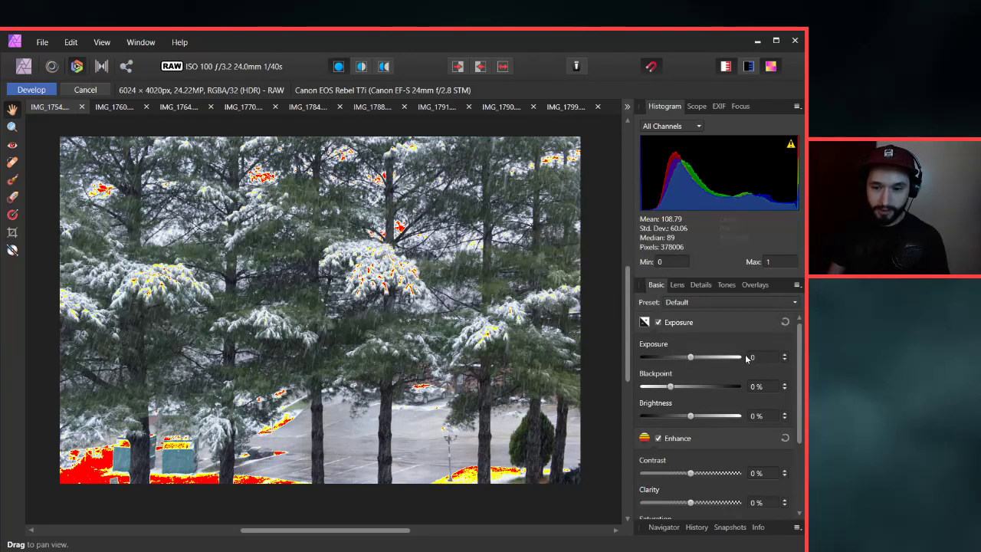
Lower the RAW photo's exposure to -0.8 to recover the clipped snow highlights.
left_click_drag(692, 358, 689, 360)
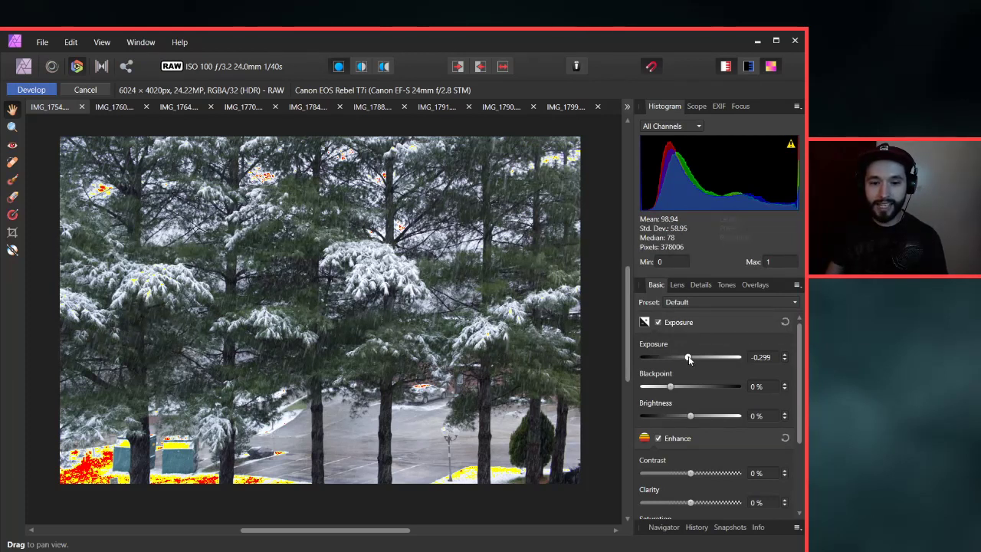
left_click_drag(689, 360, 685, 359)
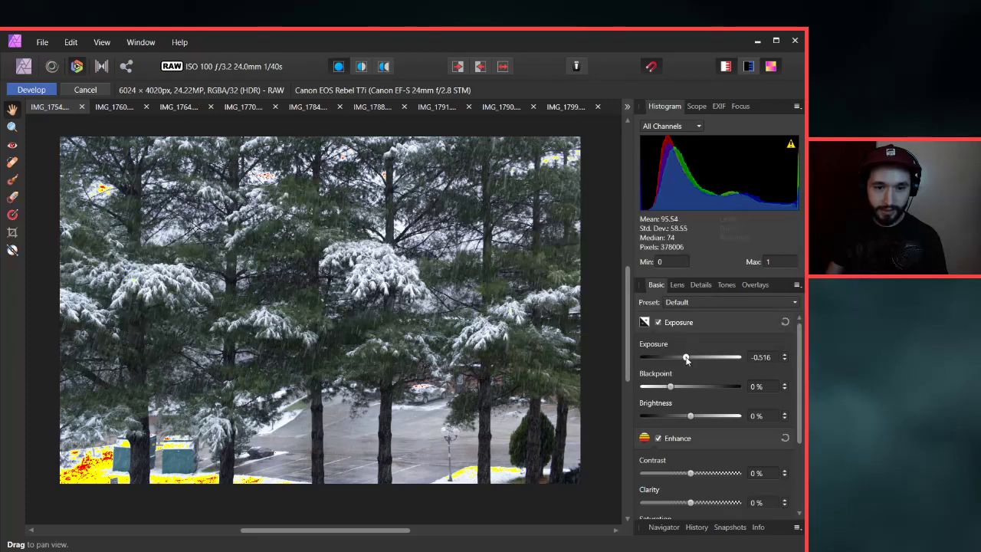
left_click(770, 358)
type("-0.5")
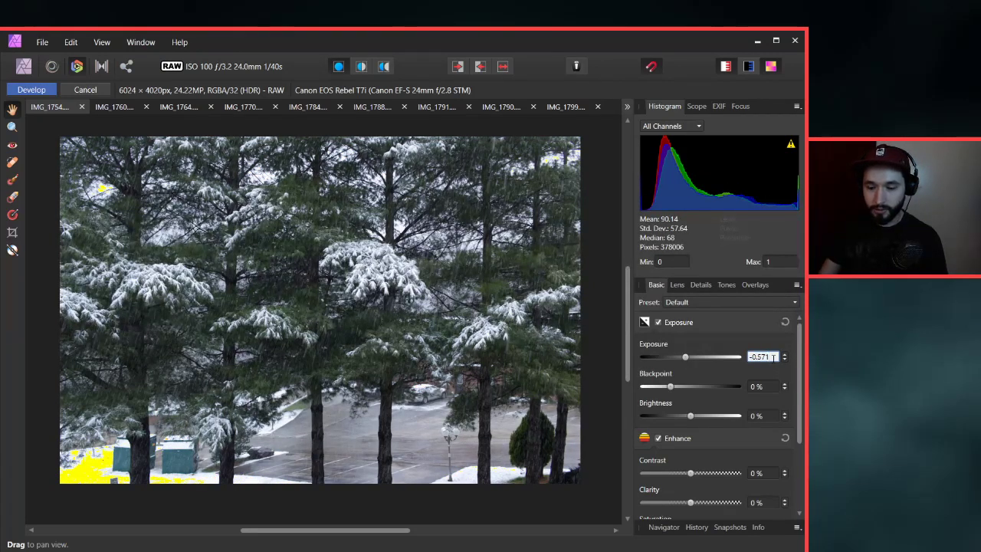
type(".")
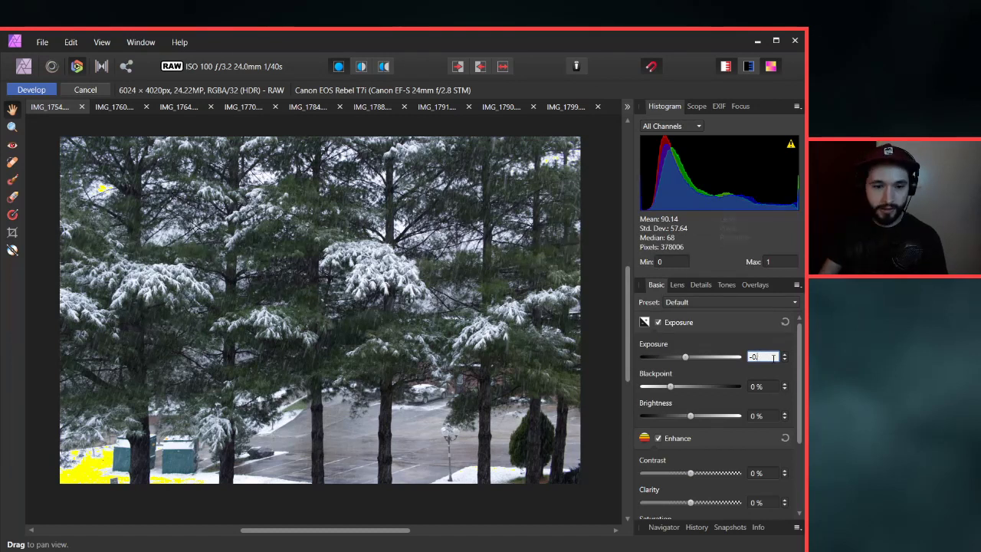
type("8")
key("Return")
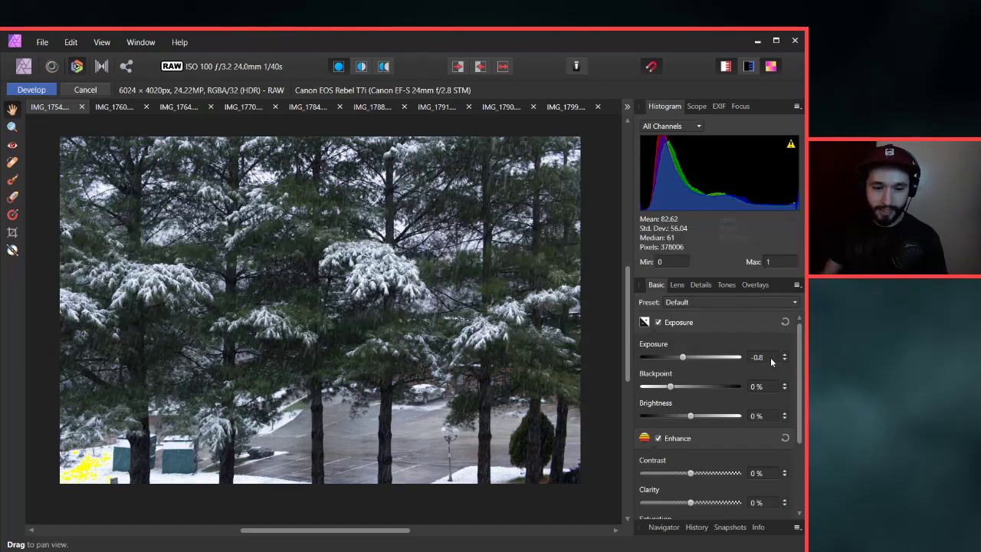
Review the remaining basic adjustments and develop the RAW photo.
left_click_drag(800, 362, 803, 424)
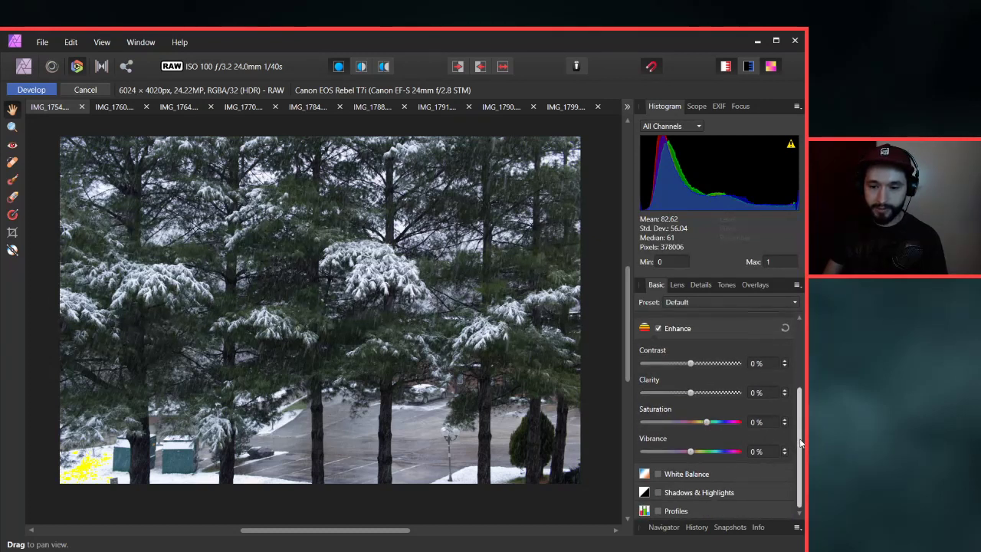
scroll(800, 443, "up", 5)
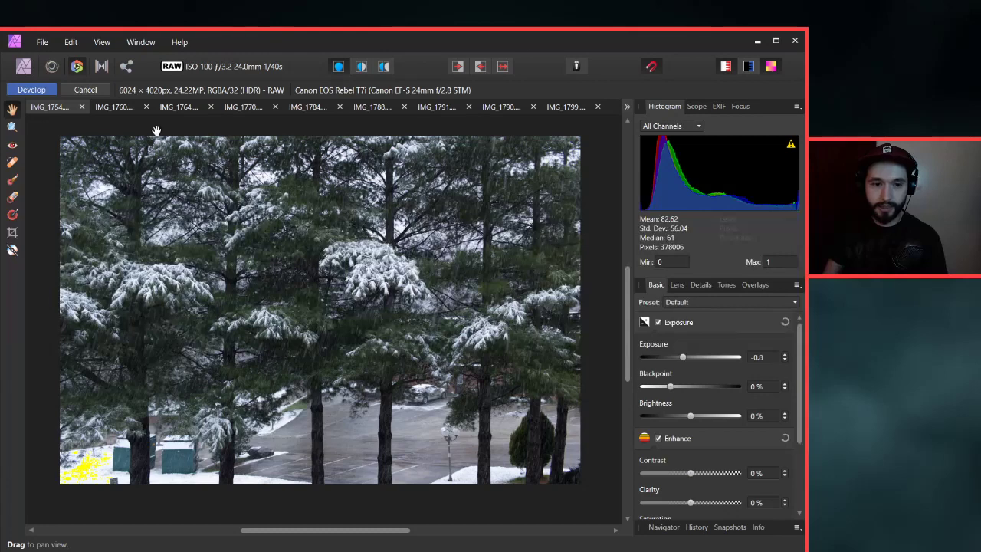
left_click(41, 90)
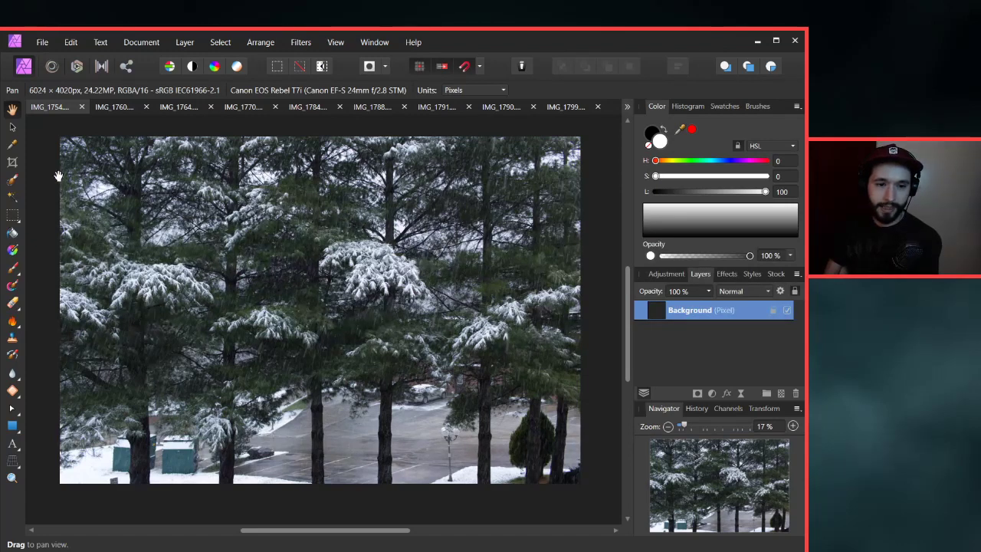
Start cropping the developed photo with a custom ratio of 1 to 1.
left_click(11, 163)
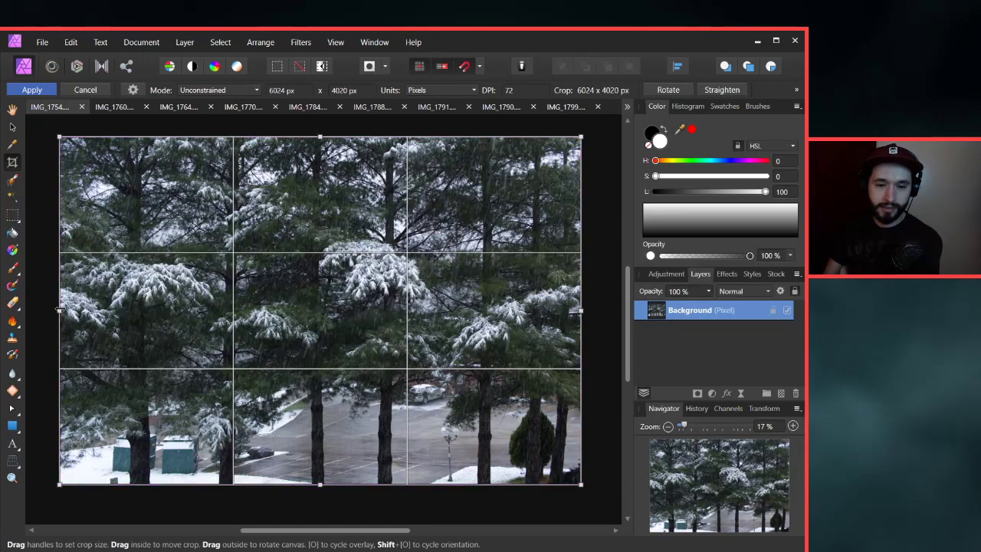
mouse_move(59, 310)
left_mouse_down()
mouse_move(119, 311)
mouse_move(59, 310)
left_mouse_up()
left_click(222, 91)
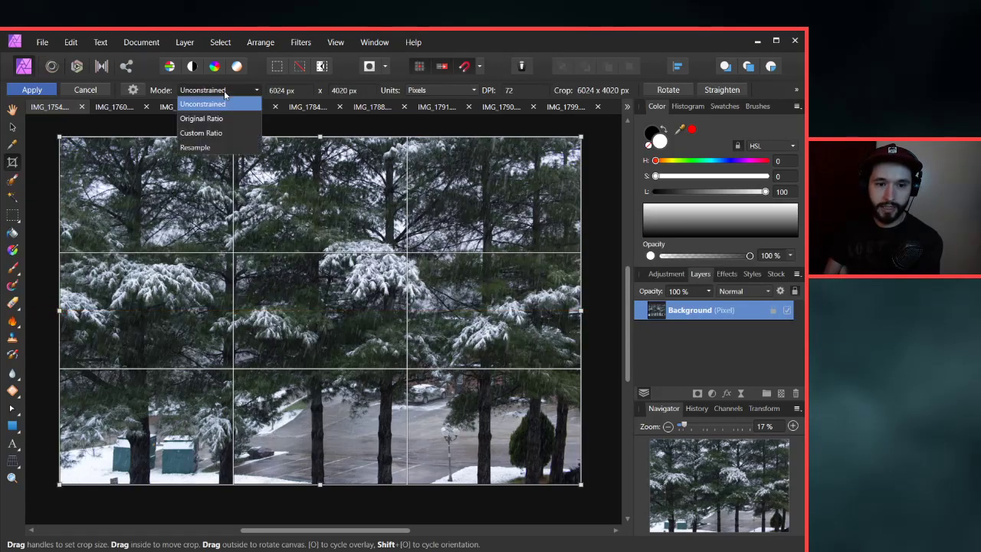
left_click(204, 133)
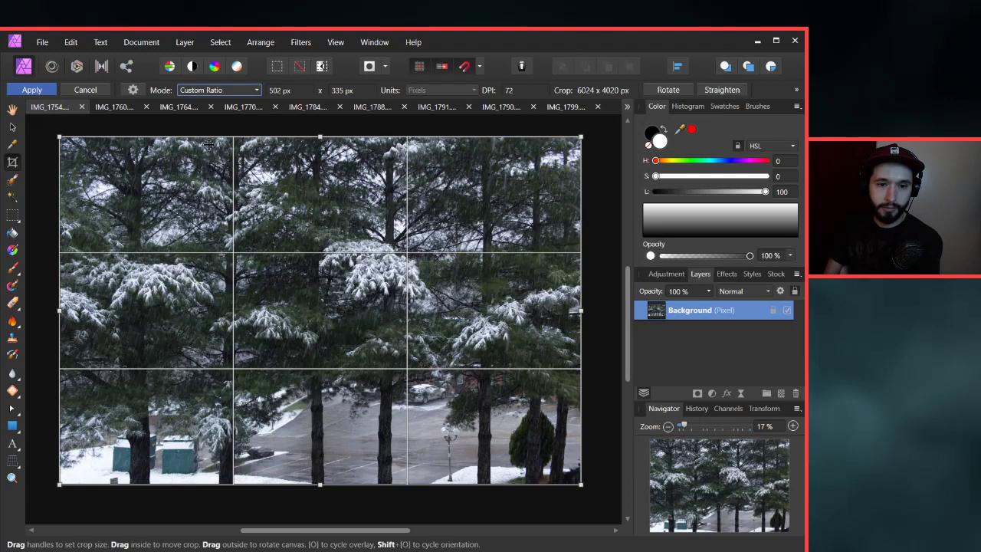
left_click(298, 90)
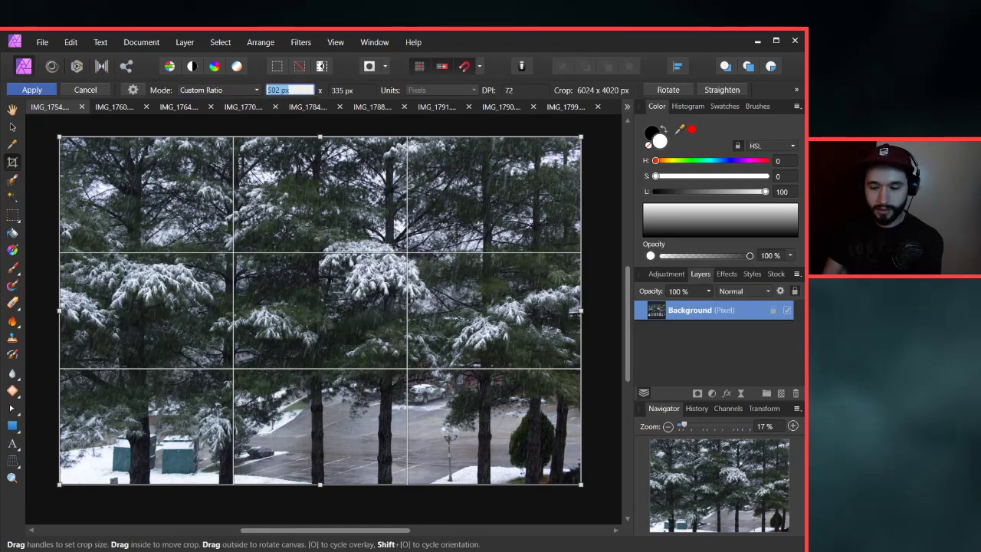
type("1")
key("Tab")
type("1")
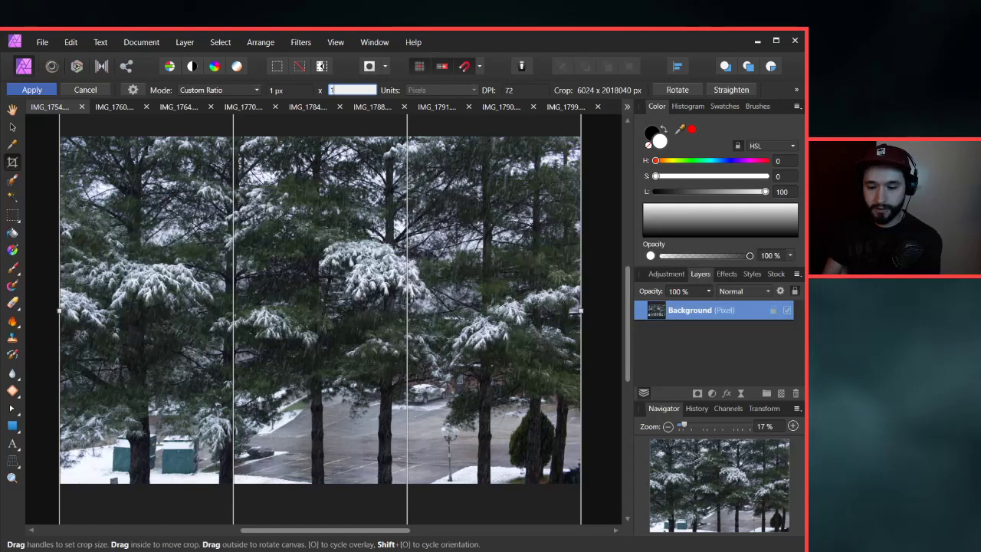
key("Return")
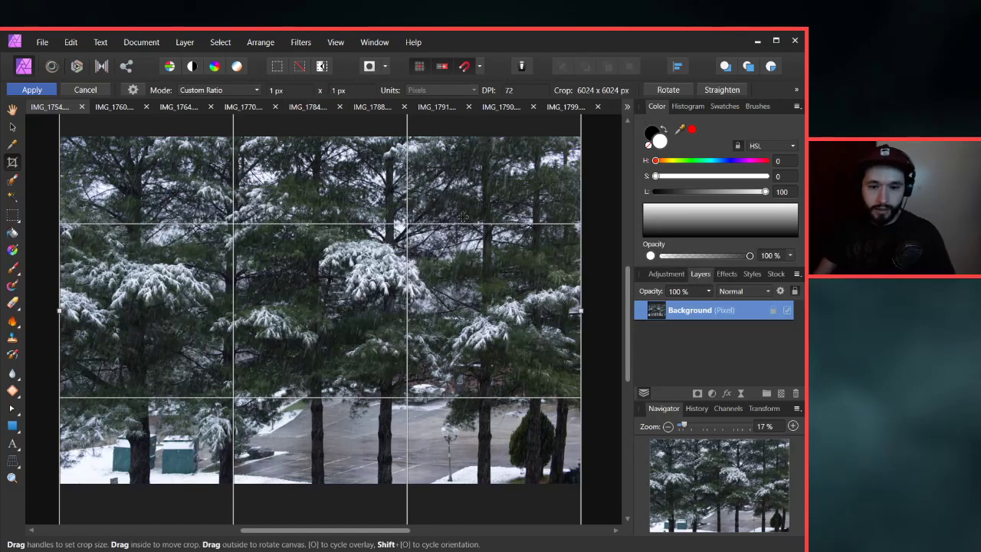
Shrink the square crop frame to about 4027 × 4027 px and place it over the middle of the photo, spanning its full height.
scroll(465, 201, "down", 2)
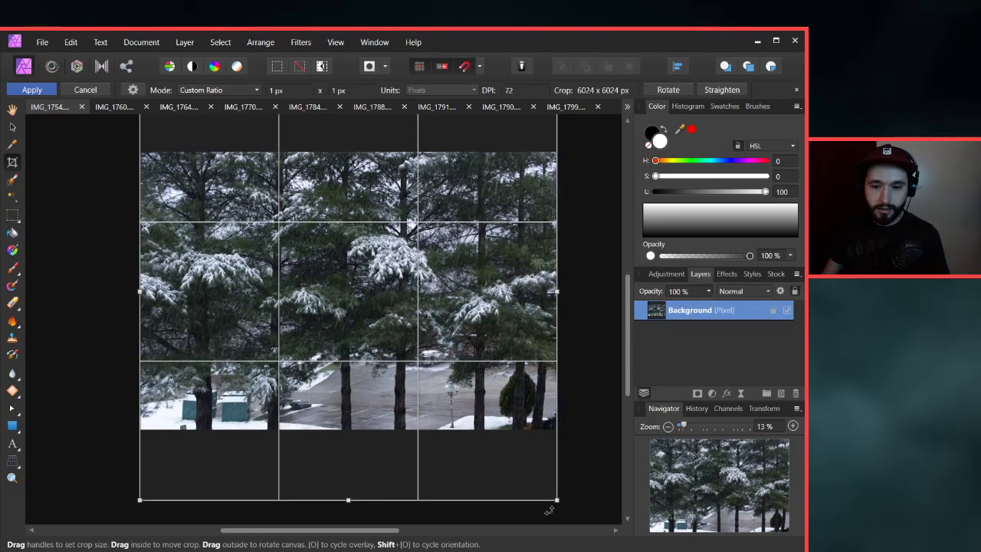
left_click_drag(557, 500, 418, 361)
left_click_drag(313, 220, 377, 281)
scroll(374, 278, "up", 2)
scroll(375, 277, "down", 2)
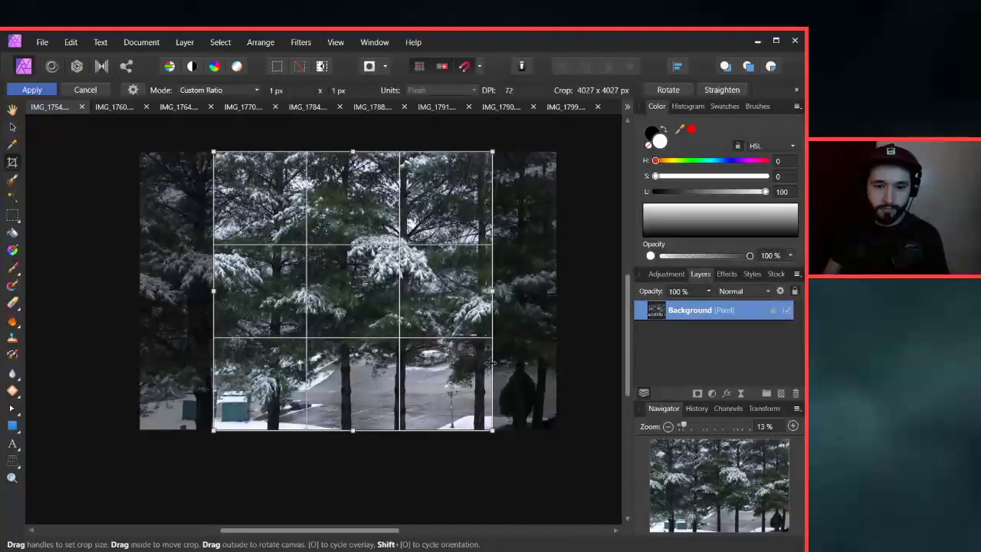
scroll(422, 360, "up", 1)
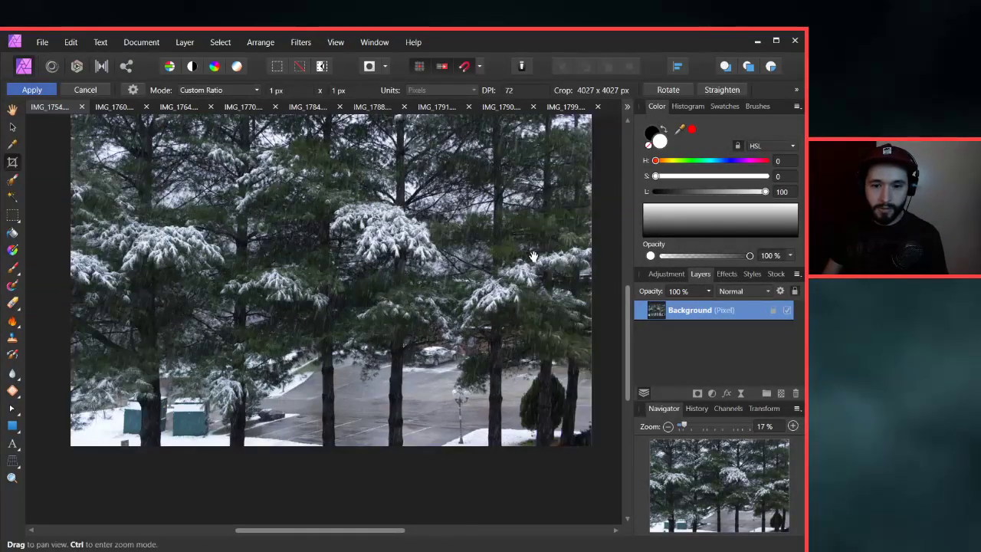
left_click_drag(534, 256, 545, 284)
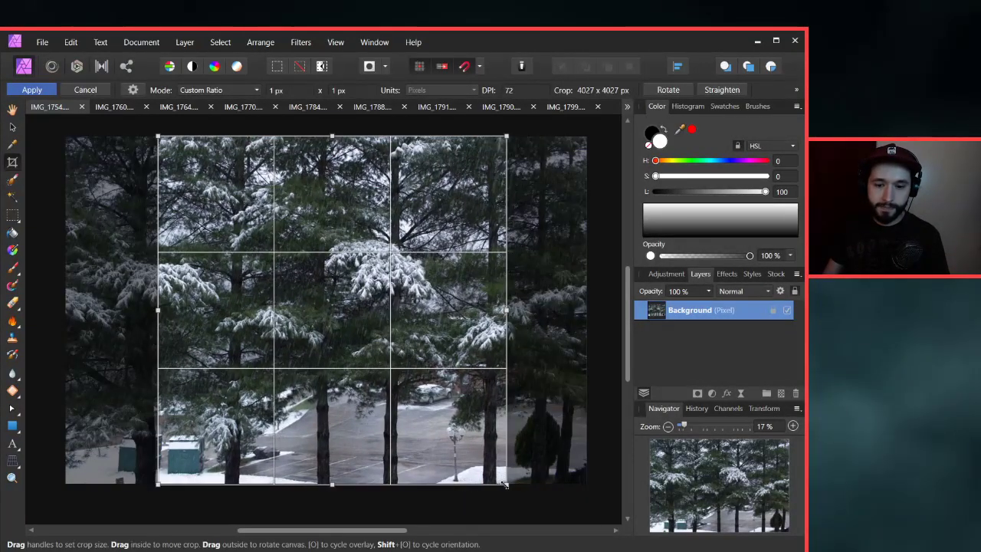
Reduce the crop frame to about 2782 × 2782 px over the snowy trees in the photo's upper-left area and apply the crop.
left_click_drag(506, 484, 420, 371)
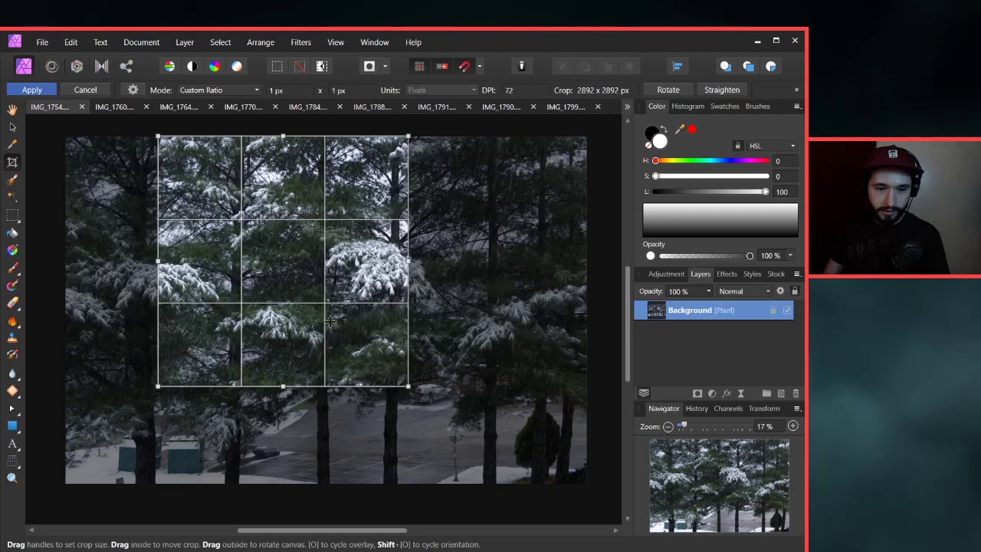
left_click_drag(330, 322, 486, 326)
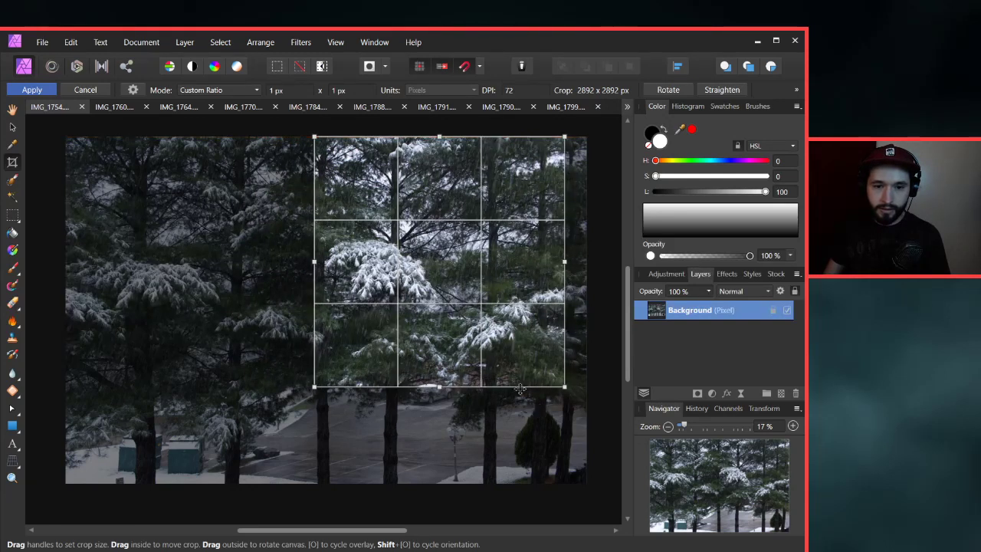
left_click_drag(419, 266, 287, 284)
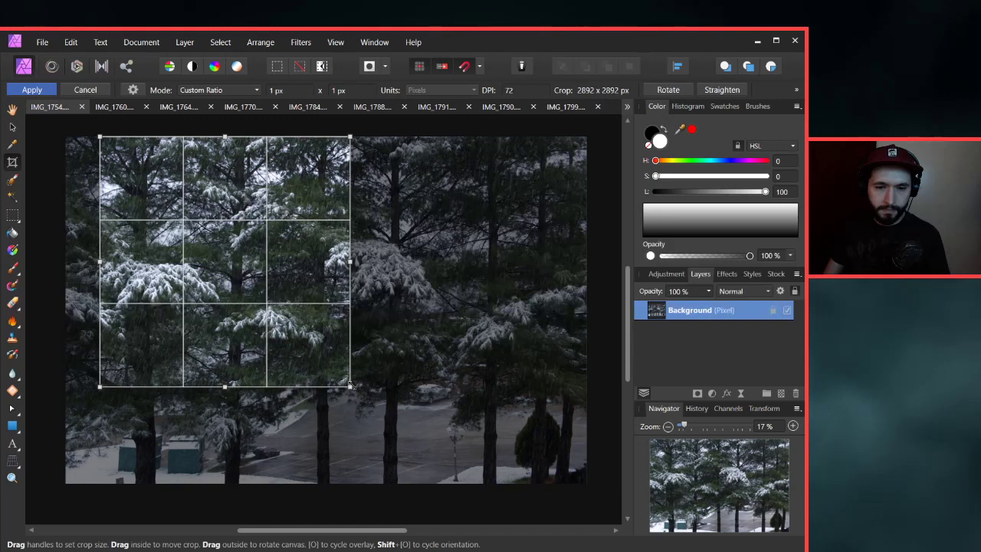
left_click_drag(351, 387, 340, 376)
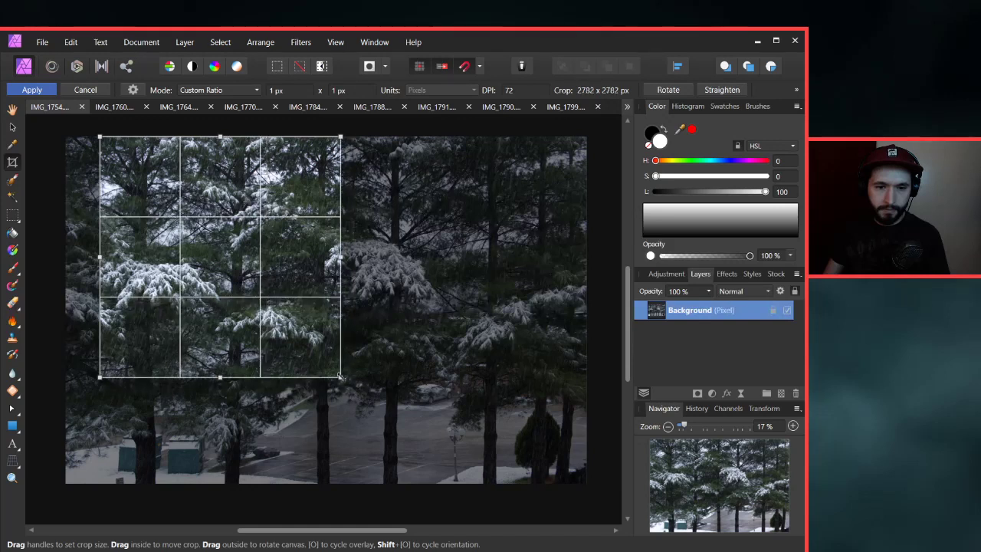
left_click(32, 90)
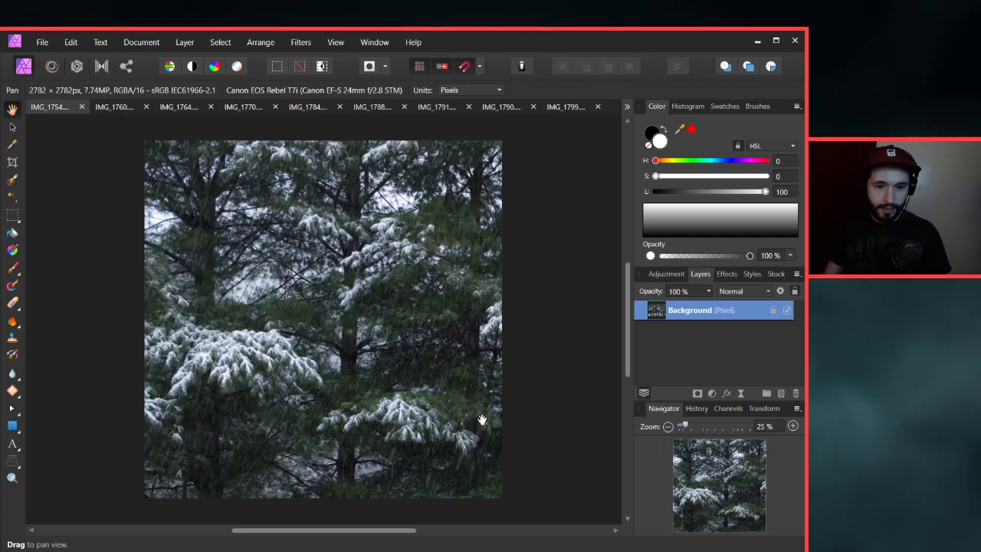
left_click_drag(380, 339, 428, 327)
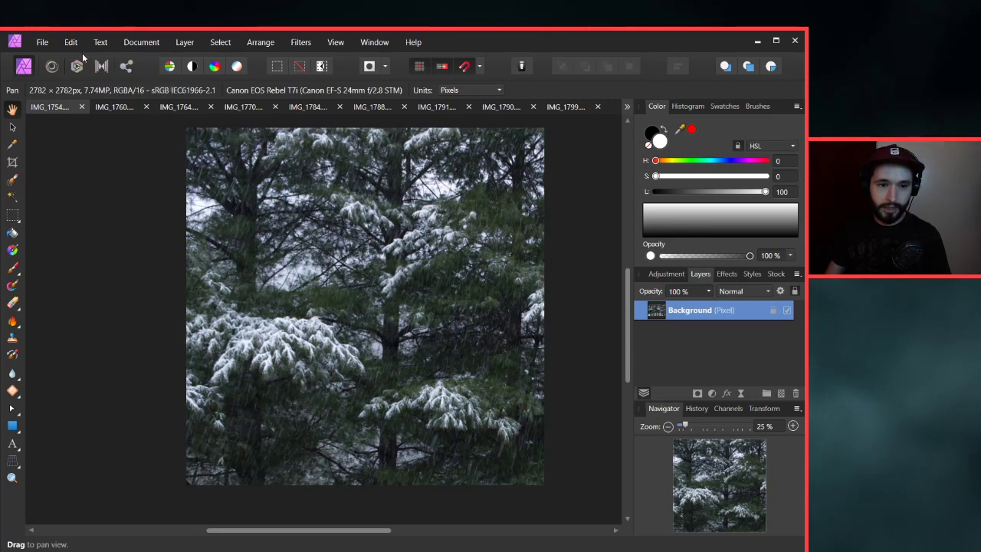
left_click(43, 42)
left_click(98, 315)
left_click(508, 374)
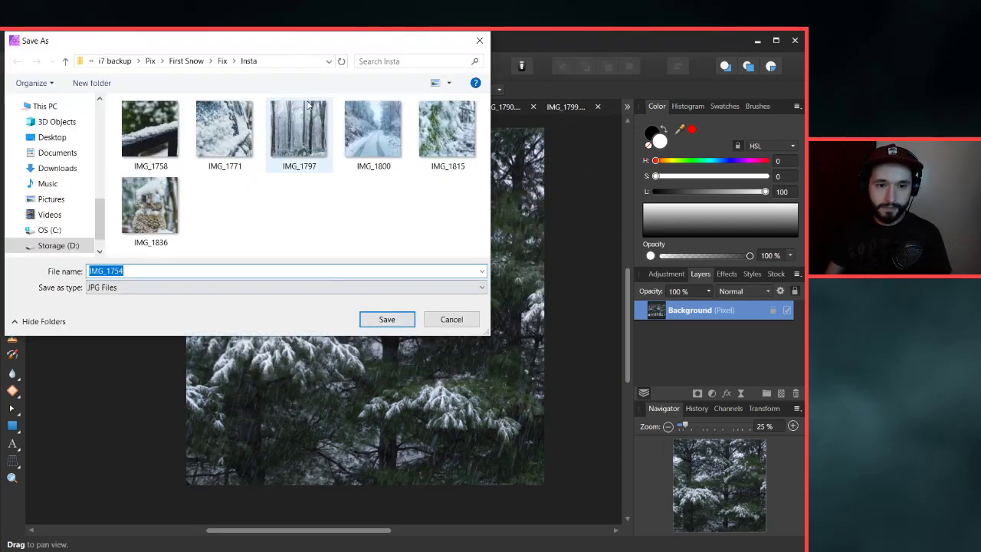
left_click(187, 62)
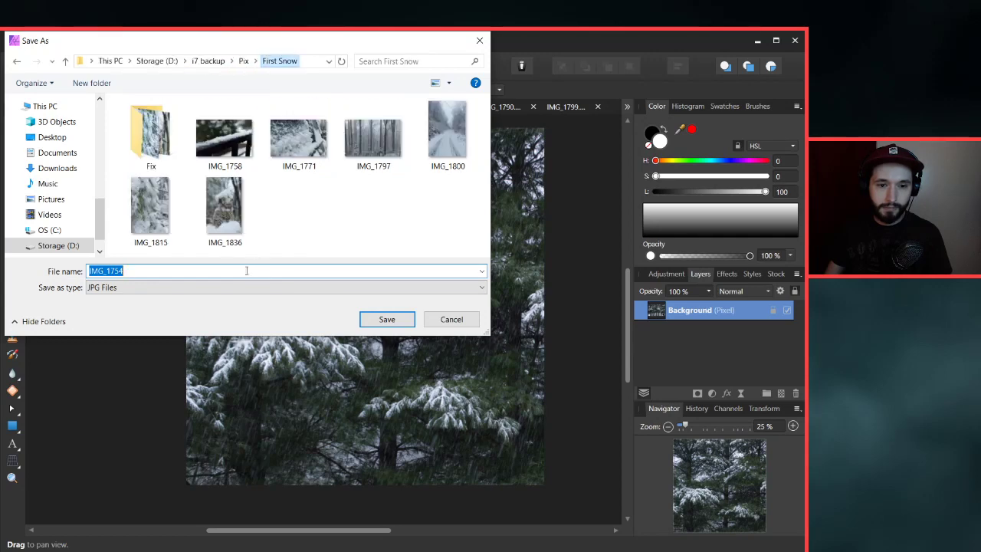
left_click(471, 319)
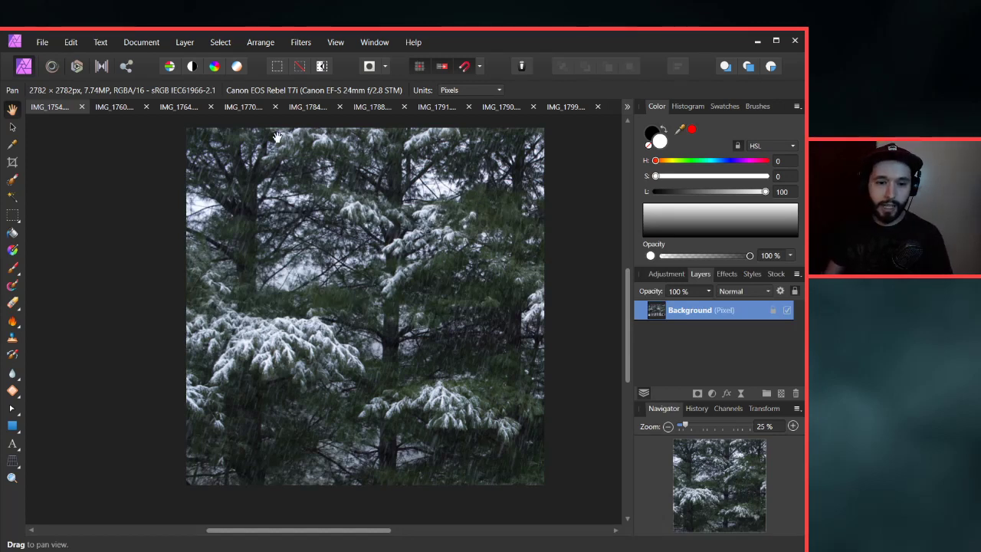
Switch the cropped photo to tone mapping and apply the Dramatic preset.
left_click(105, 66)
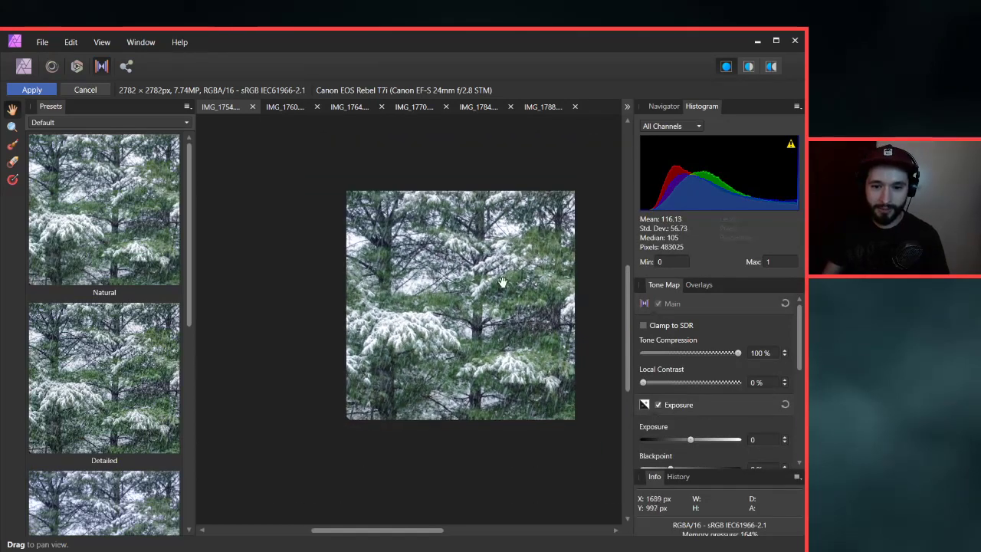
left_click_drag(479, 278, 452, 276)
scroll(423, 271, "up", 2)
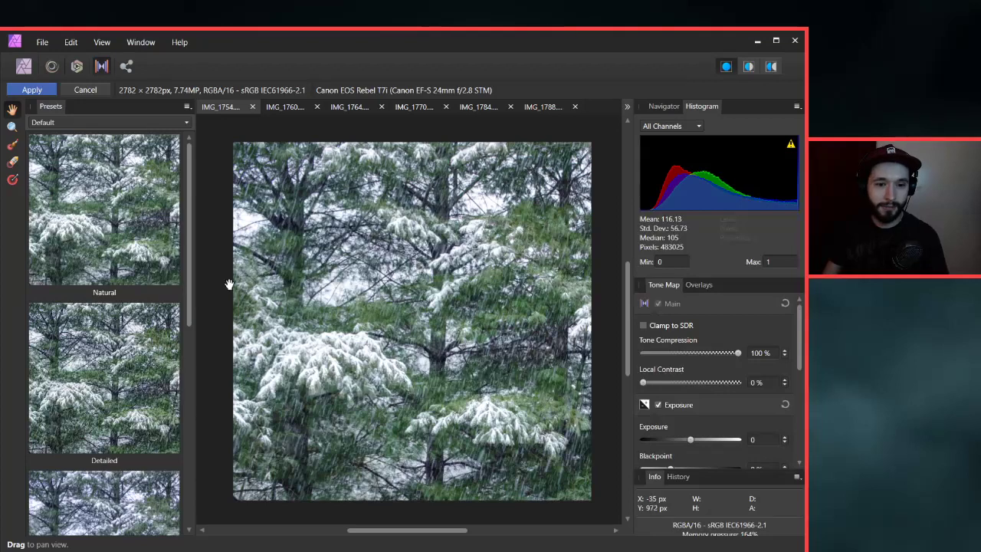
scroll(148, 305, "down", 2)
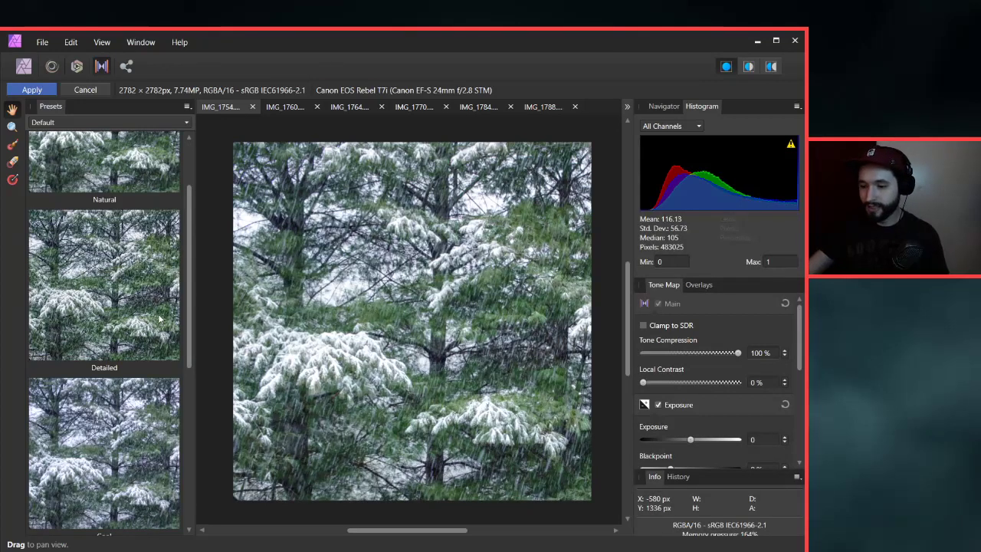
scroll(157, 318, "down", 5)
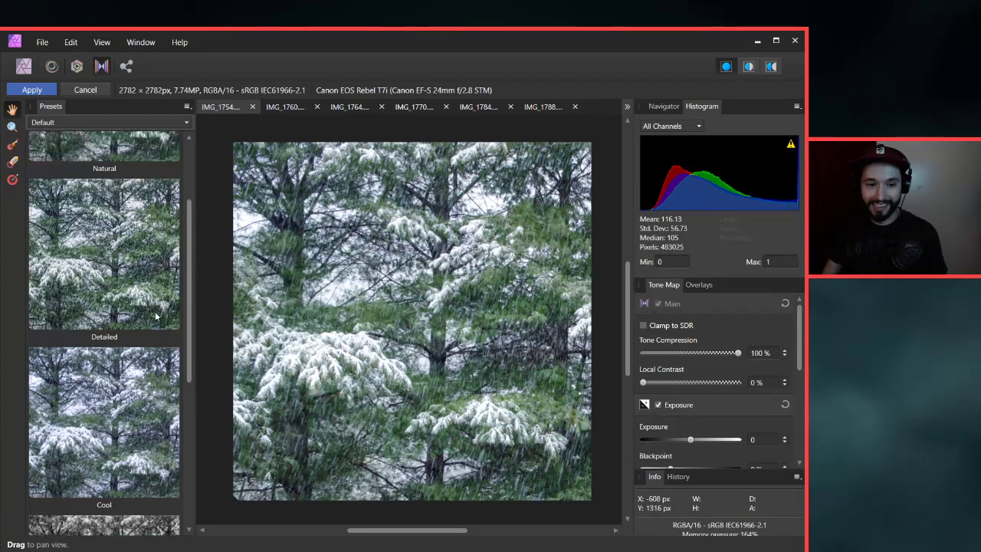
scroll(147, 318, "down", 3)
left_click(138, 424)
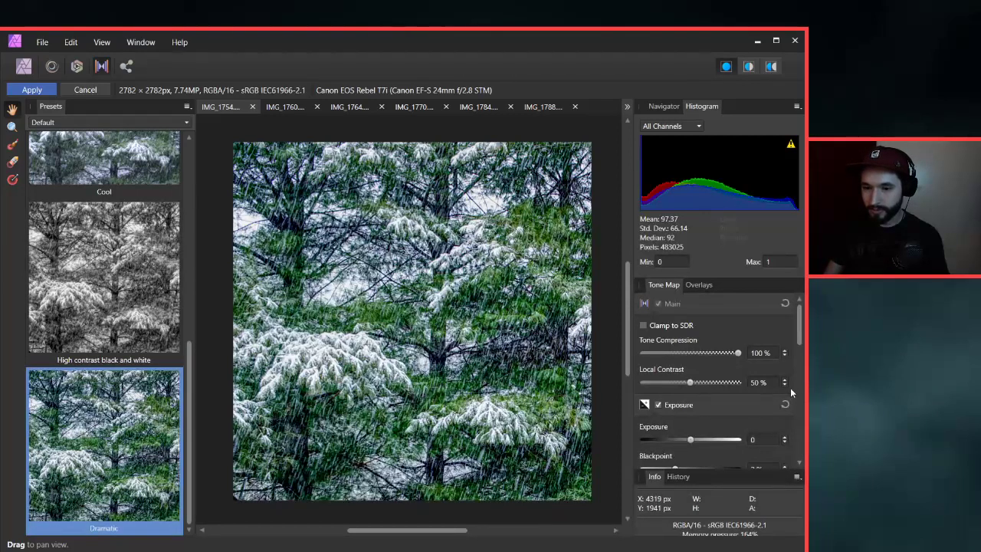
Set the tone map's blackpoint to 0 % and its tone compression to 100 %.
scroll(790, 388, "down", 2)
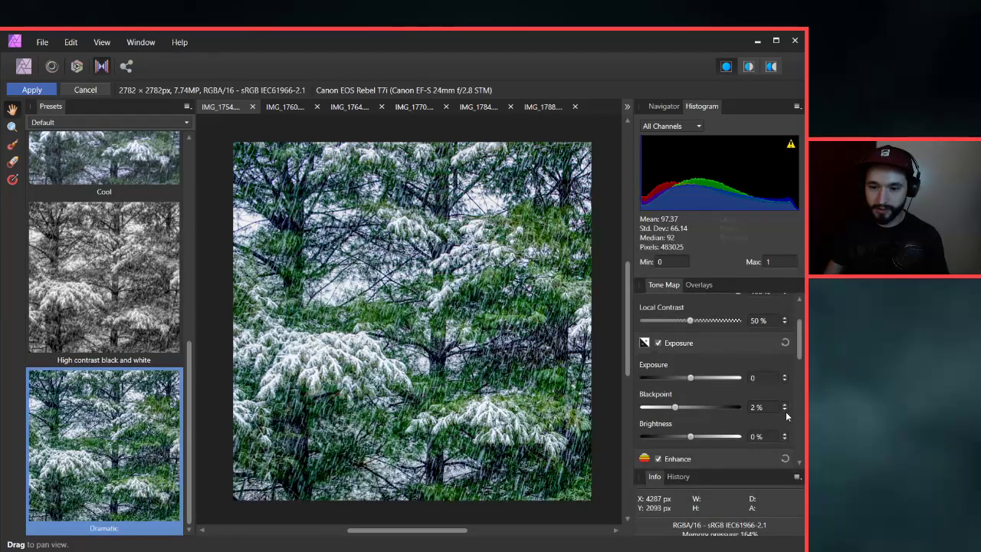
left_click(784, 410)
scroll(794, 399, "up", 2)
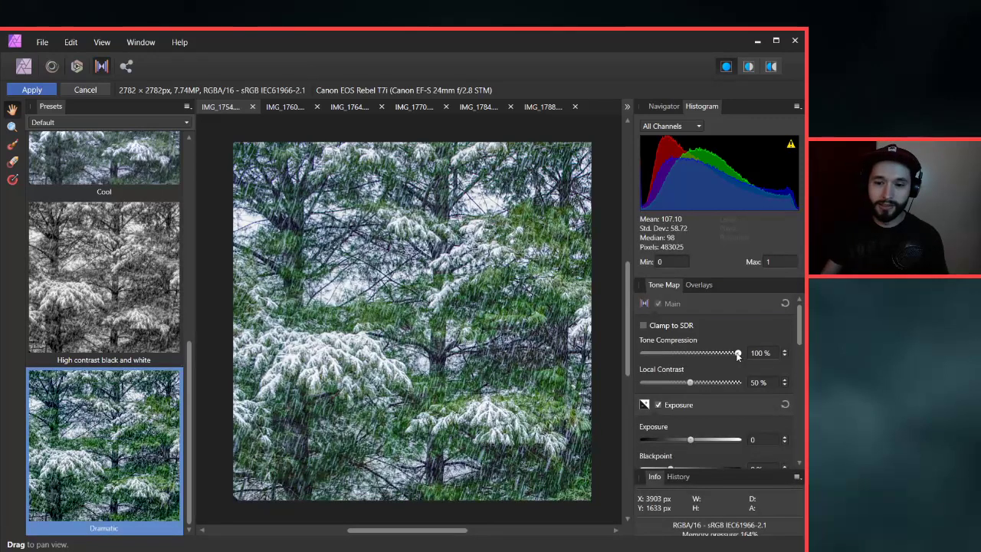
mouse_move(737, 355)
left_mouse_down()
mouse_move(646, 354)
mouse_move(752, 366)
left_mouse_up()
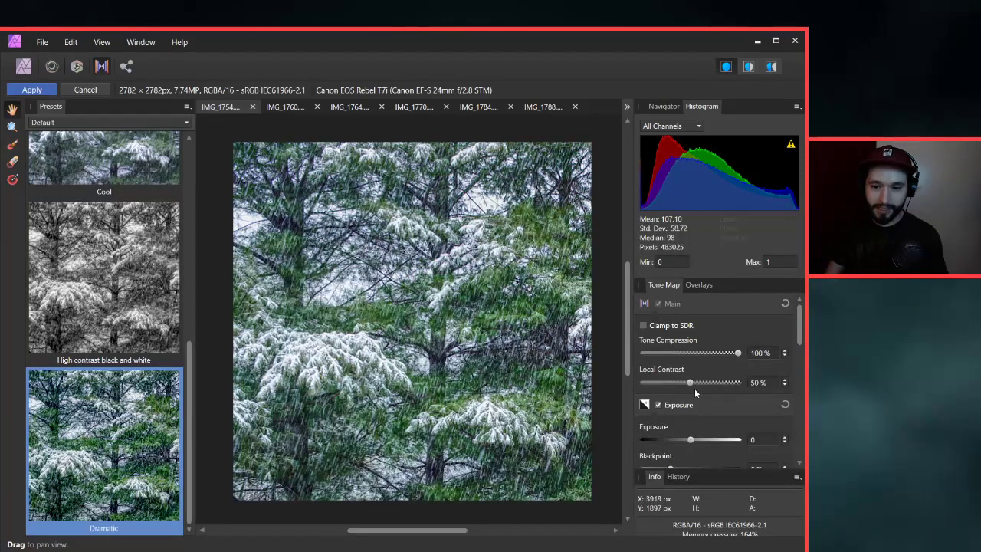
Set the tone map's local contrast to 13 % and its vibrance to 30 %.
left_click_drag(690, 381, 655, 390)
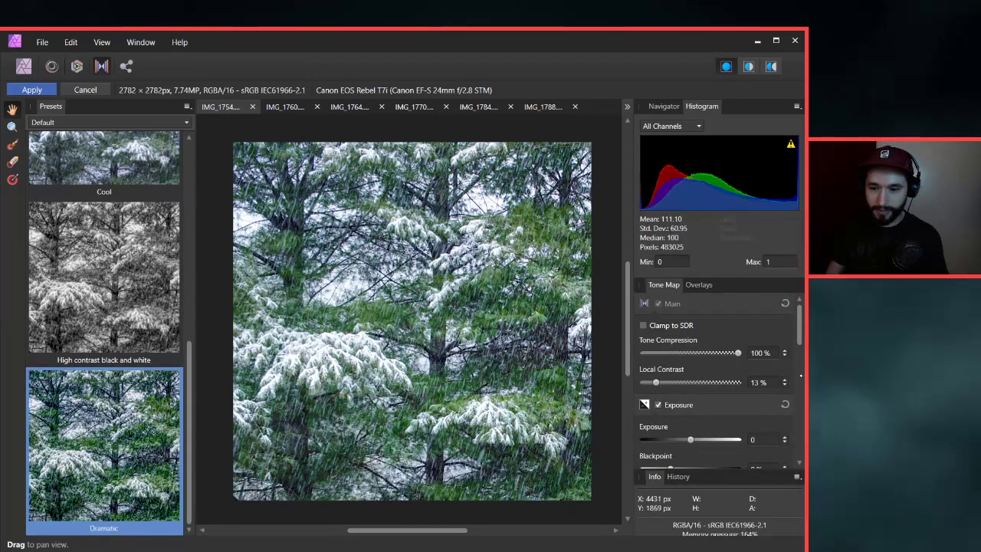
scroll(800, 368, "down", 2)
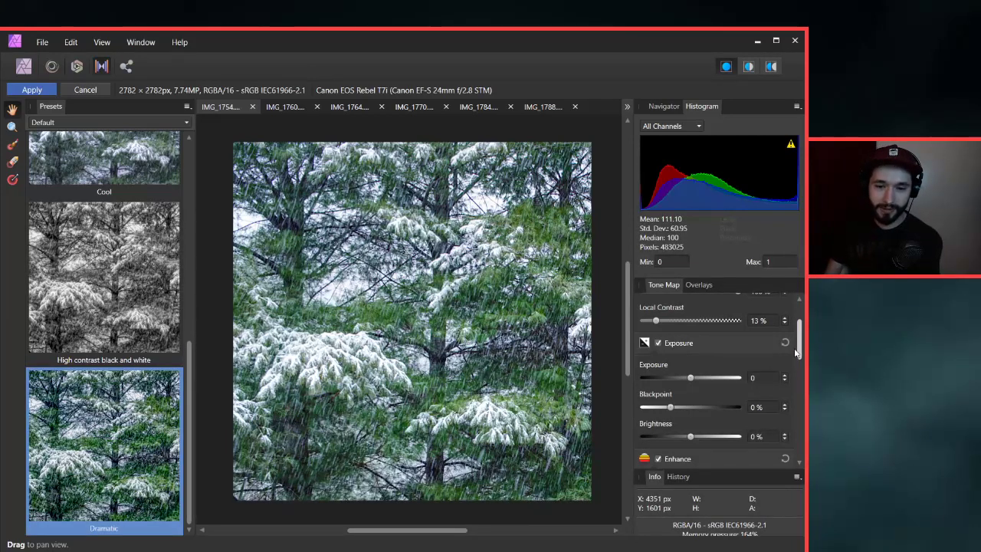
scroll(780, 362, "down", 5)
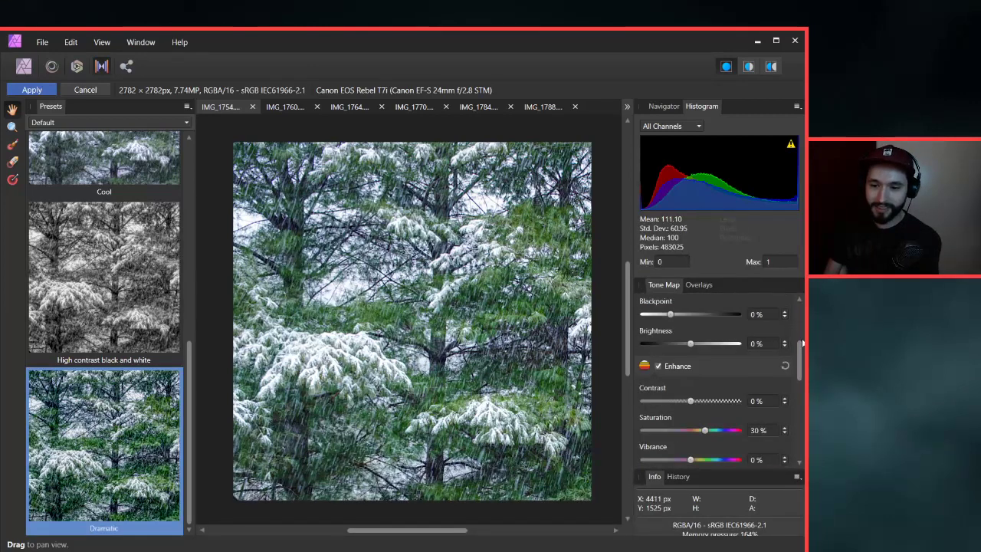
scroll(802, 344, "up", 2)
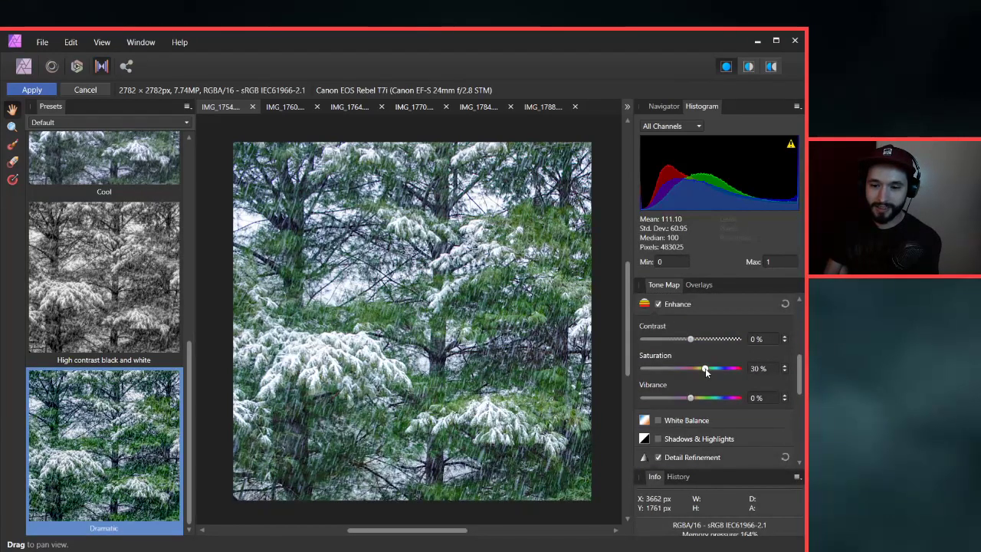
left_click_drag(691, 398, 722, 400)
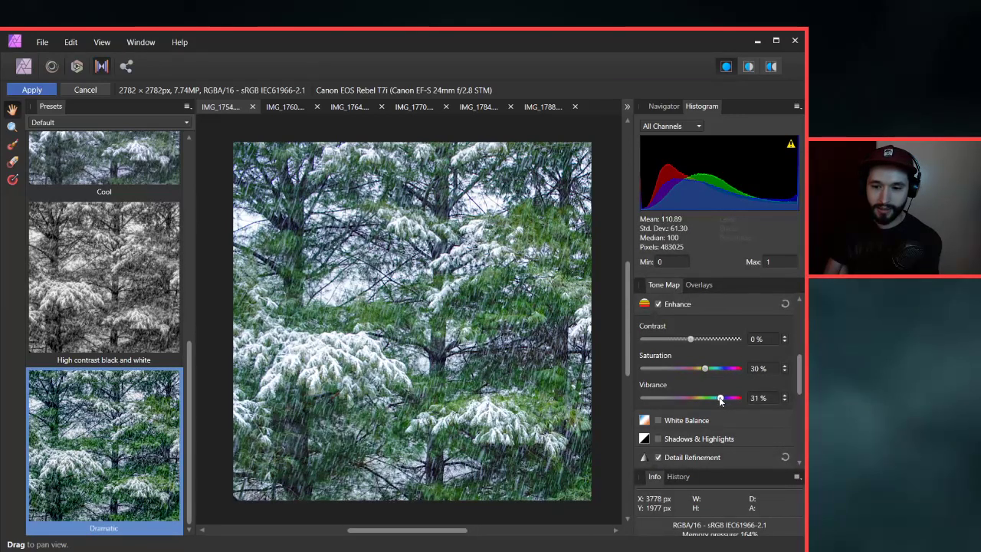
left_click_drag(722, 399, 719, 398)
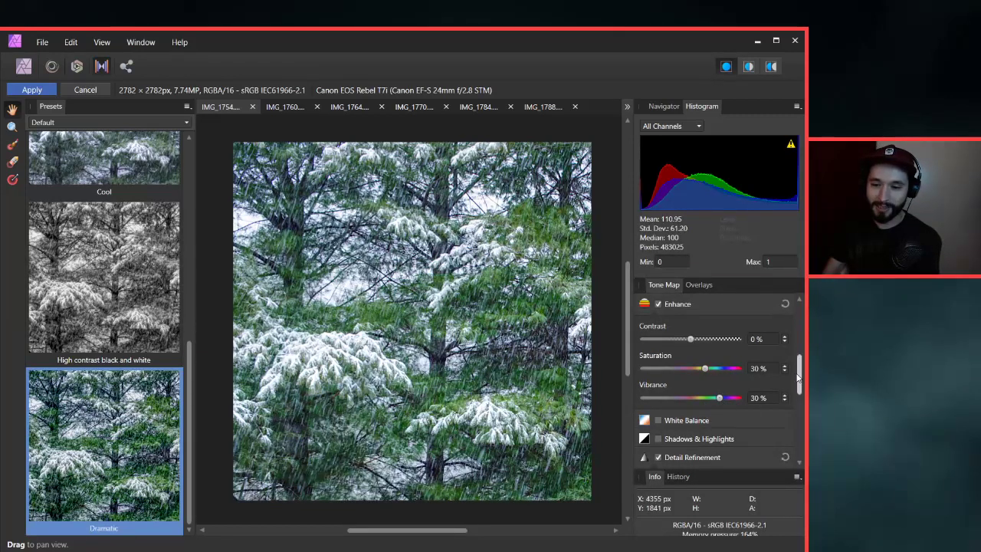
Anchor the master curve at its midpoint, raise its black endpoint slightly, and pull a new point near the darkest tones below the diagonal.
scroll(797, 371, "down", 3)
scroll(799, 372, "down", 5)
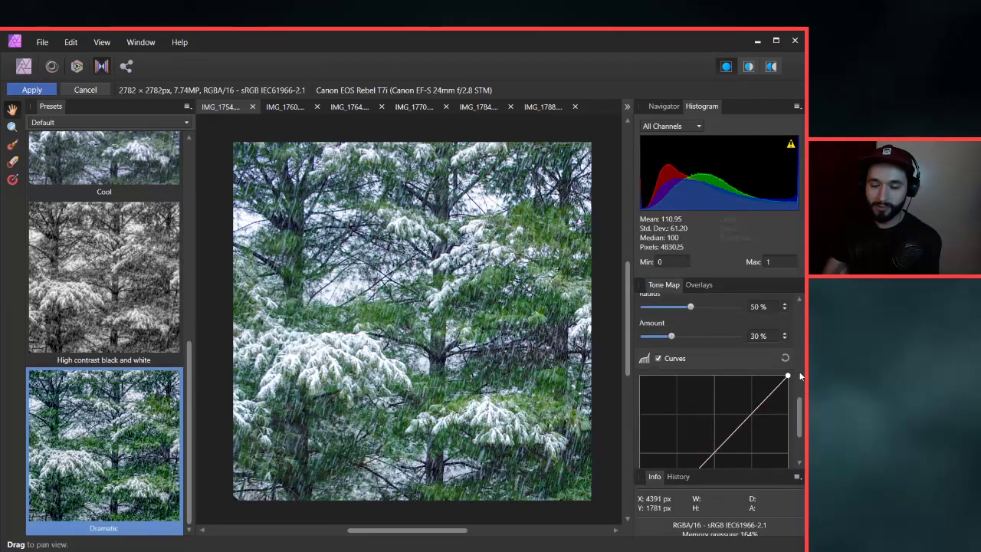
scroll(800, 370, "down", 1)
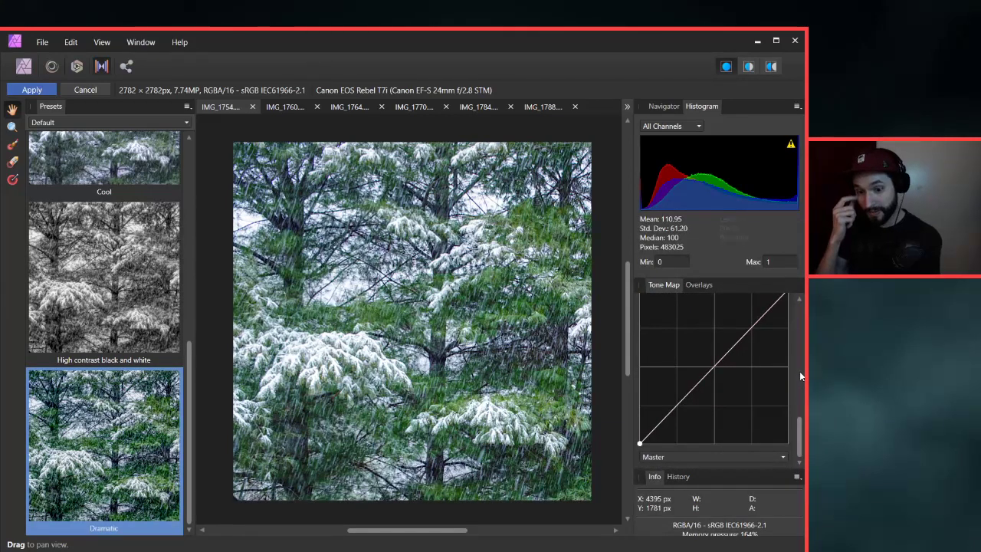
scroll(799, 433, "up", 1)
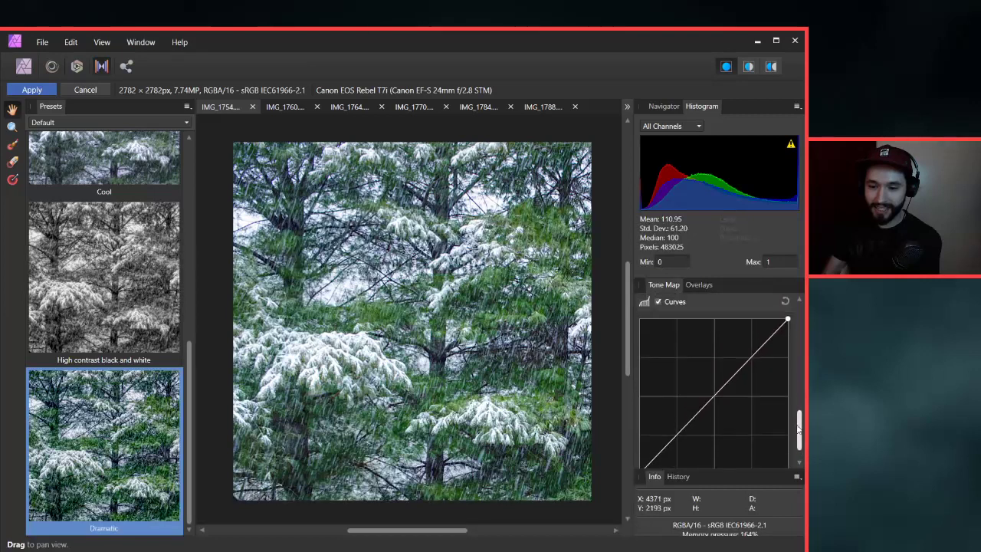
scroll(797, 430, "down", 1)
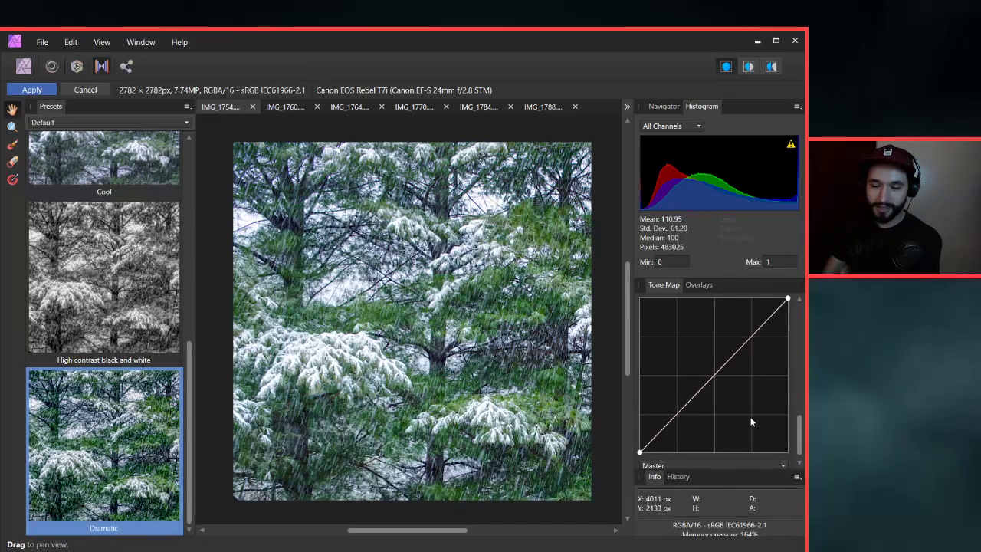
left_click(714, 376)
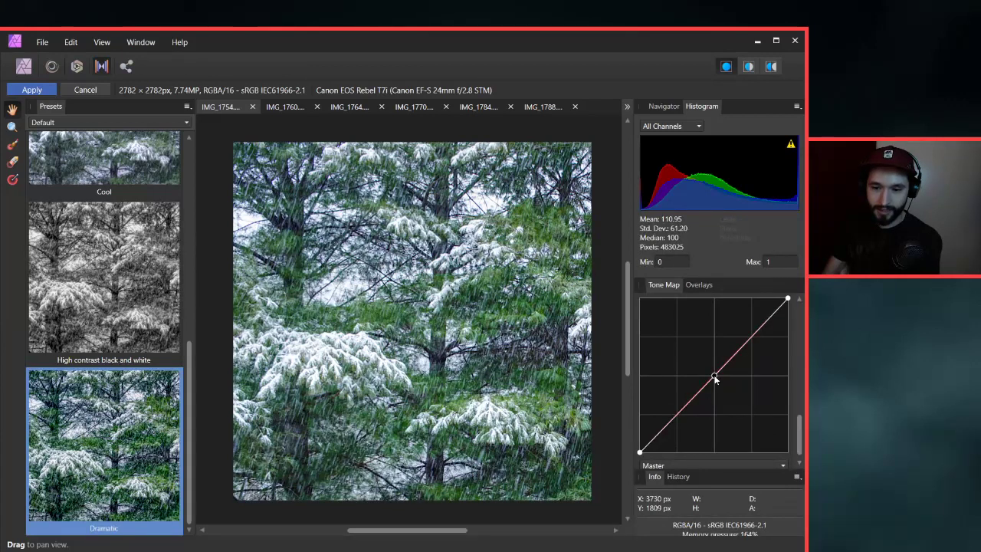
left_click_drag(713, 377, 713, 377)
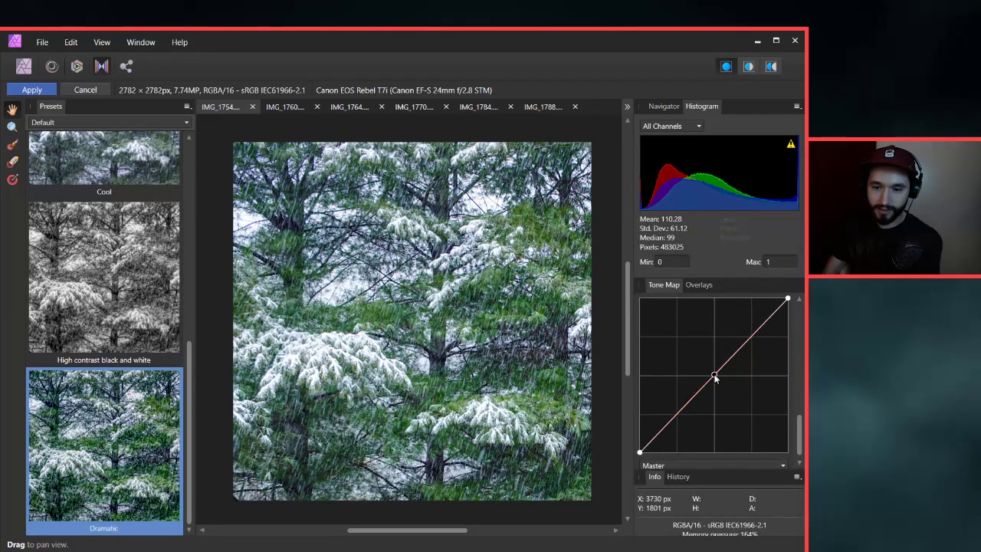
mouse_move(640, 452)
left_mouse_down()
mouse_move(639, 442)
mouse_move(634, 457)
mouse_move(633, 447)
left_mouse_up()
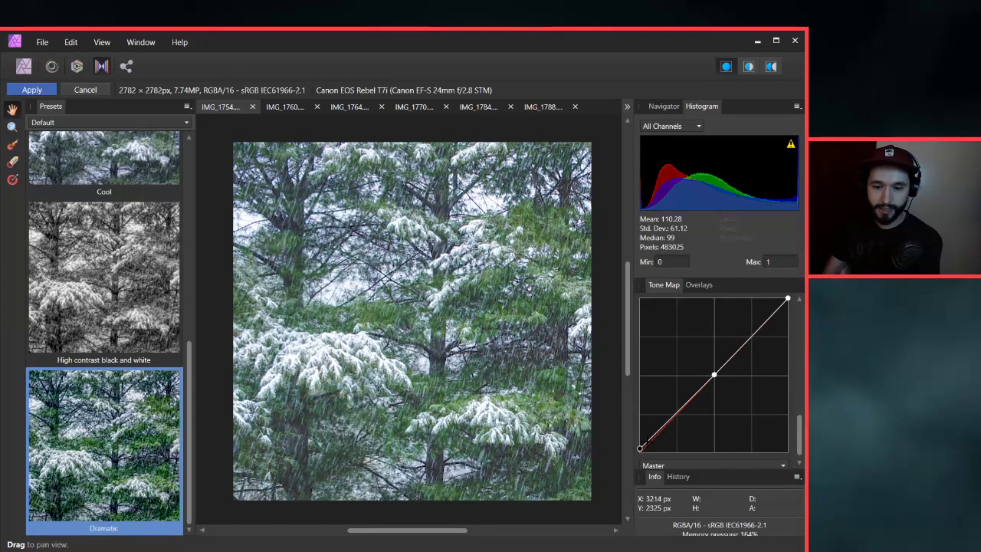
left_click(650, 446)
left_click_drag(650, 447, 651, 449)
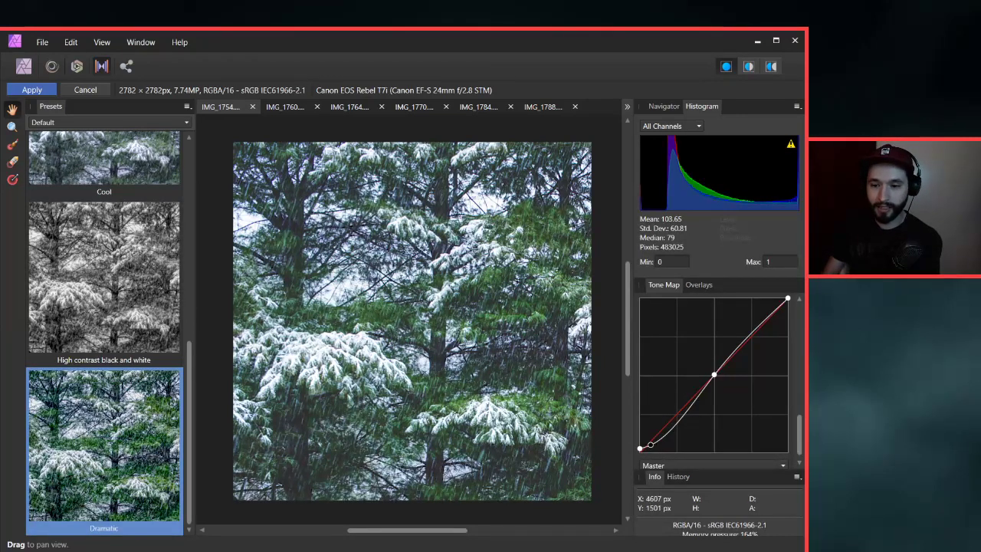
Disable and re-enable the Curves adjustment to compare the photo with and without it.
scroll(801, 301, "up", 3)
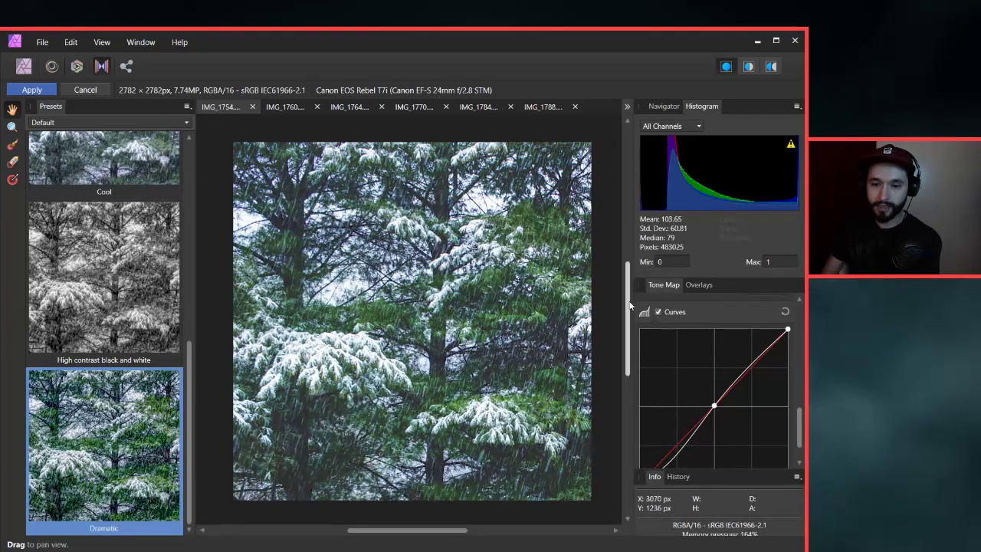
left_click(658, 312)
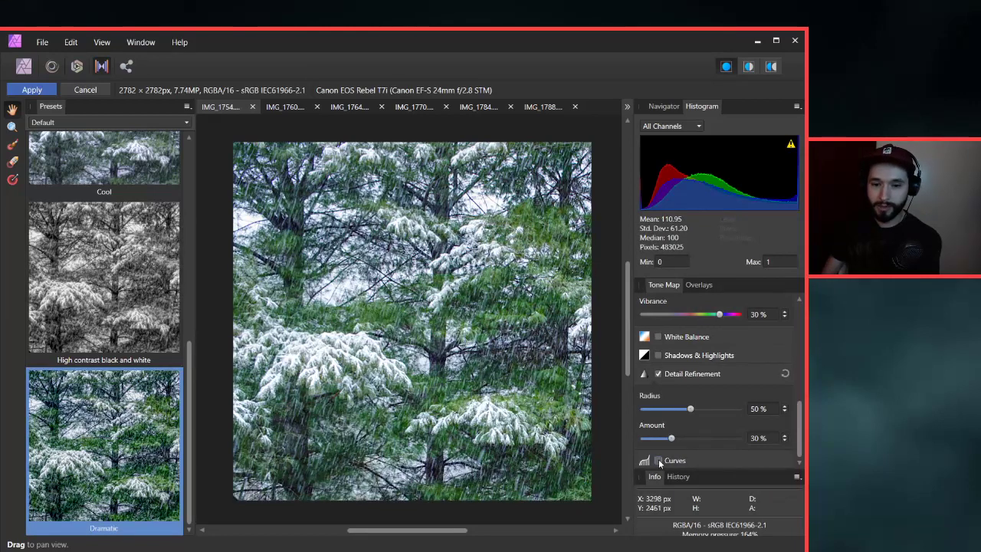
left_click(659, 460)
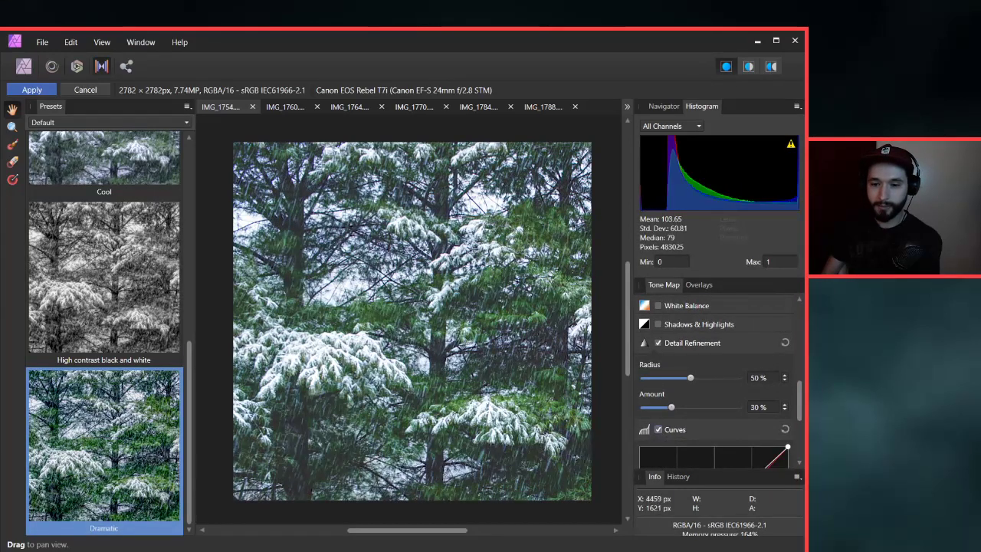
Lower the master curve's white endpoint, raise its midpoint slightly, and add a highlight point pulled down close to the diagonal.
scroll(798, 307, "down", 2)
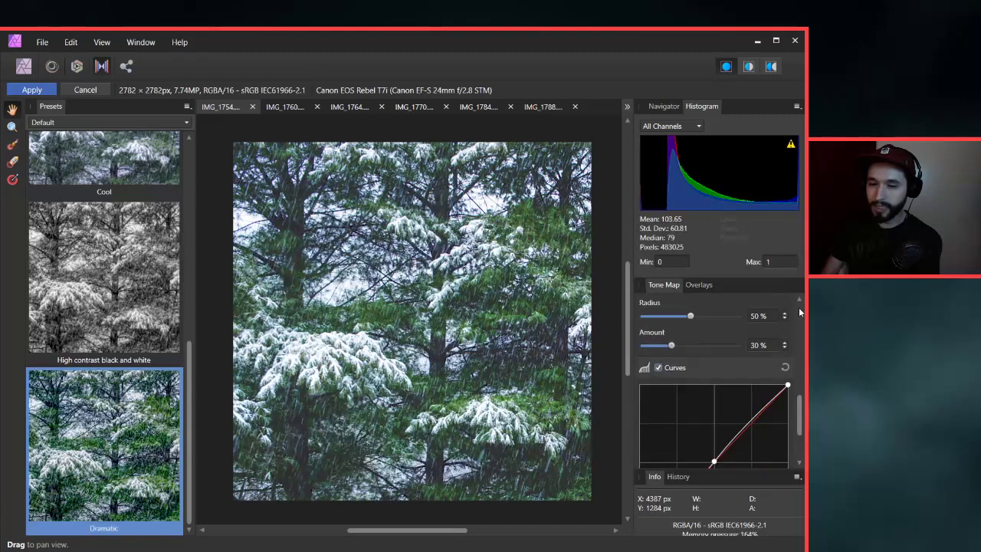
scroll(799, 307, "down", 3)
scroll(801, 314, "up", 1)
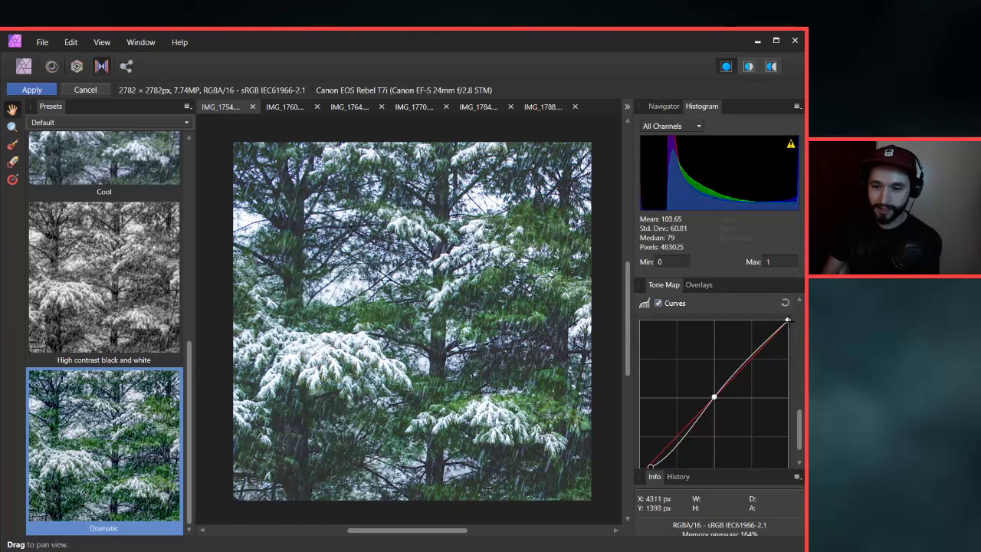
scroll(790, 323, "down", 1)
mouse_move(790, 323)
left_mouse_down()
mouse_move(791, 362)
mouse_move(792, 332)
left_mouse_up()
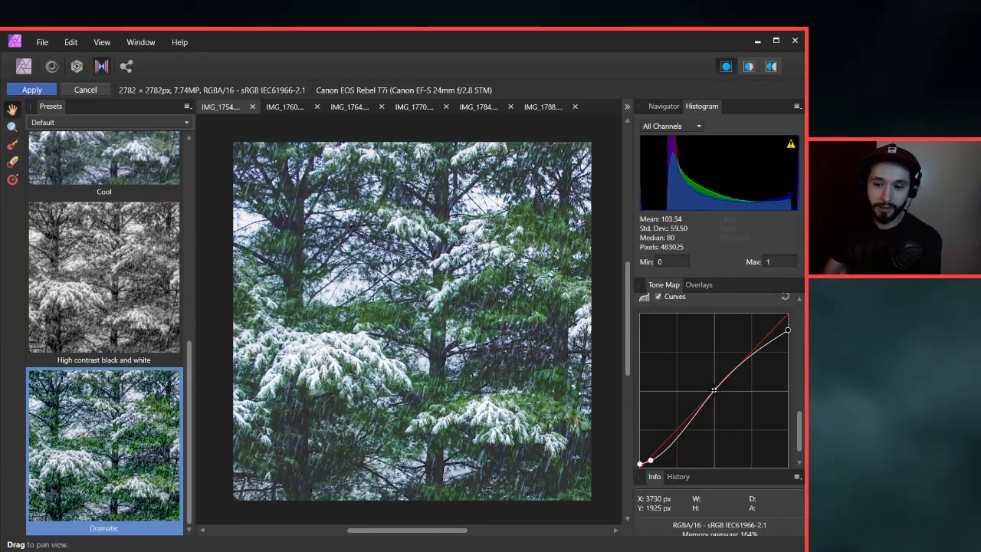
left_click_drag(714, 389, 712, 387)
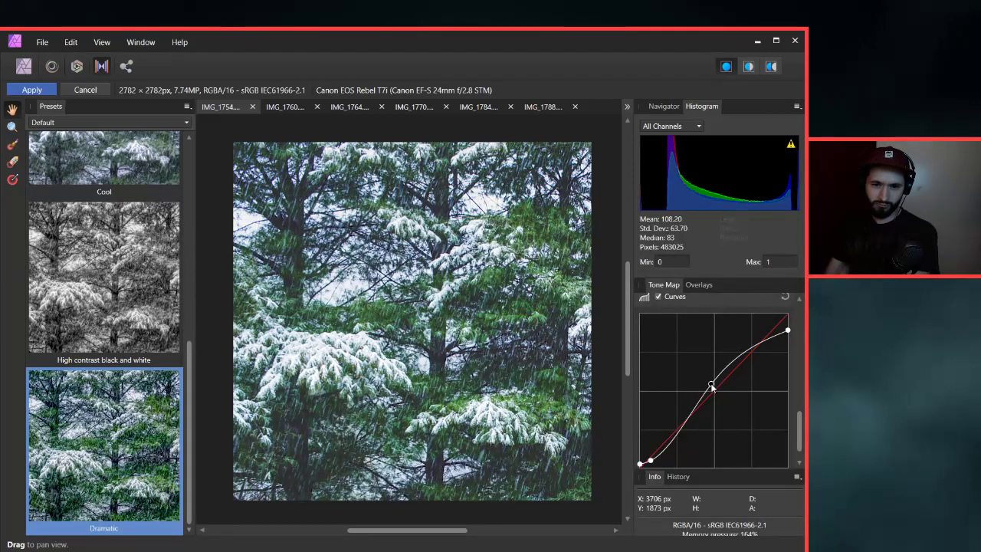
left_click(745, 351)
mouse_move(745, 352)
left_mouse_down()
mouse_move(756, 372)
mouse_move(752, 359)
left_mouse_up()
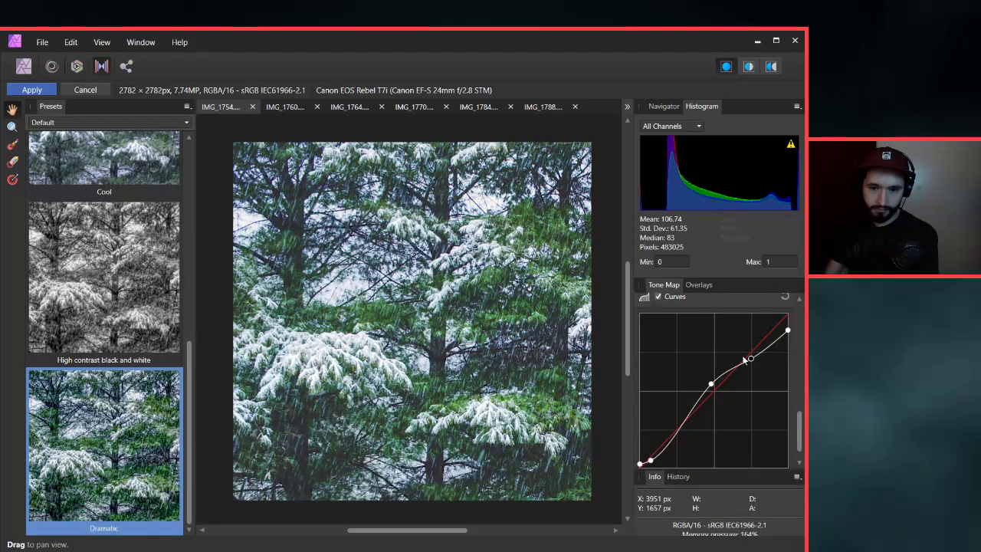
Try the tone map's saturation at 34 % and 28 %, and return it to 30 %.
scroll(799, 419, "up", 5)
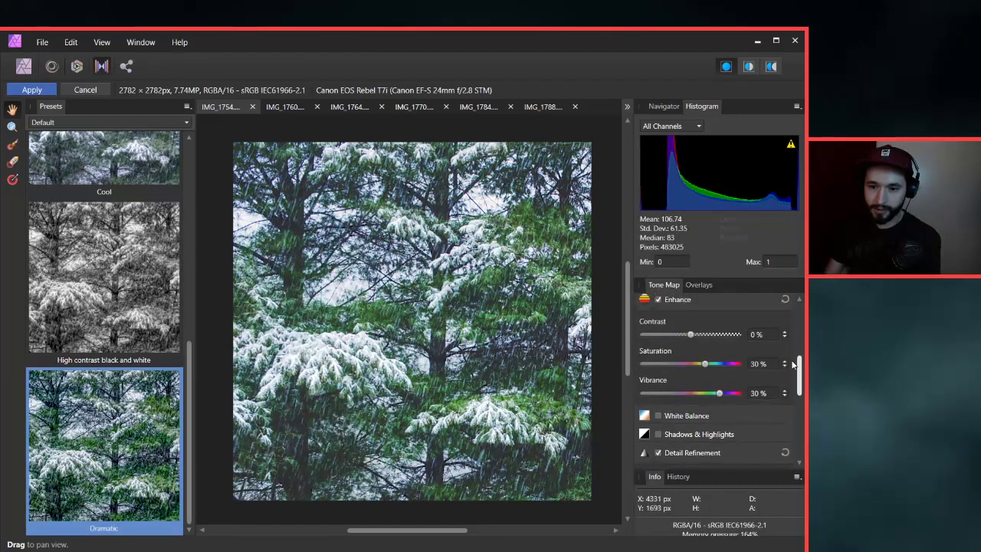
mouse_move(707, 387)
left_mouse_down()
mouse_move(716, 388)
mouse_move(707, 388)
left_mouse_up()
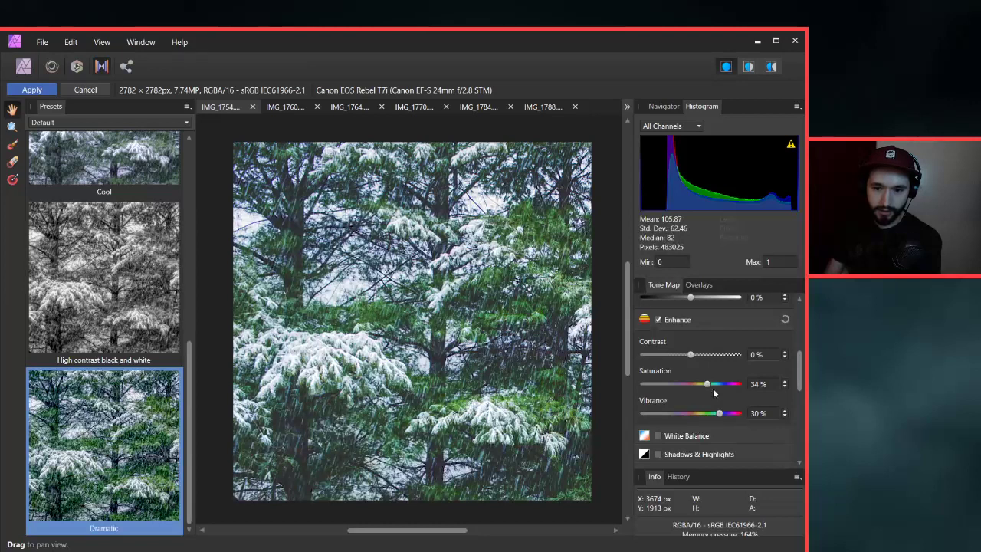
left_click(785, 387)
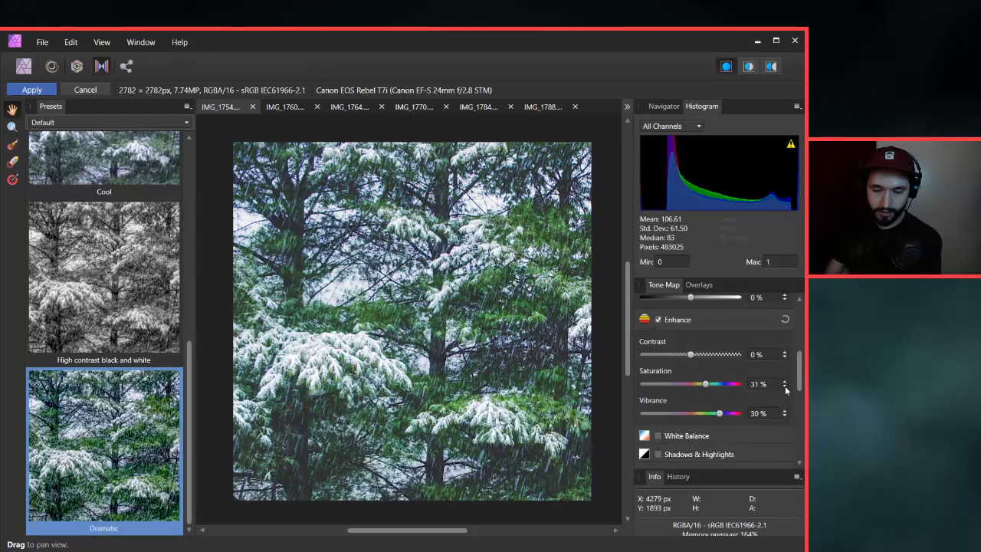
left_click(785, 387)
left_click(784, 381)
left_click(785, 387)
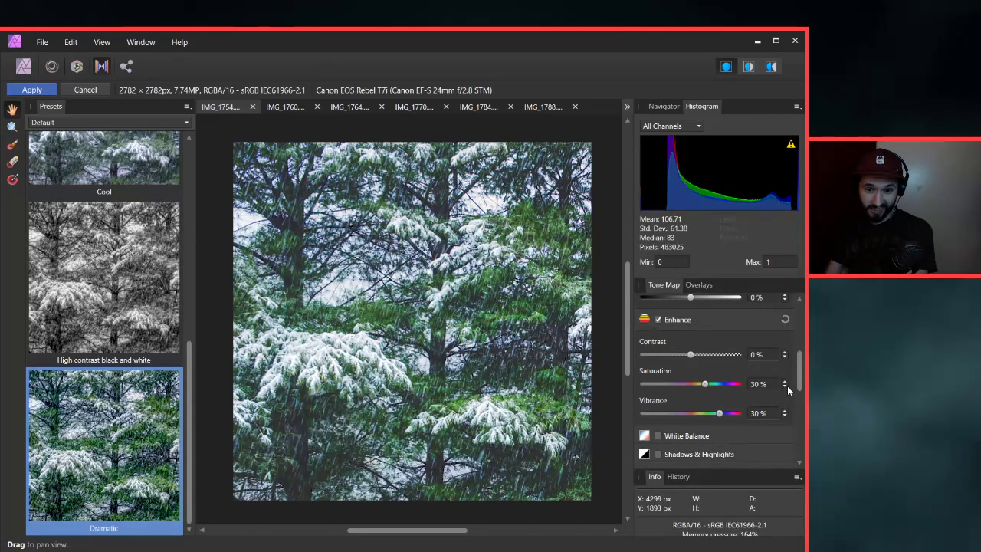
left_click(785, 387)
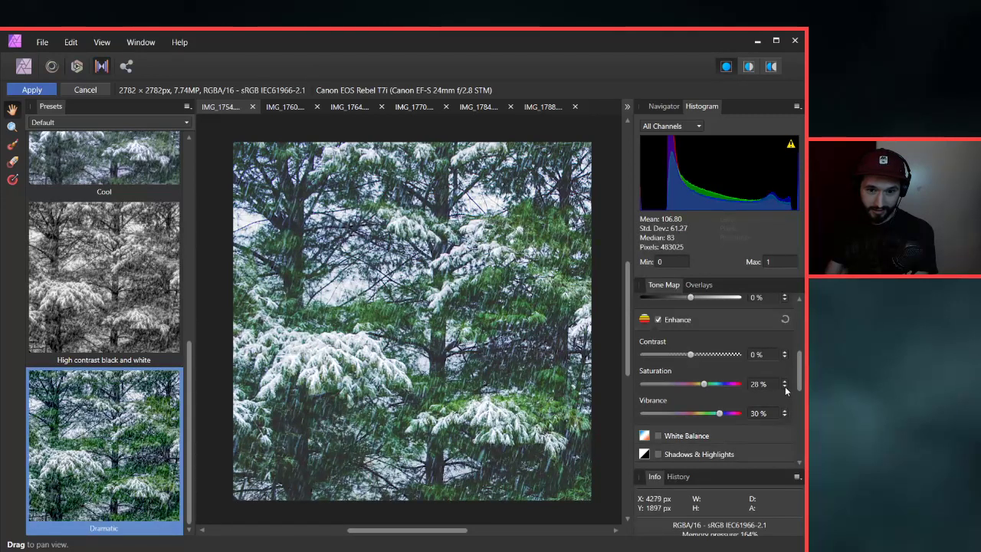
left_click(784, 382)
left_click(784, 382)
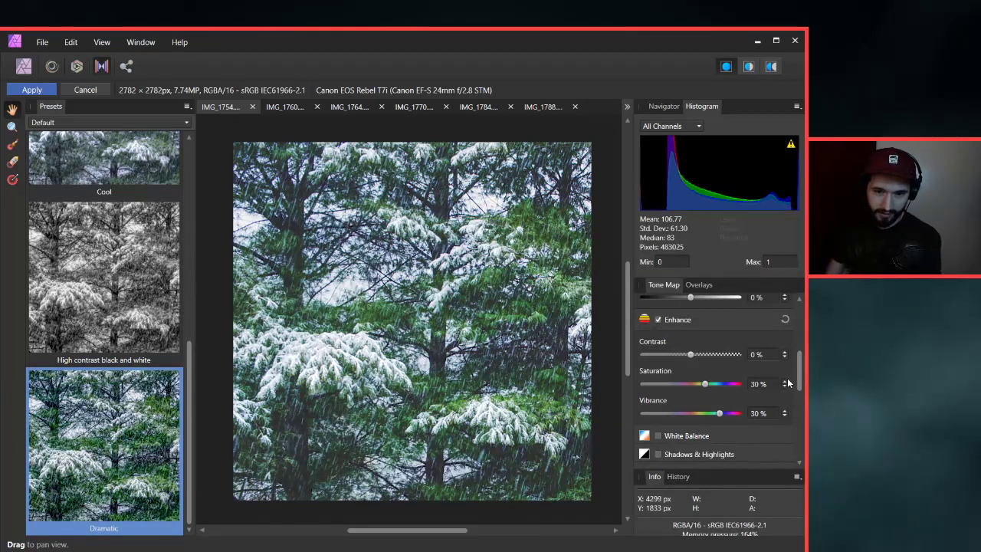
Edit the curve's Green channel, lowering its highlight endpoint slightly and nudging its shadow endpoint.
scroll(788, 377, "down", 8)
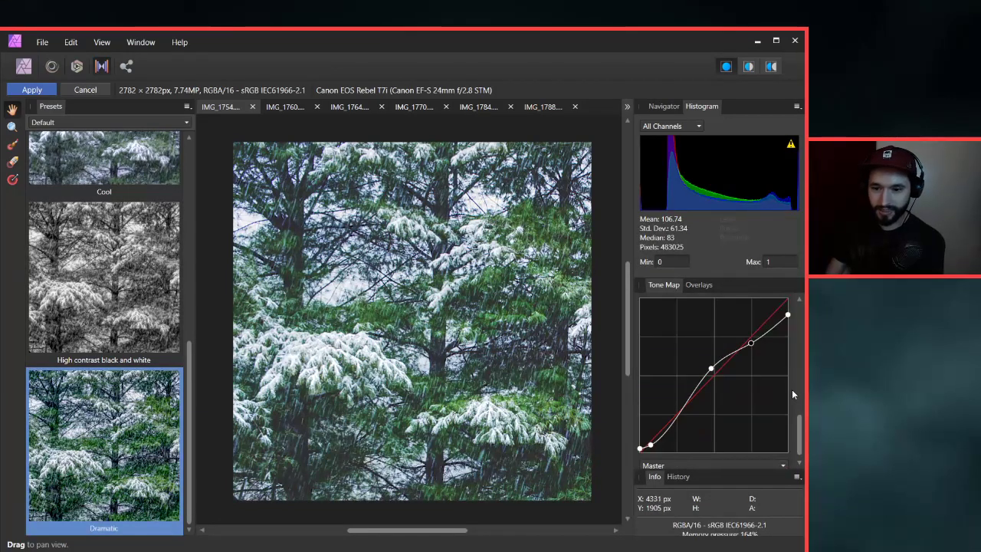
left_click(668, 457)
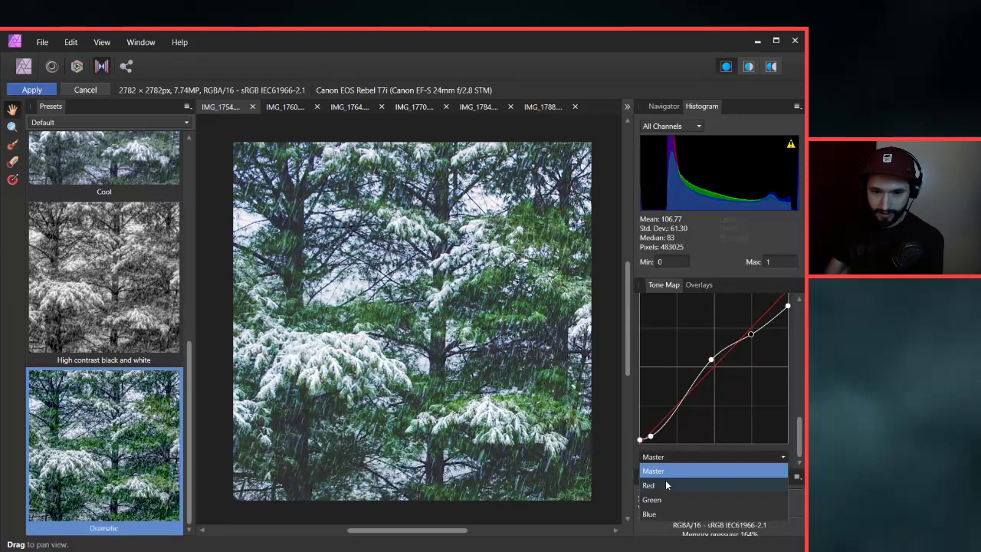
left_click(657, 501)
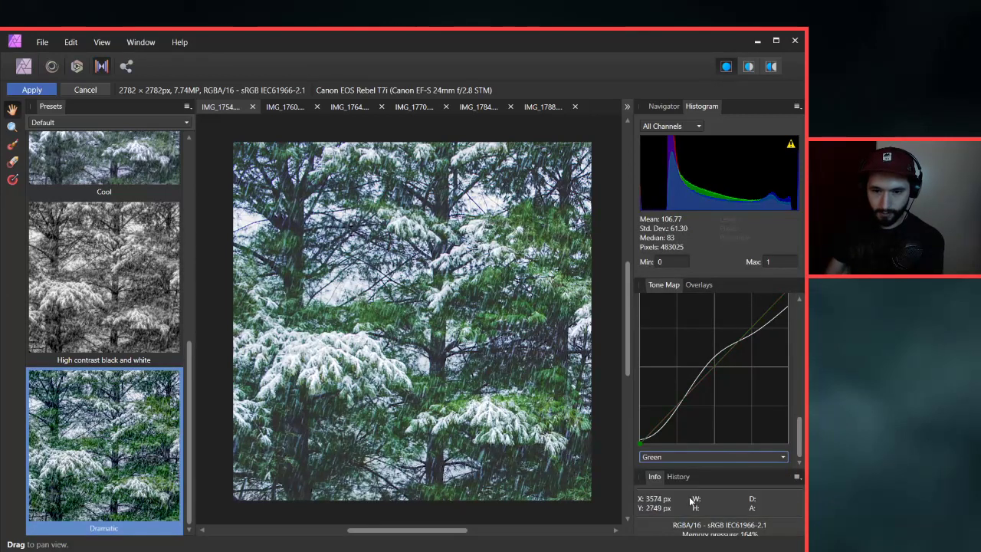
mouse_move(712, 361)
left_mouse_down()
mouse_move(722, 383)
mouse_move(708, 353)
left_mouse_up()
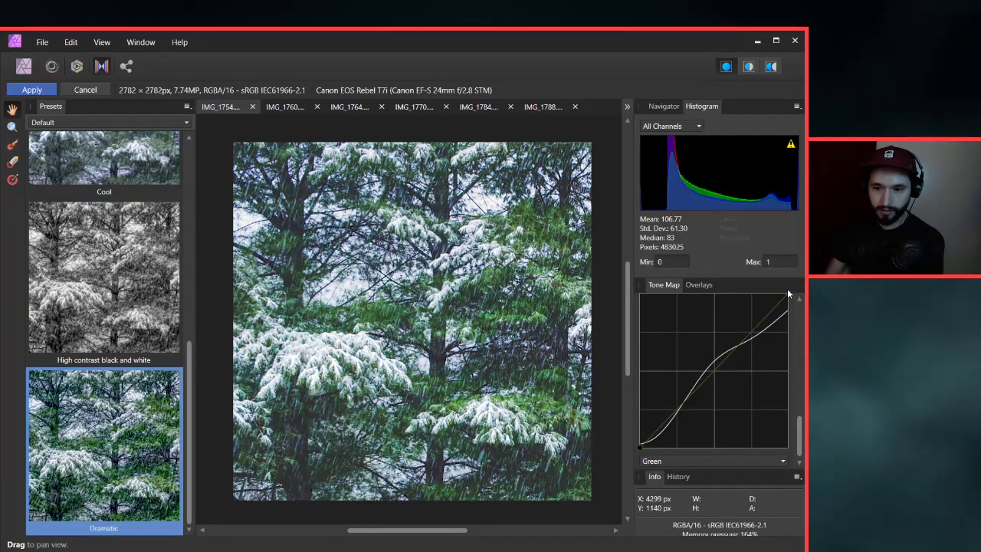
left_click_drag(797, 425, 798, 421)
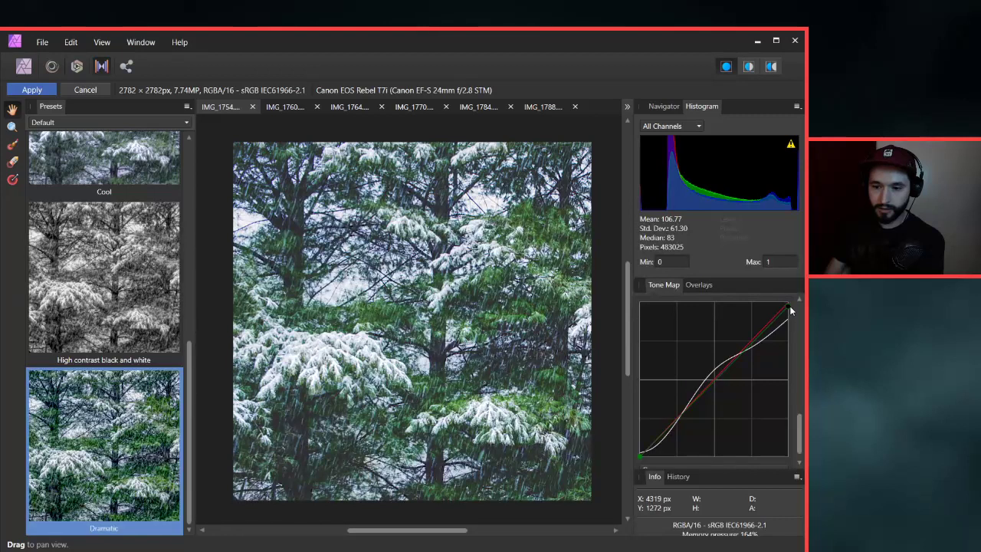
mouse_move(791, 308)
left_mouse_down()
mouse_move(798, 331)
mouse_move(802, 314)
mouse_move(788, 310)
left_mouse_up()
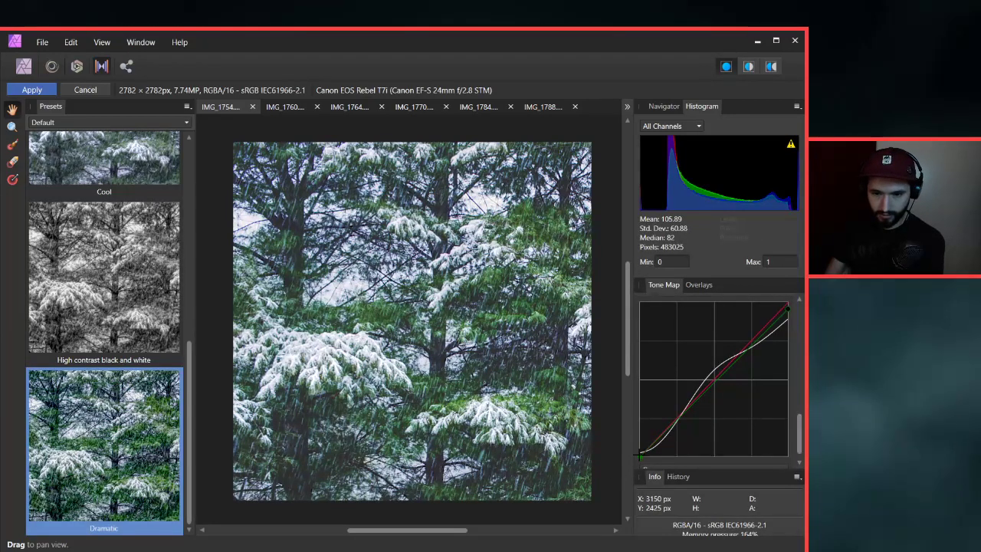
left_click_drag(641, 455, 640, 465)
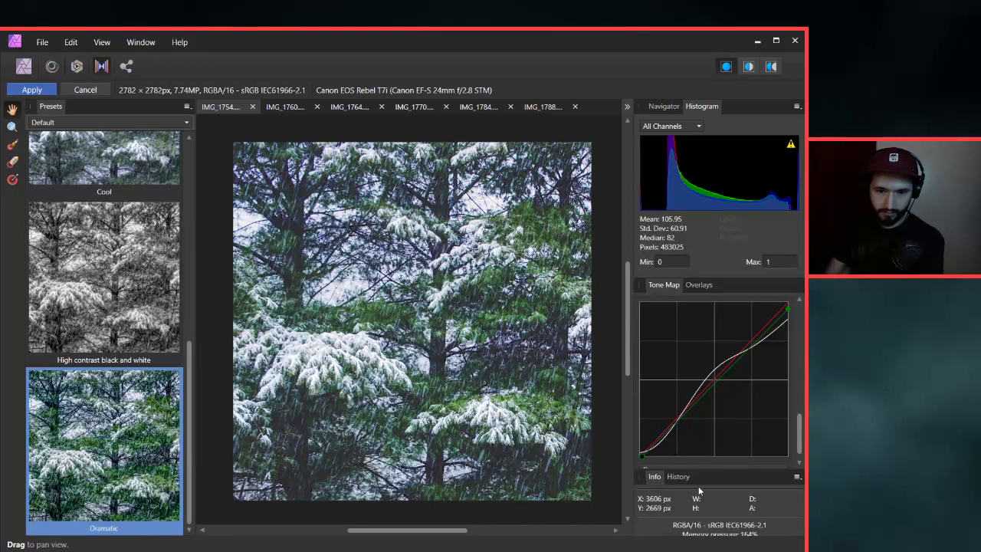
Compare the photo with and without the Curves adjustment by disabling and re-enabling it.
scroll(778, 379, "up", 2)
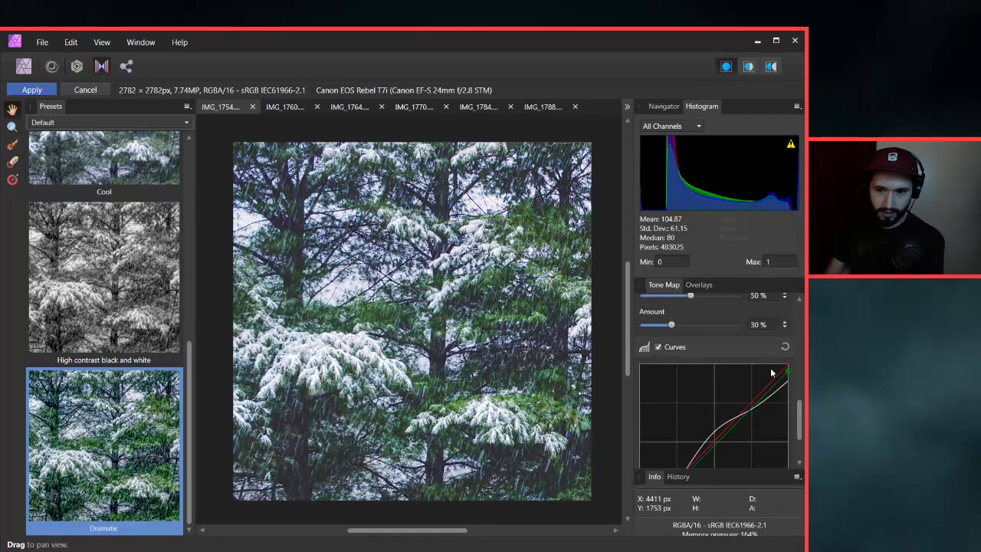
left_click(657, 348)
scroll(659, 375, "up", 3)
left_click(658, 462)
scroll(659, 465, "down", 3)
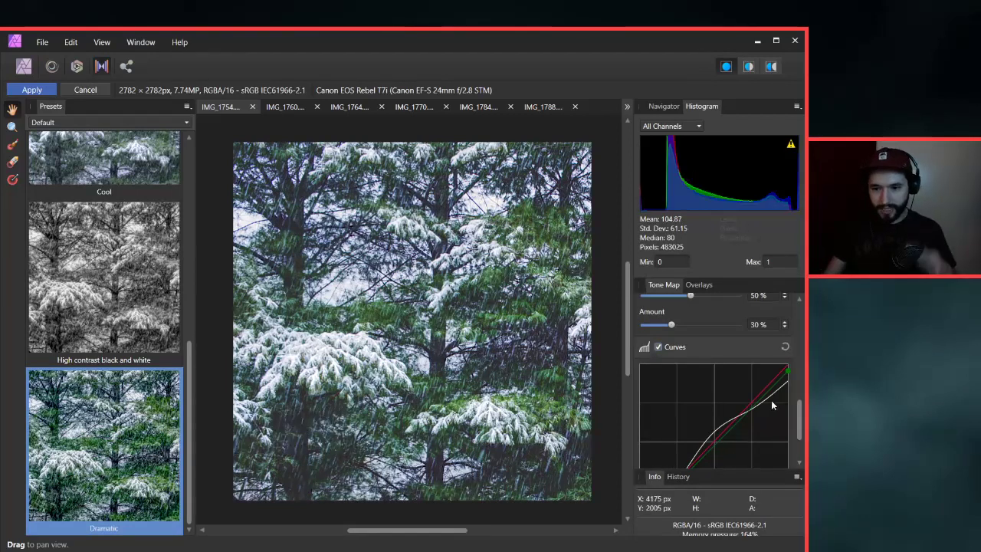
left_click_drag(801, 414, 801, 421)
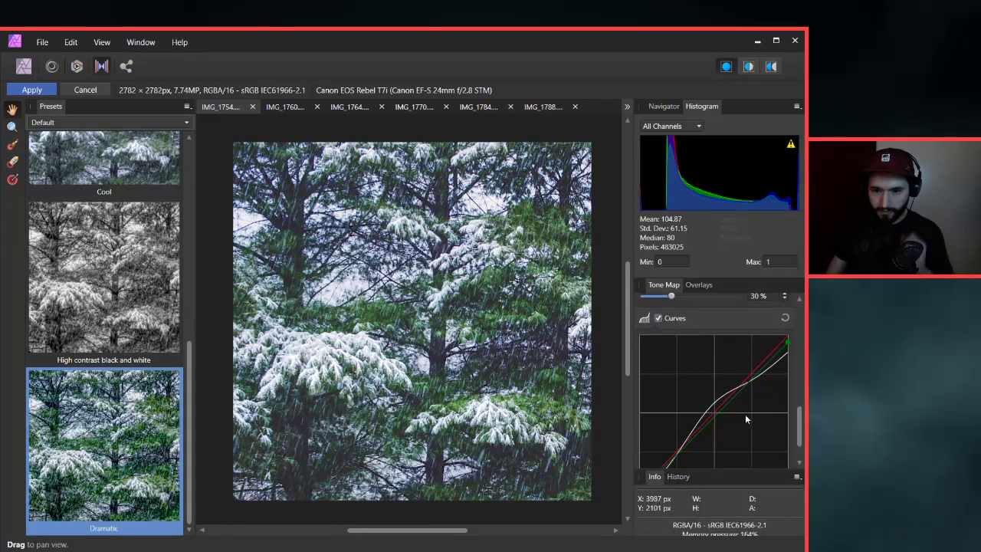
scroll(794, 414, "down", 1)
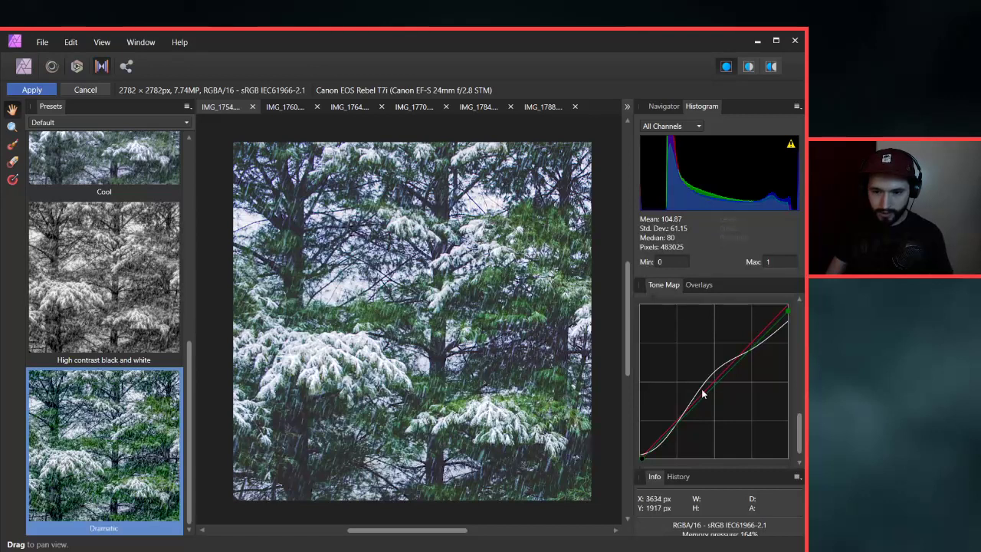
Try shaping the Green curve with an added shadow point raised above the diagonal and a highlight point pulled below it.
left_click_drag(707, 399, 706, 397)
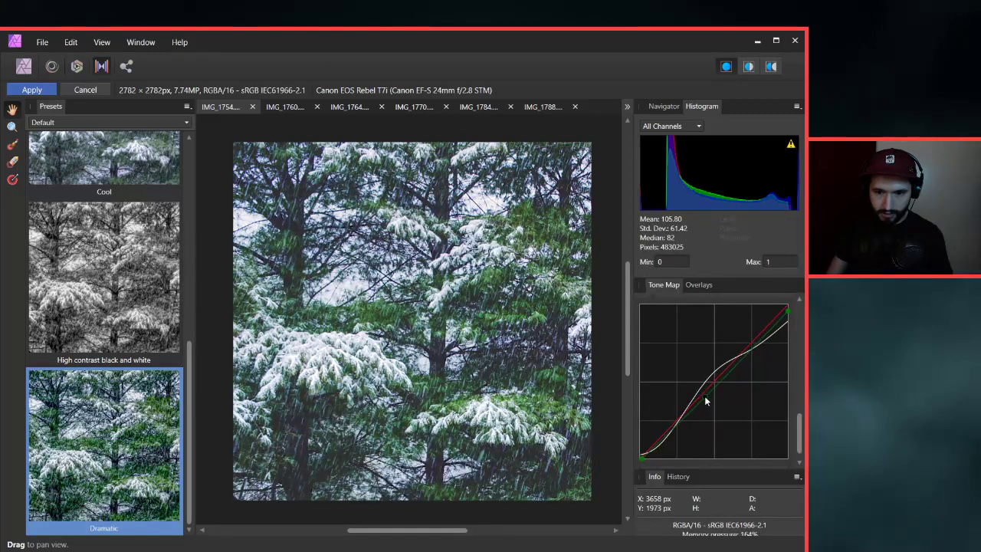
left_click_drag(705, 399, 678, 421)
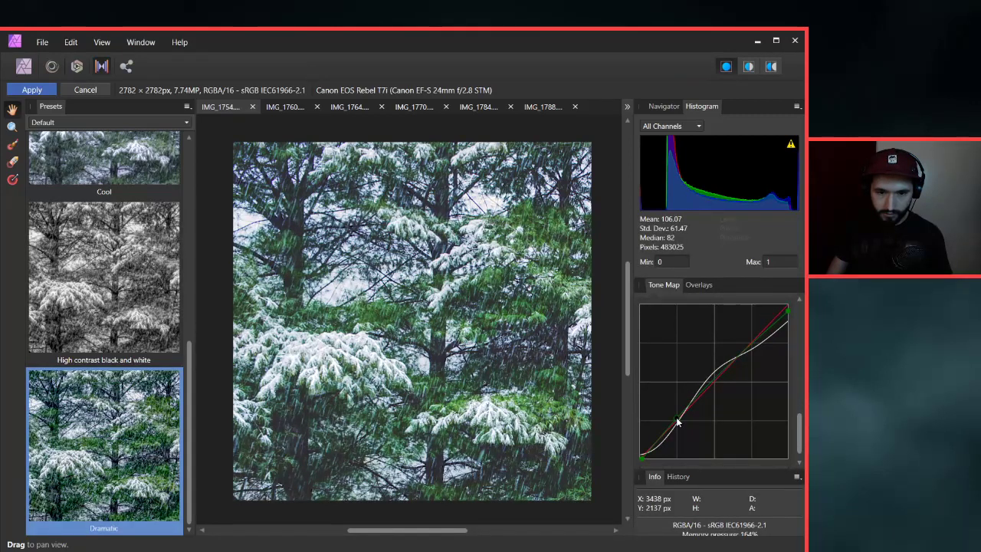
mouse_move(735, 357)
left_mouse_down()
mouse_move(747, 373)
mouse_move(740, 361)
left_mouse_up()
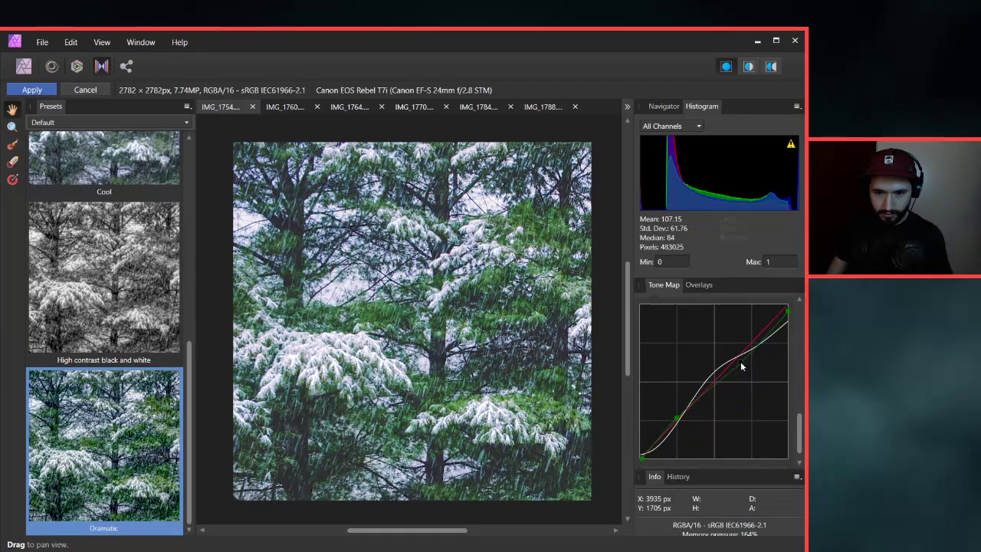
left_click_drag(677, 418, 652, 444)
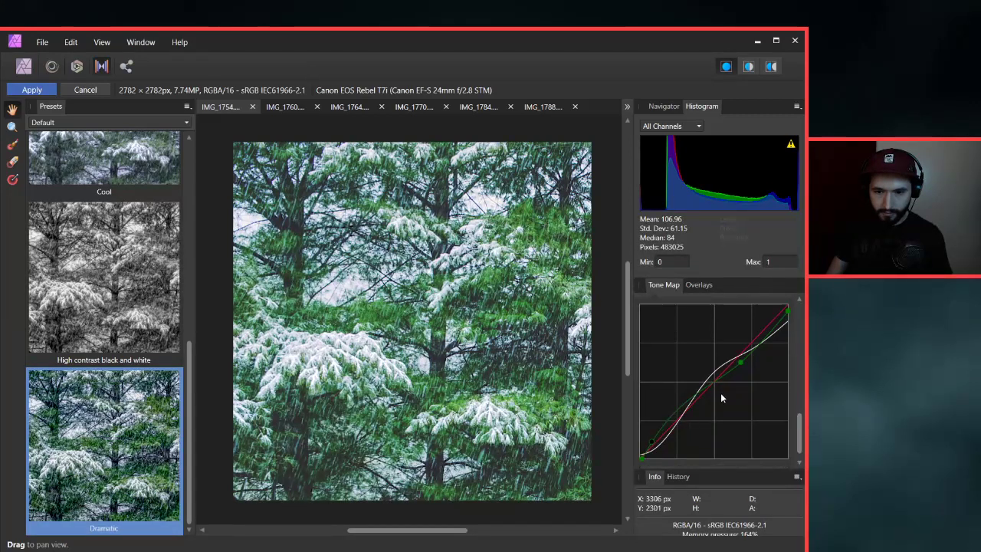
mouse_move(740, 369)
left_mouse_down()
mouse_move(747, 399)
mouse_move(728, 363)
mouse_move(738, 376)
left_mouse_up()
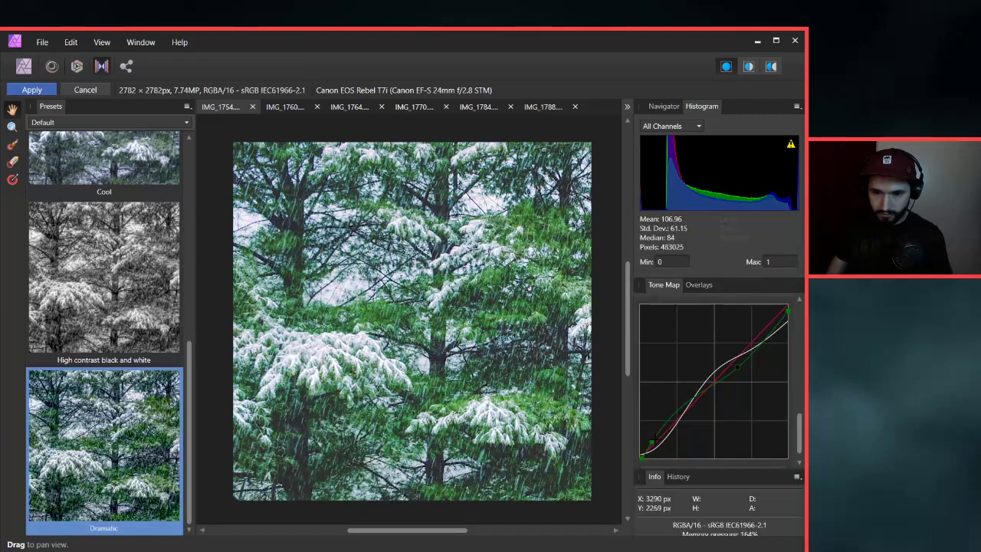
left_click_drag(653, 446, 656, 446)
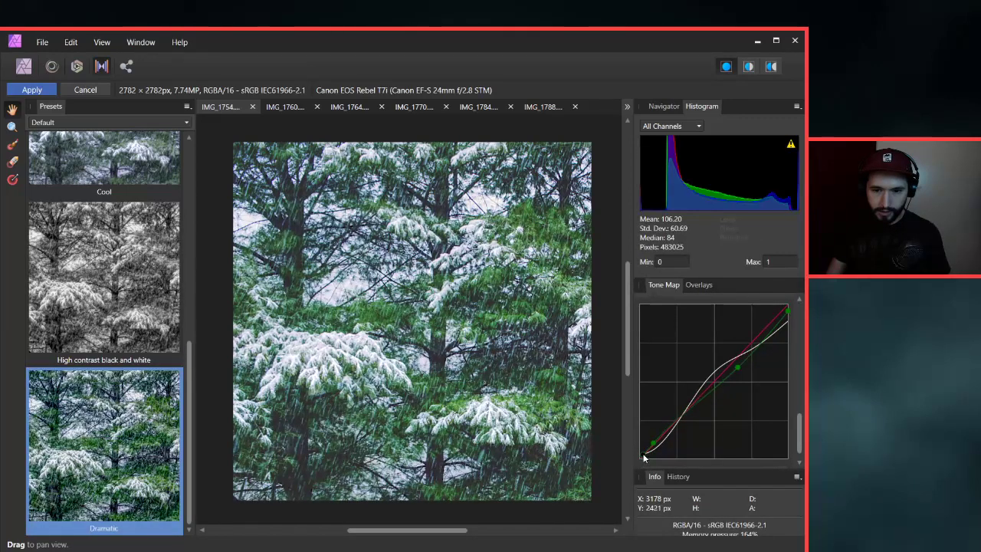
Try small shifts of the Green curve's shadow endpoint, and remove the added shadow and highlight points.
left_click_drag(644, 458, 646, 456)
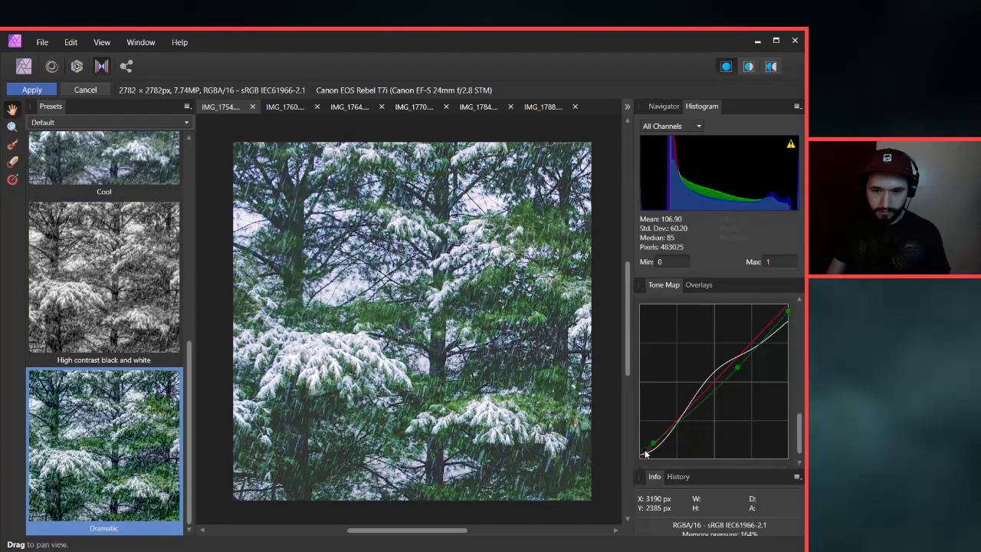
left_click_drag(645, 454, 645, 455)
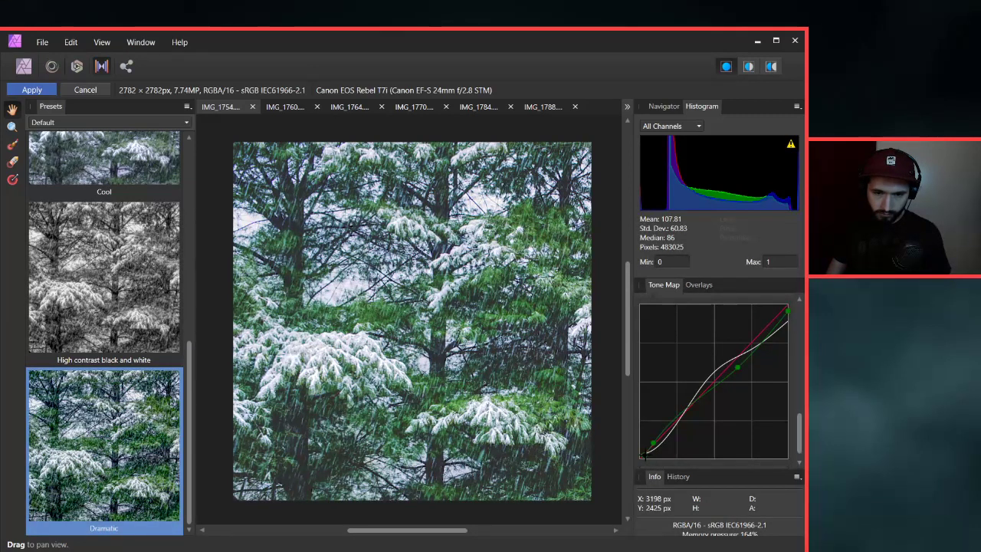
left_click_drag(645, 458, 645, 457)
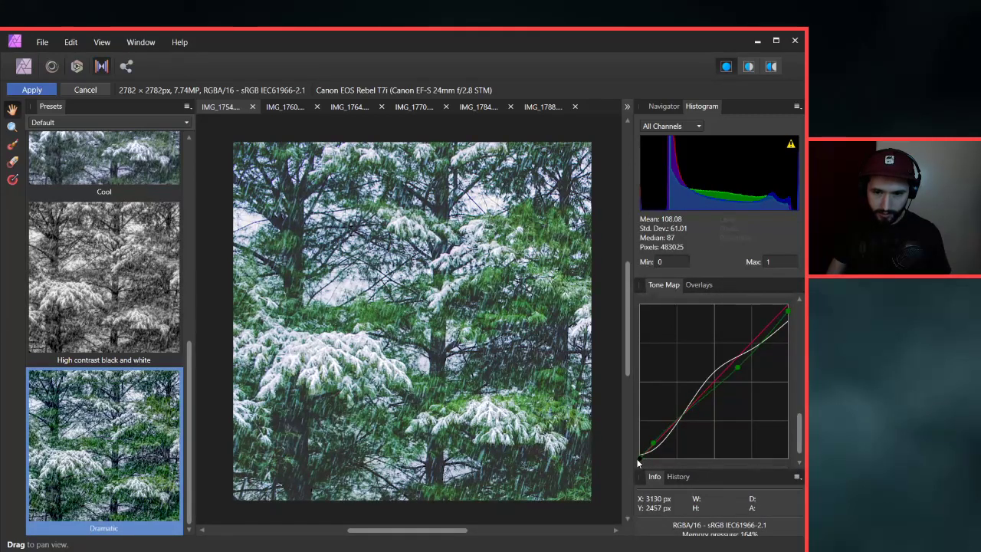
left_click_drag(652, 443, 639, 458)
left_click_drag(737, 368, 739, 367)
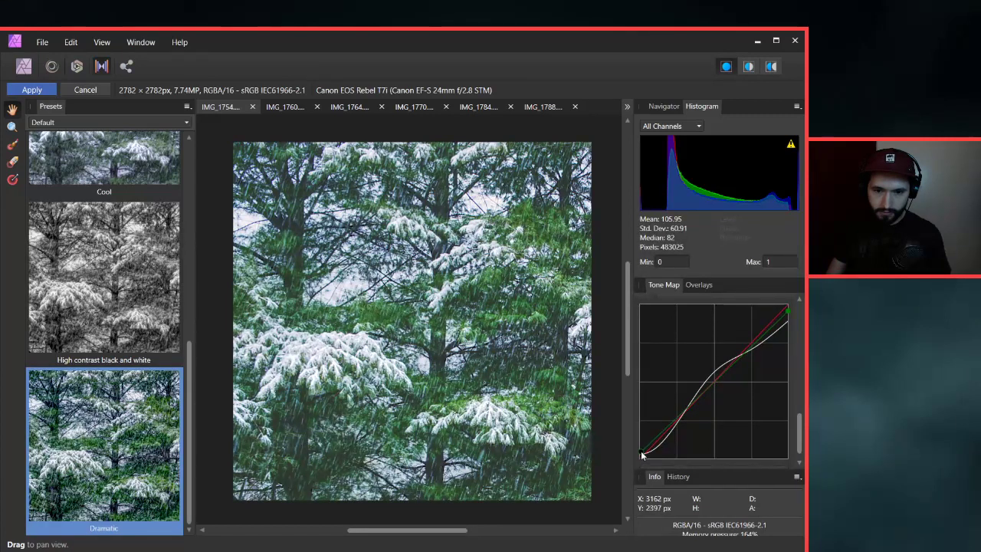
Fine-tune the Green curve's shadow endpoint slightly inward and up, and apply the tone mapping.
left_click_drag(641, 458, 639, 463)
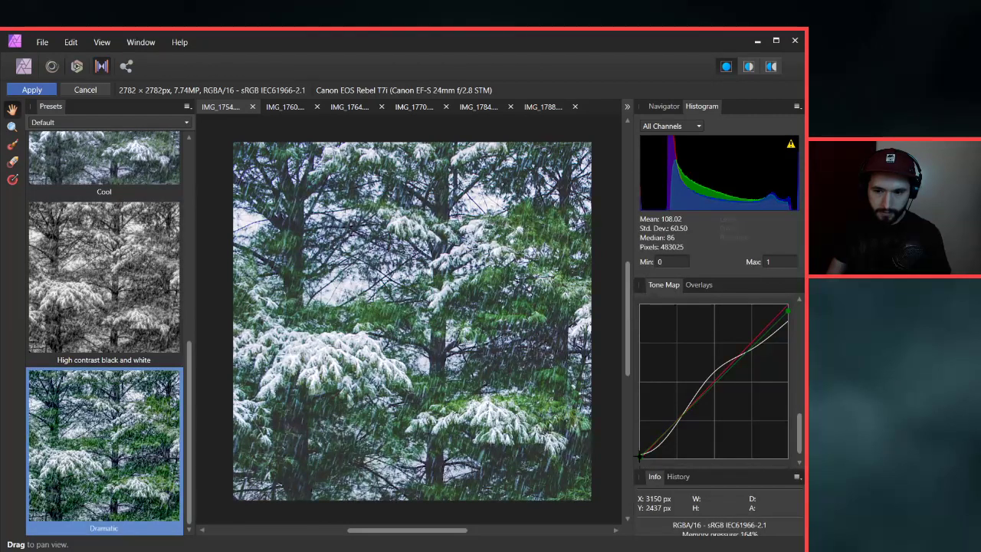
left_click_drag(639, 456, 640, 458)
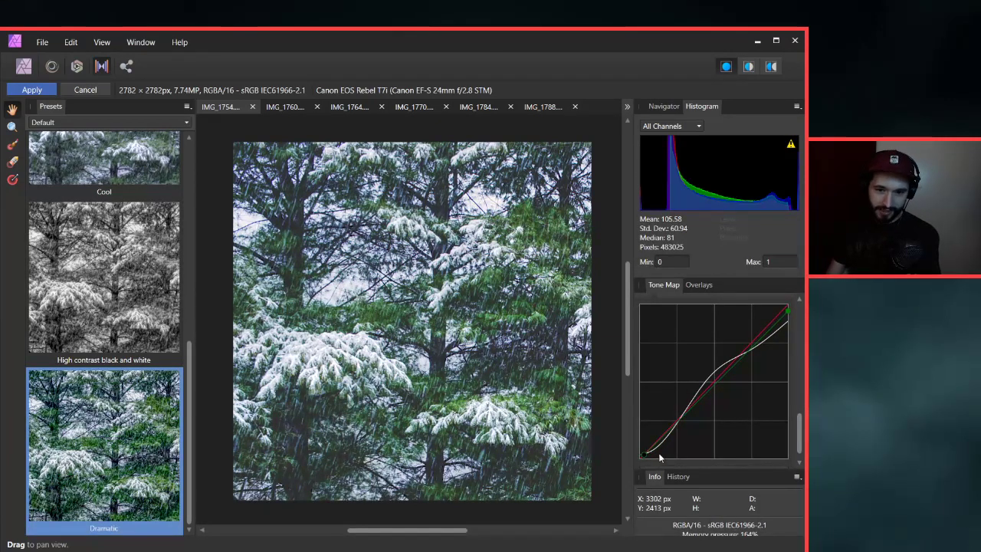
left_click(33, 91)
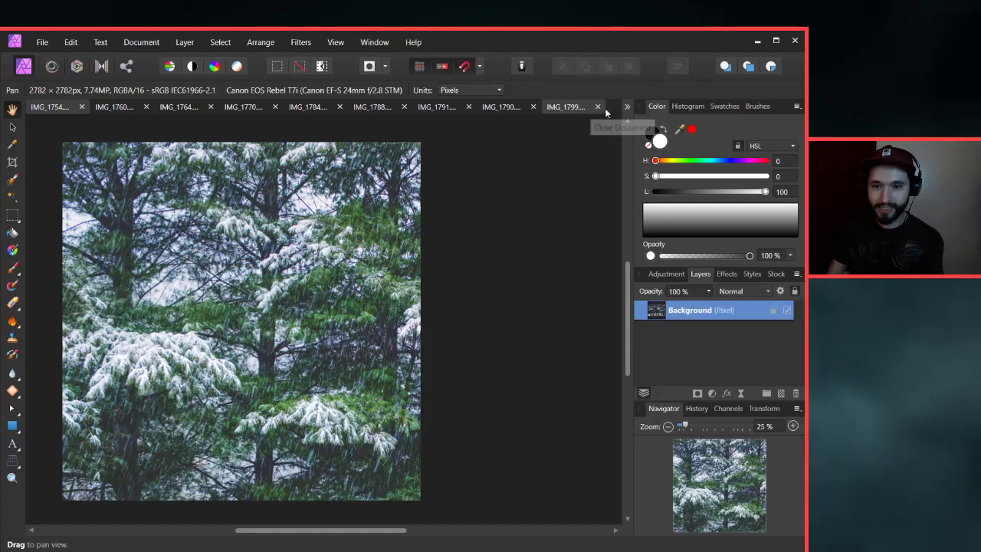
left_click(627, 107)
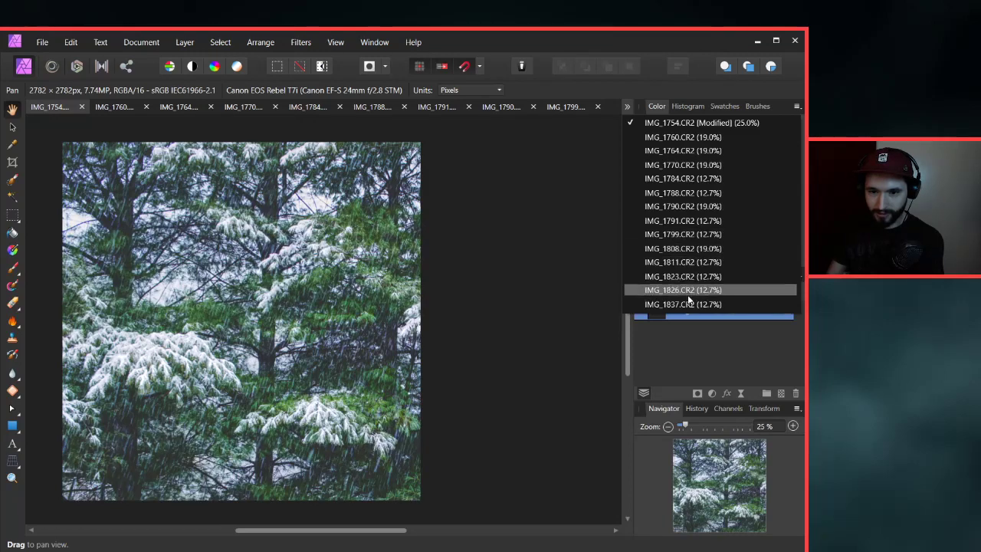
left_click(544, 241)
scroll(529, 242, "left", 3)
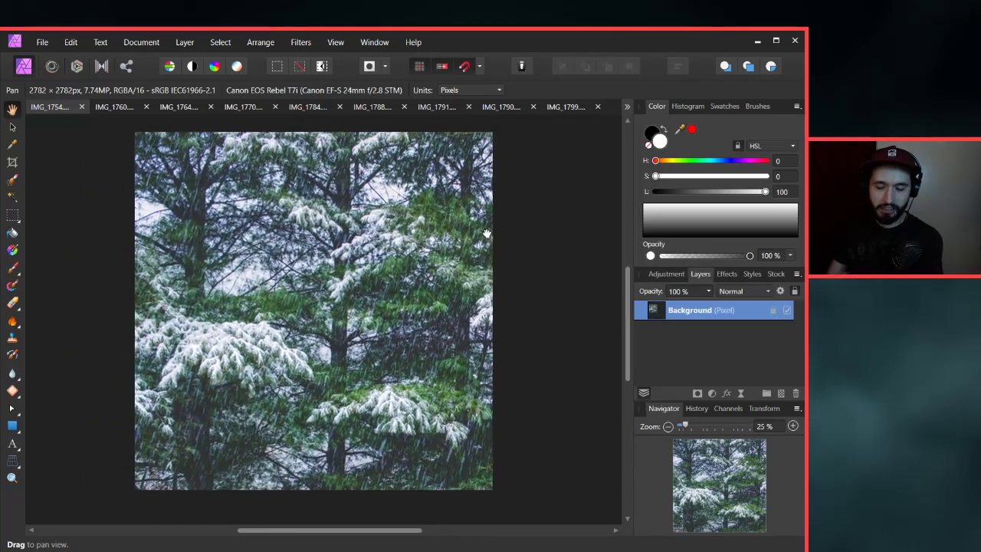
left_click_drag(498, 230, 491, 232)
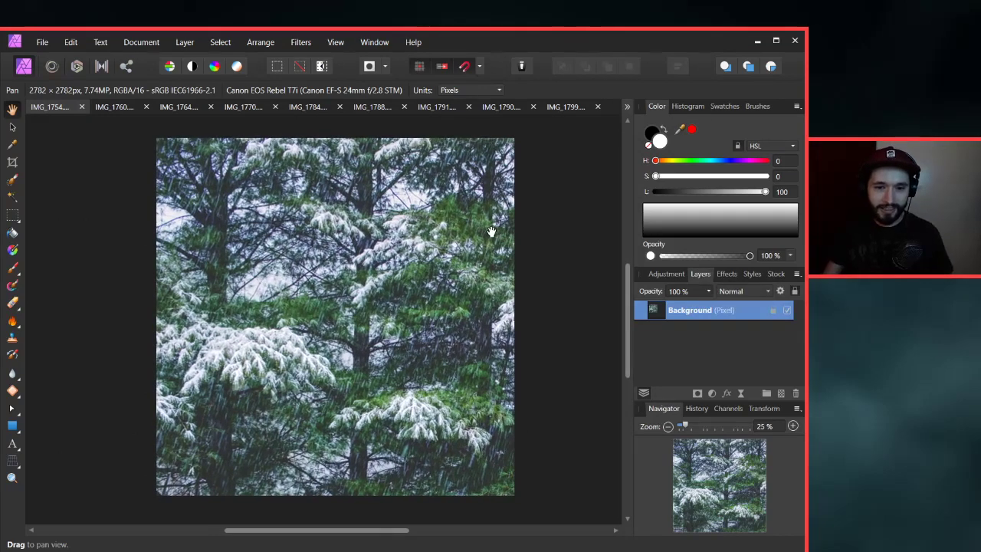
key("ctrl+z")
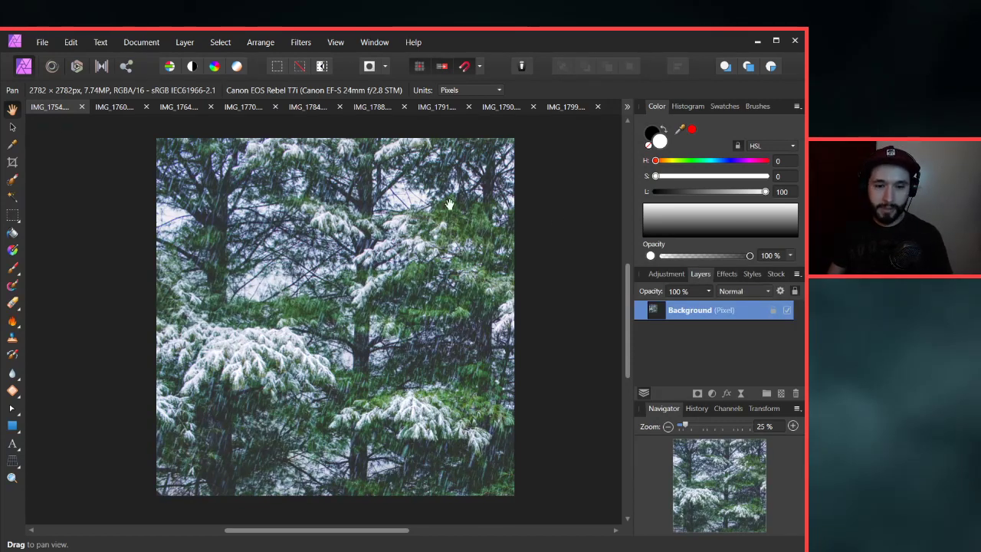
Export the whole photo as a high-quality JPEG at quality 85, named IMG_1754, to the Insta folder inside Fix.
left_click(36, 43)
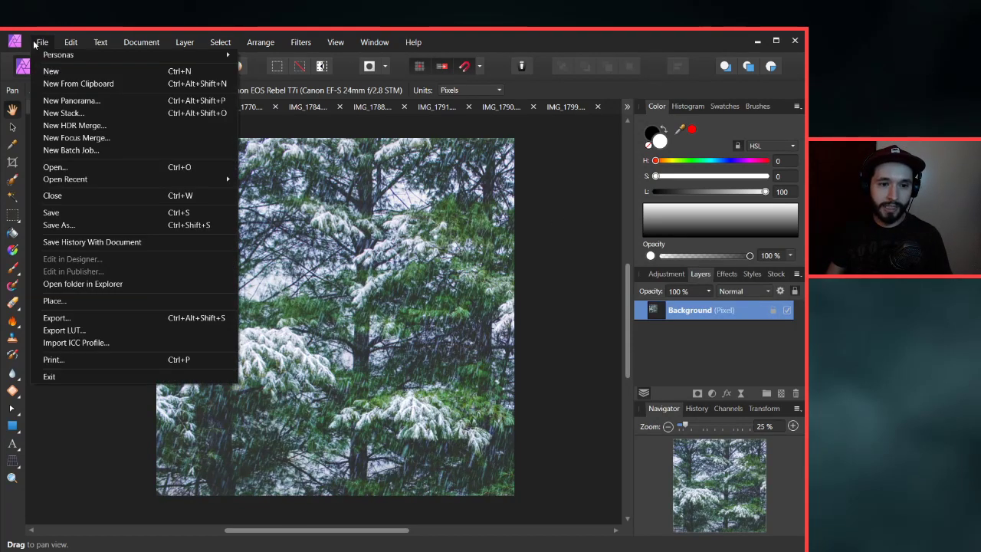
left_click(57, 317)
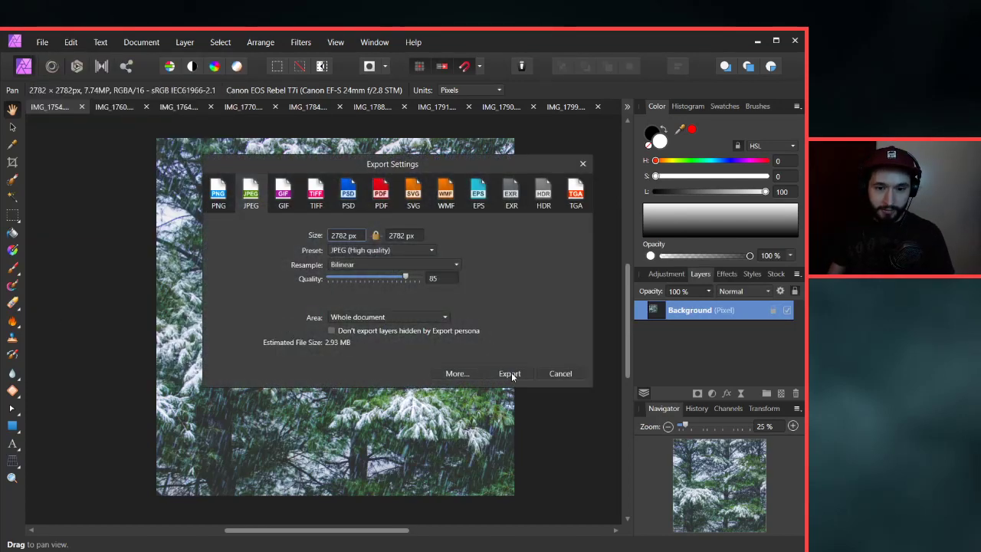
left_click(511, 373)
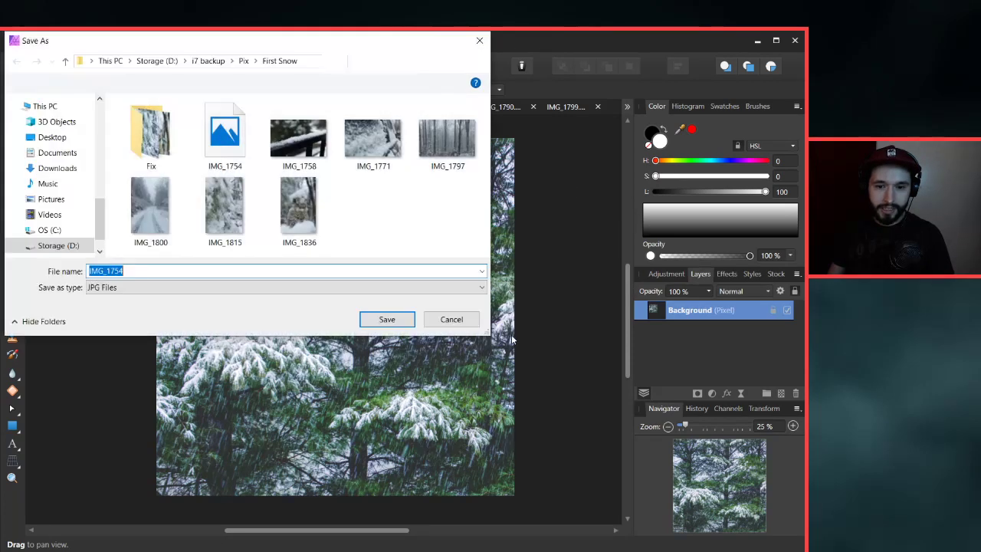
double_click(151, 150)
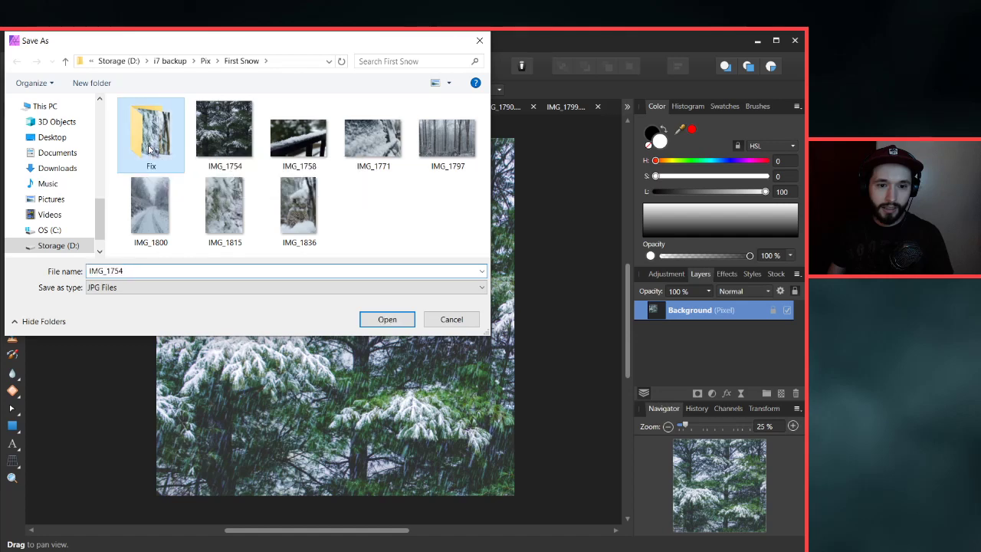
double_click(162, 150)
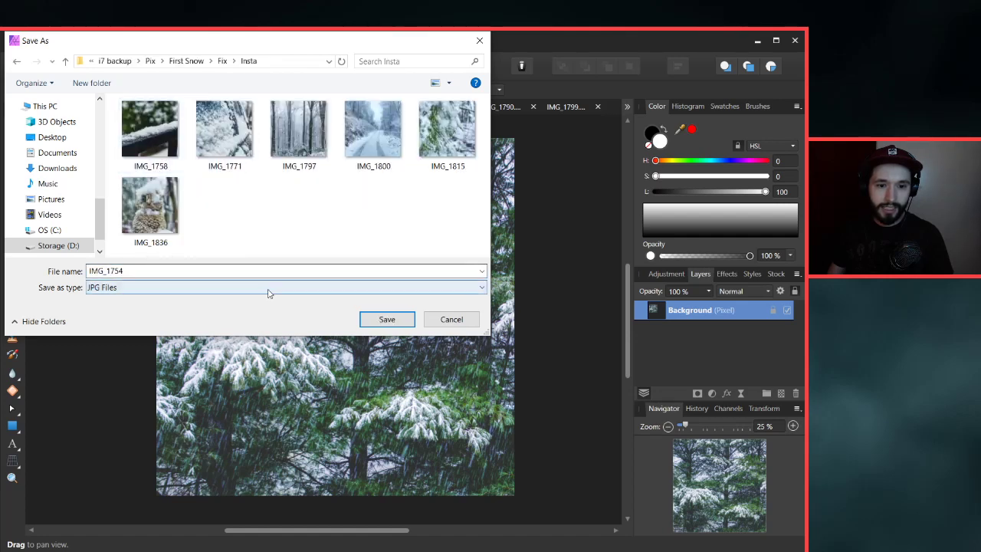
left_click(385, 320)
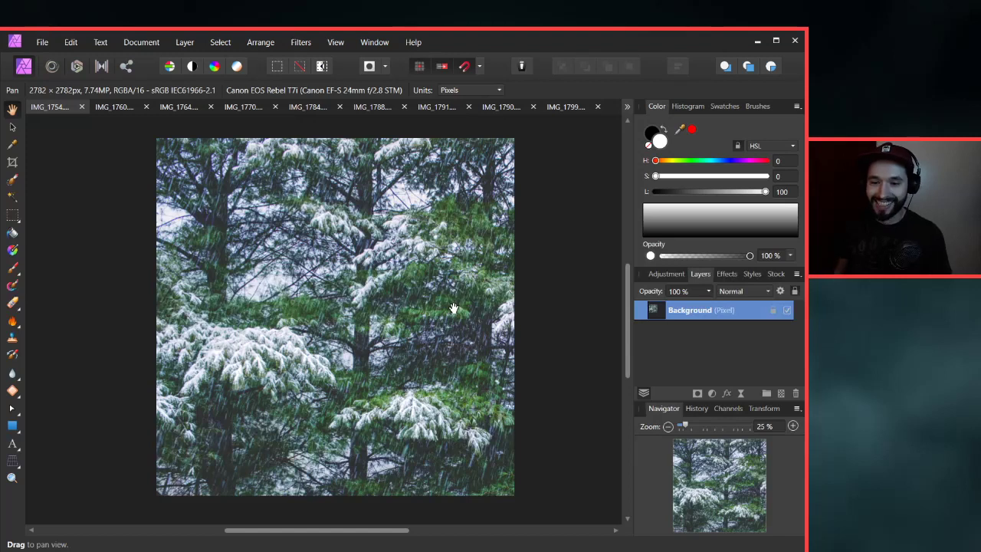
Switch to the undeveloped RAW photo IMG_1760, fit it in the view, and set its exposure to 1.
left_click(123, 107)
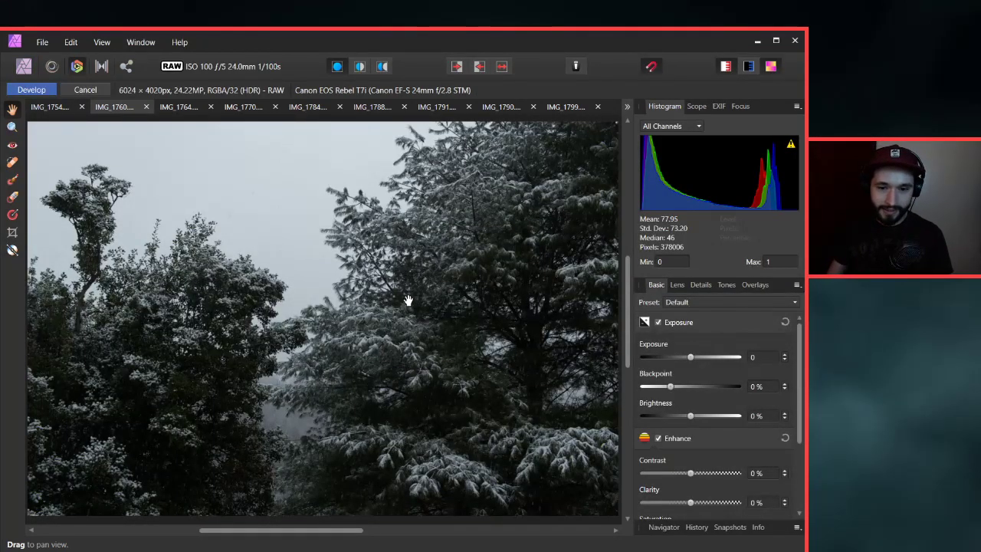
key("ctrl+0")
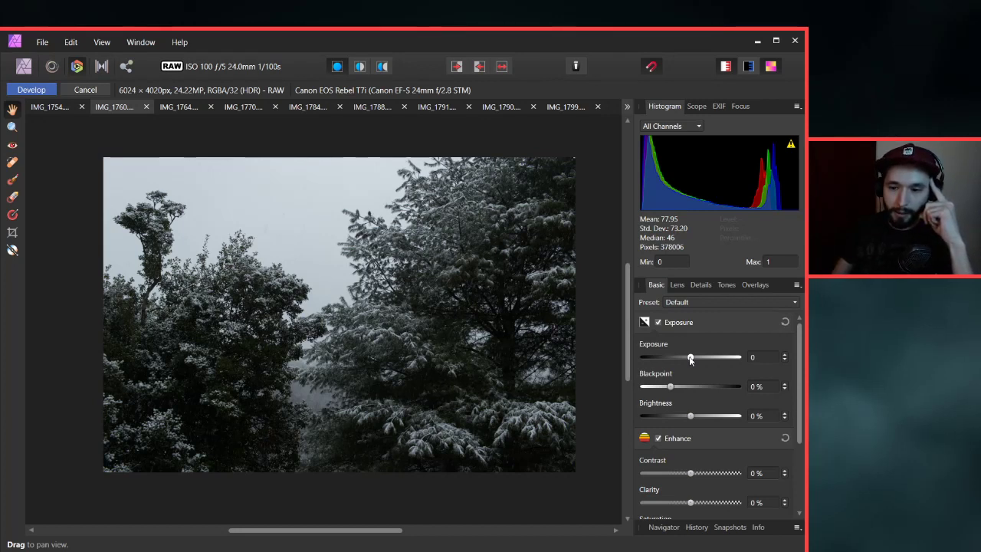
mouse_move(690, 360)
left_mouse_down()
mouse_move(708, 360)
mouse_move(700, 360)
left_mouse_up()
left_click(763, 356)
type("1")
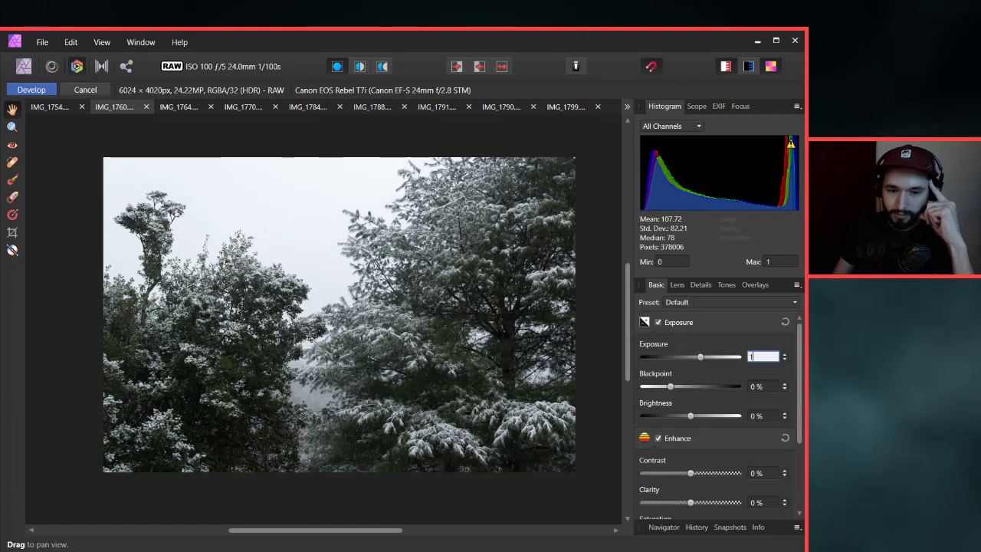
key("Return")
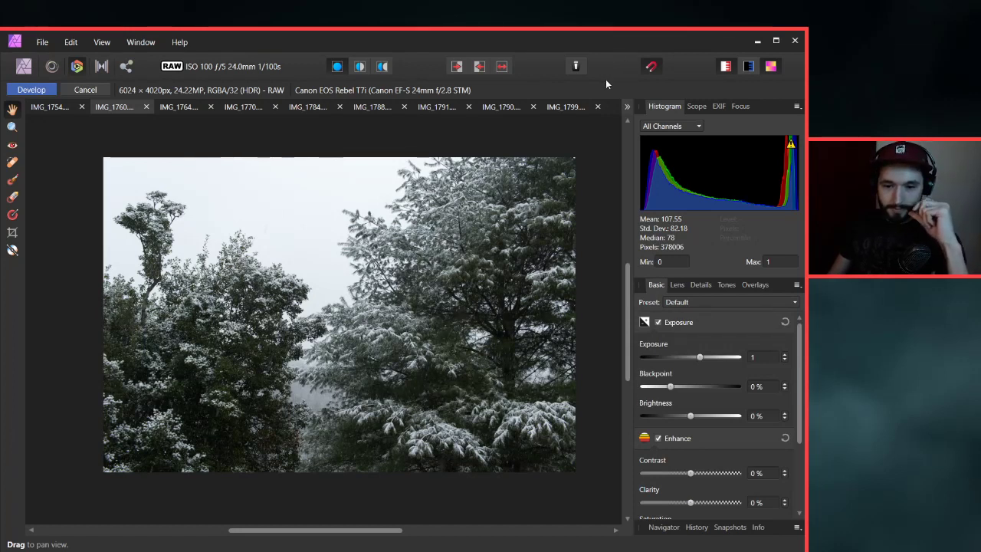
Try exposure values of 0.6, 0.75, 0.8 and 0.85 on IMG_1760.
left_click(766, 356)
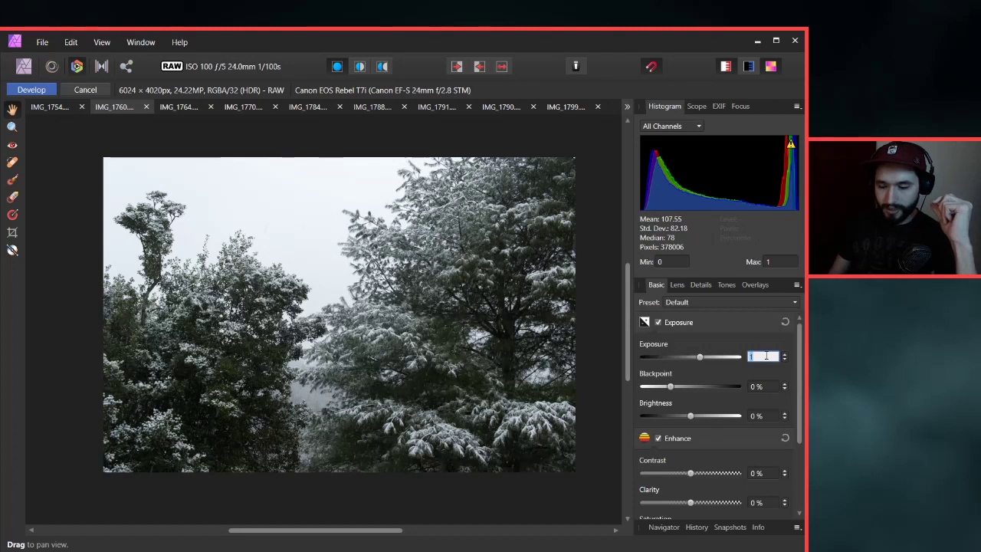
type("0.6")
key("Return")
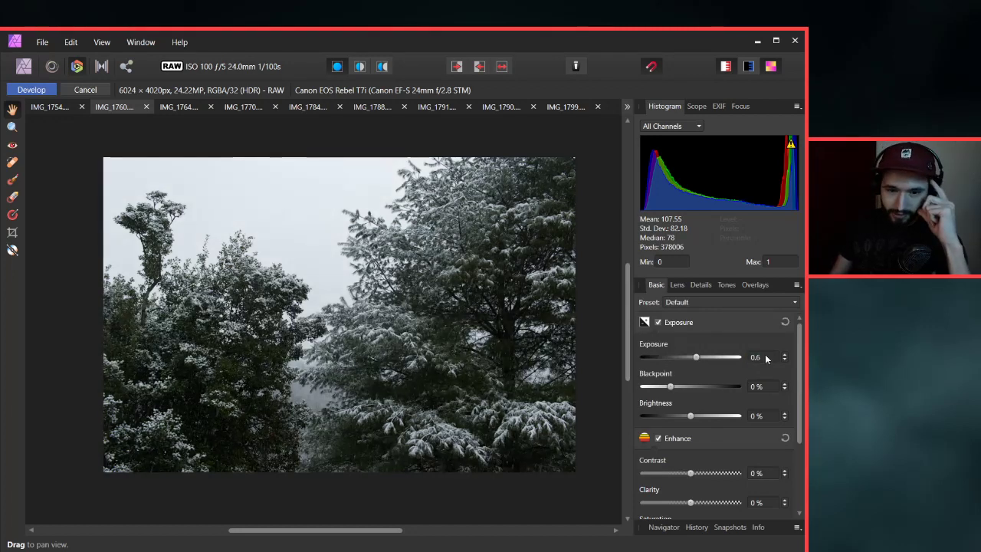
type("0.75")
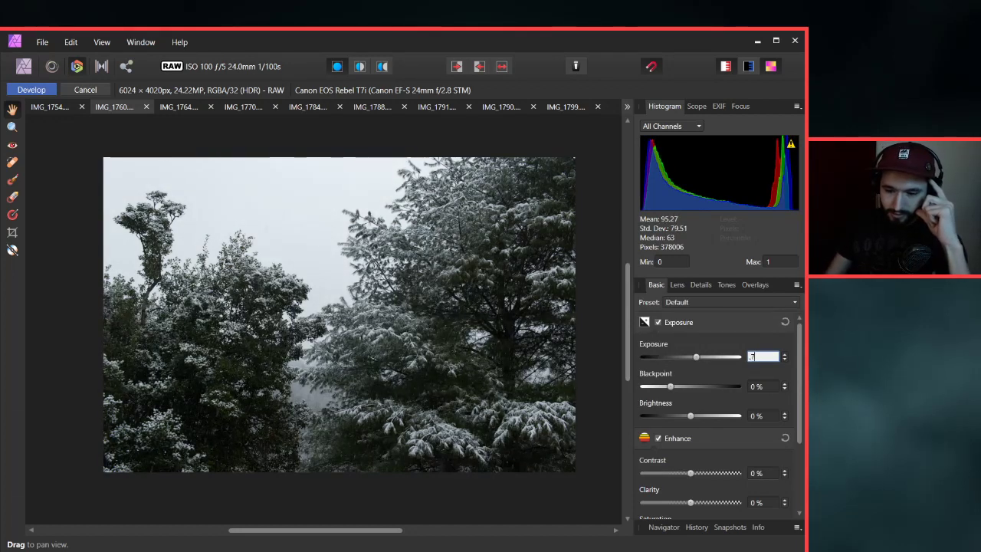
key("Return")
left_click(765, 357)
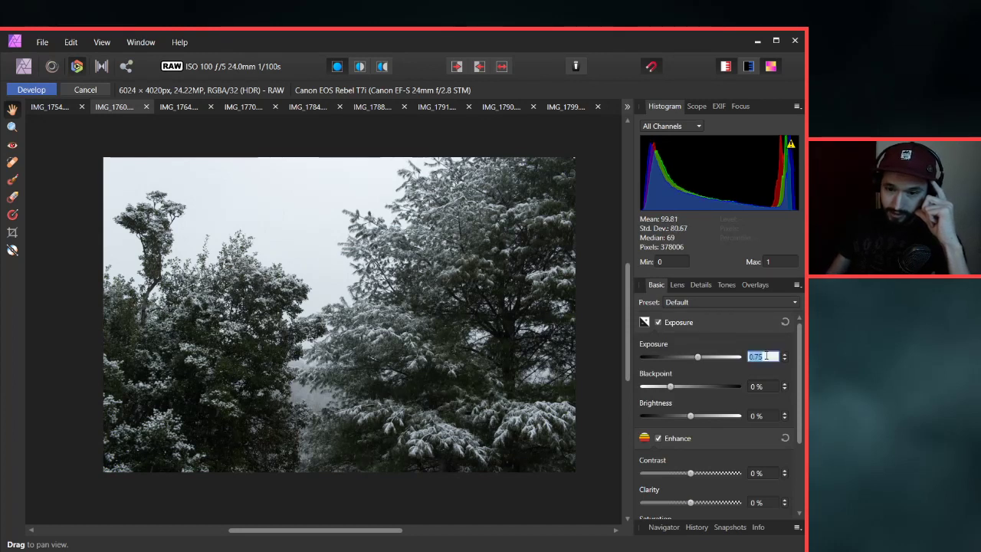
type("0.8")
key("Return")
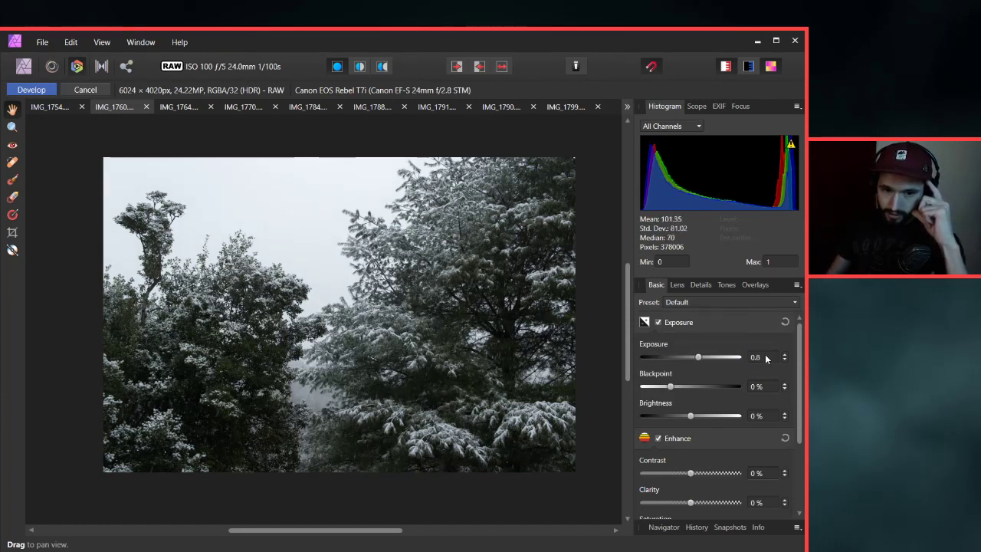
left_click(765, 357)
type("0.85")
key("Return")
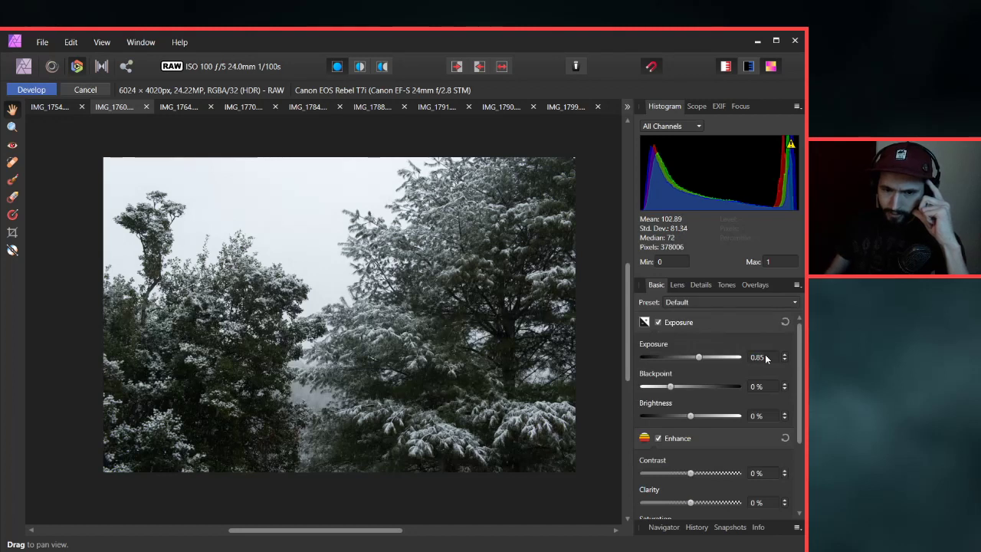
Develop IMG_1760 with an exposure of 0.8 and open it for tone mapping.
left_click(765, 358)
type("0.8")
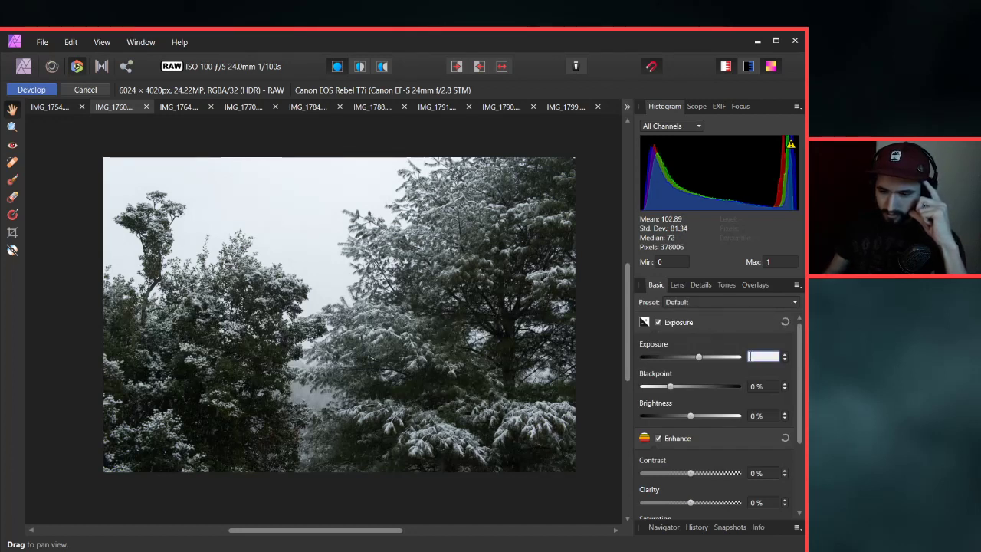
key("Return")
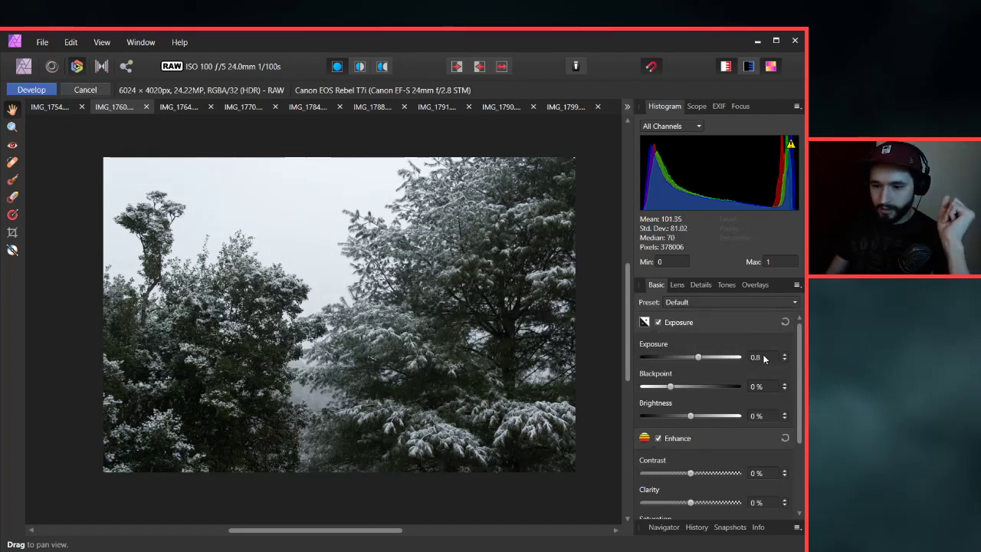
left_click(33, 91)
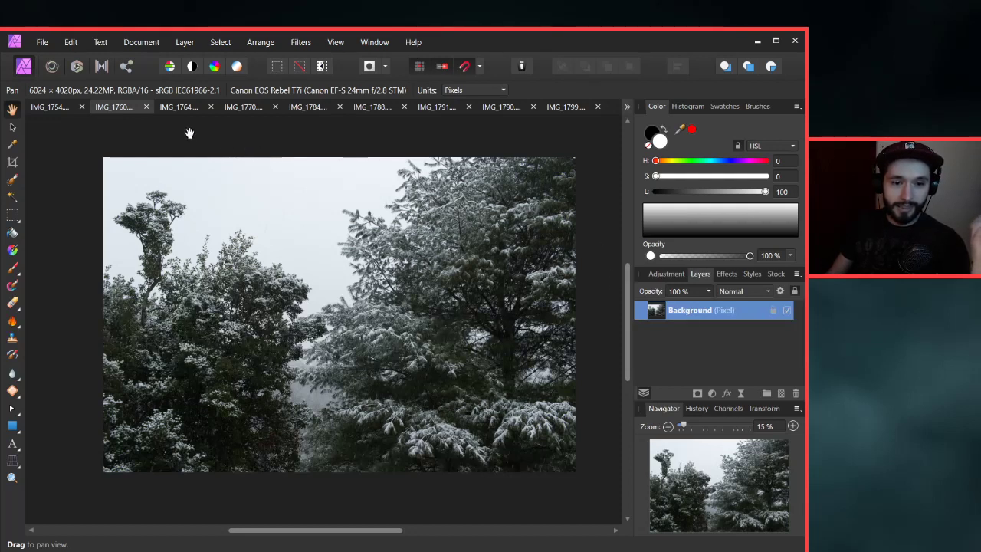
left_click(101, 68)
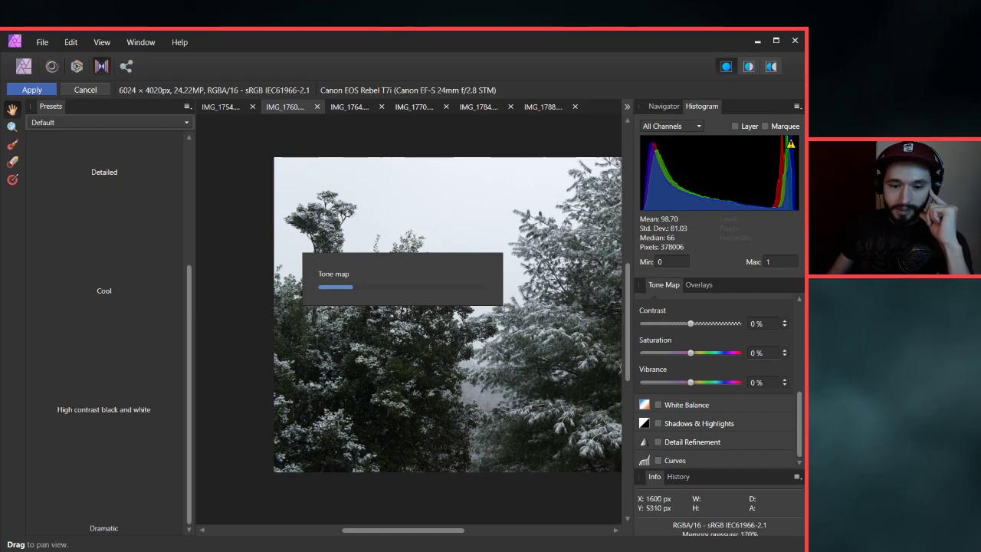
Switch to File Explorer, open IMG_1758 from the Fix folder, and review the finished photos through IMG_1836 before closing the viewer.
key("alt+Tab")
scroll(344, 393, "up", 10)
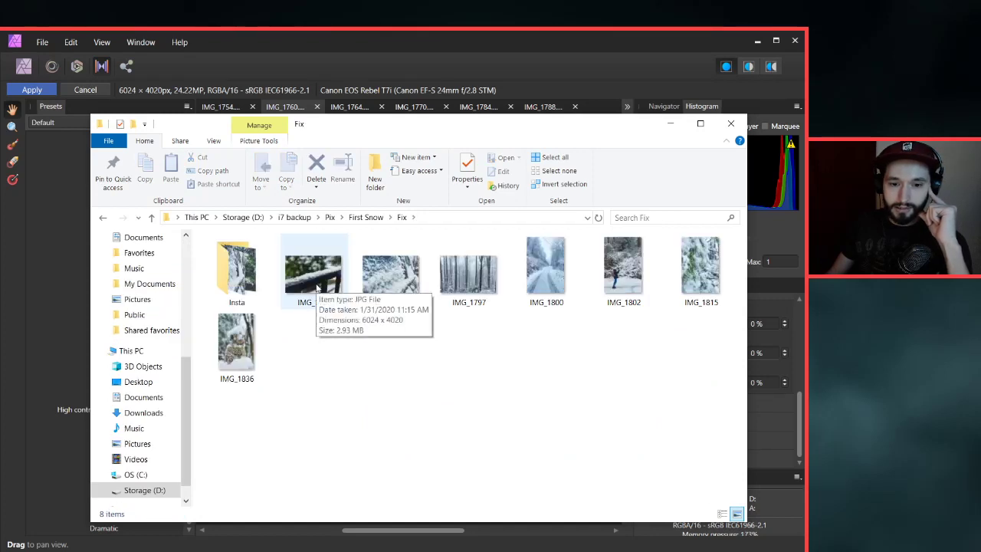
left_click(315, 284)
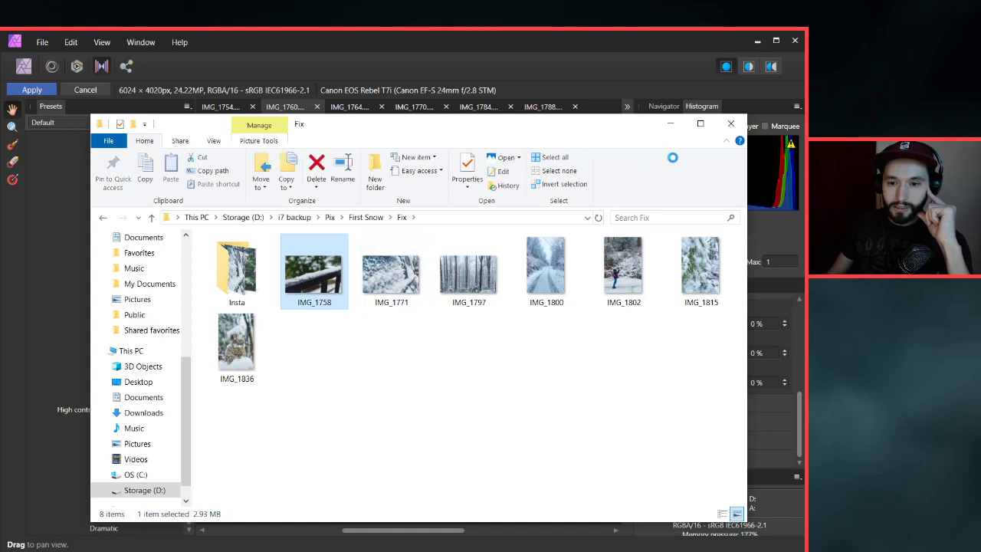
left_click(670, 124)
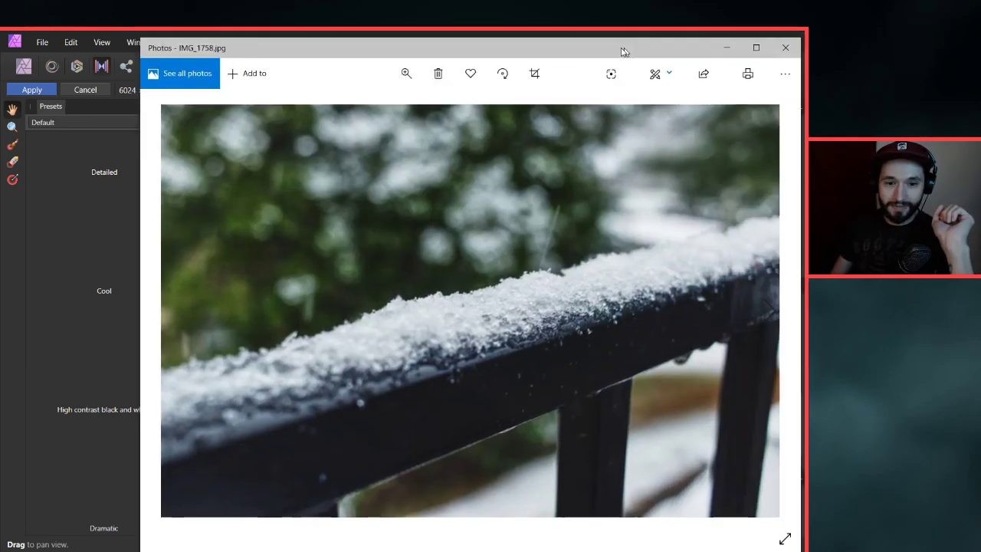
left_click_drag(620, 48, 565, 51)
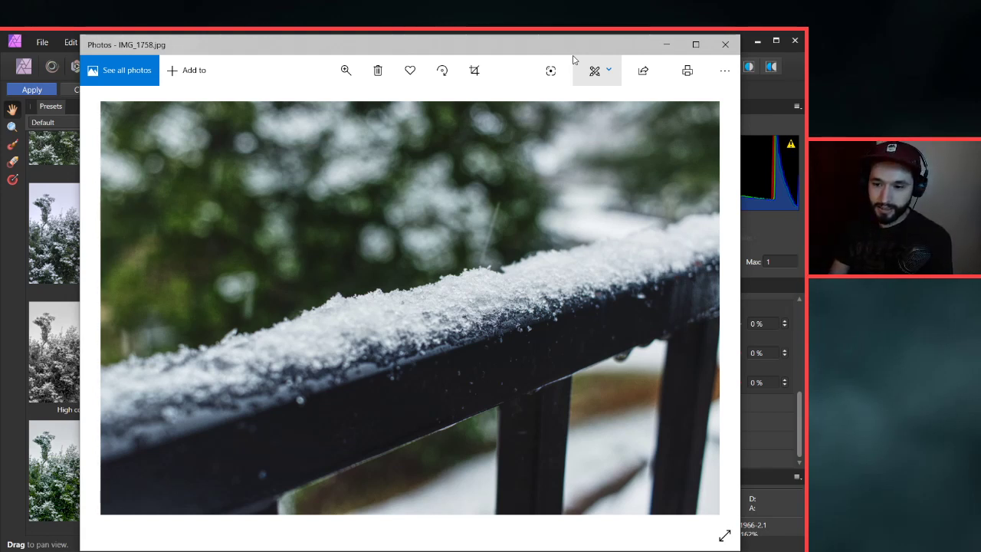
key("Right")
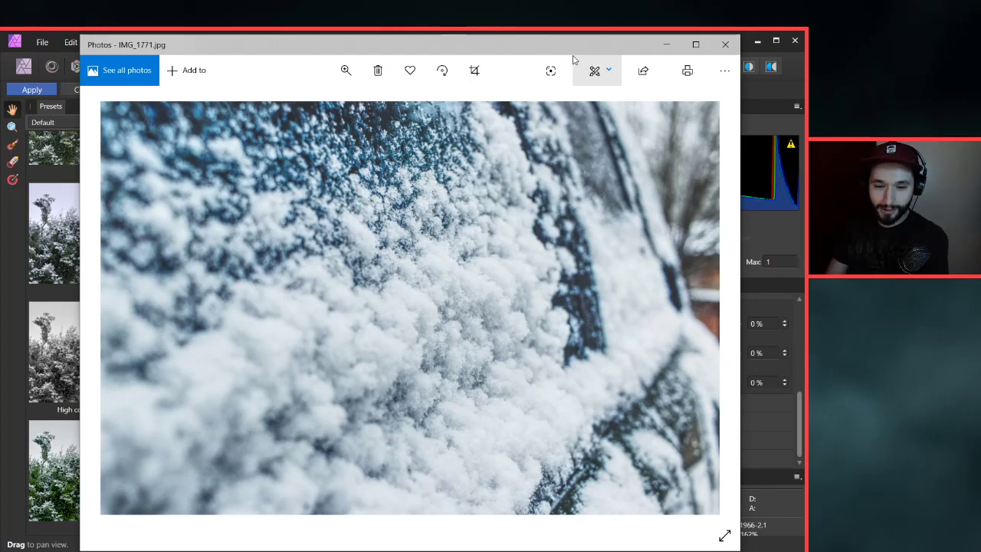
key("Right")
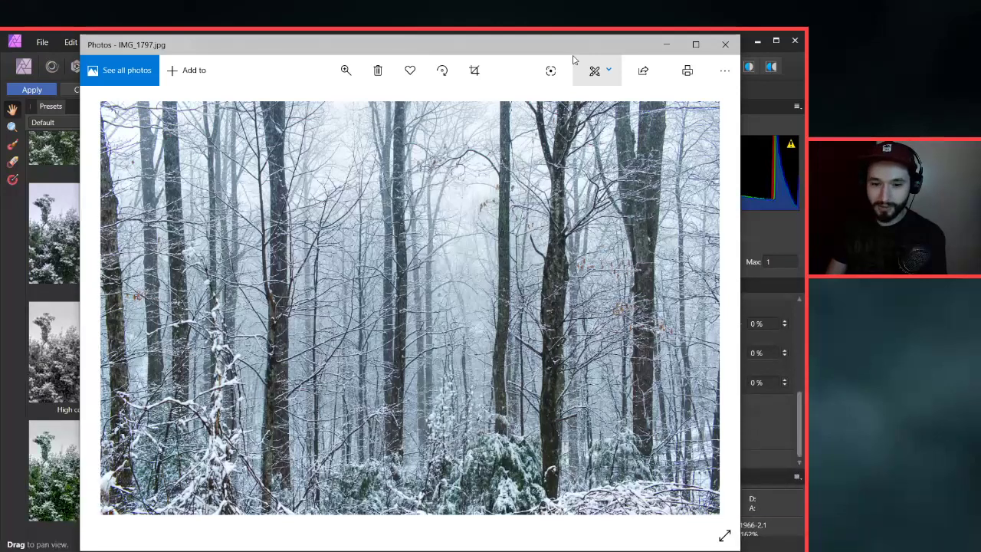
key("Right")
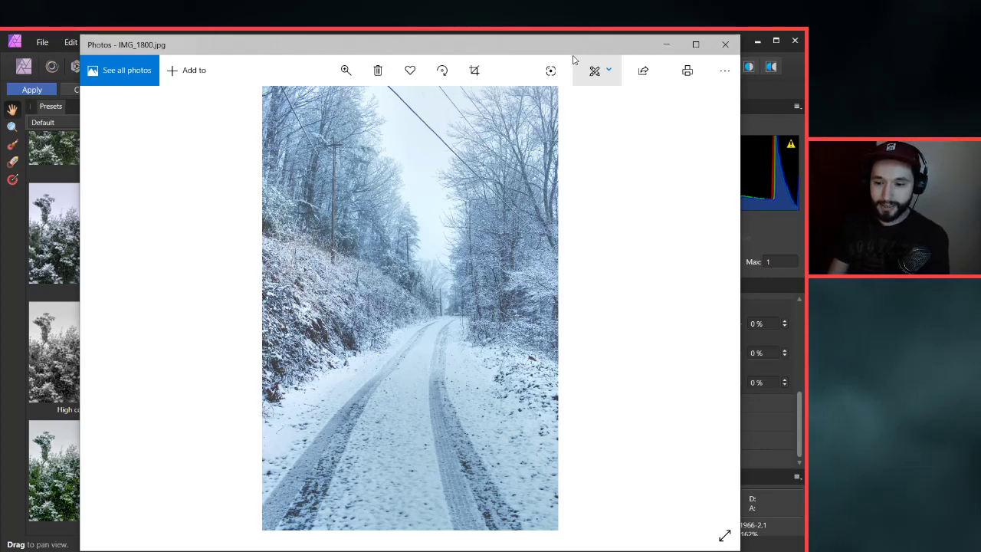
key("Right")
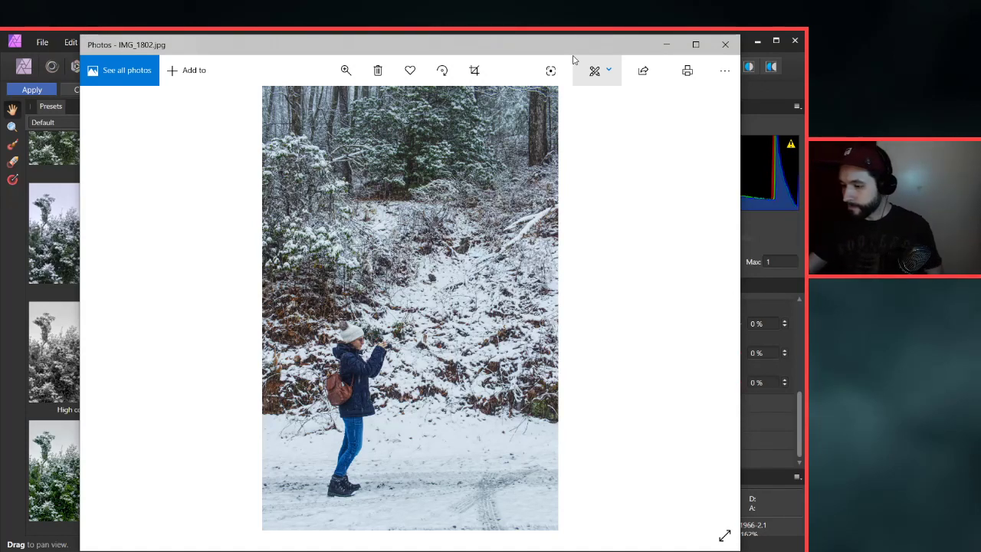
key("Right")
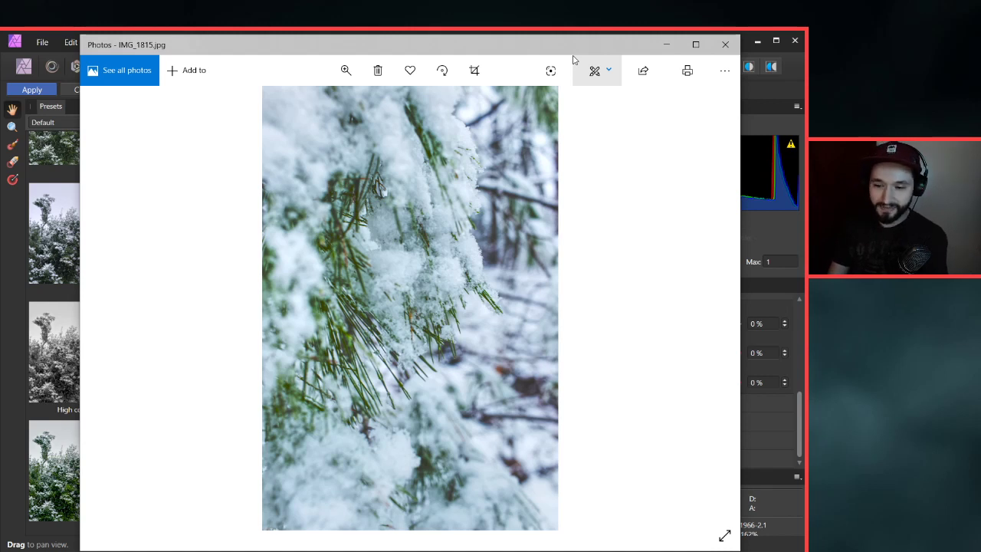
key("Right")
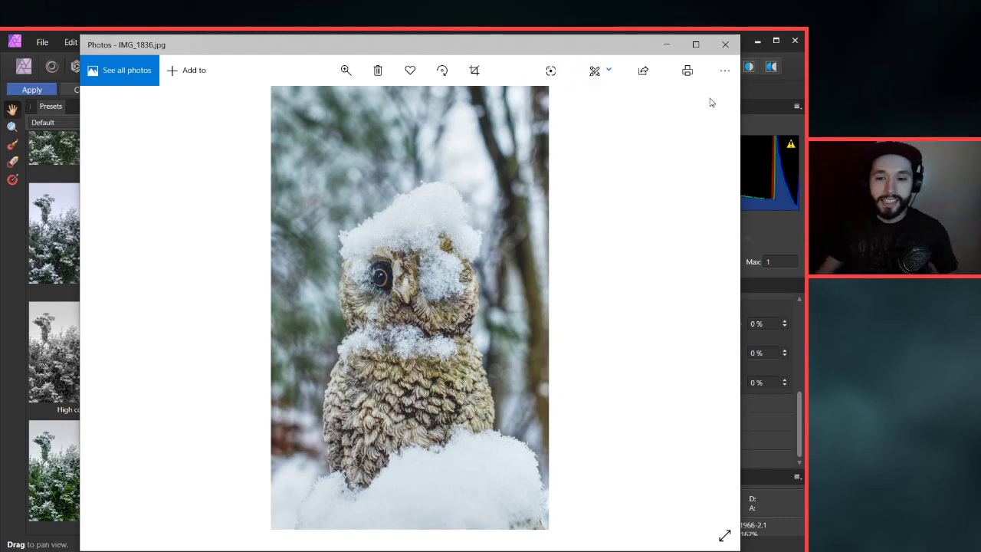
left_click(724, 48)
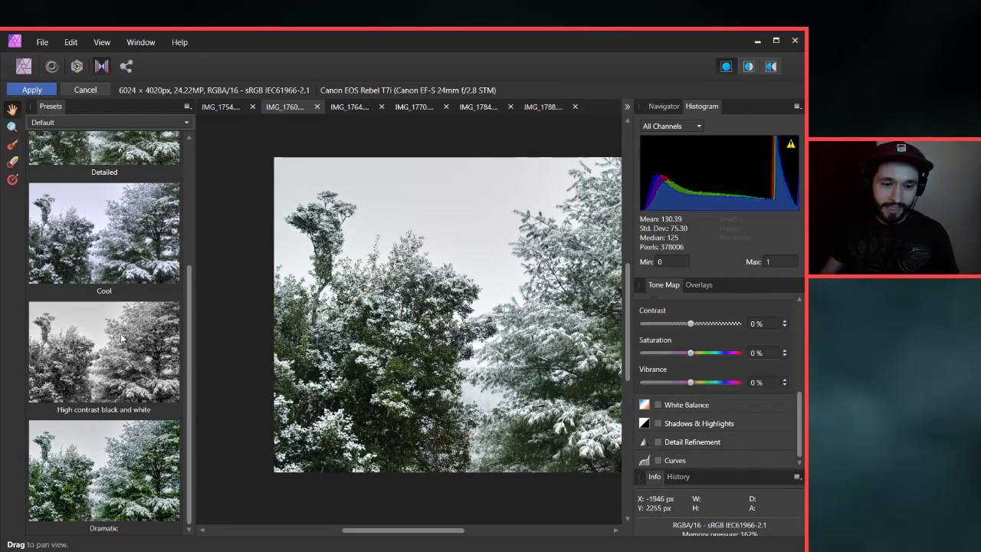
Try the Dramatic and High contrast black and white tone mapping presets on IMG_1760.
left_click(138, 475)
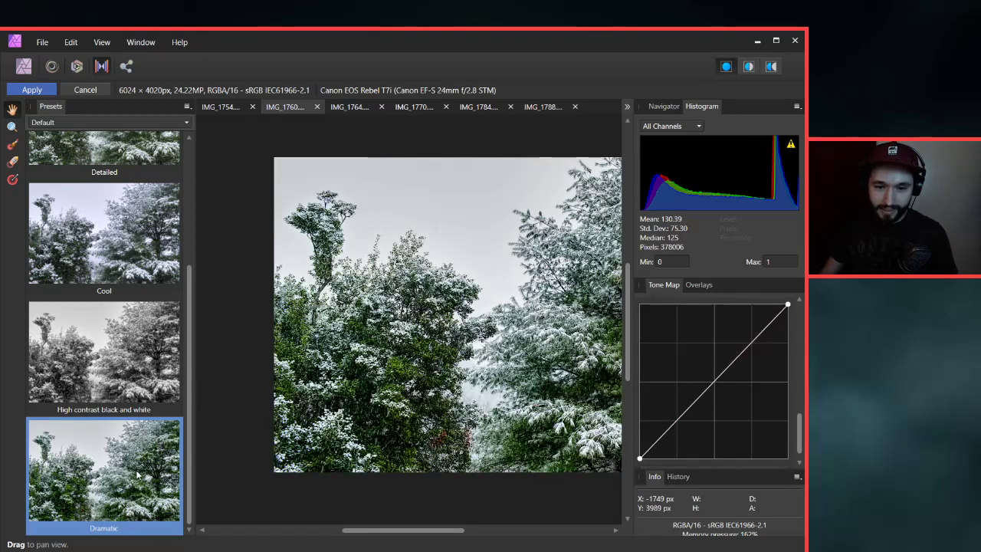
left_click(132, 341)
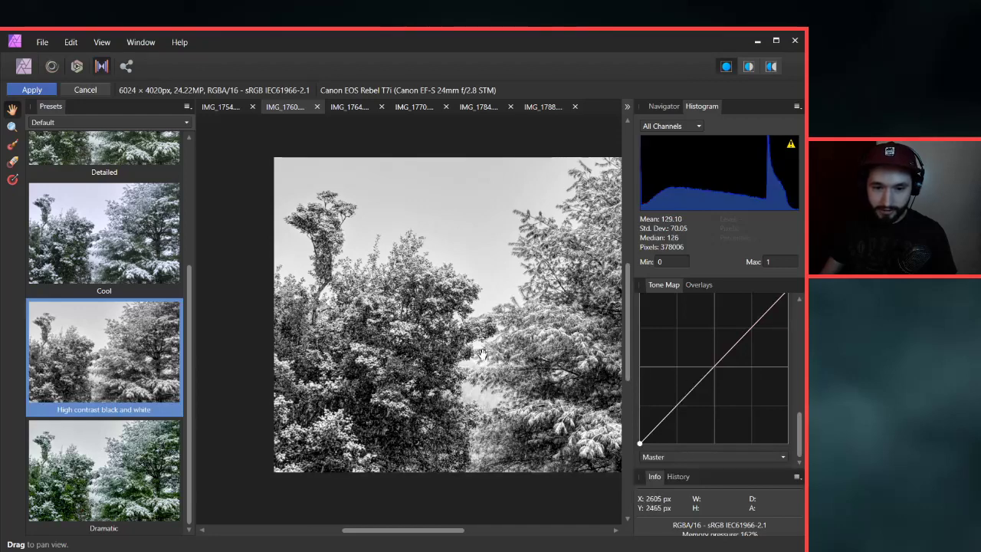
left_click_drag(481, 354, 441, 348)
scroll(457, 351, "down", 2)
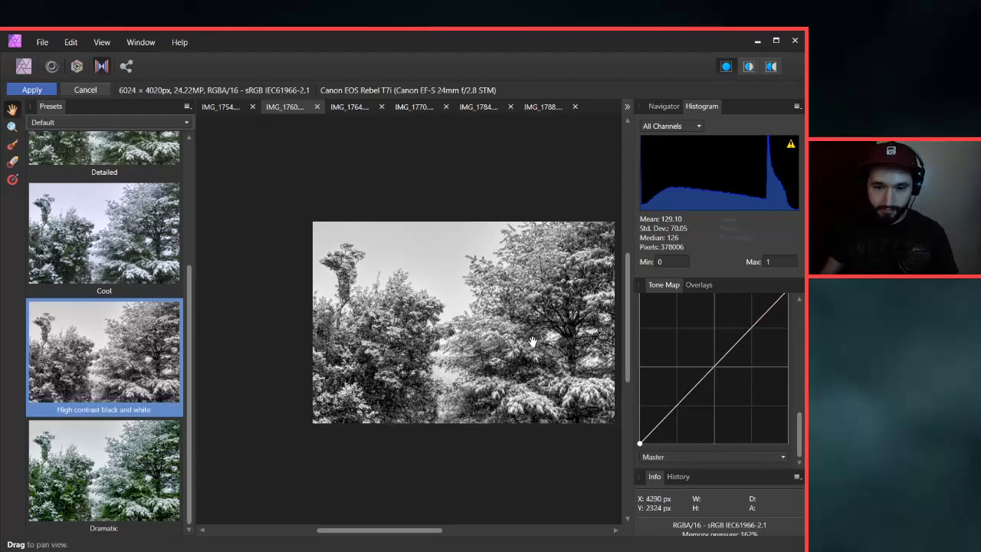
scroll(499, 350, "up", 1)
left_click_drag(438, 303, 452, 312)
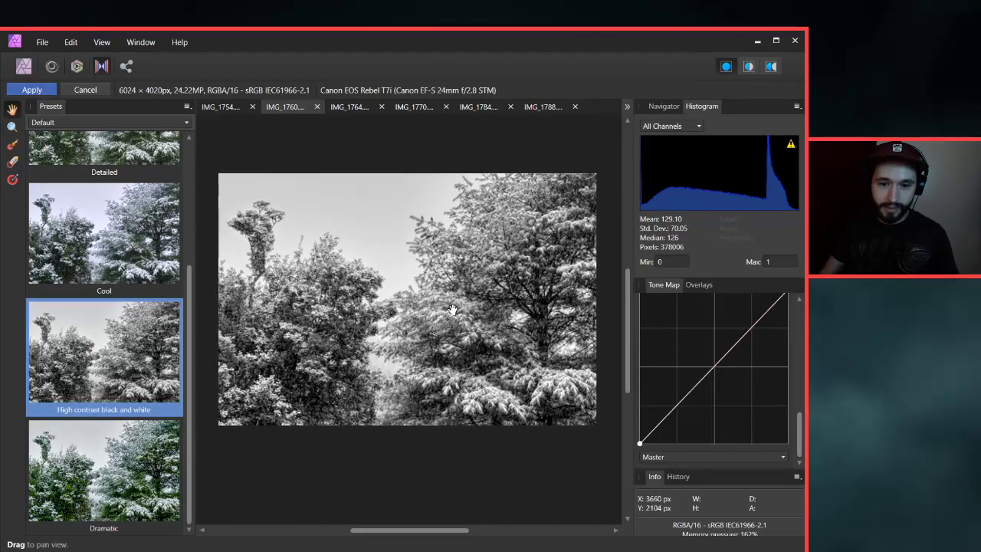
Apply the Dramatic preset and test tone compression at 0% before setting it back to 100%.
left_click(111, 457)
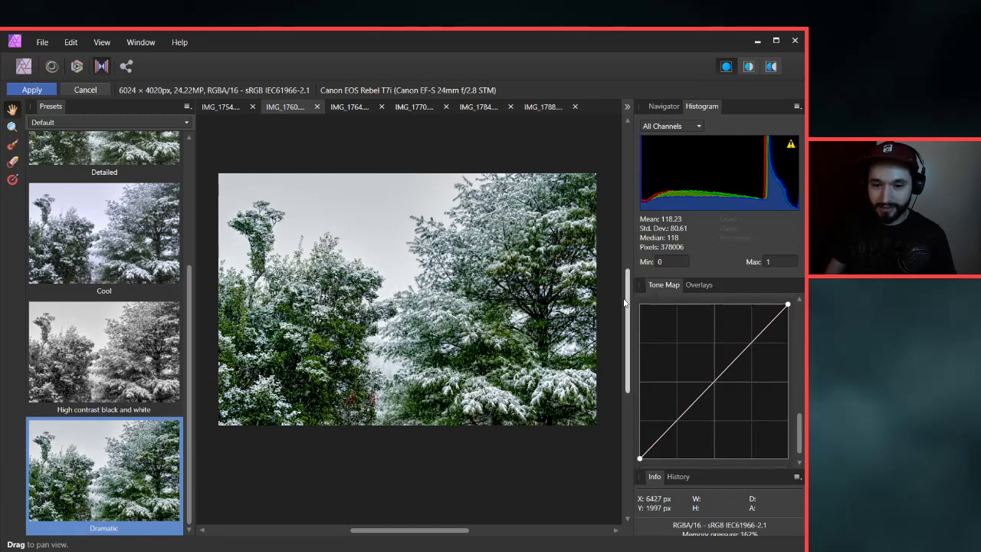
left_click_drag(797, 435, 795, 291)
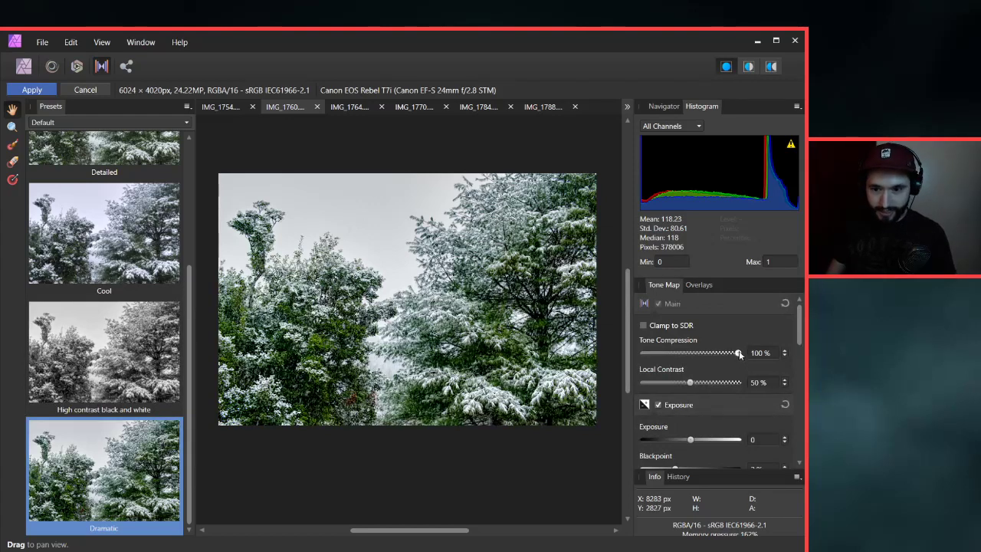
left_click_drag(740, 354, 654, 358)
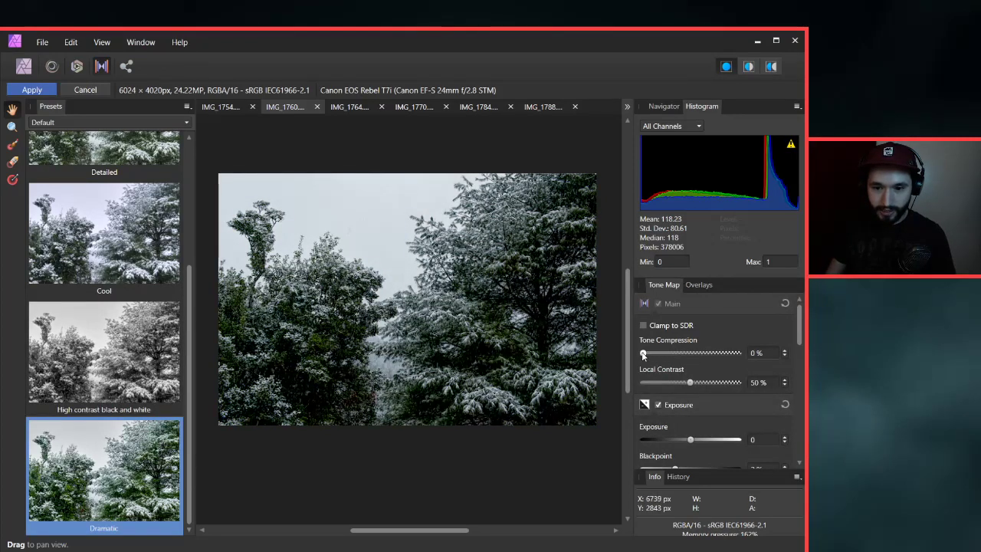
left_click_drag(724, 355, 758, 355)
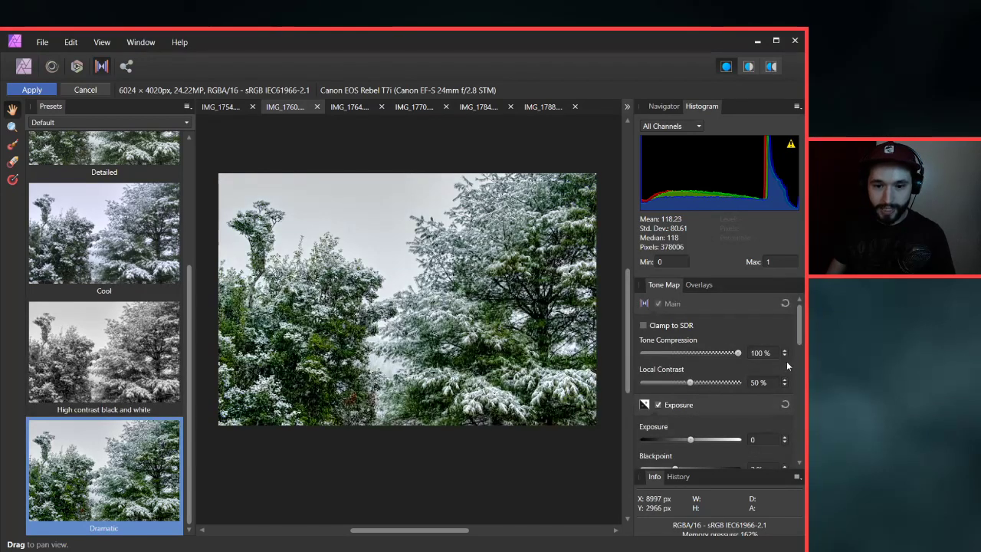
Try local contrast values of 60%, 50% and 40% in the tone mapping settings.
mouse_move(691, 383)
left_mouse_down()
mouse_move(644, 395)
mouse_move(741, 386)
mouse_move(700, 386)
left_mouse_up()
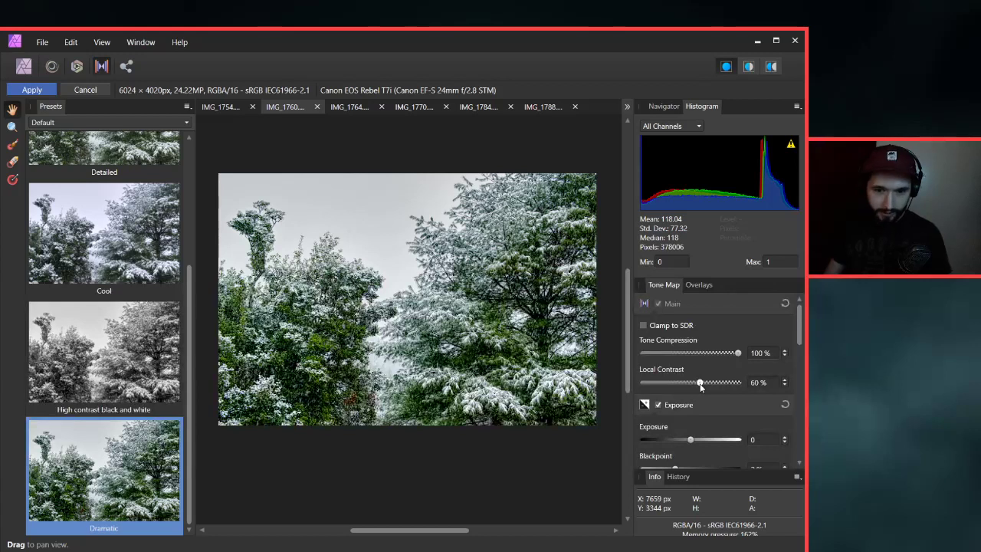
left_click(759, 382)
type("50")
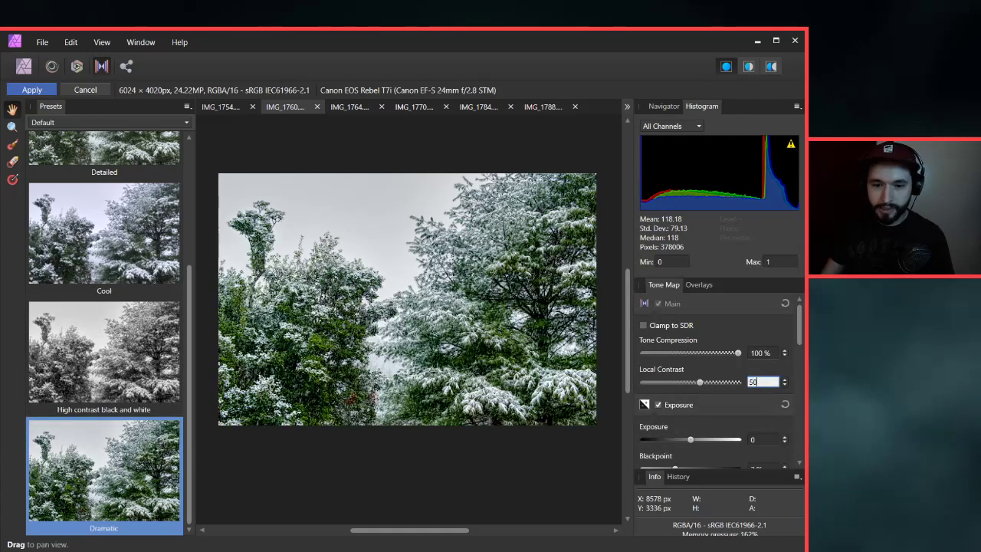
key("Return")
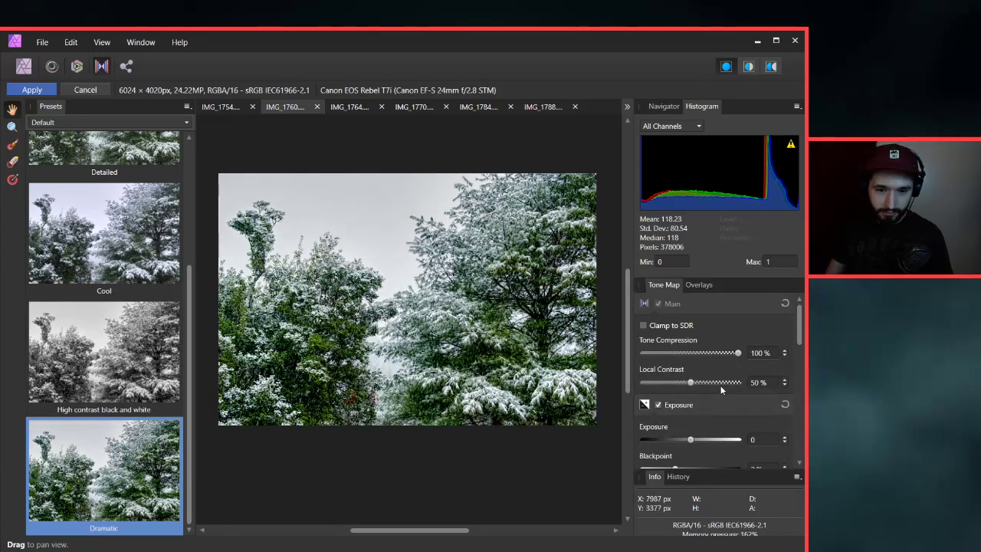
left_click(756, 383)
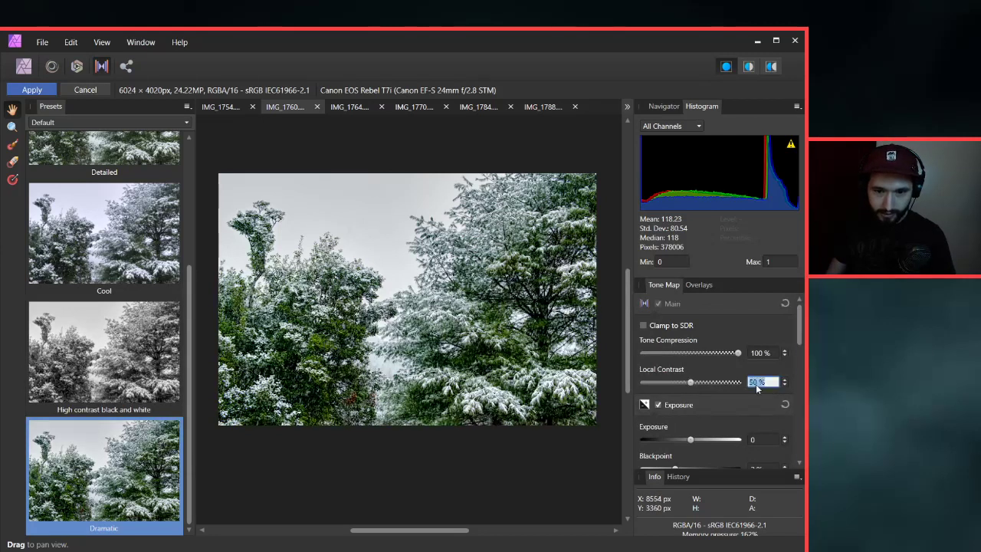
type("40")
key("Return")
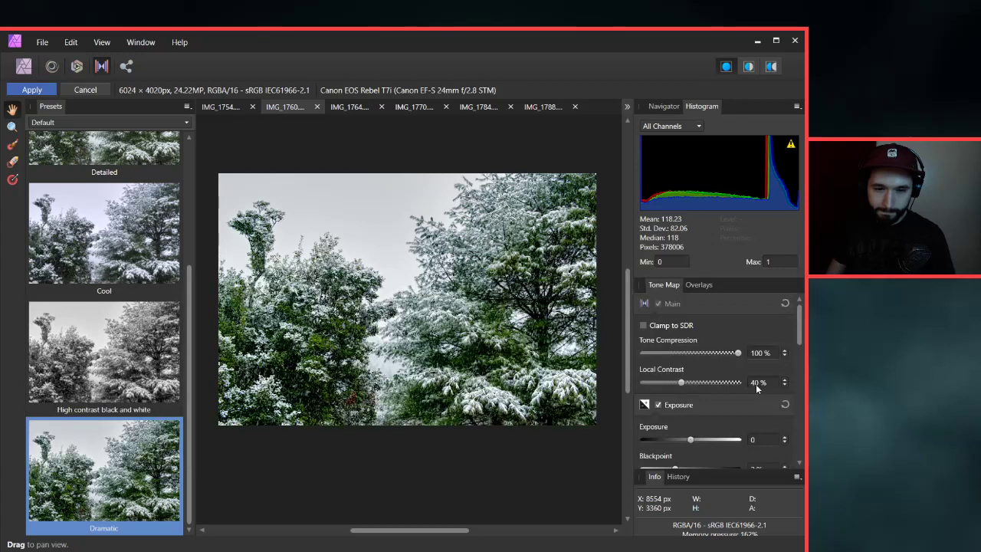
Set the local contrast to 45%.
left_click(756, 384)
type("45")
key("Return")
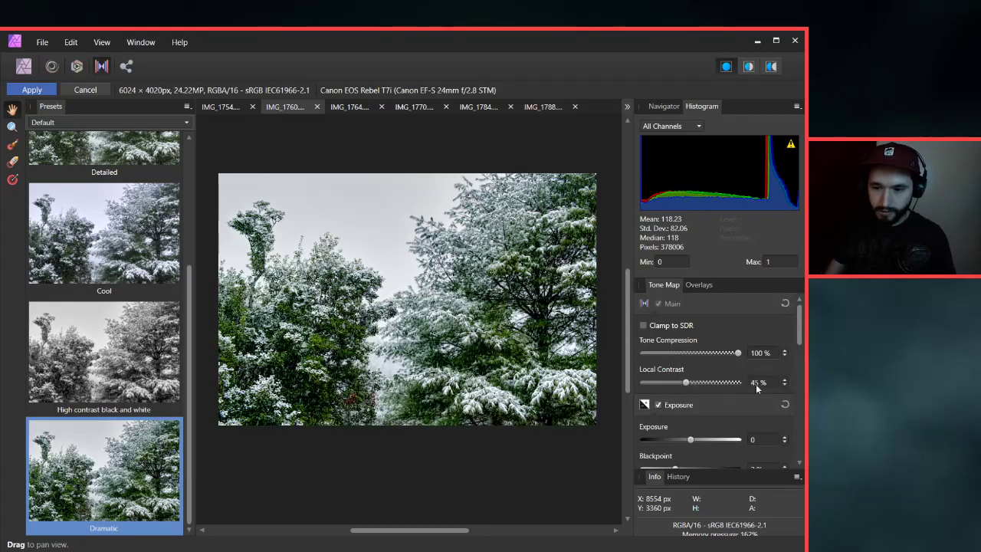
Set the tone map blackpoint to 0% and reduce the local contrast to about 42%.
mouse_move(800, 322)
left_mouse_down()
mouse_move(784, 358)
mouse_move(797, 337)
left_mouse_up()
left_click(784, 357)
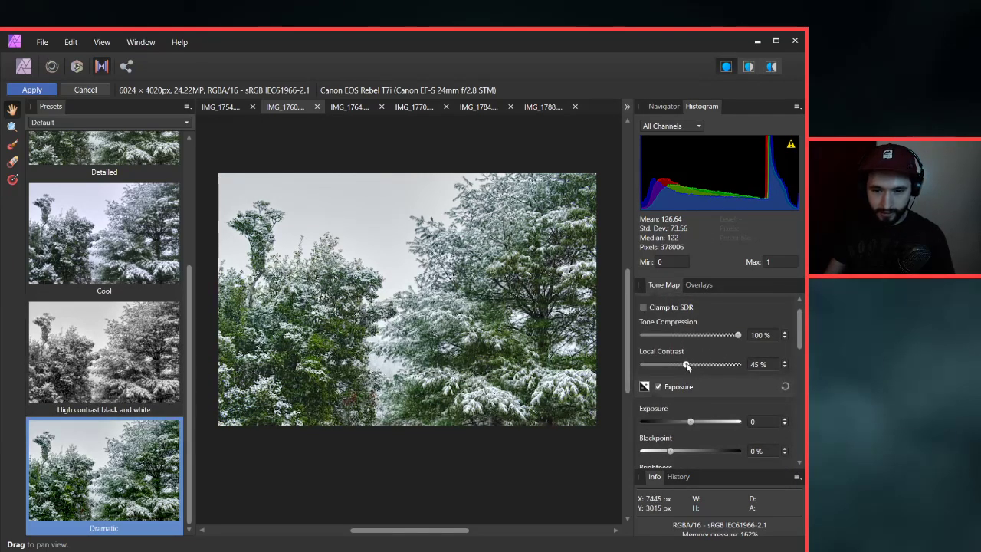
left_click_drag(686, 366, 680, 366)
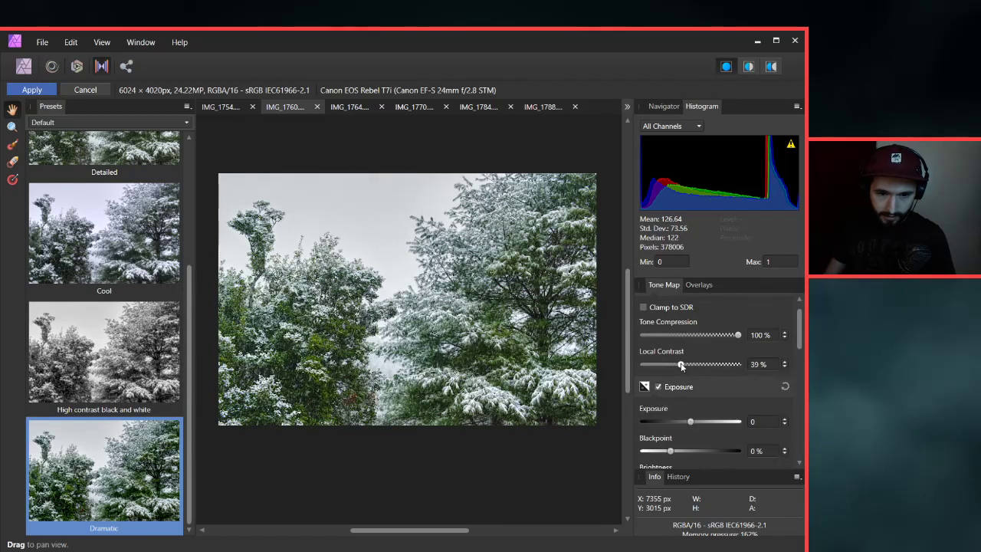
left_click(783, 361)
left_click(783, 362)
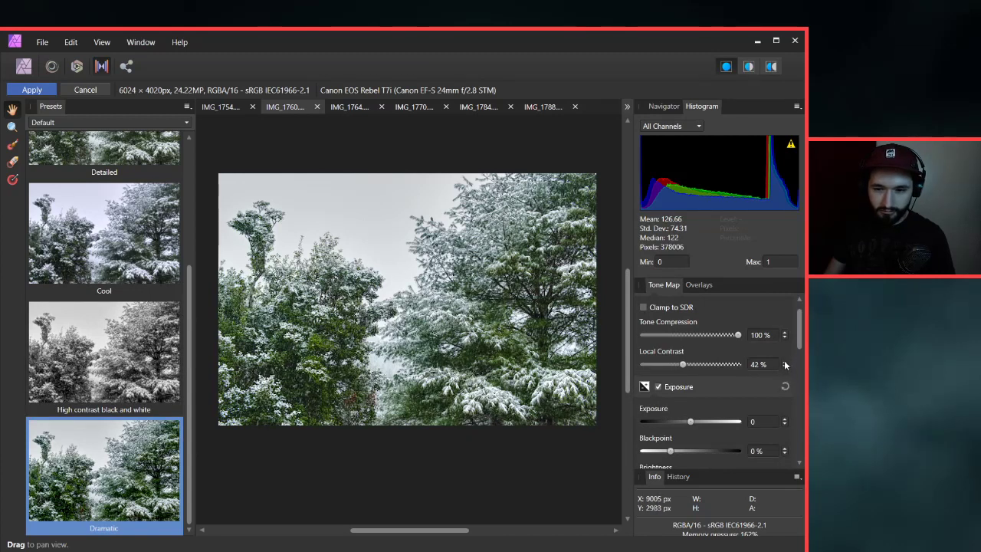
Raise the tone map vibrance to 22%.
scroll(789, 362, "down", 6)
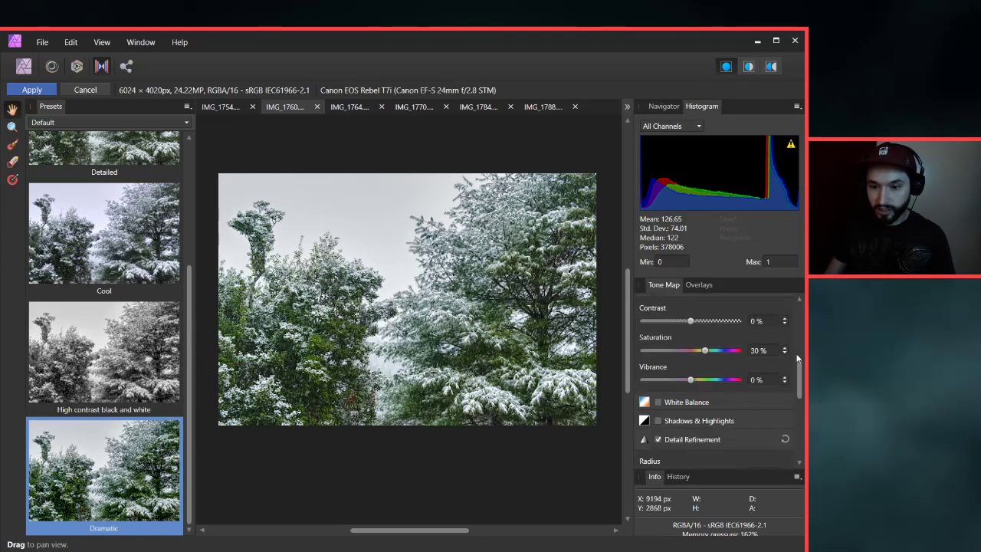
left_click_drag(691, 379, 713, 382)
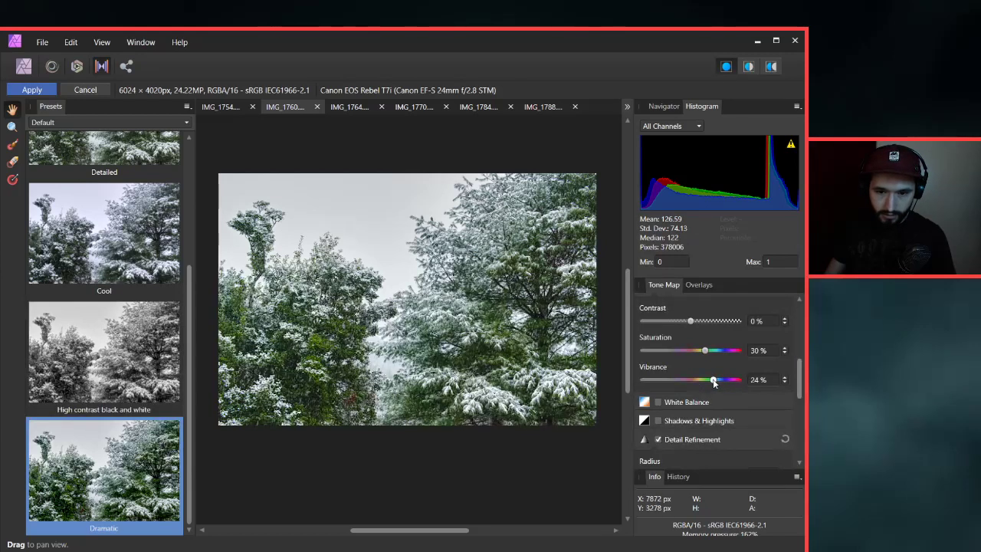
left_click(784, 382)
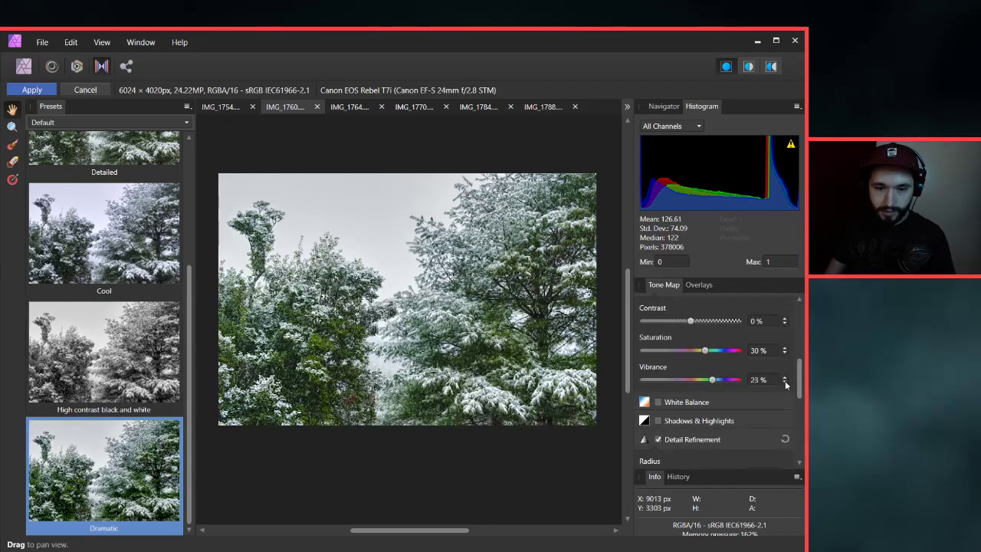
left_click(785, 381)
left_click(785, 382)
left_click(784, 380)
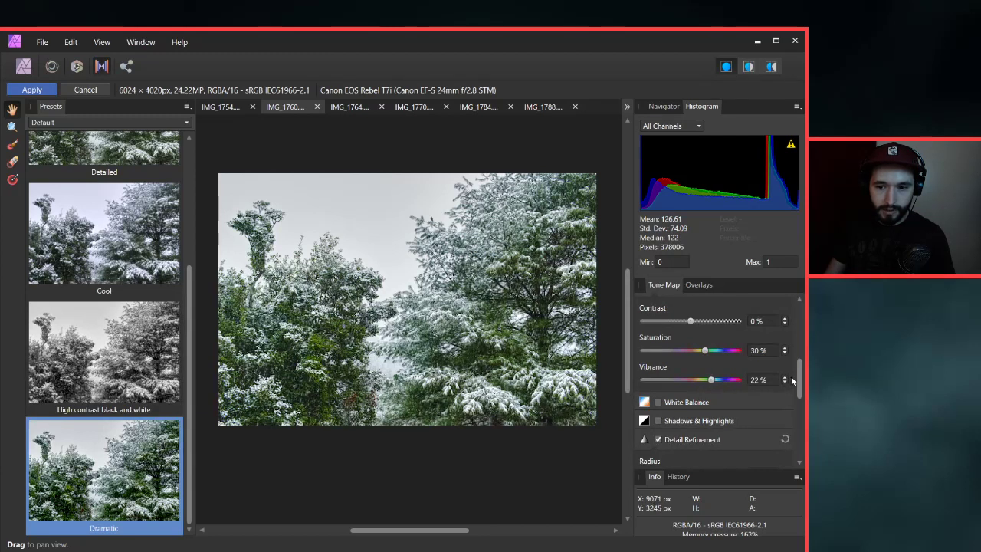
Raise the tone map saturation to about 54% and nudge it slightly lower.
left_click(720, 350)
mouse_move(720, 349)
left_mouse_down()
mouse_move(672, 354)
mouse_move(734, 357)
mouse_move(715, 360)
left_mouse_up()
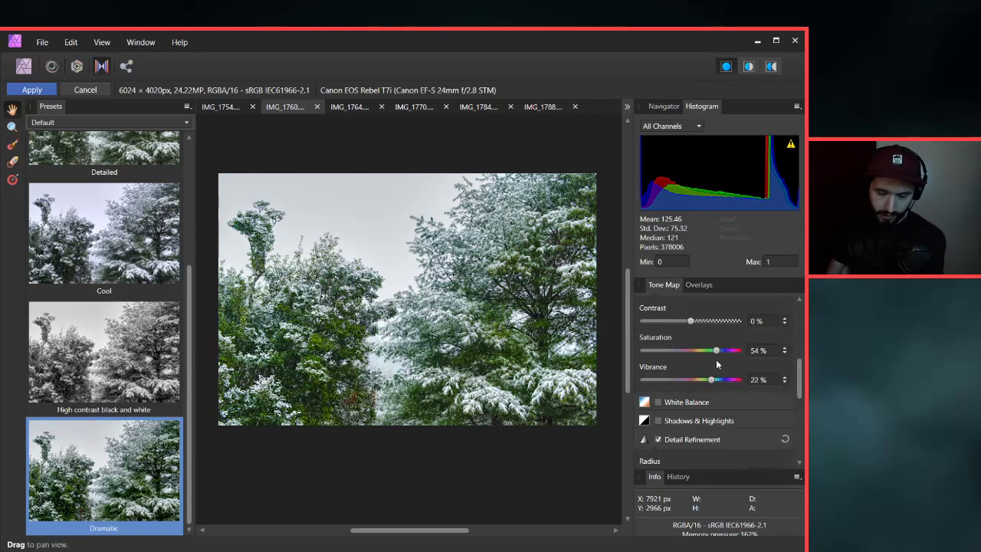
left_click(784, 354)
left_click(785, 354)
left_click(785, 354)
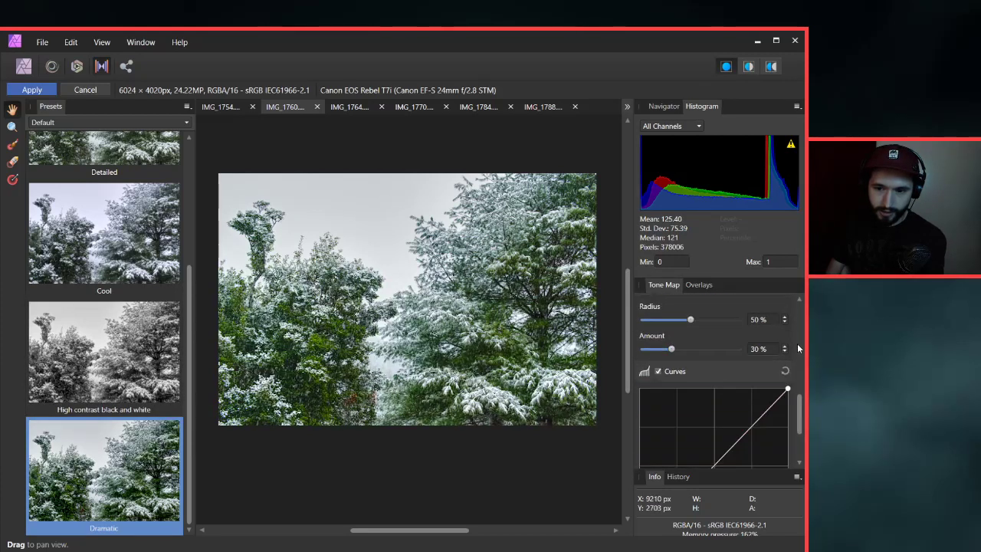
Shape the master curve with a fixed midpoint, a slightly raised black endpoint and a lowered shadow point near the dark end.
scroll(797, 345, "down", 5)
left_click(713, 371)
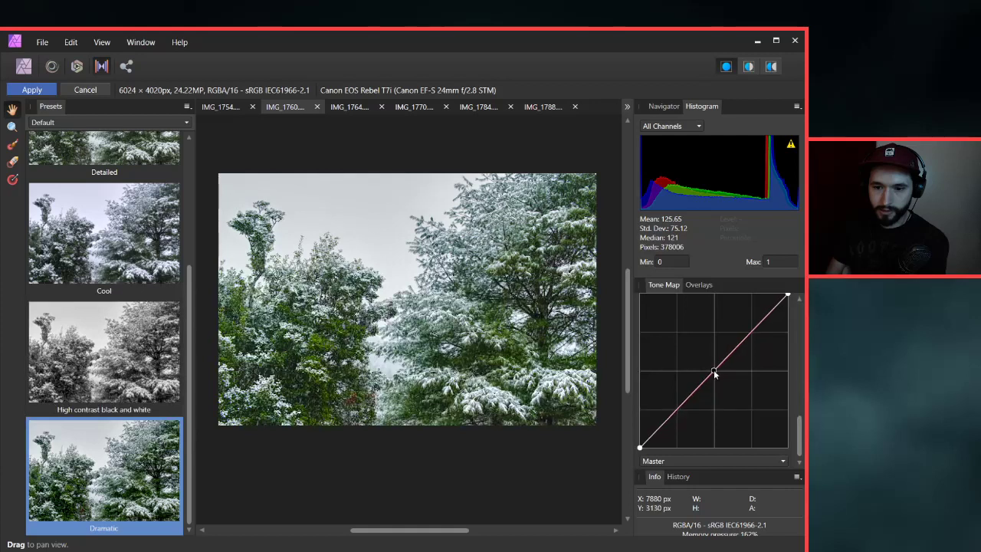
left_click_drag(714, 370, 713, 371)
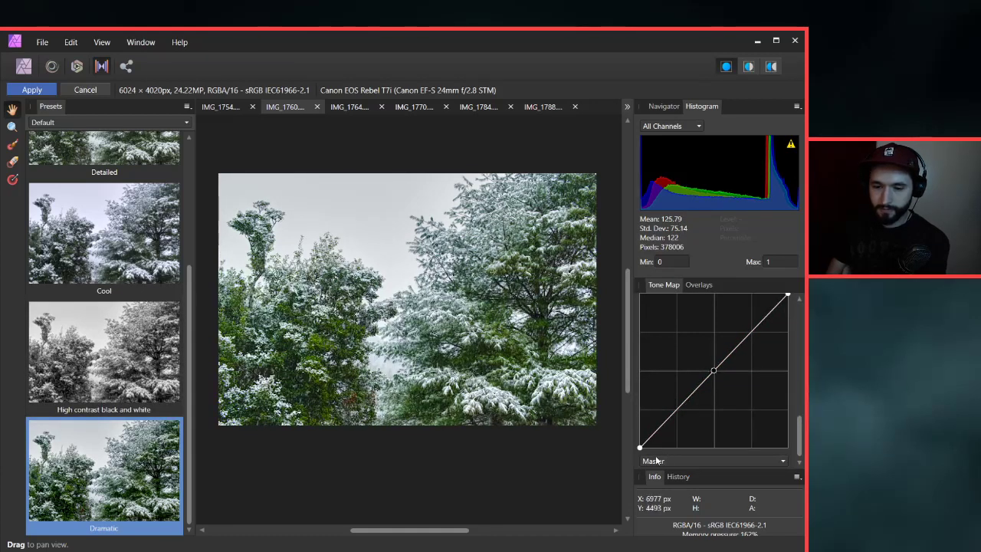
left_click_drag(638, 447, 624, 445)
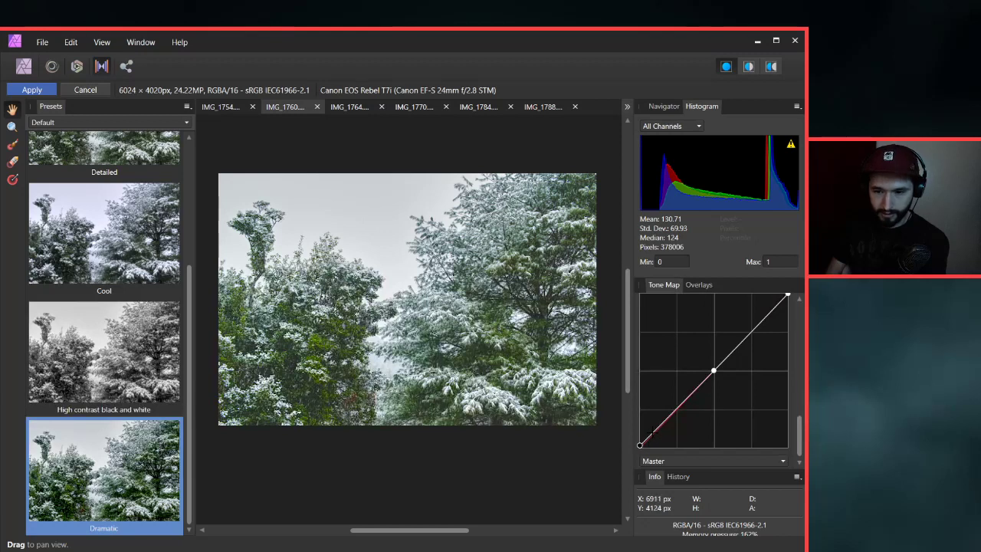
left_click_drag(653, 431, 652, 443)
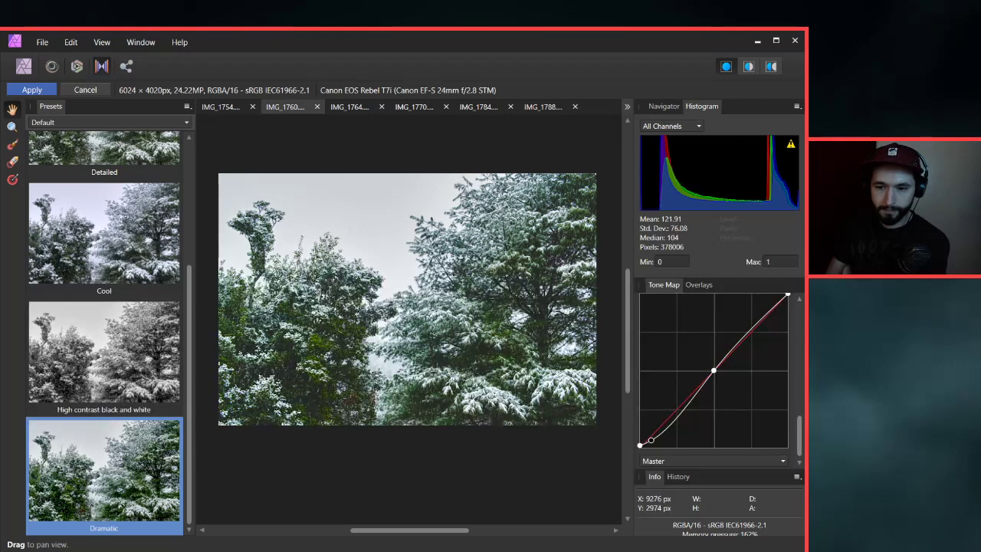
Compare the photo with and without the curves adjustment.
scroll(797, 366, "up", 1)
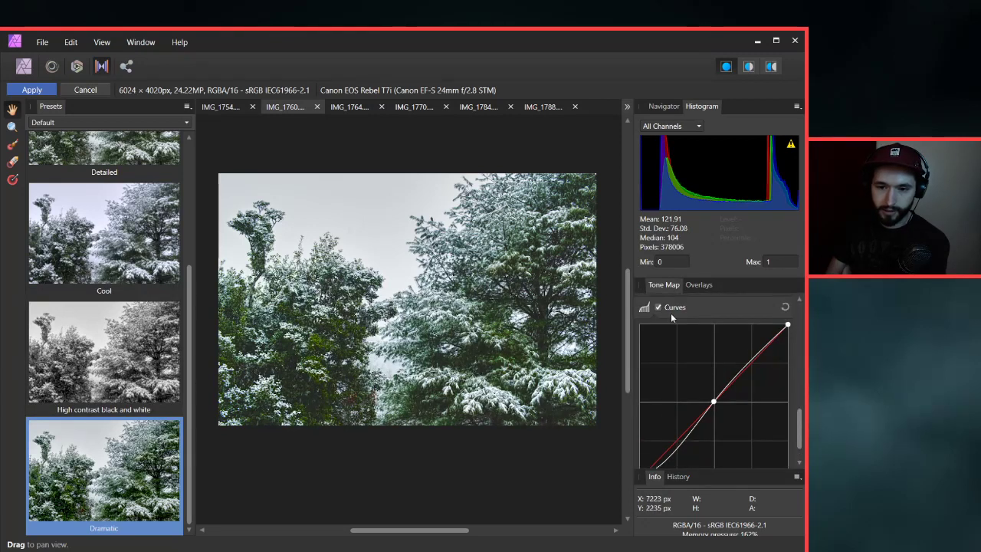
scroll(671, 312, "up", 3)
scroll(662, 456, "down", 1)
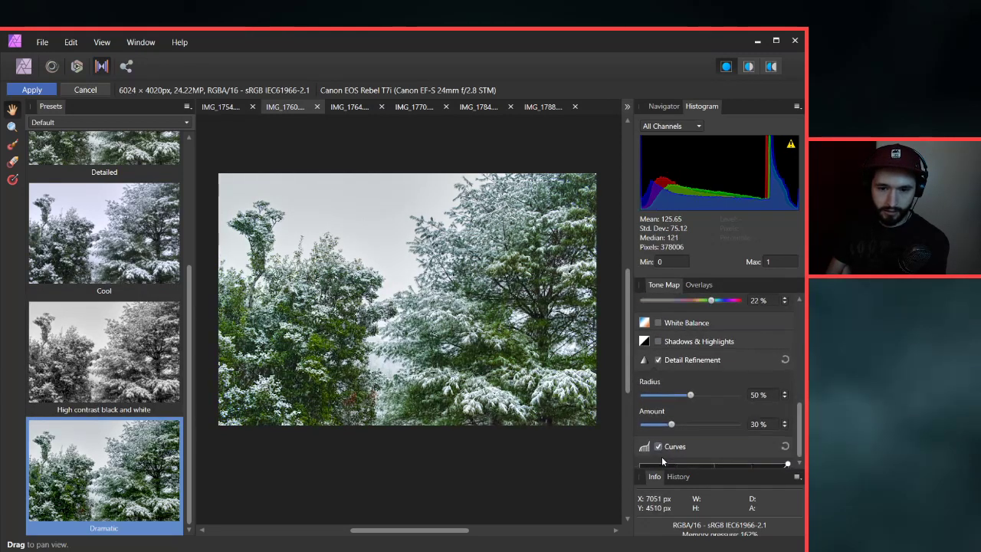
scroll(661, 456, "down", 3)
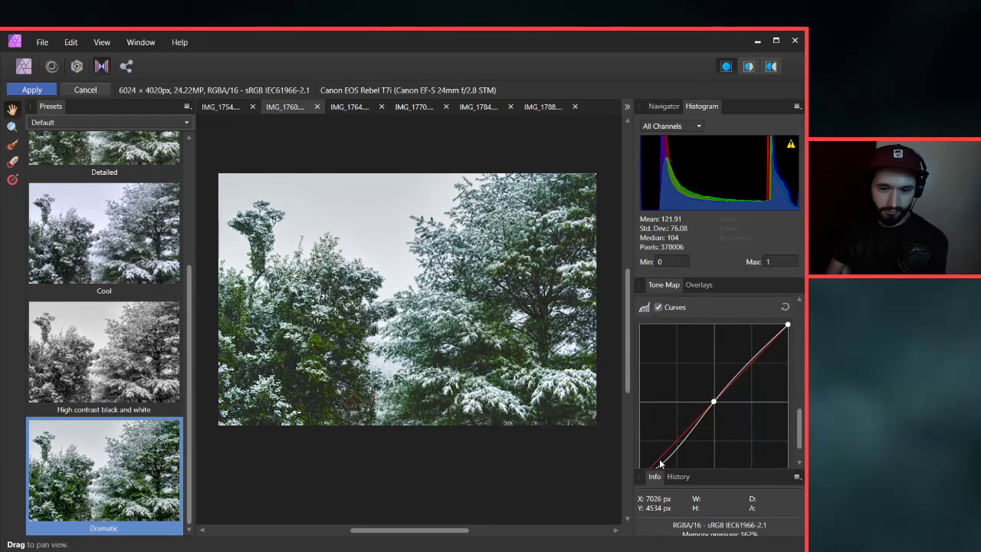
scroll(658, 456, "down", 1)
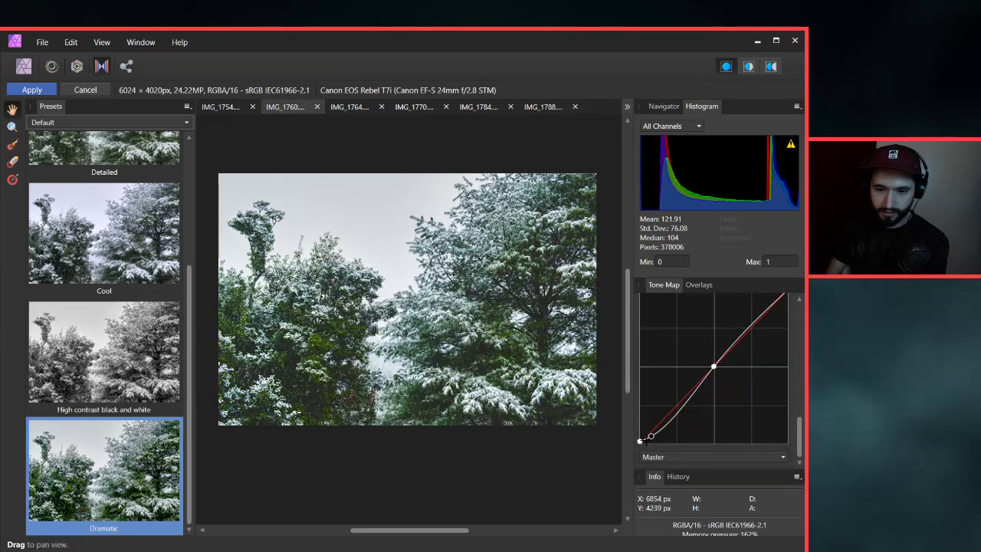
Return the curve's black endpoint to the base, lower the white endpoint slightly, brighten the midpoint, and apply the tone mapping.
scroll(639, 443, "up", 1)
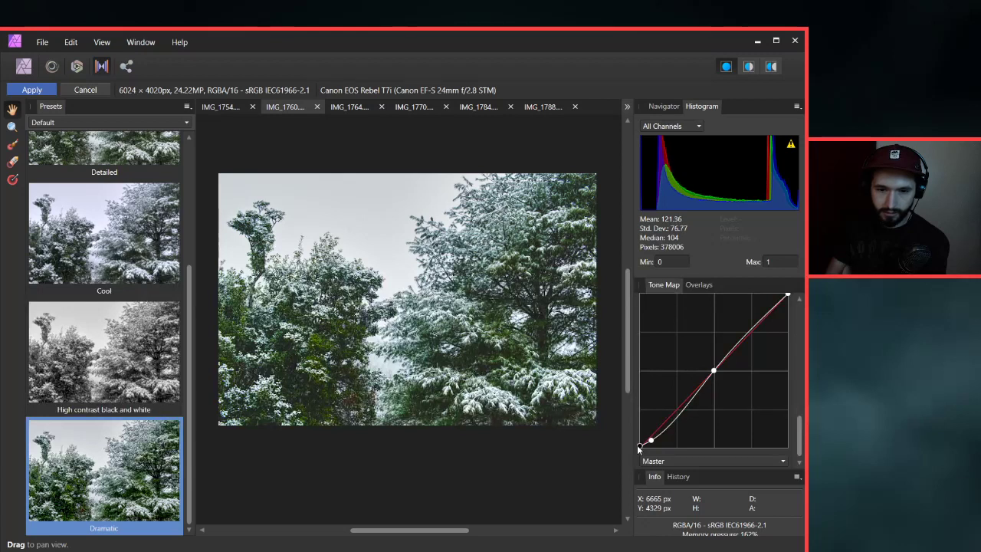
left_click_drag(636, 445, 650, 439)
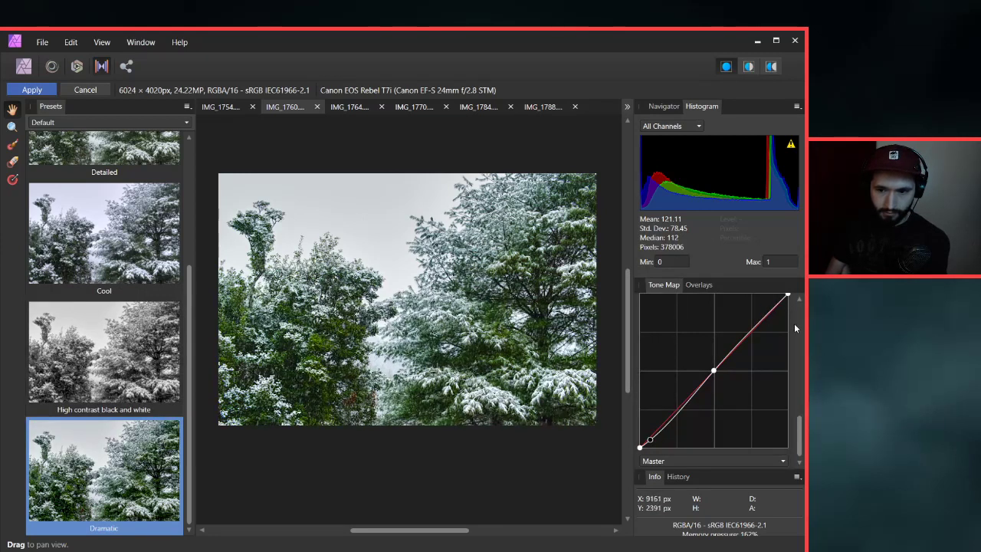
scroll(801, 423, "up", 1)
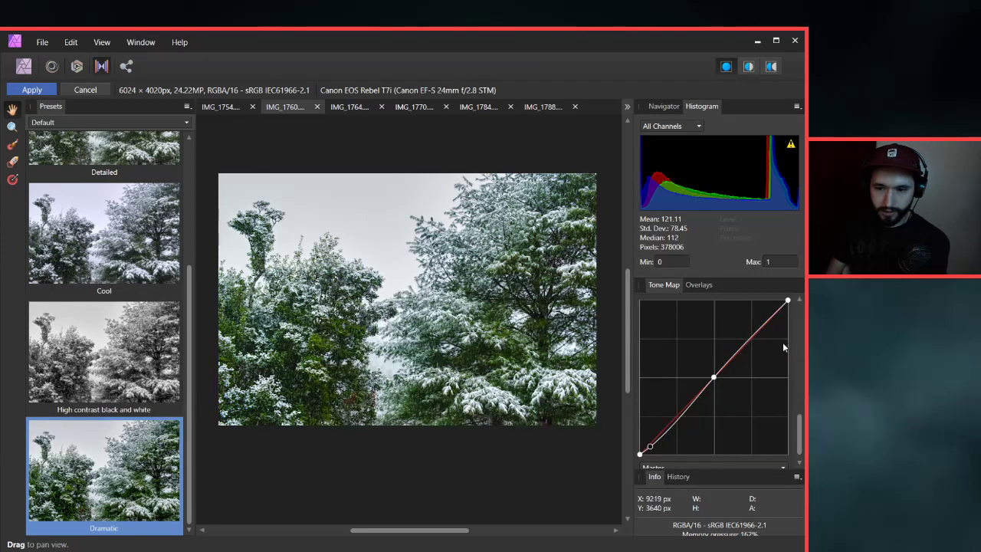
left_click_drag(790, 305, 794, 312)
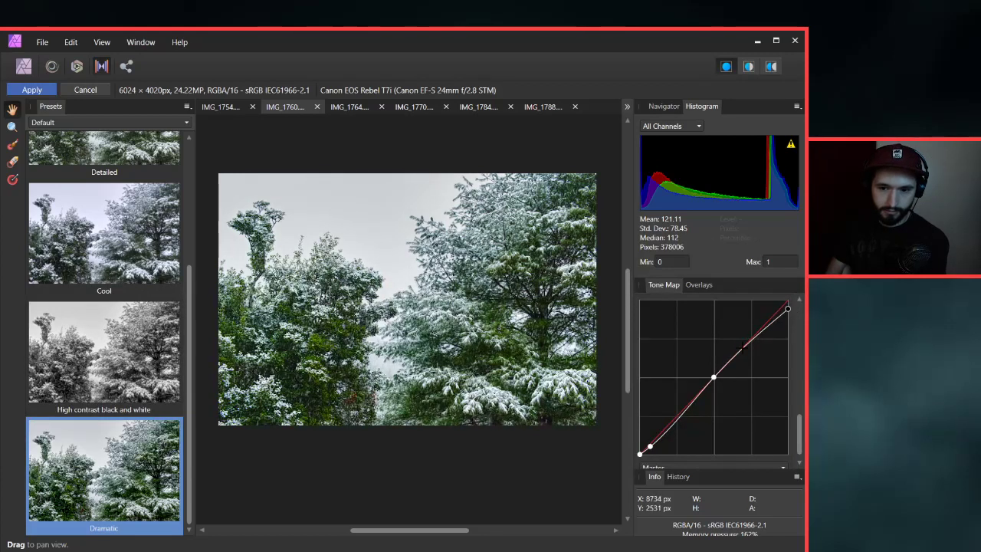
left_click_drag(714, 377, 708, 381)
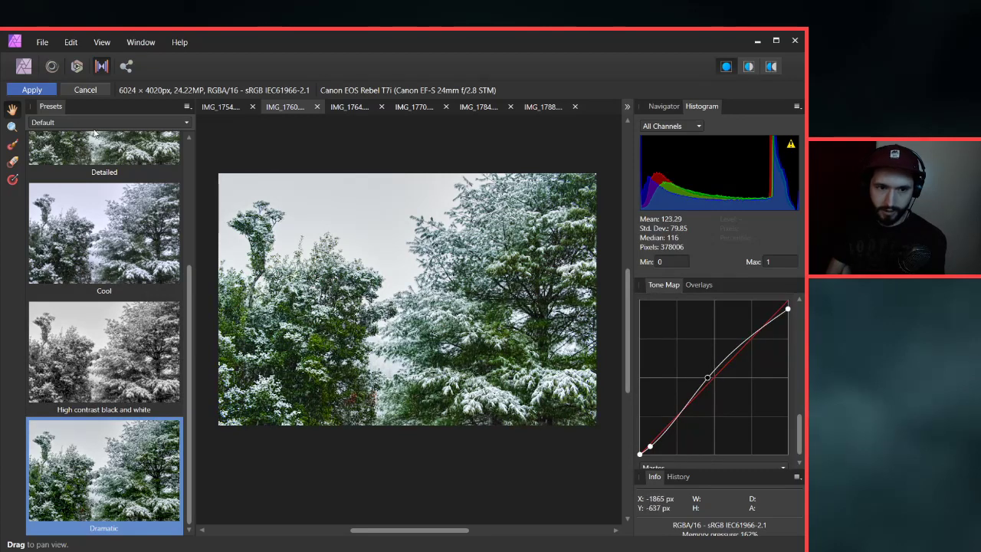
left_click(28, 90)
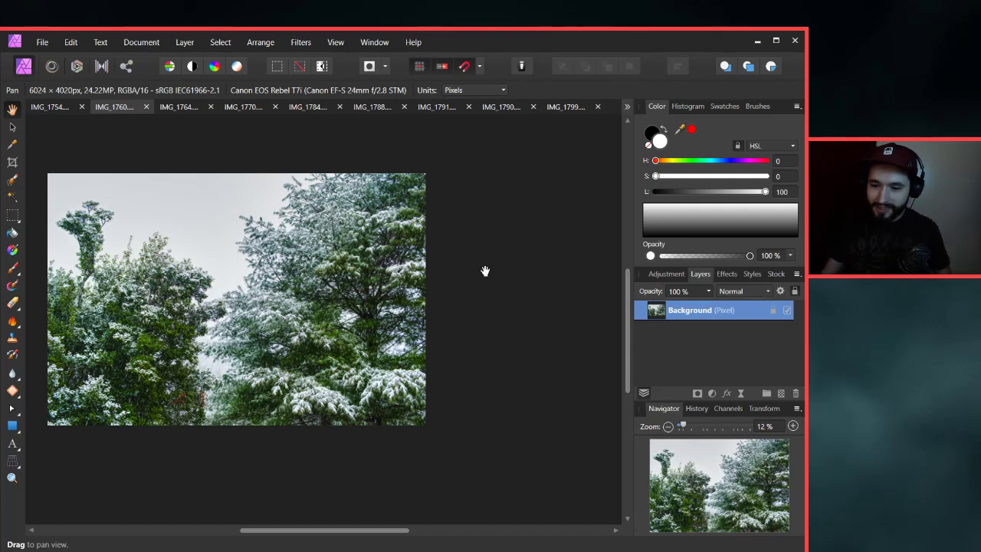
Examine the tone-mapped photo up close and compare it with the version before tone mapping.
scroll(364, 253, "left", 2)
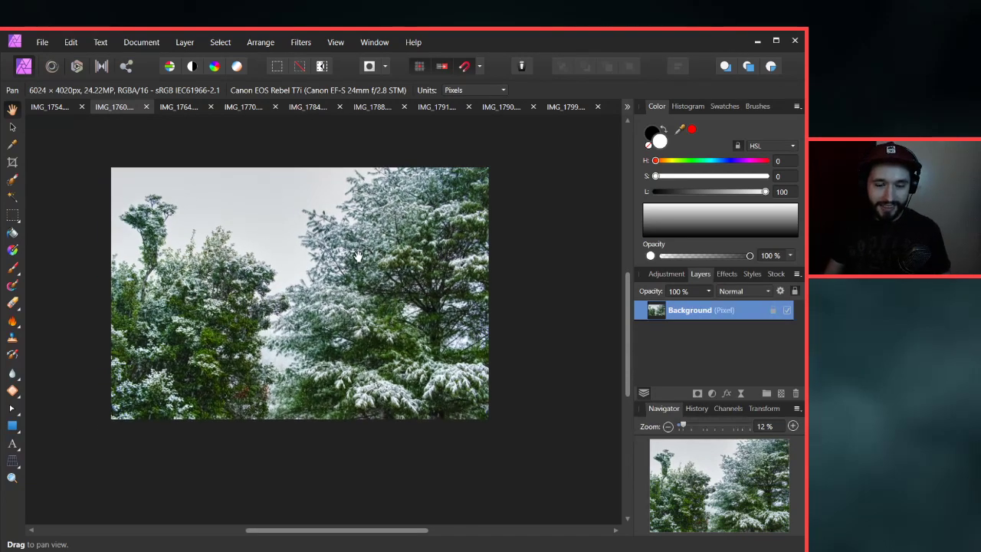
scroll(362, 260, "up", 1)
scroll(360, 260, "left", 2)
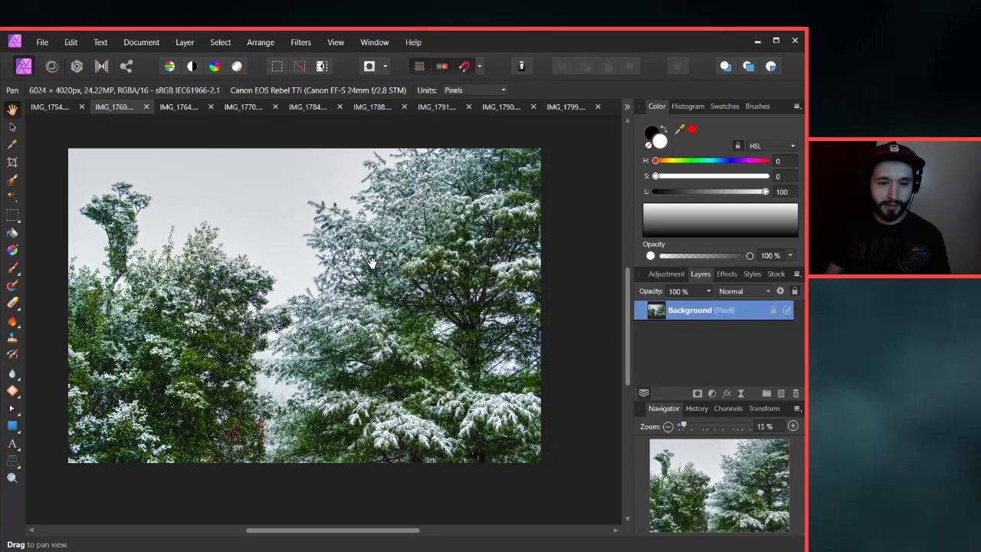
scroll(380, 263, "left", 2)
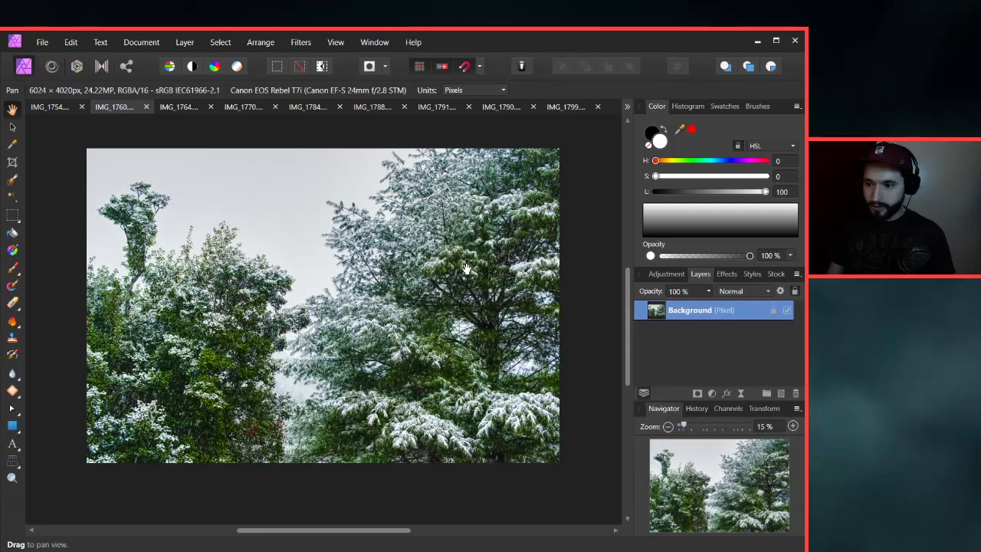
key("ctrl+z")
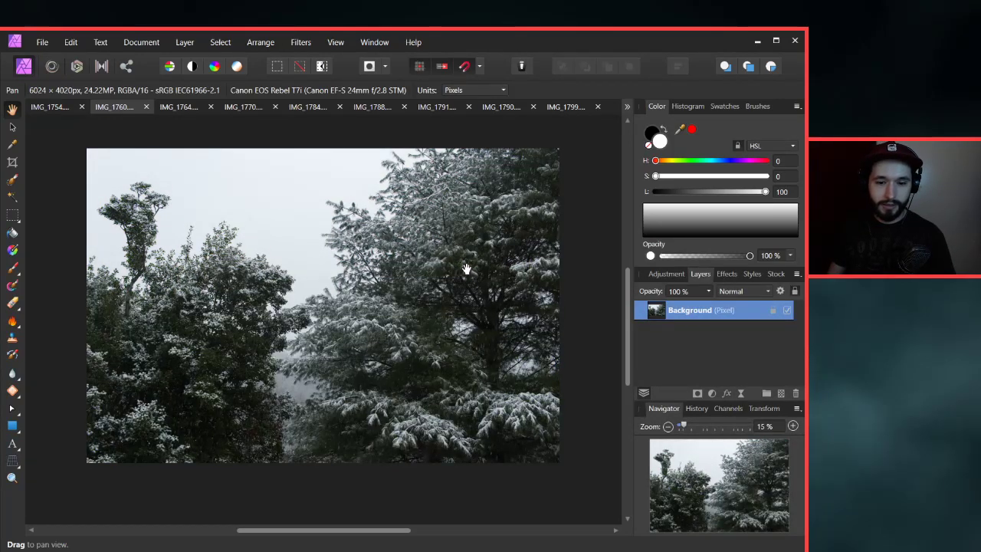
key("ctrl+shift+z")
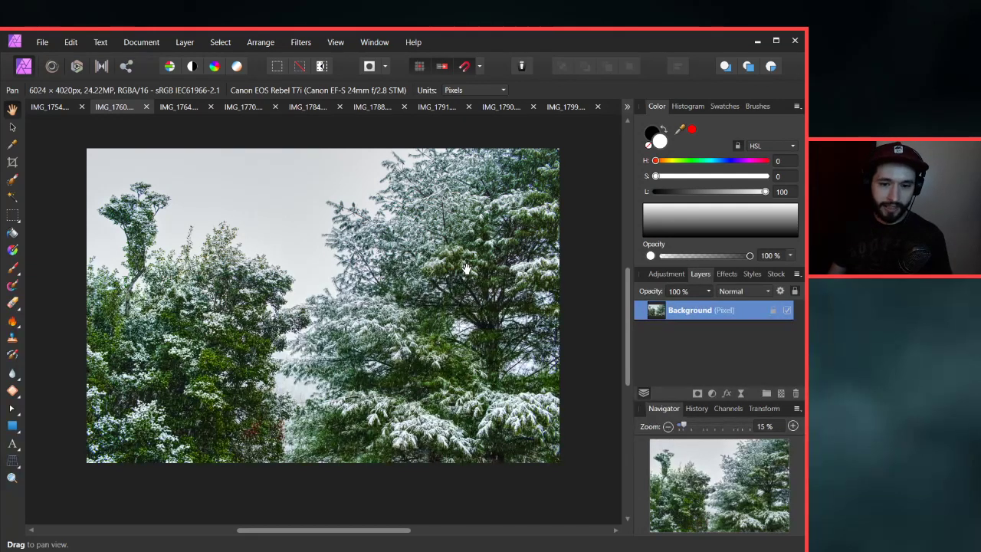
Export the photo as a high-quality JPEG named IMG_1760 in the folder above Insta.
left_click(44, 43)
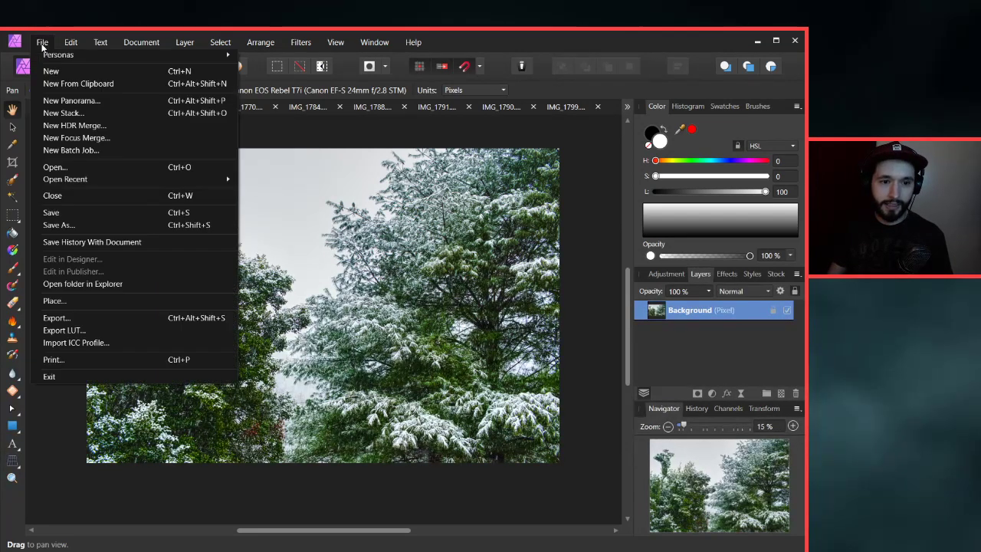
left_click(84, 317)
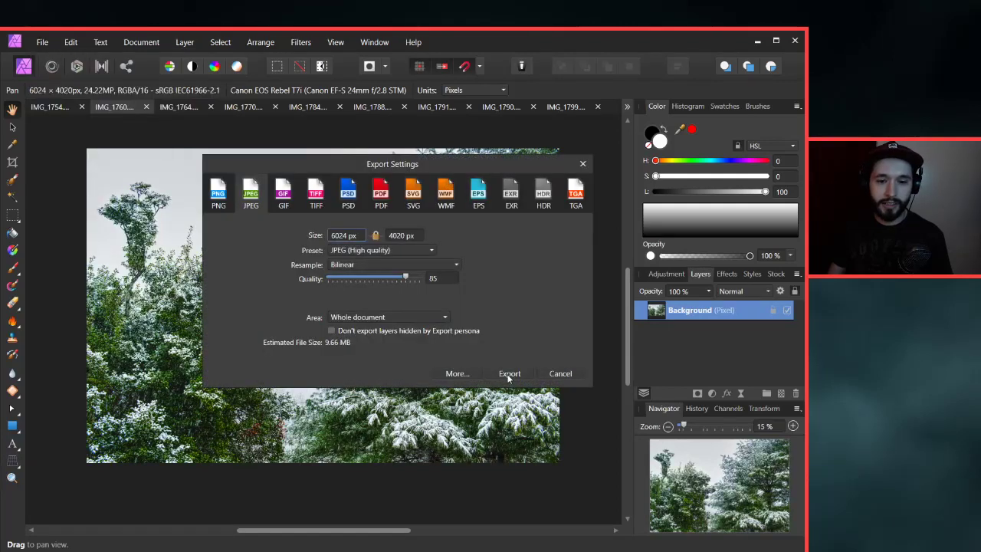
left_click(508, 374)
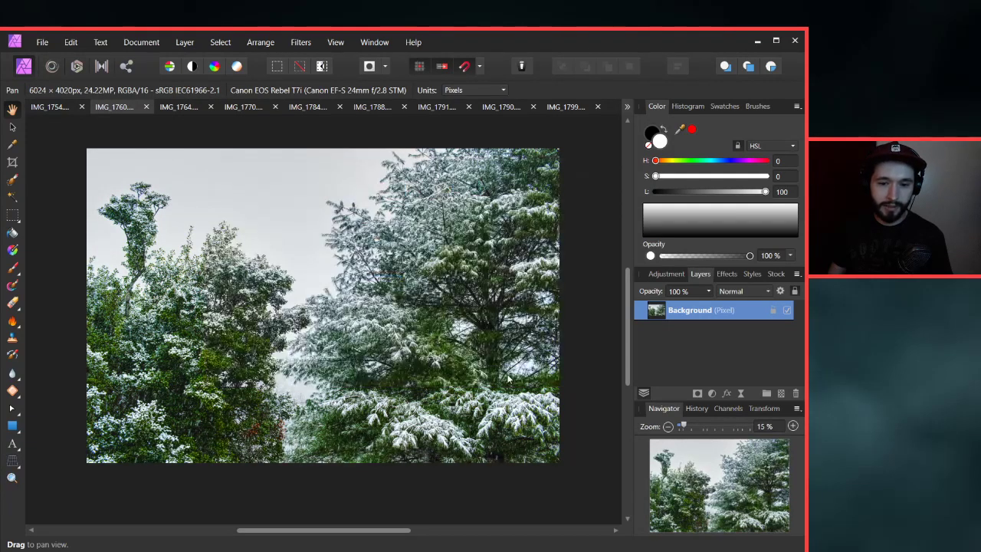
left_click(223, 60)
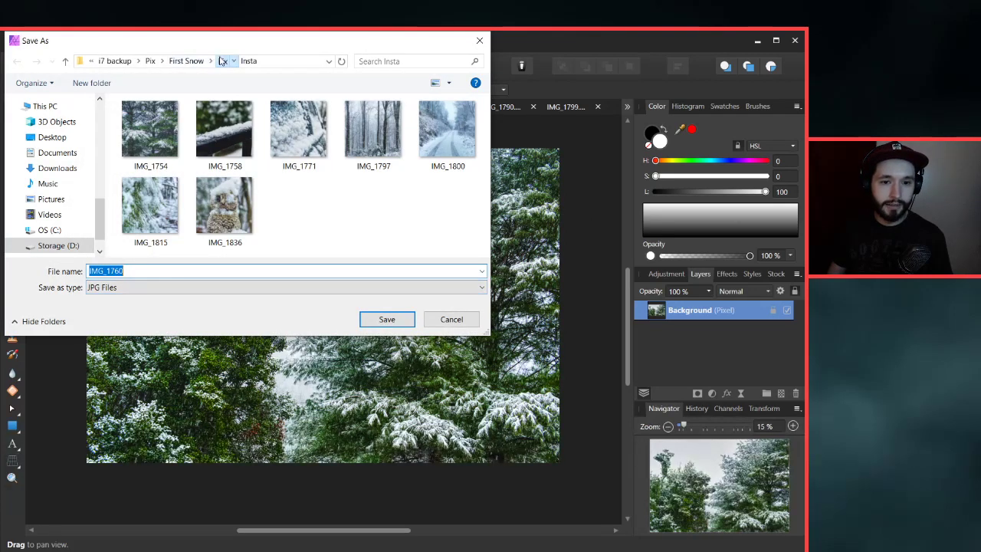
left_click(381, 321)
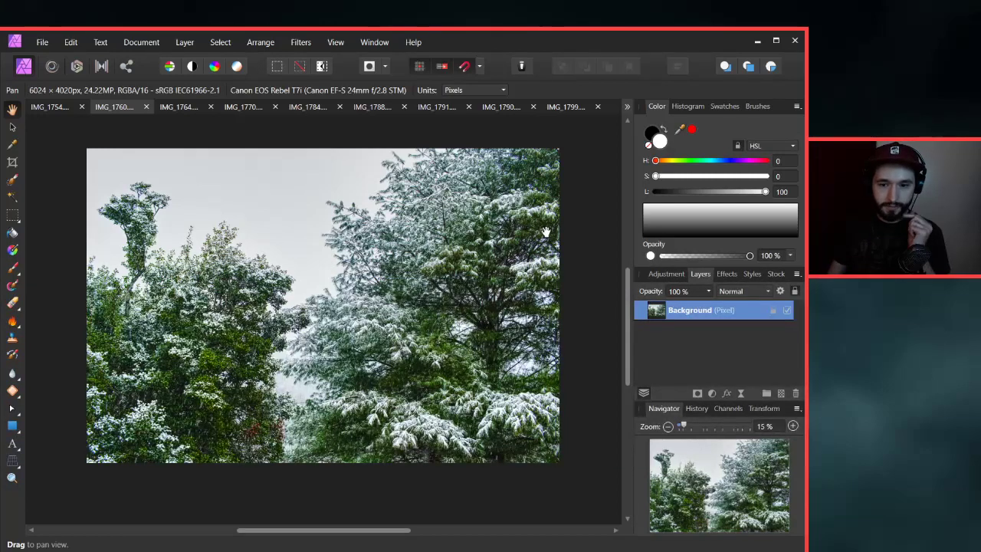
Set the exposure of IMG_1764 to 0.5 and develop the photo.
left_click(176, 108)
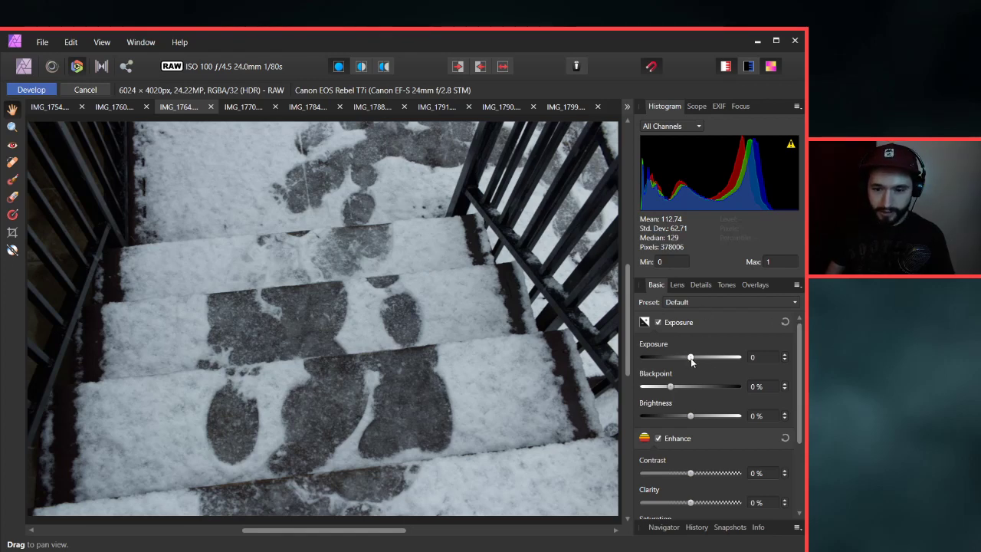
left_click_drag(690, 358, 696, 359)
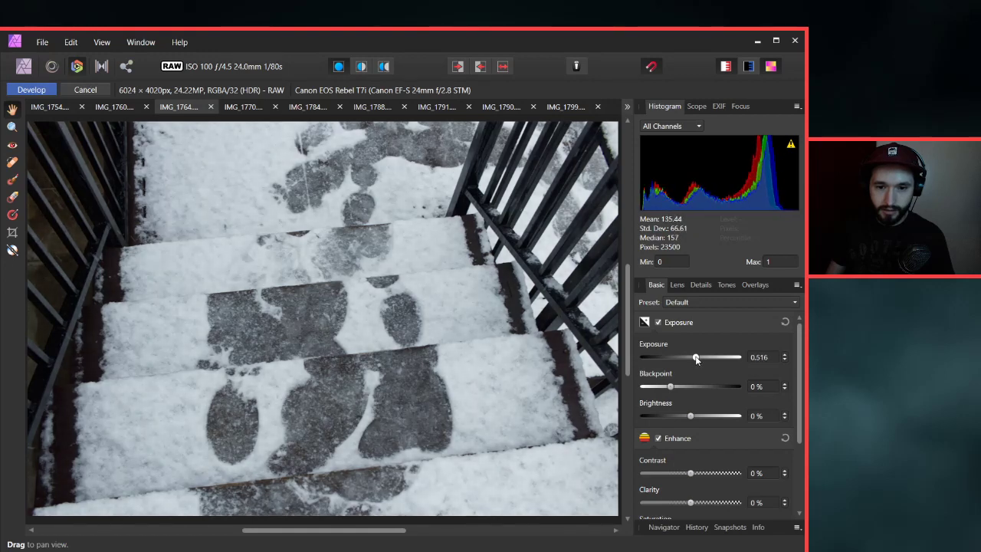
left_click(757, 357)
type("0.5")
key("Return")
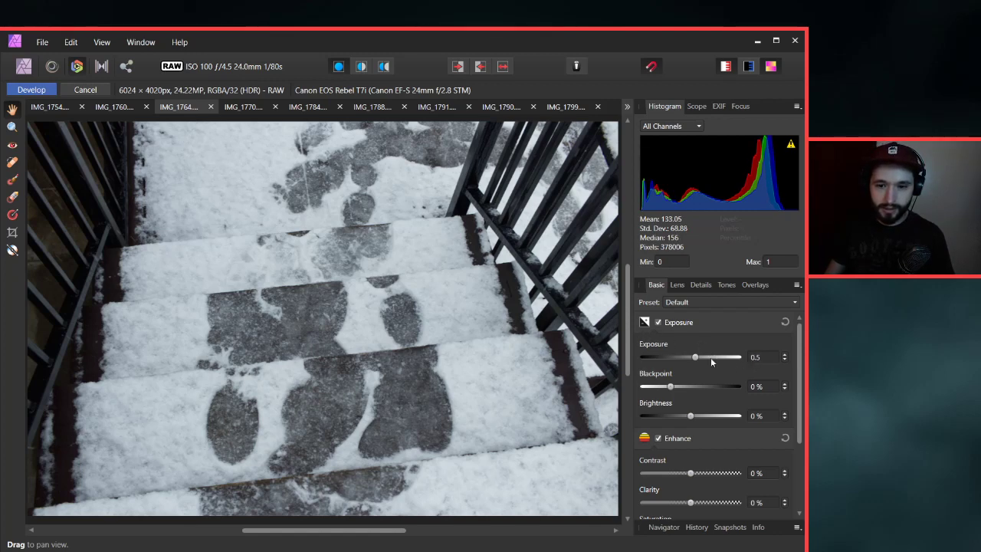
left_click(34, 90)
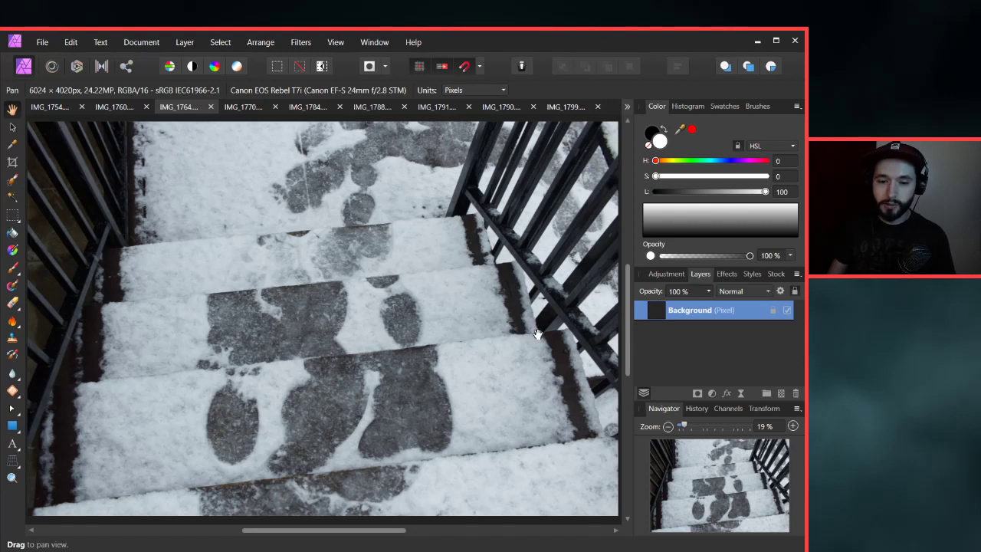
Frame the stair photo with a 1:1 crop covering its full height, 4020 × 4020 px.
scroll(492, 313, "down", 2)
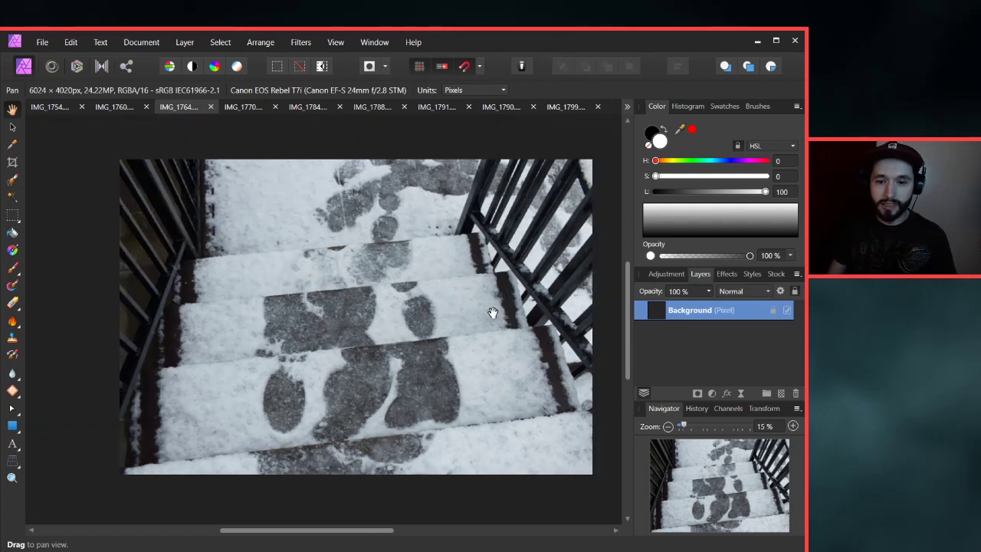
scroll(492, 313, "up", 1)
scroll(490, 310, "down", 1)
left_click_drag(473, 321, 455, 316)
scroll(455, 316, "up", 2)
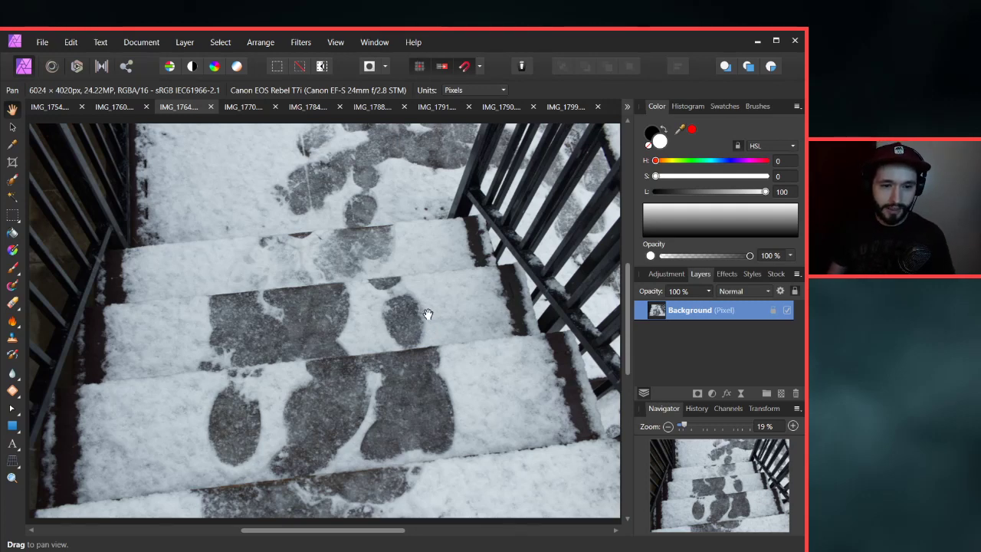
scroll(422, 314, "down", 1)
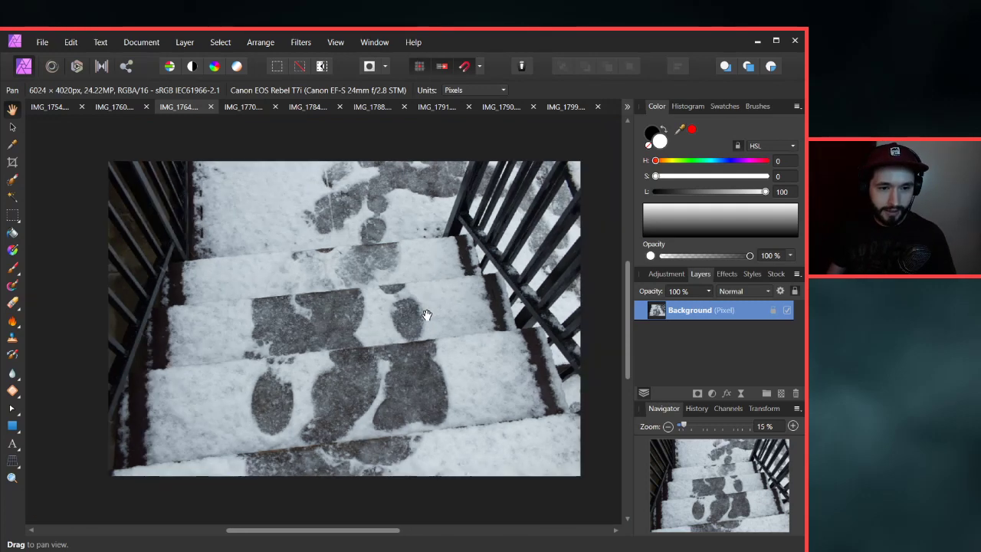
left_click(12, 162)
scroll(338, 281, "down", 1)
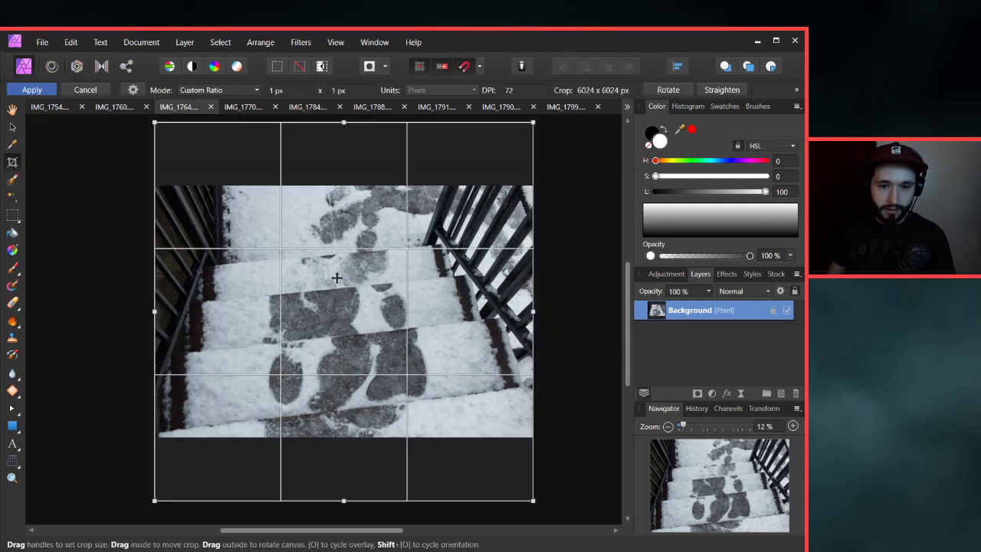
left_click_drag(154, 121, 218, 186)
left_click_drag(535, 500, 470, 438)
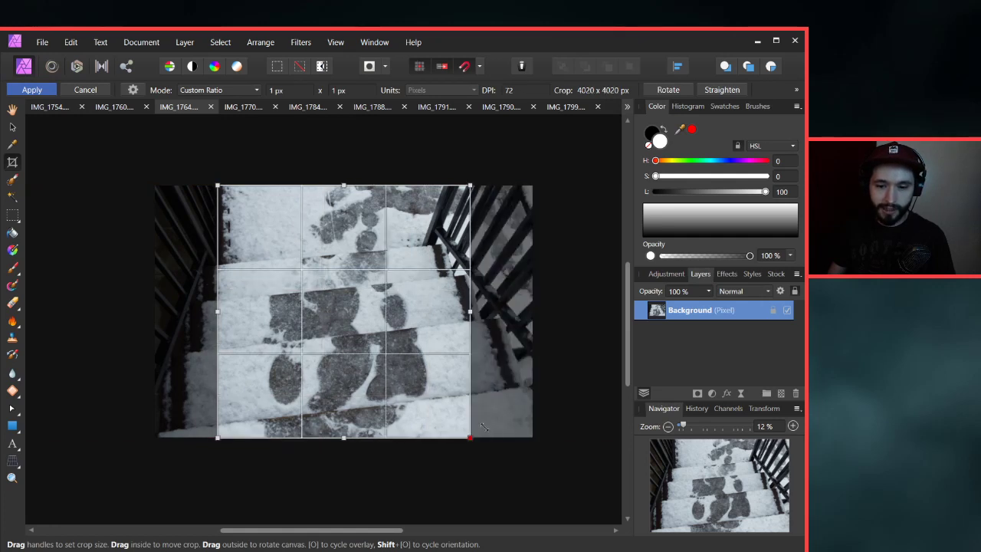
Reduce the square crop to 3453 × 3453 px around the footprints and rotate the photo clockwise until the stair edges are level.
left_click(397, 340)
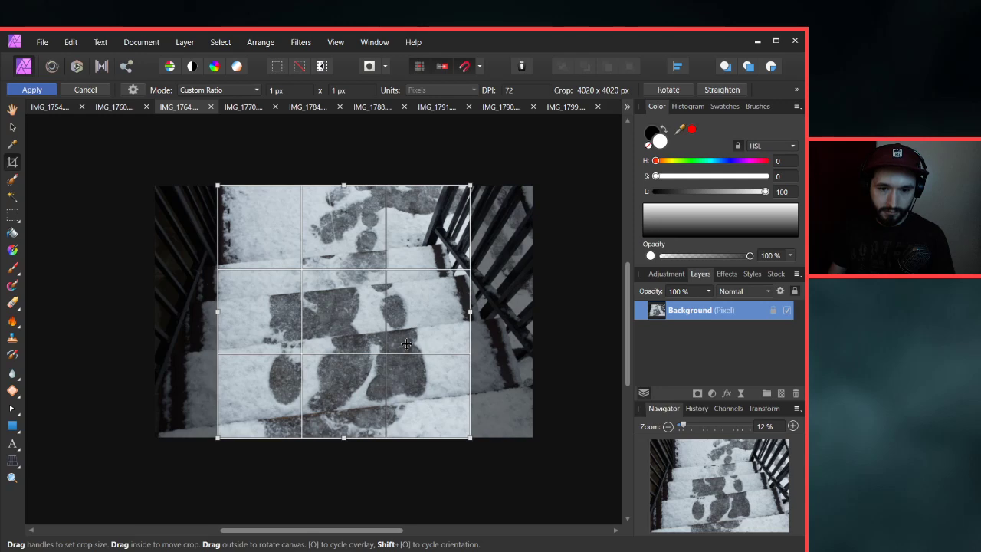
scroll(347, 323, "up", 2)
scroll(345, 322, "down", 2)
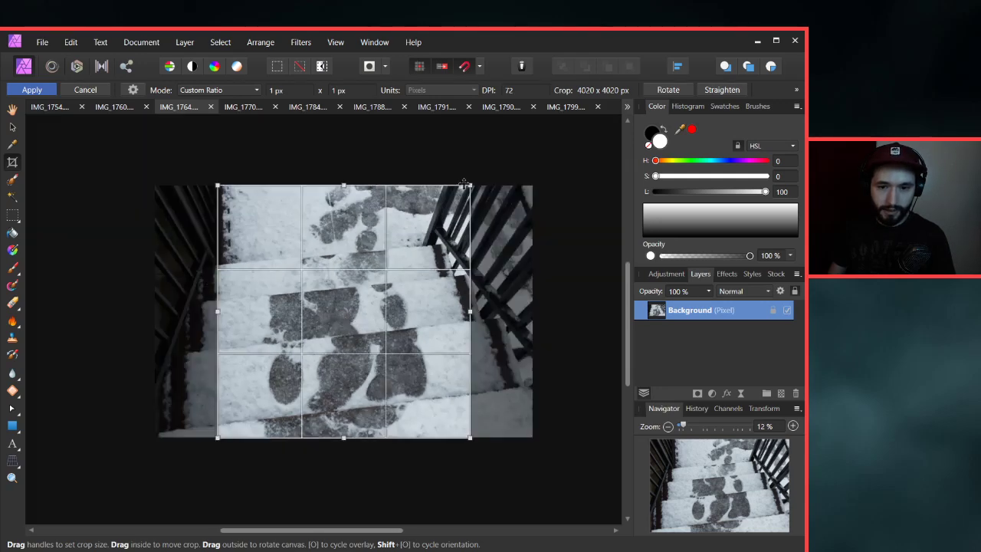
left_click_drag(473, 184, 438, 220)
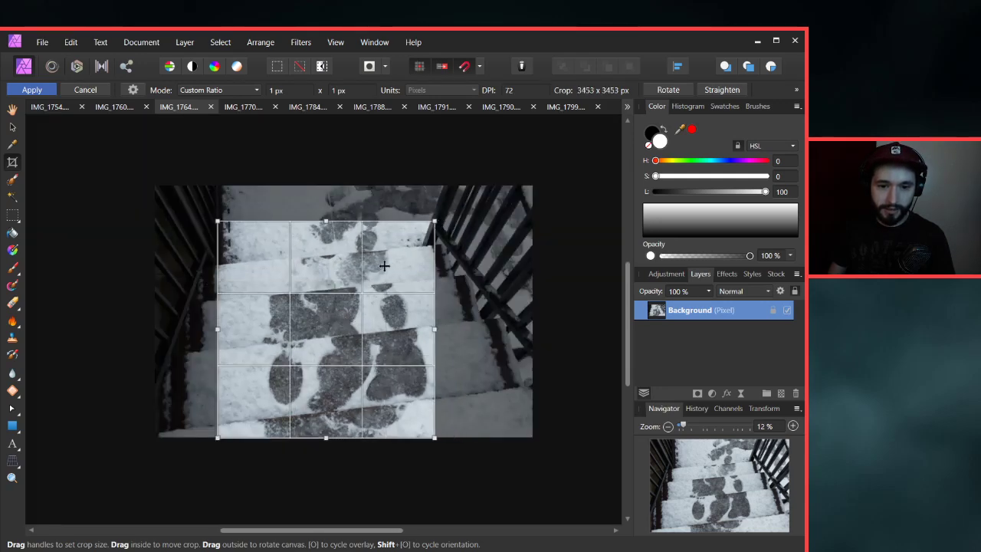
left_click_drag(385, 267, 394, 259)
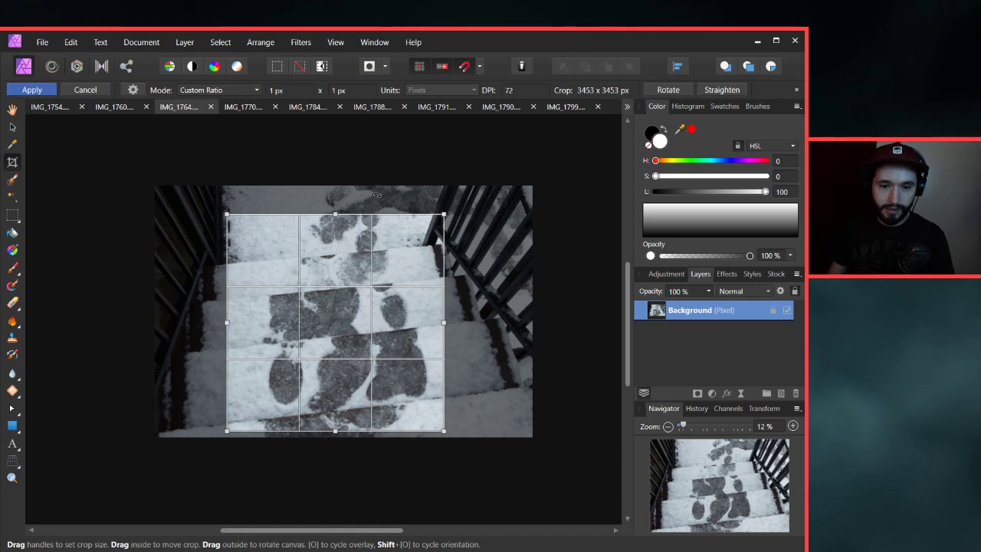
left_click_drag(375, 195, 389, 196)
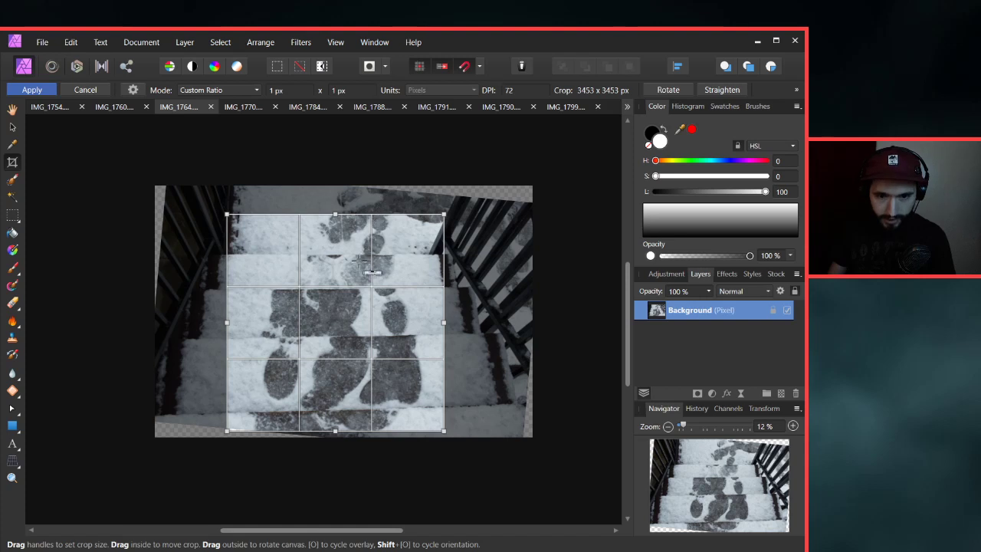
scroll(367, 271, "up", 2)
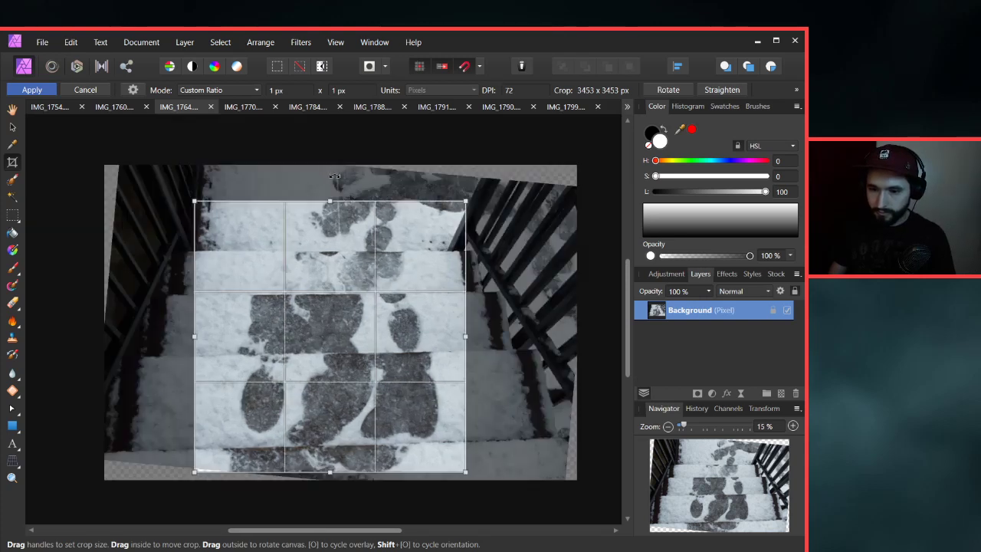
left_click_drag(335, 176, 335, 176)
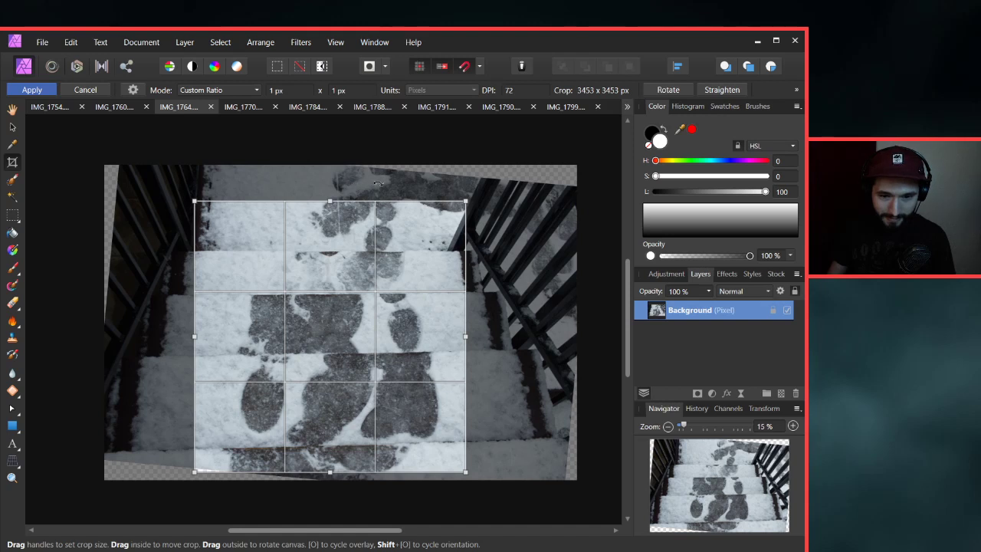
left_click_drag(389, 165, 391, 163)
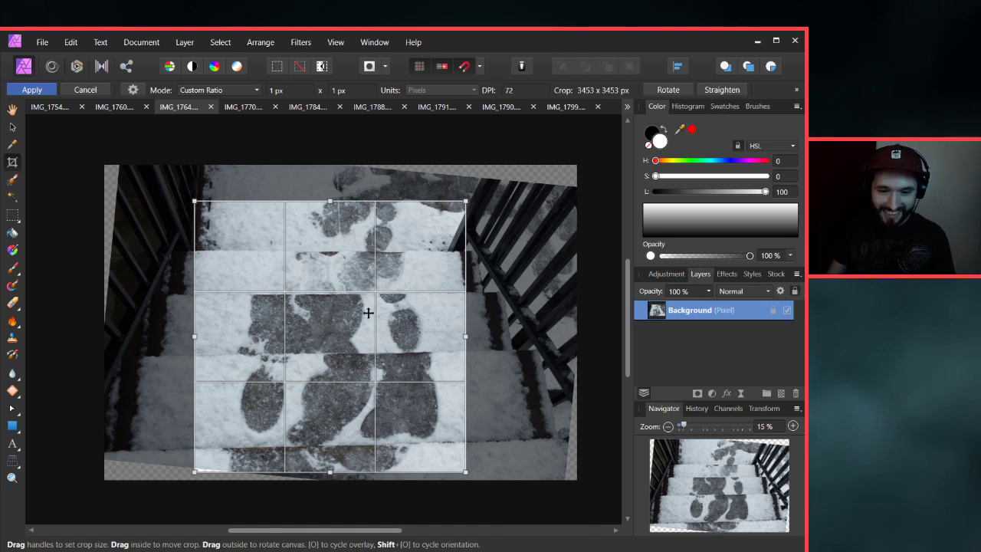
Try tightening the square crop around the footprints to 3289 × 3289 px, and undo the applied crop.
left_click_drag(367, 313, 372, 294)
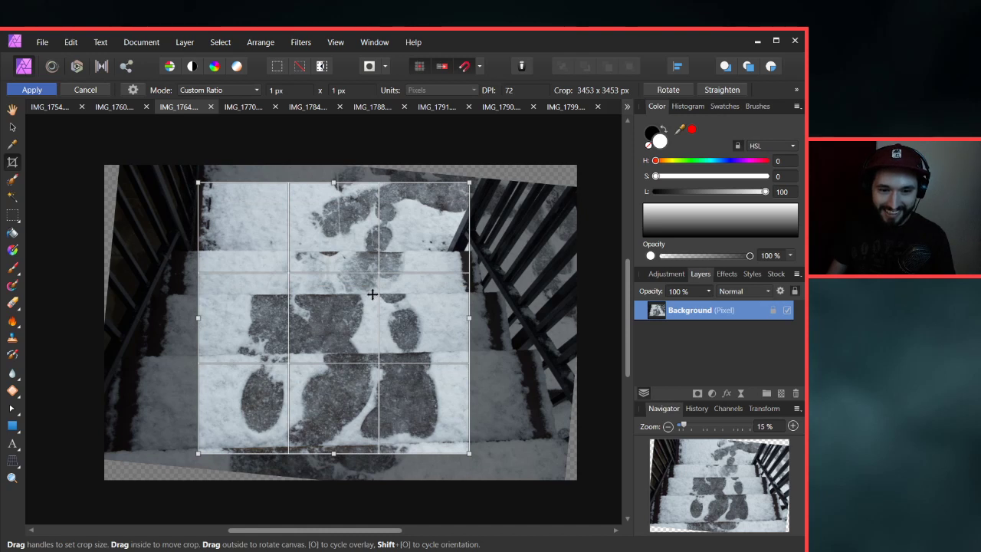
left_click_drag(371, 294, 366, 294)
left_click_drag(366, 293, 363, 307)
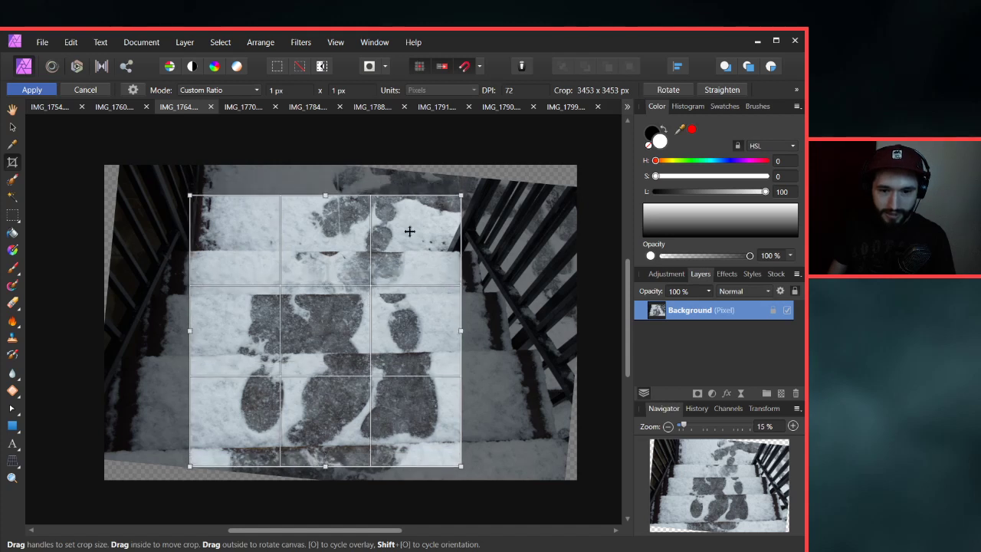
left_click_drag(466, 197, 448, 209)
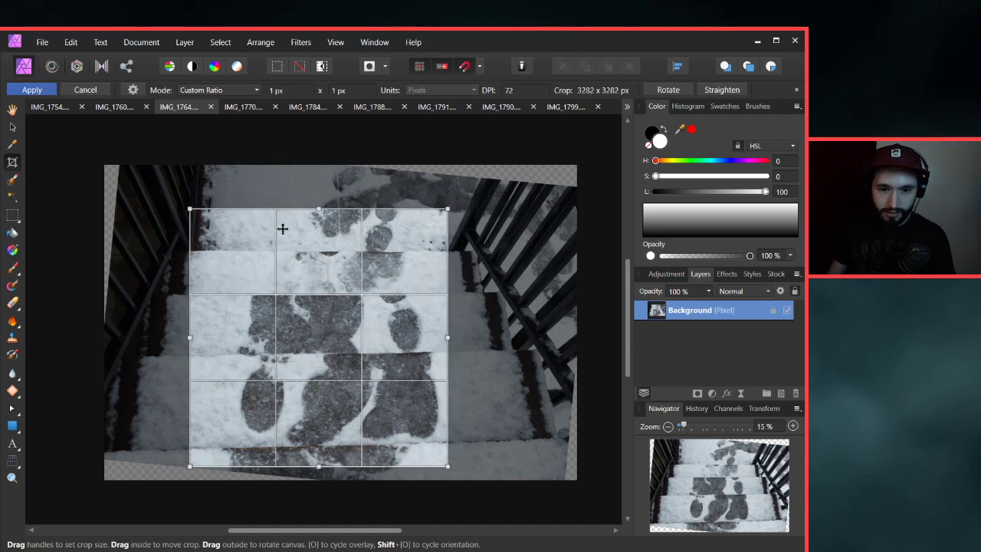
mouse_move(189, 206)
left_mouse_down()
mouse_move(215, 230)
mouse_move(201, 221)
left_mouse_up()
mouse_move(447, 221)
left_mouse_down()
mouse_move(460, 212)
mouse_move(437, 217)
mouse_move(482, 184)
mouse_move(459, 208)
left_mouse_up()
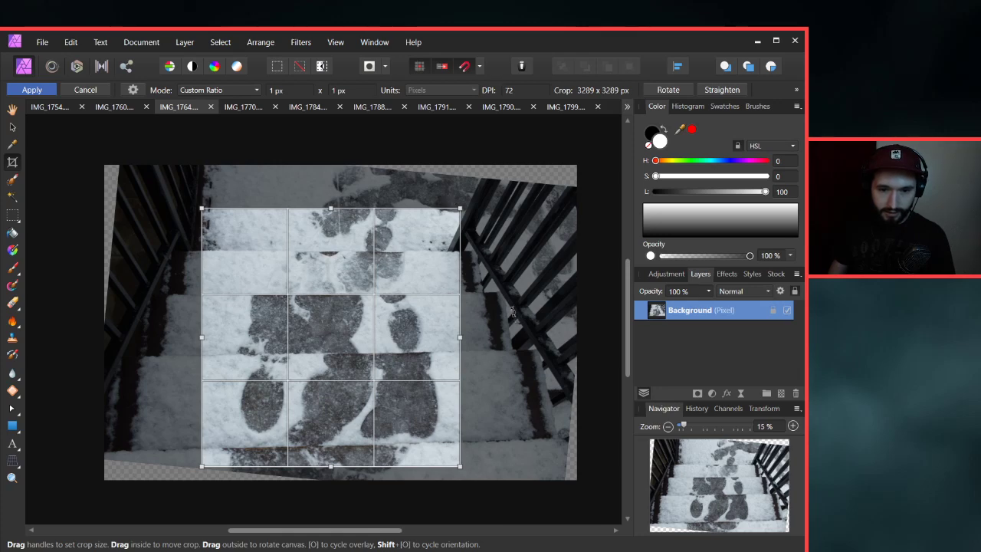
left_click(31, 90)
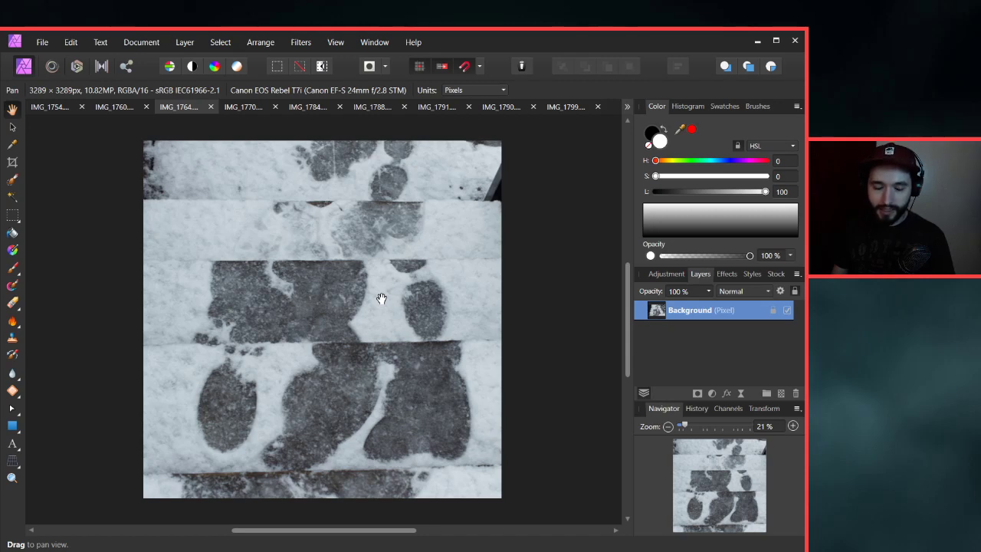
key("ctrl+z")
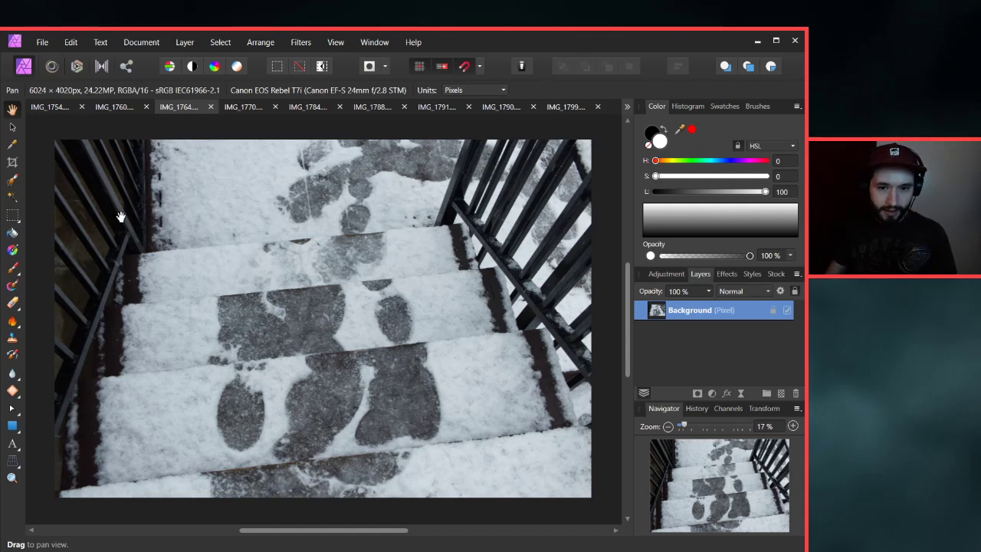
Try cropping the photo in its original ratio to 5492 × 3665 px, and undo the crop.
key("c")
left_click(214, 93)
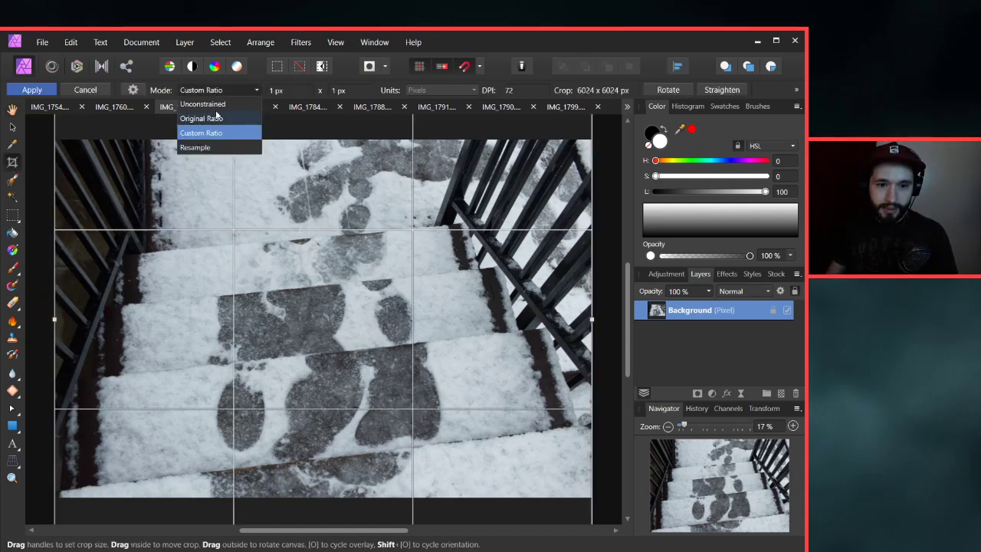
left_click(208, 119)
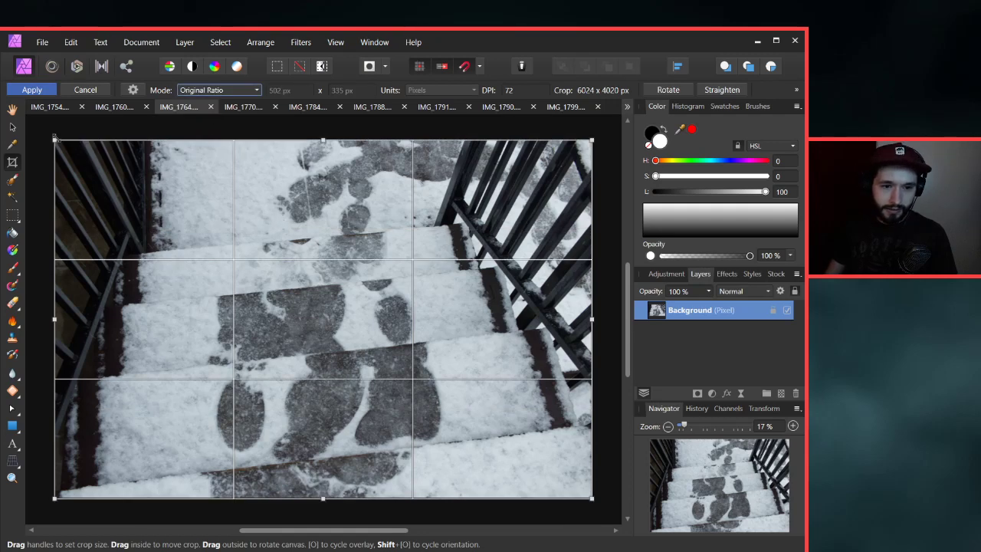
left_click_drag(59, 140, 115, 150)
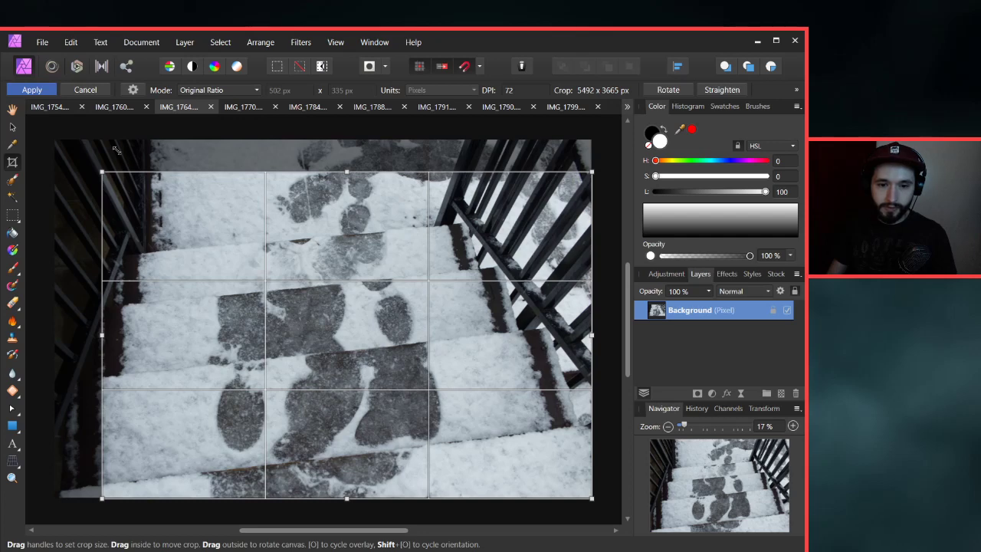
left_click(44, 90)
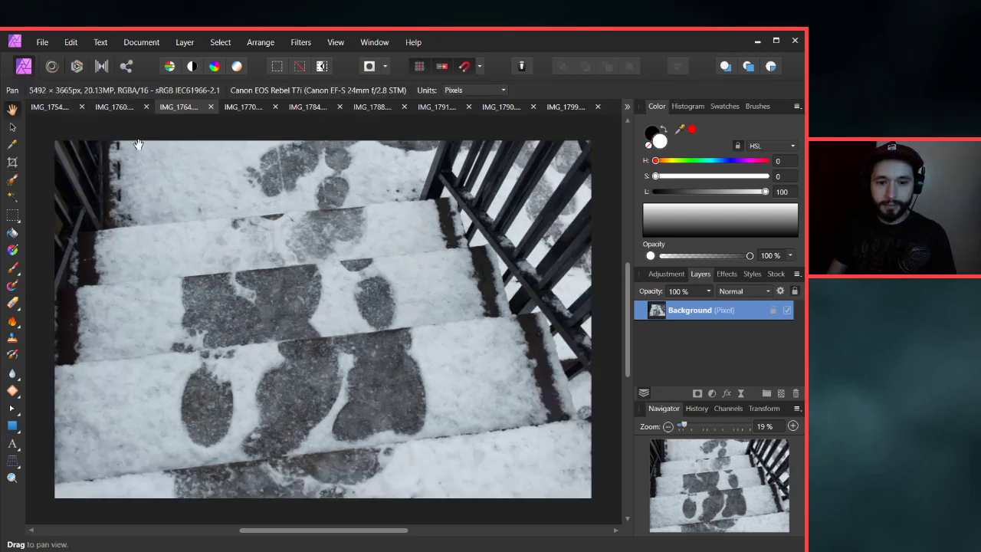
scroll(456, 252, "down", 2)
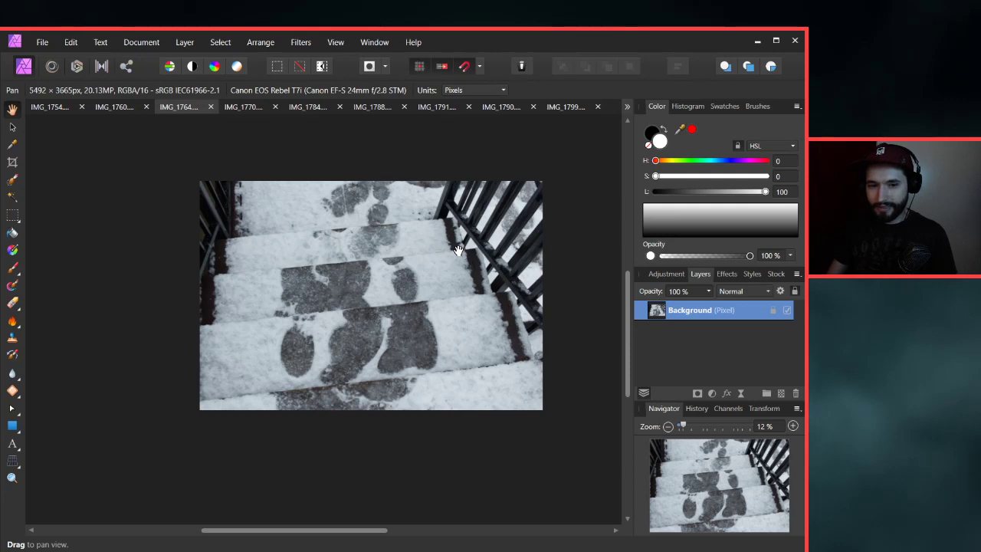
key("ctrl+z")
left_click(12, 162)
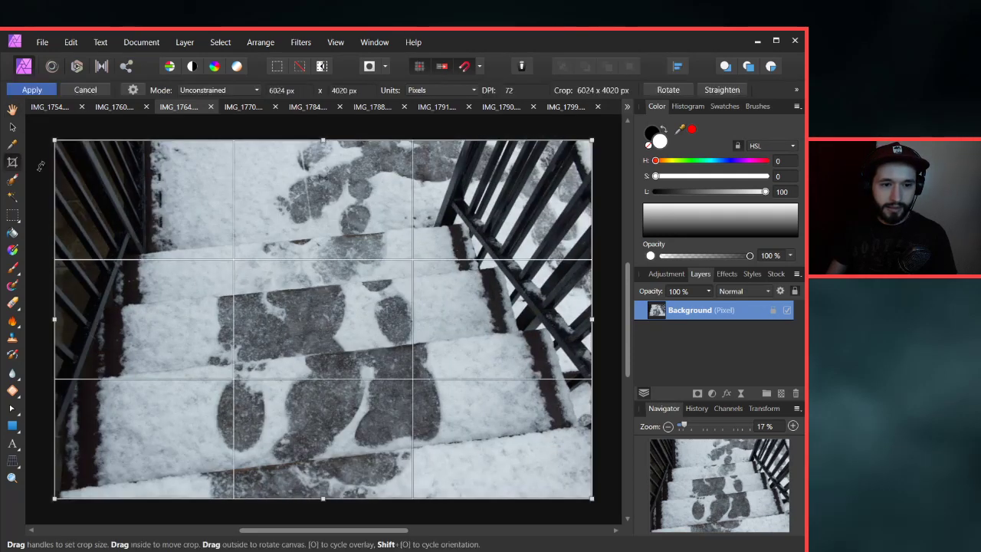
left_click_drag(51, 134, 71, 147)
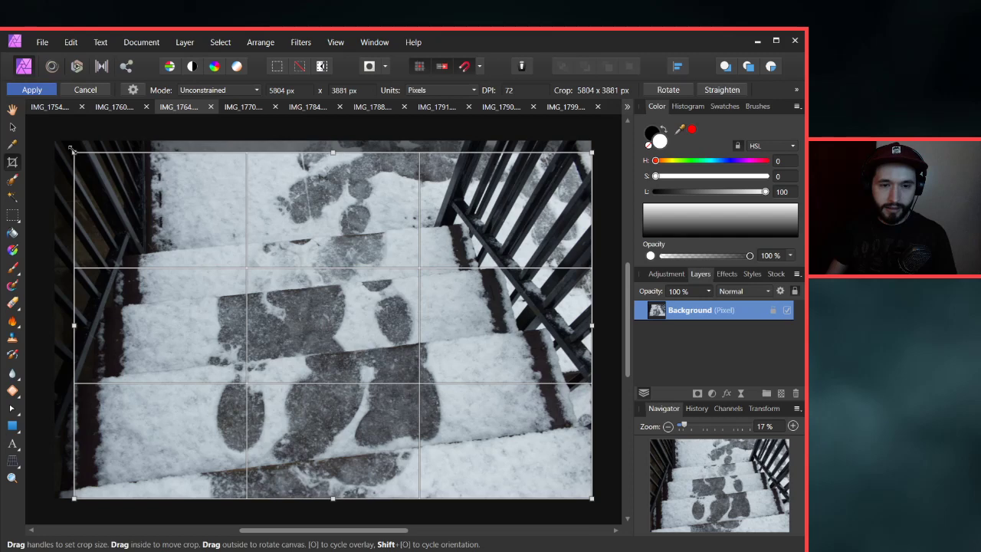
left_click(220, 90)
left_click(201, 118)
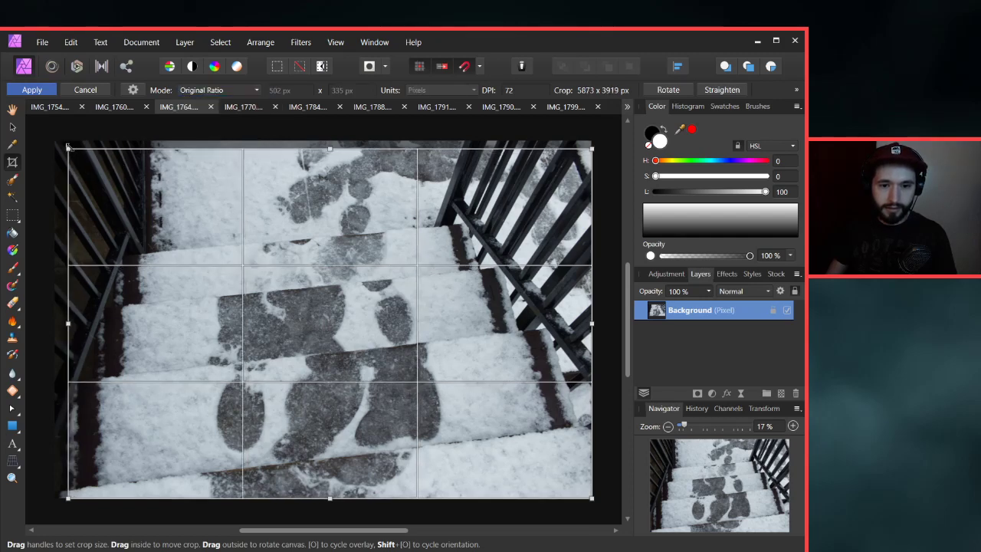
left_click_drag(77, 155, 107, 152)
left_click(195, 90)
left_click(197, 103)
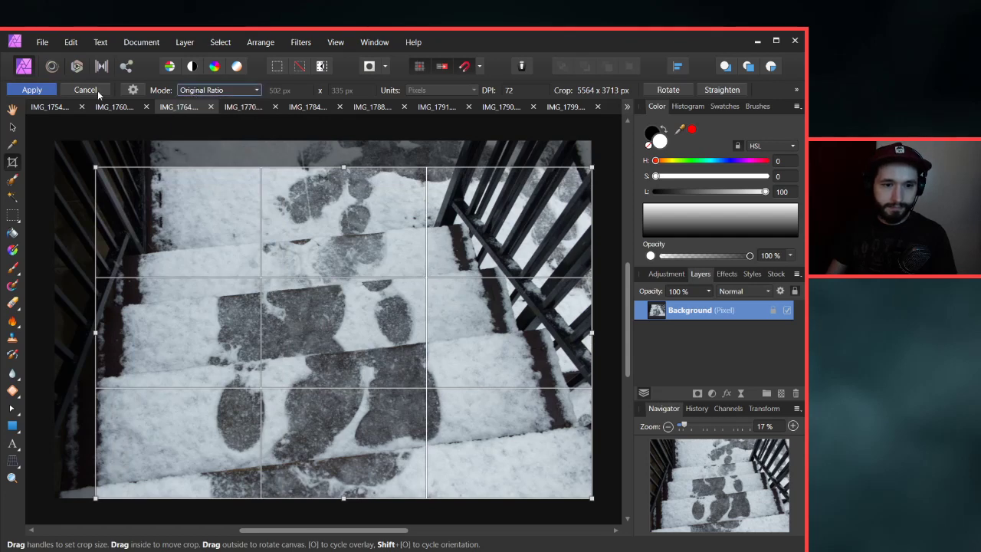
left_click(85, 90)
Start an original-ratio crop on the stair photo, rotate the photo until the stair edges are level, and size the crop to 5199 × 3469 px.
left_click(13, 161)
left_click(202, 90)
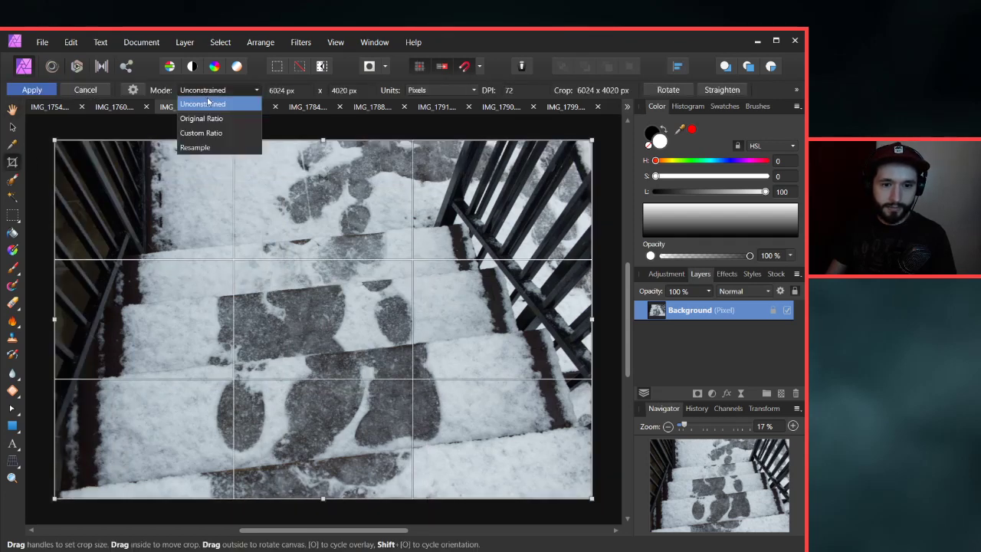
left_click(202, 119)
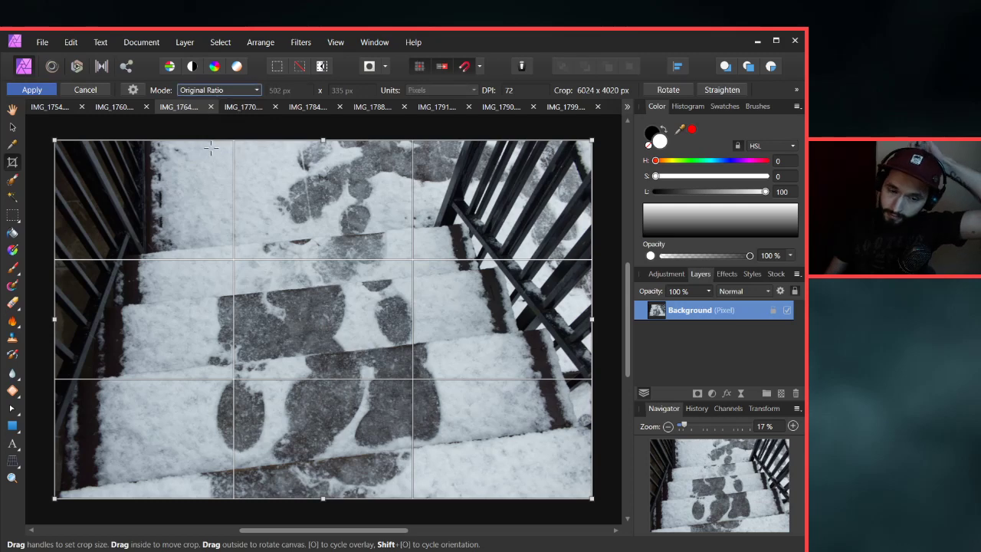
left_click_drag(51, 136, 387, 157)
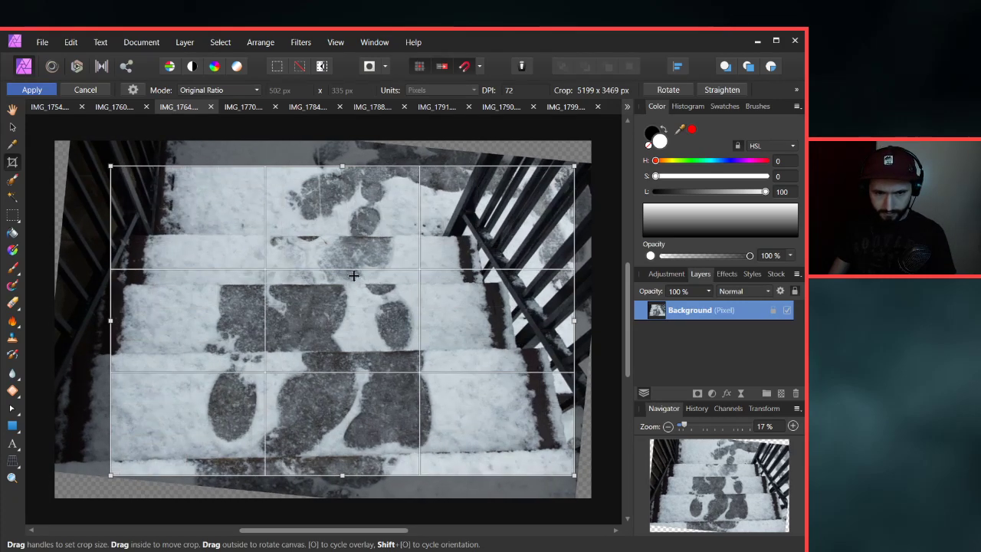
Reposition the crop around the footprints, resize it to 5244 × 3499 px, and apply it.
left_click_drag(354, 275, 333, 260)
left_click_drag(325, 142, 326, 142)
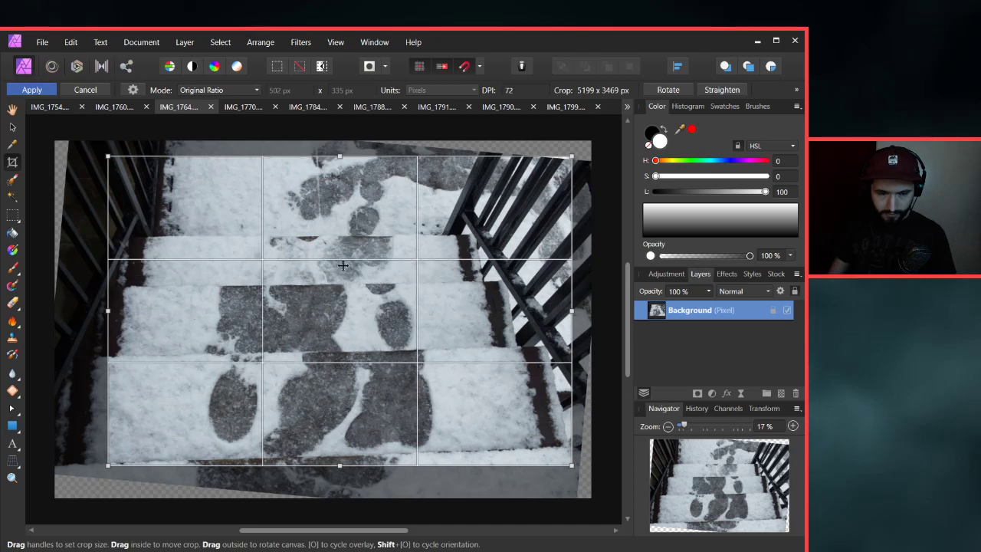
left_click_drag(108, 465, 98, 472)
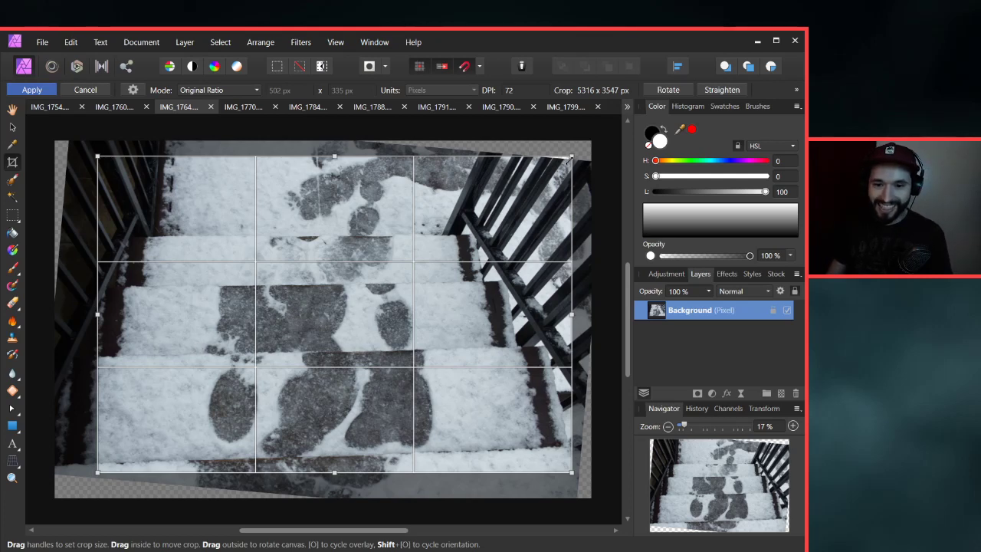
left_click_drag(569, 157, 566, 162)
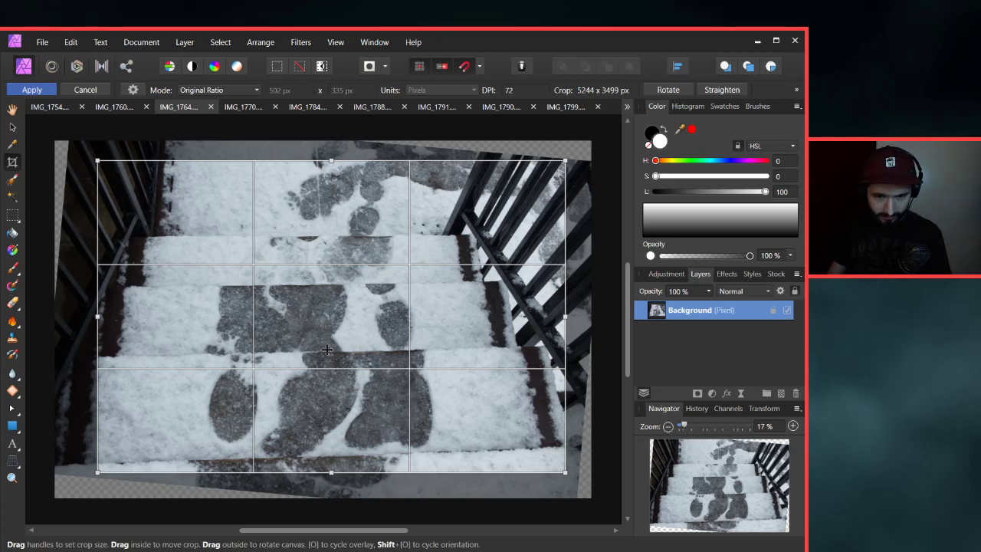
left_click(37, 94)
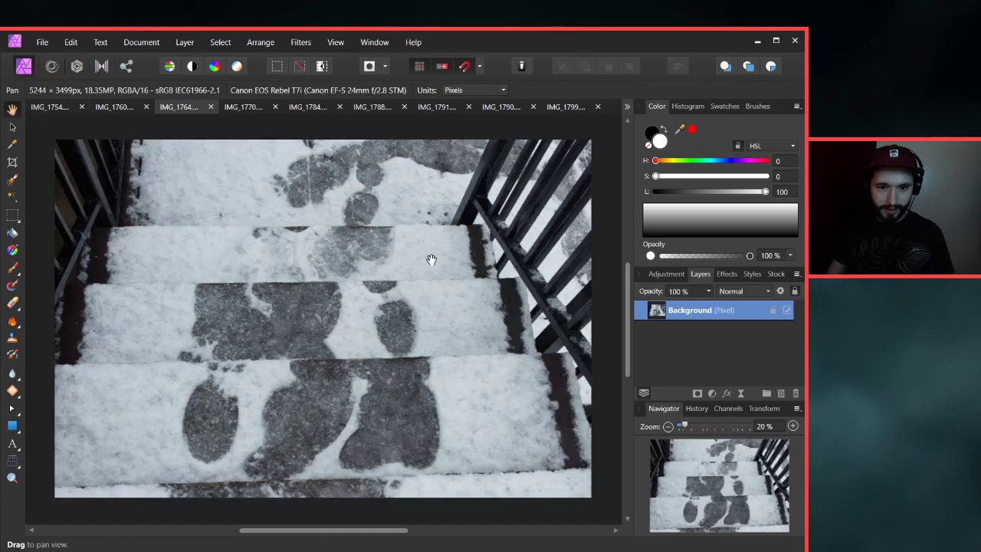
Switch the cropped stair photo to the Tone Mapping Persona and choose the Dramatic preset.
scroll(439, 261, "down", 2)
scroll(421, 265, "up", 1)
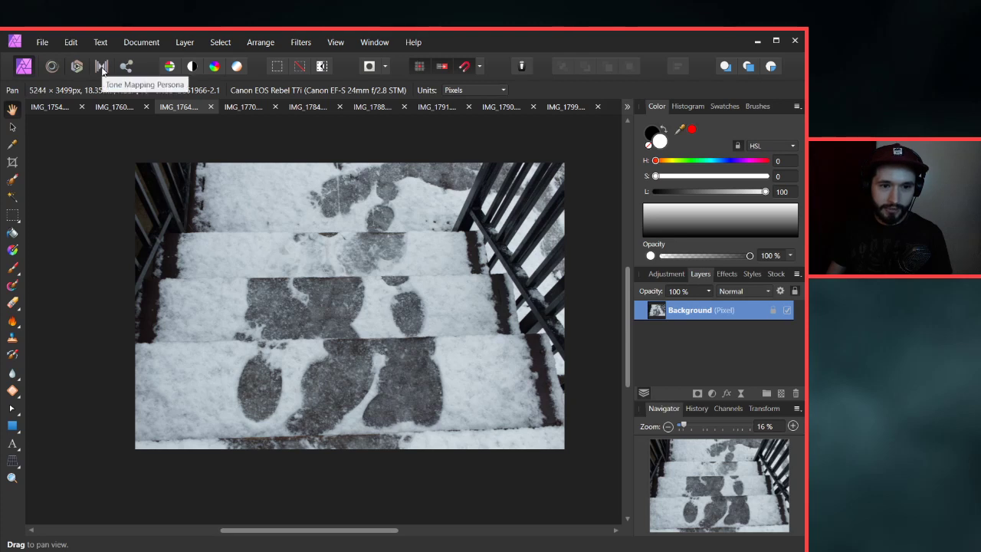
scroll(357, 232, "up", 1)
scroll(358, 232, "down", 1)
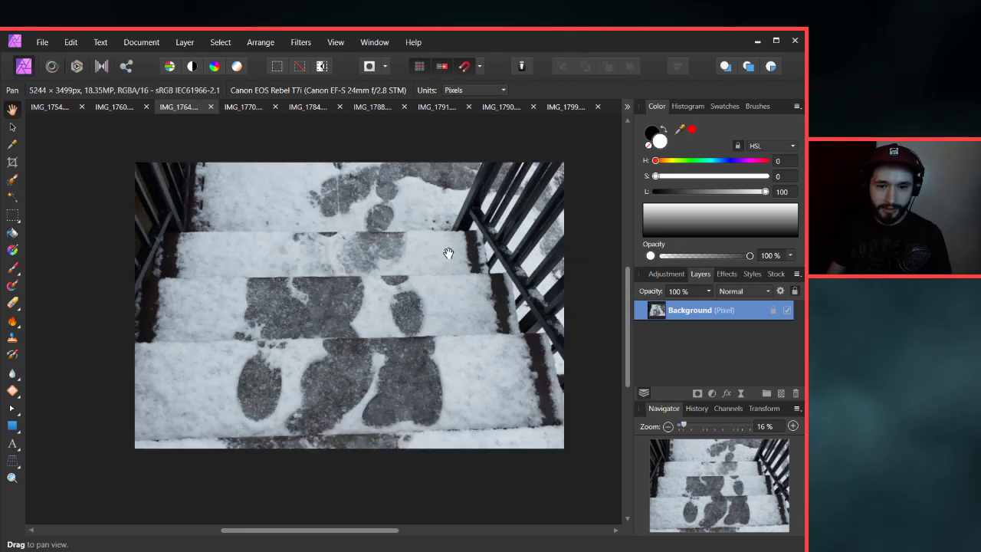
left_click_drag(449, 252, 422, 250)
left_click(101, 66)
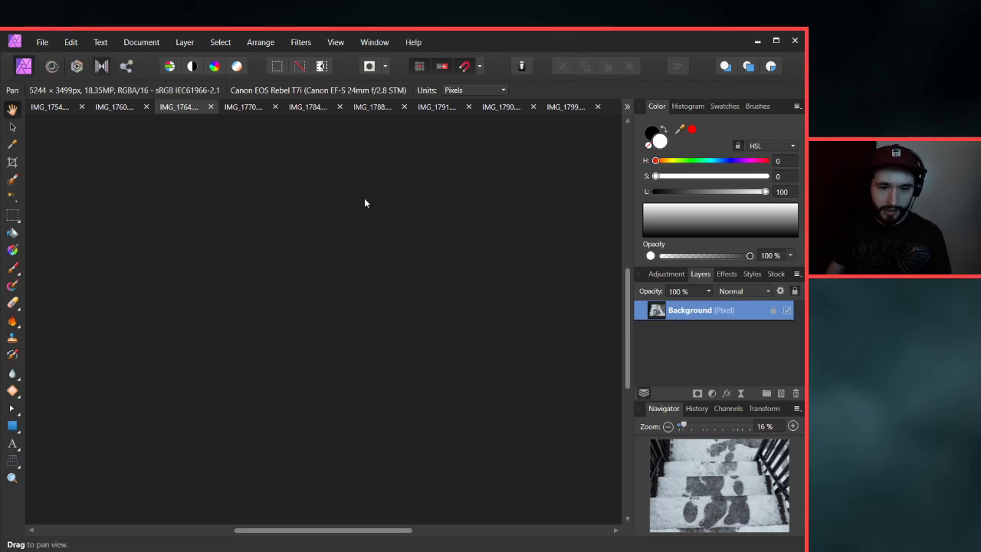
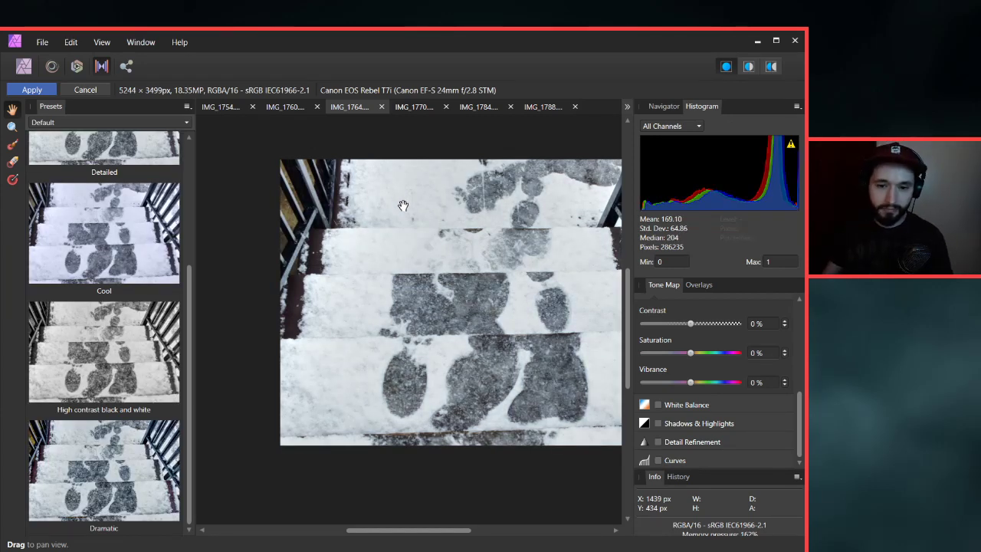
scroll(445, 236, "down", 1)
scroll(444, 236, "right", 2)
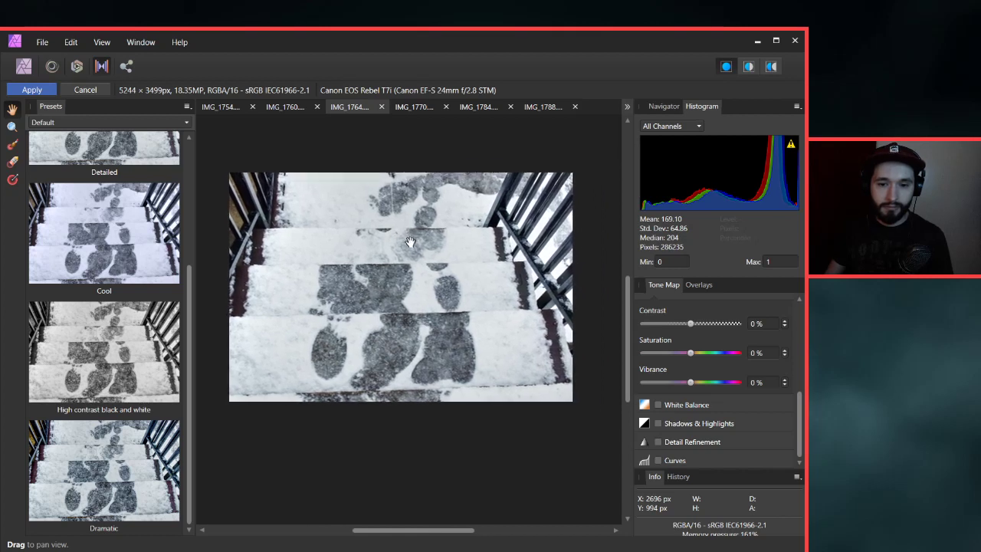
left_click(110, 460)
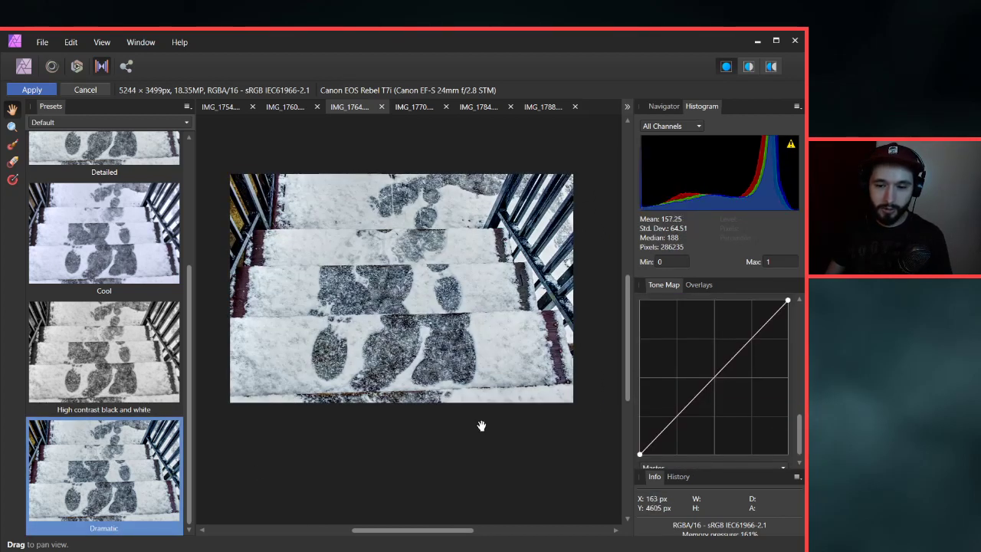
Set the tone map's blackpoint to 0%.
scroll(796, 326, "up", 6)
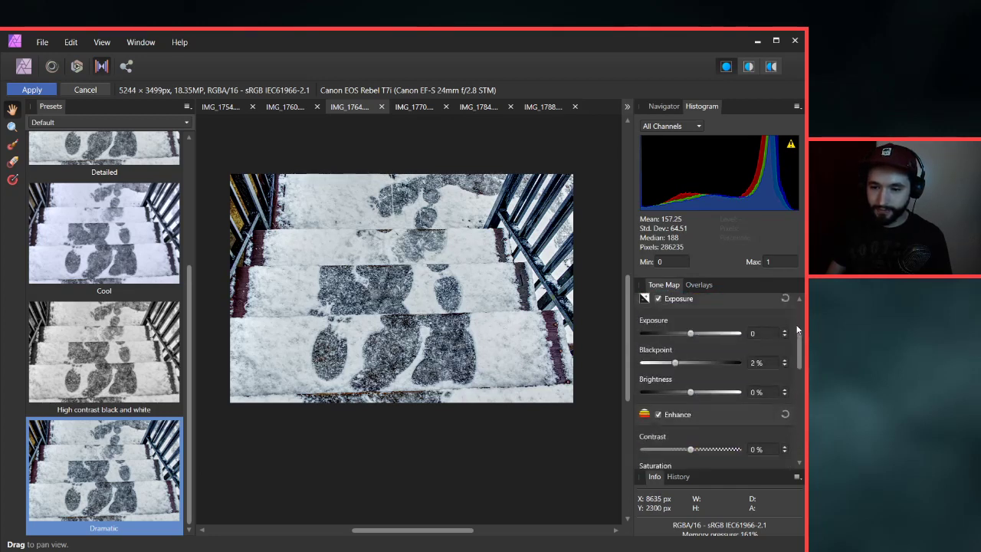
left_click(785, 397)
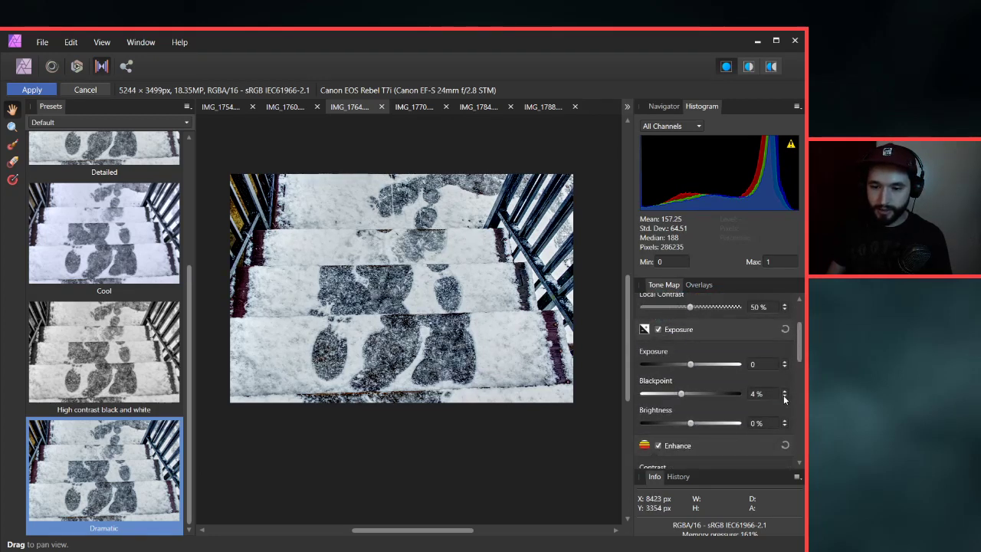
left_click(785, 397)
left_click(785, 393)
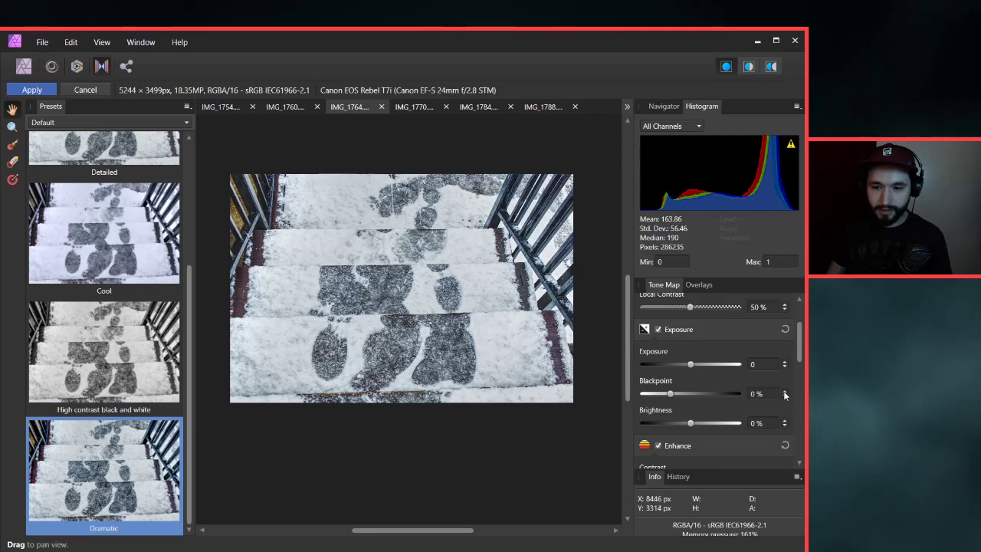
Lower the local contrast to 0% and reduce the tone compression to 87%.
scroll(798, 369, "up", 2)
scroll(799, 364, "up", 1)
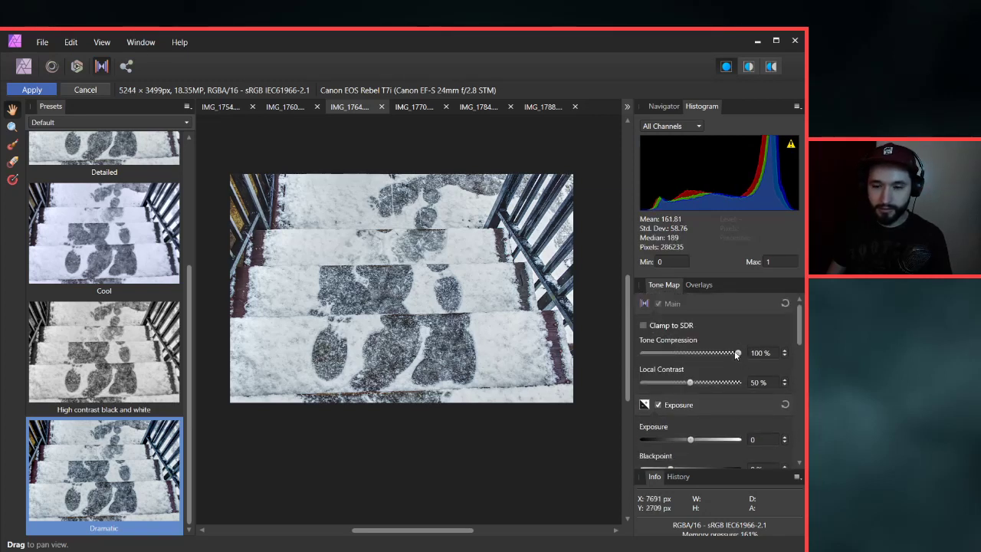
left_click_drag(686, 384, 596, 401)
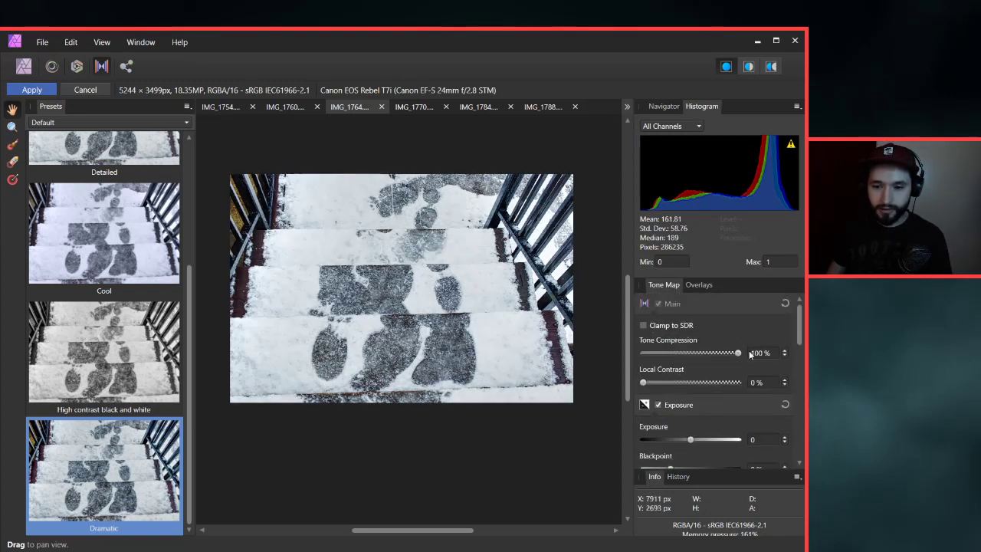
mouse_move(741, 351)
left_mouse_down()
mouse_move(650, 356)
mouse_move(723, 354)
left_mouse_up()
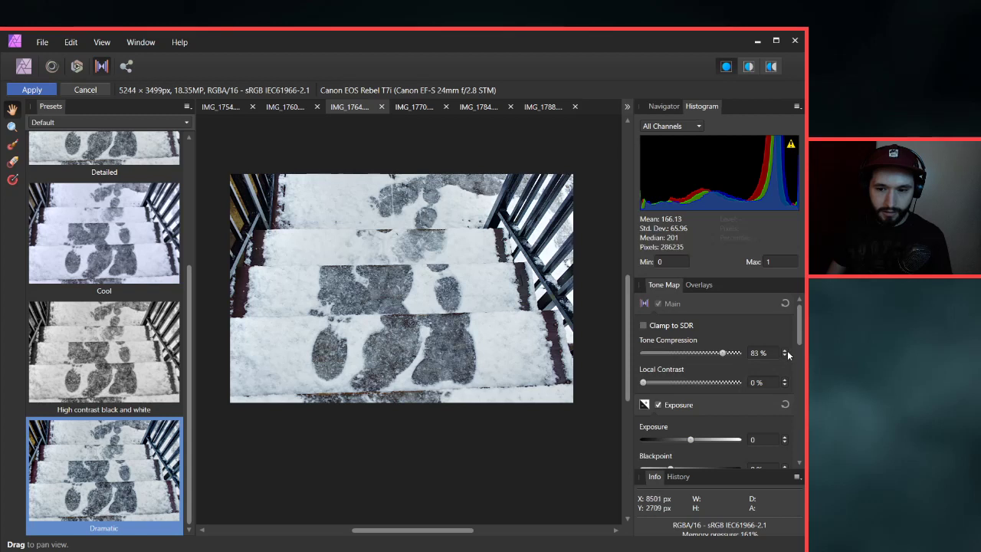
left_click(785, 350)
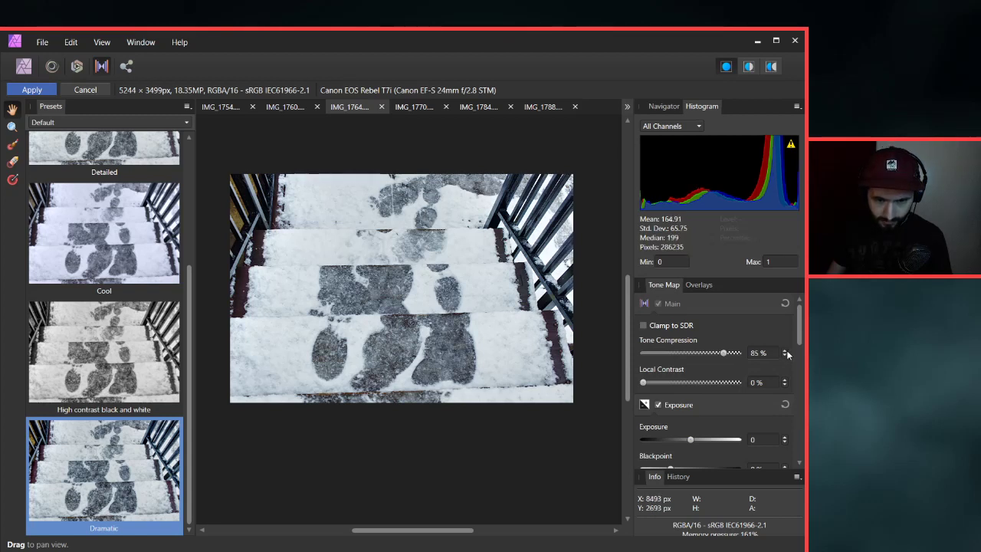
left_click(785, 351)
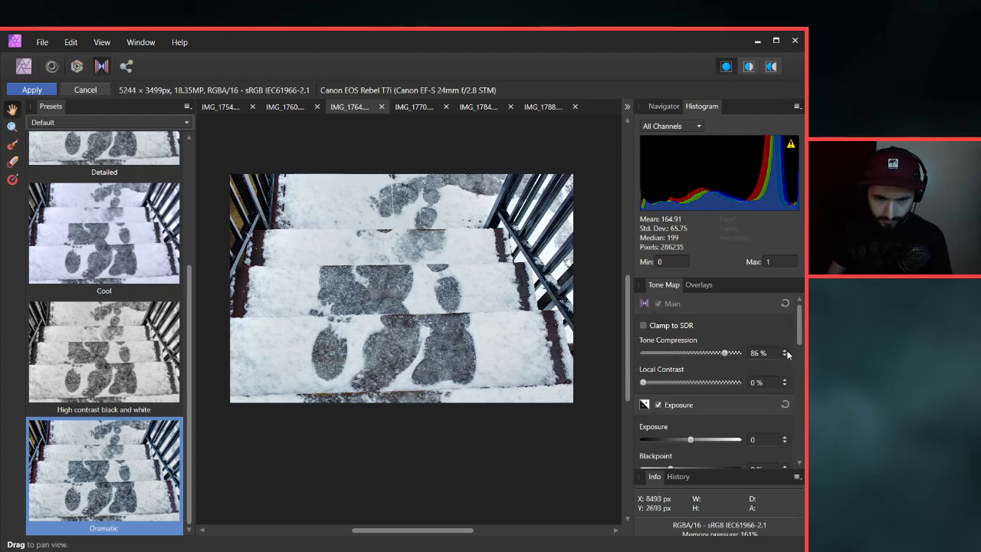
left_click(785, 351)
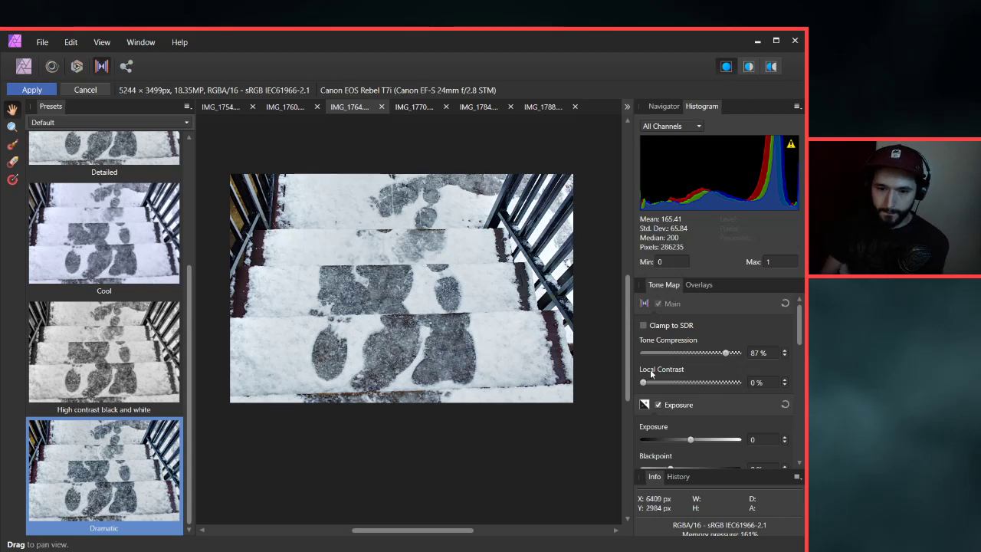
Fine-tune the tone map's local contrast to 19%.
mouse_move(646, 384)
left_mouse_down()
mouse_move(671, 386)
mouse_move(629, 390)
mouse_move(656, 388)
left_mouse_up()
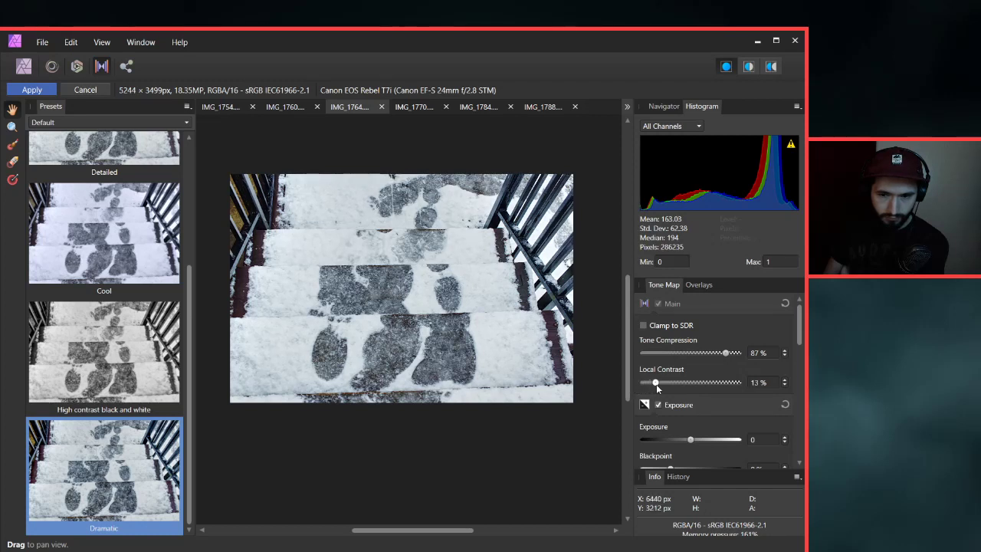
left_click(785, 380)
left_click(785, 380)
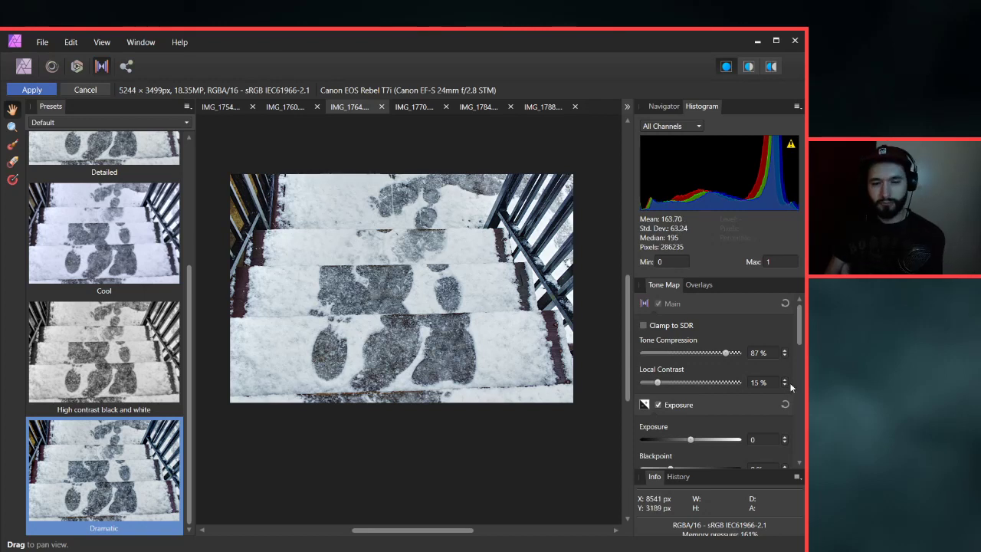
left_click(785, 381)
left_click(784, 382)
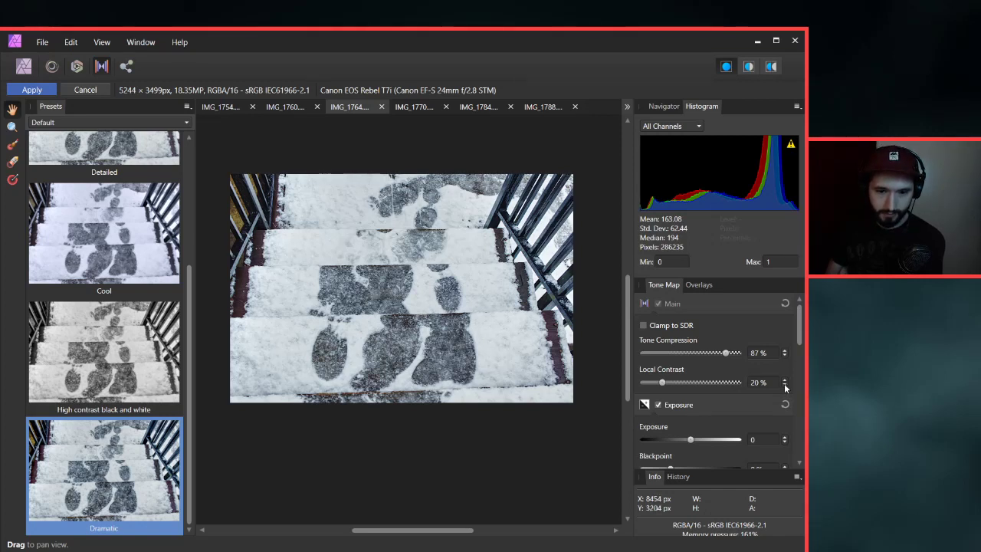
left_click(785, 385)
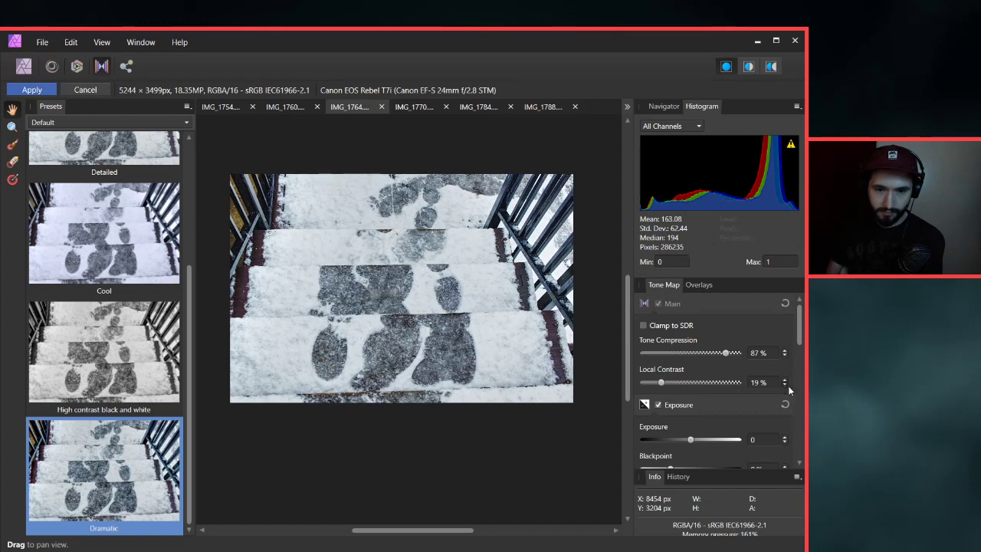
left_click(784, 385)
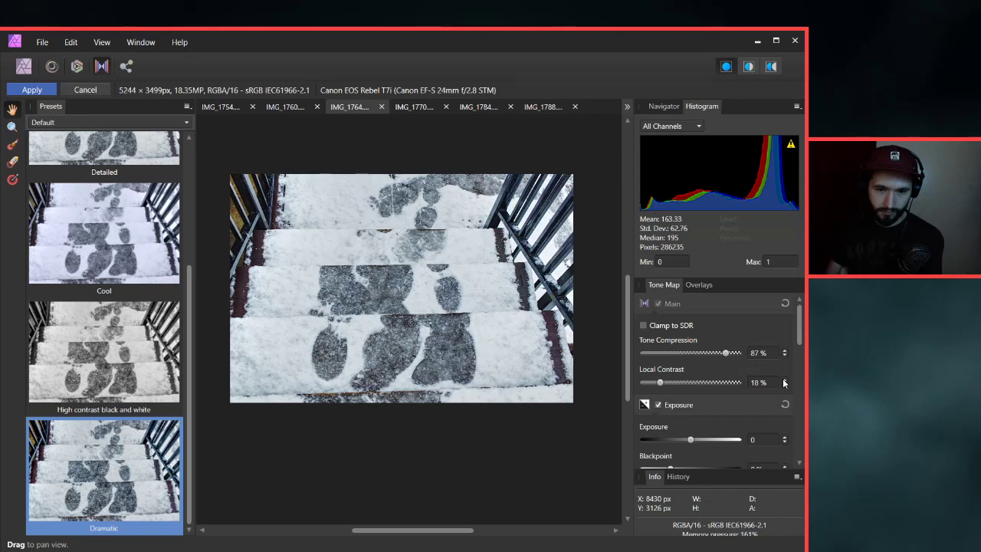
left_click(784, 380)
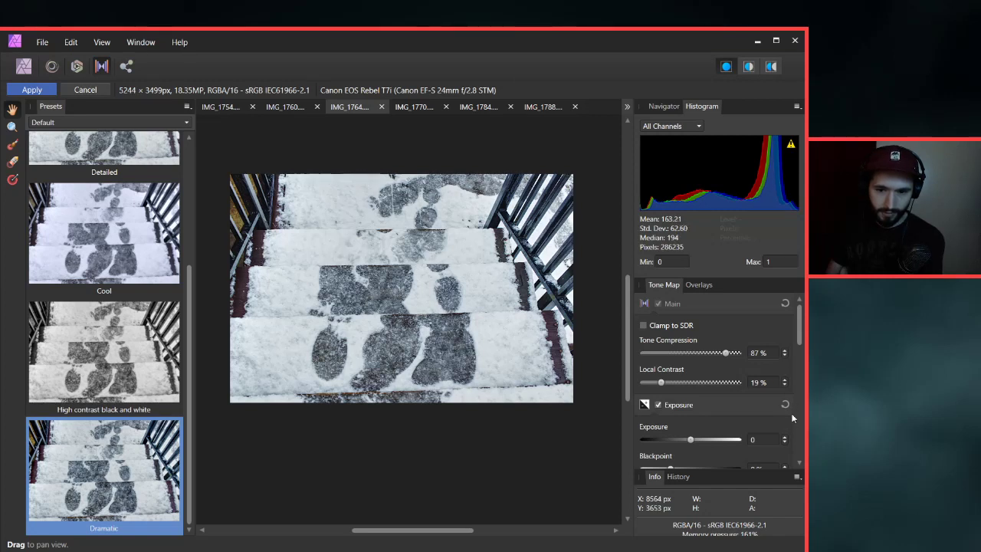
Try raising the vibrance to 7%, and reset it to 0%.
scroll(799, 404, "down", 5)
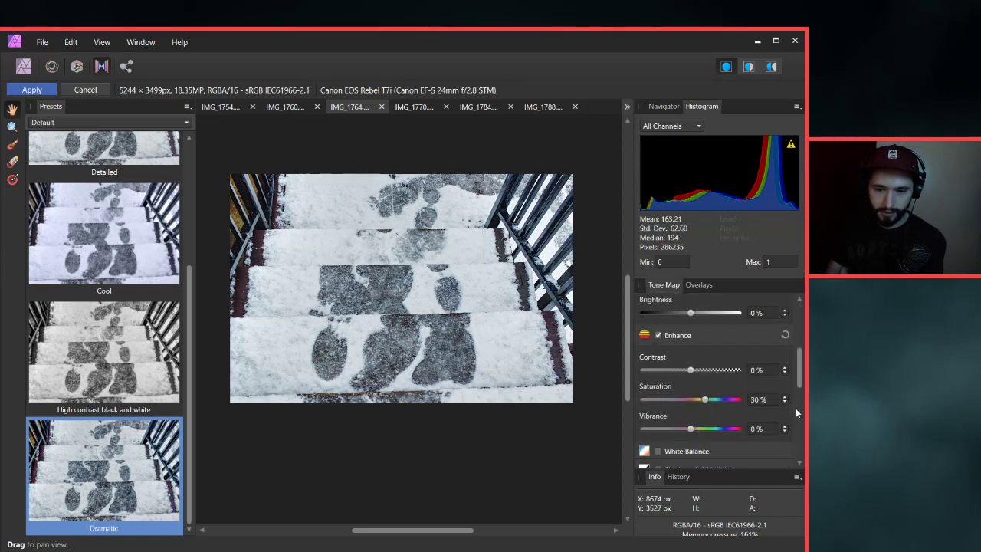
left_click_drag(690, 429, 728, 429)
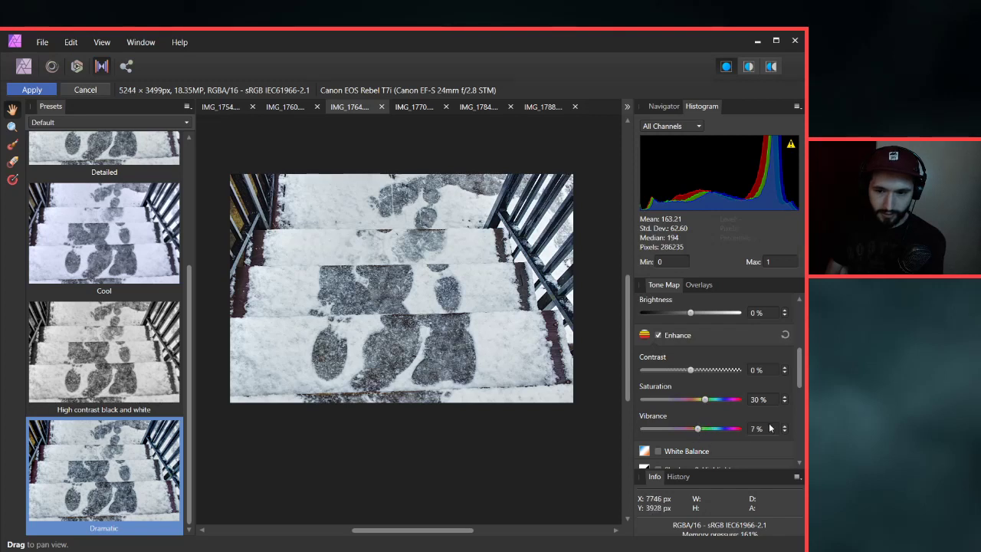
left_click(758, 428)
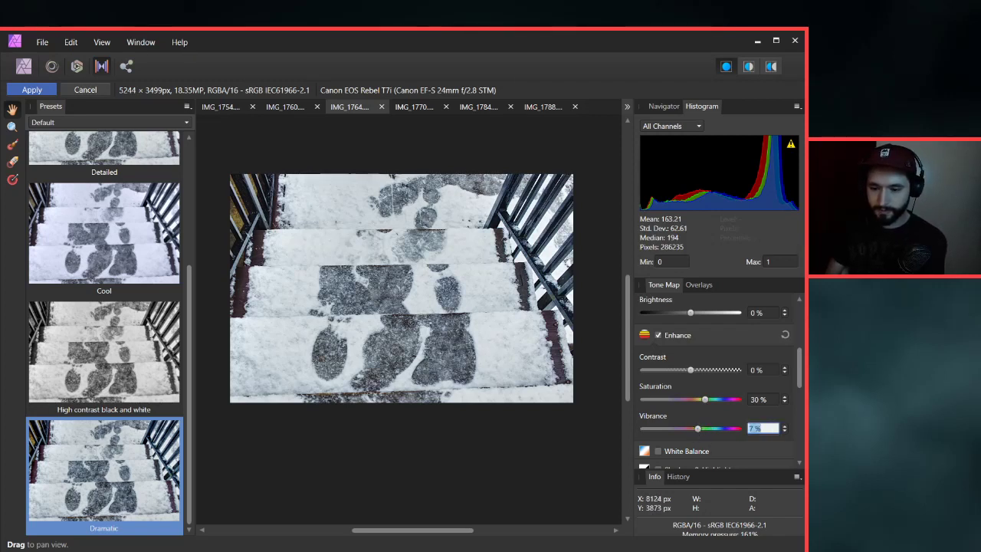
type("0")
key("Return")
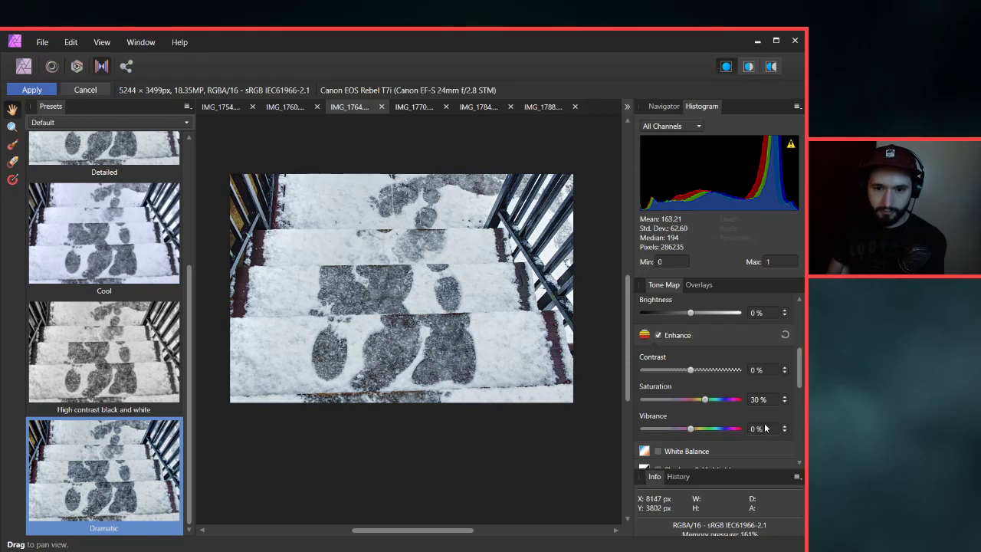
Set the tone map's saturation to 45% and add a midpoint to its master curve.
left_click_drag(711, 400, 711, 400)
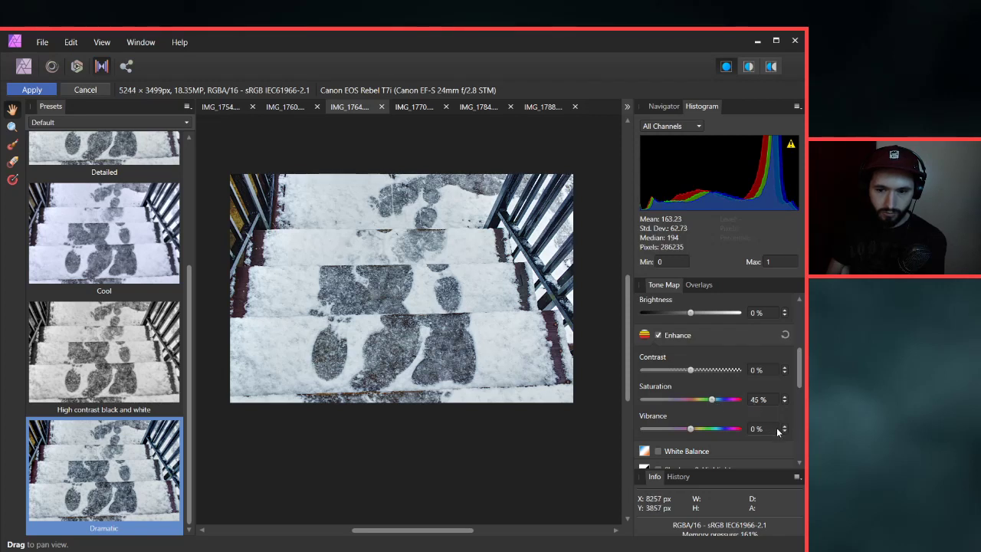
scroll(790, 423, "down", 10)
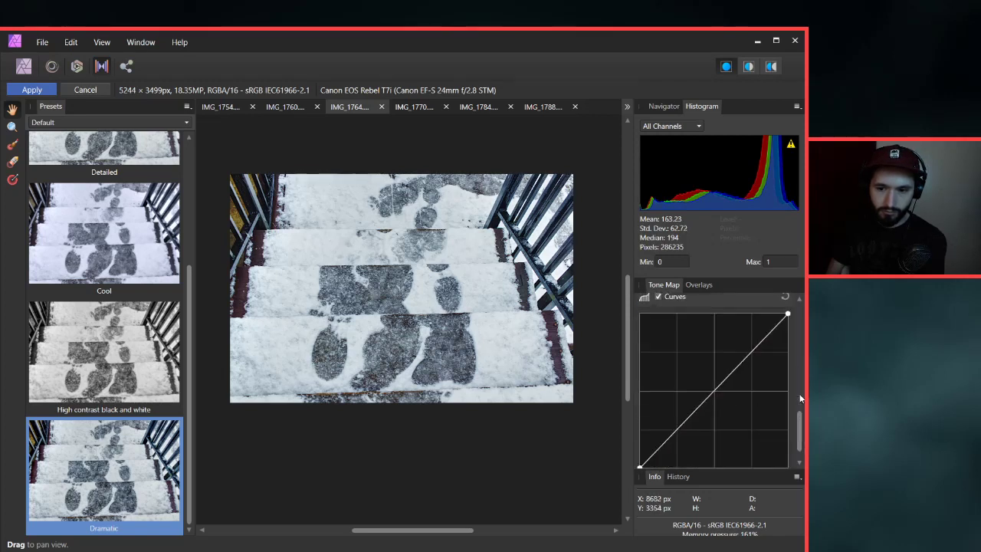
left_click(712, 371)
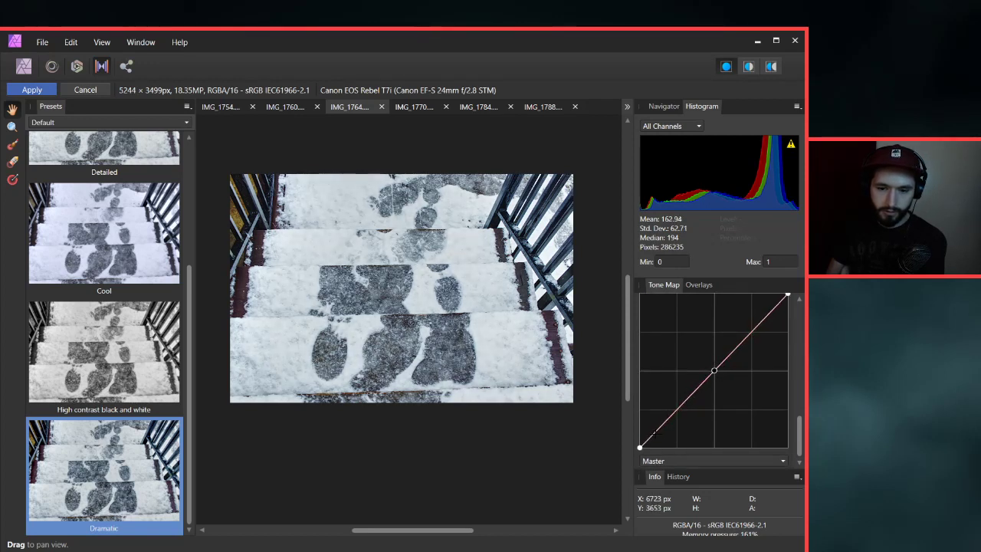
Lift the black end of the master curve slightly and add a point that pulls the deep shadows down.
left_click_drag(638, 446, 635, 442)
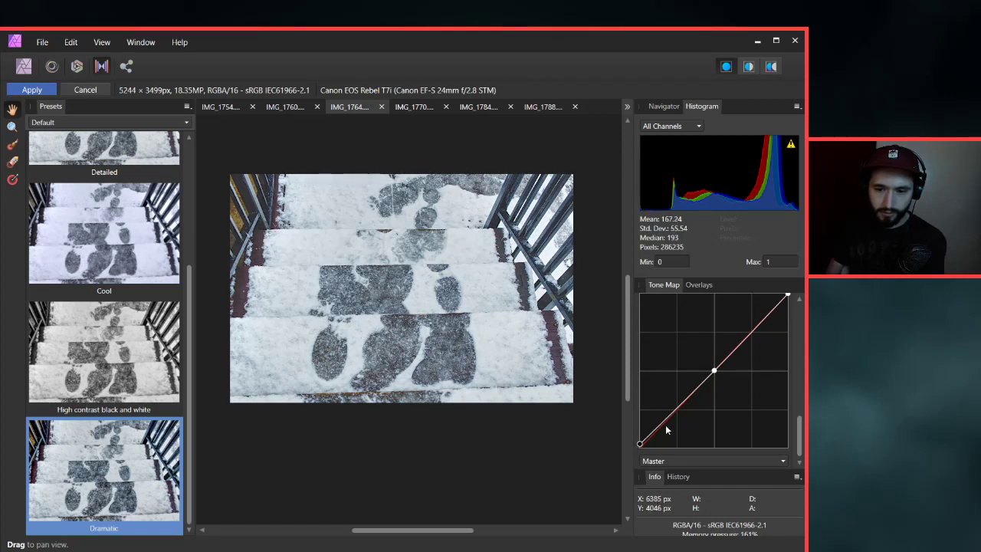
left_click_drag(654, 425, 656, 439)
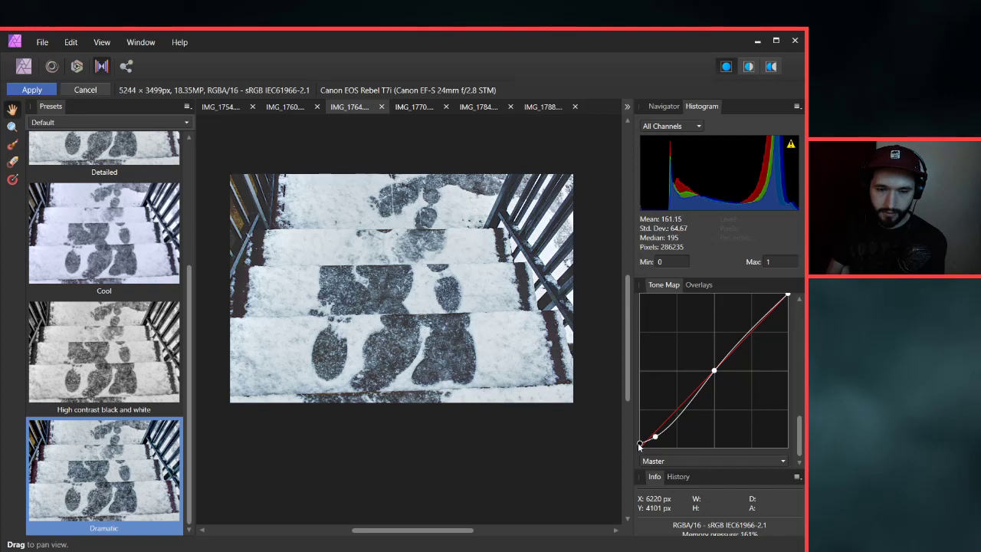
left_click_drag(639, 447, 640, 446)
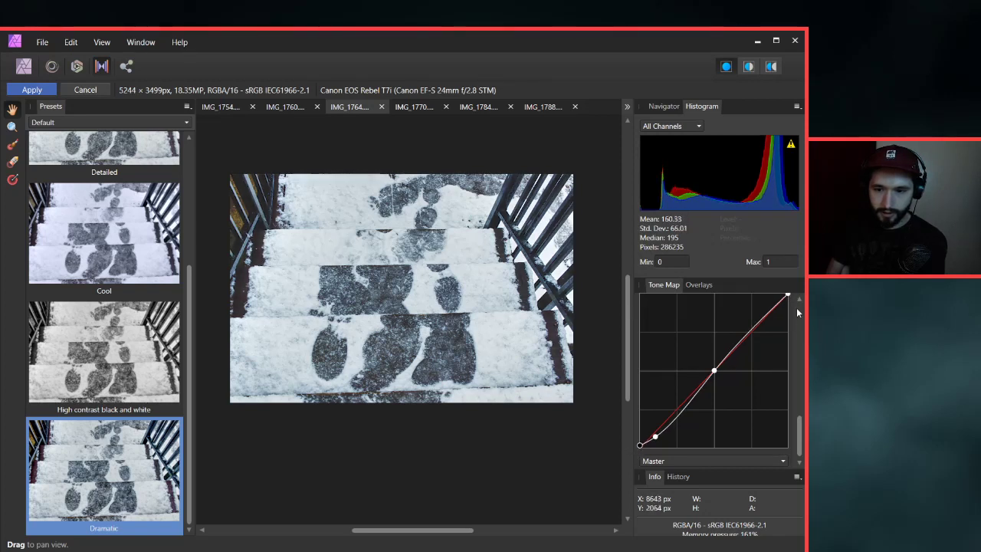
Lower the white end of the master curve and shift its midpoint slightly toward the highlights to darken the midtones.
scroll(796, 307, "up", 1)
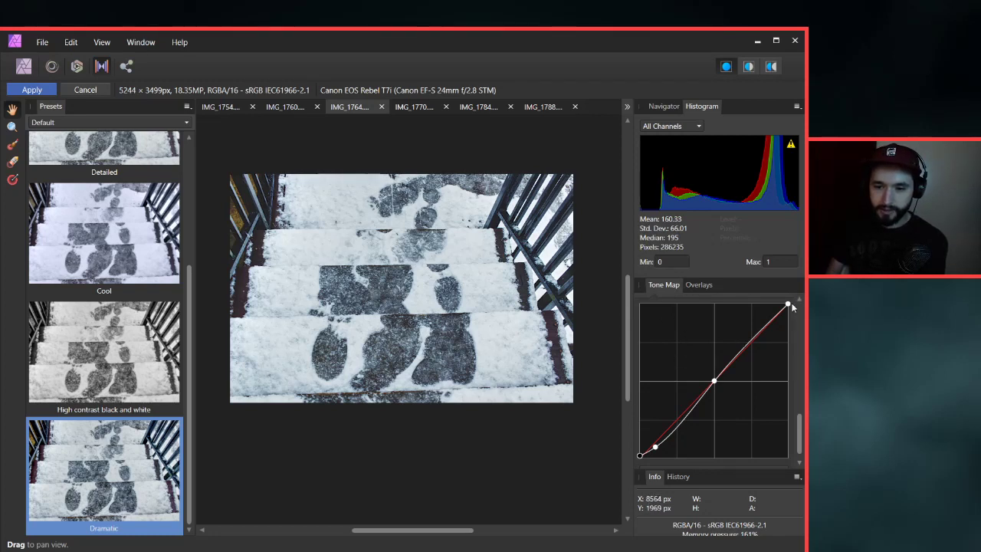
mouse_move(788, 307)
left_mouse_down()
mouse_move(799, 342)
mouse_move(797, 311)
mouse_move(798, 322)
left_mouse_up()
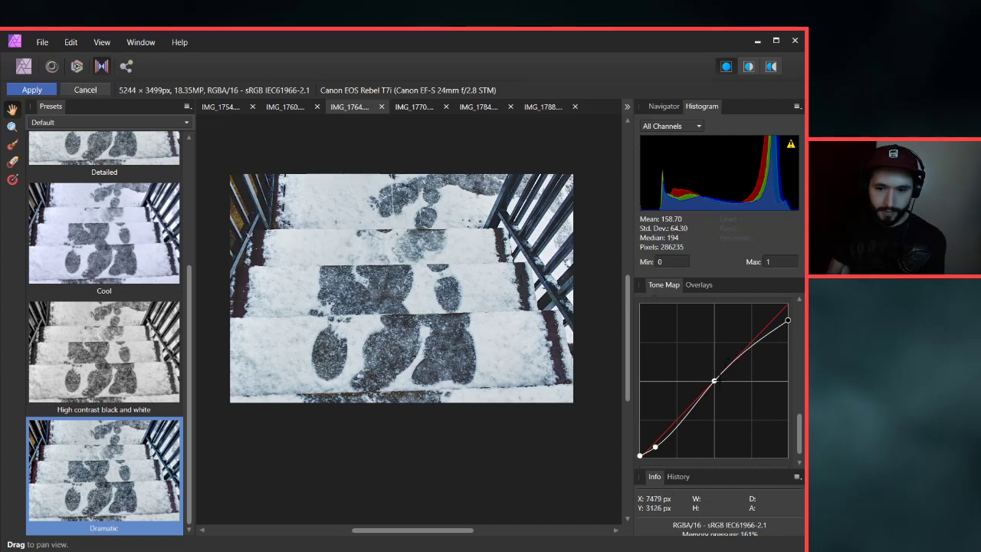
mouse_move(714, 380)
left_mouse_down()
mouse_move(703, 379)
mouse_move(720, 385)
left_mouse_up()
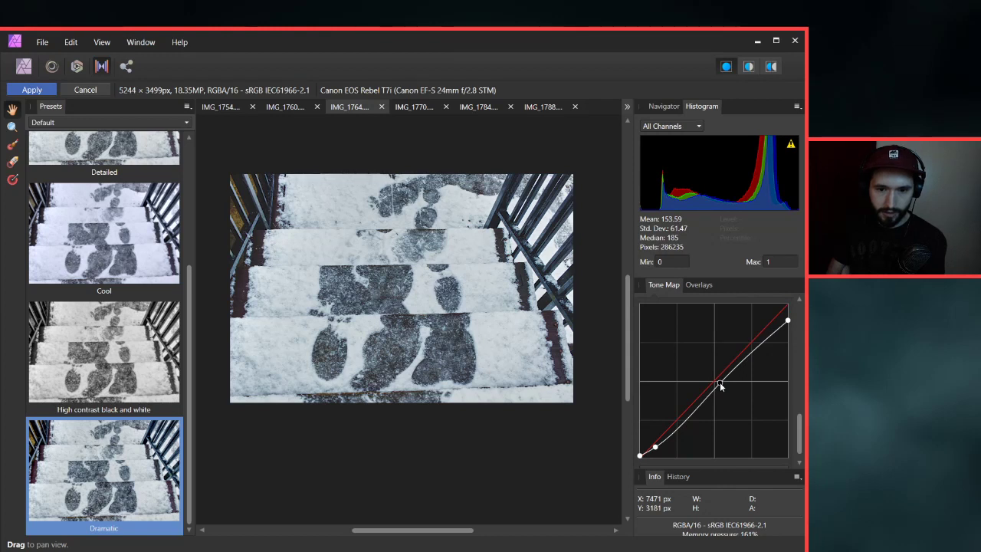
left_click_drag(719, 382, 718, 379)
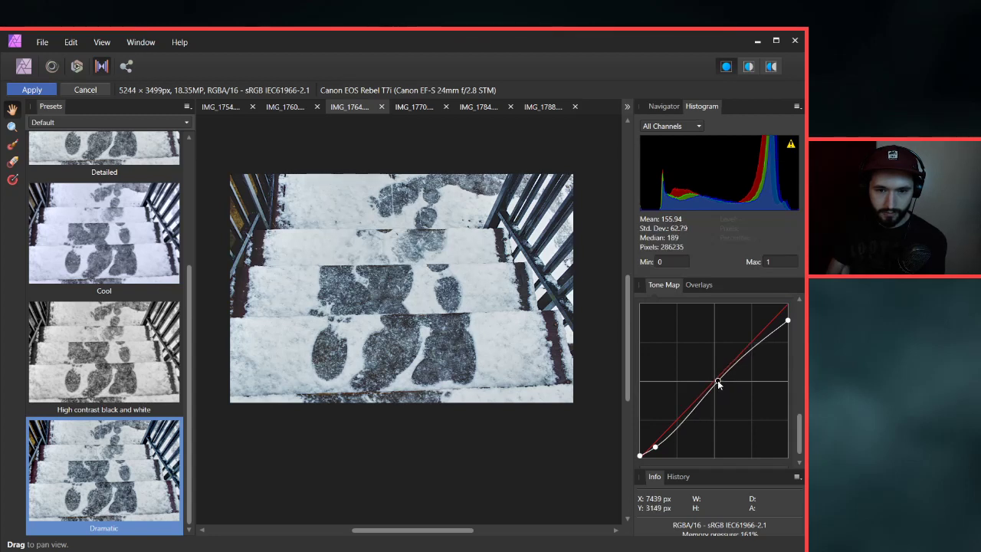
Apply the tone map to IMG_1764 and compare the result with the image before tone mapping.
left_click(23, 91)
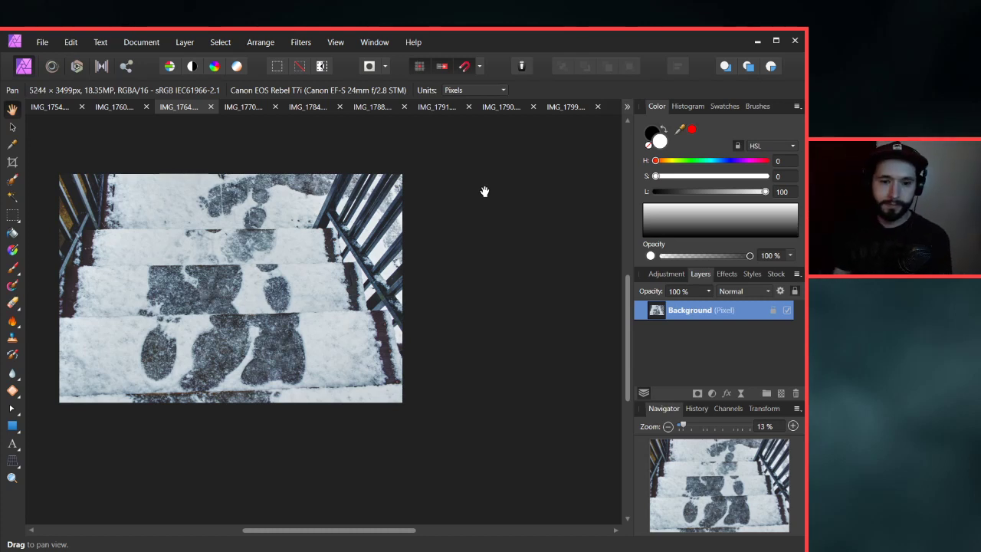
left_click_drag(263, 243, 390, 239)
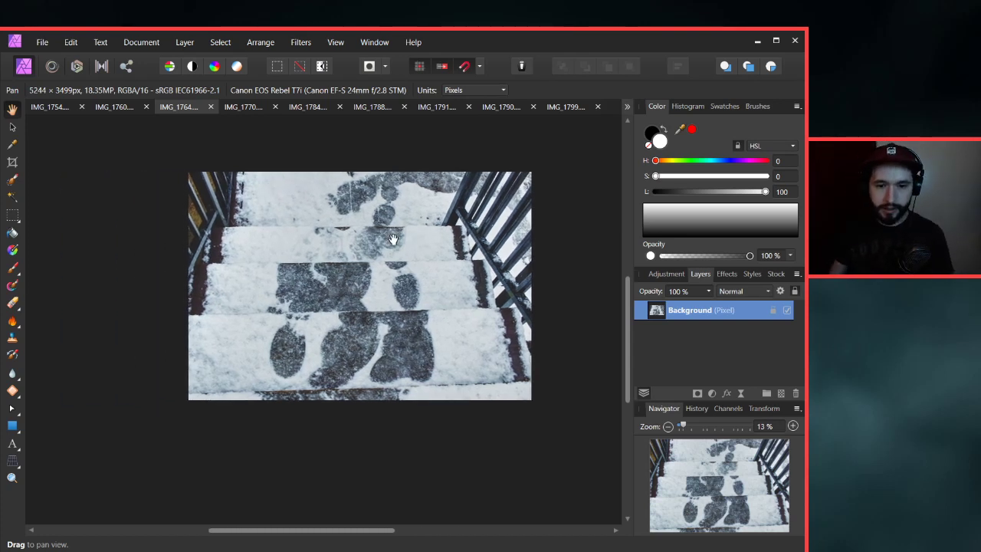
key("ctrl+shift+w")
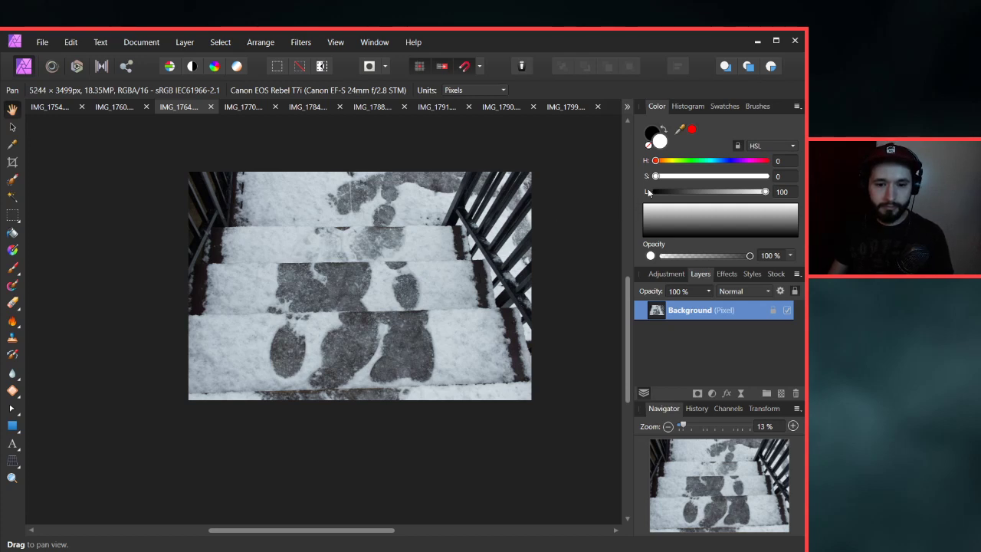
key("ctrl+z")
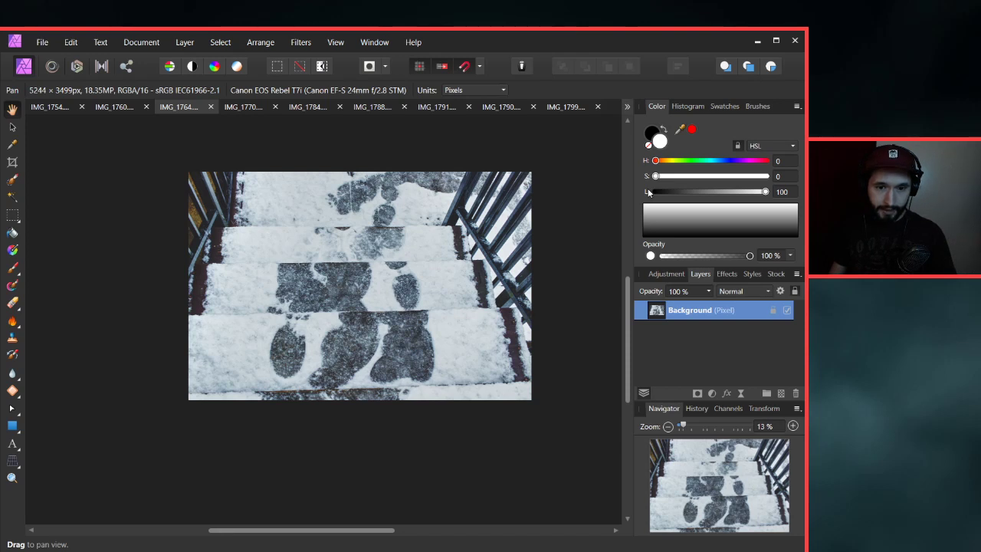
Export the photo as a JPEG named IMG_1764 at quality 85 and 5244 × 3499 px into the Fix folder.
left_click(43, 42)
left_click(70, 319)
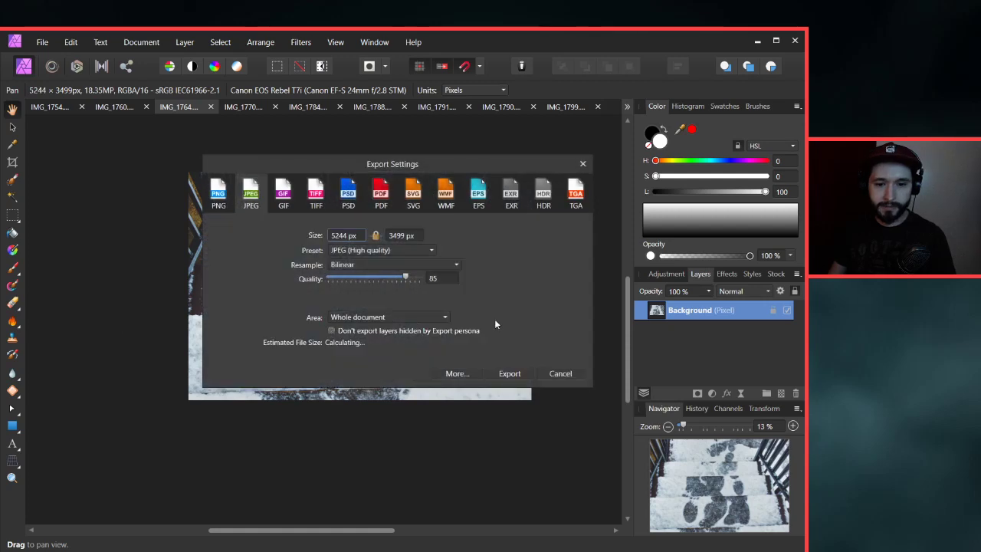
left_click(509, 373)
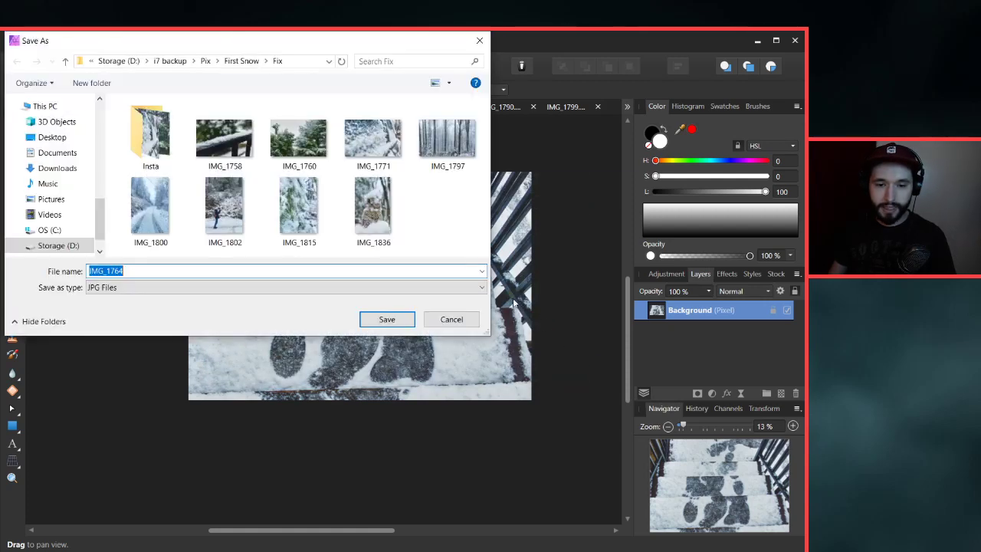
left_click(386, 319)
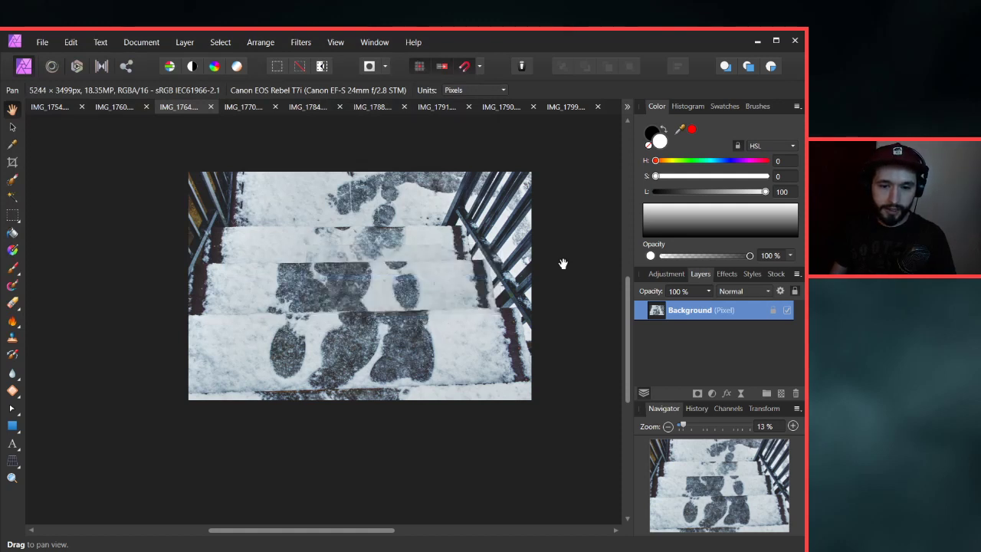
Switch to the RAW photo IMG_1770 and raise its exposure to 1.386.
left_click(243, 107)
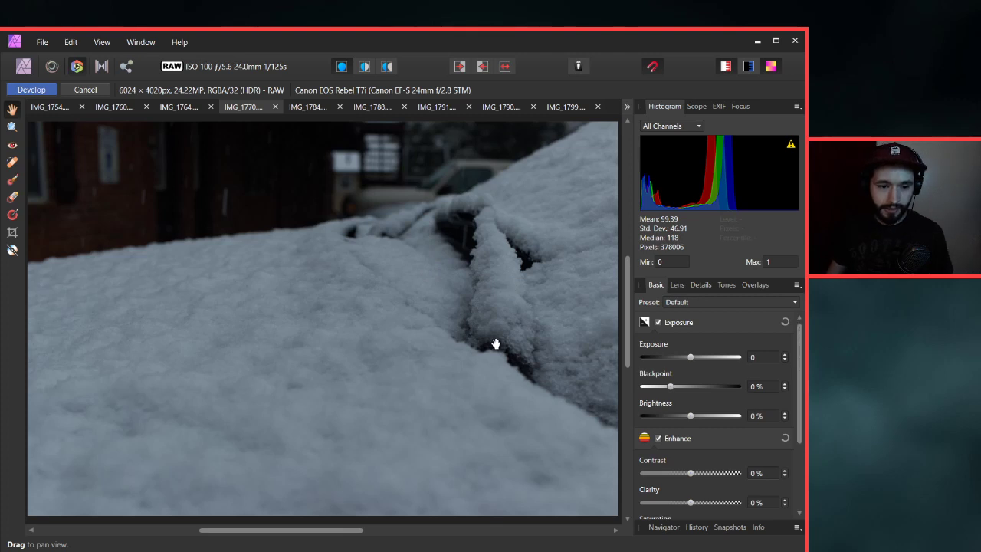
scroll(470, 325, "down", 2)
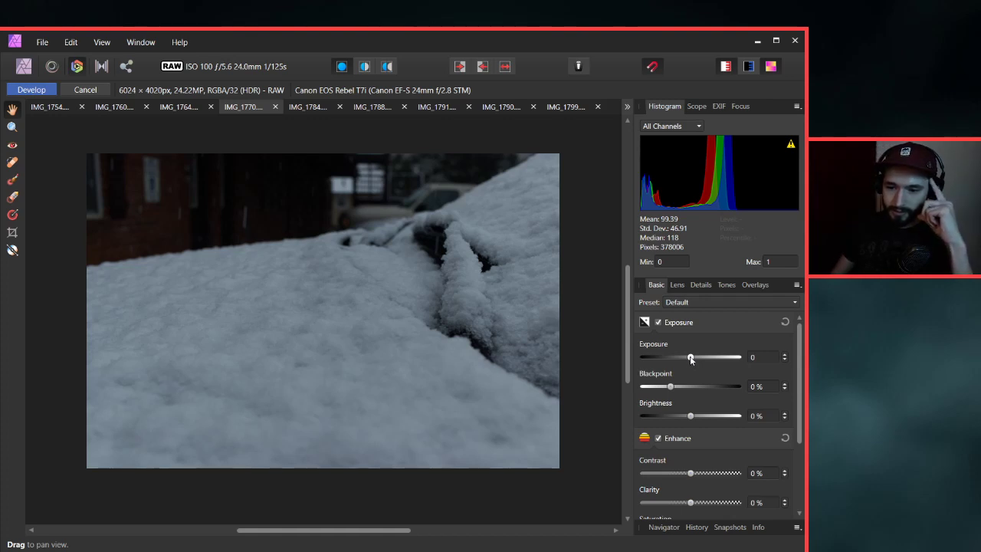
left_click_drag(691, 359, 705, 360)
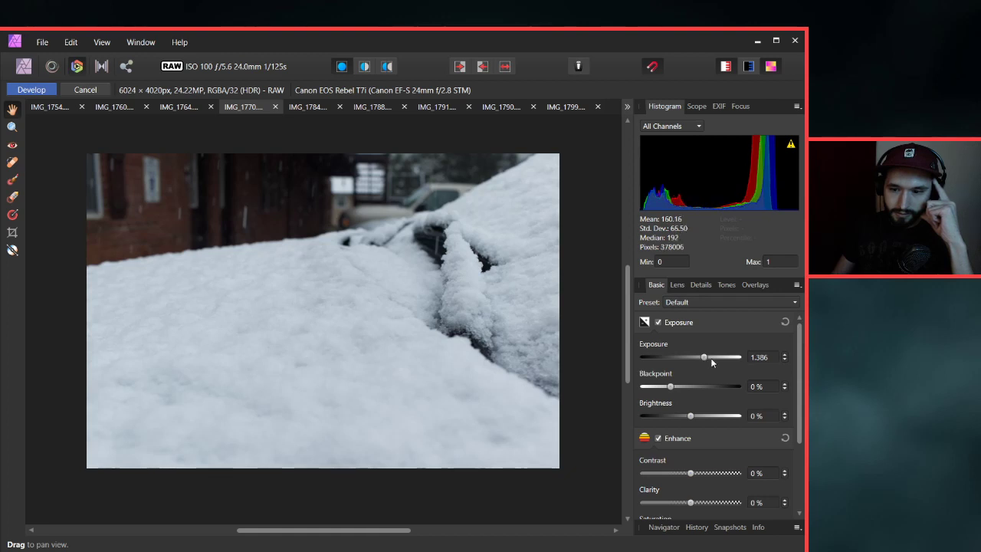
Try exposure values of 1.2, 1.25 and 1.21 on IMG_1770.
left_click(758, 357)
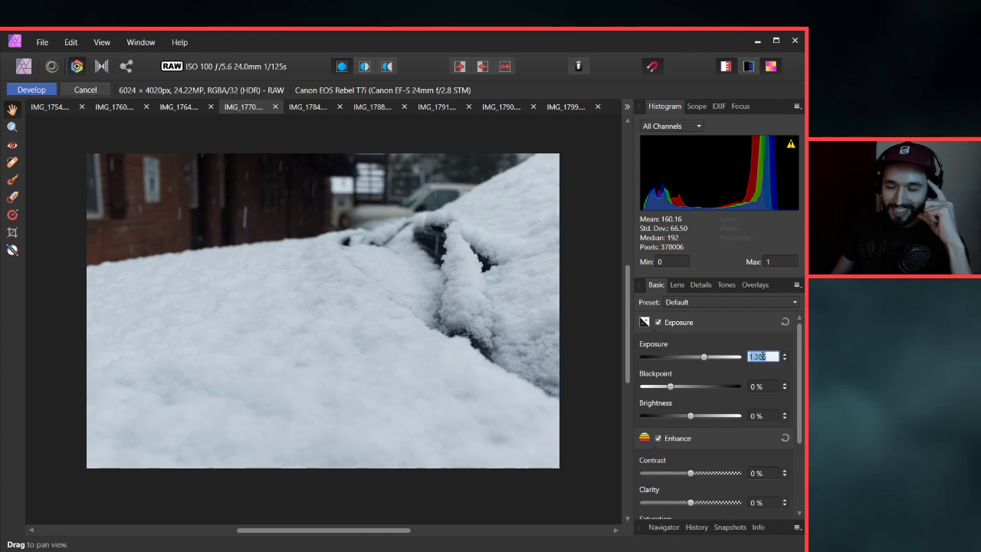
type("1.2")
key("Return")
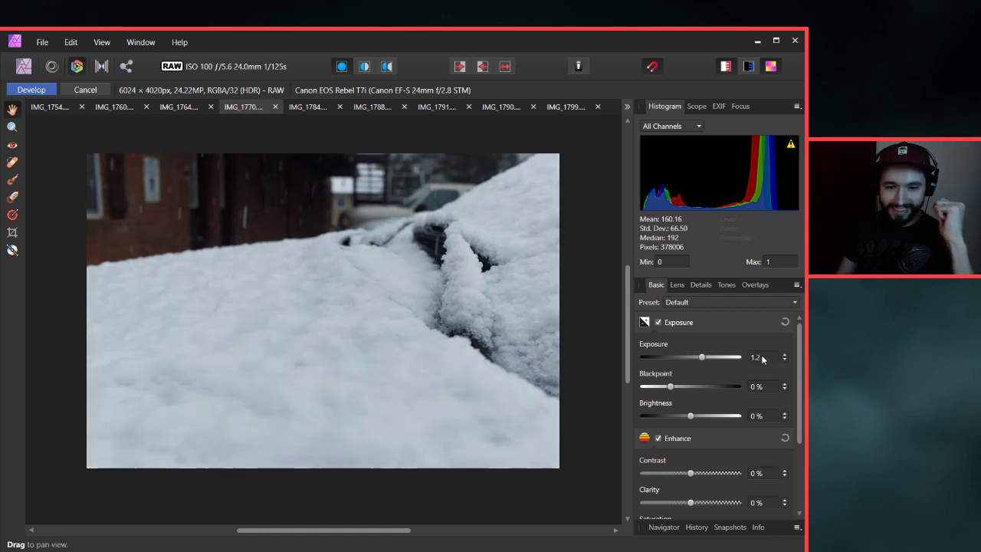
left_click(762, 357)
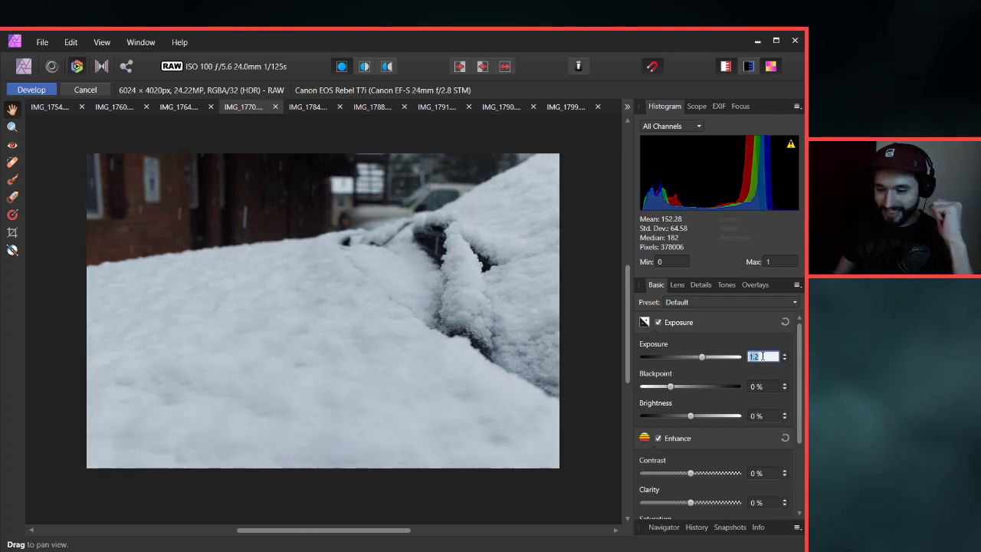
type("1.25")
key("Return")
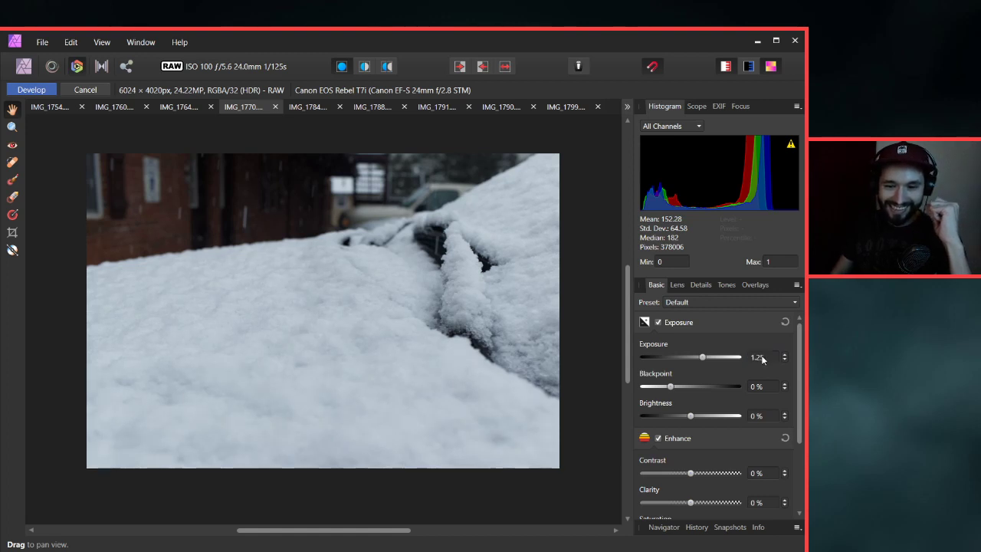
left_click(761, 358)
type("1.2")
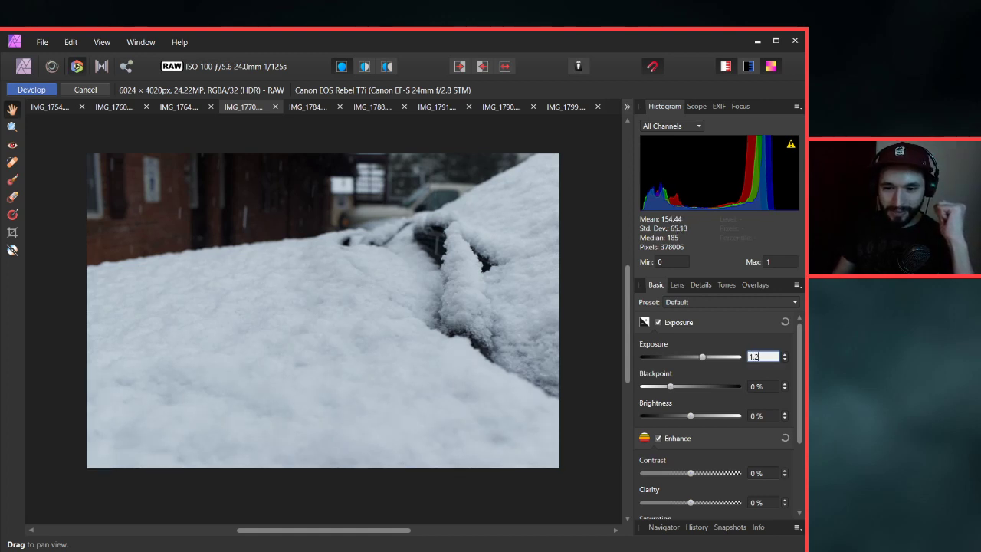
key("Return")
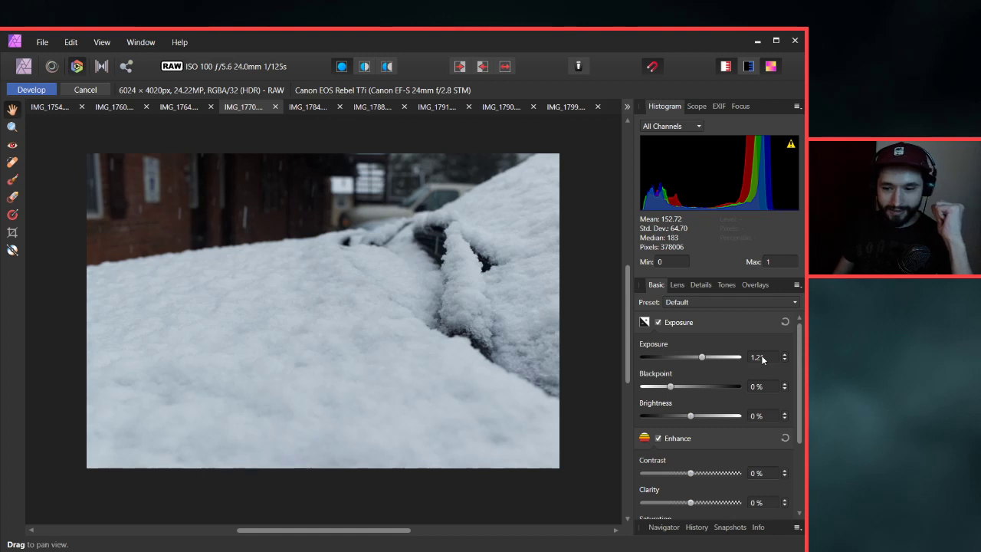
Set the exposure of IMG_1770 to 1.22 and develop the photo.
left_click(762, 357)
type("1.22")
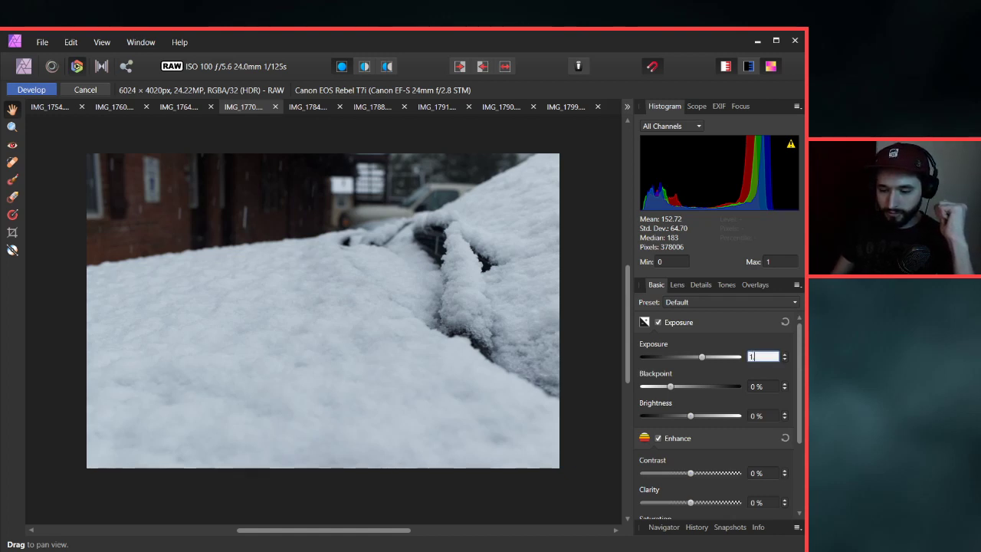
key("Return")
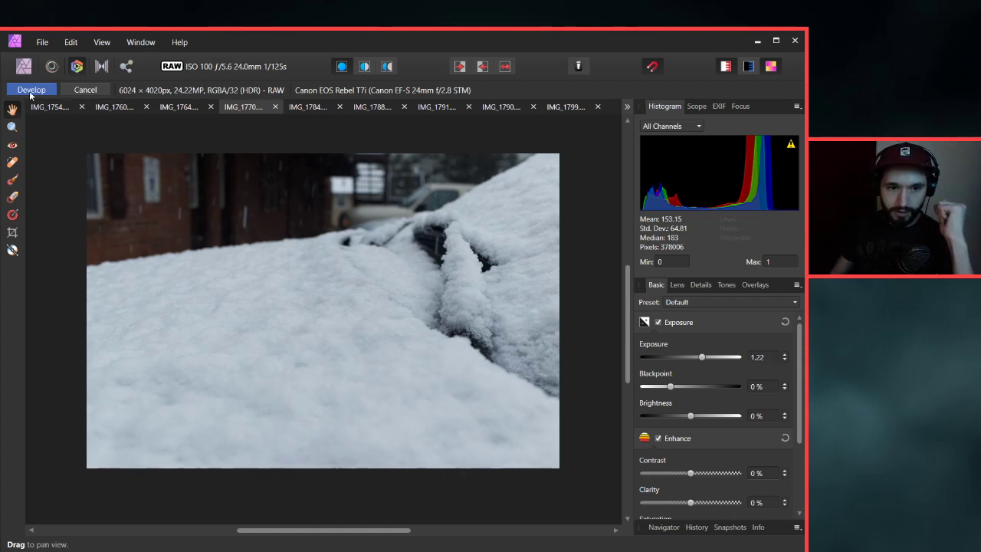
left_click(31, 91)
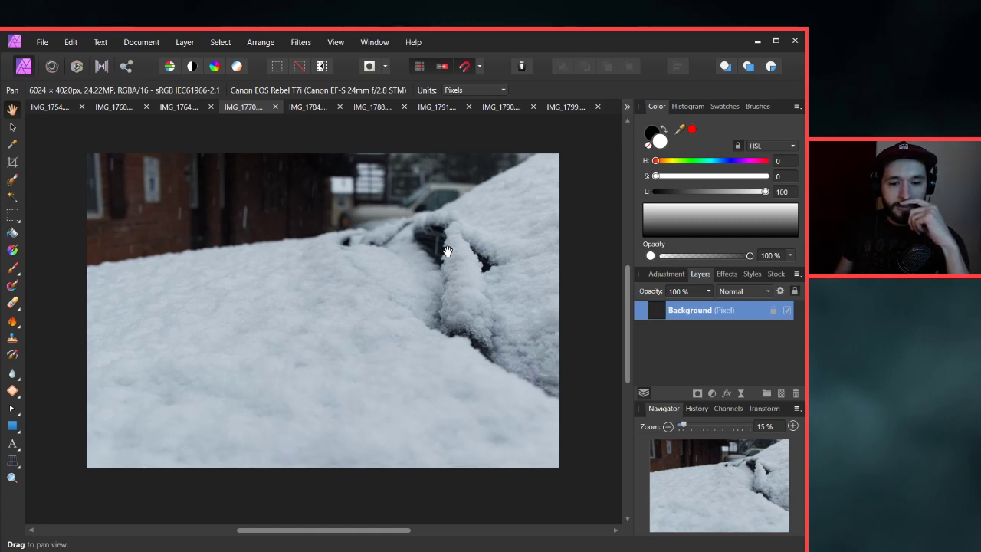
Start tone mapping IMG_1770 and apply the Dramatic preset.
left_click(101, 66)
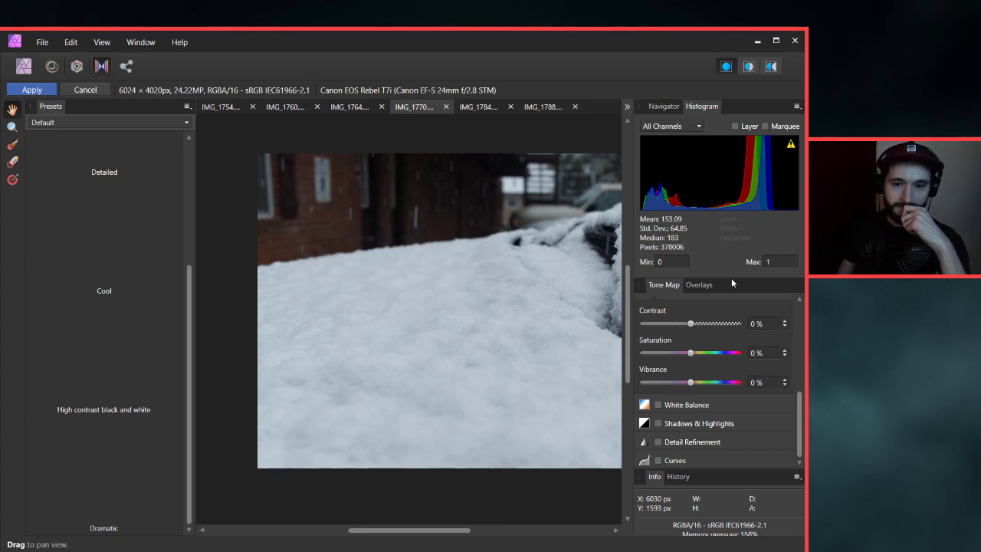
scroll(562, 291, "down", 1)
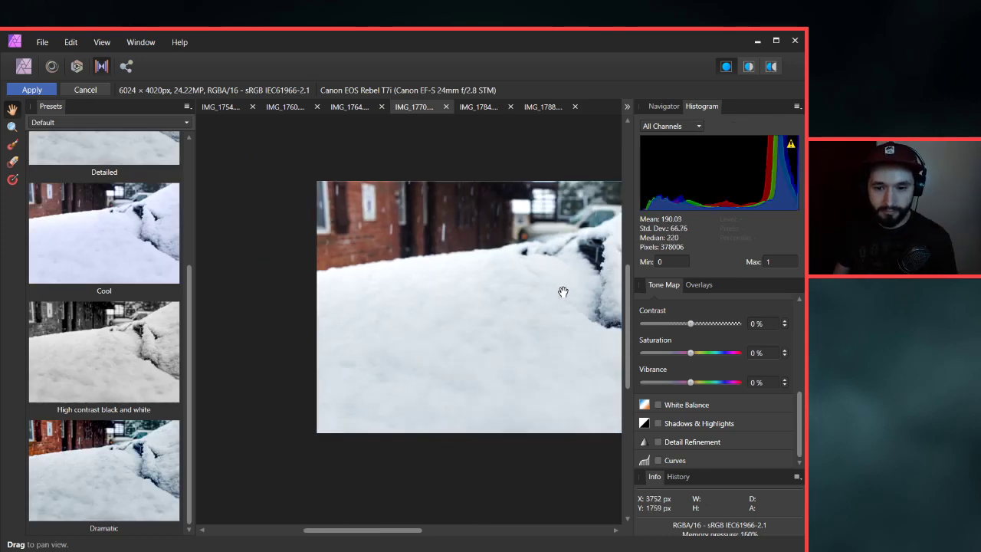
left_click_drag(563, 291, 451, 274)
scroll(451, 274, "down", 1)
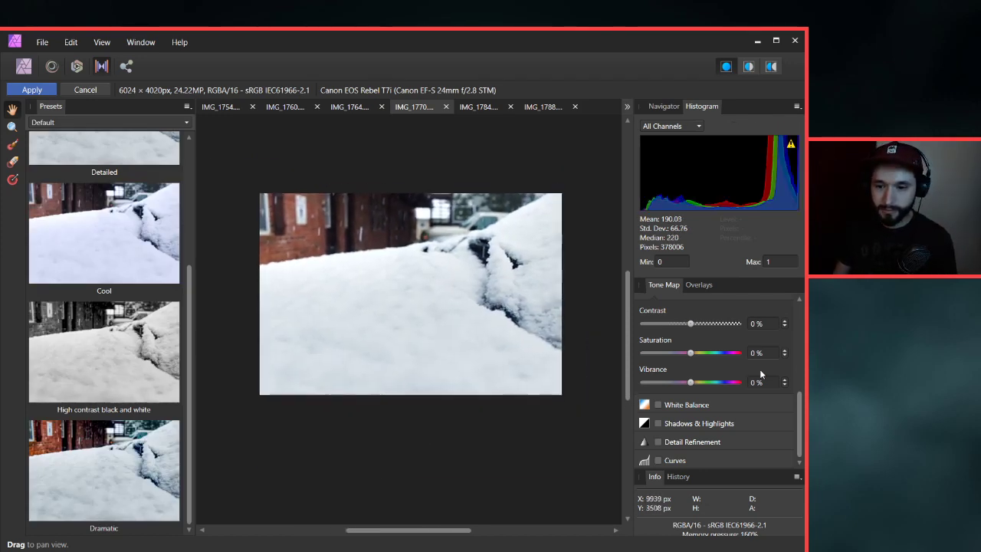
scroll(760, 368, "up", 6)
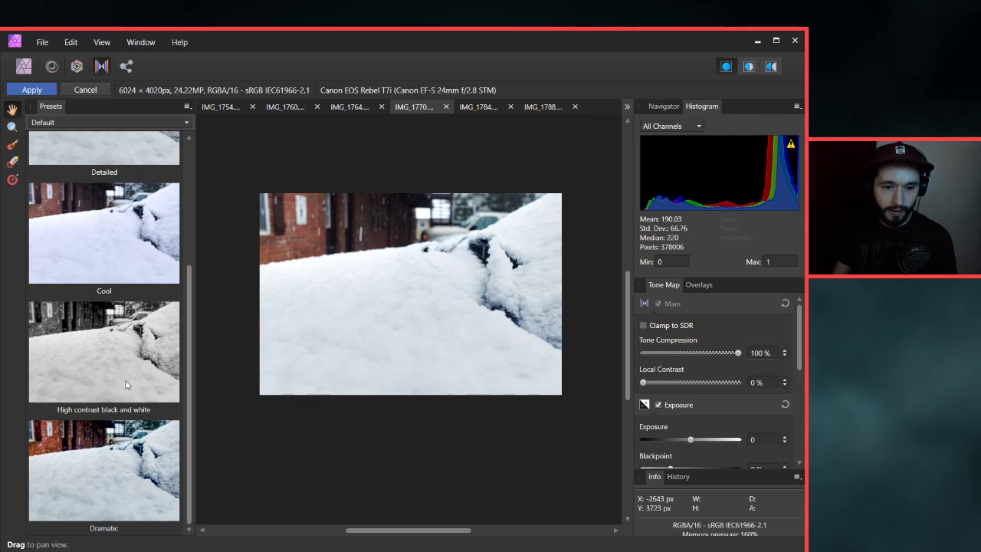
left_click(110, 453)
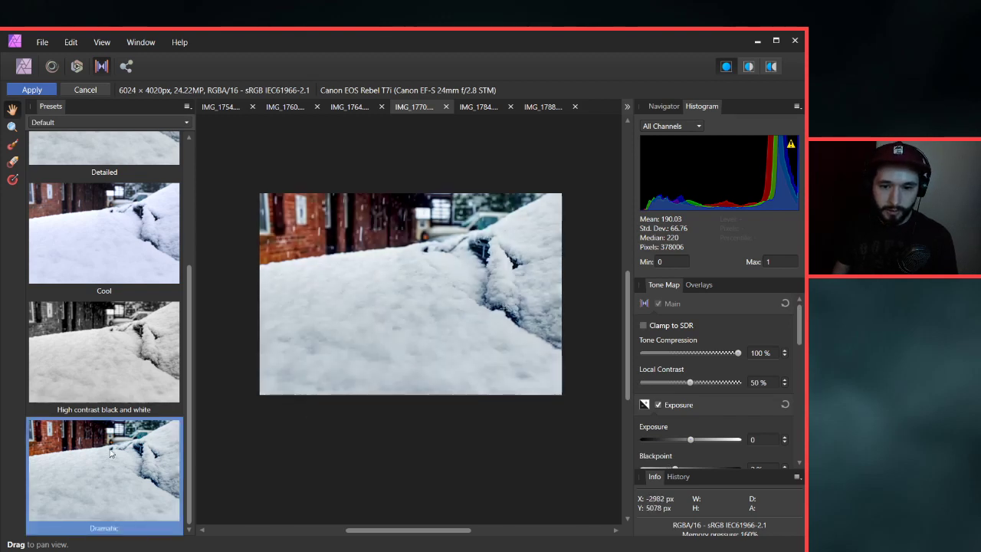
mouse_move(452, 334)
left_mouse_down()
mouse_move(437, 345)
mouse_move(452, 347)
left_mouse_up()
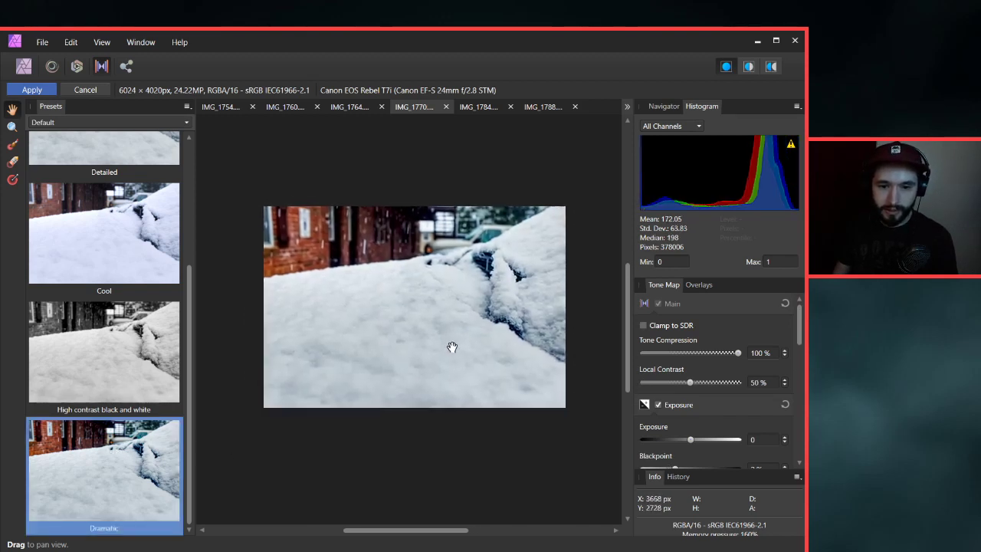
Set the tone compression of IMG_1770 to 75%.
scroll(452, 347, "up", 1)
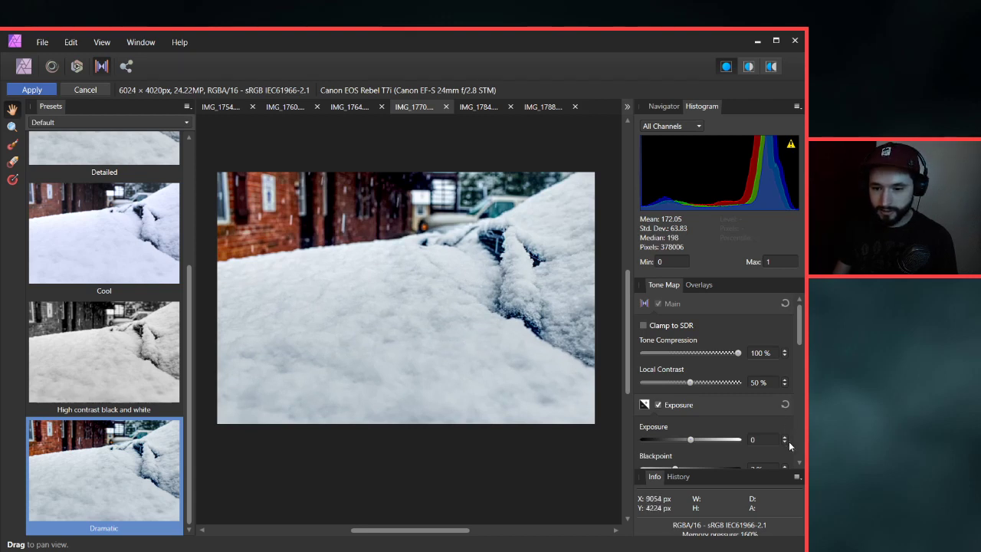
scroll(787, 442, "down", 1)
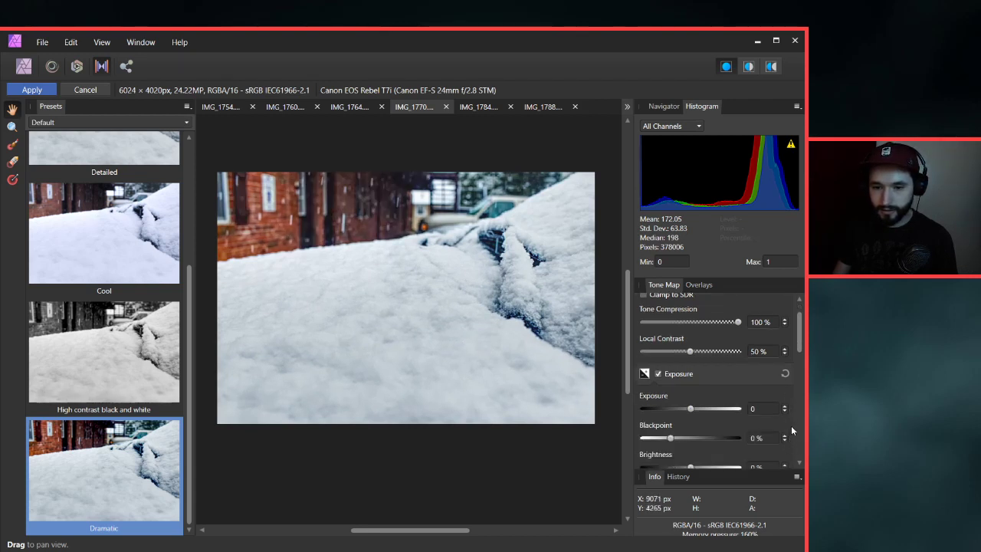
scroll(787, 430, "up", 1)
left_click_drag(738, 353, 709, 352)
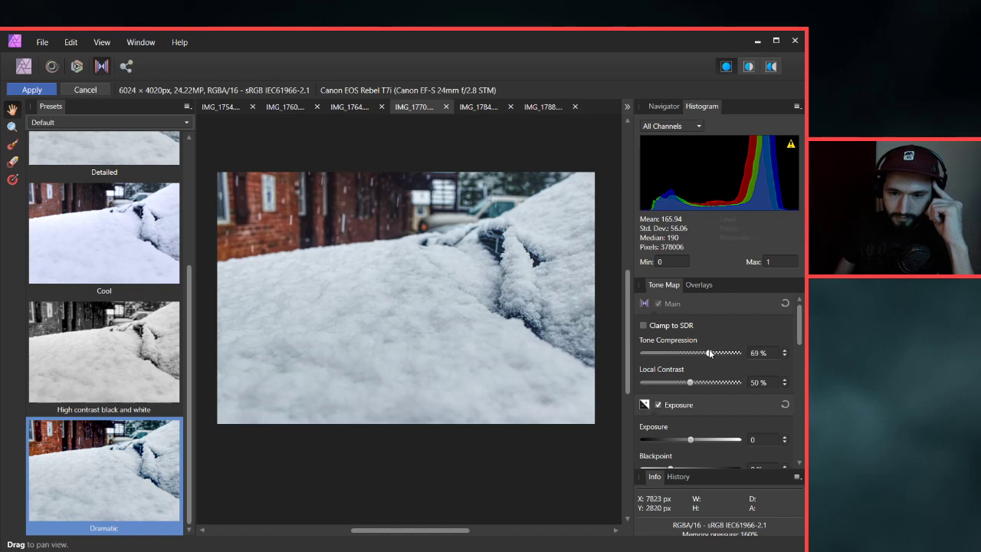
left_click(784, 351)
left_click(784, 350)
left_click(784, 351)
left_click(784, 350)
left_click(784, 350)
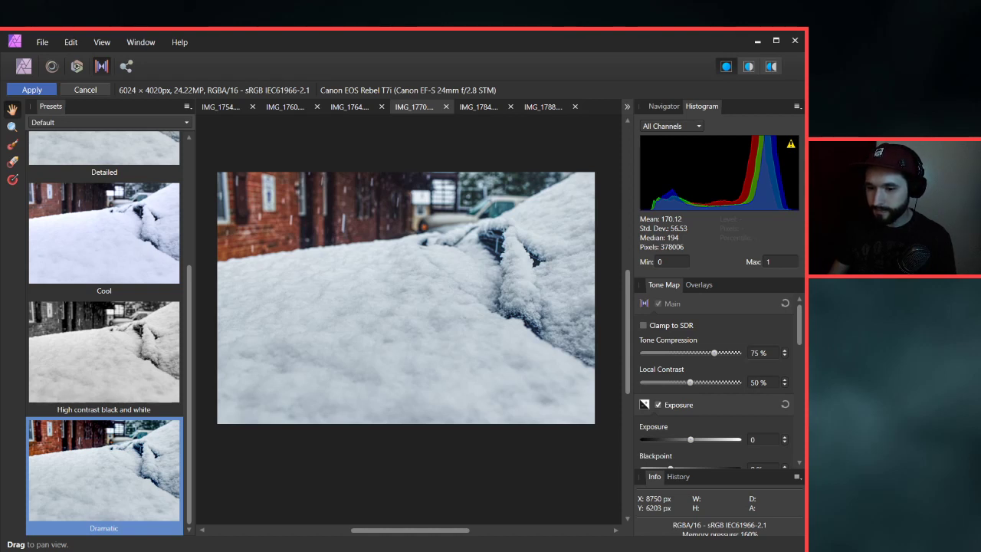
Switch to OBS, lower the Desktop Audio volume to -12.5 dB, and return to Affinity Photo.
key("alt+Tab")
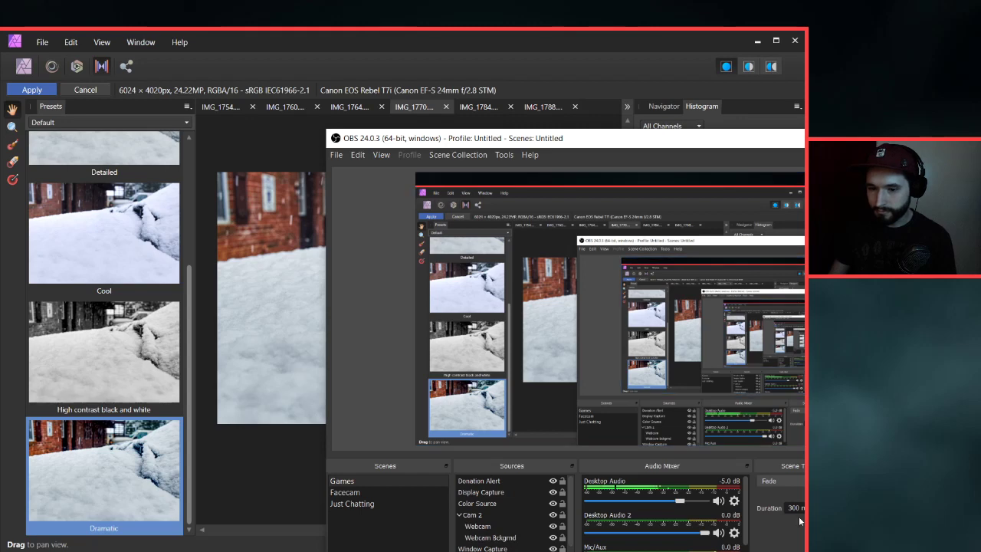
left_click(364, 492)
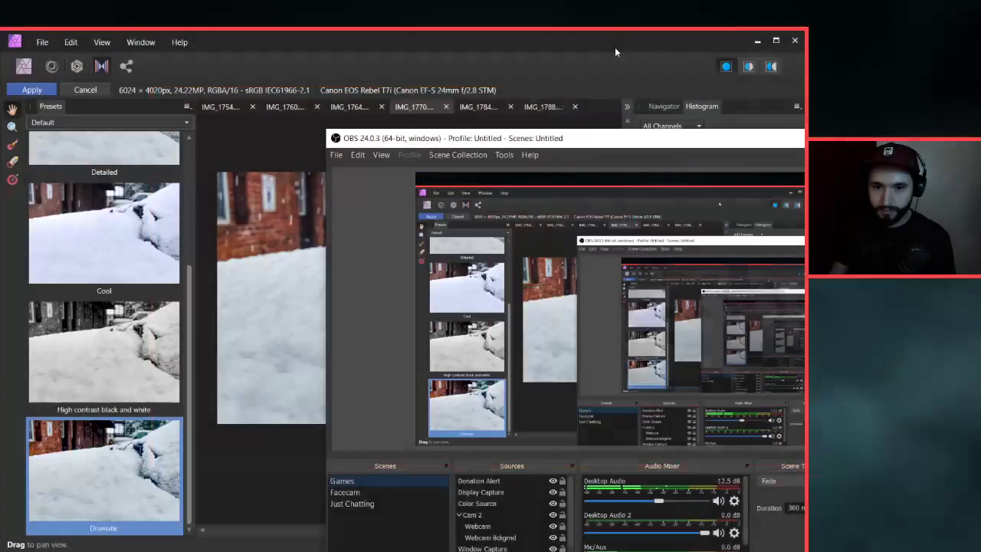
left_click(593, 66)
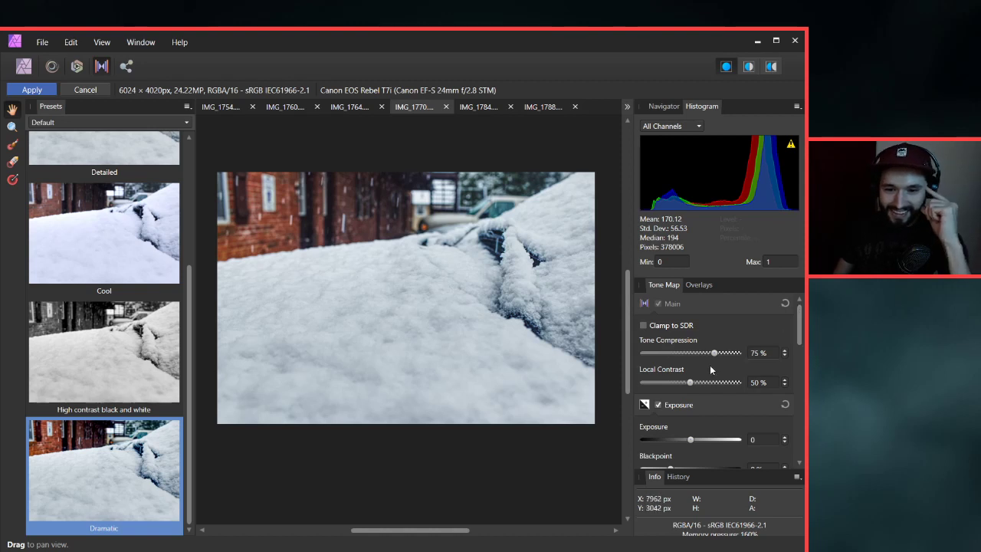
Try local contrast values of 37%, 40% and 38% on the snowy car photo.
mouse_move(690, 381)
left_mouse_down()
mouse_move(633, 381)
mouse_move(679, 383)
left_mouse_up()
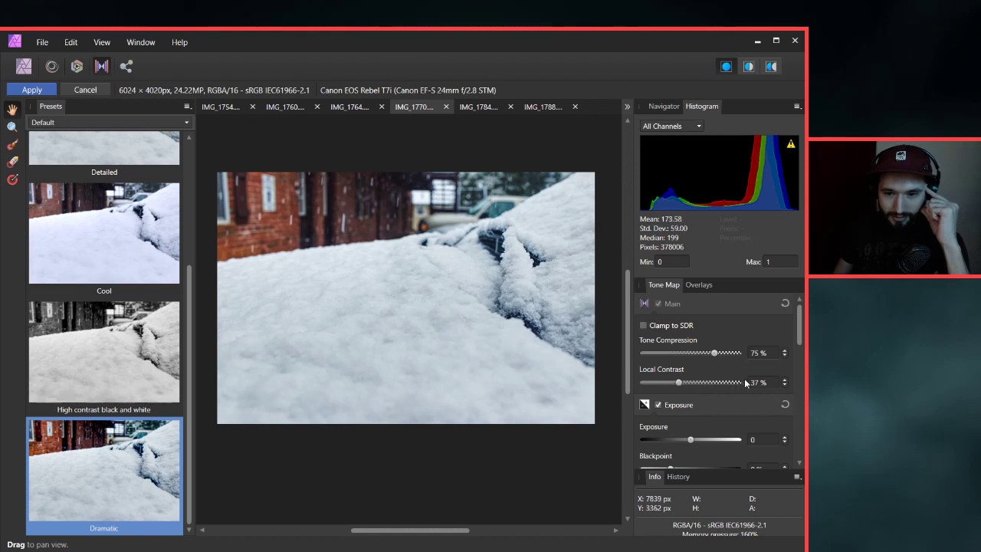
double_click(784, 385)
triple_click(785, 380)
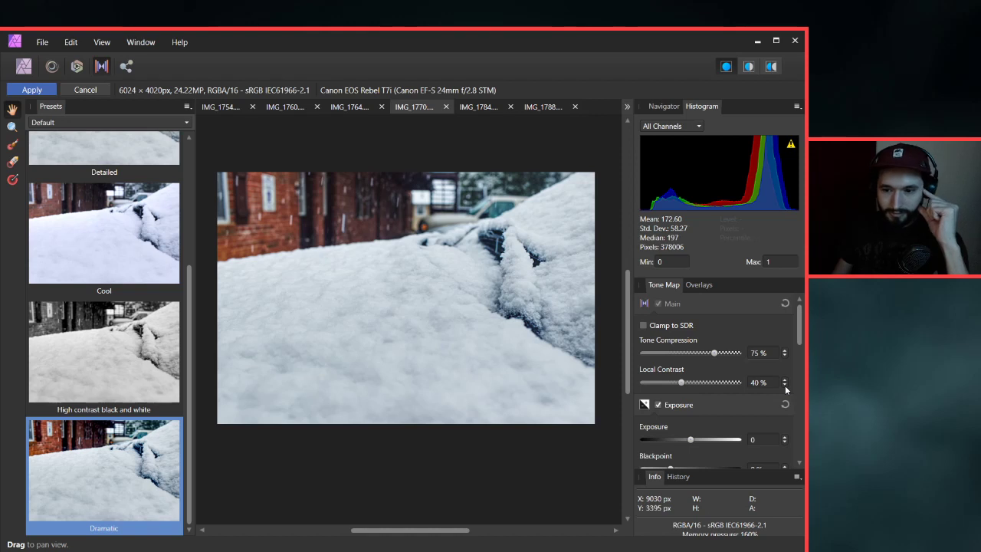
triple_click(785, 384)
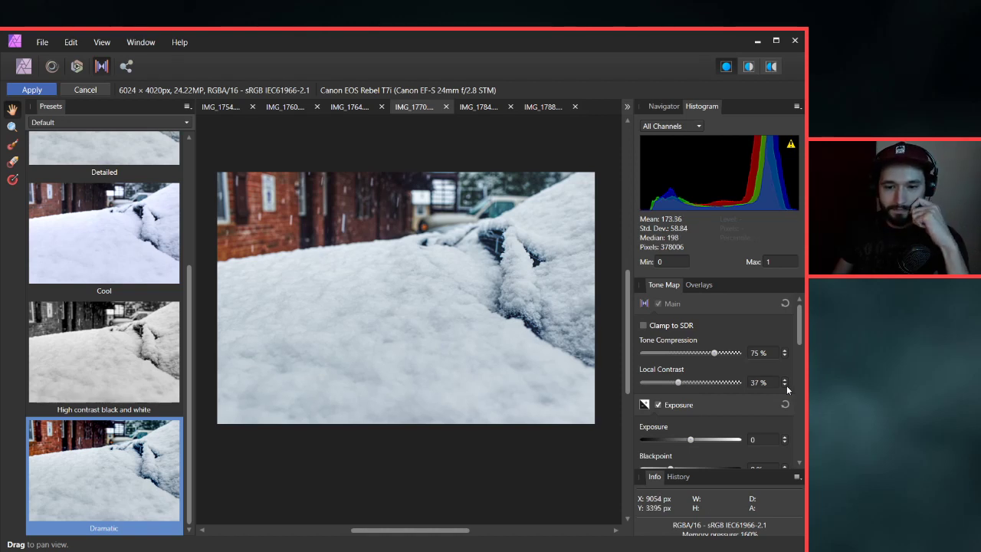
left_click(784, 380)
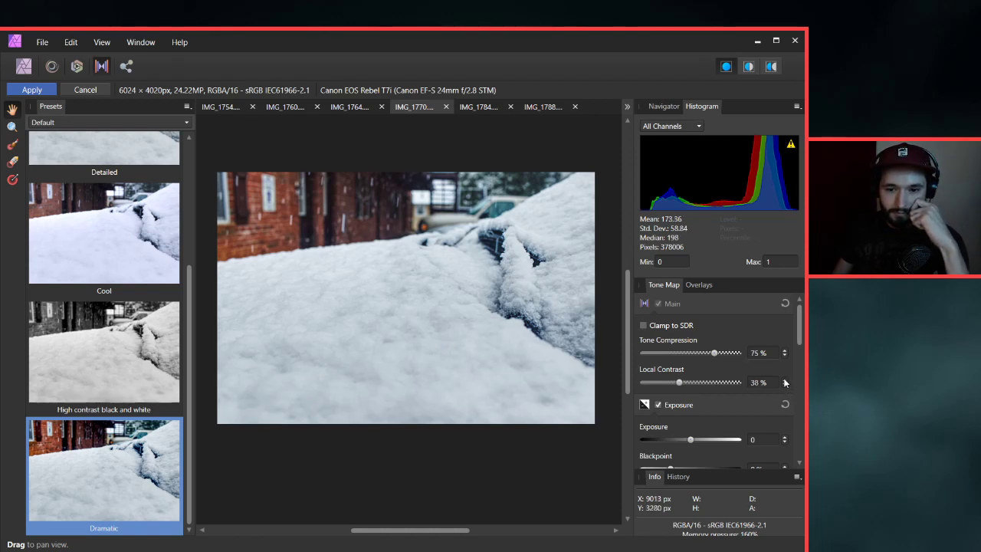
Compare local contrast values between 30% and 32%, and settle on 30%.
left_click(784, 386)
triple_click(784, 386)
left_click(784, 386)
left_click(784, 387)
left_click(784, 387)
left_click(784, 387)
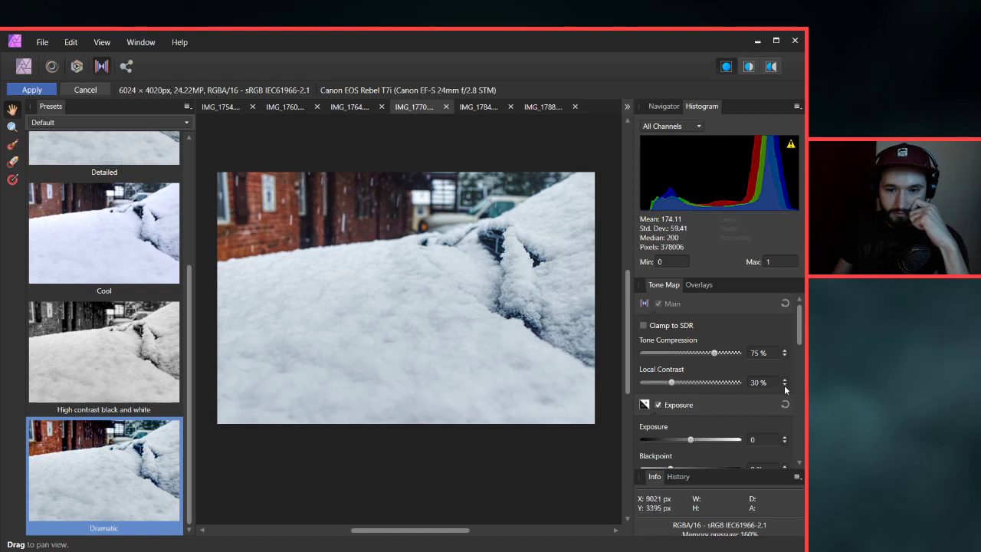
left_click(784, 380)
left_click(784, 380)
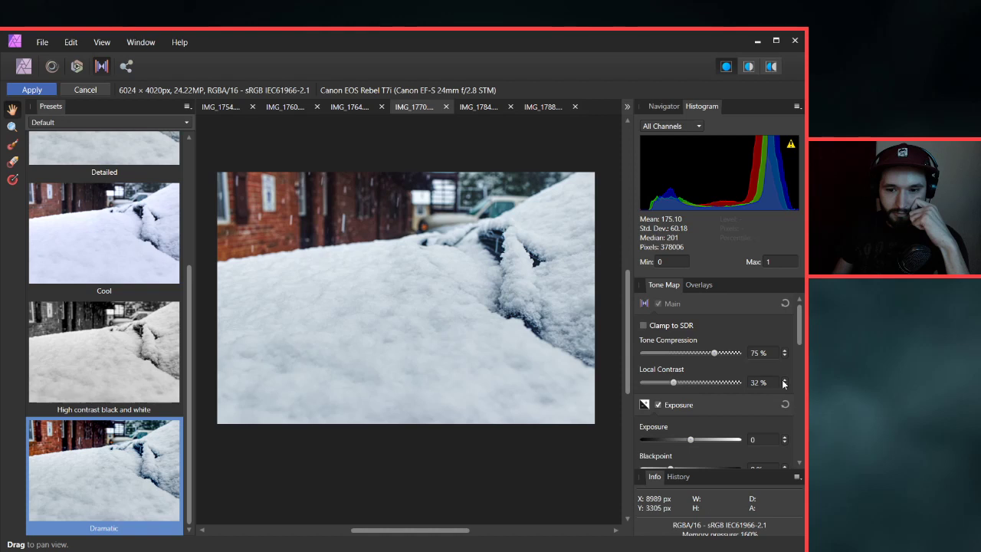
left_click(784, 387)
left_click(784, 387)
left_click(785, 380)
left_click(785, 380)
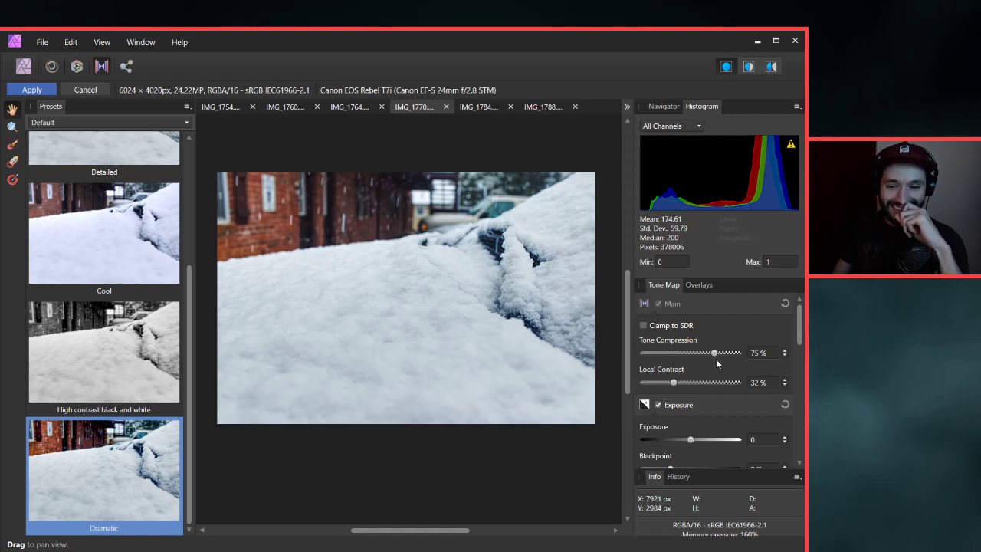
left_click(784, 386)
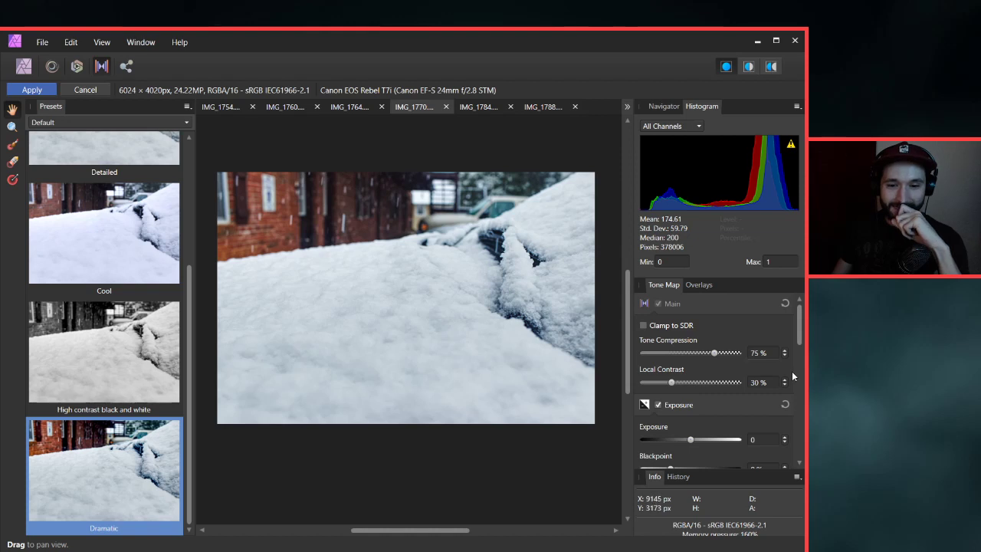
left_click(786, 380)
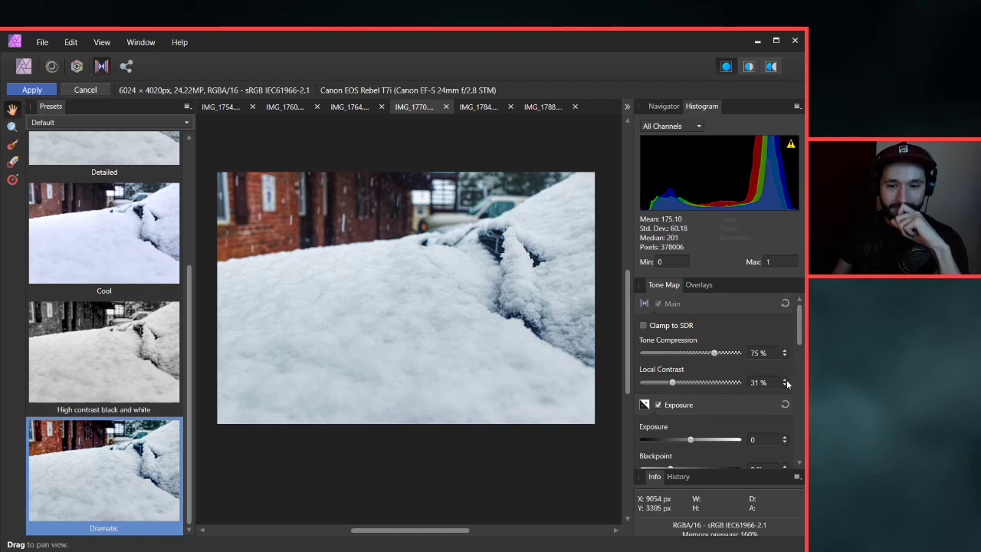
left_click(784, 388)
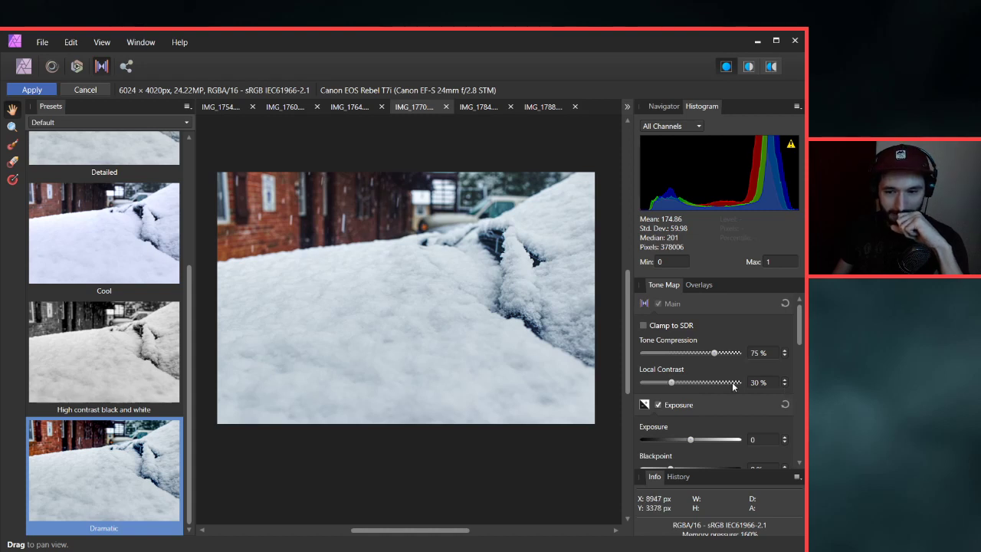
mouse_move(675, 382)
left_mouse_down()
mouse_move(691, 385)
mouse_move(646, 391)
mouse_move(669, 390)
left_mouse_up()
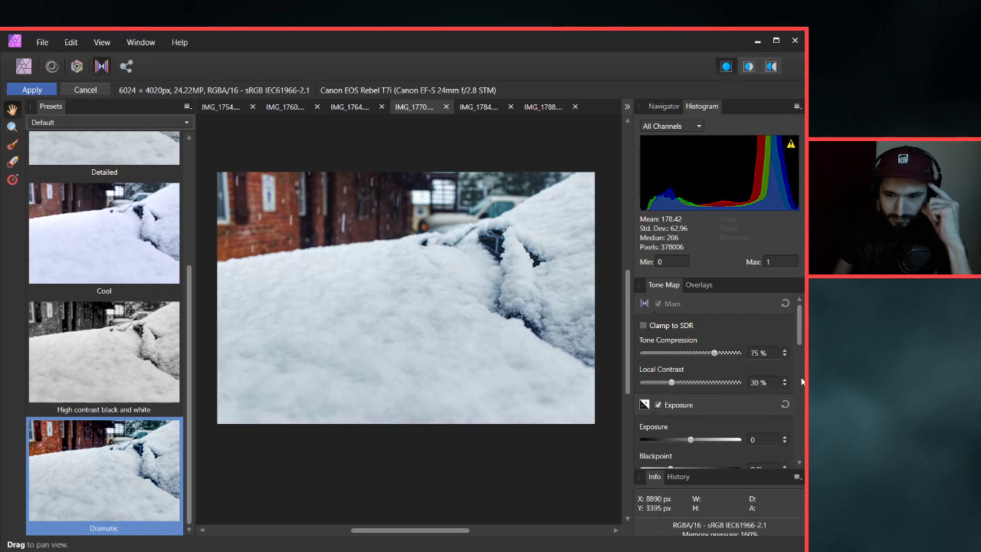
In the Enhance settings, try different saturation values, settle on 30%, and raise the vibrance to 37%.
scroll(801, 375, "down", 2)
scroll(801, 375, "down", 2)
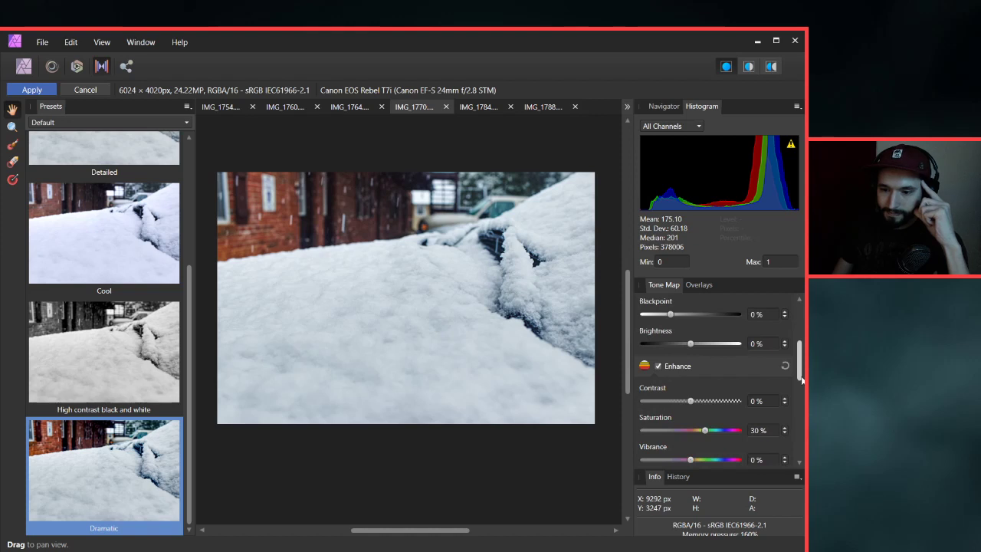
scroll(801, 379, "down", 2)
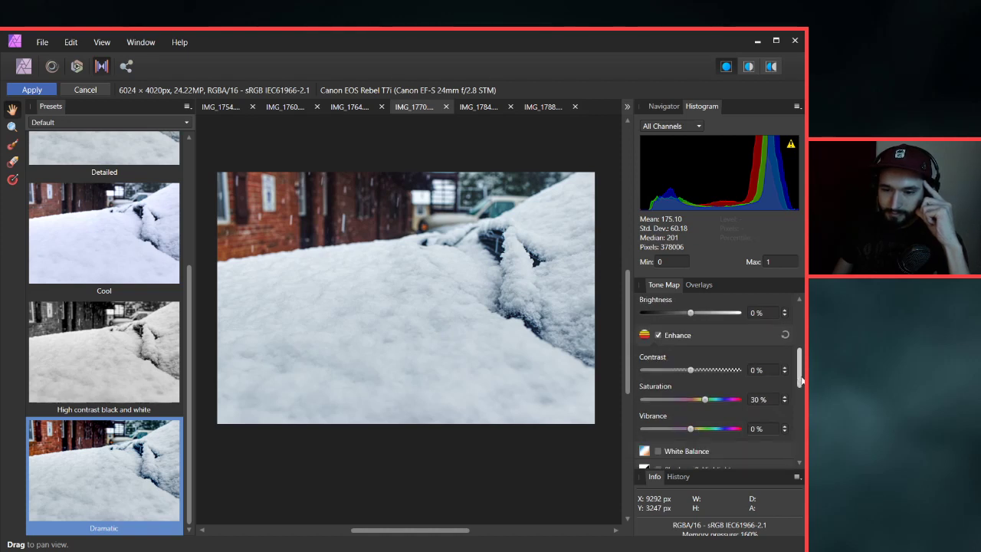
scroll(801, 379, "down", 2)
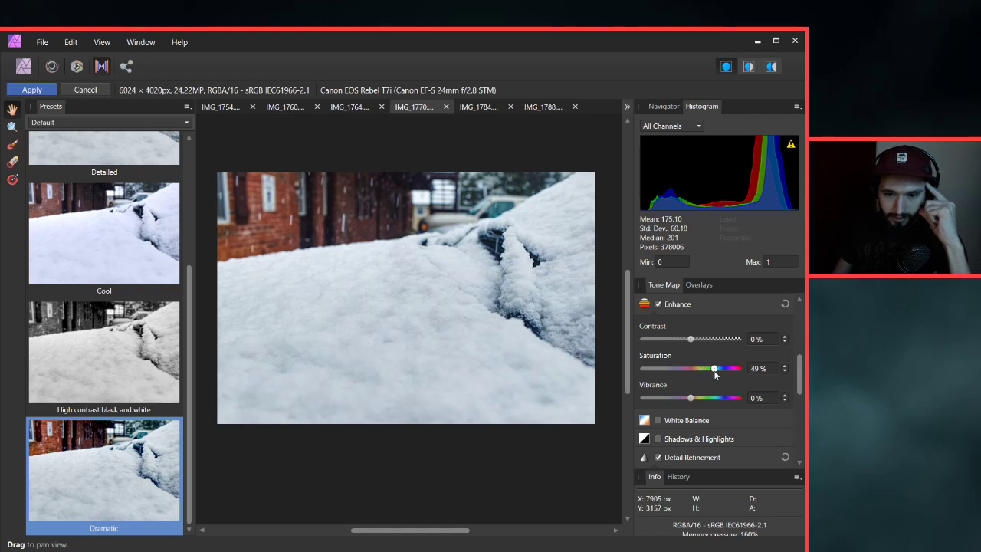
mouse_move(706, 370)
left_mouse_down()
mouse_move(602, 369)
mouse_move(703, 373)
left_mouse_up()
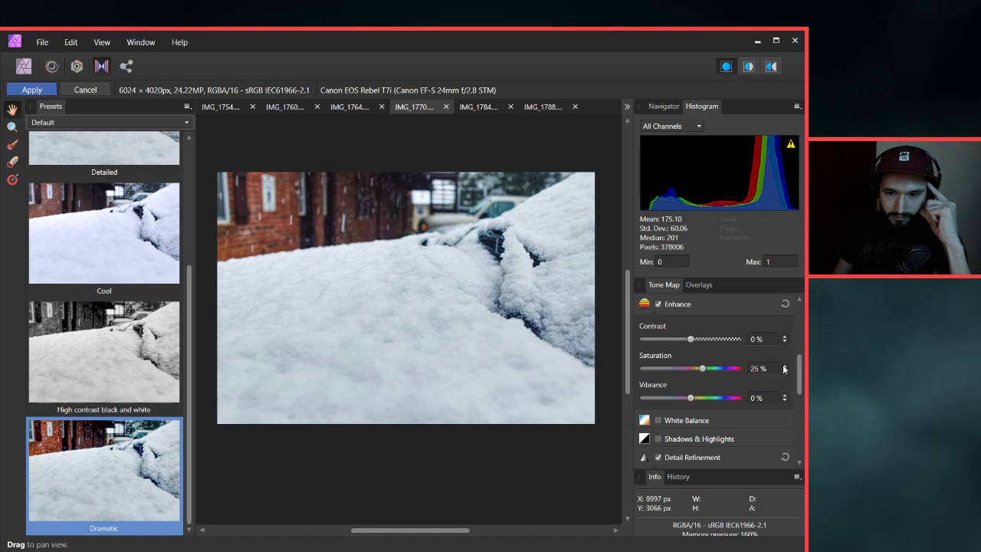
left_click_drag(784, 371, 784, 367)
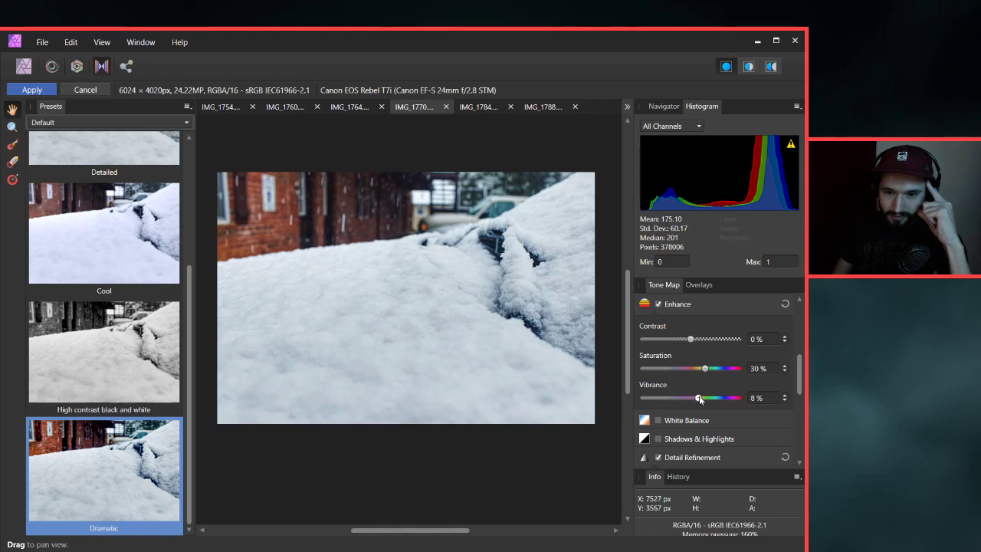
mouse_move(711, 399)
left_mouse_down()
mouse_move(685, 398)
mouse_move(727, 407)
left_mouse_up()
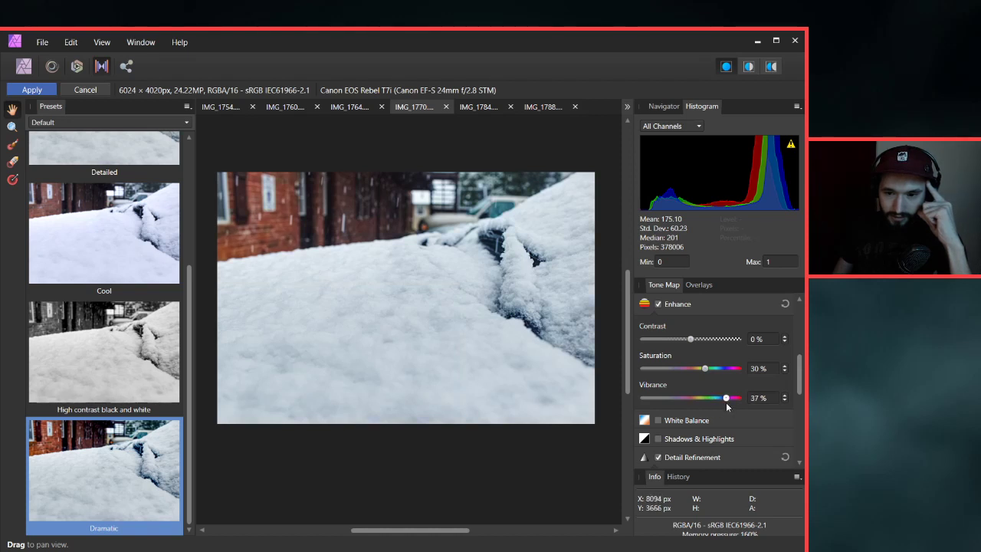
In the master tone curve, anchor the centre, add a point in the deep shadows, and slightly lift the black endpoint.
left_click(797, 416)
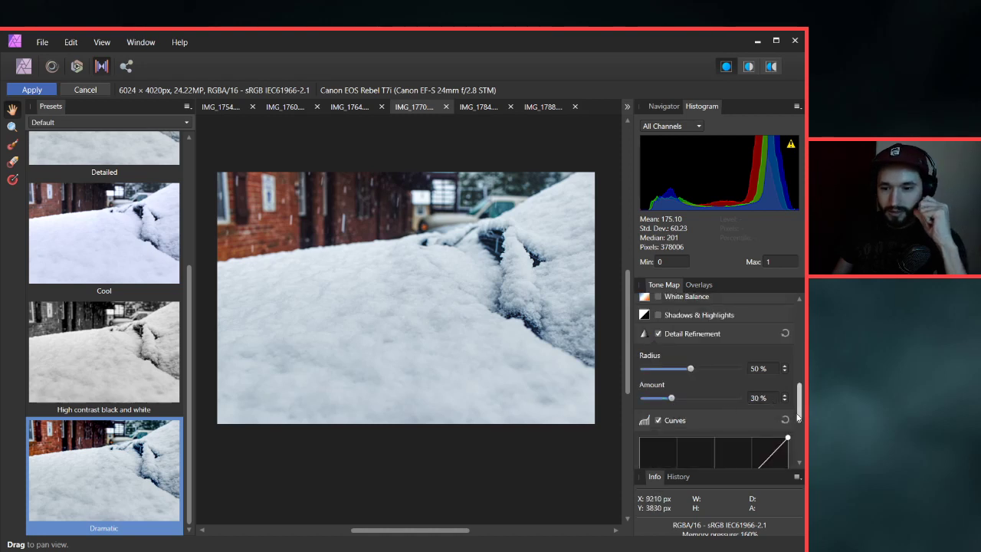
left_click(797, 416)
left_click(714, 370)
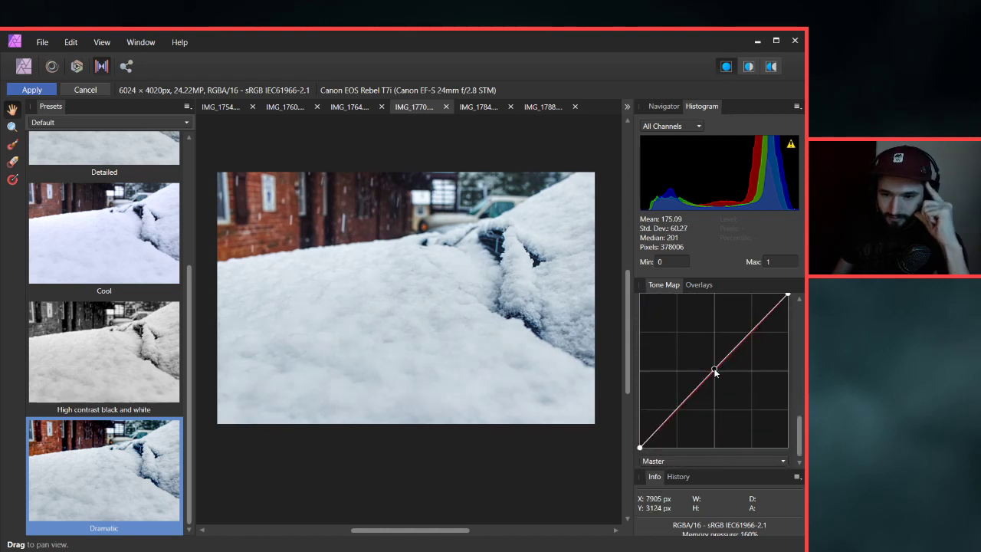
mouse_move(714, 371)
left_mouse_down()
mouse_move(710, 364)
mouse_move(714, 373)
left_mouse_up()
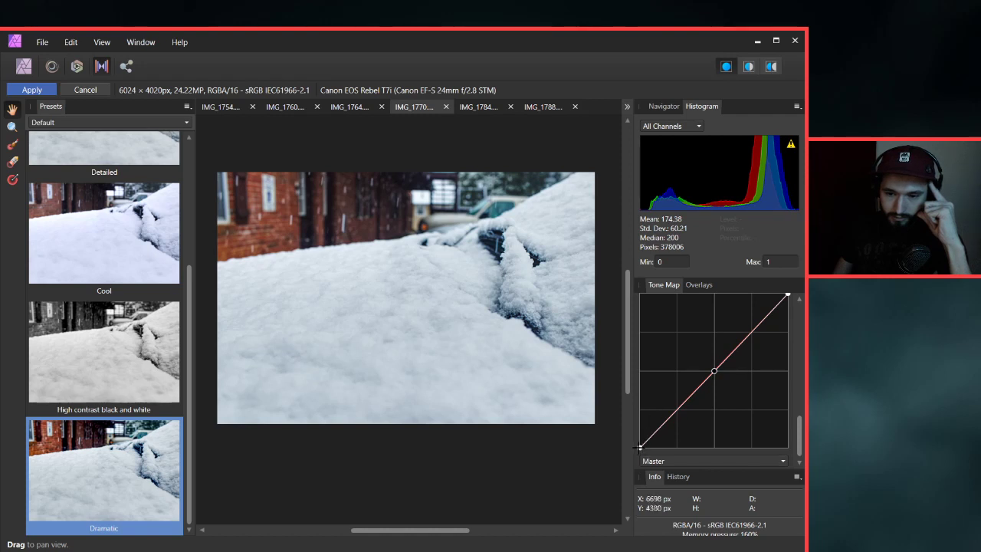
left_click_drag(640, 447, 654, 439)
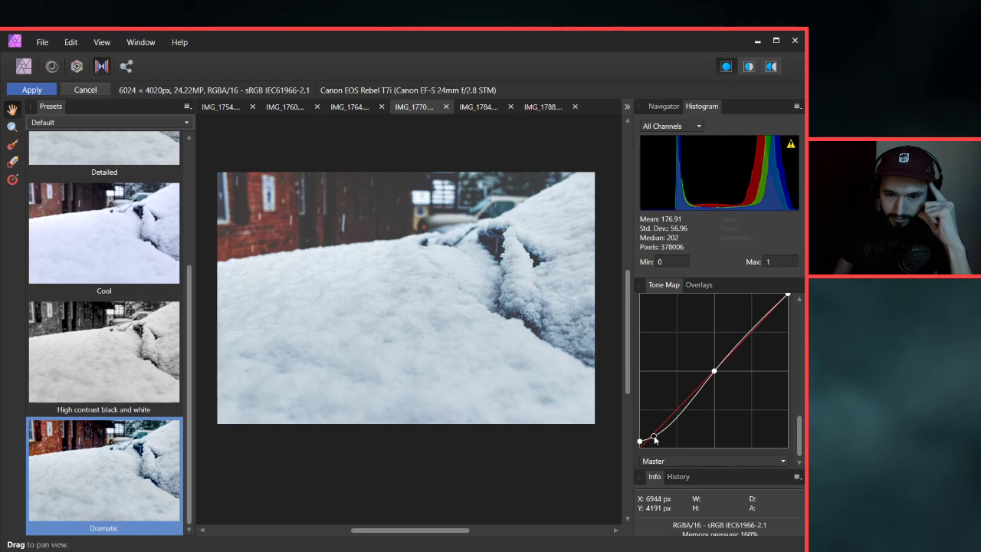
left_click_drag(640, 441, 639, 446)
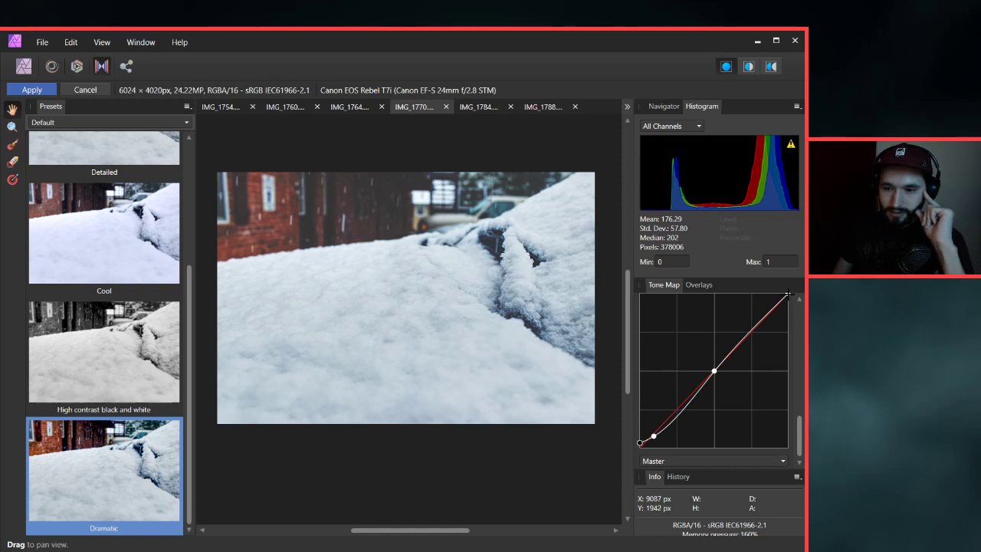
left_click_drag(787, 293, 791, 294)
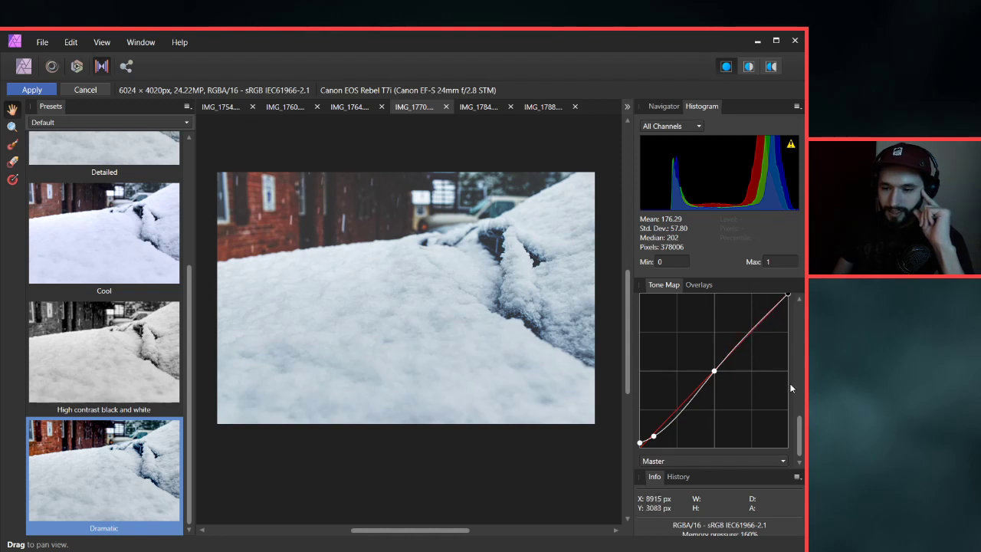
Raise the master curve's midpoint slightly and lower its shadow point a little for more contrast.
scroll(799, 429, "up", 2)
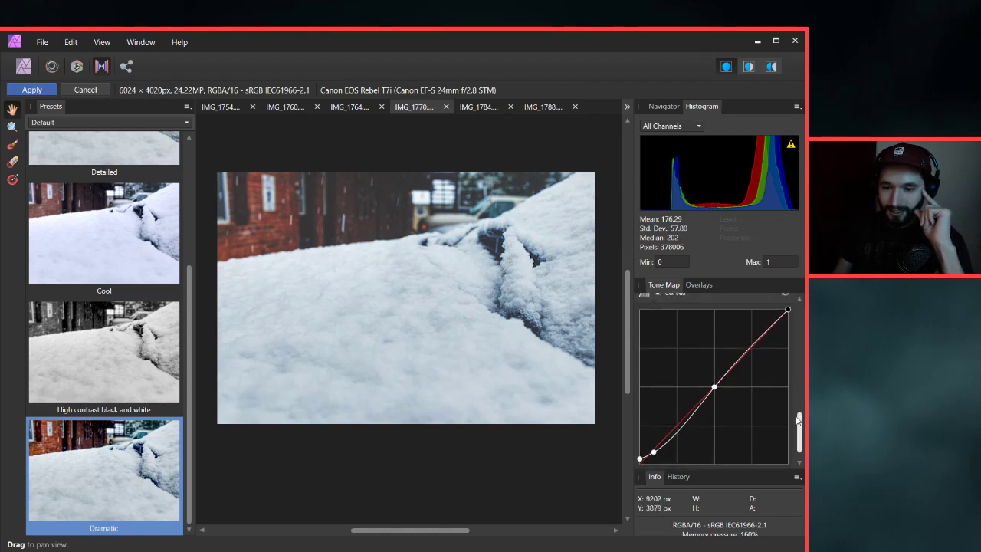
left_click_drag(714, 386, 711, 386)
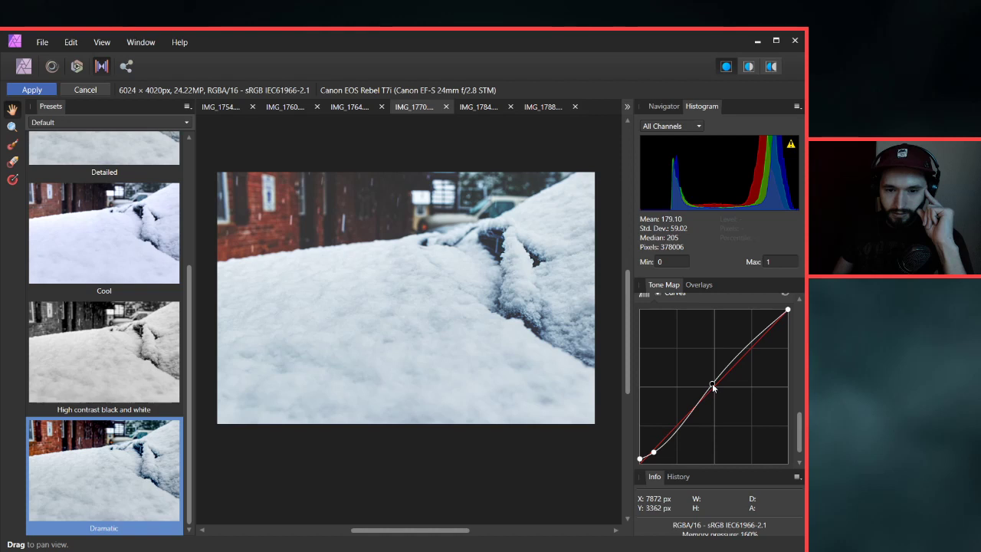
left_click_drag(652, 452, 653, 454)
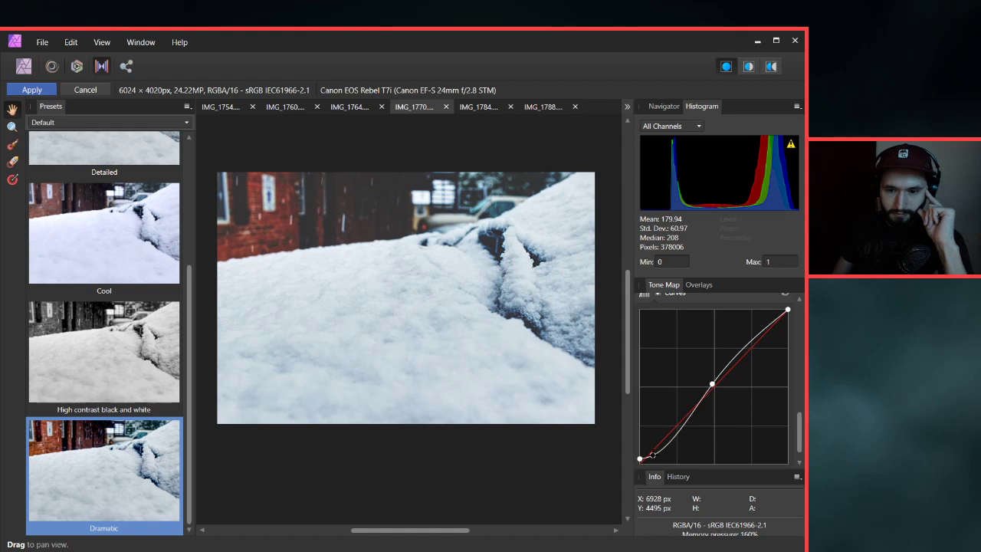
Compare tone compression values between 75% and 77%, and settle on 75%.
scroll(800, 365, "up", 3)
scroll(800, 365, "up", 5)
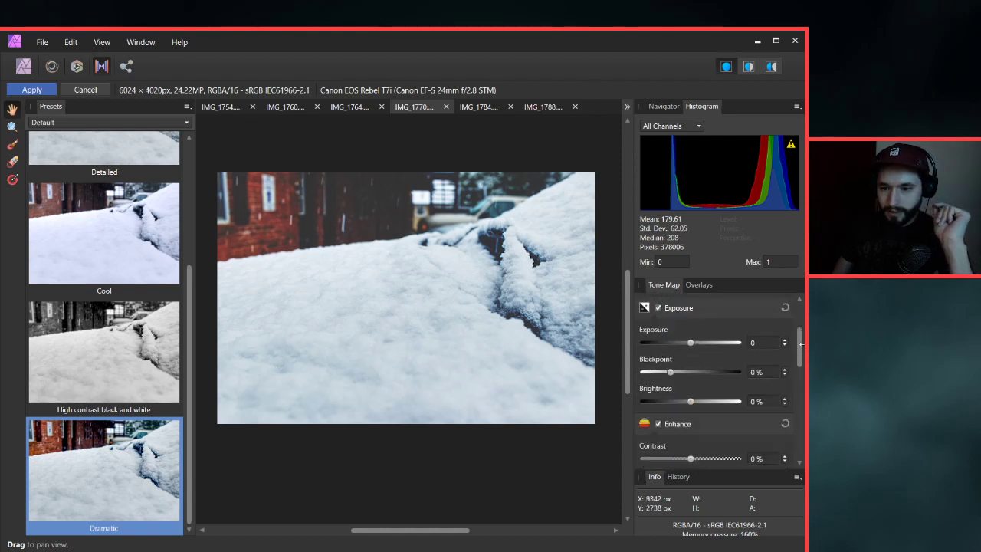
scroll(803, 333, "up", 1)
scroll(803, 333, "up", 2)
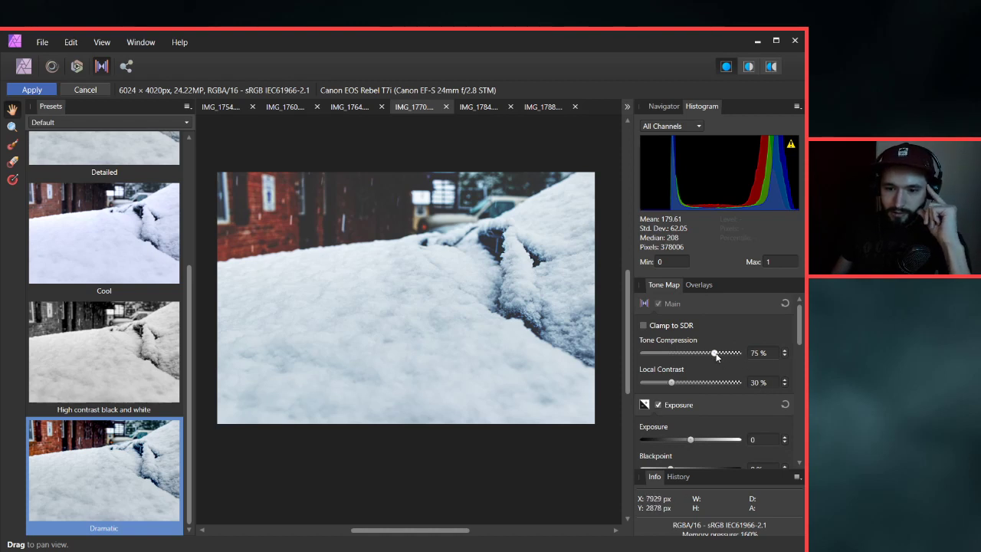
mouse_move(715, 353)
left_mouse_down()
mouse_move(734, 360)
mouse_move(716, 357)
left_mouse_up()
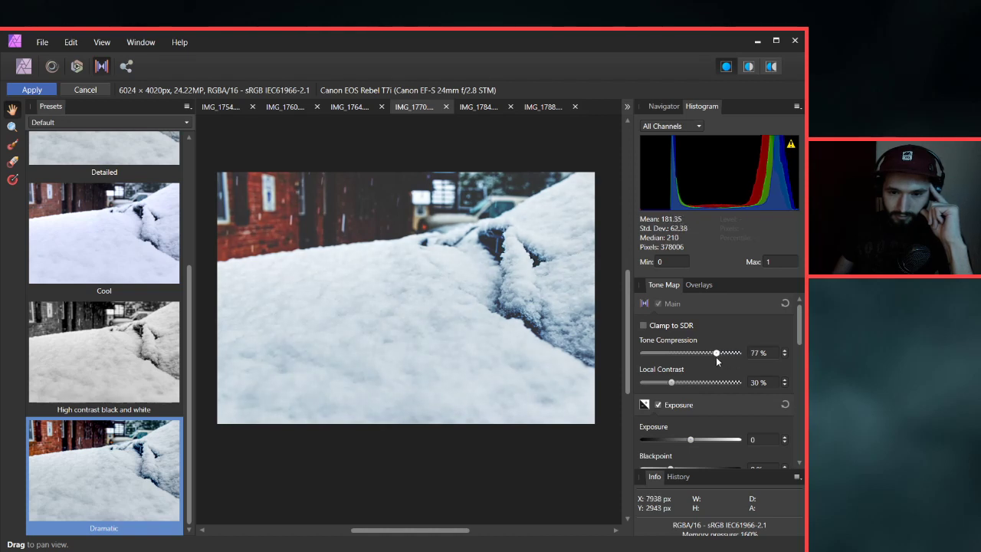
left_click(784, 356)
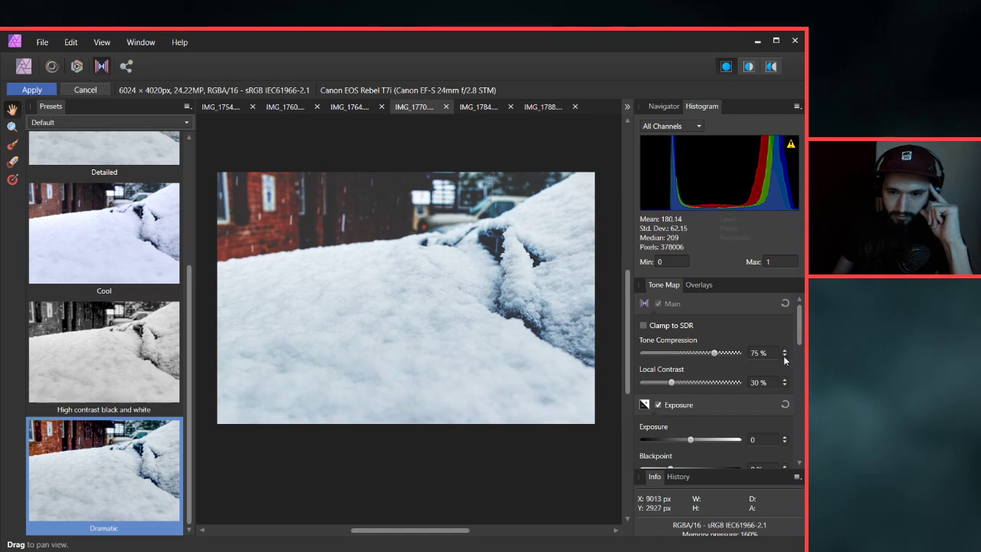
left_click(783, 353)
left_click(783, 353)
left_click(784, 350)
left_click(783, 349)
left_click(784, 349)
left_click(783, 355)
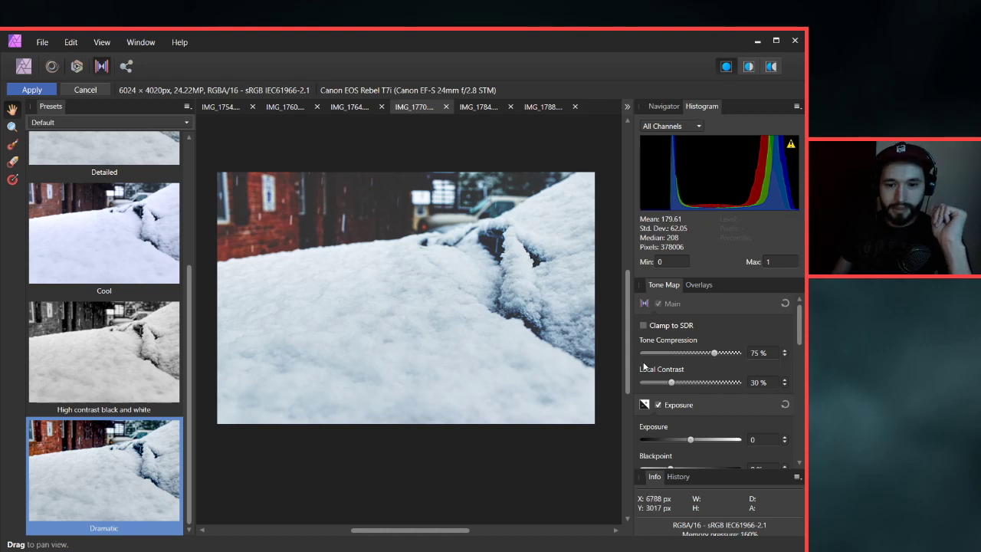
Apply the tone mapping, centre the photo in view, and compare it before and after by undoing and redoing the edit.
left_click(35, 90)
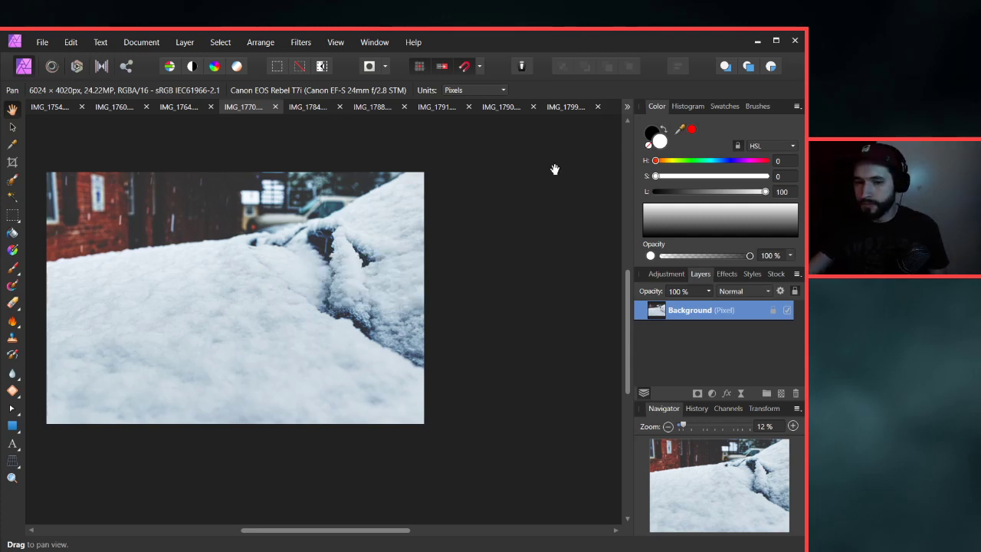
left_click_drag(317, 289, 442, 293)
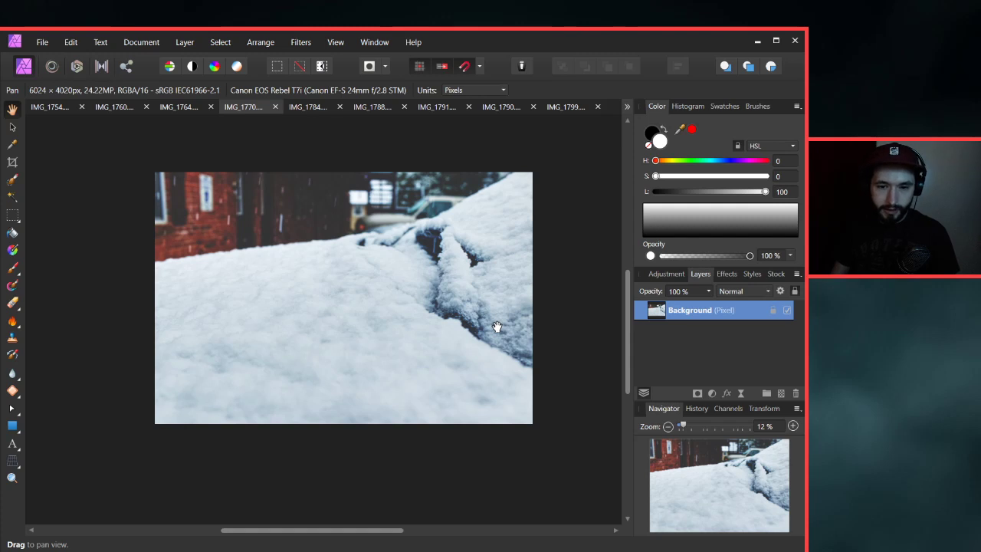
key("ctrl+z")
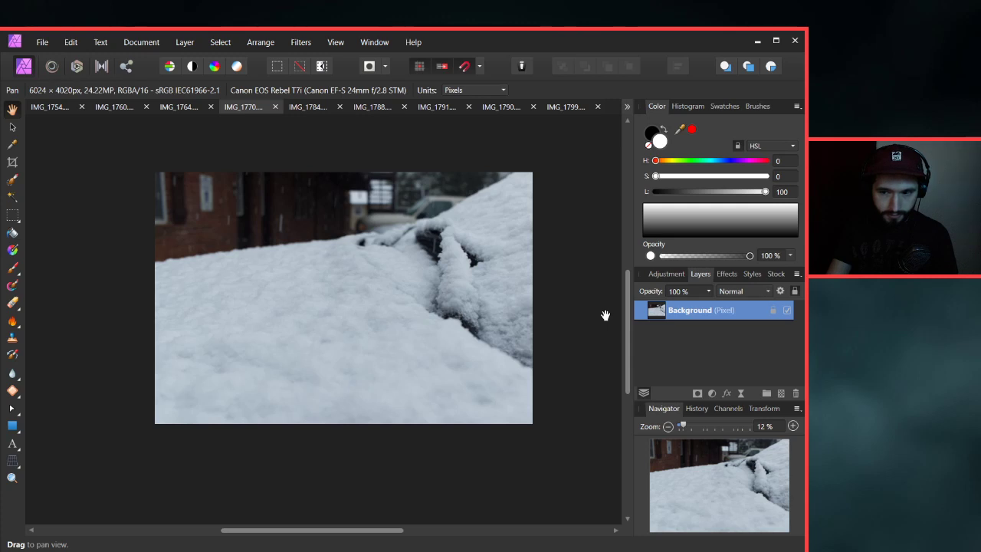
key("ctrl+shift+z")
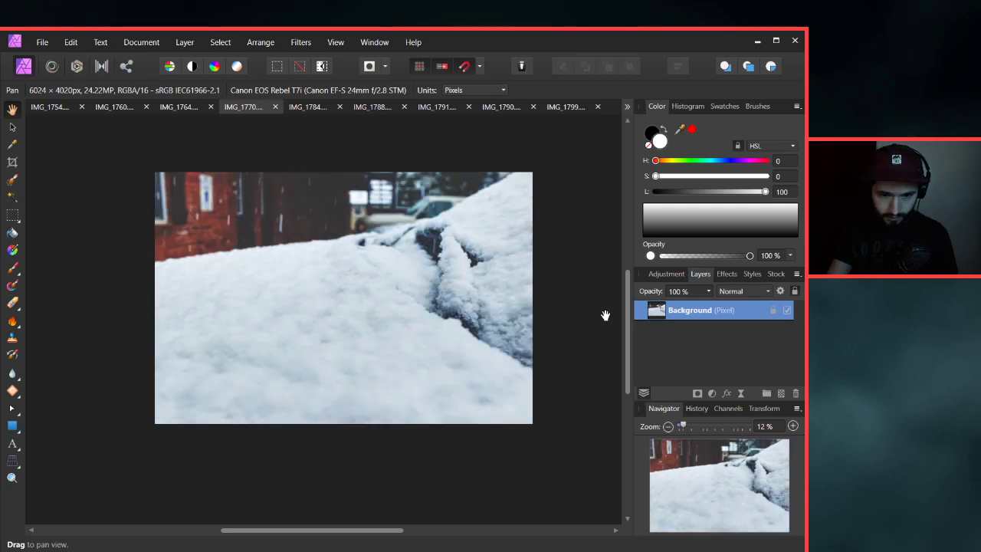
key("ctrl+z")
key("ctrl+shift+z")
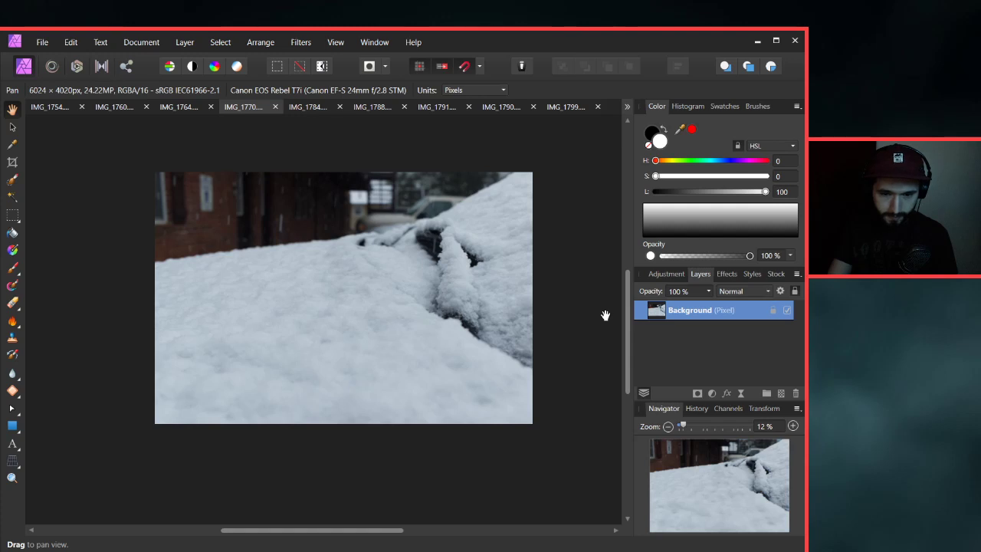
key("ctrl+shift+z")
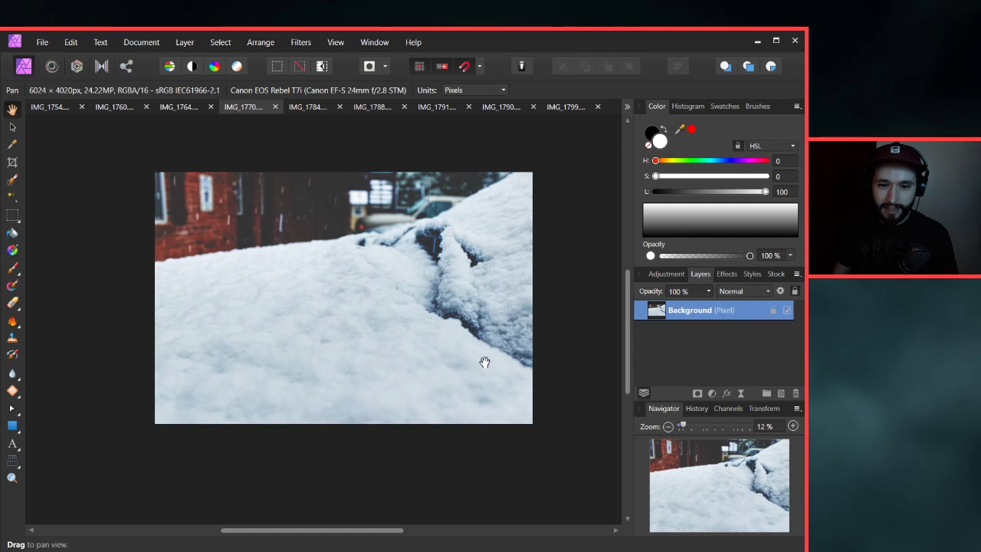
Start cropping the photo with a custom ratio of 1 by 1.
left_click(12, 162)
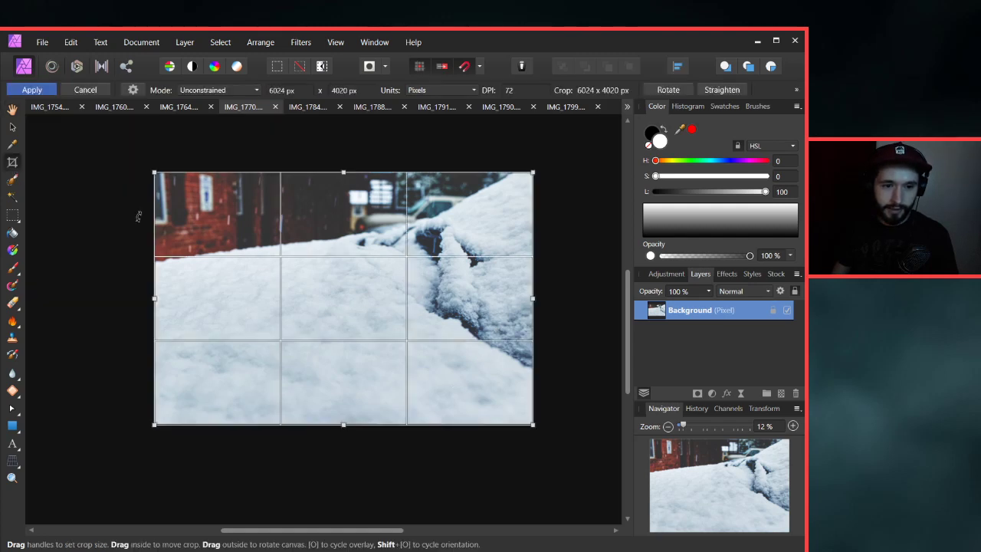
left_click(240, 90)
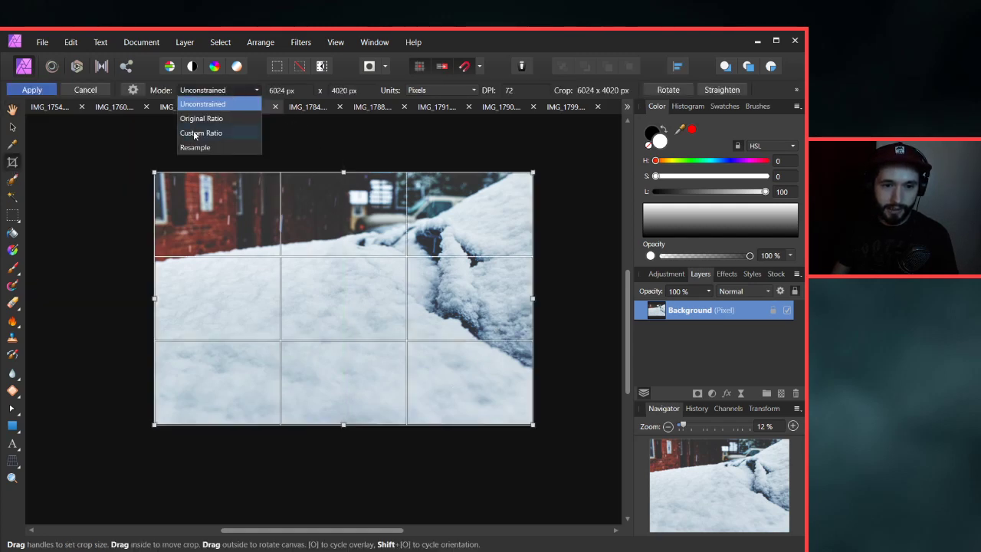
left_click(195, 133)
left_click(290, 90)
type("1")
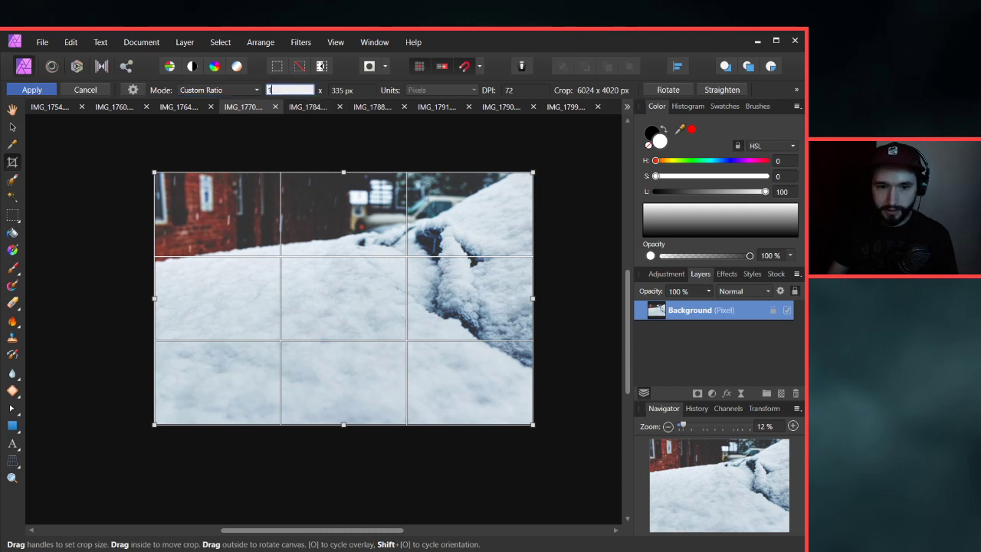
key("Return")
left_click(346, 90)
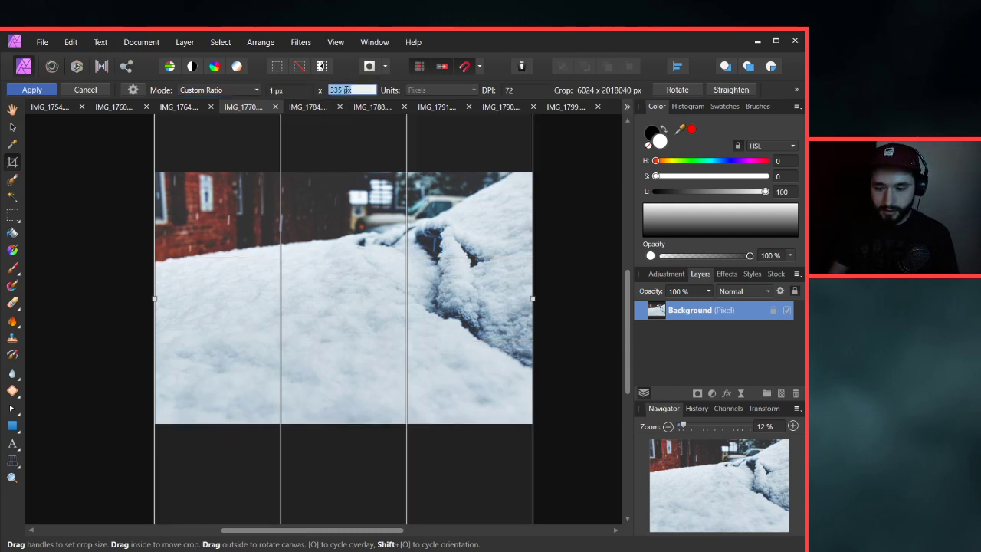
key("Return")
left_click(346, 89)
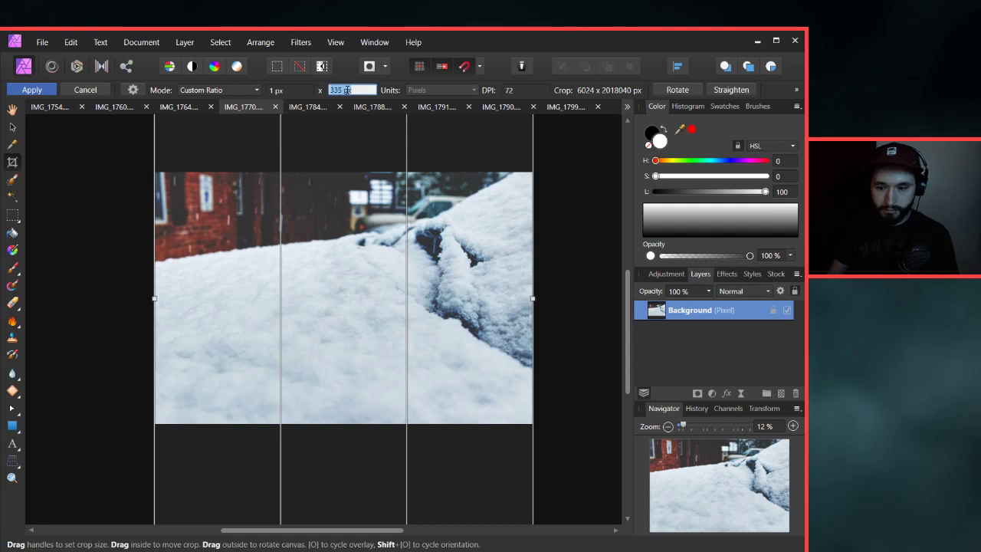
type("1")
key("Return")
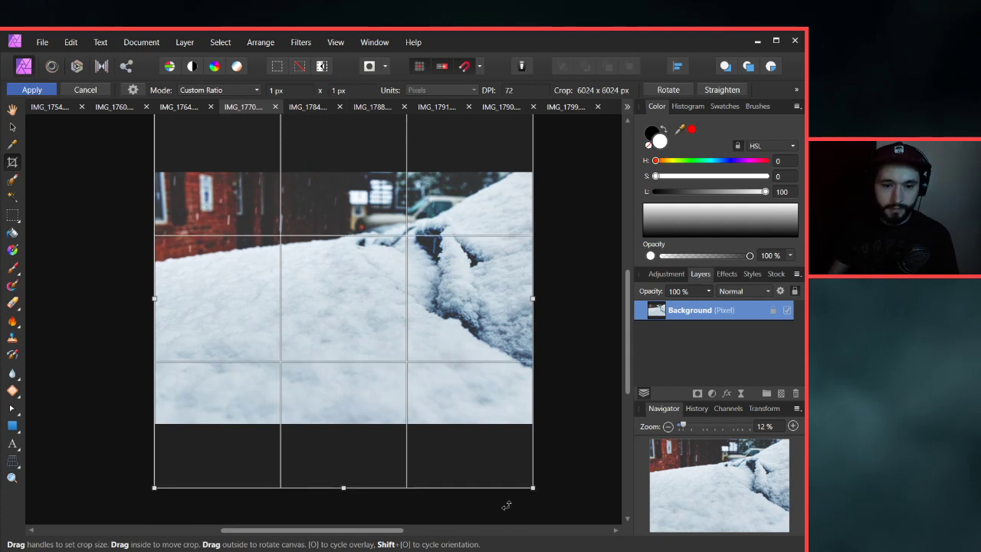
Shrink the square crop frame to the photo's full height, 4020 × 4020 px, and place it slightly left of the photo's centre.
left_click_drag(532, 488, 469, 424)
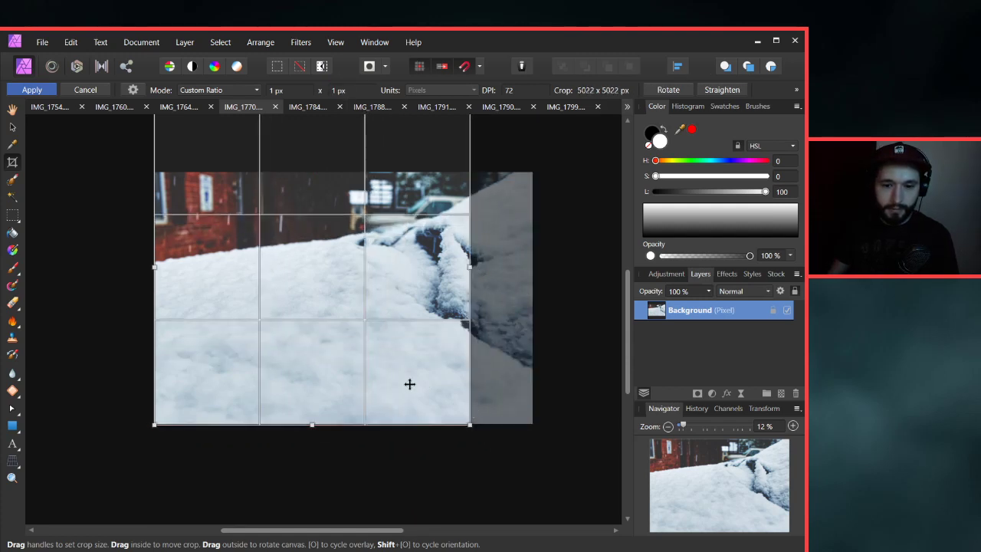
left_click_drag(409, 384, 451, 376)
scroll(515, 299, "down", 1)
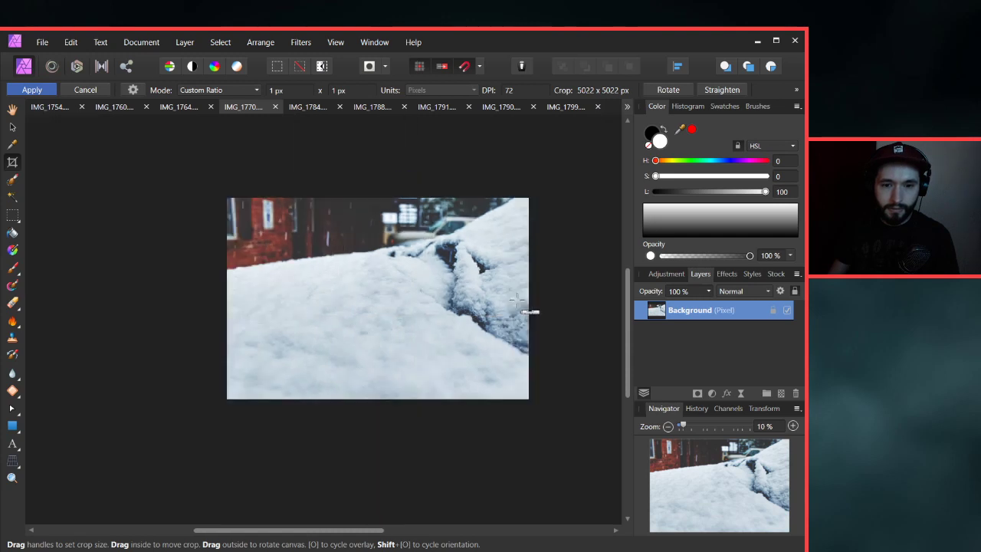
left_click_drag(507, 145, 458, 197)
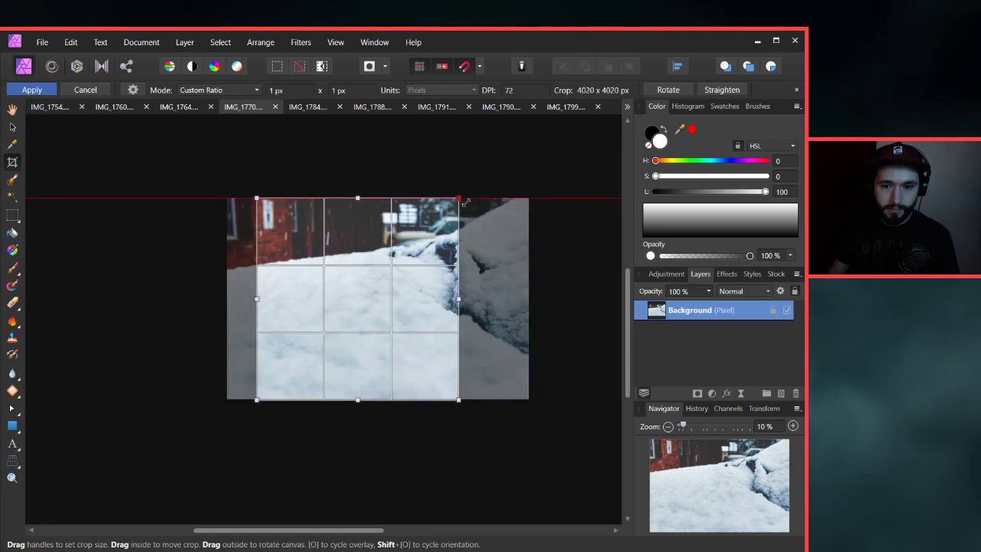
Try a square 4020 x 4020 px crop moved over the snow-covered wiper area and undo it.
scroll(494, 282, "up", 3)
scroll(523, 292, "down", 1)
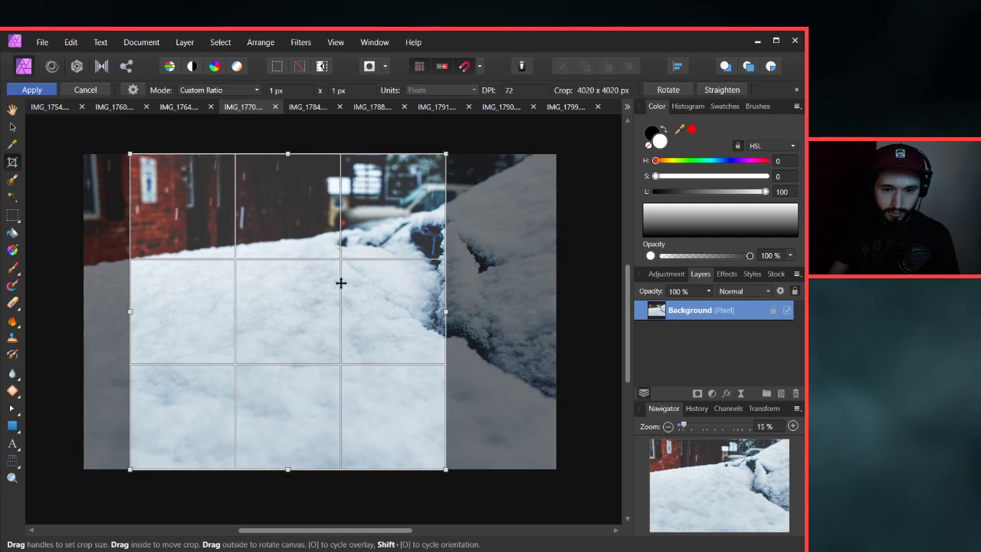
left_click_drag(341, 284, 455, 292)
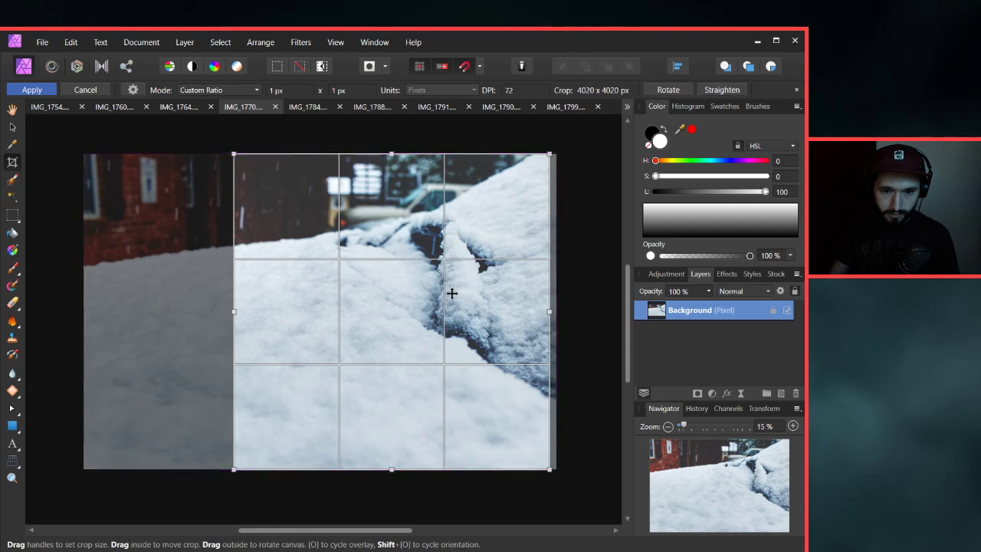
left_click(32, 90)
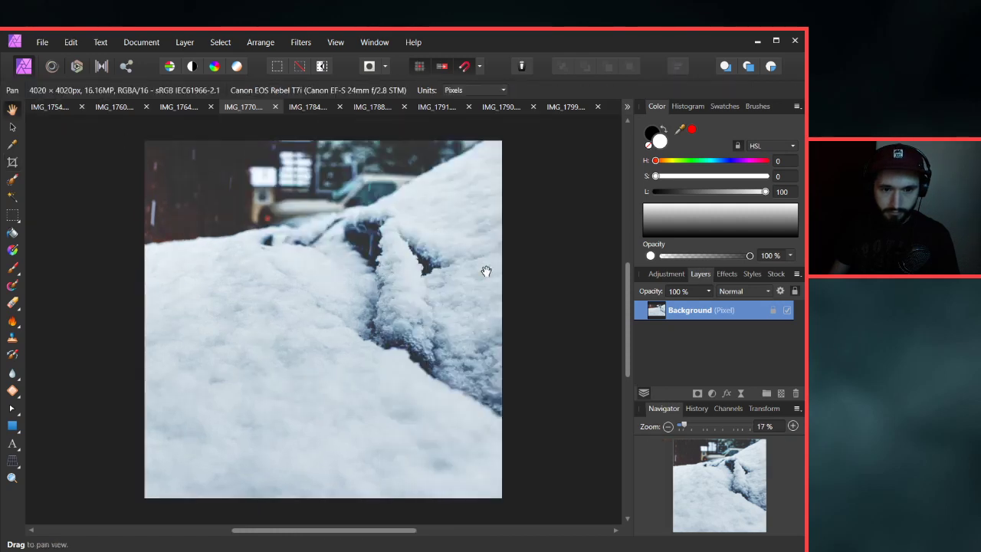
key("ctrl+z")
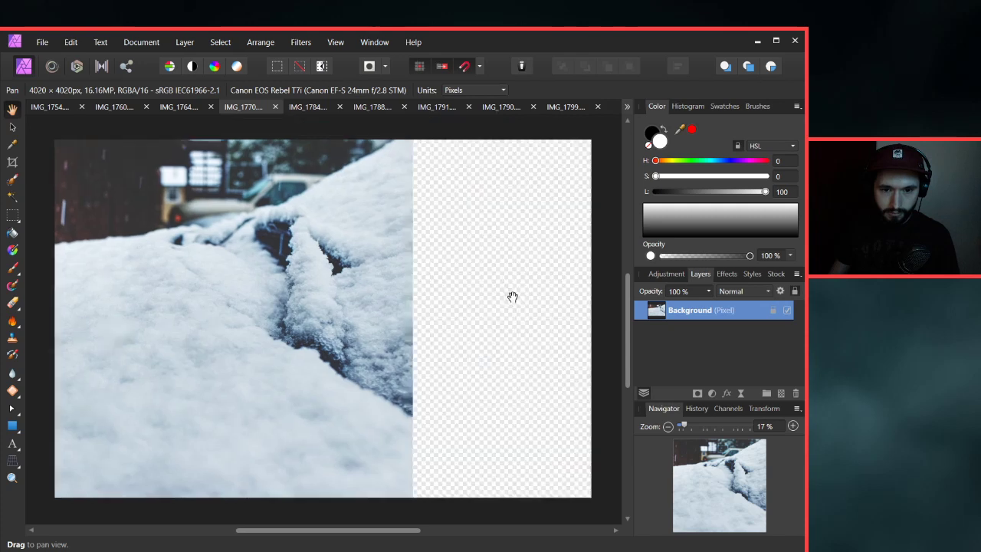
Frame a new 4020 x 4020 px square crop flush with the photo's right edge.
left_click(13, 161)
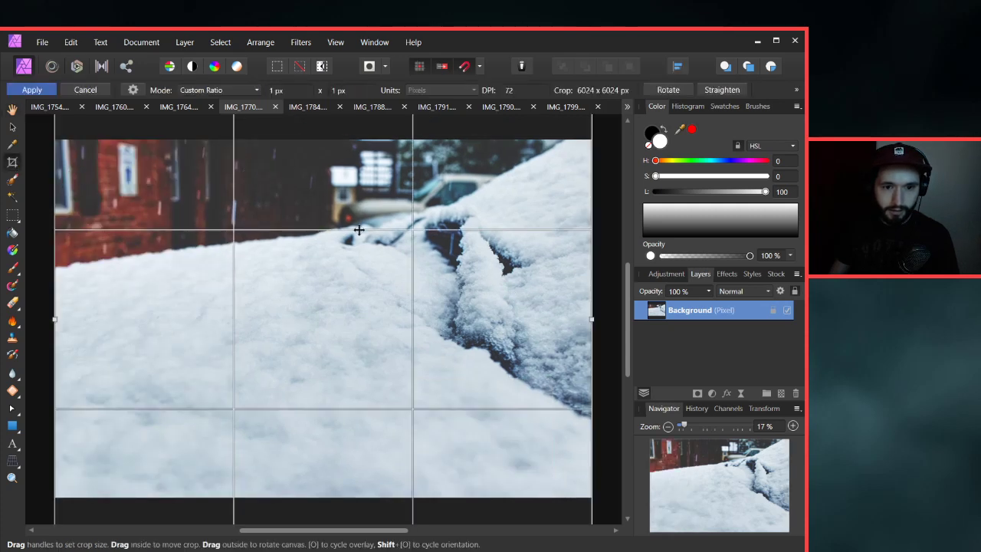
scroll(358, 229, "down", 3)
left_click_drag(234, 156, 270, 193)
left_click_drag(270, 376, 308, 339)
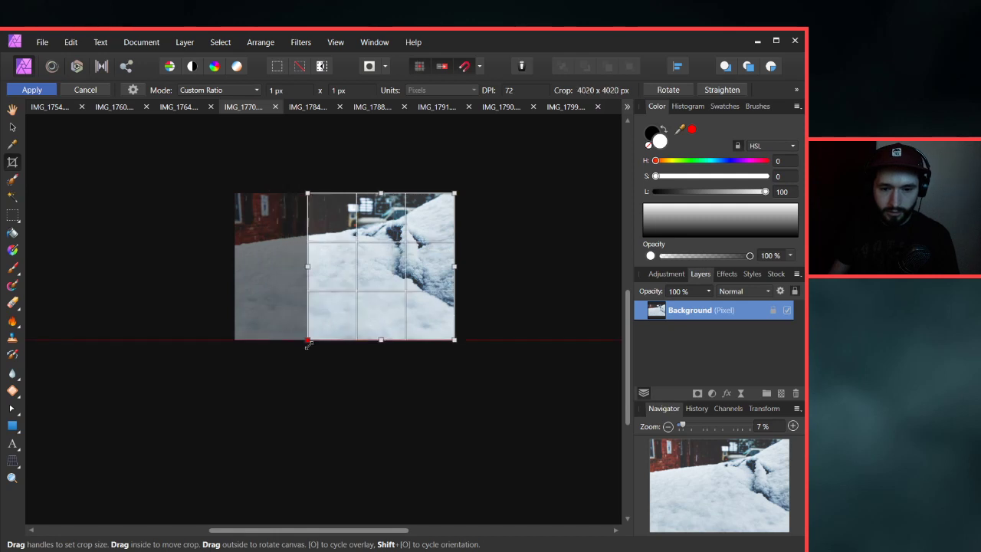
scroll(349, 282, "up", 2)
scroll(383, 265, "up", 3)
scroll(384, 264, "right", 2)
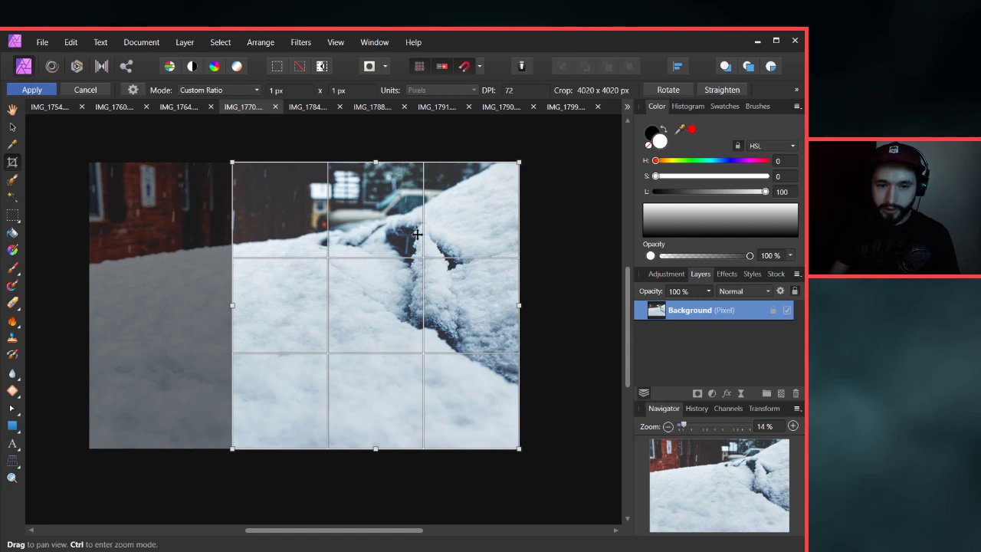
scroll(396, 257, "down", 1)
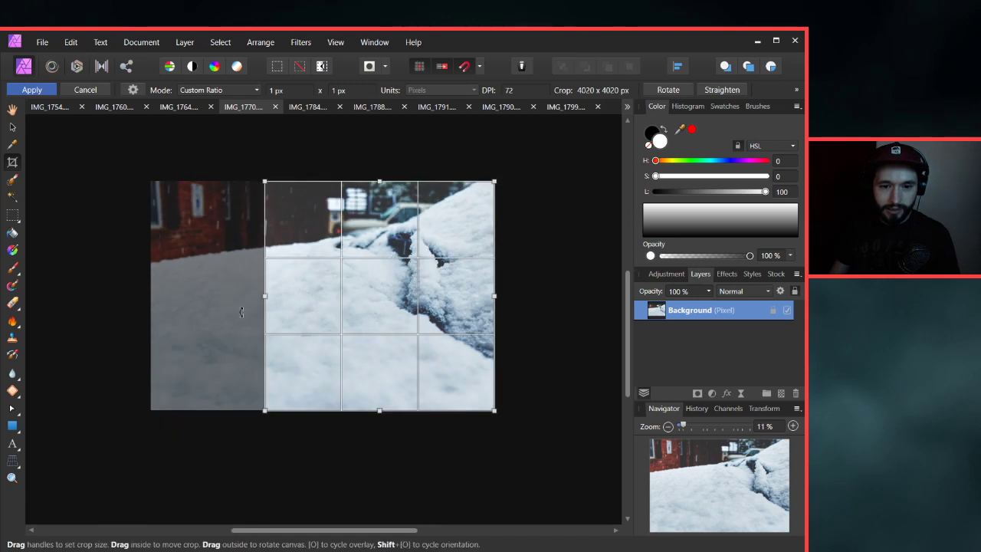
Compare the square crop at the photo's left and right edges, apply it on the right and undo it.
scroll(241, 312, "left", 3)
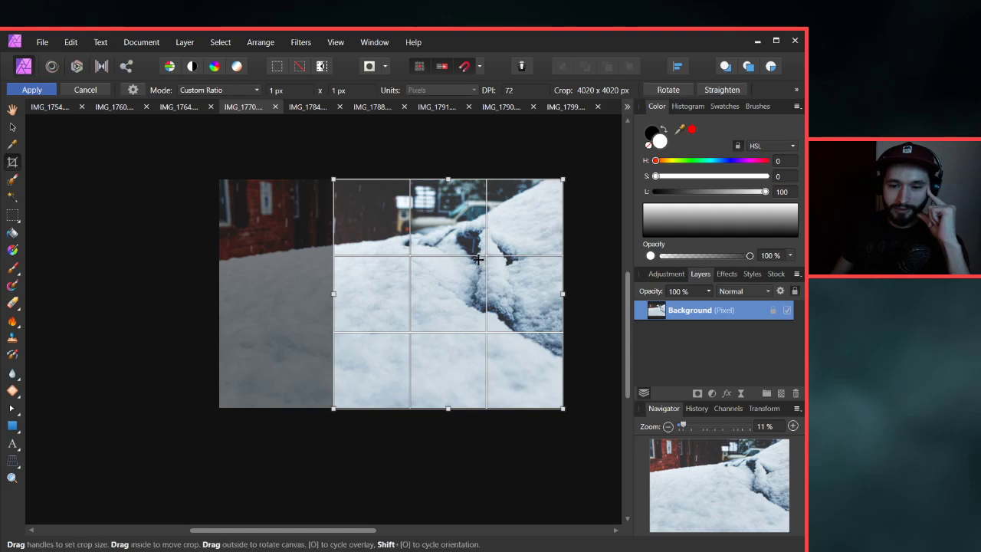
left_click_drag(479, 259, 374, 260)
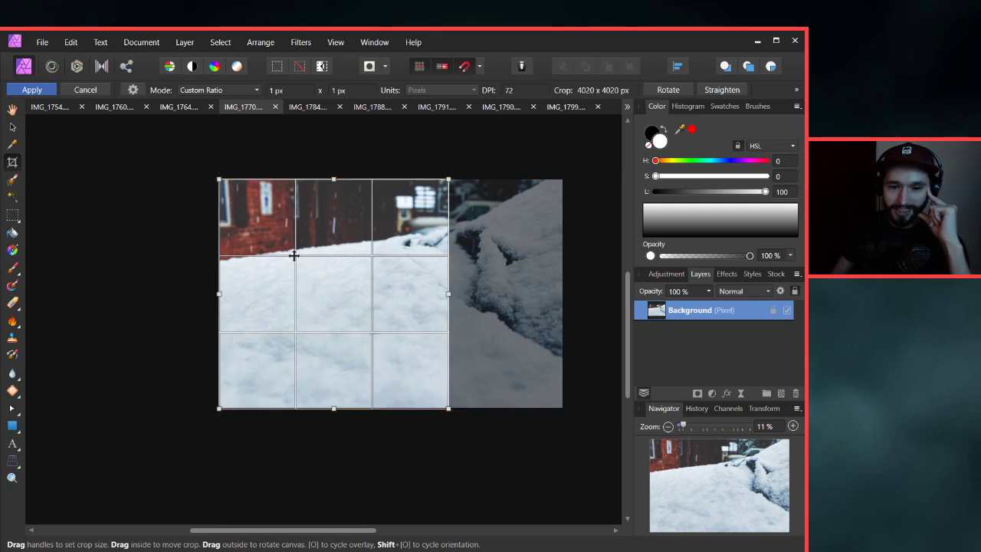
left_click_drag(294, 256, 407, 258)
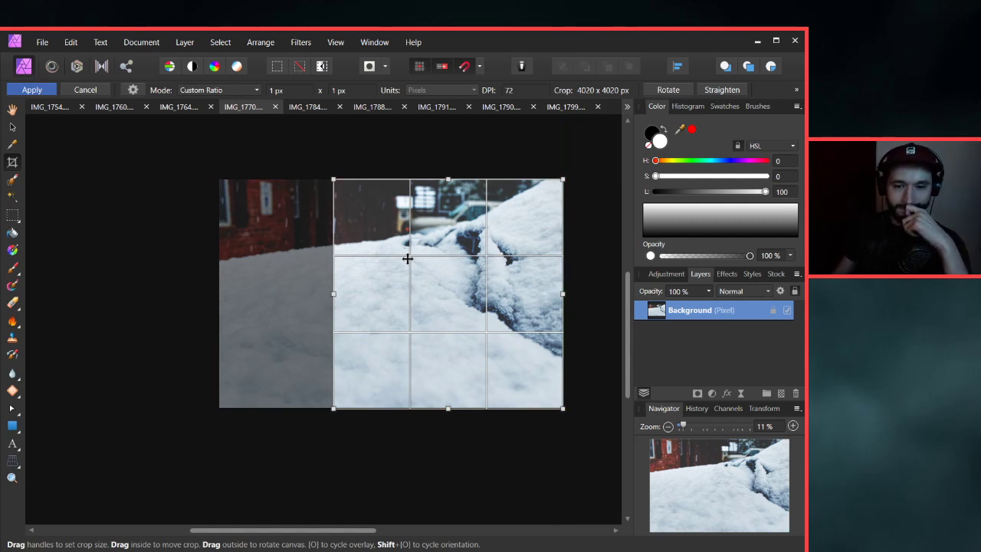
left_click(32, 90)
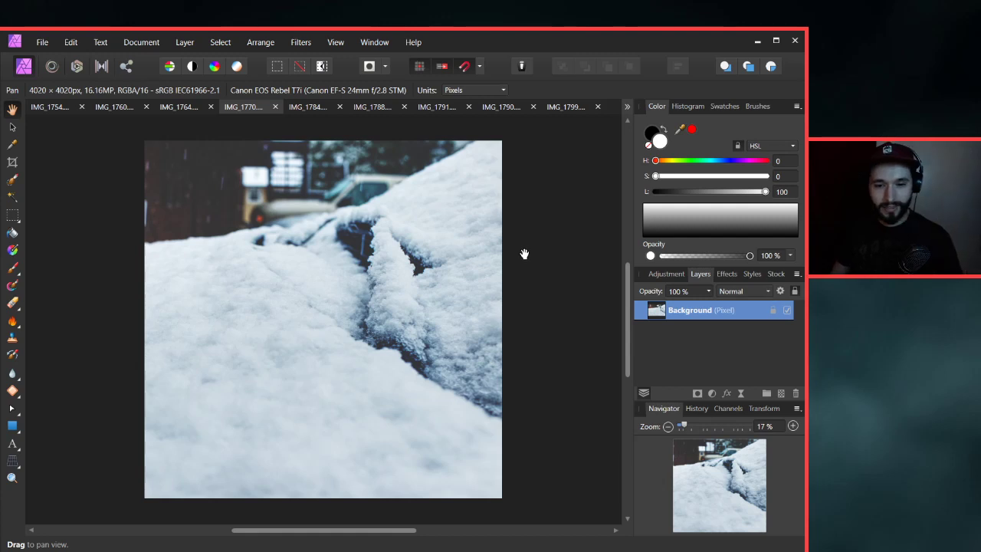
key("ctrl+z")
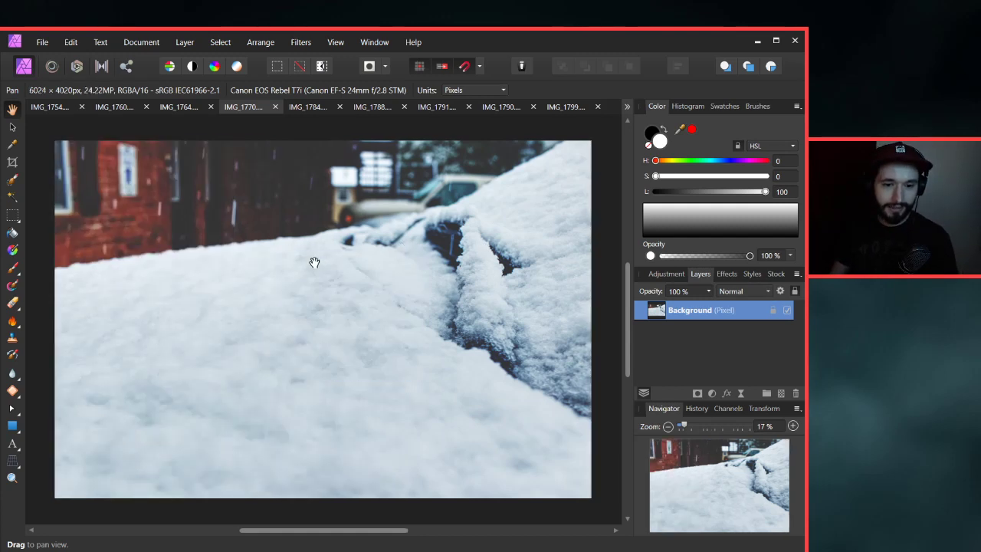
Change the crop mode to Original Ratio and leave the crop tool without cropping the photo.
scroll(442, 294, "down", 1)
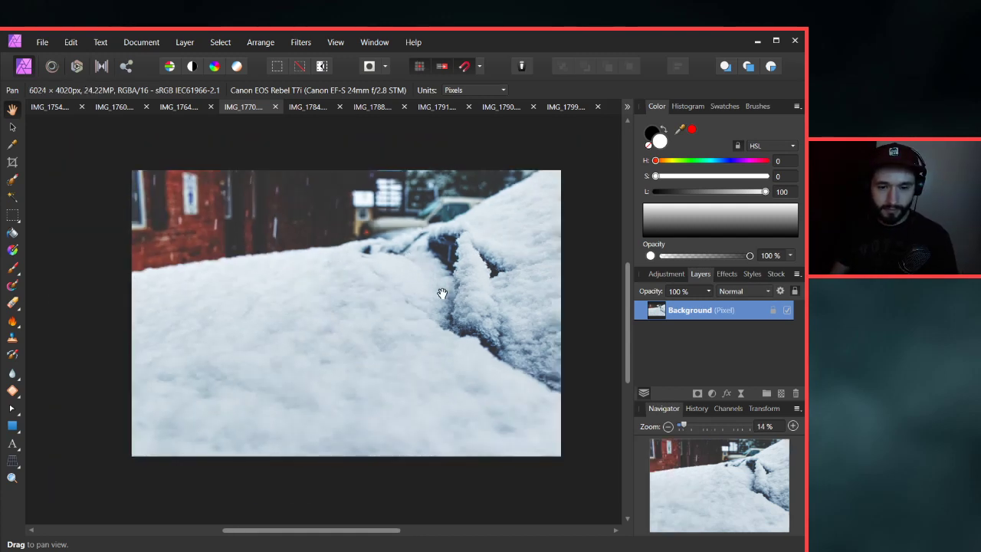
left_click(12, 161)
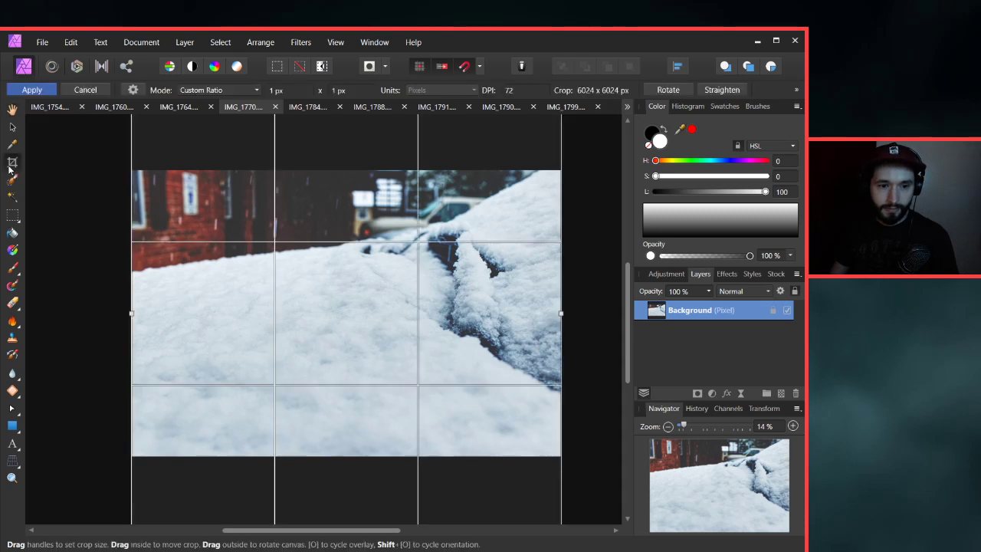
left_click(214, 89)
left_click(205, 102)
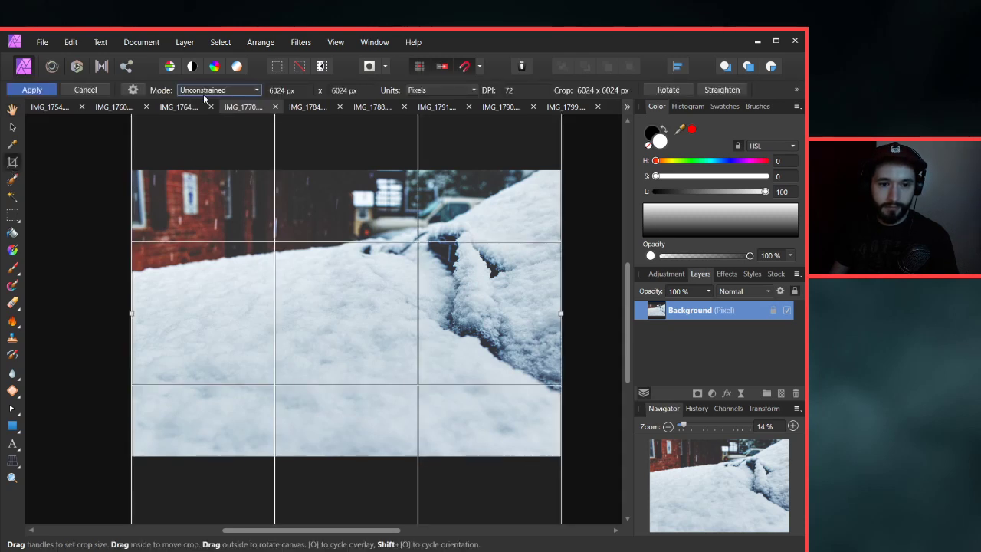
left_click(204, 95)
left_click(204, 116)
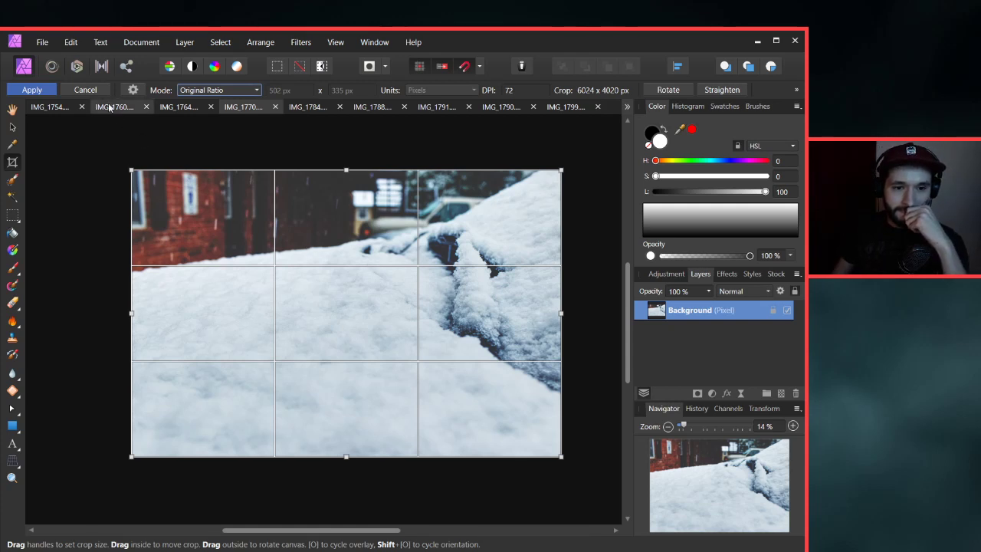
key("h")
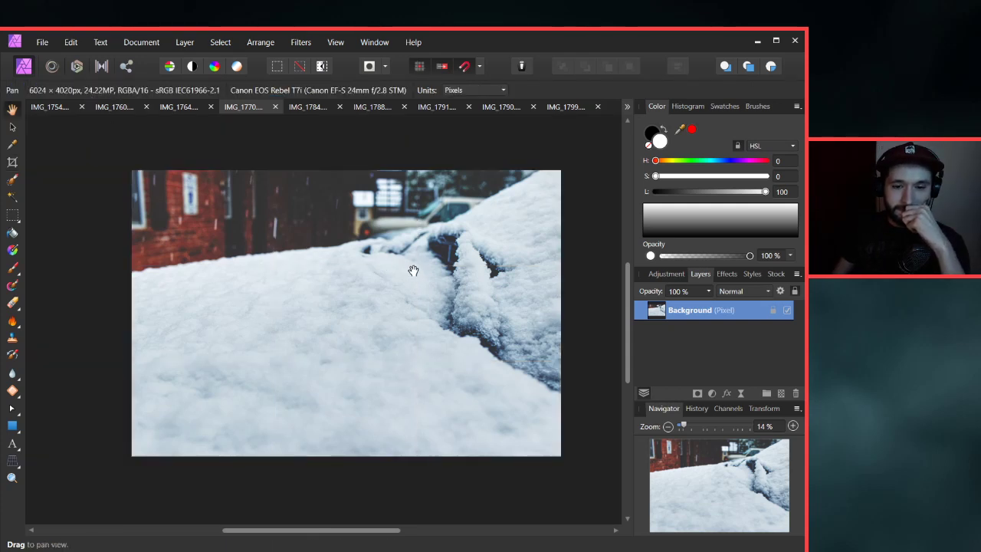
Export the uncropped photo as a JPG named IMG_1770 in the Fix folder.
left_click(43, 43)
left_click(76, 319)
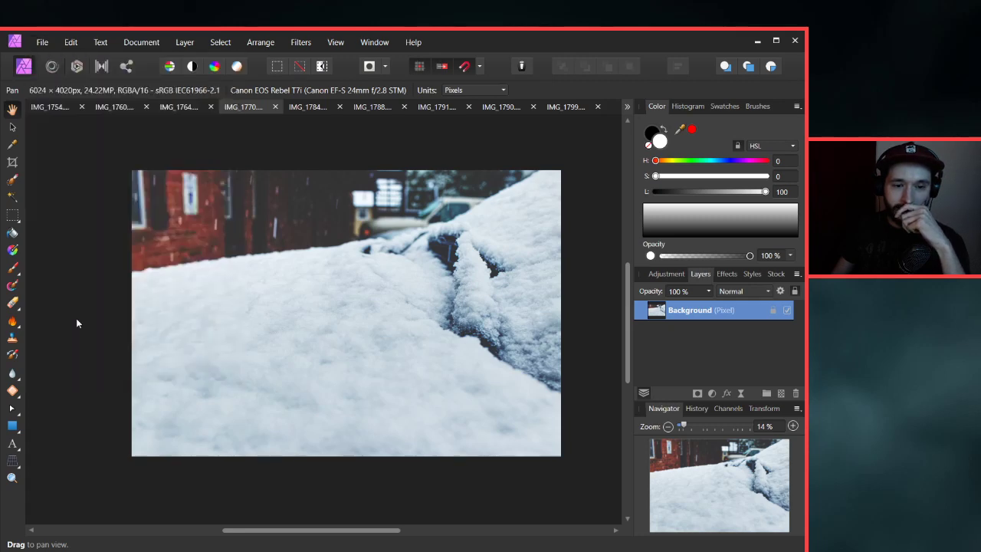
left_click(509, 374)
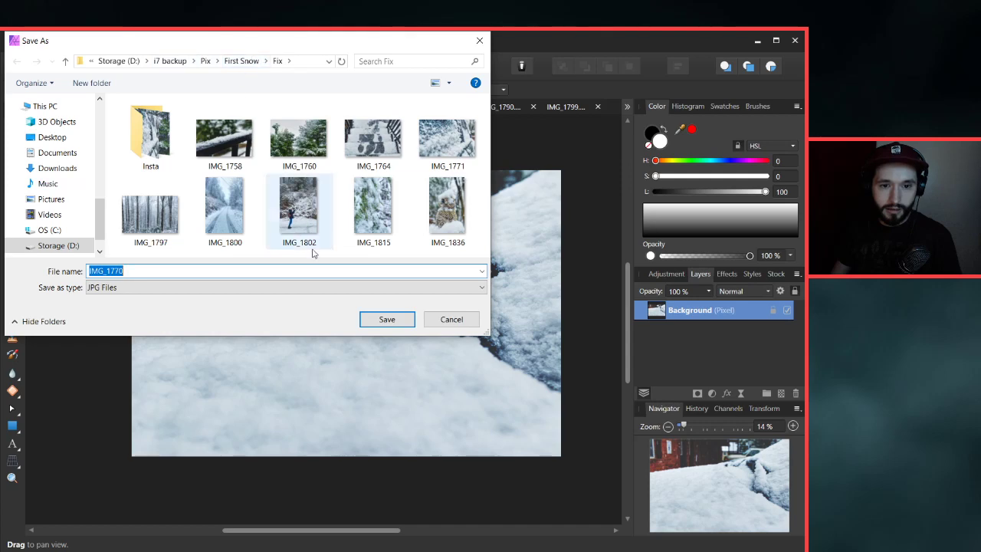
left_click(387, 319)
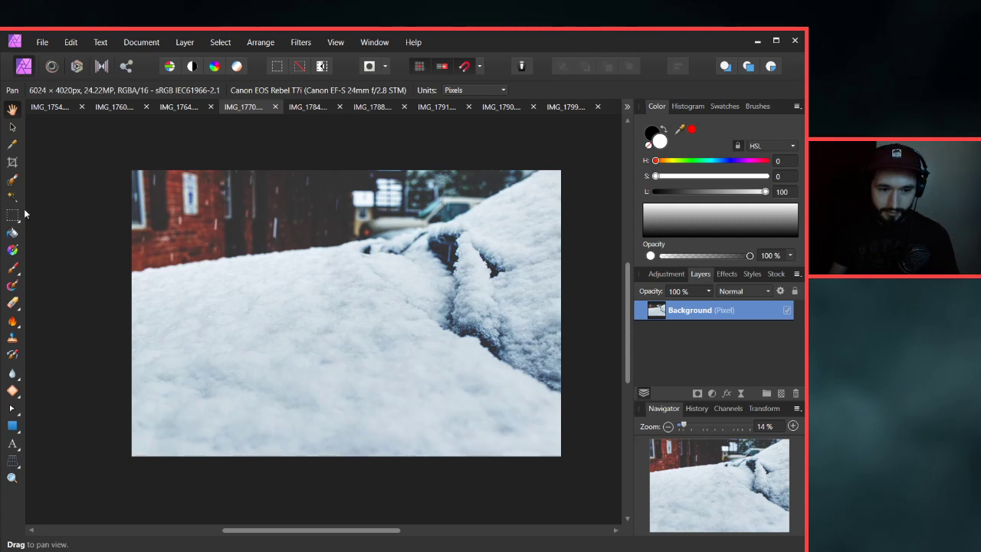
left_click(12, 412)
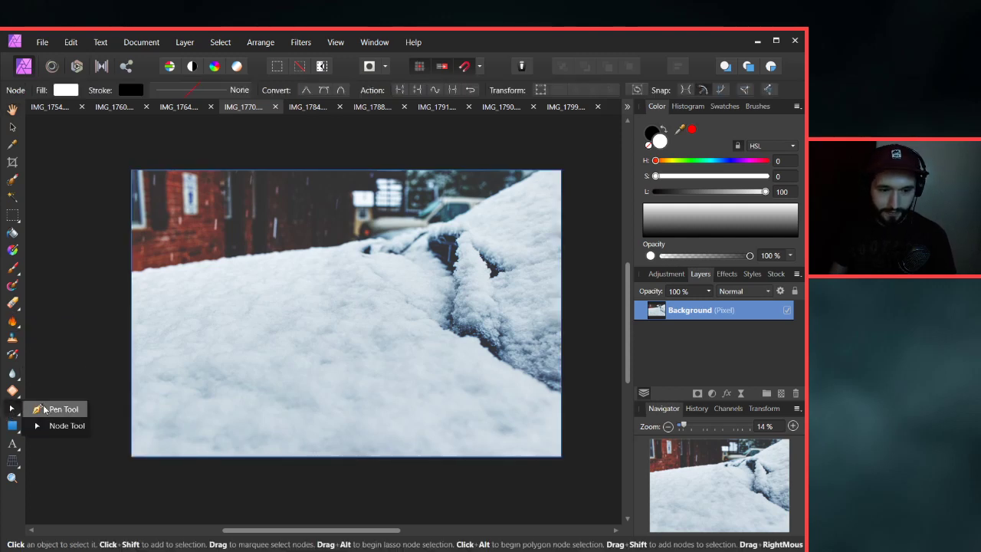
key("p")
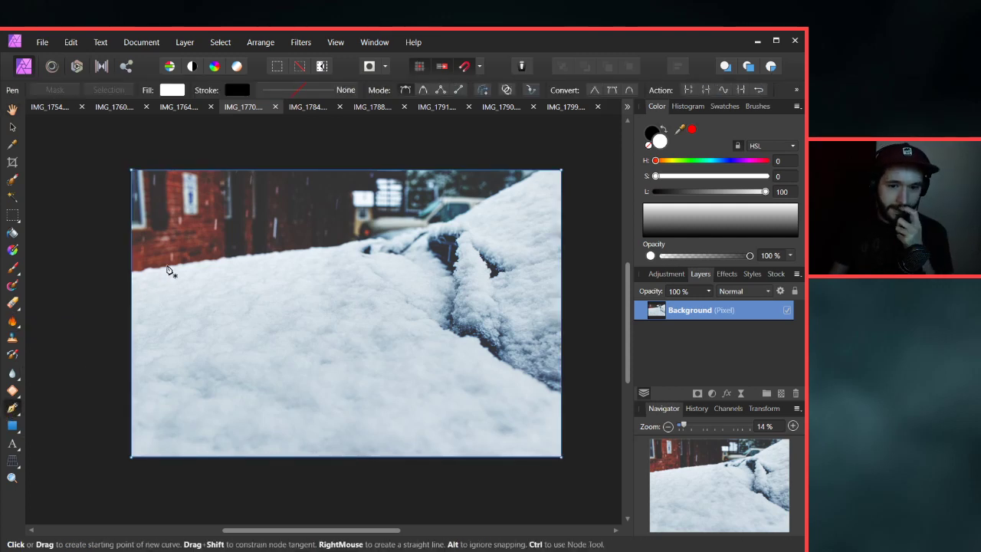
scroll(234, 267, "up", 4)
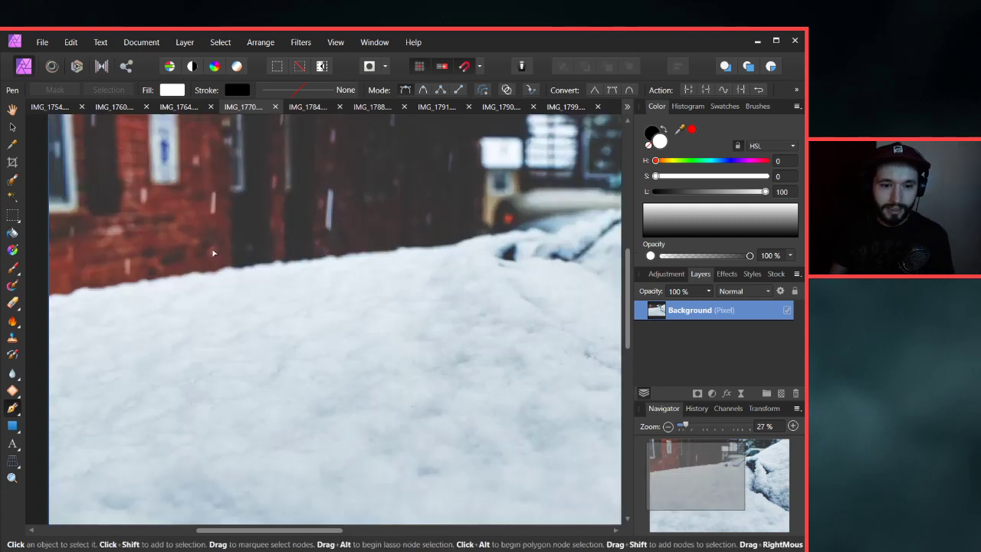
left_click_drag(241, 263, 390, 324)
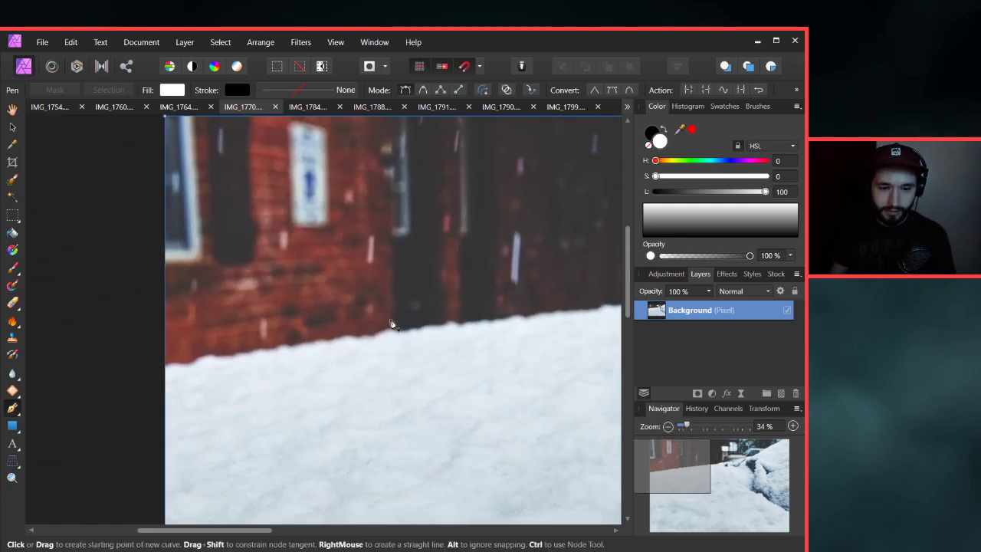
scroll(414, 322, "down", 2)
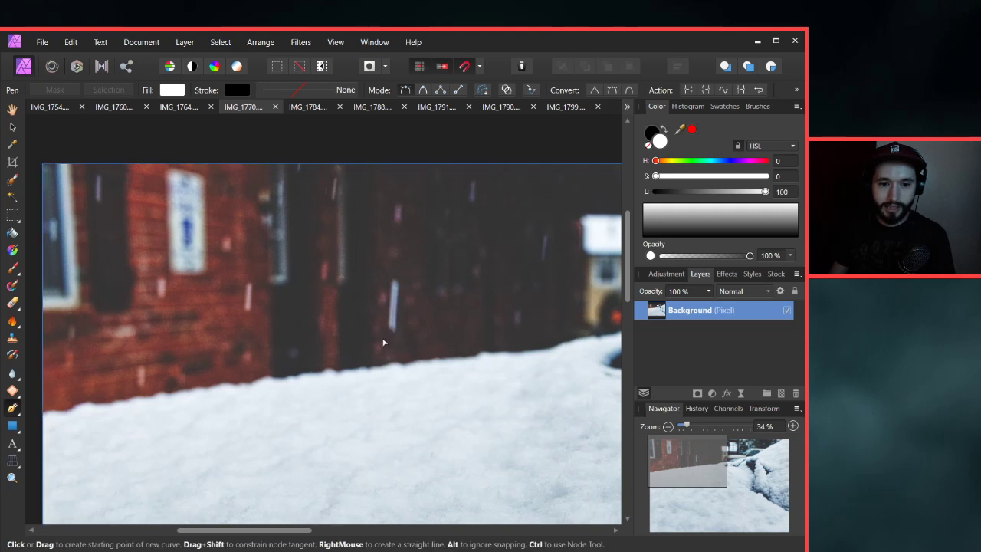
Select the blurred building background above the snow line with the Selection Brush enlarged to a width of 445.6 px.
left_click(12, 180)
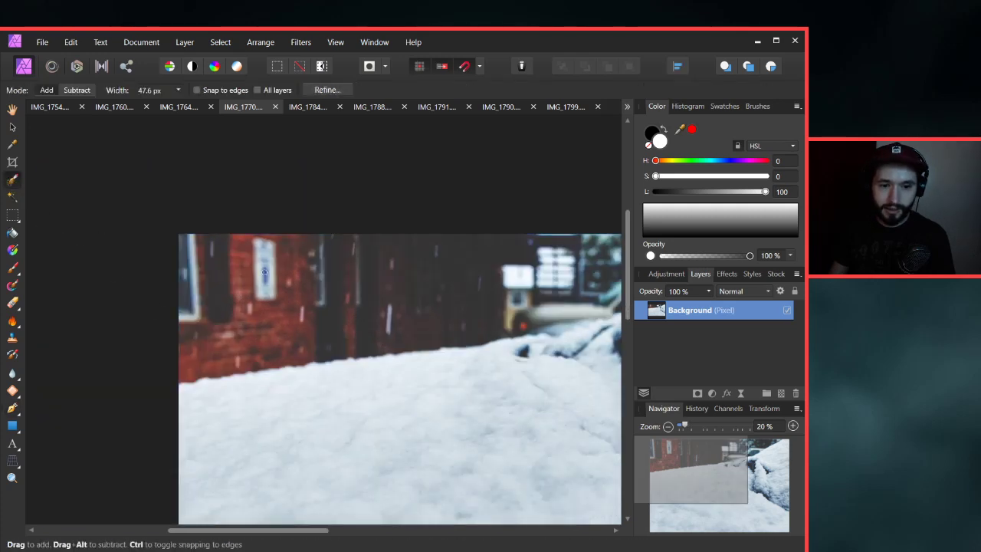
scroll(263, 287, "down", 2)
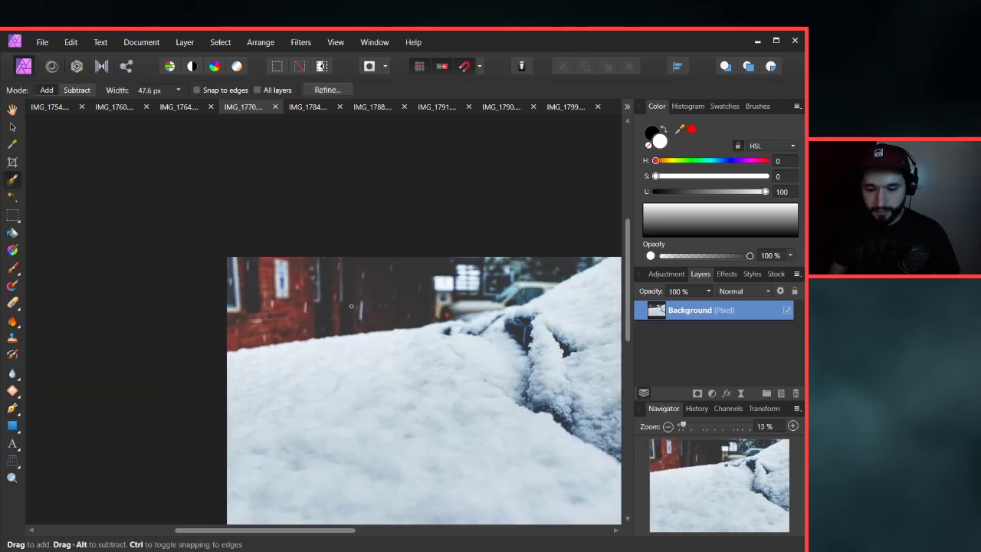
key("bracketright")
key("bracketright")
key("bracketright")
key("bracketright")
key("bracketright")
key("bracketright")
key("bracketright")
key("bracketright")
key("bracketright")
key("bracketright")
key("bracketright")
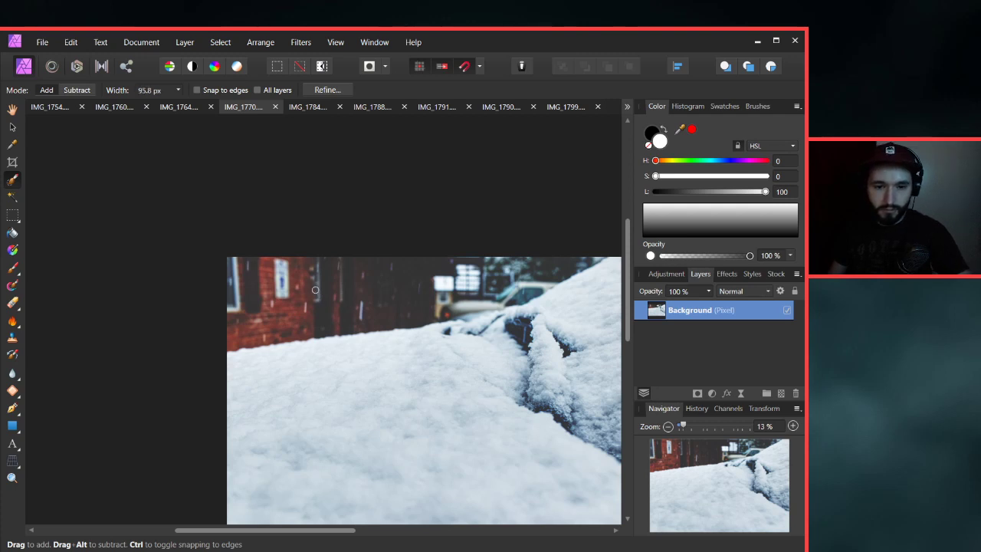
mouse_move(244, 265)
left_mouse_down()
mouse_move(231, 296)
mouse_move(297, 268)
mouse_move(247, 268)
mouse_move(496, 255)
mouse_move(504, 261)
mouse_move(469, 328)
mouse_move(448, 334)
mouse_move(392, 272)
mouse_move(460, 270)
mouse_move(517, 254)
mouse_move(468, 274)
mouse_move(315, 299)
mouse_move(201, 302)
mouse_move(163, 315)
mouse_move(145, 346)
mouse_move(225, 321)
mouse_move(178, 328)
left_mouse_up()
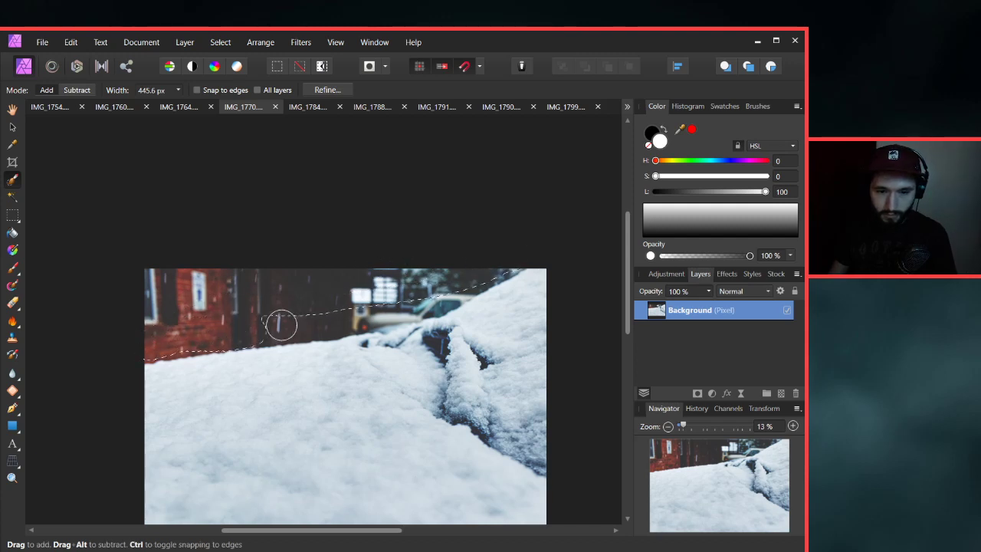
mouse_move(354, 311)
left_mouse_down()
mouse_move(450, 292)
mouse_move(548, 250)
mouse_move(409, 315)
mouse_move(431, 292)
left_mouse_up()
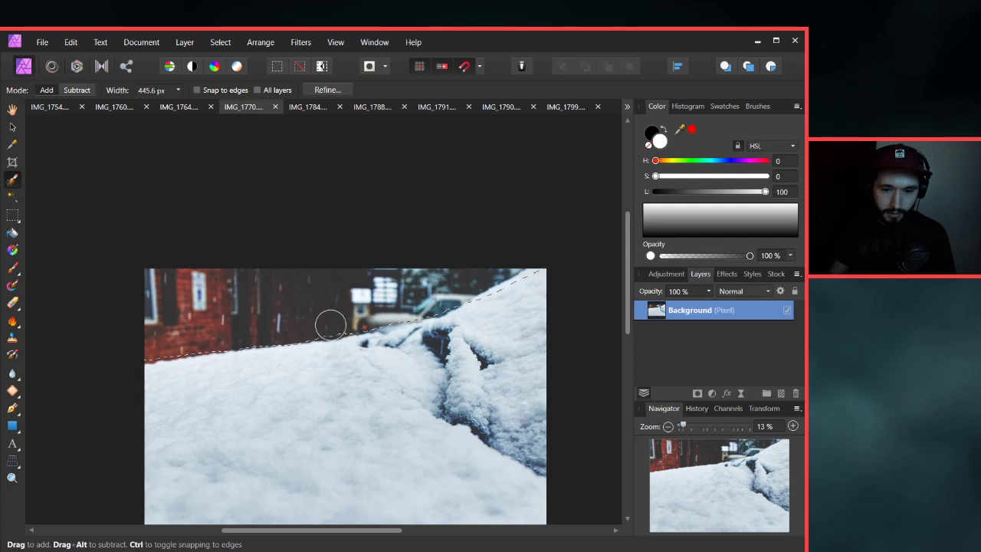
Reduce the Selection Brush width to 33.1 px and extend the selection down to the snow line at the photo's left edge.
scroll(197, 373, "up", 6)
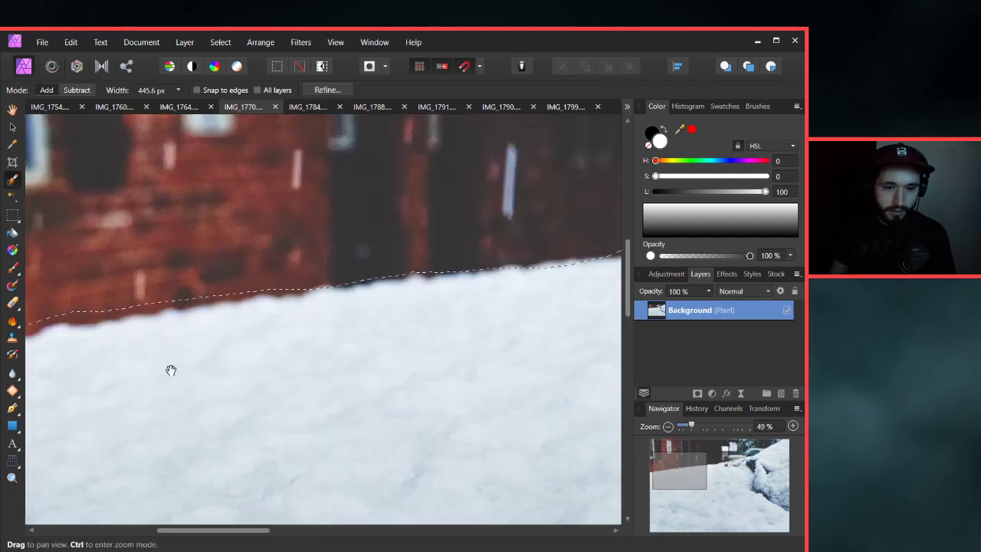
left_click_drag(171, 370, 315, 350)
scroll(315, 350, "up", 2)
key("bracketleft")
key("bracketleft")
key("bracketleft")
key("bracketleft")
key("bracketleft")
key("bracketleft")
key("bracketleft")
key("bracketleft")
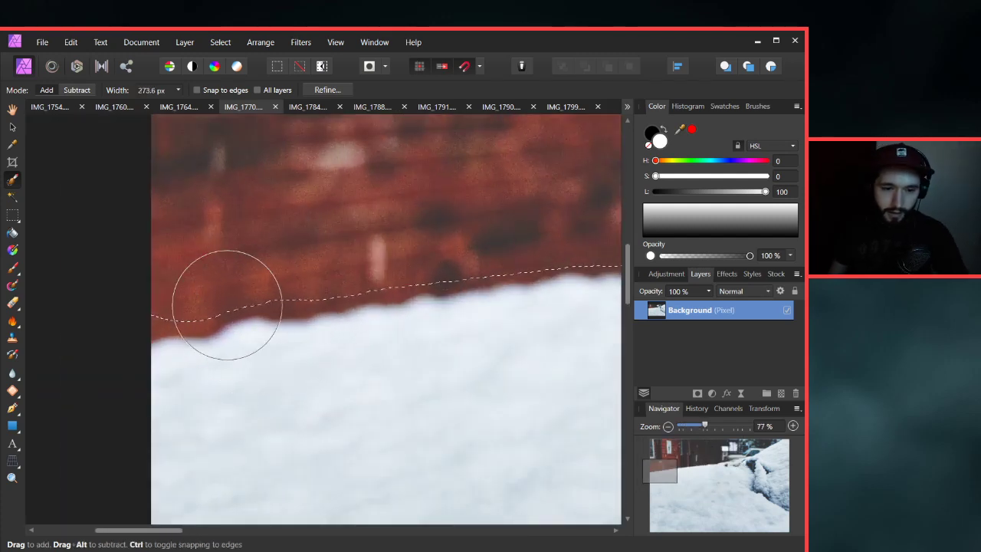
mouse_move(184, 296)
left_mouse_down()
mouse_move(154, 313)
mouse_move(150, 336)
left_mouse_up()
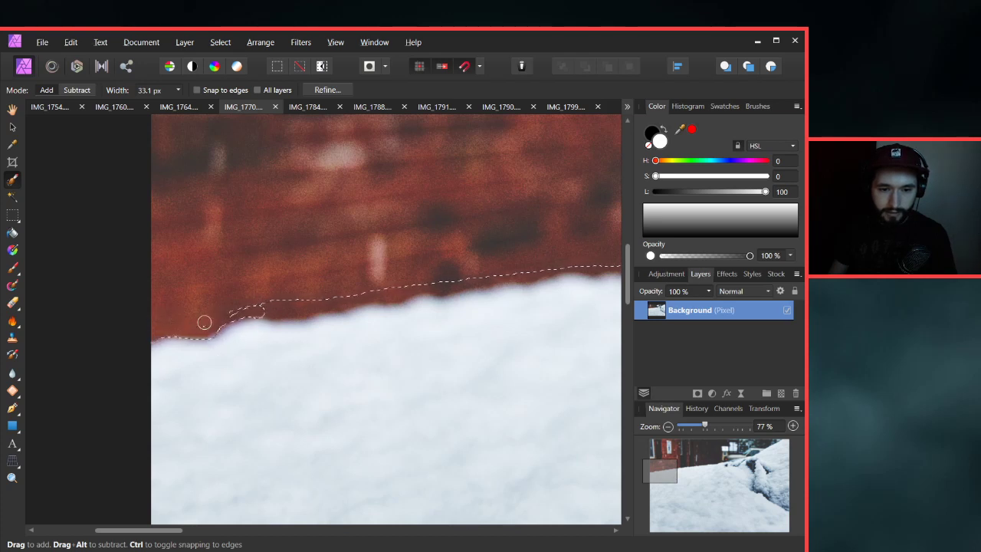
mouse_move(253, 305)
left_mouse_down()
mouse_move(298, 300)
mouse_move(259, 305)
left_mouse_up()
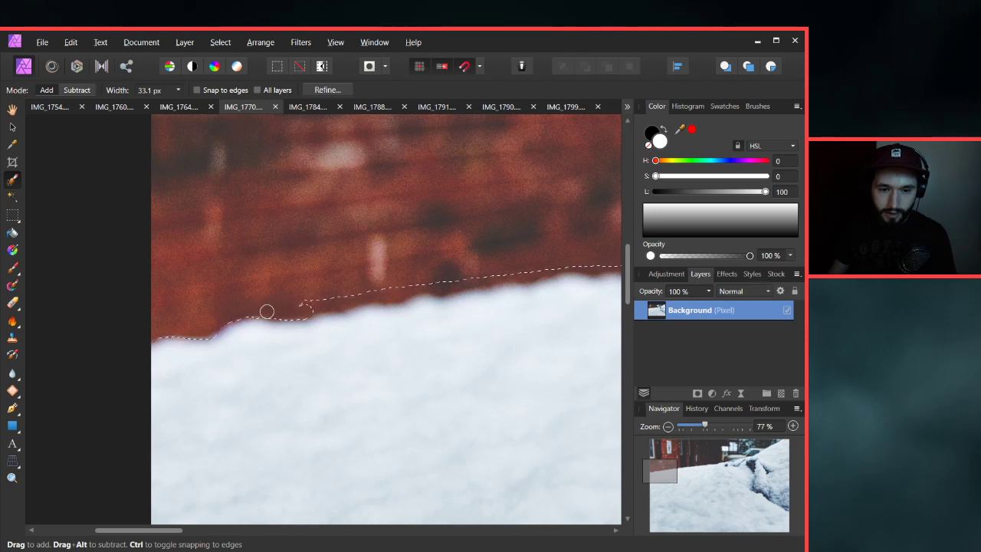
Fit the selection to the snow line beneath the red brick wall and fill the small unselected gaps above it.
left_click_drag(339, 328, 176, 358)
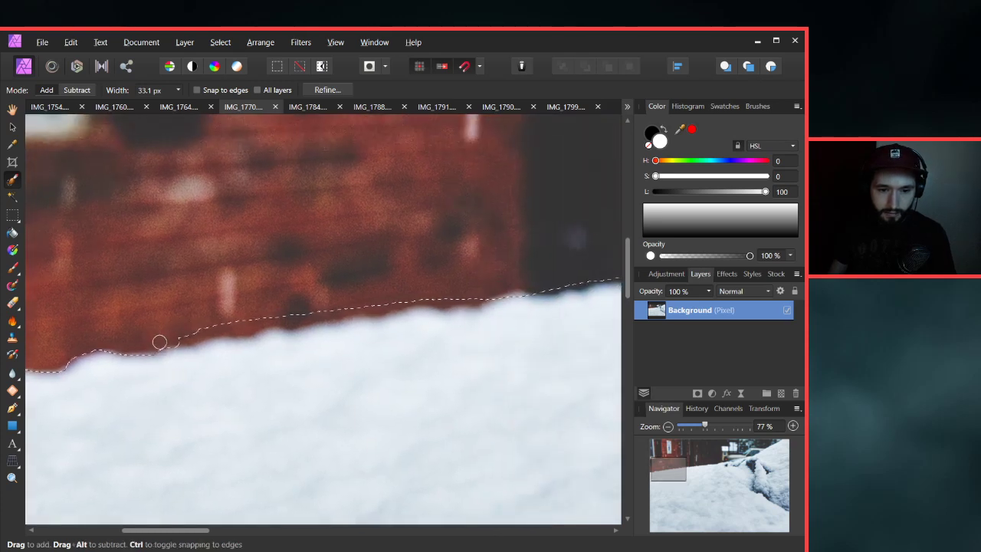
left_click_drag(215, 333, 242, 333)
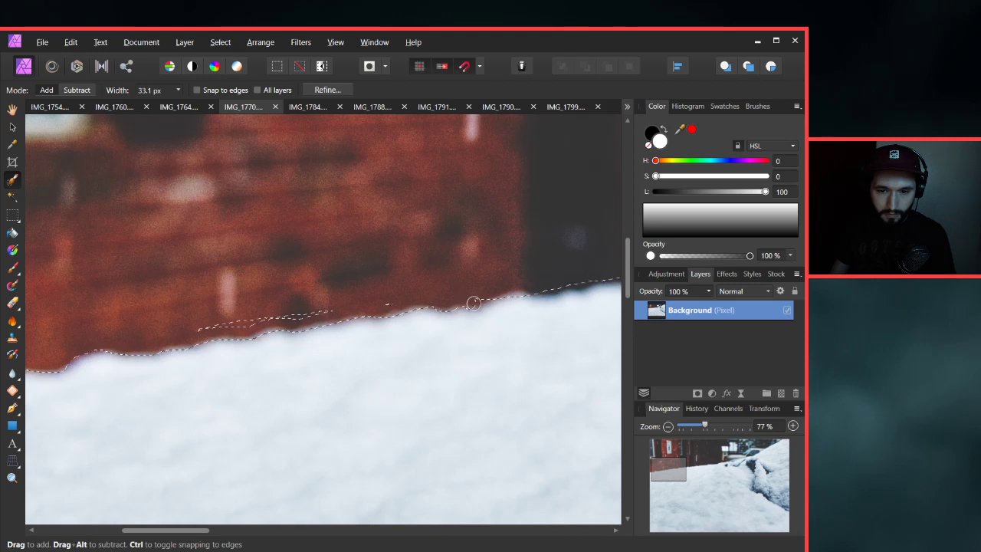
mouse_move(480, 314)
left_mouse_down()
mouse_move(532, 300)
mouse_move(499, 301)
mouse_move(483, 329)
mouse_move(406, 314)
mouse_move(371, 355)
mouse_move(385, 302)
mouse_move(185, 330)
left_mouse_up()
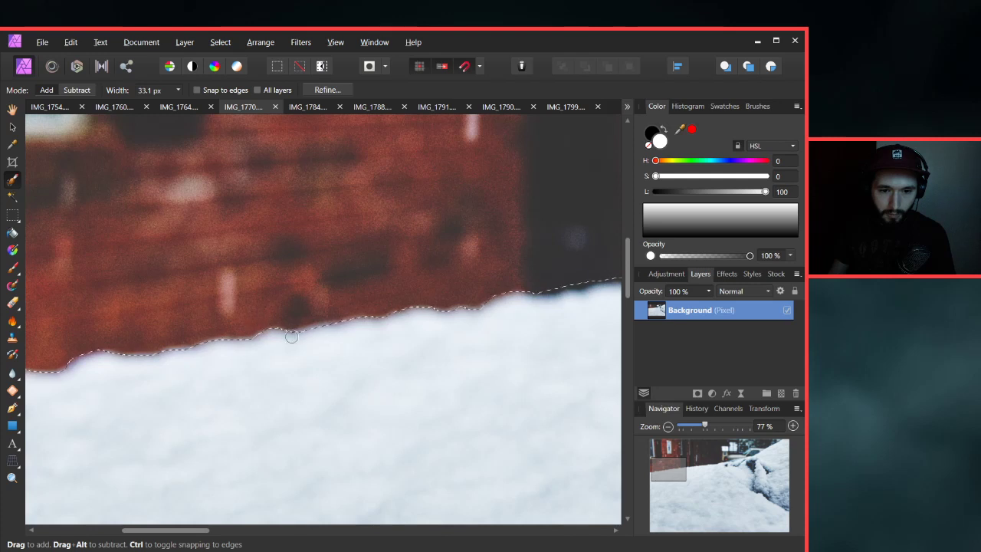
left_click_drag(402, 355, 144, 320)
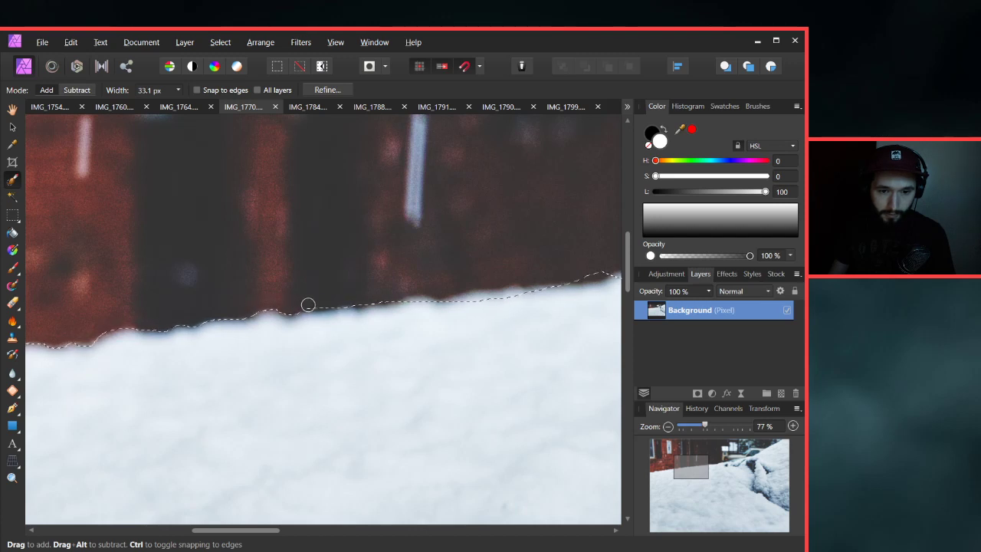
Continue fitting the selection along the snow line below the dark wall as far as the red light by the yellow post.
left_click_drag(308, 305, 341, 302)
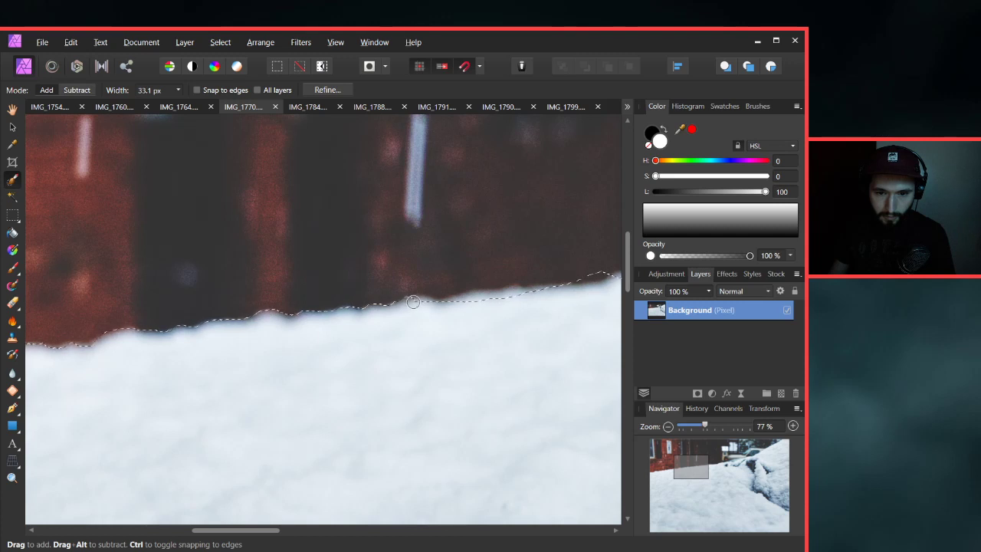
left_click_drag(490, 319, 244, 318)
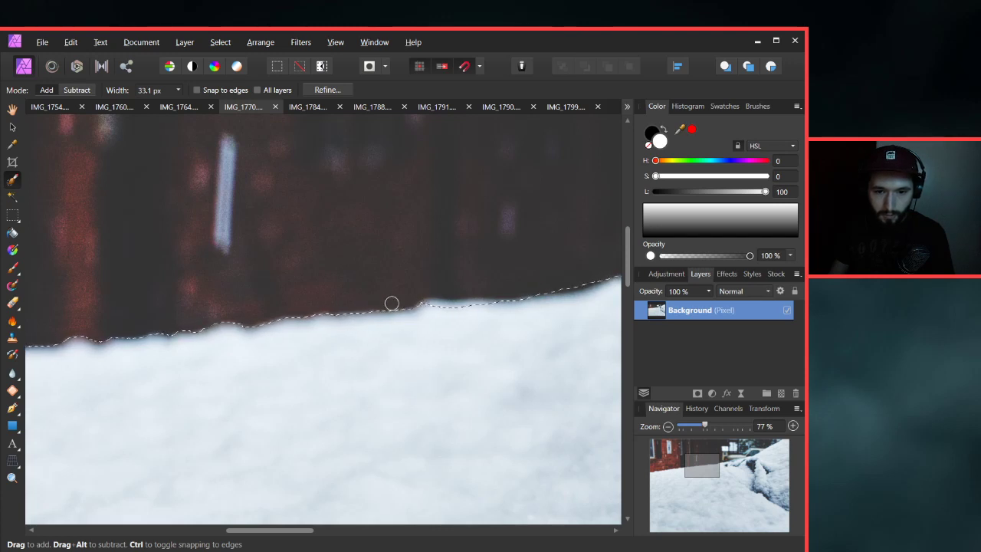
mouse_move(392, 303)
left_mouse_down()
mouse_move(382, 350)
mouse_move(306, 374)
mouse_move(288, 344)
mouse_move(366, 346)
left_mouse_up()
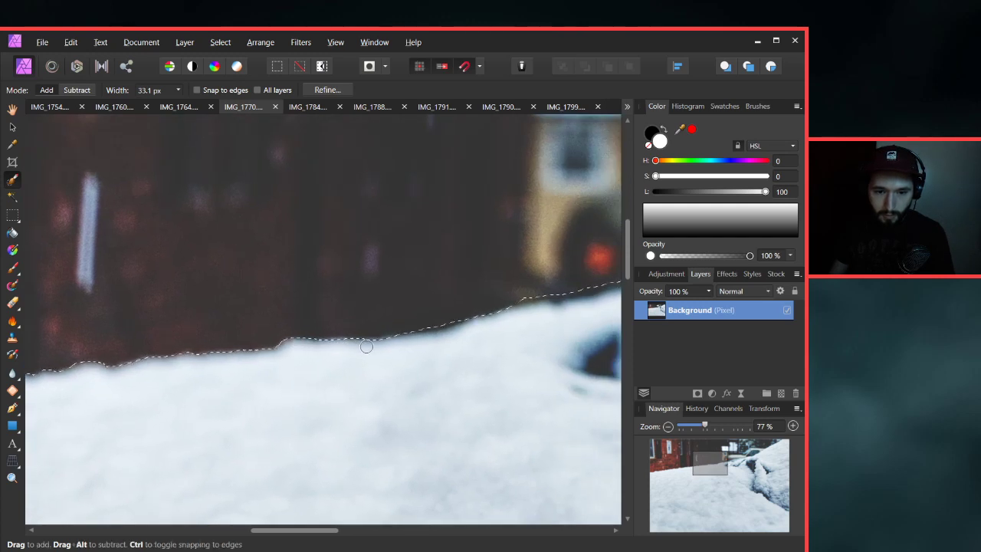
mouse_move(429, 367)
left_mouse_down()
mouse_move(225, 365)
mouse_move(245, 346)
mouse_move(289, 341)
left_mouse_up()
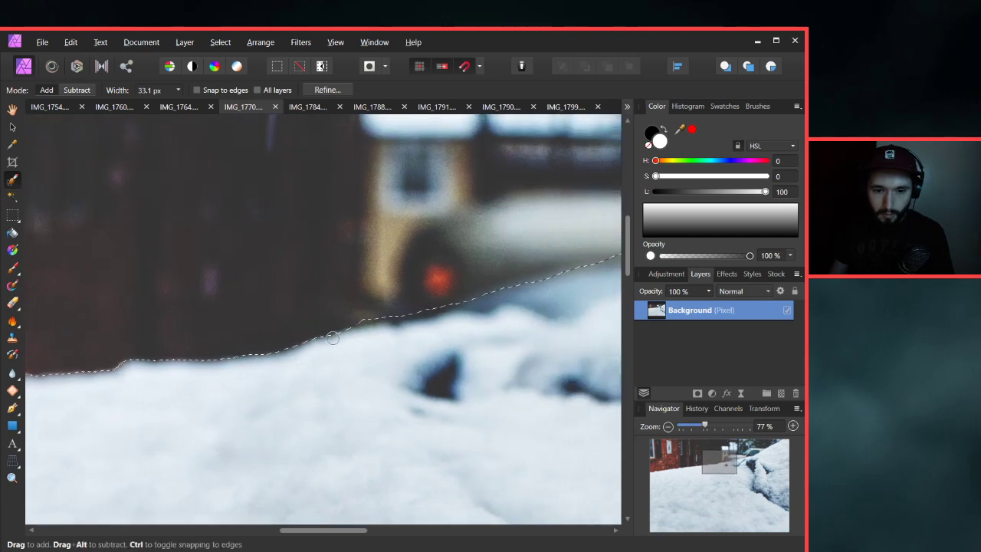
left_click_drag(350, 376, 241, 388)
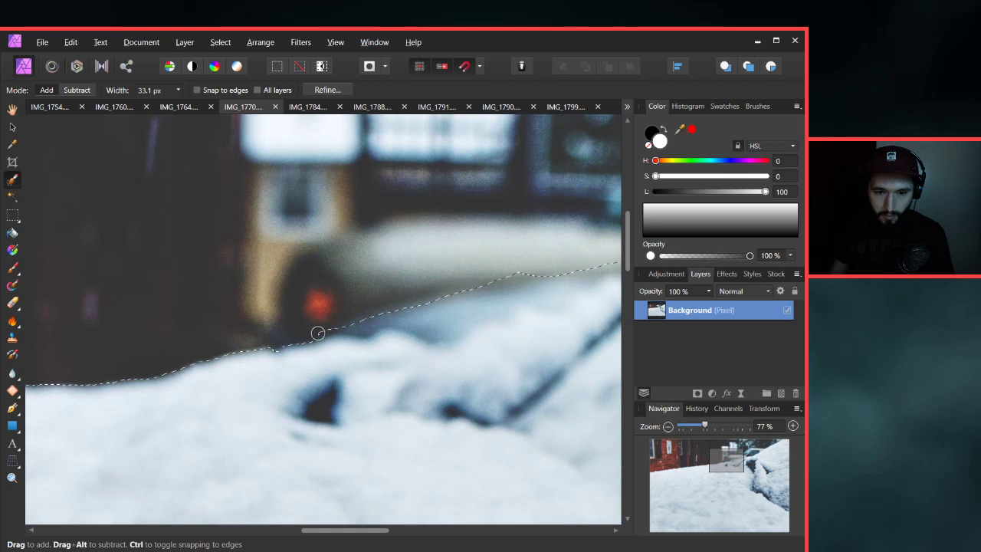
left_click_drag(400, 344, 295, 357)
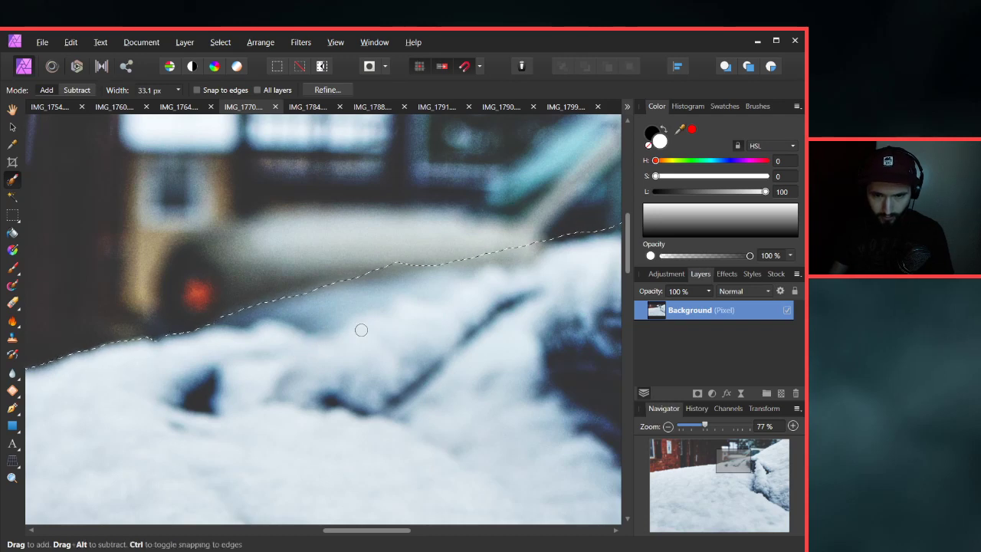
Extend the selection over the blurred strip below the parked vehicle's hood down to the snow, filling the gaps inside it.
scroll(363, 329, "down", 5)
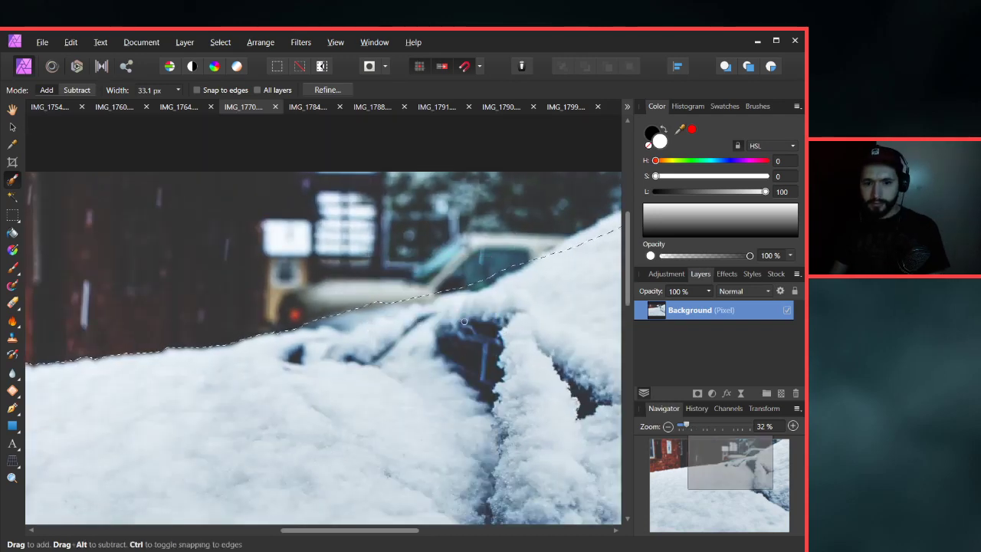
scroll(438, 322, "up", 3)
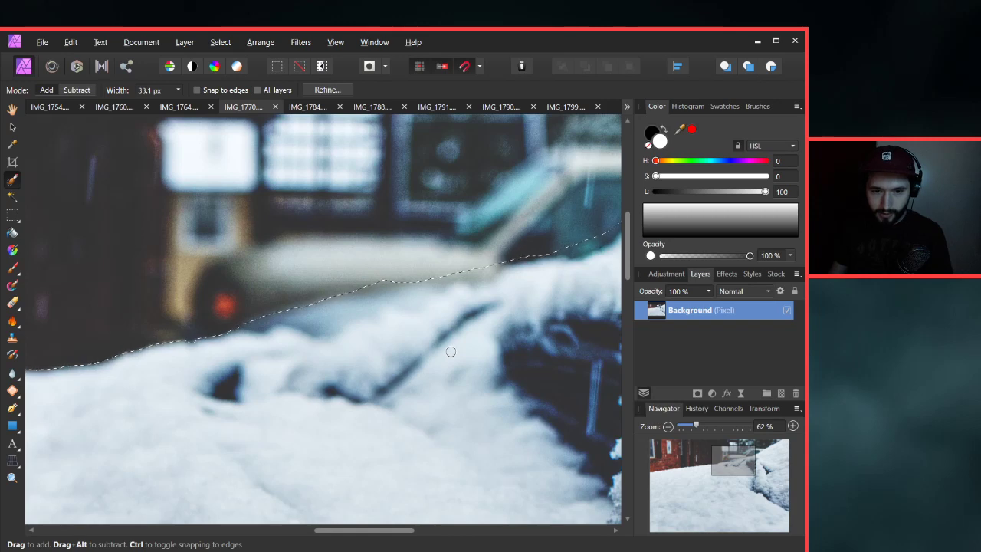
scroll(413, 341, "down", 4)
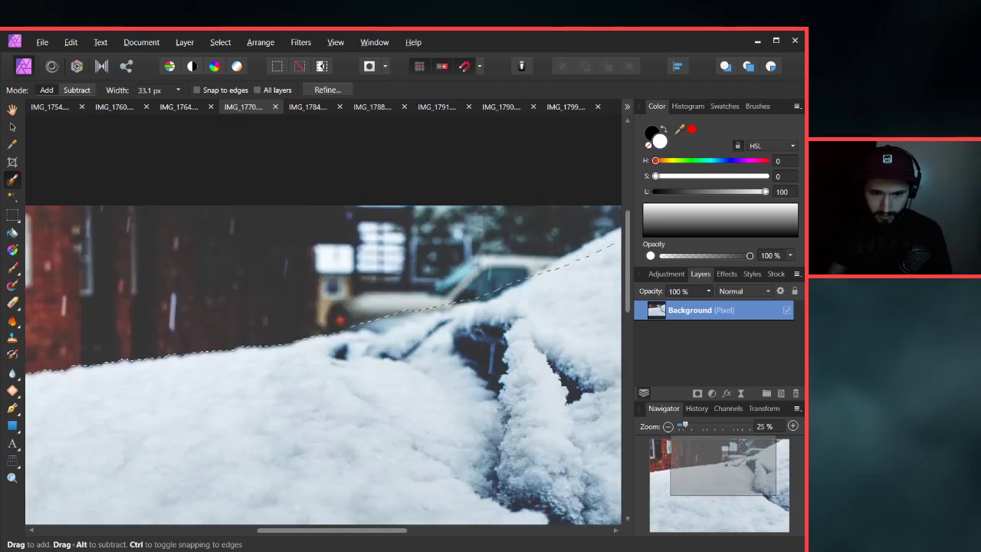
scroll(414, 341, "up", 3)
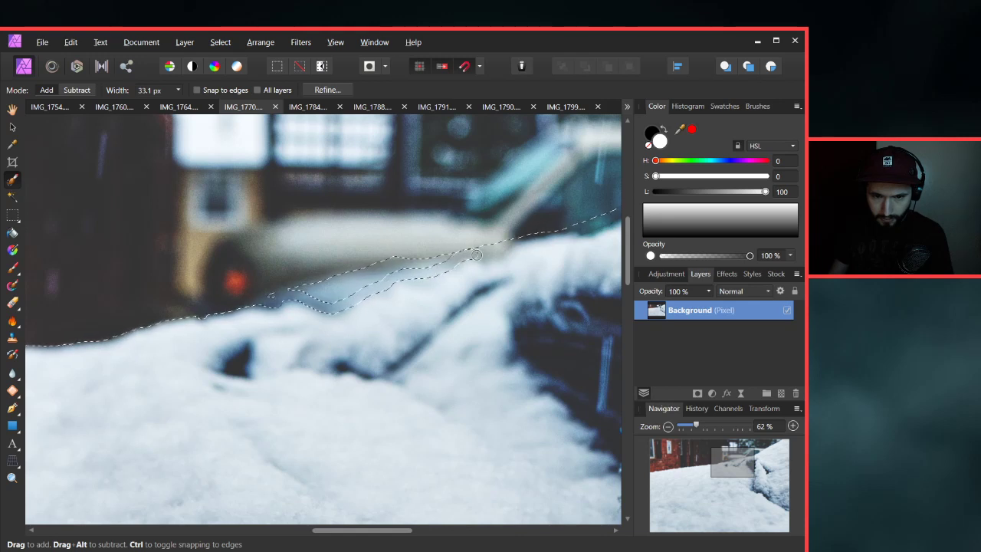
left_click_drag(513, 241, 487, 264)
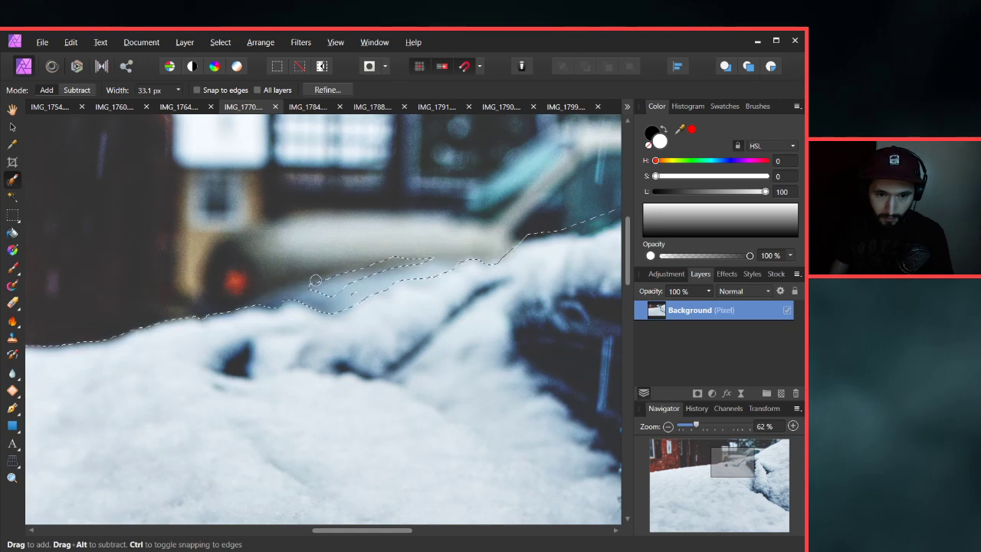
left_click_drag(430, 254, 344, 288)
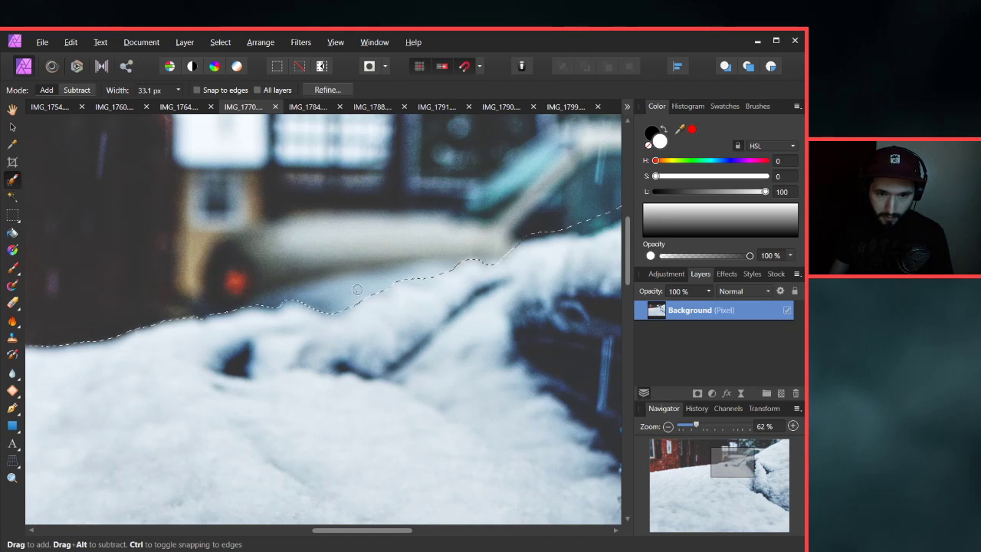
Extend the selection to the snow line from the parked vehicle's hood to the front of its side window.
left_click_drag(464, 268, 187, 341)
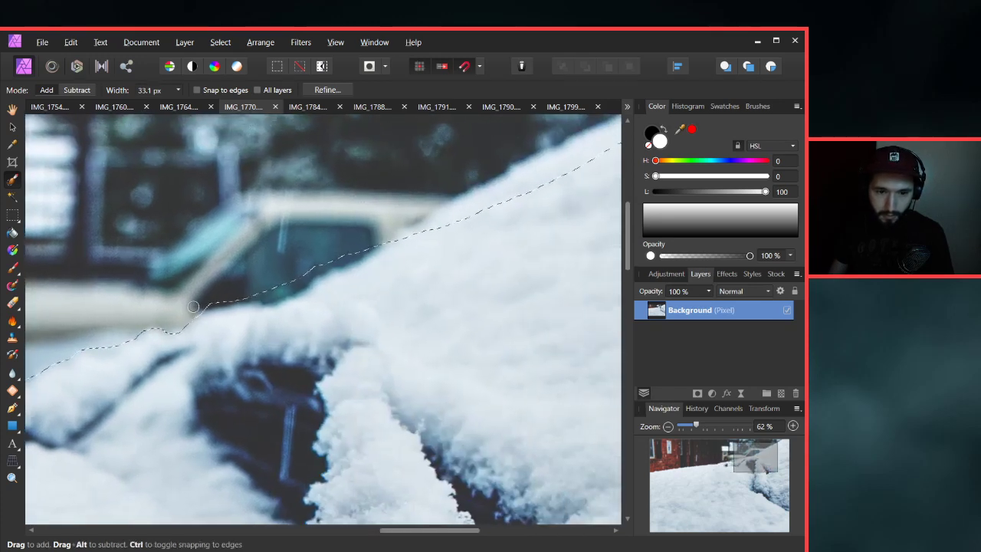
mouse_move(216, 304)
left_mouse_down()
mouse_move(282, 295)
mouse_move(321, 263)
mouse_move(249, 292)
left_mouse_up()
left_click_drag(371, 295, 246, 352)
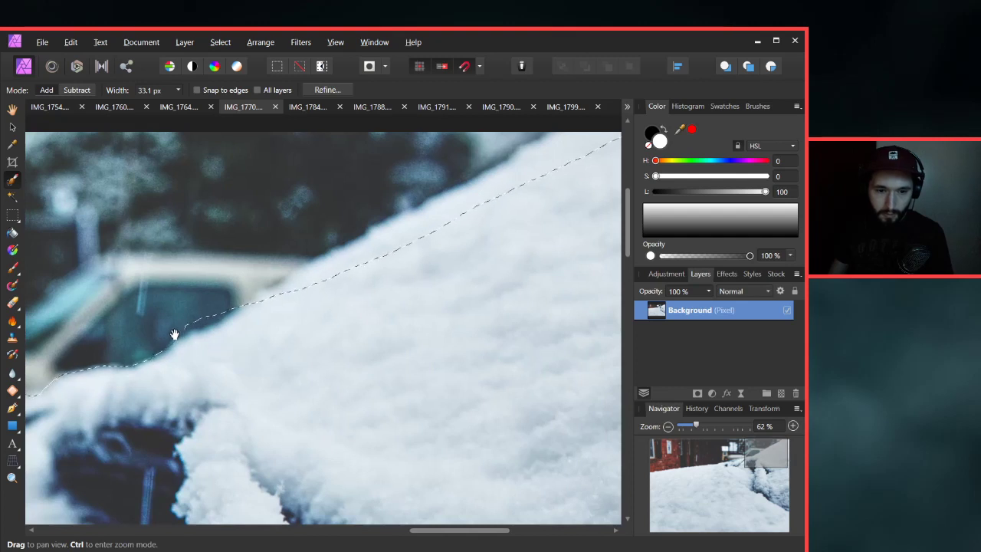
mouse_move(191, 327)
left_mouse_down()
mouse_move(130, 356)
mouse_move(214, 318)
mouse_move(176, 342)
mouse_move(186, 344)
mouse_move(164, 346)
left_mouse_up()
Remove the selection's overlap onto the snow below the vehicle's side window and fit the edge to the window's rear corner.
key("super")
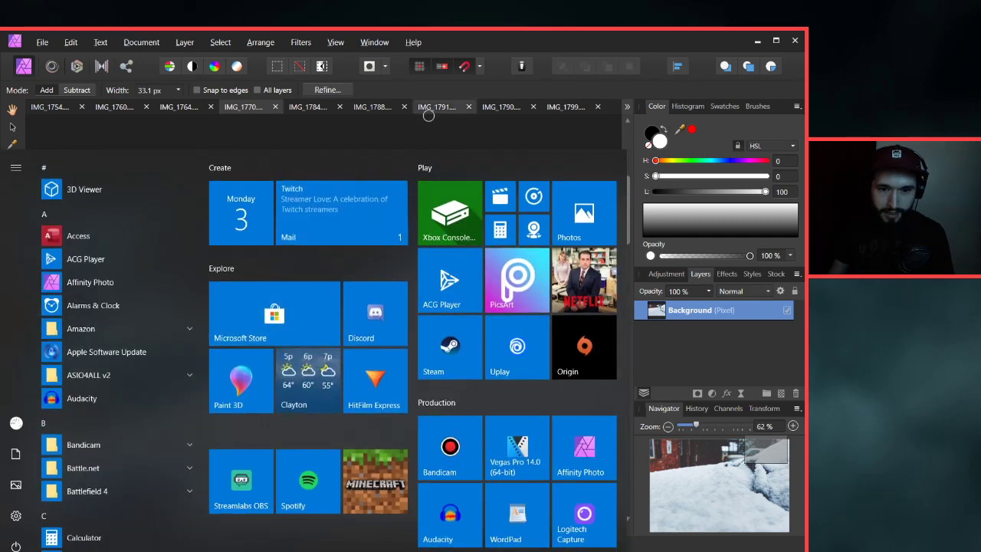
key("Escape")
scroll(227, 334, "up", 3)
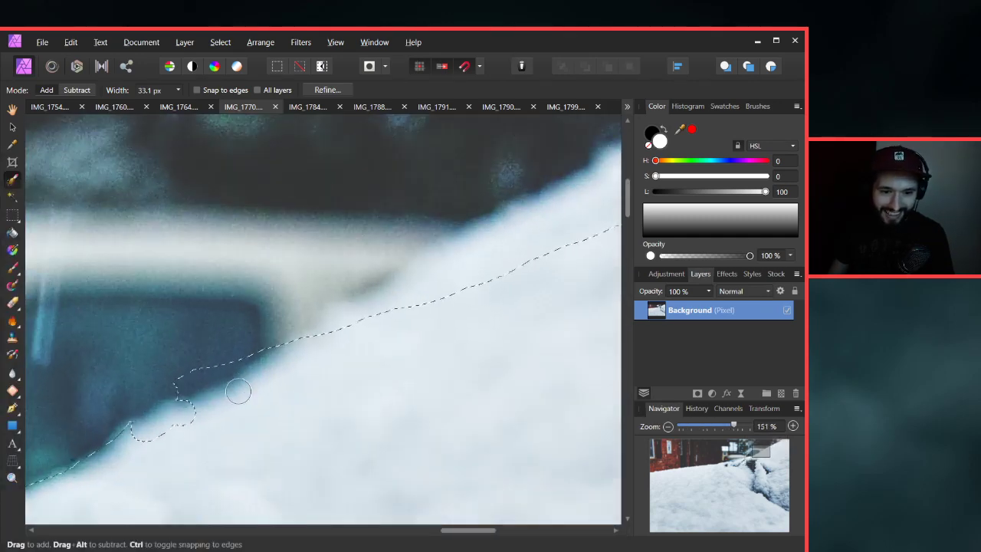
scroll(213, 405, "up", 3)
mouse_move(212, 406)
left_mouse_down()
mouse_move(340, 329)
mouse_move(306, 335)
mouse_move(285, 353)
mouse_move(346, 333)
mouse_move(292, 319)
mouse_move(328, 337)
mouse_move(313, 330)
mouse_move(365, 319)
mouse_move(380, 345)
mouse_move(338, 310)
mouse_move(311, 306)
mouse_move(356, 300)
left_mouse_up()
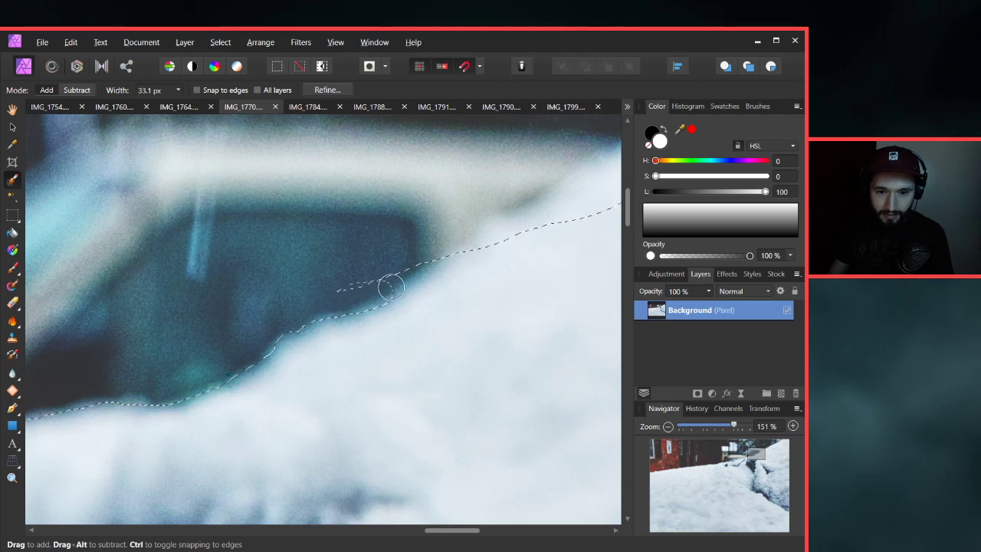
key("space")
left_click_drag(453, 285, 163, 381)
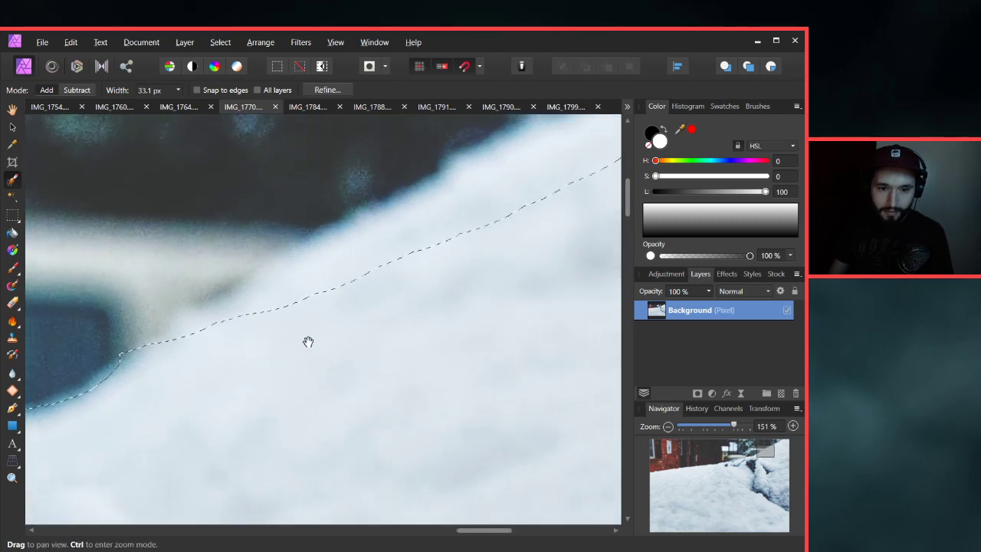
Subtract the snow slope at the photo's upper right from the selection, clearing the leftover selected patches.
scroll(311, 337, "down", 3)
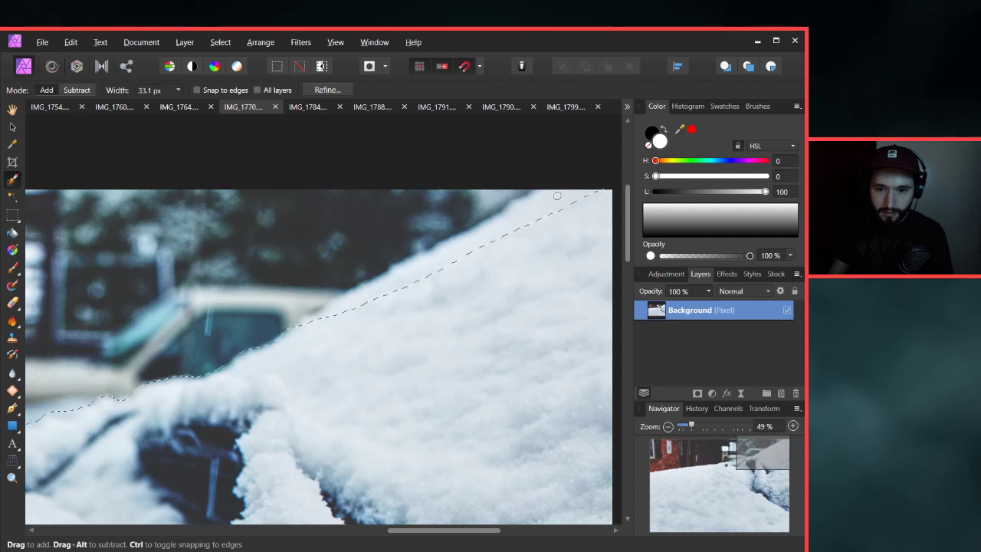
left_click_drag(536, 193, 493, 224)
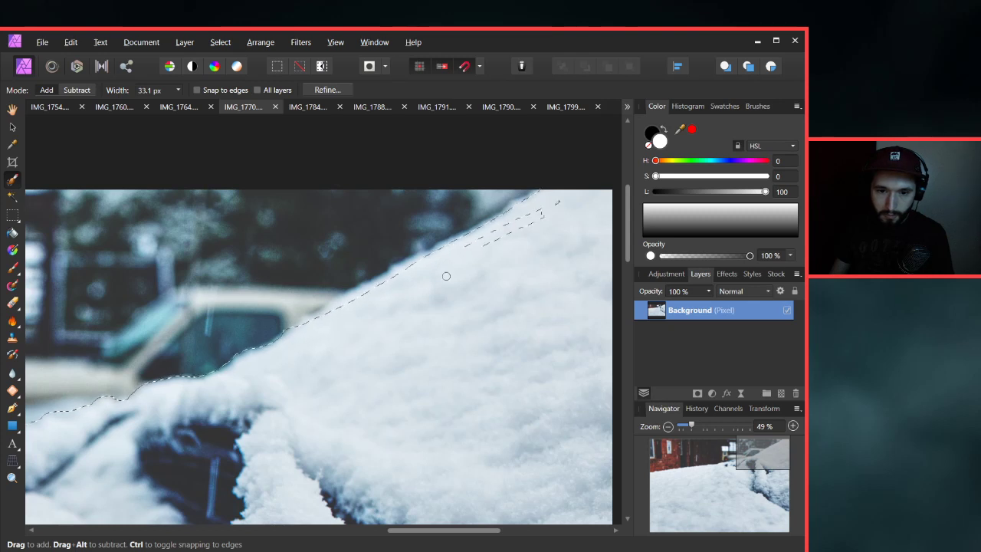
scroll(299, 331, "up", 5)
mouse_move(299, 331)
left_mouse_down()
mouse_move(230, 344)
mouse_move(277, 295)
mouse_move(214, 344)
mouse_move(218, 367)
mouse_move(268, 357)
mouse_move(206, 383)
mouse_move(245, 376)
mouse_move(269, 342)
mouse_move(218, 375)
mouse_move(230, 390)
mouse_move(266, 375)
mouse_move(260, 337)
left_mouse_up()
key("super")
key("super")
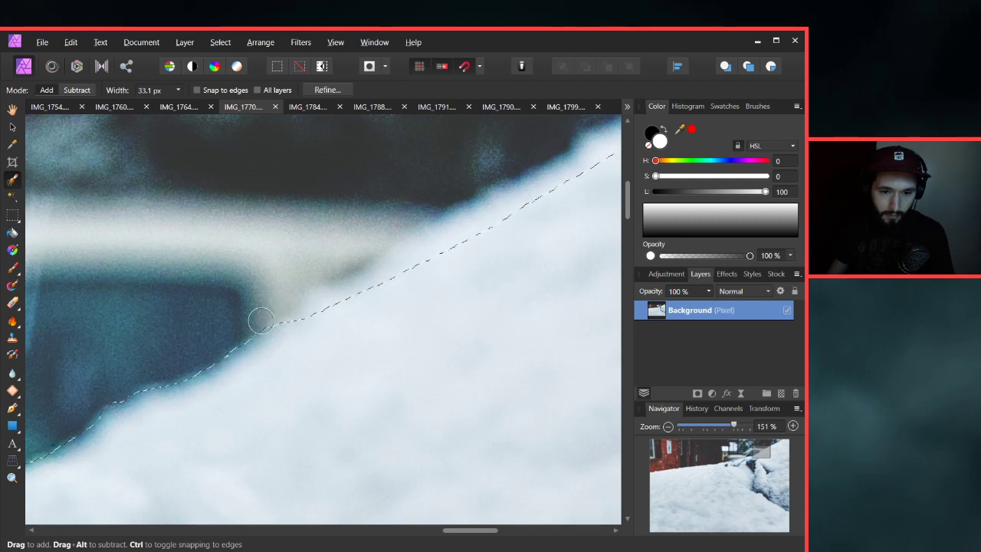
Fit the selection edge closely between the dark trees and the snow slope, from the vehicle's rear to the photo's top edge.
mouse_move(367, 352)
left_mouse_down()
mouse_move(224, 433)
mouse_move(152, 403)
mouse_move(133, 412)
mouse_move(138, 426)
mouse_move(125, 421)
mouse_move(151, 409)
mouse_move(165, 383)
mouse_move(195, 385)
mouse_move(294, 308)
mouse_move(345, 283)
mouse_move(393, 288)
mouse_move(300, 338)
left_mouse_up()
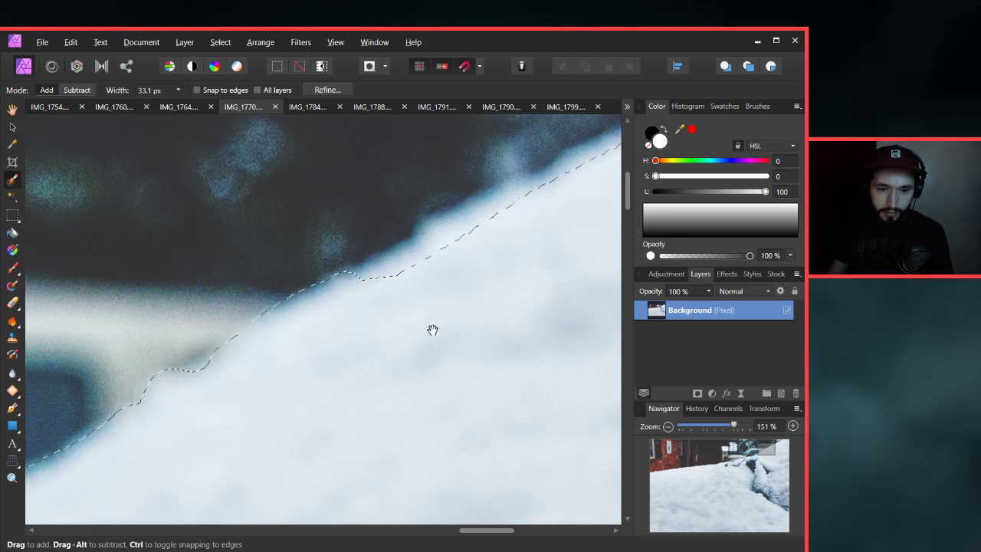
left_click_drag(431, 329, 234, 444)
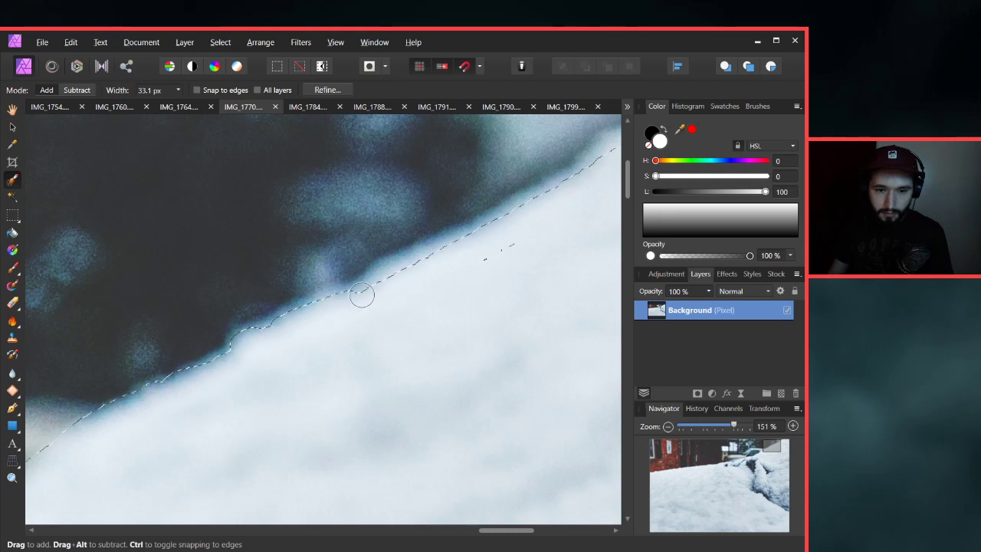
left_click_drag(506, 254, 240, 416)
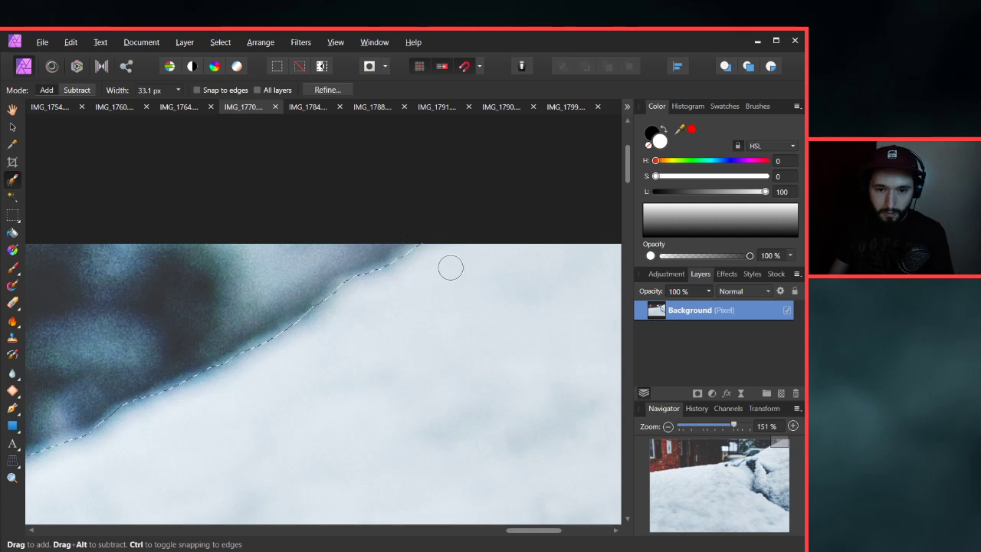
Add a new empty pixel layer above the Background layer, keeping the background selection active.
scroll(366, 354, "down", 5)
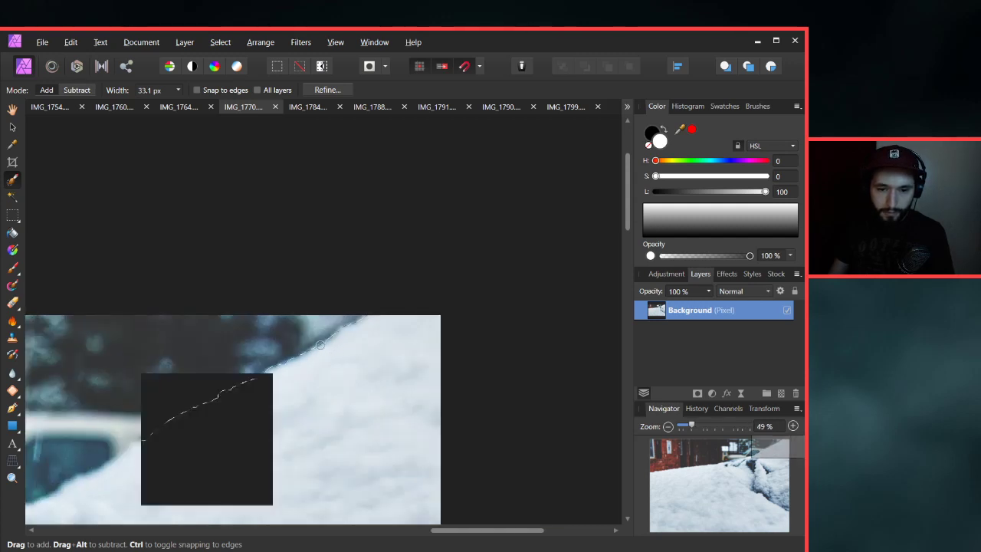
scroll(337, 345, "down", 3)
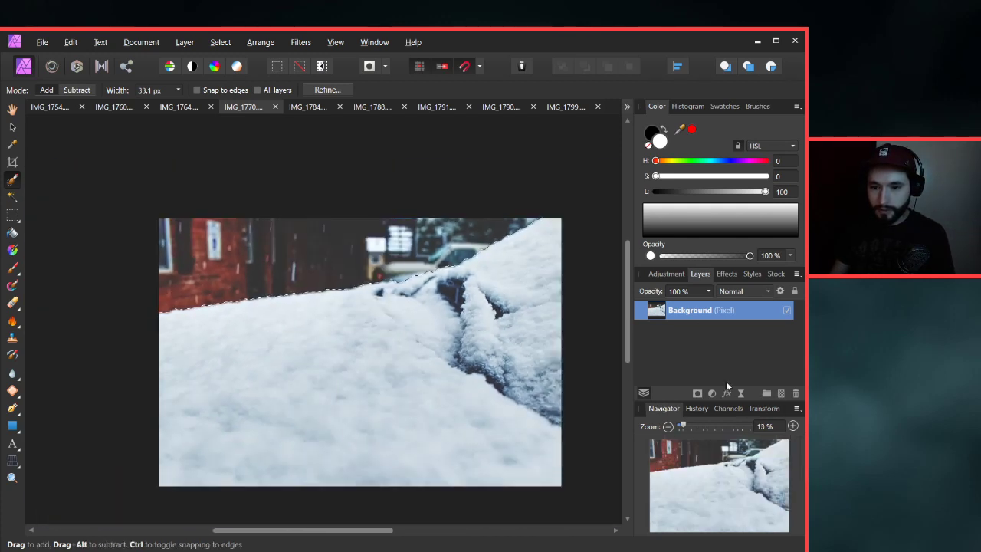
key("ctrl+j")
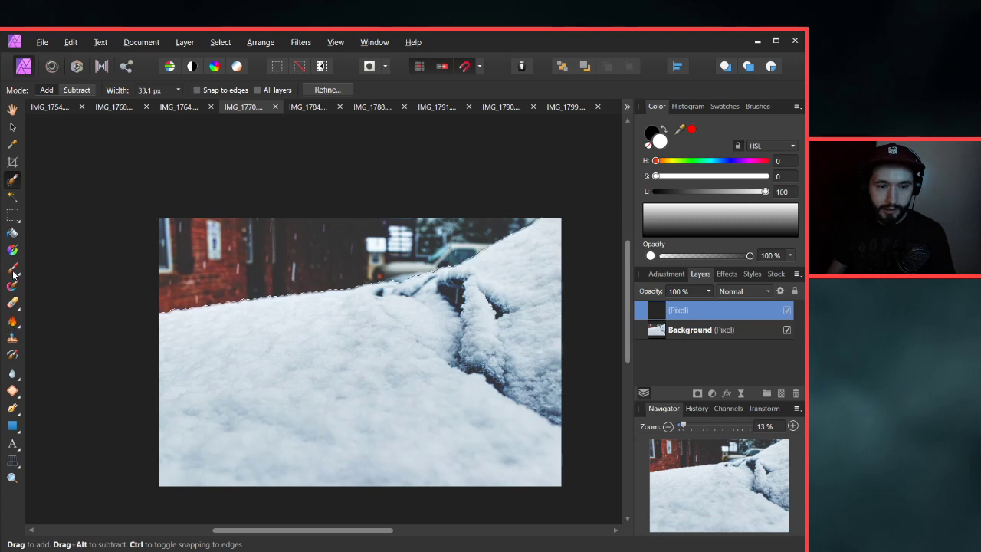
Flood fill the selected background area with white on the new pixel layer and hide that layer.
left_click(13, 233)
left_click(313, 268)
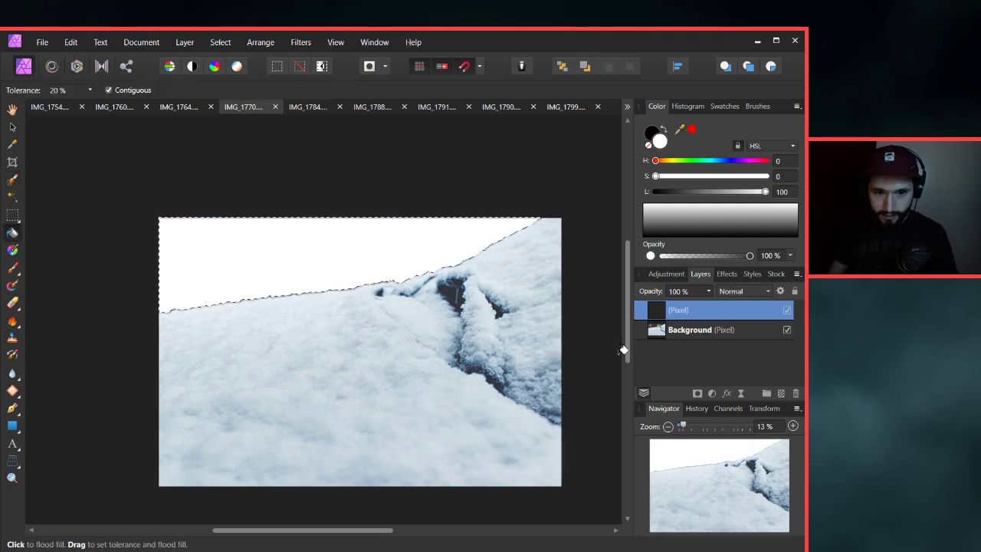
left_click(788, 310)
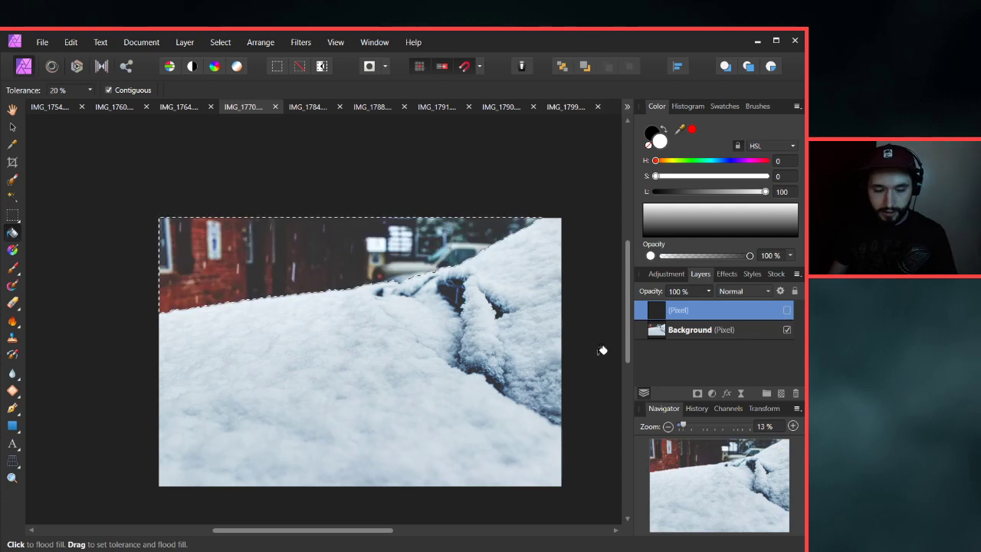
Make the Background layer active and feather the selection with a 5 px radius.
left_click(684, 333)
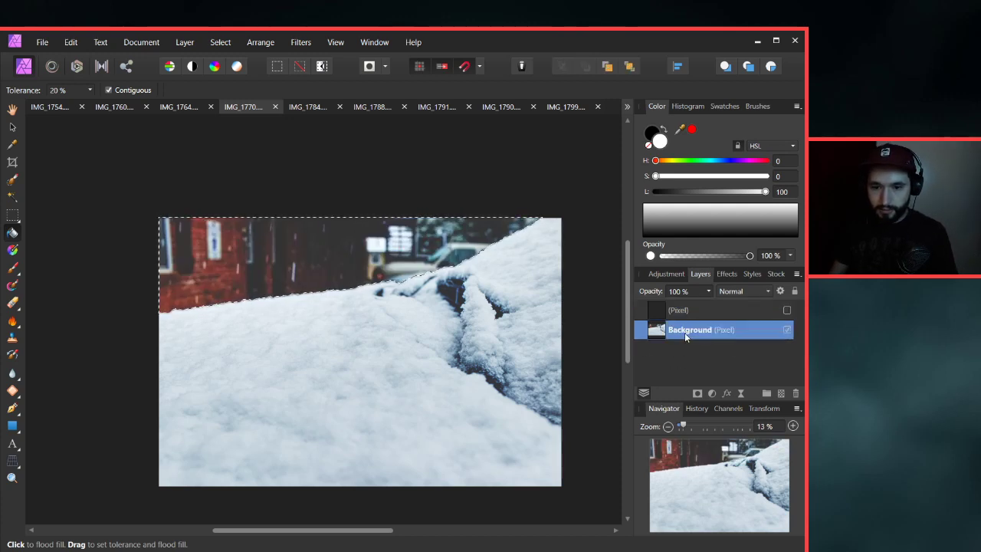
left_click(220, 42)
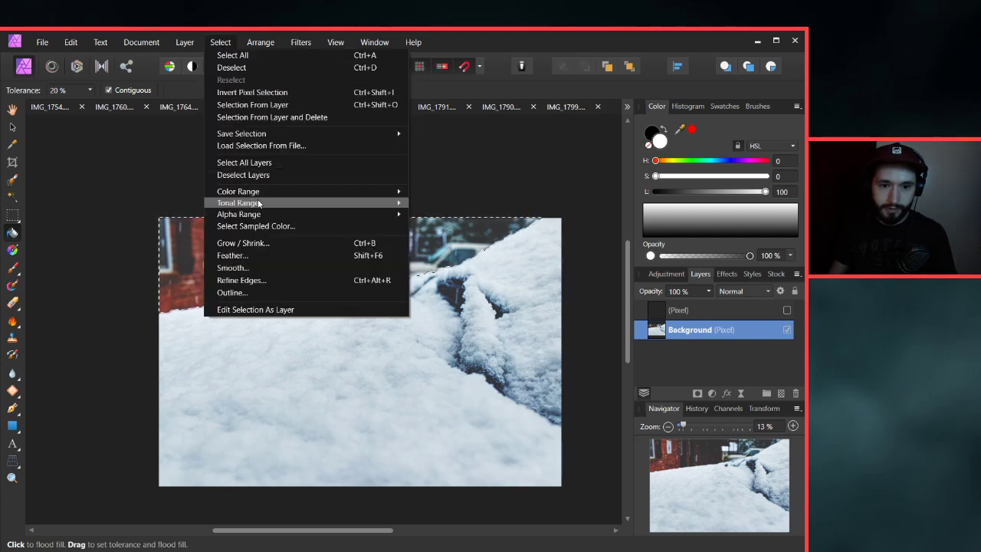
left_click(246, 257)
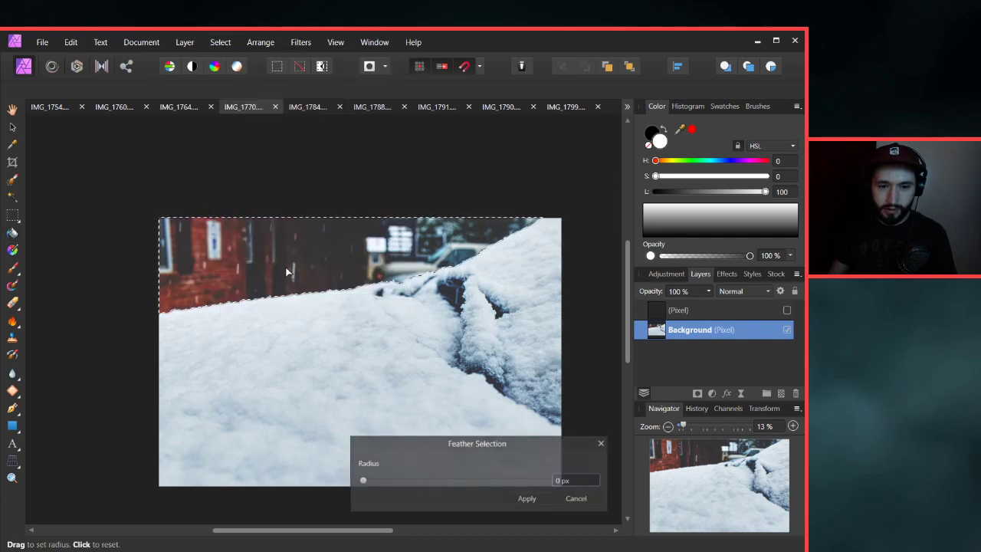
left_click(595, 479)
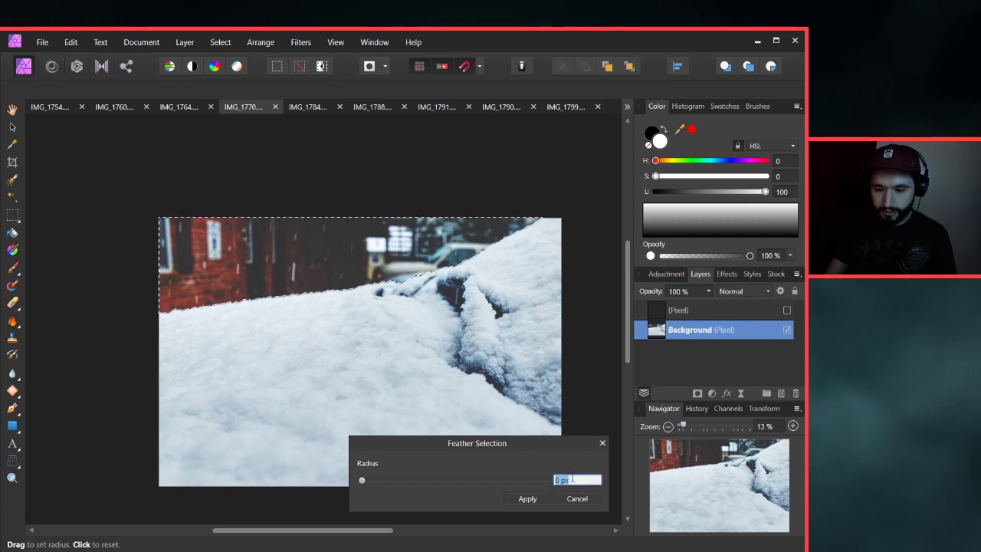
type("5")
key("Return")
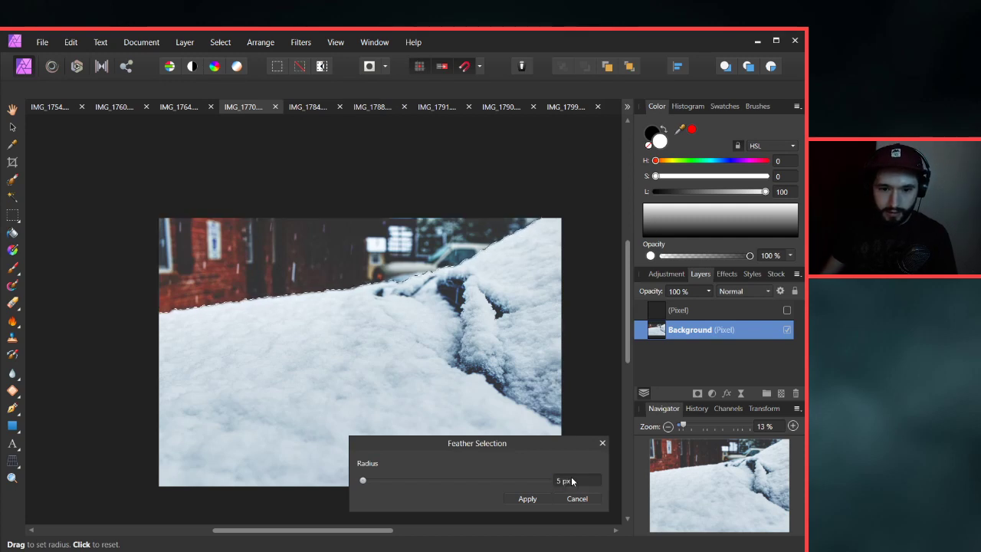
left_click(529, 499)
key("g")
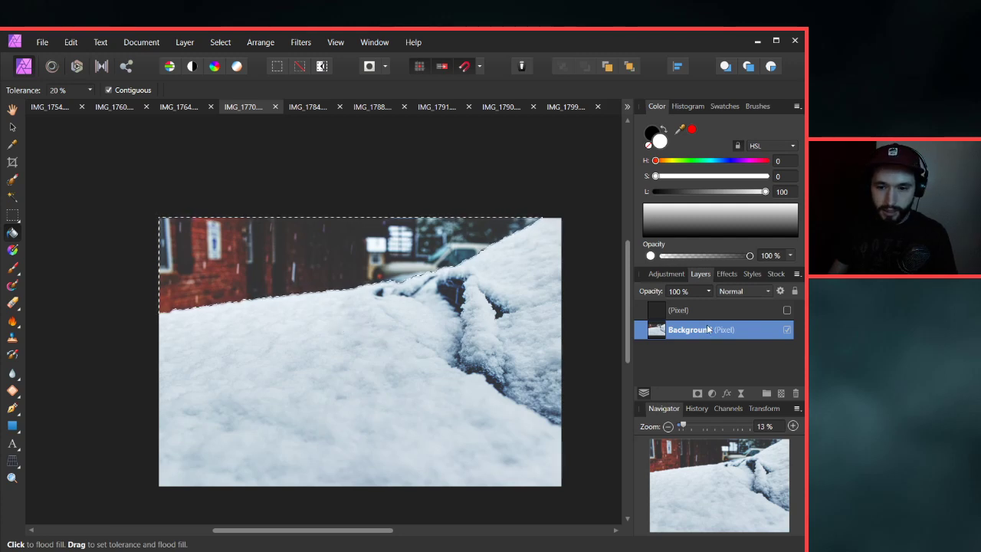
Try to copy the selected blurred background area from the Background layer onto its own layer, removing each copy.
left_click(220, 42)
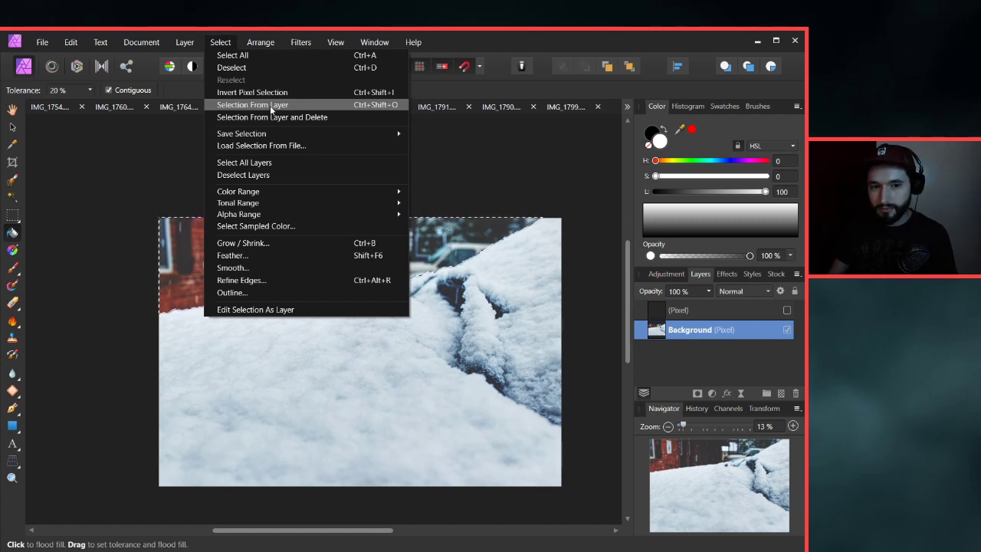
left_click(220, 42)
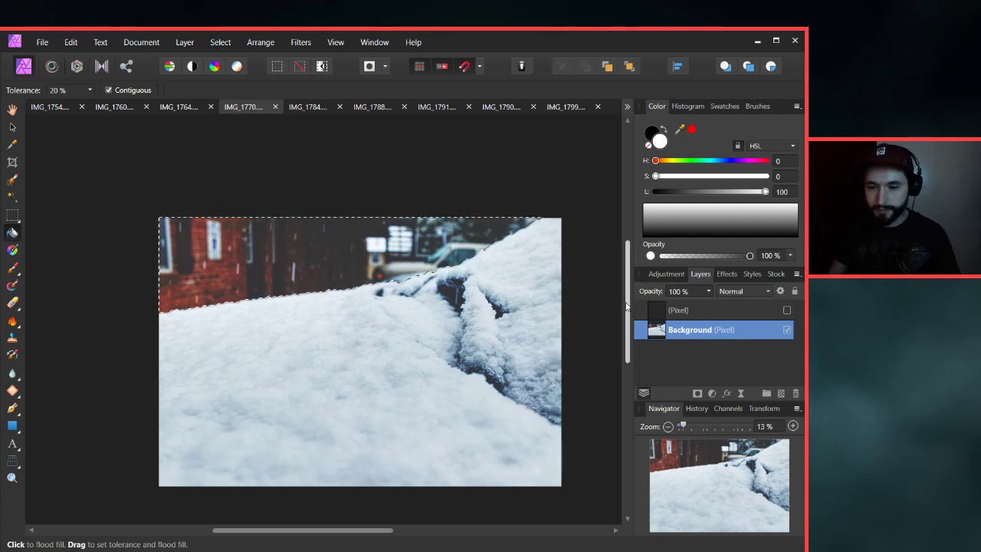
key("ctrl+j")
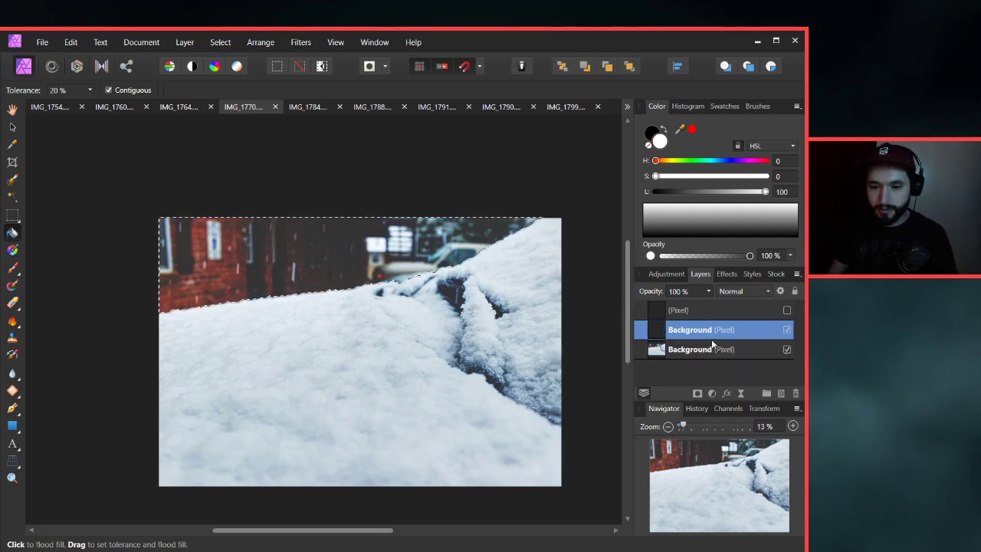
key("ctrl+z")
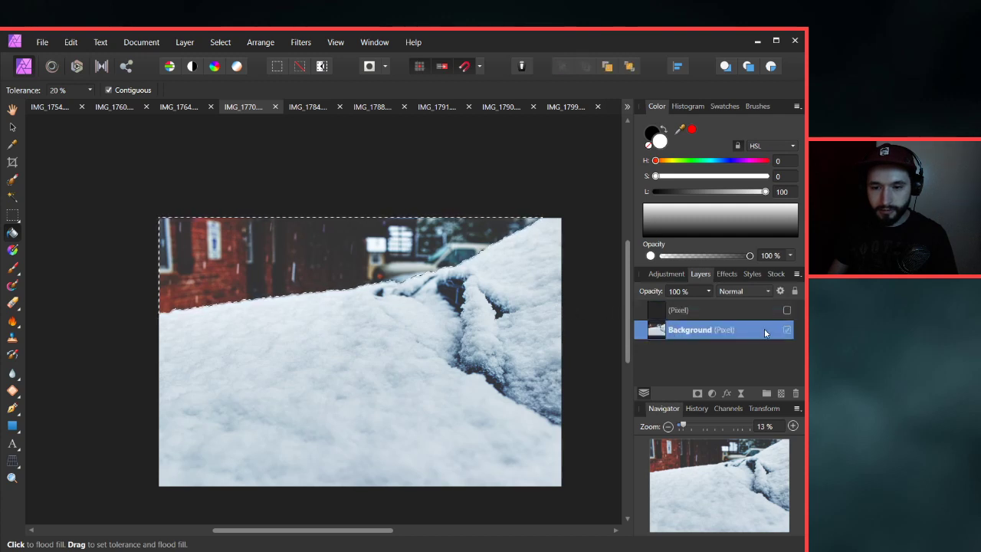
key("ctrl+j")
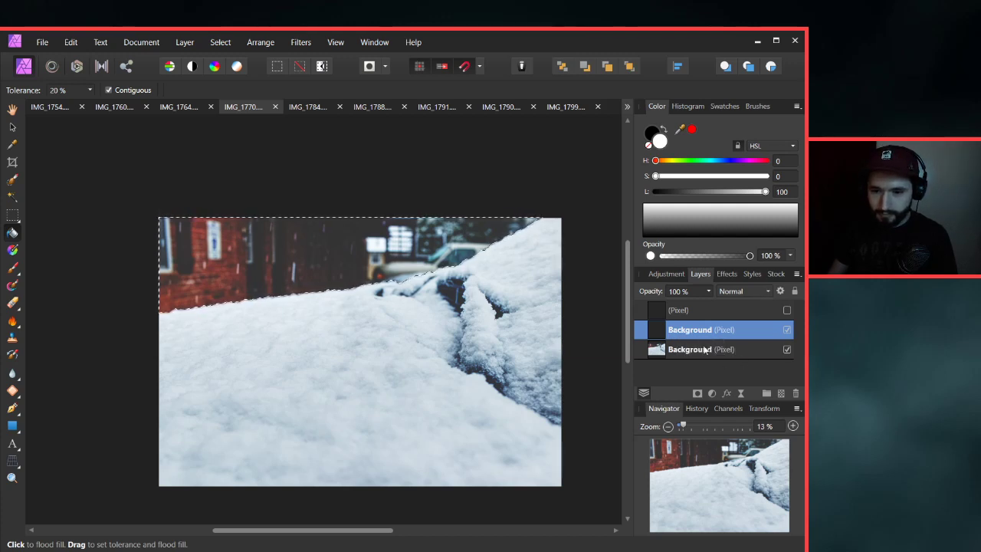
left_click_drag(704, 350, 686, 328)
left_click(686, 317)
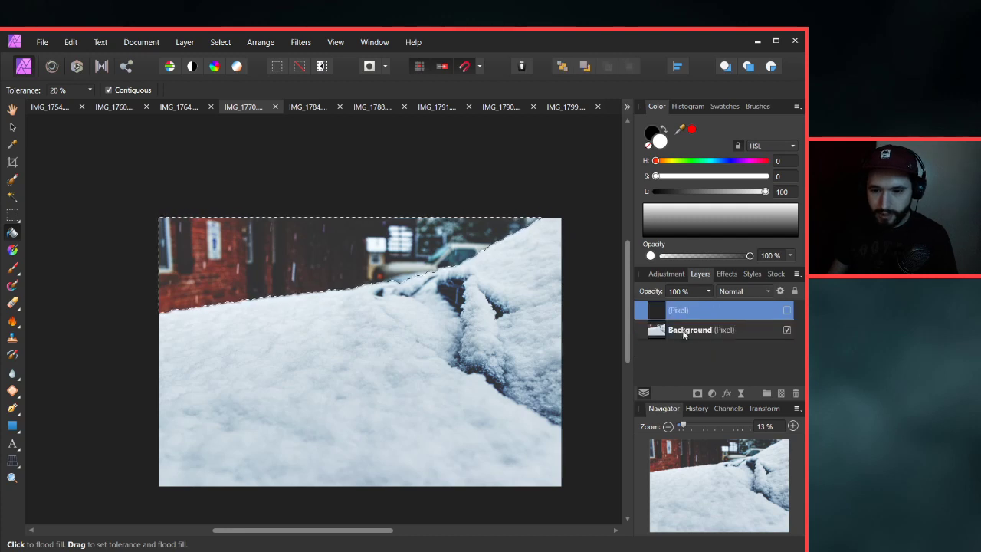
left_click(684, 332)
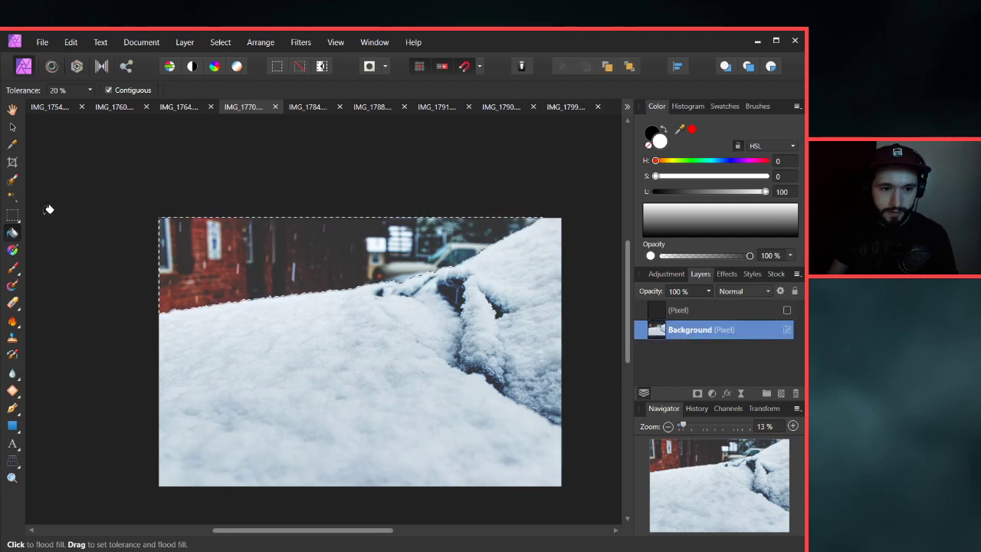
Duplicate the selected area of the Background layer with the Selection Brush active, then hide and delete the copy.
left_click(13, 197)
left_click(12, 178)
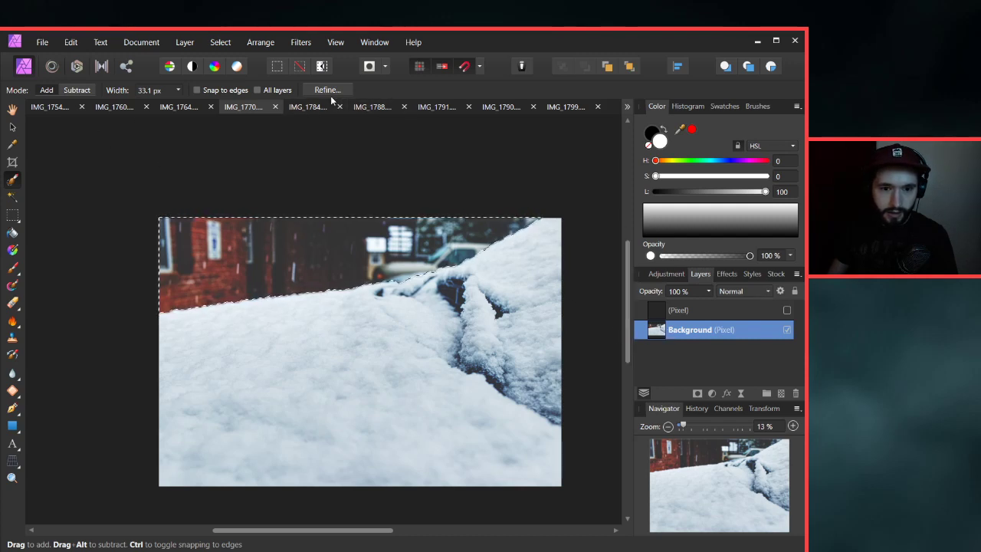
key("ctrl+j")
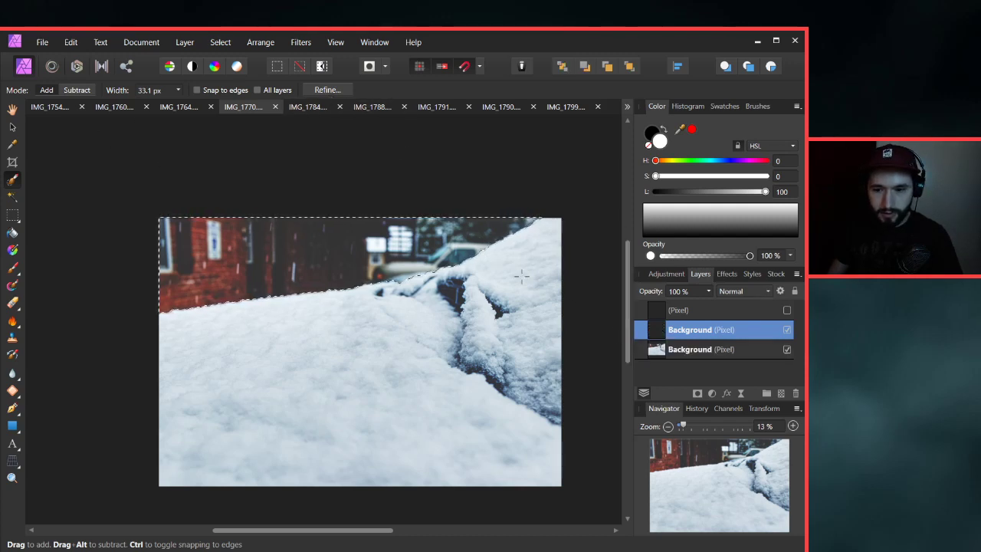
left_click(788, 330)
left_click(723, 314)
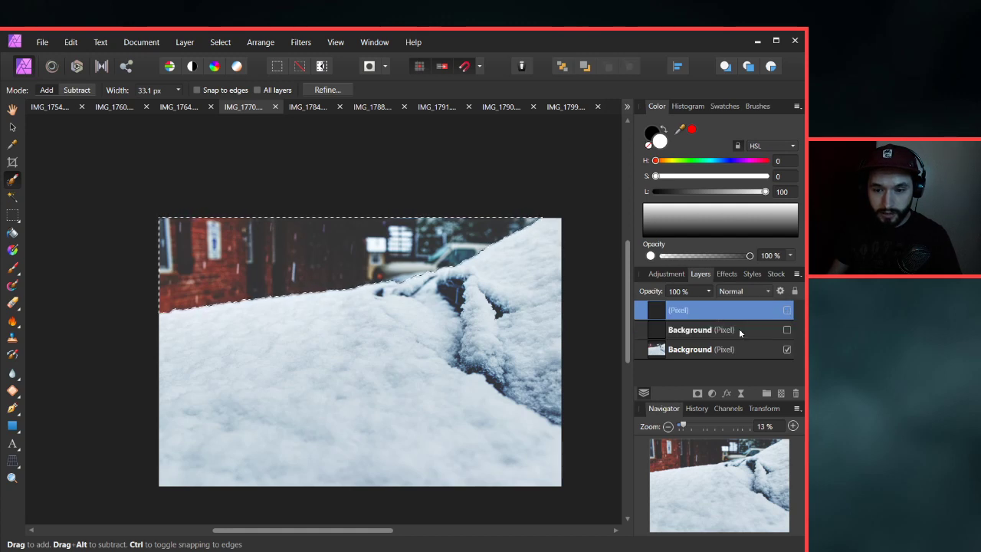
left_click(739, 330)
key("Delete")
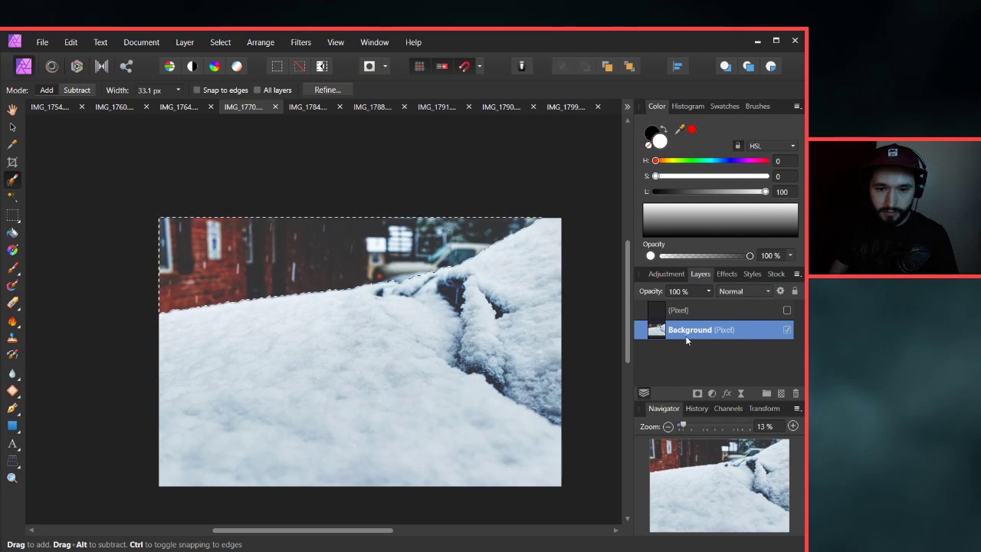
Invert the pixel selection and duplicate the selected snow from the Background layer onto a new layer.
left_click(221, 45)
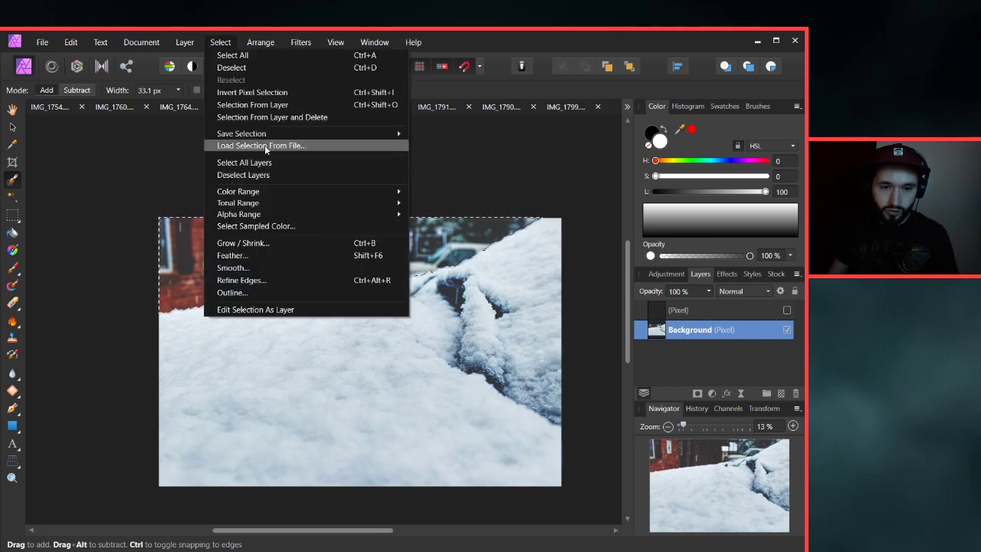
left_click(249, 94)
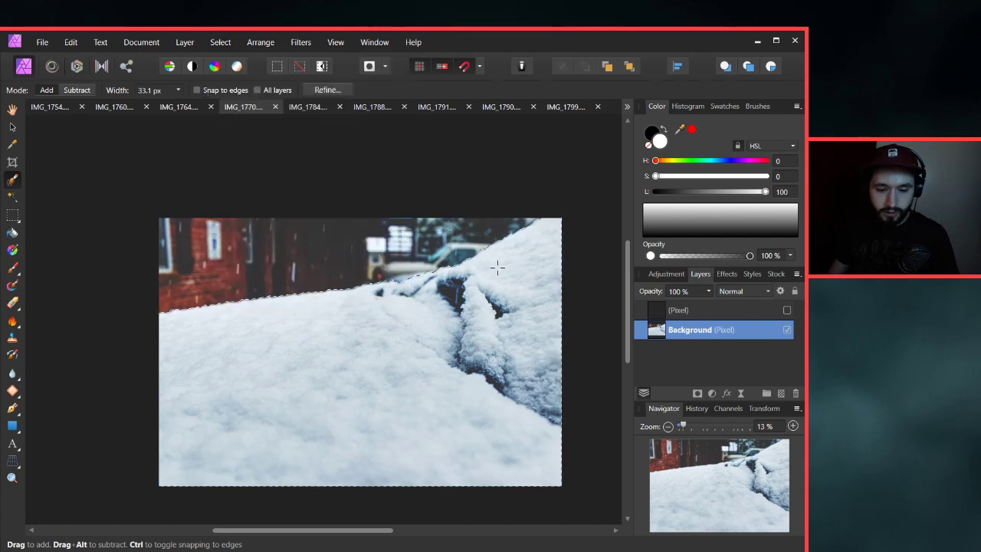
key("ctrl+j")
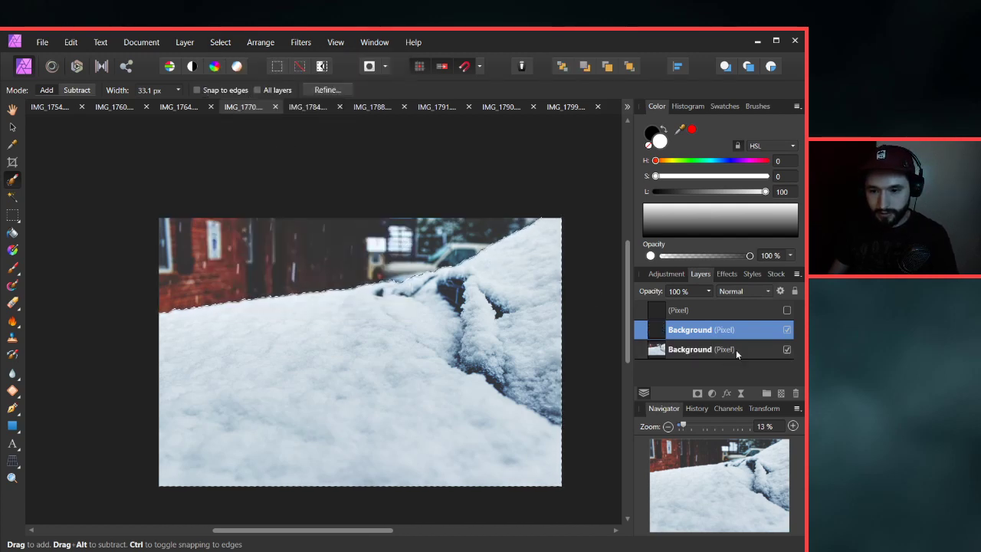
left_click(787, 350)
left_click(788, 349)
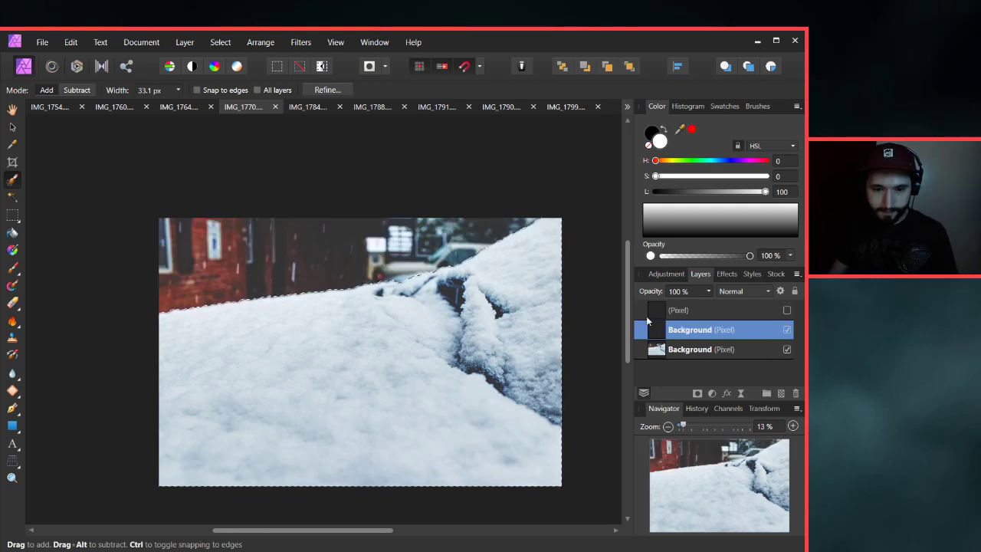
Duplicate the snow cutout once more and check it with the original Background layer temporarily hidden.
left_click(217, 42)
key("Escape")
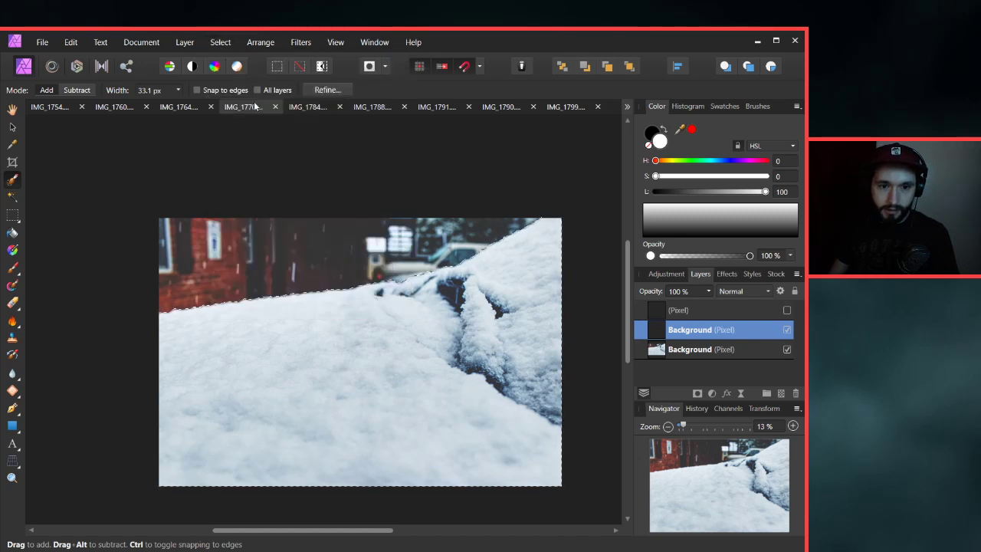
key("ctrl+j")
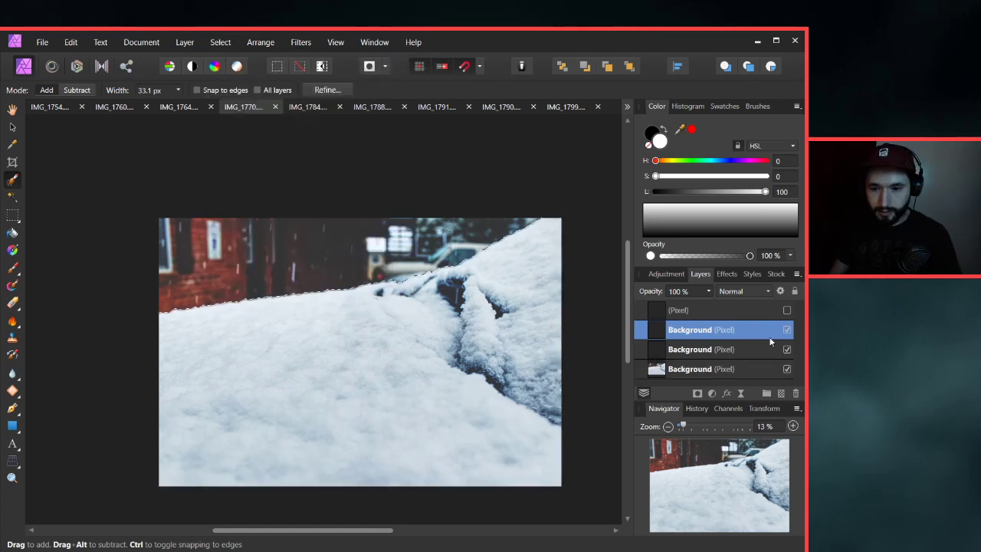
left_click(787, 368)
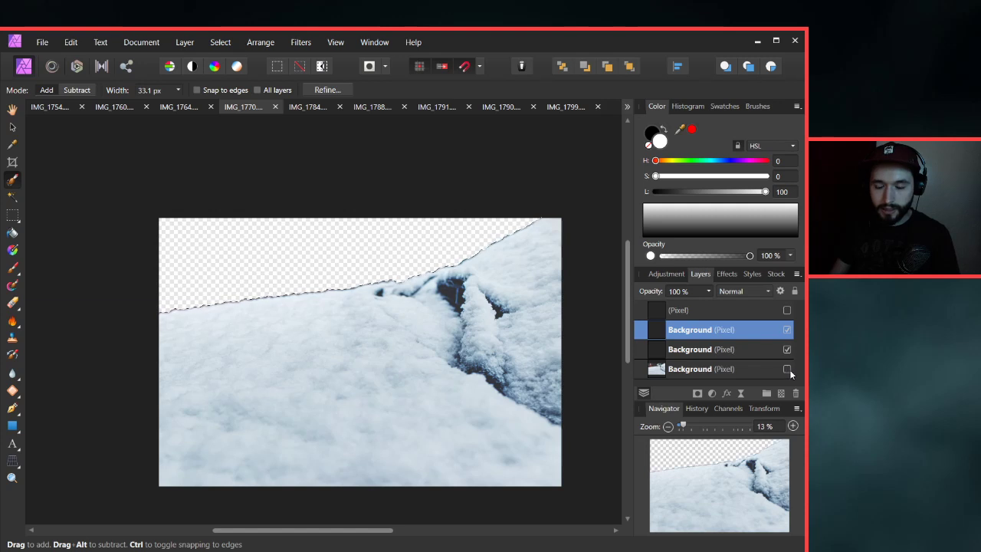
left_click(787, 369)
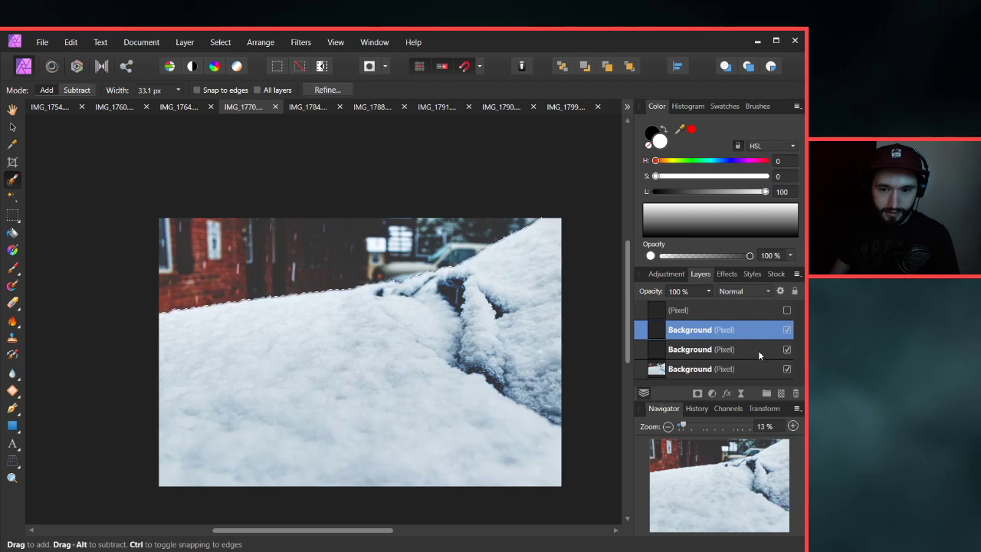
Preview the white-filled pixel layer above the photo and delete the extra snow copy beneath it.
left_click(786, 310)
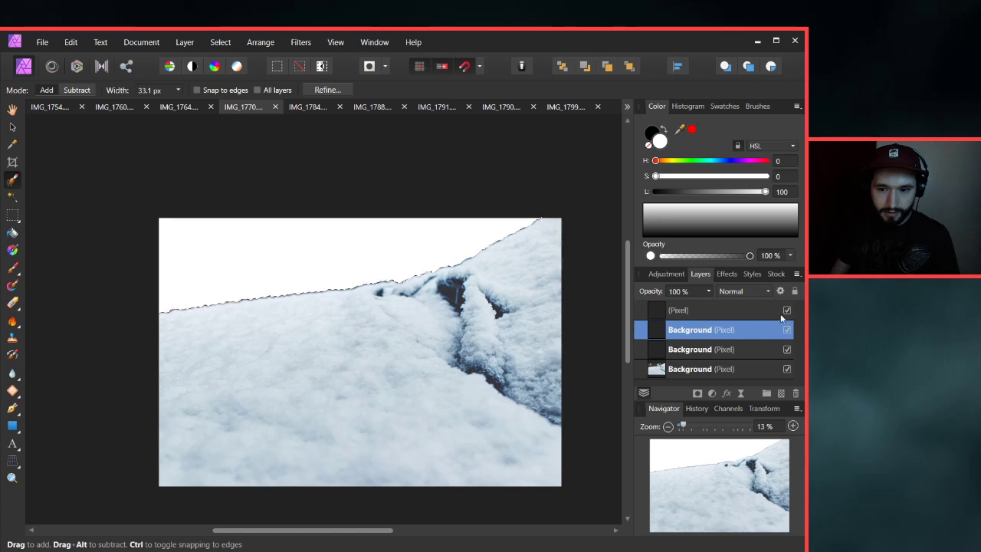
left_click(654, 310, "shift")
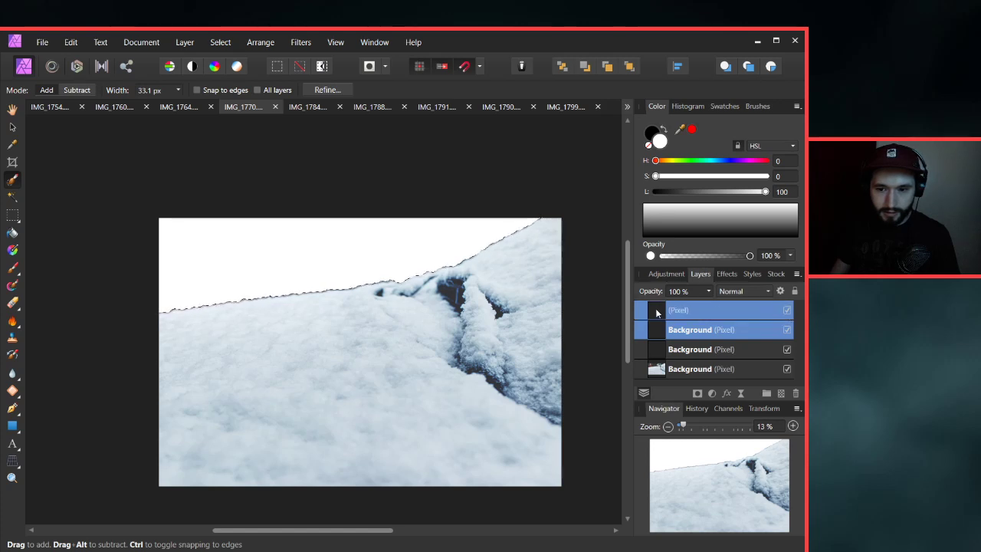
left_click(655, 308, "ctrl")
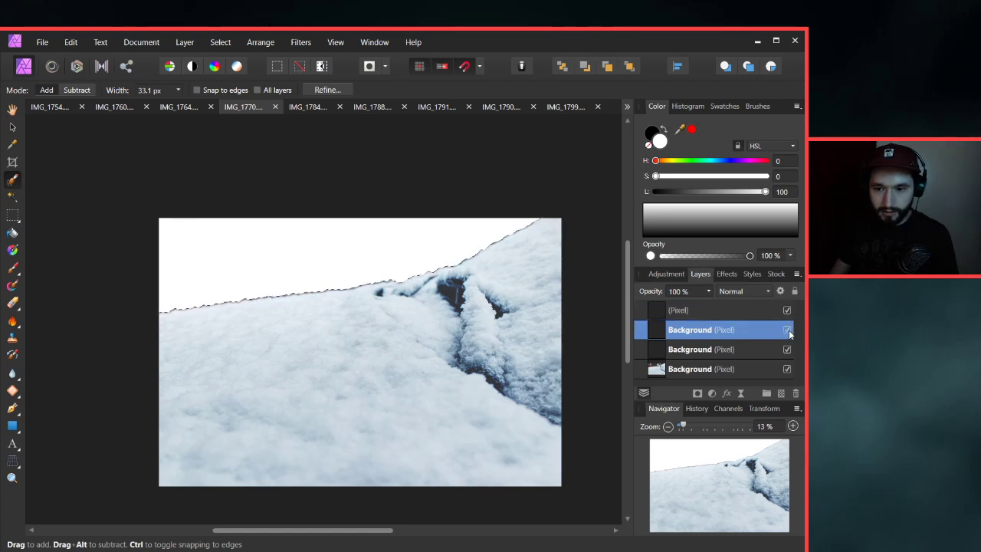
left_click(691, 313)
left_click(665, 312, "ctrl")
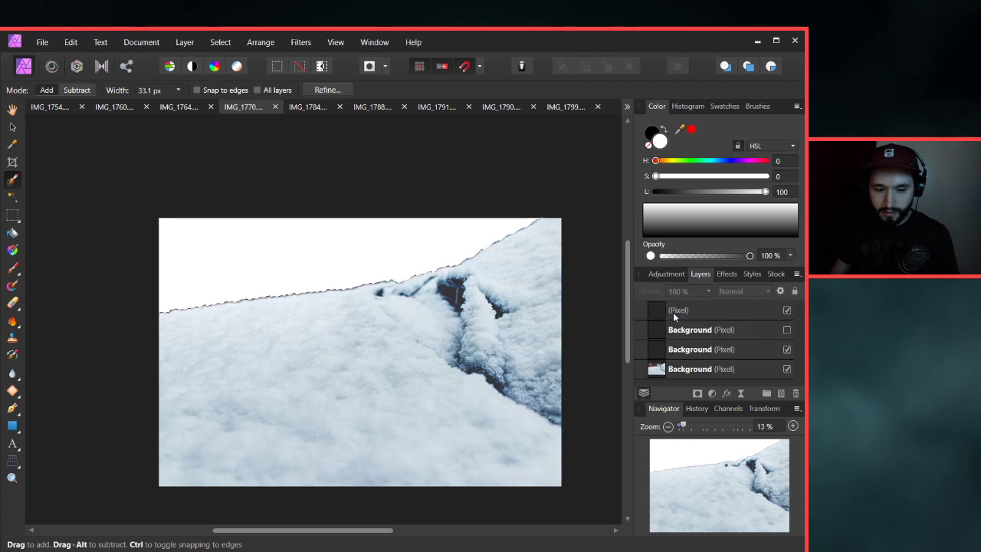
left_click(656, 311)
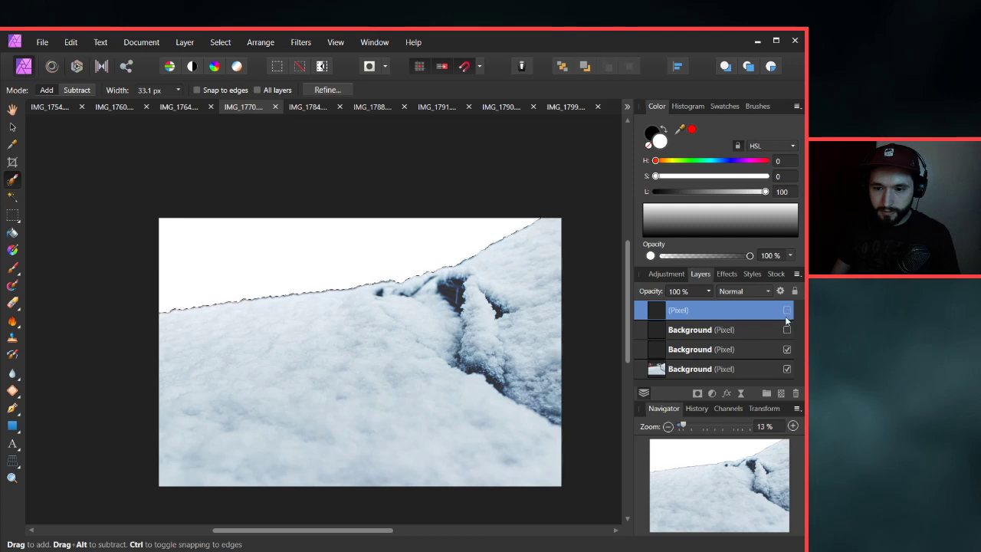
left_click(787, 311)
left_click(767, 332)
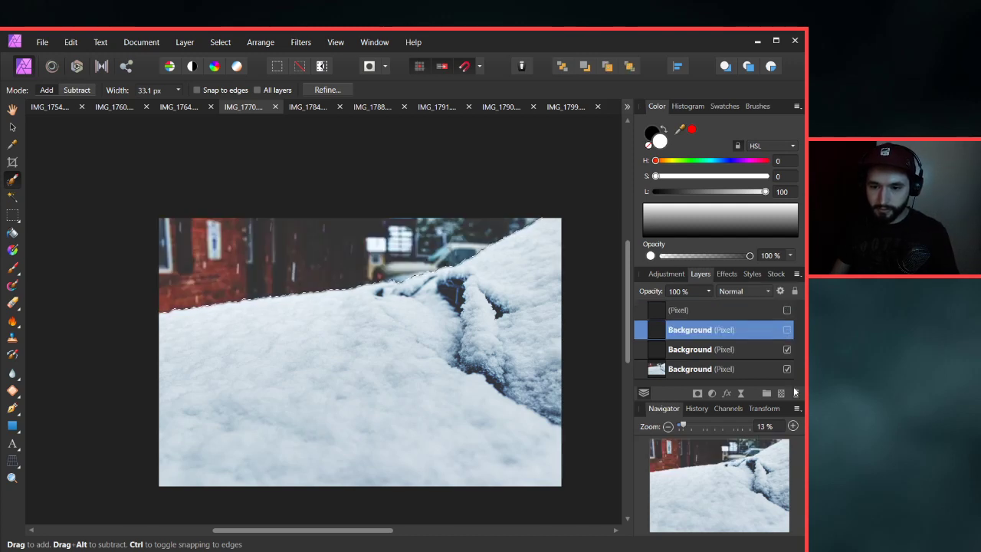
key("Delete")
Hide the original Background layer, leaving the snow cutout layer on.
left_click(688, 350)
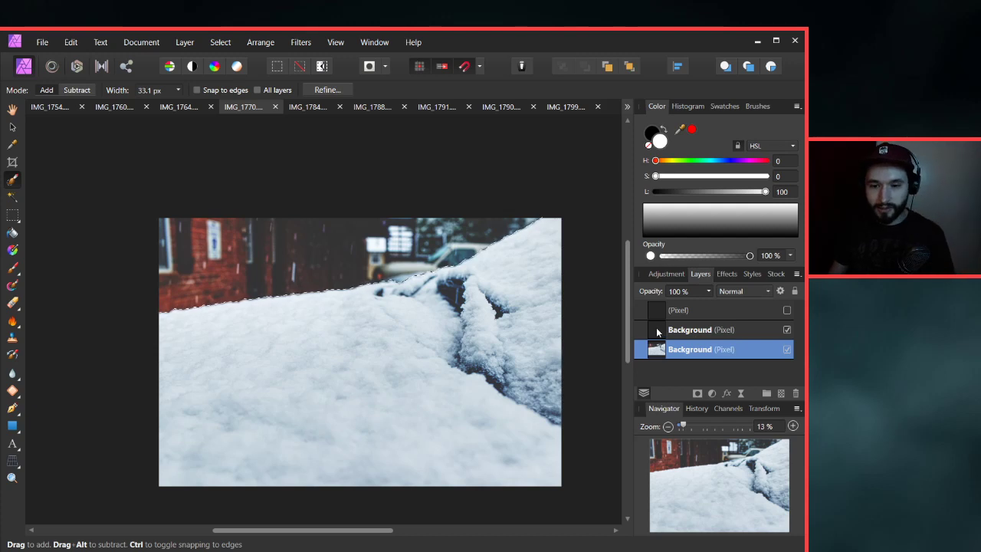
left_click(787, 350)
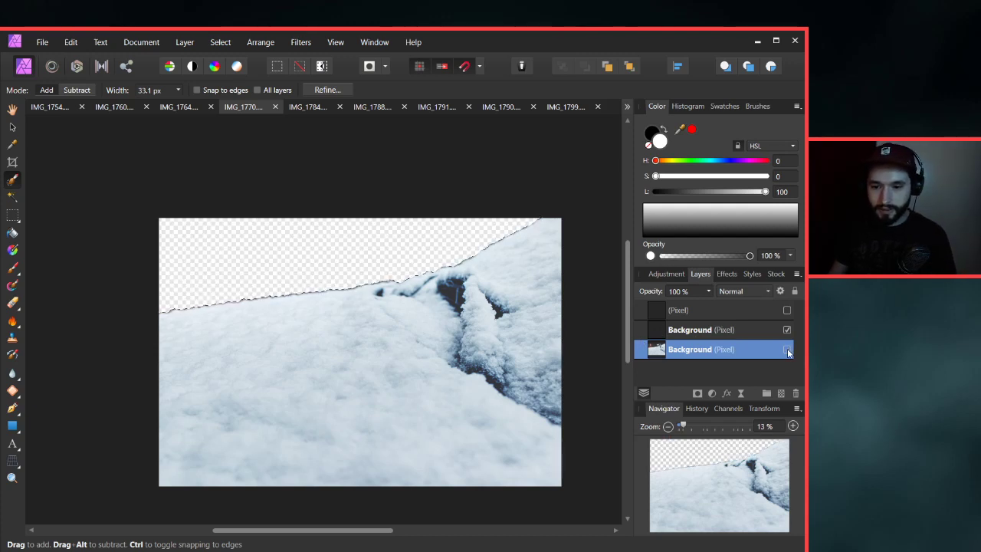
Copy the selected blurred backdrop from the original Background layer, paste it onto a new layer and hide the original.
left_click(787, 349)
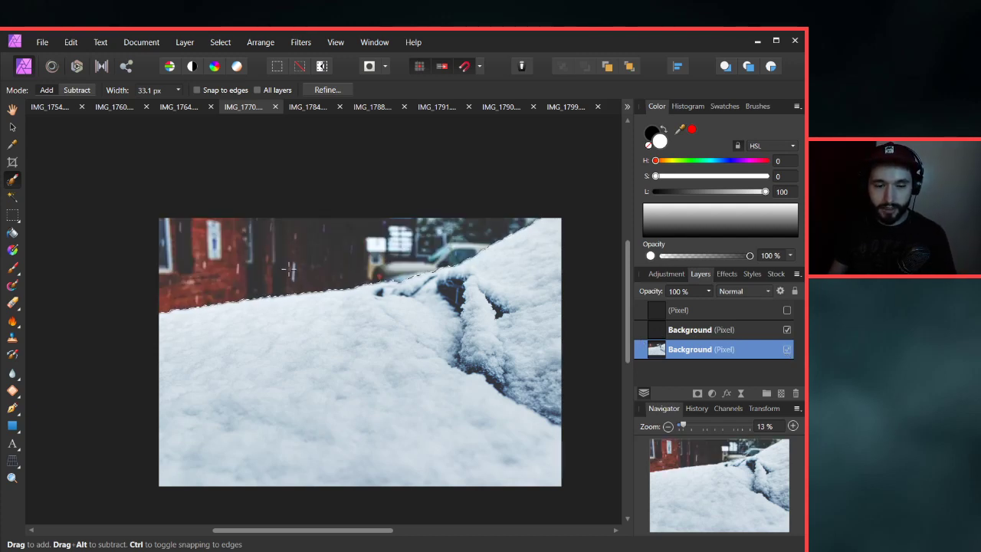
left_click(74, 43)
left_click(86, 109)
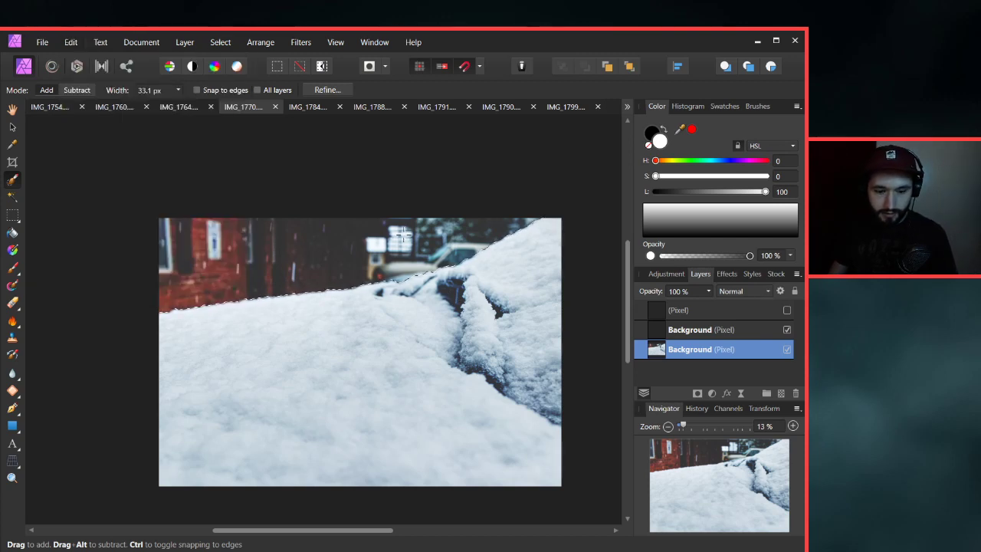
key("ctrl+v")
left_click(788, 368)
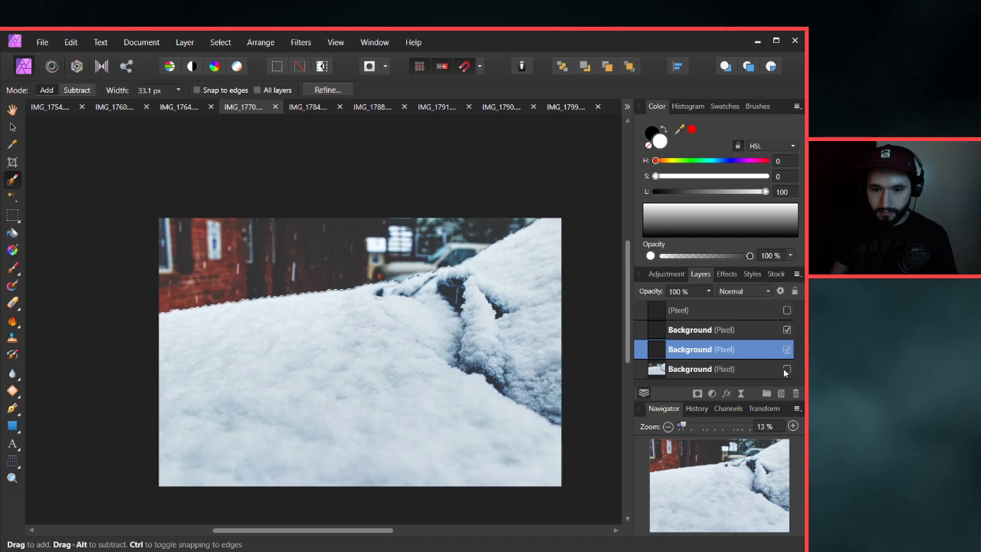
Check the separation by toggling the visibility of the snow cutout and the backdrop cutout in turn.
left_click(787, 329)
left_click(787, 330)
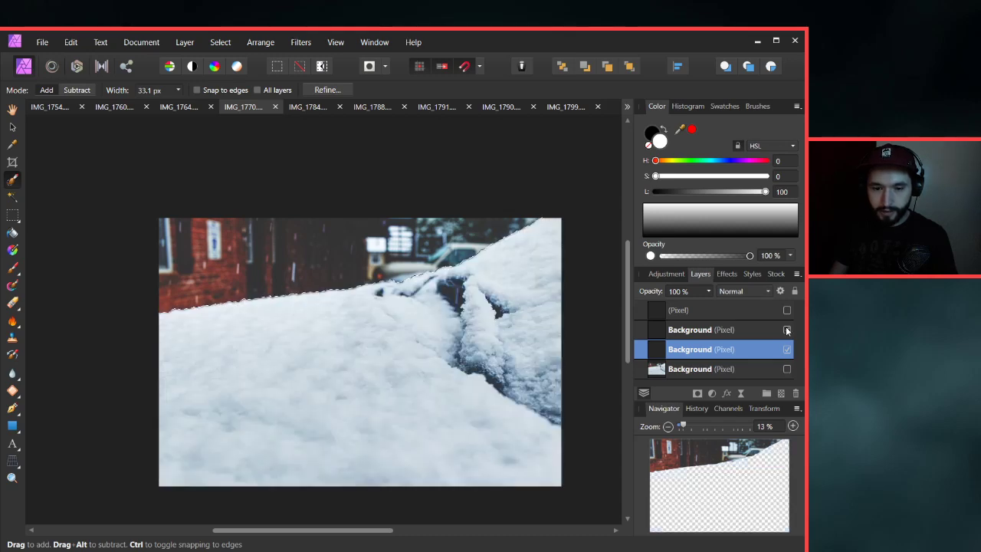
left_click(787, 330)
left_click(787, 331)
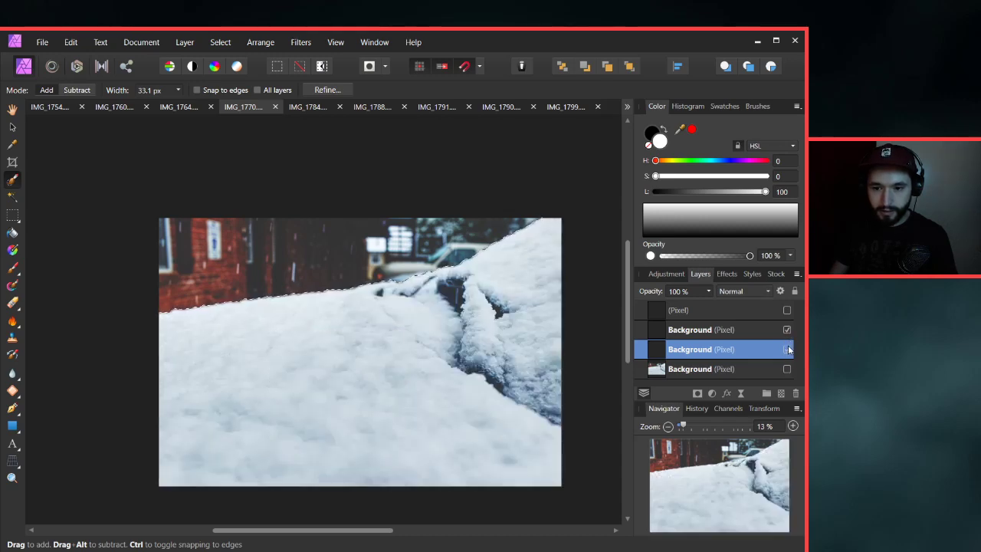
left_click(788, 349)
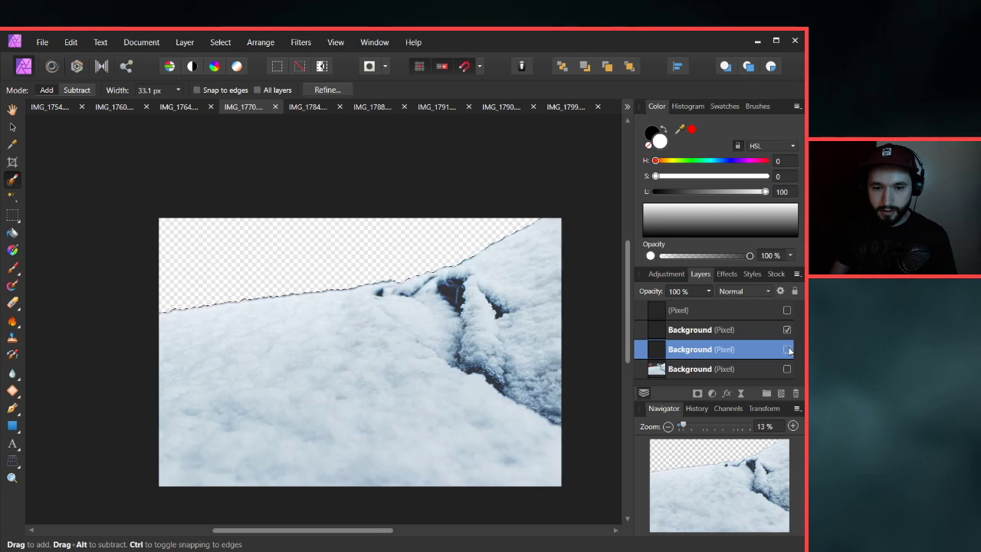
left_click(787, 350)
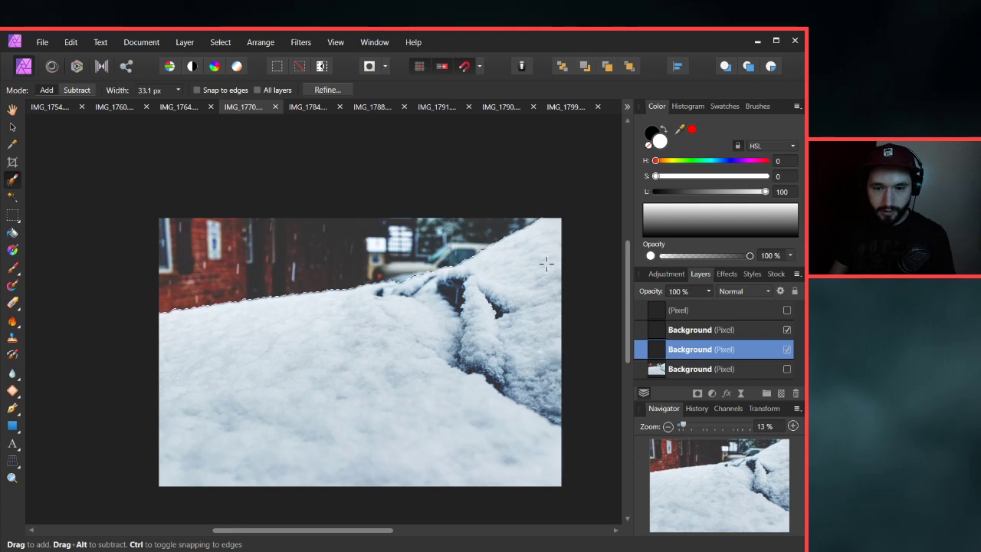
left_click(787, 350)
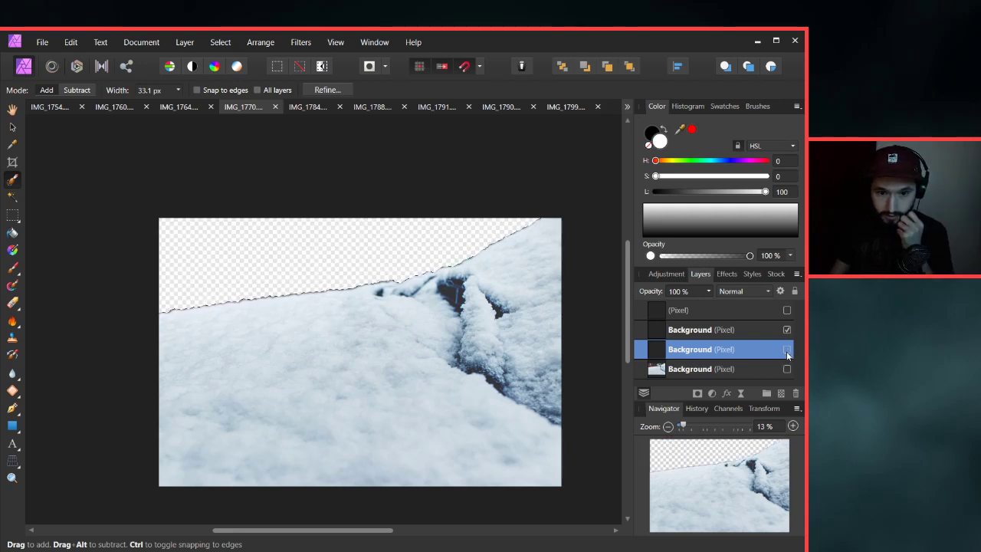
left_click(787, 349)
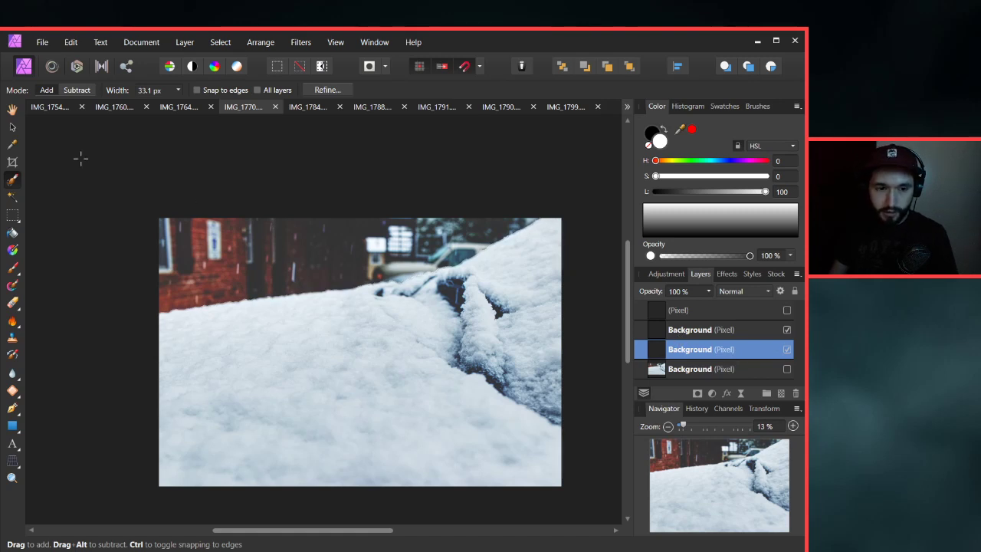
Move the backdrop cutout horizontally to the right by about a third of the photo's width, behind the snow.
left_click(12, 127)
left_click_drag(243, 241, 365, 243)
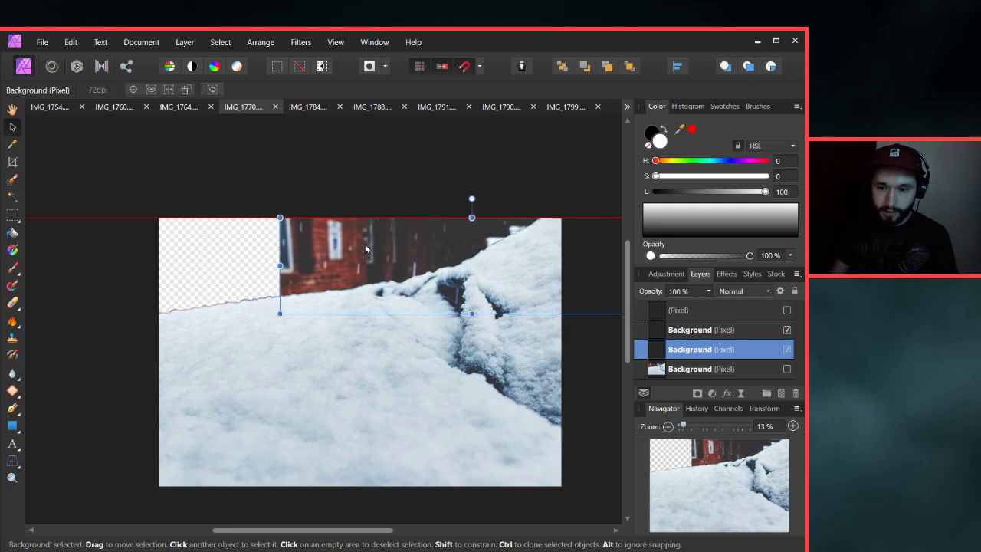
left_click_drag(365, 244, 367, 243)
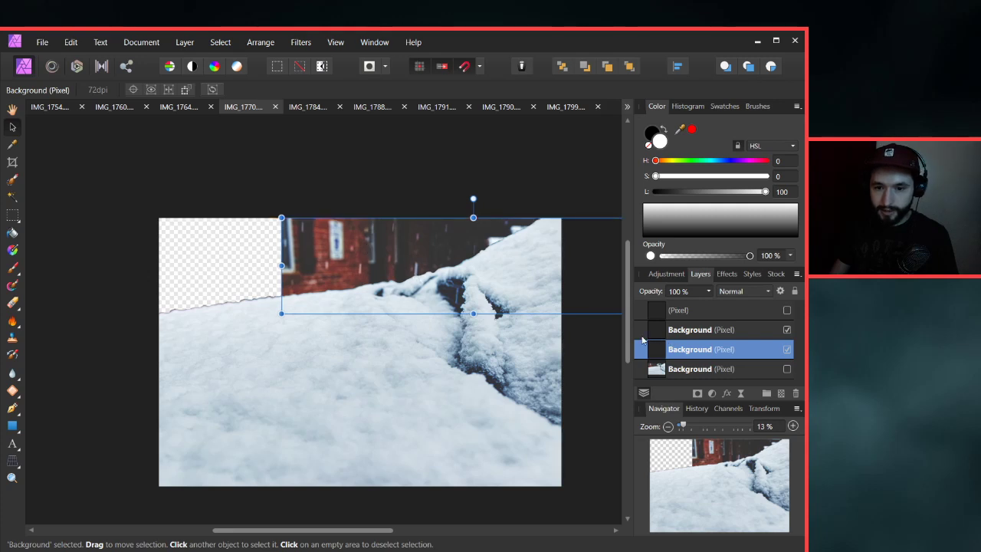
Add a white Inner Glow to the snow cutout layer with 59 % opacity and a 45.8 px radius.
left_click(696, 331)
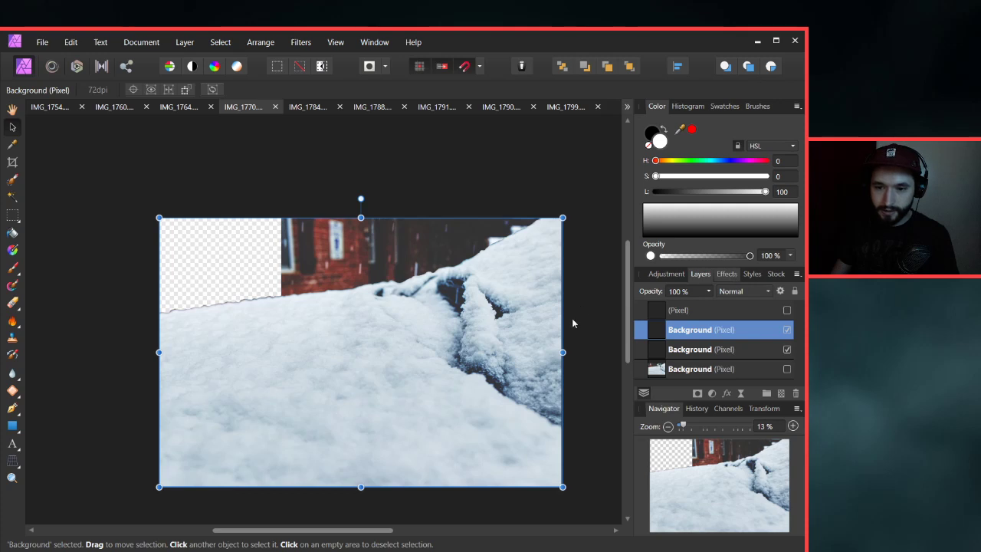
left_click(730, 277)
scroll(657, 345, "down", 4)
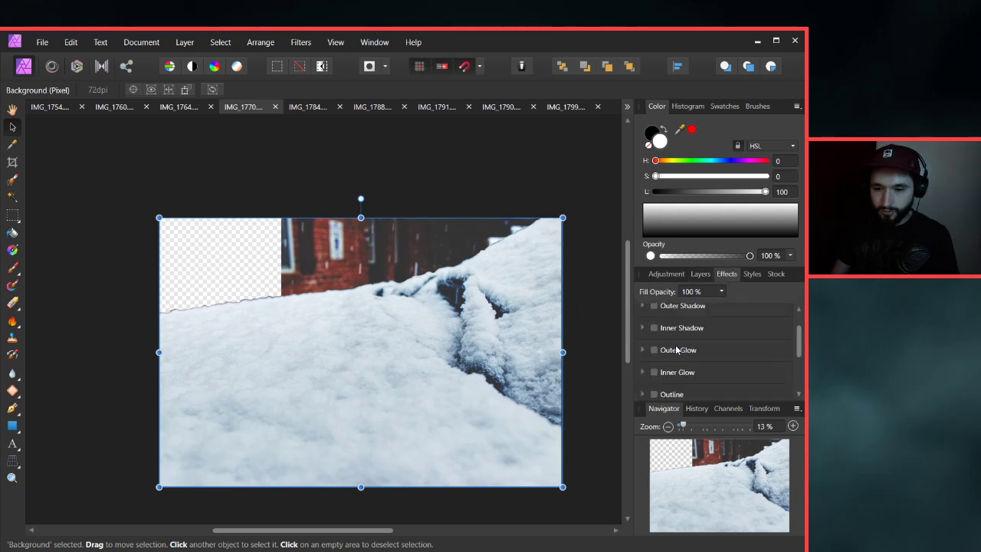
scroll(674, 345, "up", 1)
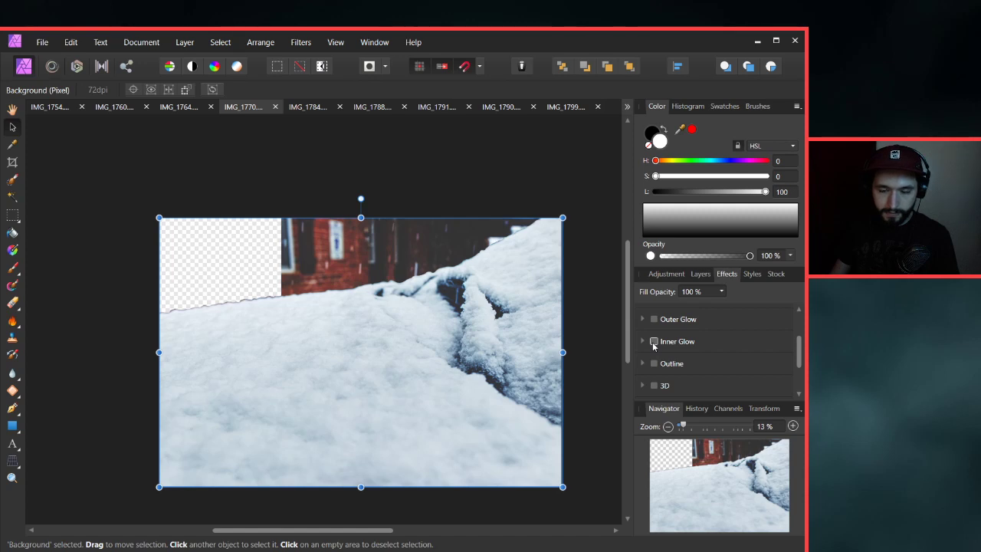
left_click(653, 341)
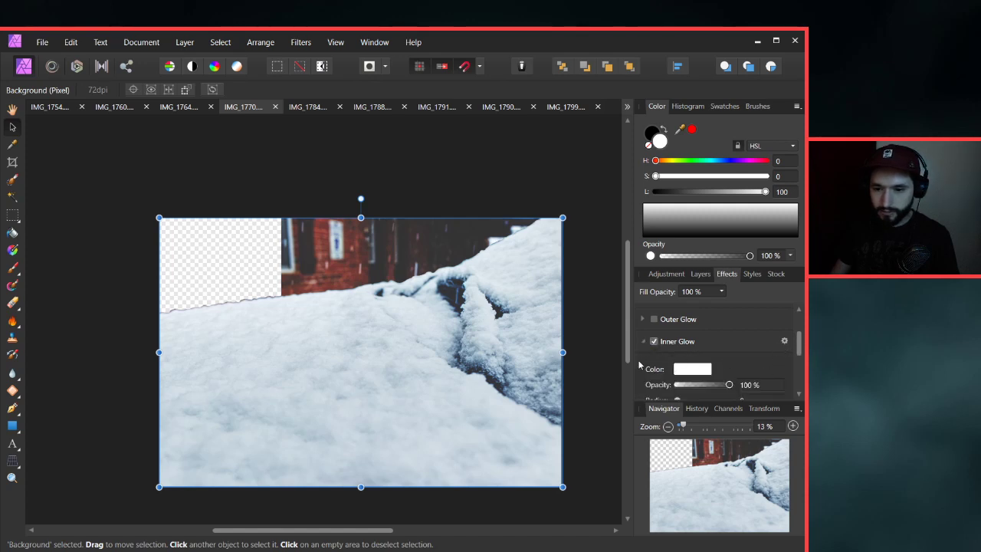
scroll(683, 334, "down", 1)
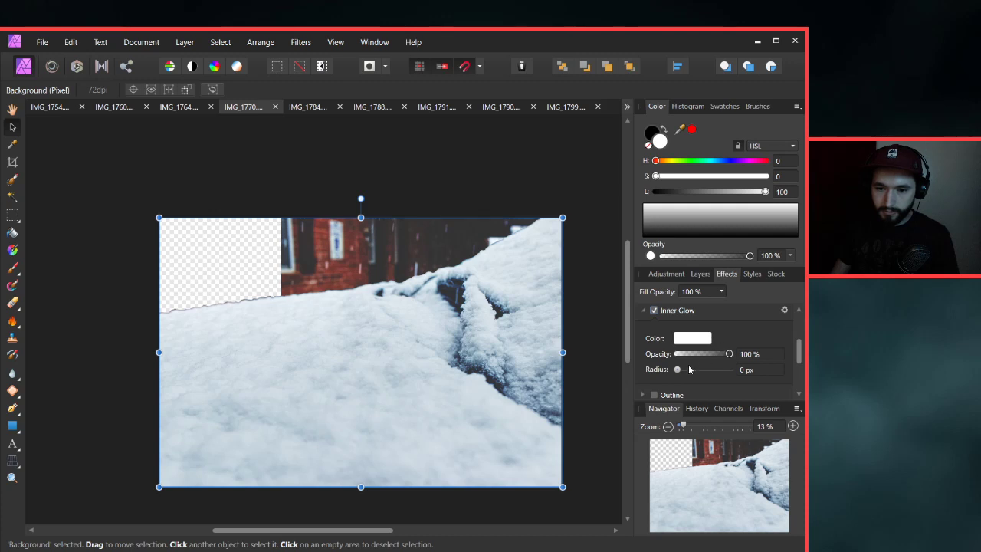
left_click_drag(689, 369, 709, 358)
Try an Inner Glow radius of 100 px and an intensity of 0 % while inspecting the snow edge.
scroll(390, 280, "up", 5)
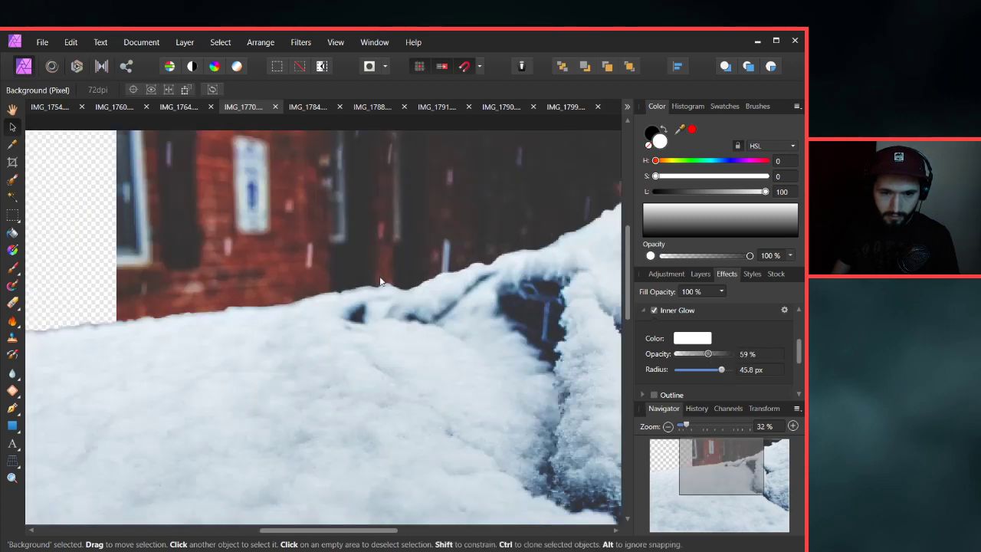
left_click_drag(224, 316, 477, 266)
scroll(428, 278, "down", 3)
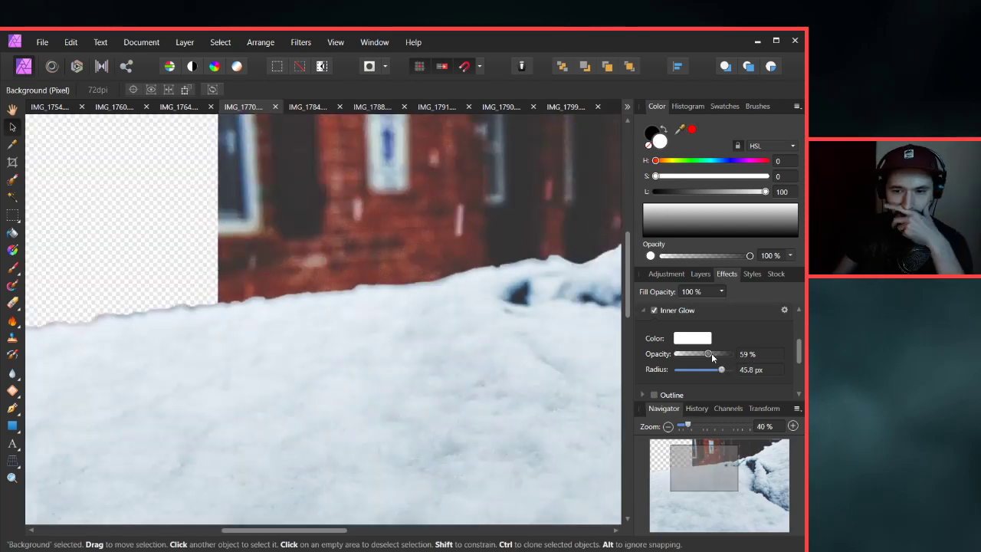
left_click(784, 310)
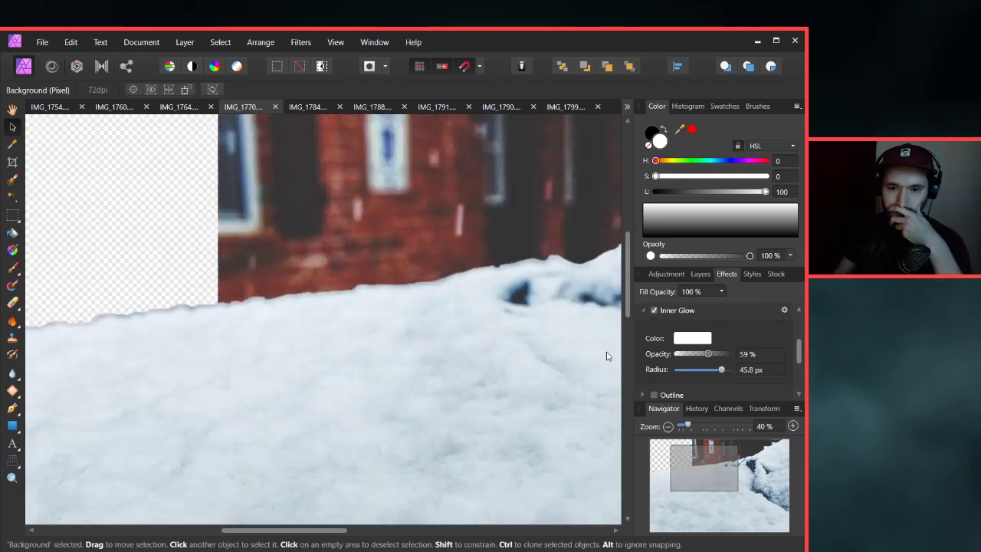
left_click_drag(416, 117, 613, 132)
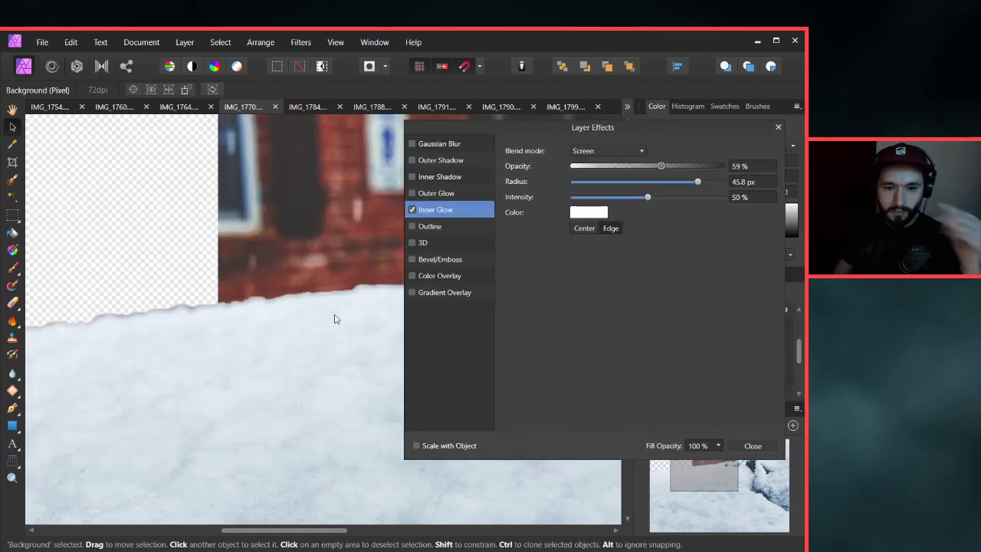
key("space")
left_click_drag(324, 328, 272, 324)
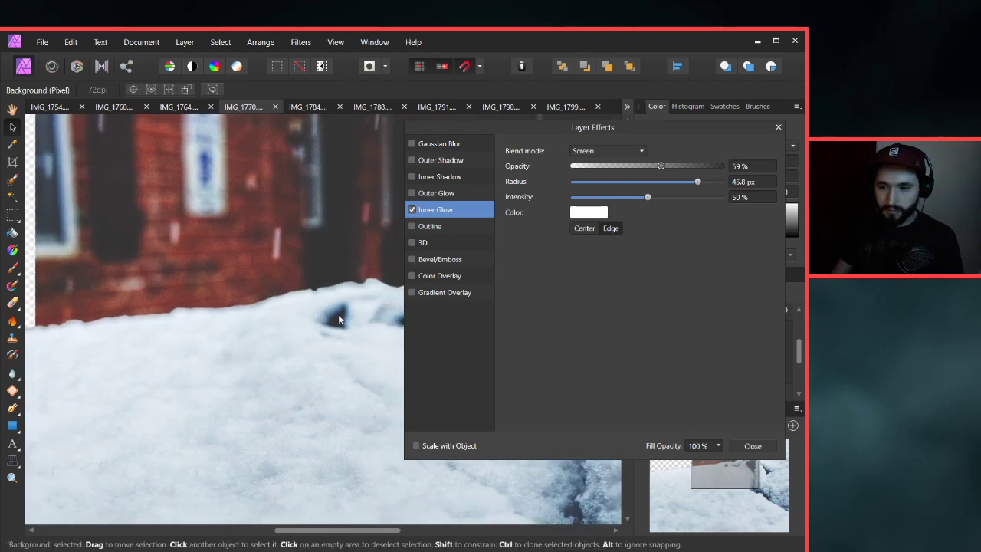
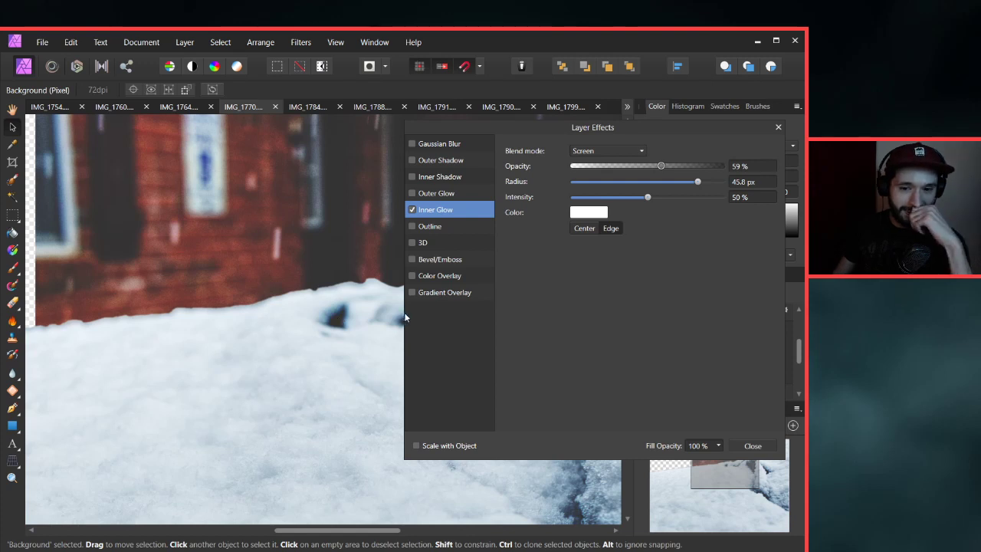
left_click_drag(546, 132, 554, 128)
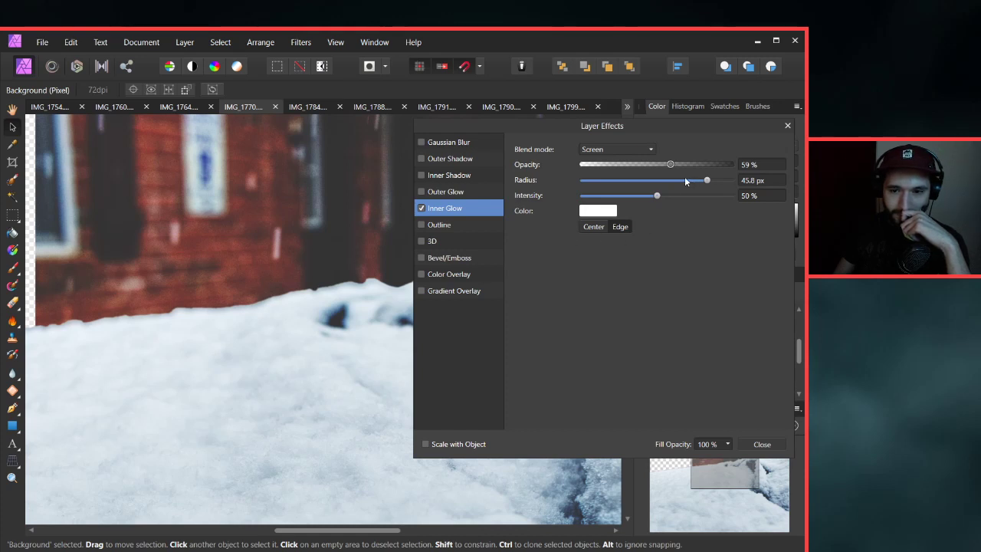
left_click_drag(708, 180, 803, 196)
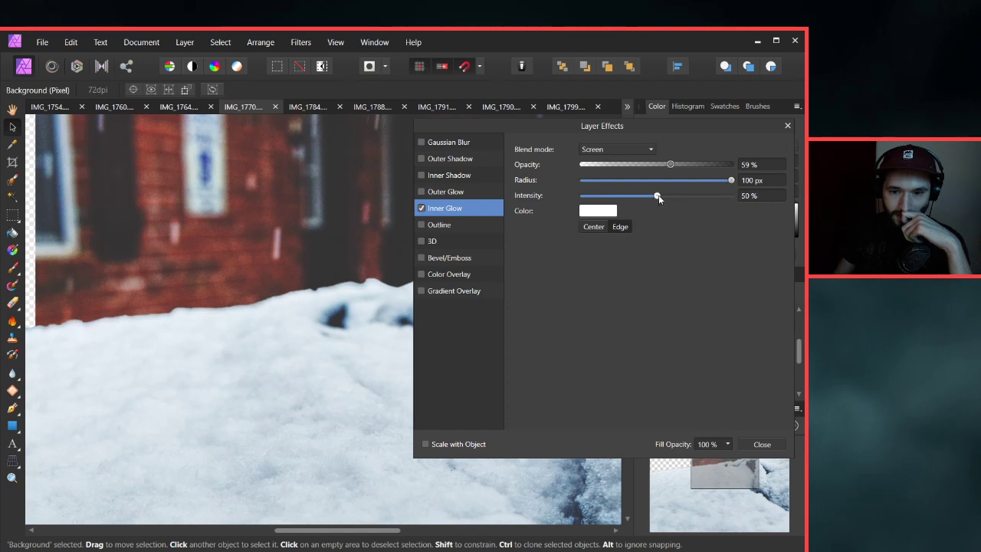
left_click_drag(659, 195, 558, 210)
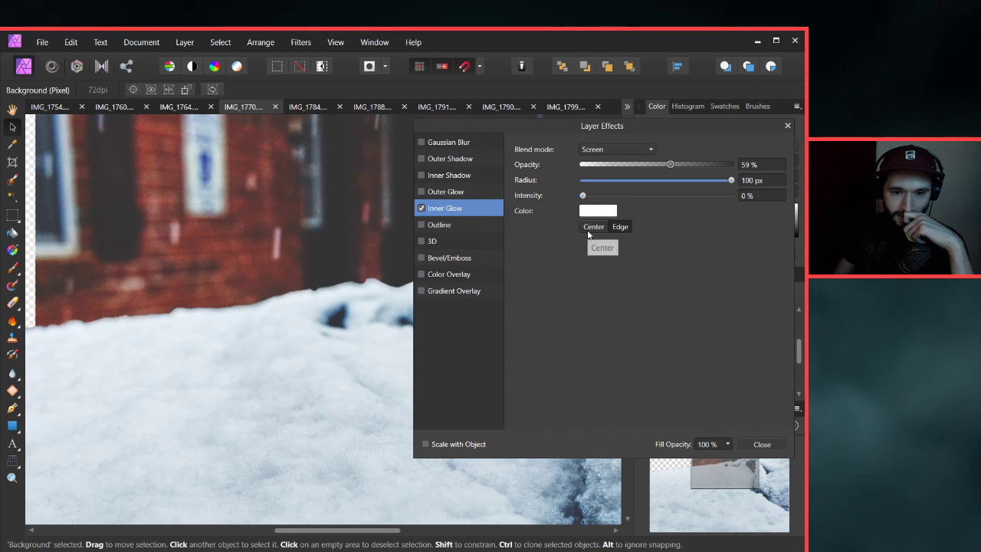
Reduce the Inner Glow radius to 8 px, compare its Center and Edge options, and keep Edge.
left_click_drag(729, 185, 641, 191)
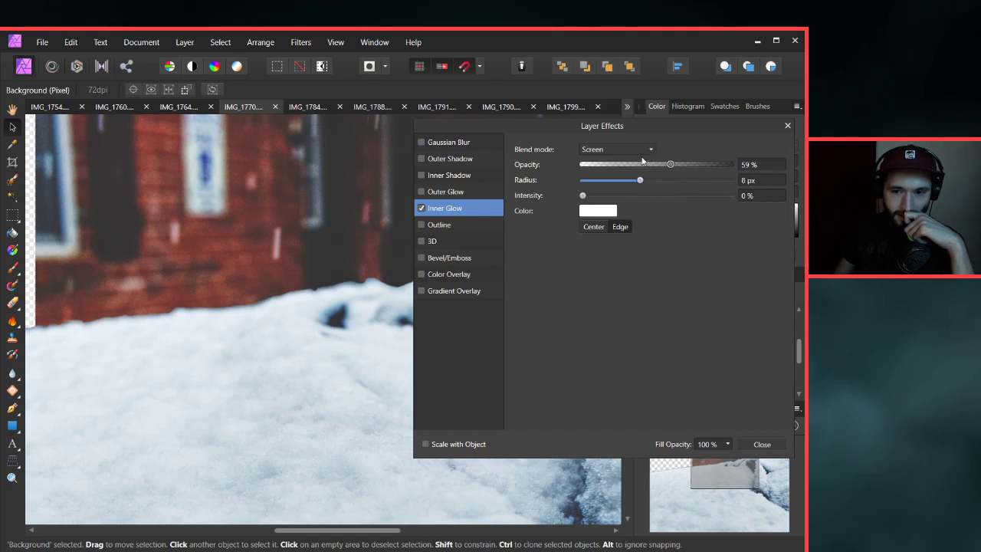
mouse_move(582, 195)
left_mouse_down()
mouse_move(630, 197)
mouse_move(573, 196)
left_mouse_up()
left_click(594, 229)
left_click(621, 228)
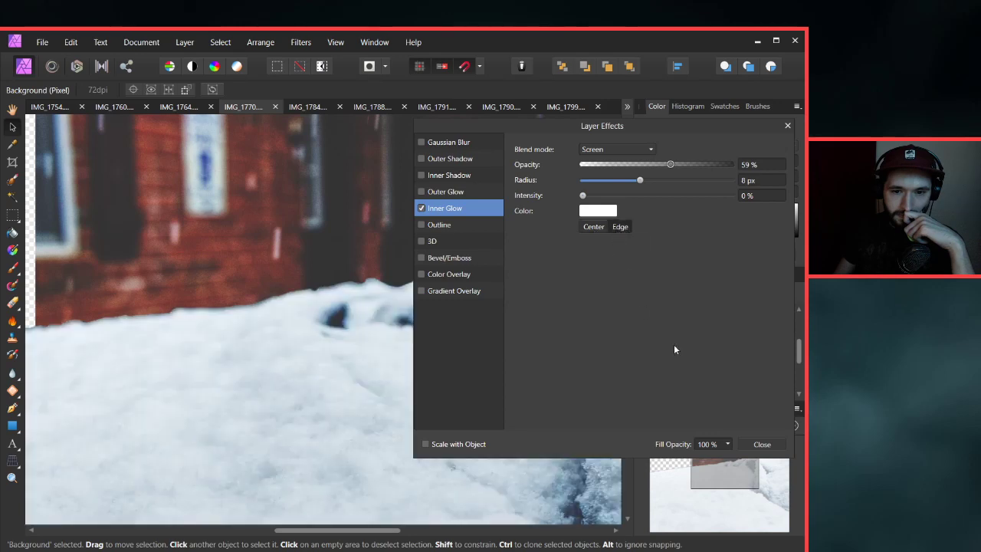
left_click(762, 443)
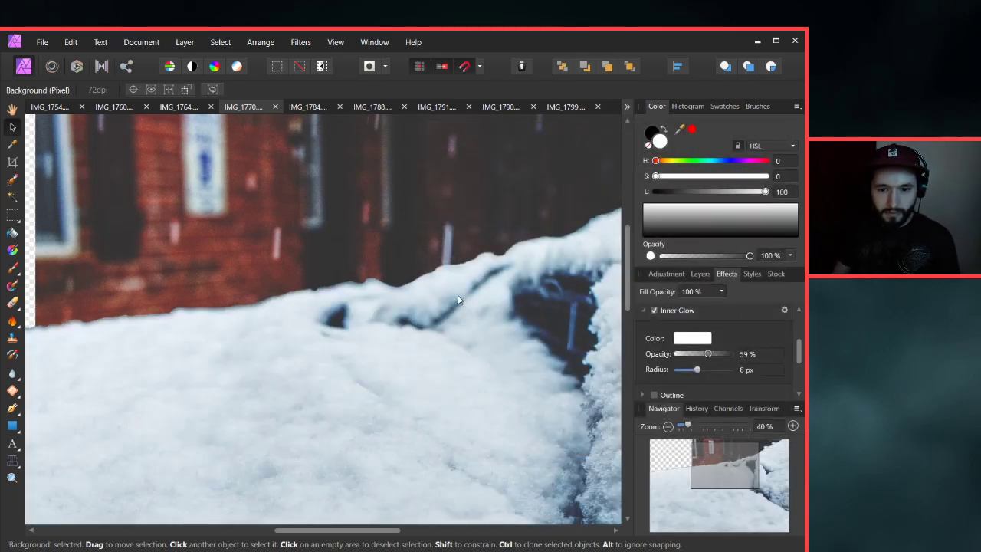
Compare the snow edge against the backdrop with the Inner Glow switched off and on.
scroll(462, 300, "down", 3)
scroll(487, 287, "down", 1)
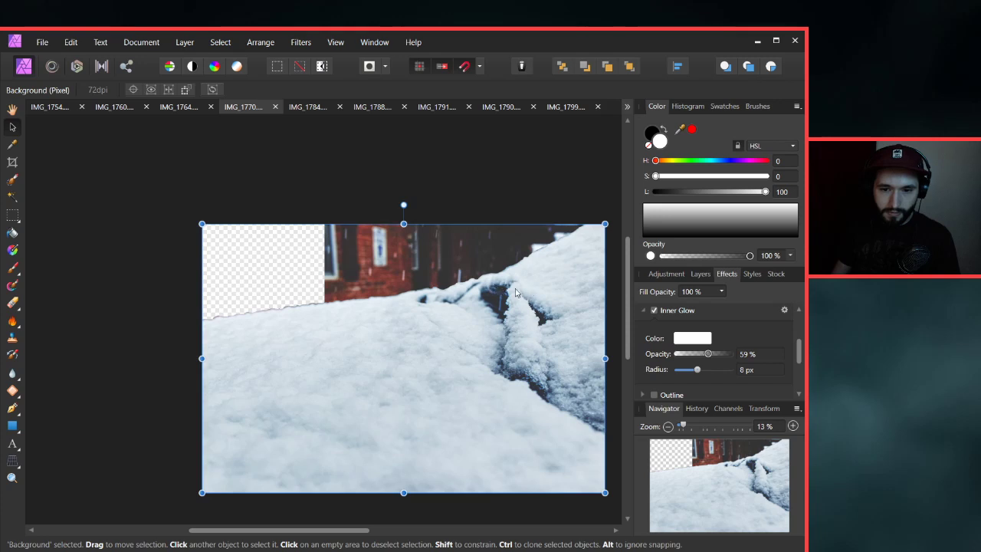
scroll(411, 274, "up", 2)
scroll(374, 272, "up", 2)
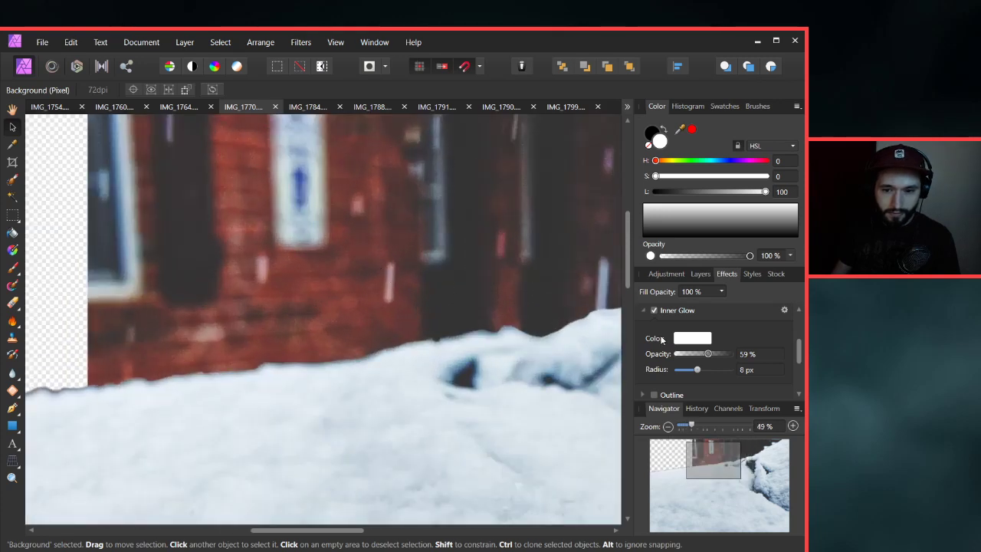
left_click(655, 310)
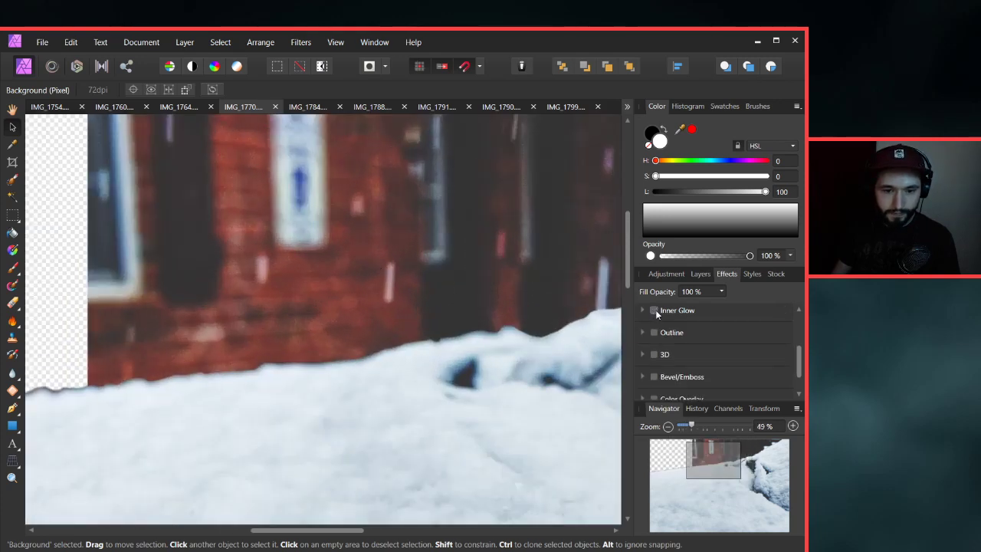
left_click(655, 310)
left_click(655, 310)
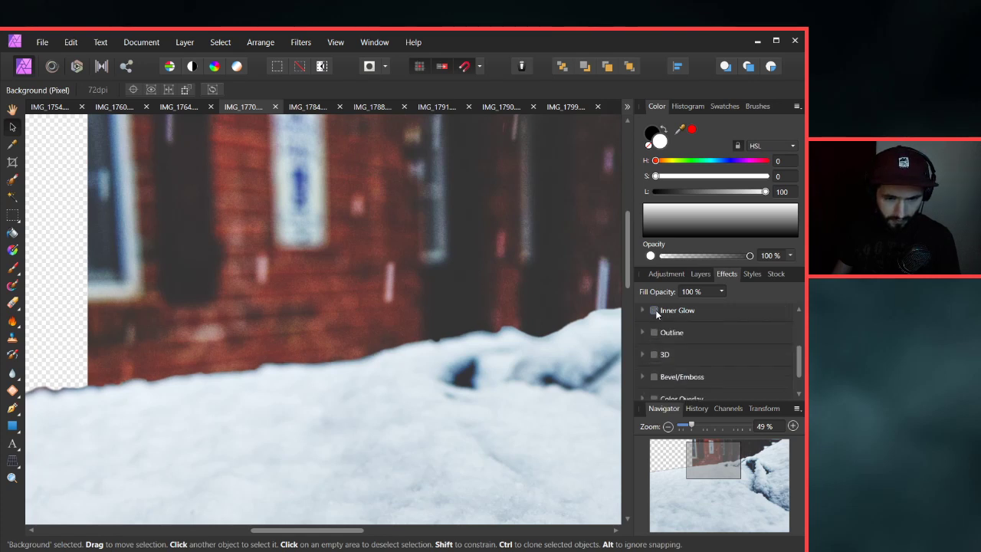
left_click(655, 309)
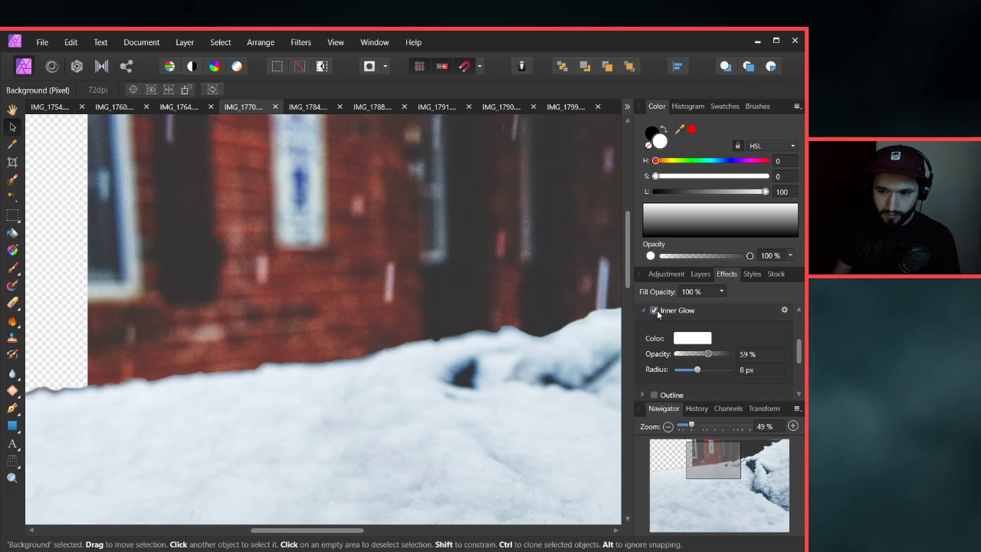
Try a black Inner Shadow with an enlarged radius on the snow cutout layer in place of the Inner Glow.
left_click(784, 311)
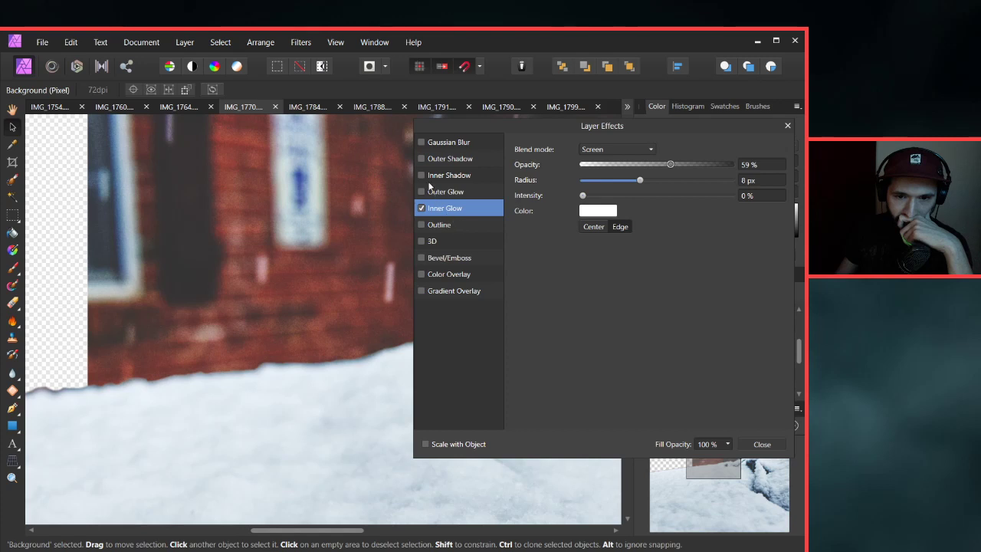
left_click(420, 207)
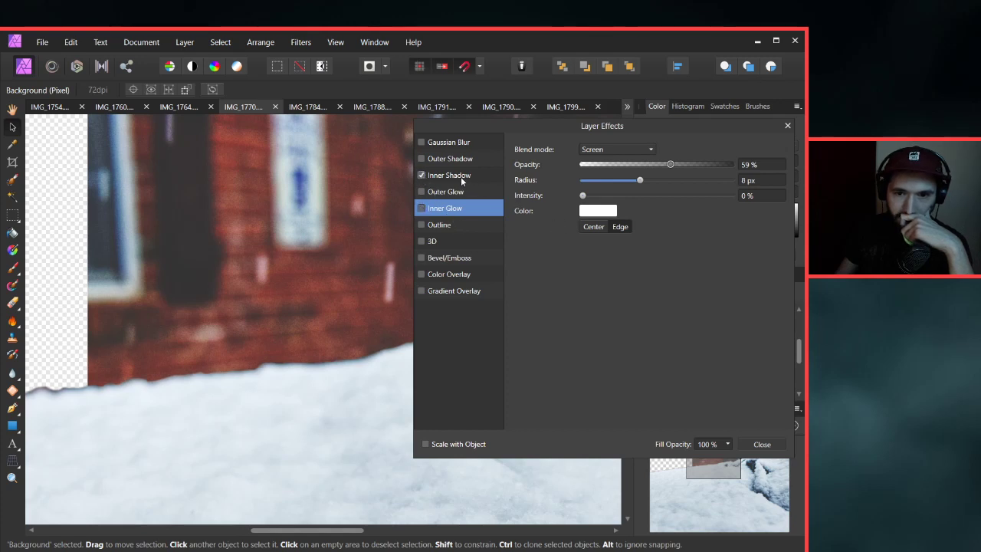
left_click(421, 175)
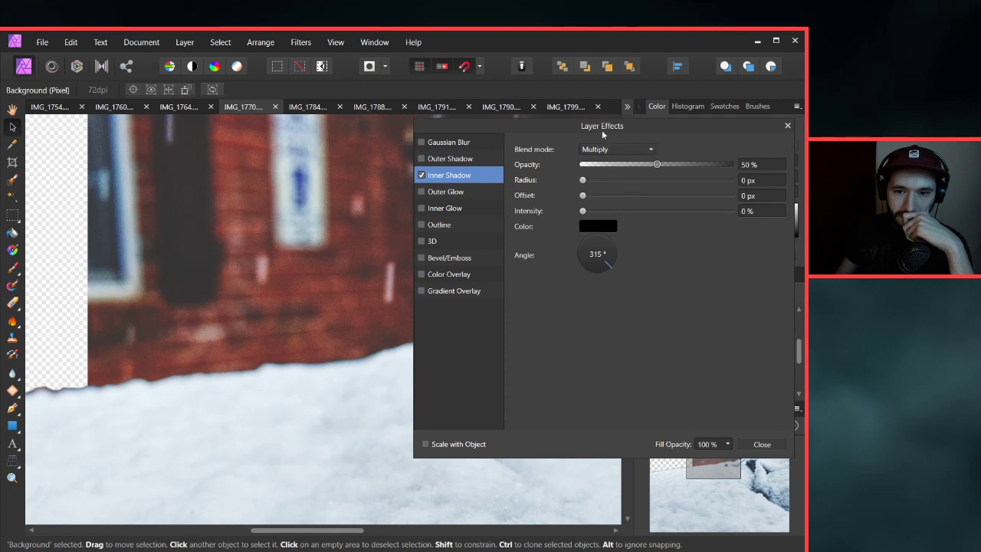
left_click_drag(603, 134, 662, 136)
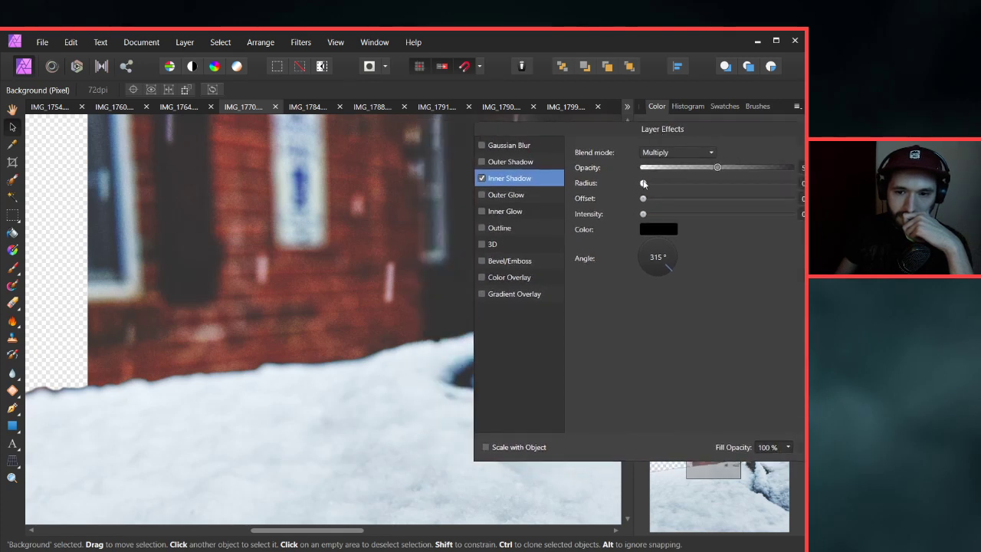
left_click_drag(643, 183, 756, 184)
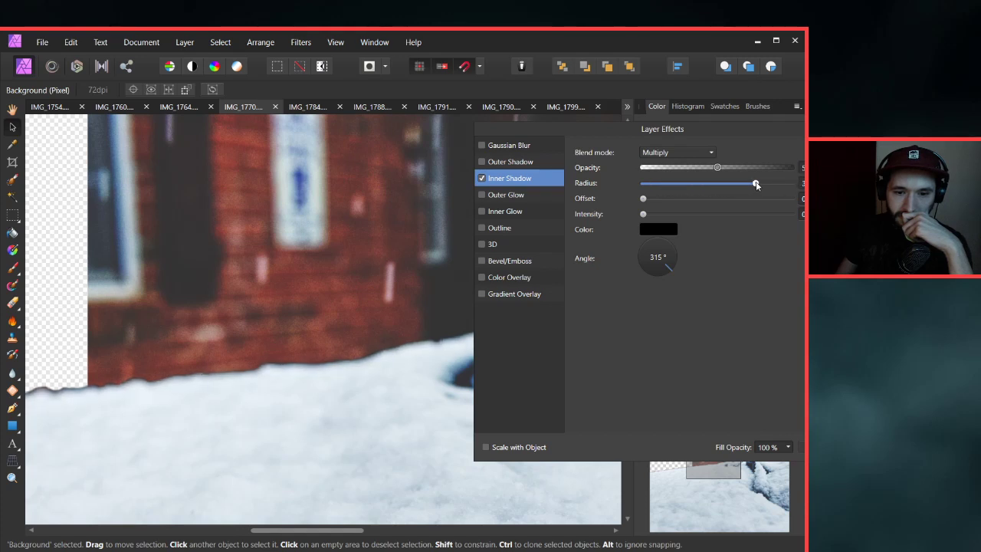
left_click(481, 178)
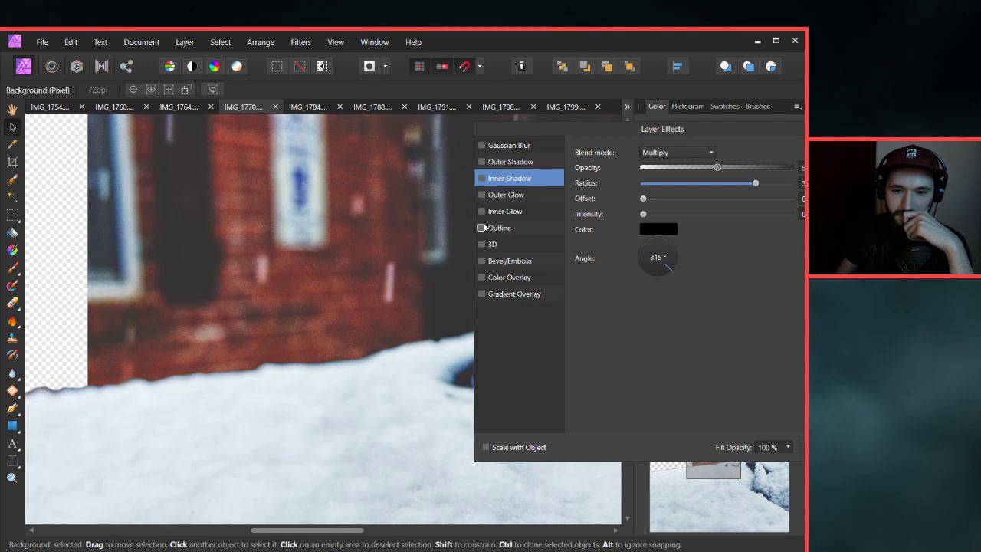
Re-enable the snow layer's Inner Glow with a 100 px radius and raise its intensity to about mid-range.
left_click(483, 213)
left_click(504, 212)
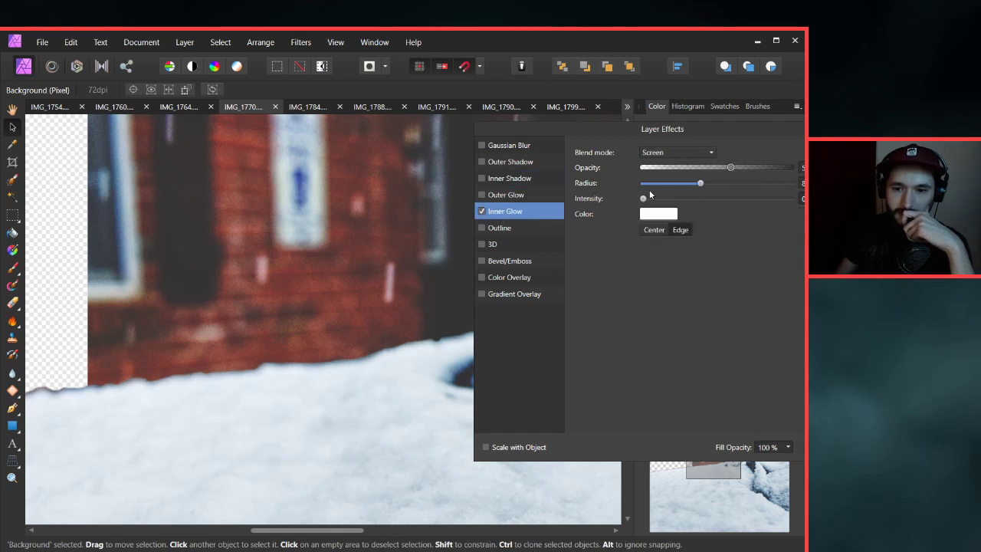
left_click_drag(700, 183, 791, 184)
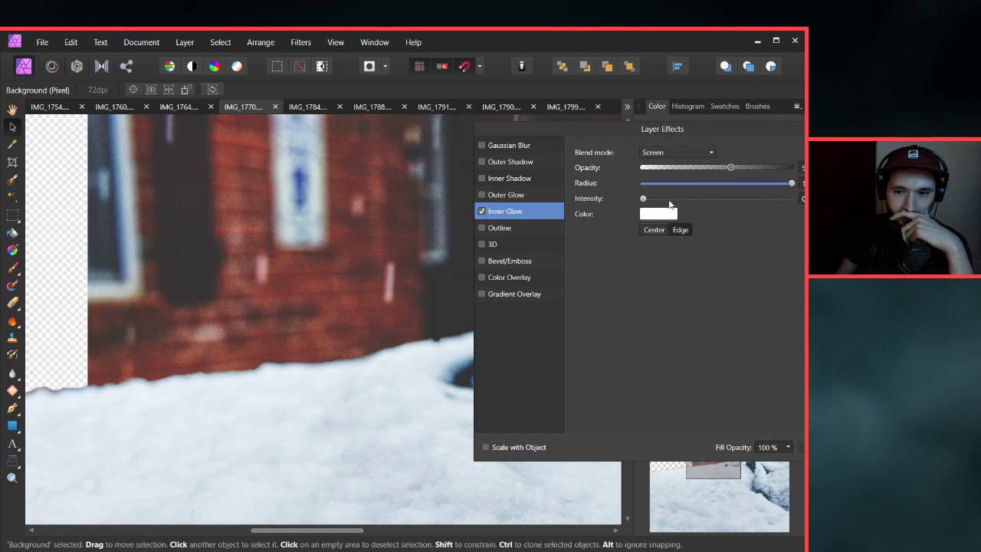
left_click_drag(644, 198, 664, 199)
left_click_drag(716, 207, 718, 208)
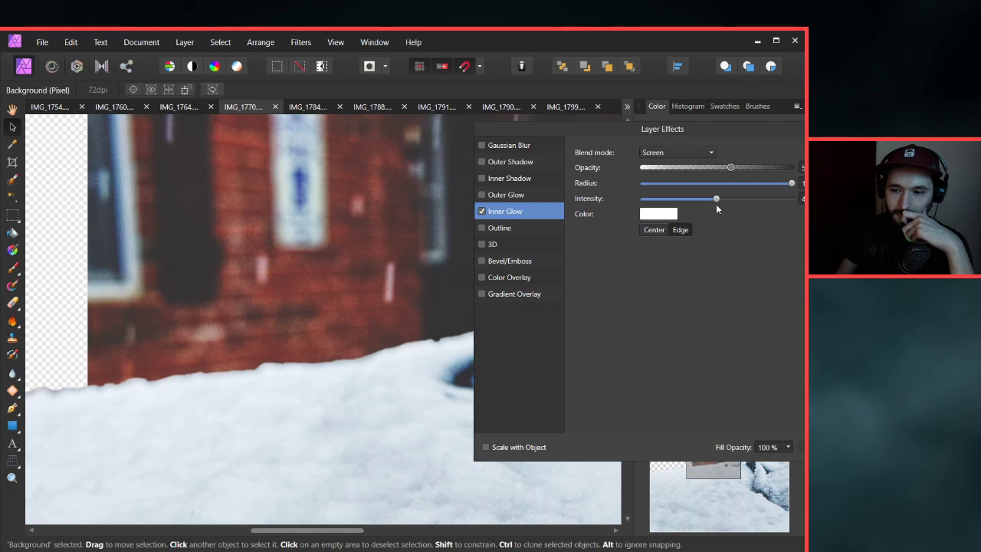
key("Return")
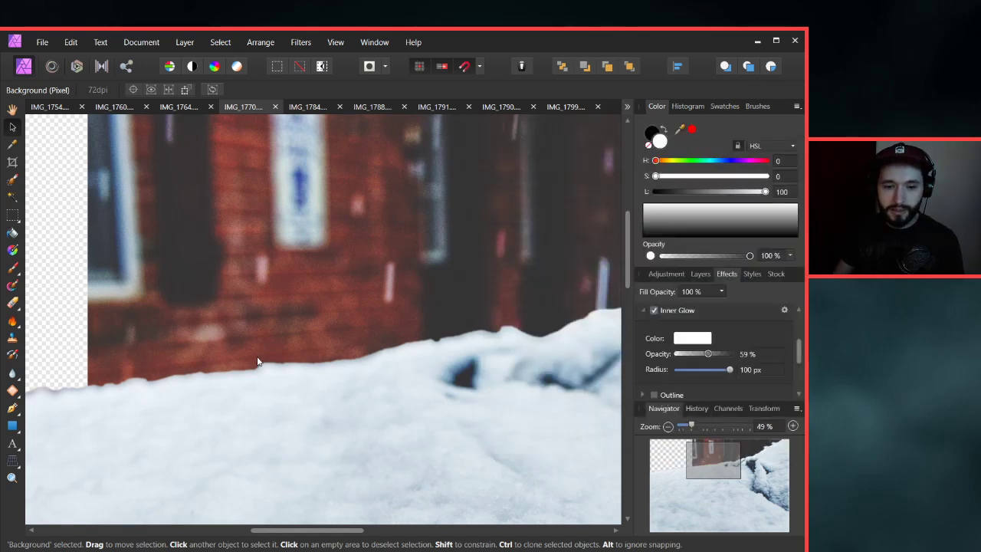
Inspect the whole snow edge with the Inner Glow applied, from the transparent area across to the snowy slope.
left_click_drag(217, 368, 535, 292)
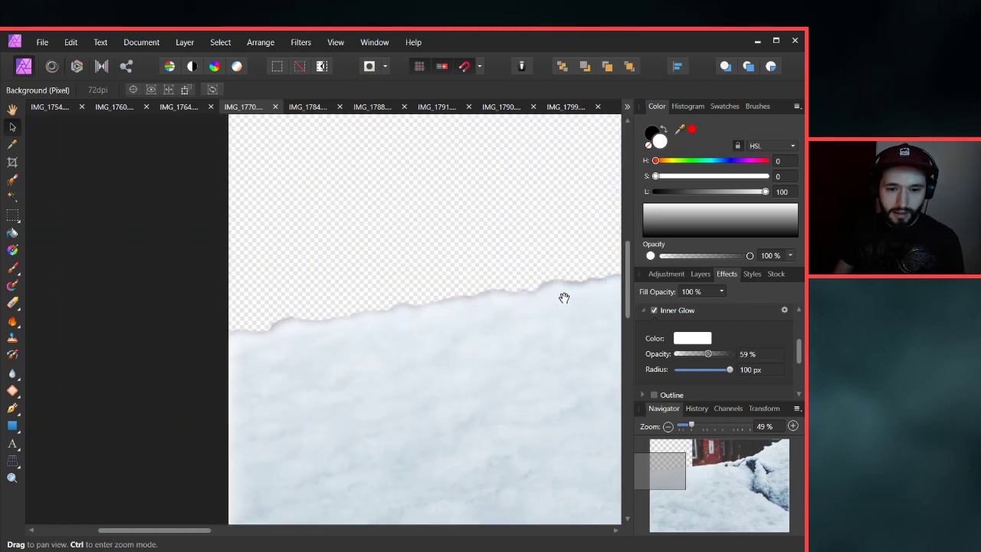
scroll(564, 297, "down", 5)
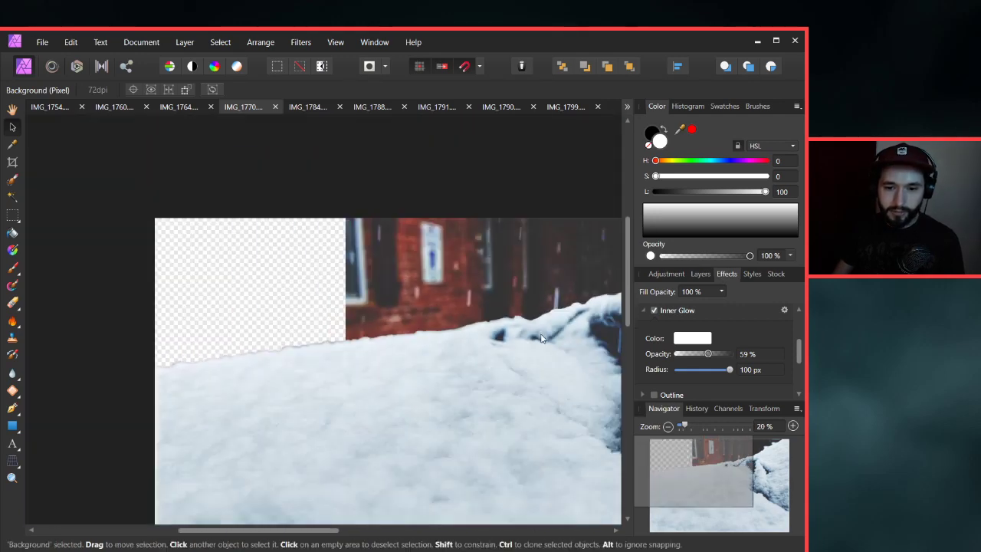
left_click_drag(541, 338, 357, 385)
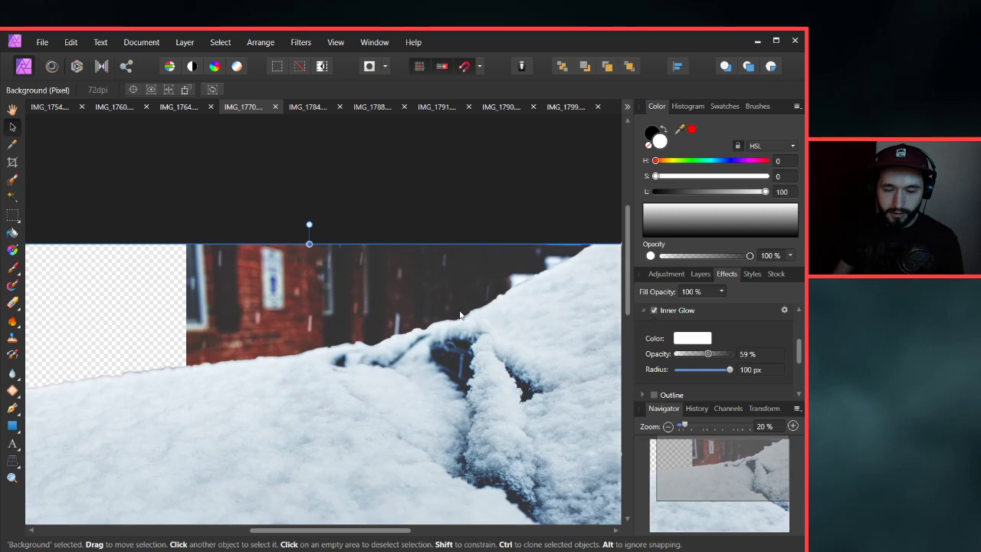
scroll(459, 314, "up", 7)
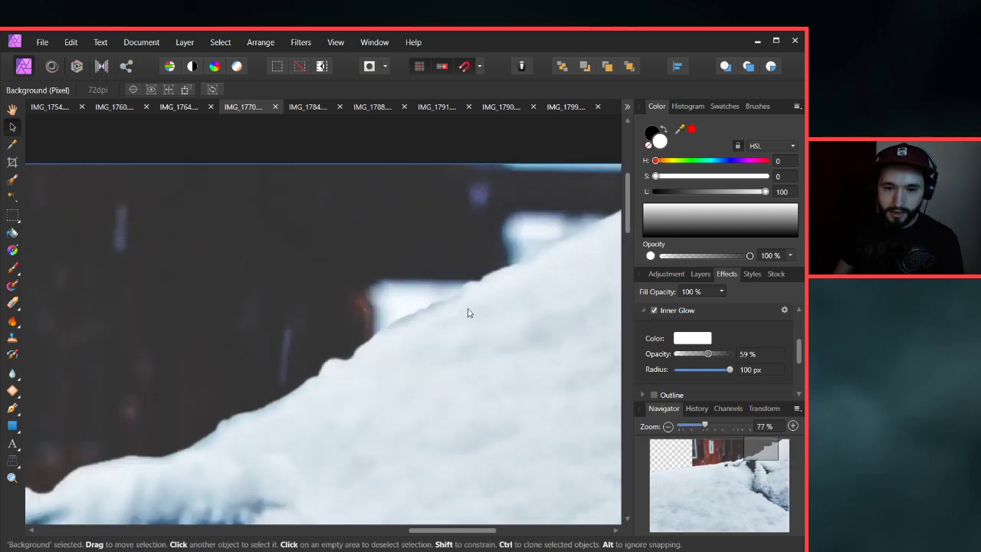
scroll(386, 349, "down", 4)
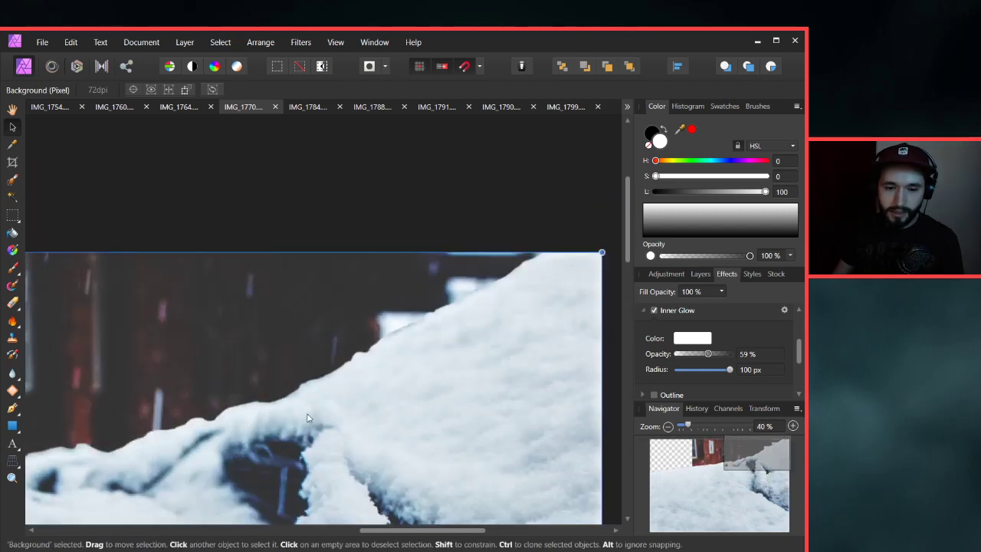
left_click_drag(188, 333, 381, 322)
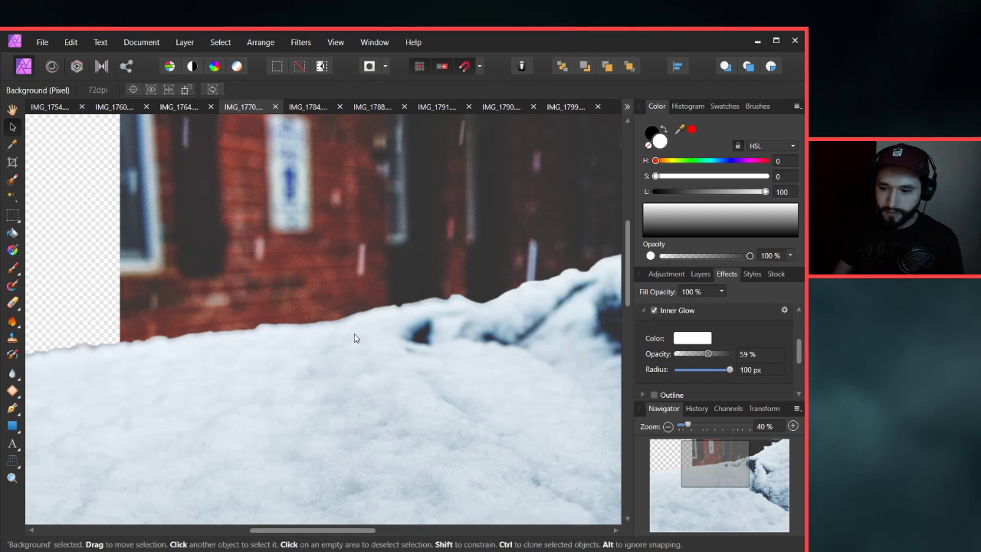
scroll(477, 331, "down", 3)
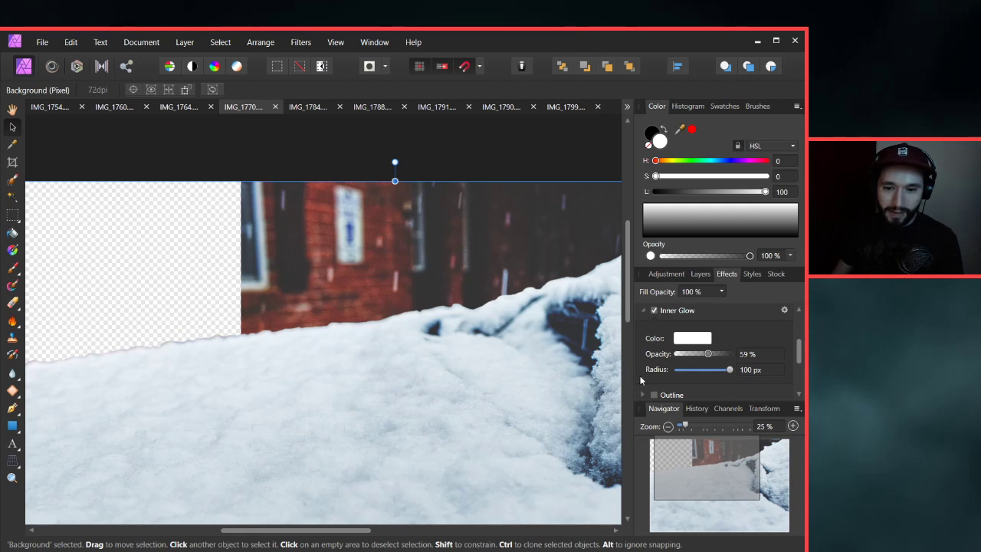
left_click(701, 274)
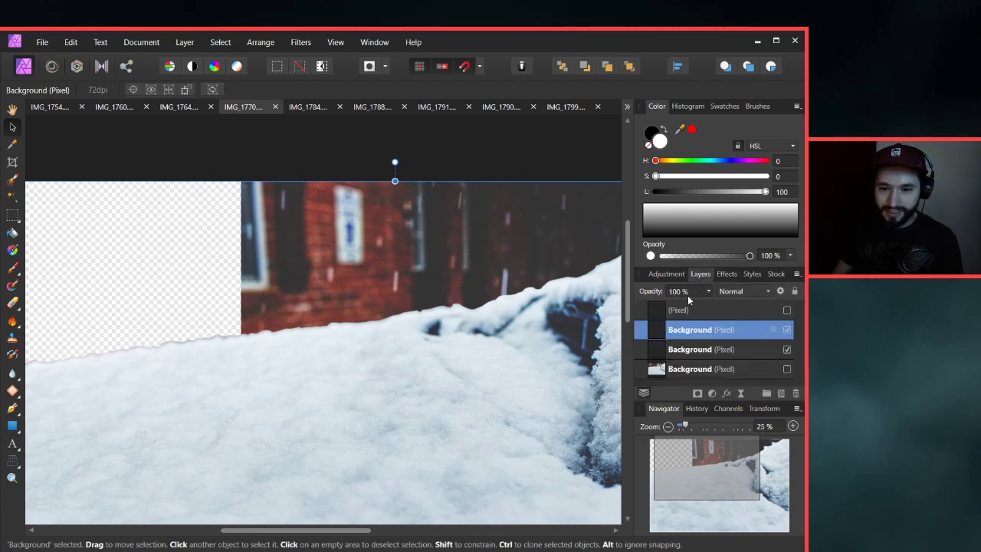
left_click(728, 274)
scroll(521, 318, "right", 5)
scroll(521, 317, "up", 3)
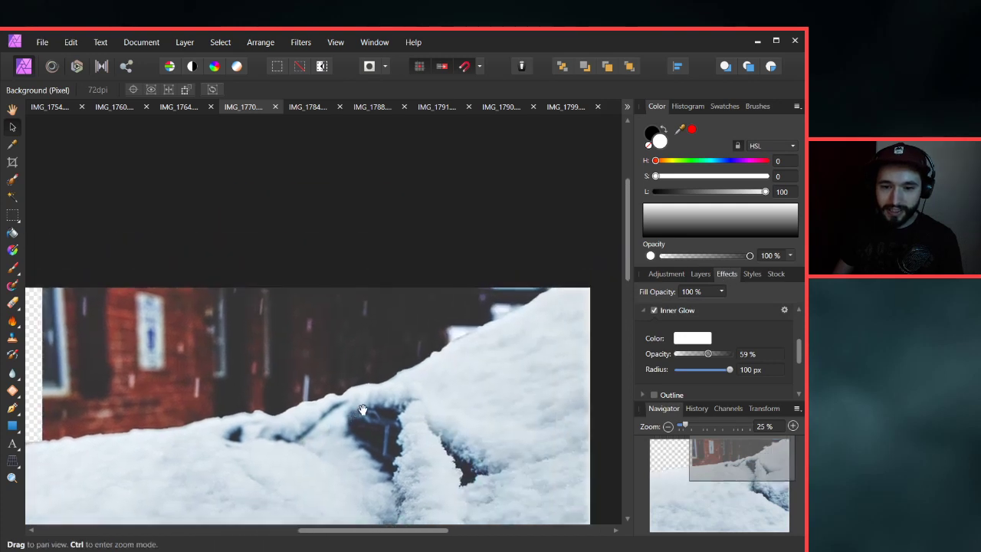
scroll(481, 302, "down", 2)
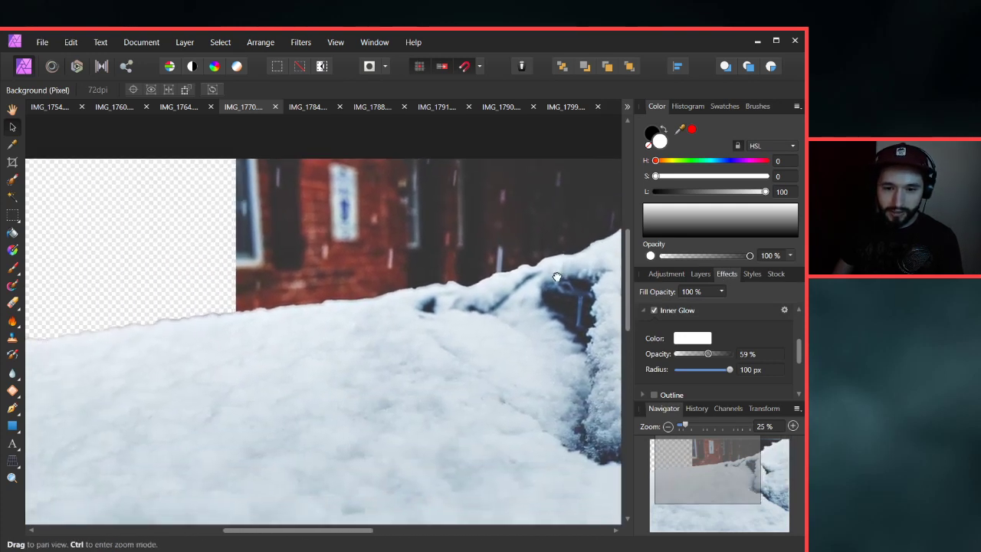
scroll(444, 312, "up", 1)
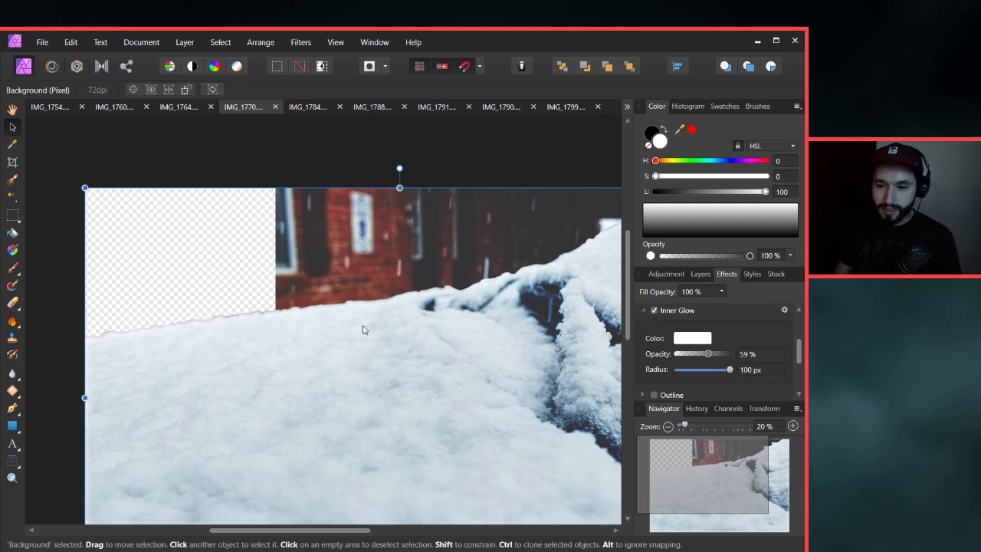
Examine close-ups of the snow's cut edge against the brick wall and along the upper slope by the windows.
scroll(443, 310, "up", 1)
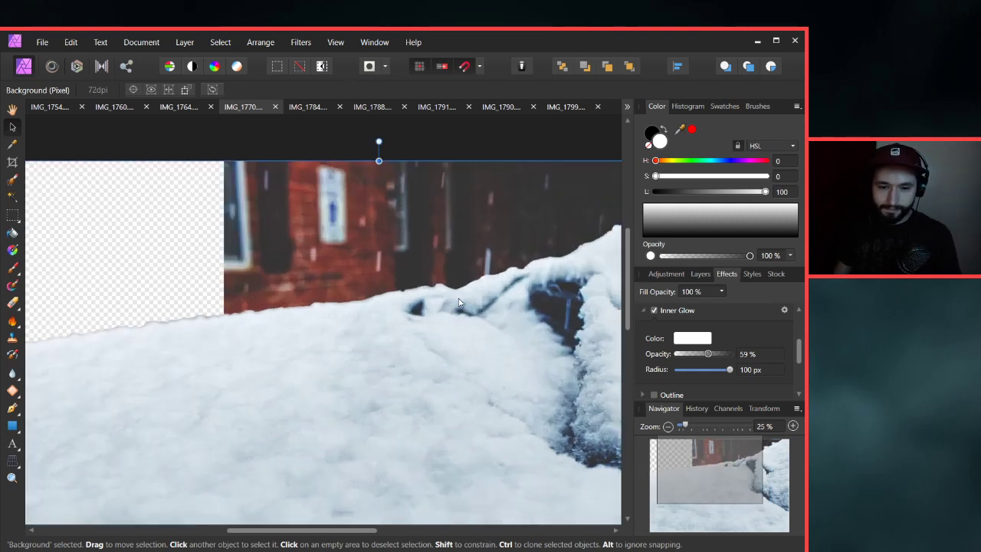
scroll(398, 309, "up", 4)
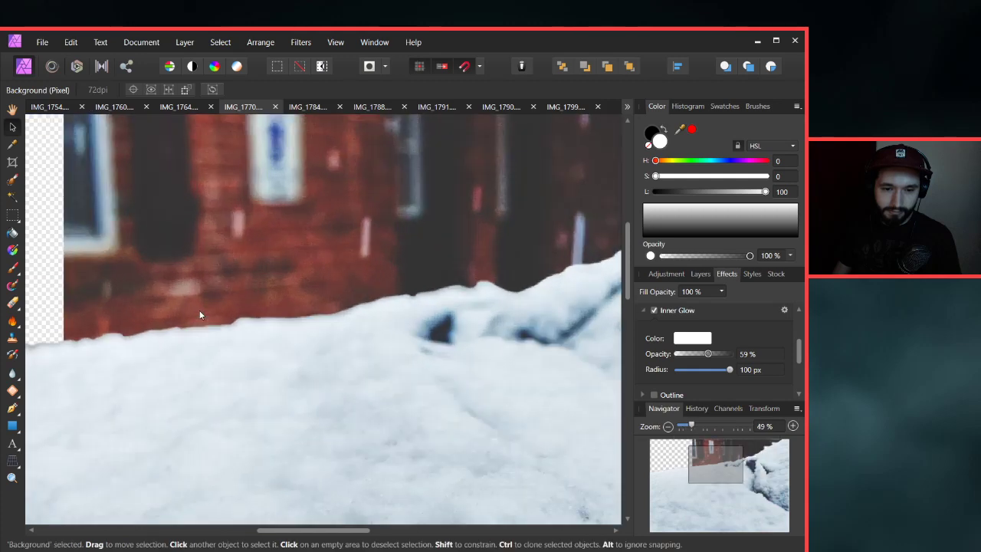
scroll(200, 312, "down", 3)
left_click_drag(488, 262, 394, 309)
scroll(397, 310, "up", 3)
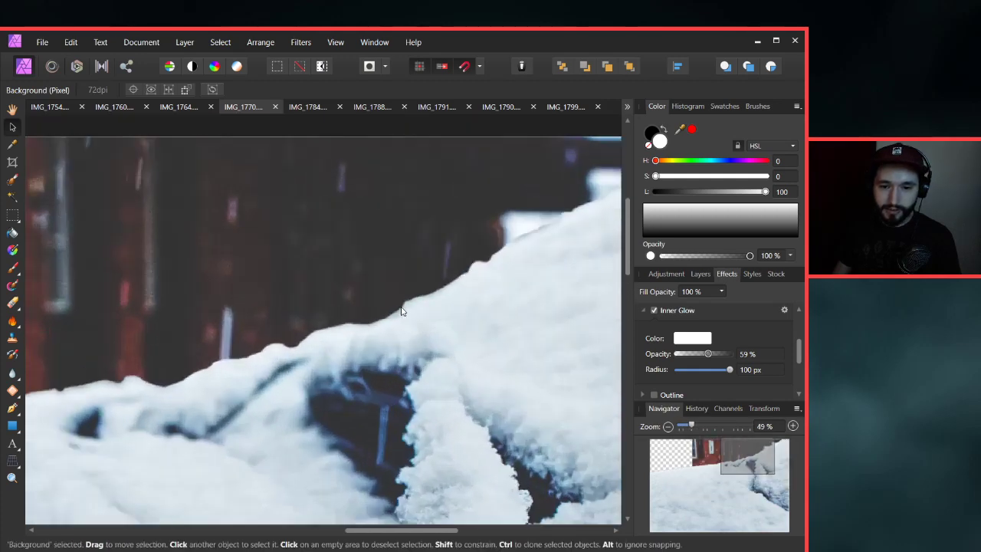
scroll(494, 279, "down", 2)
left_click_drag(498, 283, 403, 353)
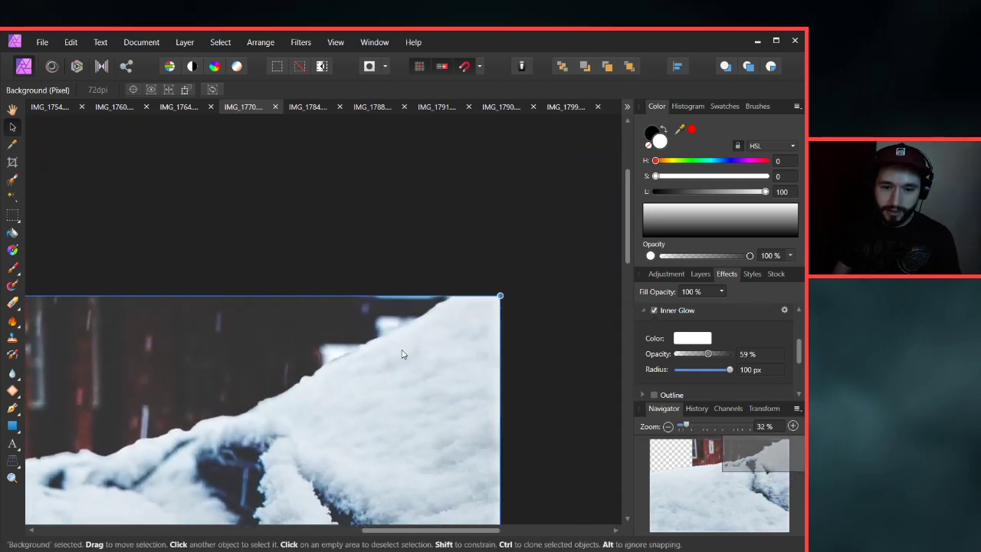
scroll(345, 353, "up", 2)
scroll(386, 356, "down", 3)
scroll(386, 357, "left", 2)
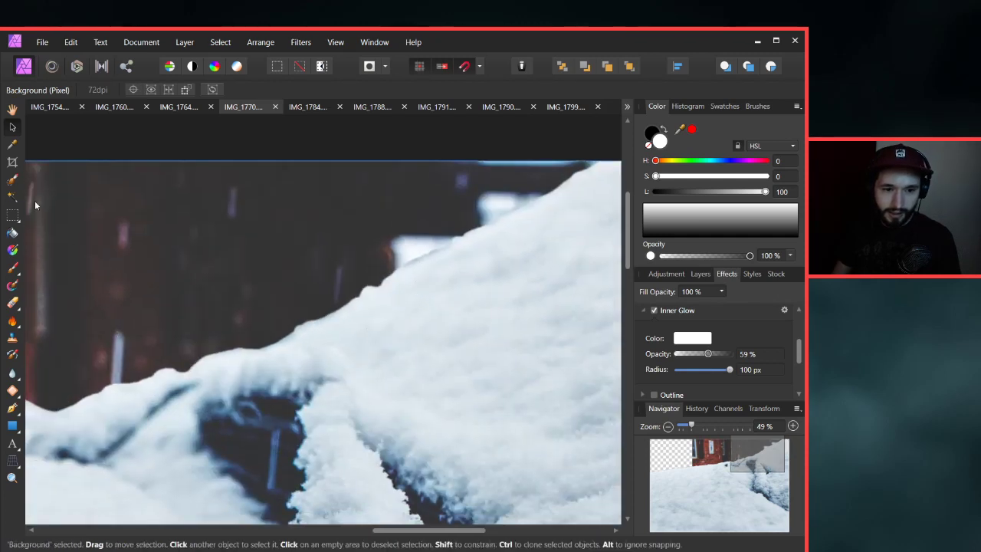
Activate the Selection Brush and turn off the Inner Glow on the snow cutout layer.
key("w")
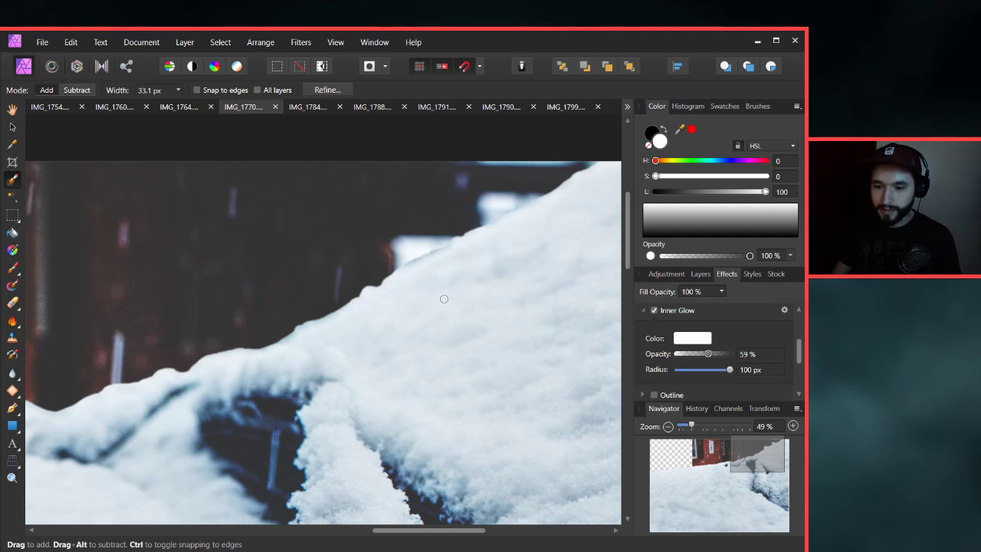
scroll(433, 287, "up", 1)
scroll(342, 282, "right", 1)
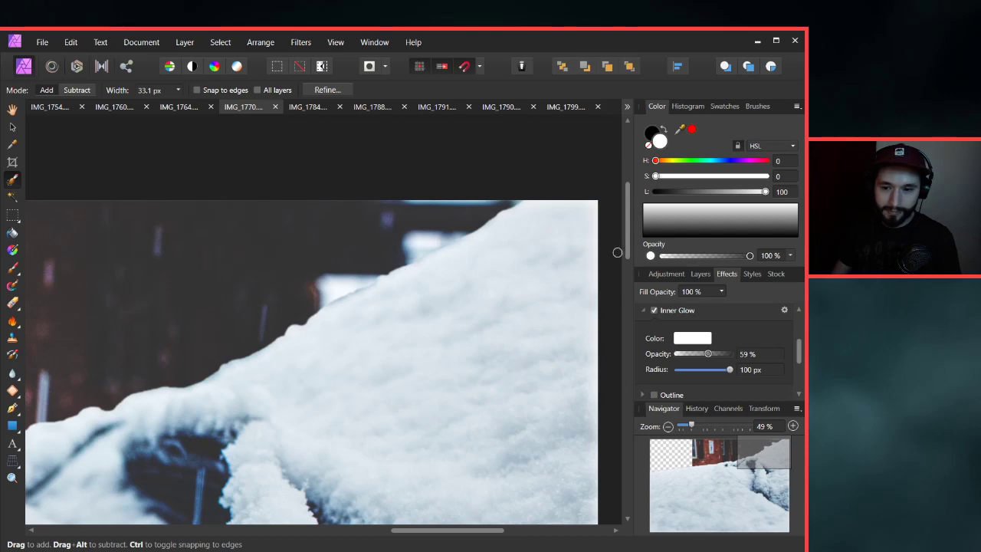
left_click(700, 275)
left_click(787, 330)
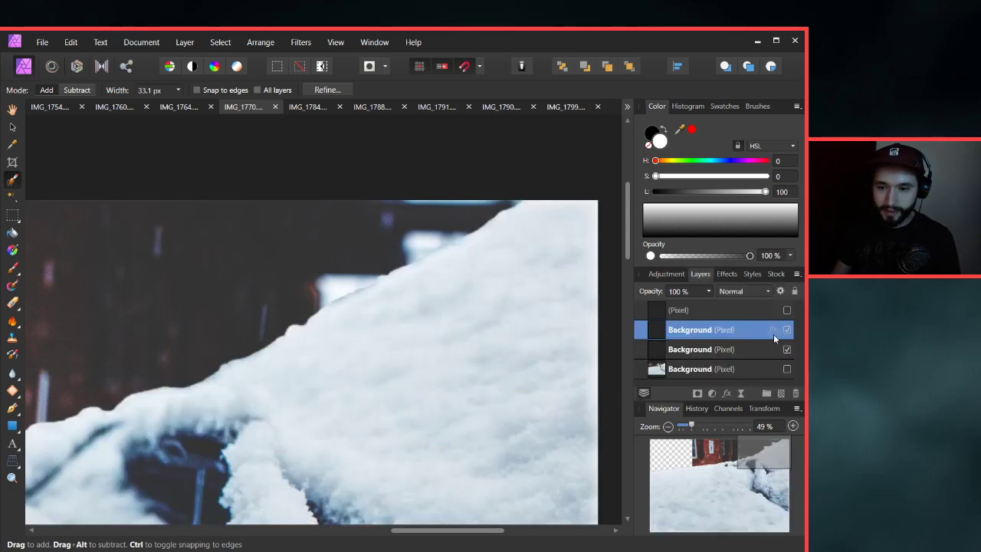
left_click(774, 331)
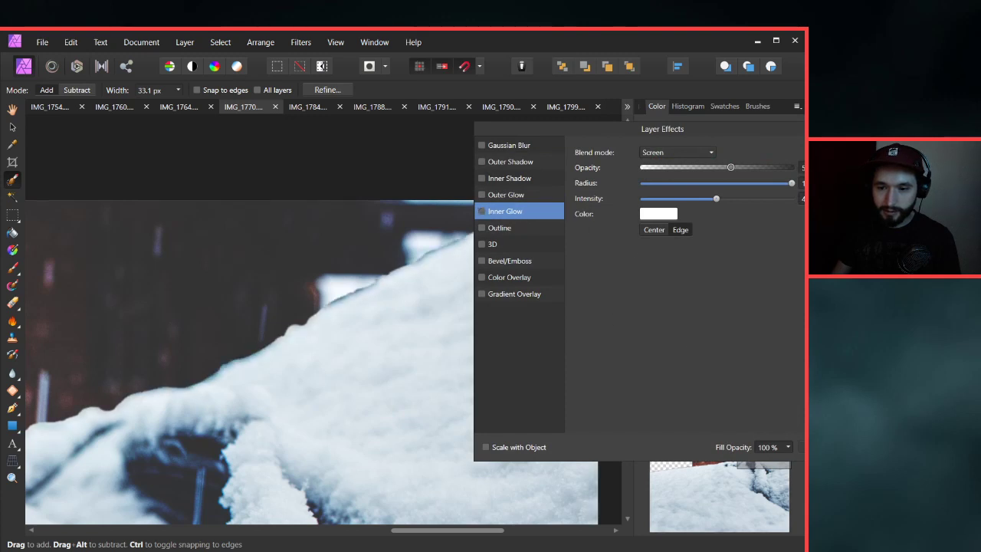
left_click(813, 447)
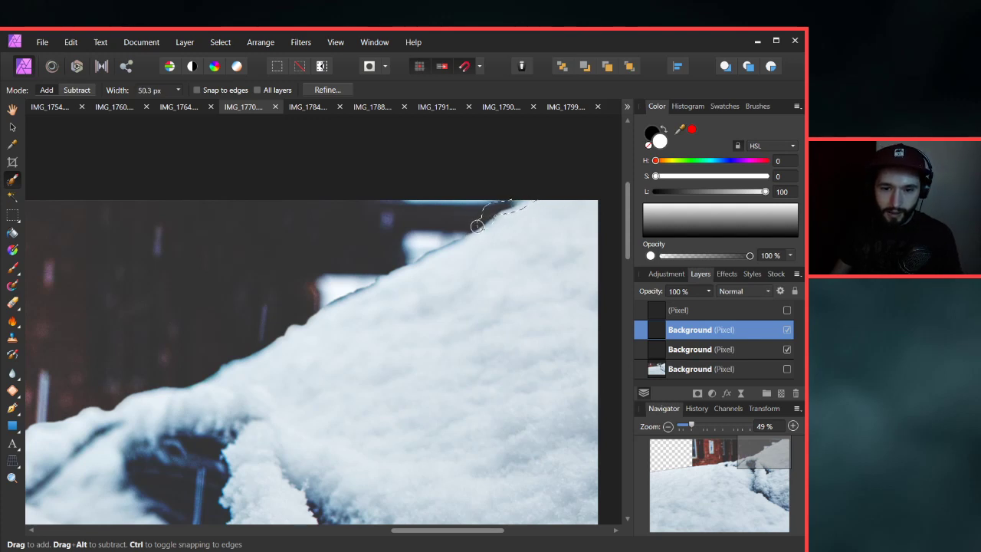
Paint a thin selection along the snow's cut edge with a 50.3 px Selection Brush, from the upper slope towards the brick wall.
mouse_move(418, 253)
left_mouse_down()
mouse_move(391, 272)
mouse_move(448, 244)
mouse_move(285, 328)
mouse_move(276, 343)
mouse_move(234, 345)
mouse_move(406, 234)
mouse_move(443, 230)
left_mouse_up()
key("space")
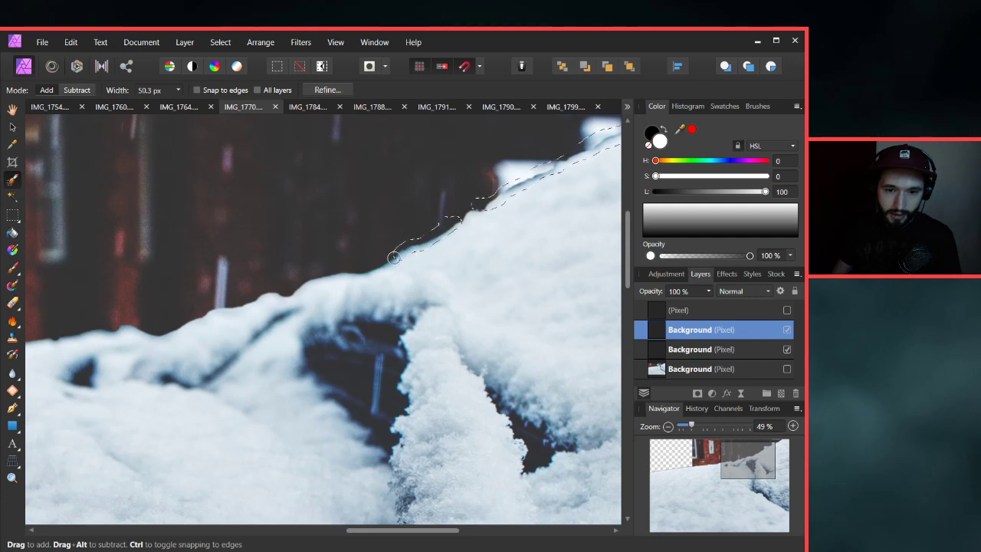
mouse_move(393, 257)
left_mouse_down()
mouse_move(354, 271)
mouse_move(259, 268)
mouse_move(455, 188)
mouse_move(559, 178)
left_mouse_up()
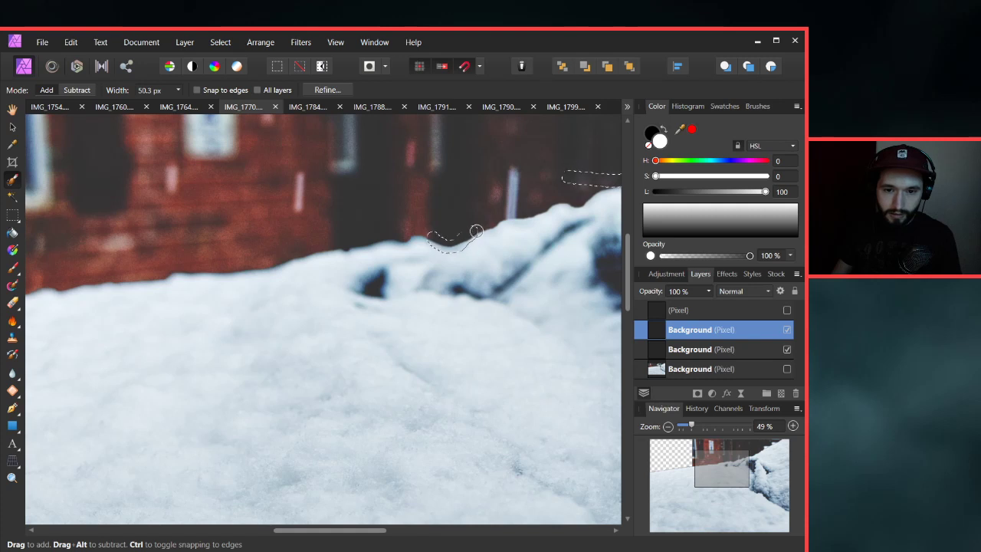
left_click_drag(426, 238, 410, 236)
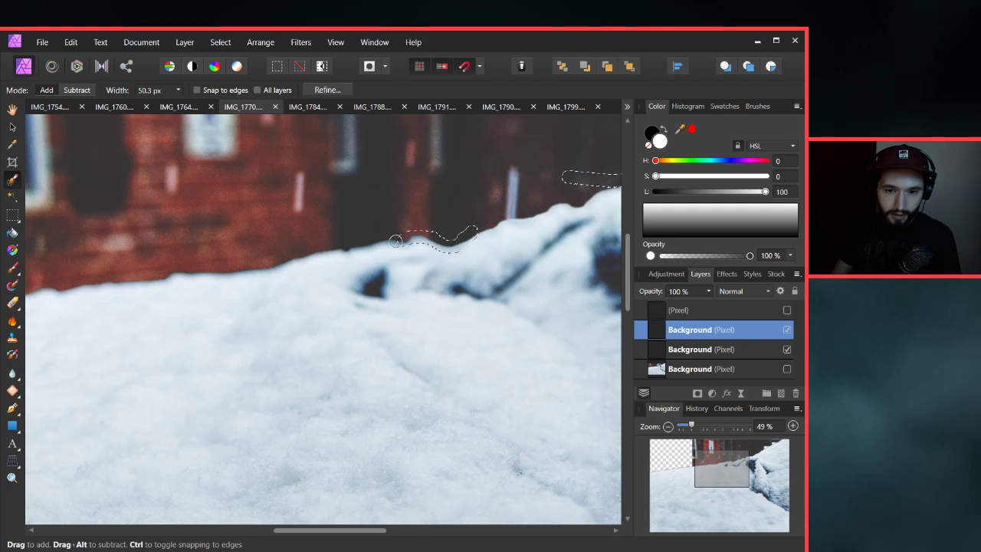
mouse_move(296, 247)
left_mouse_down()
mouse_move(271, 228)
mouse_move(505, 196)
mouse_move(395, 233)
mouse_move(511, 266)
mouse_move(435, 257)
mouse_move(386, 273)
mouse_move(307, 276)
mouse_move(294, 288)
mouse_move(246, 288)
mouse_move(300, 276)
mouse_move(115, 309)
left_mouse_up()
scroll(263, 318, "down", 3)
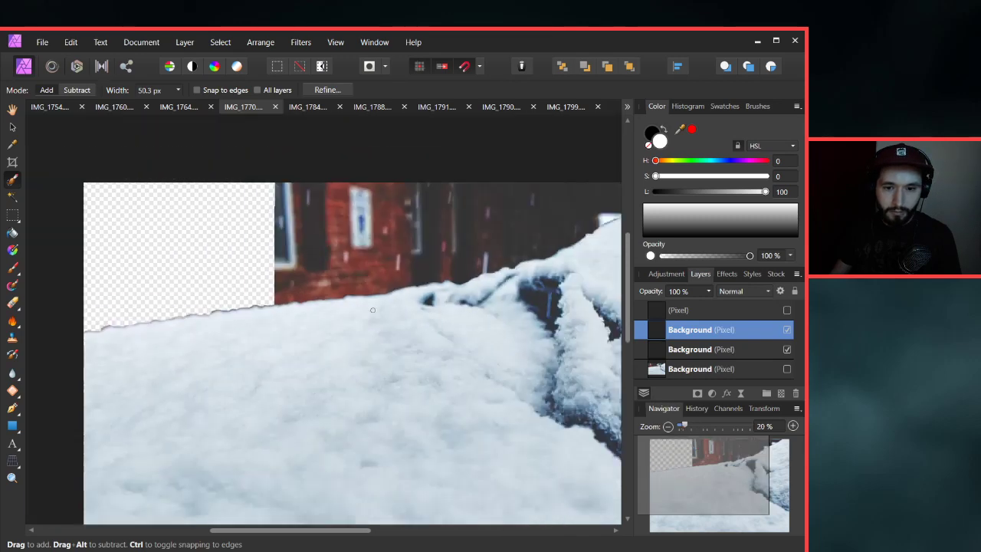
Refine the brushed selection along the snow's cut edge with a 30 px feather, and clear the selection.
key("space")
left_click_drag(538, 330, 385, 342)
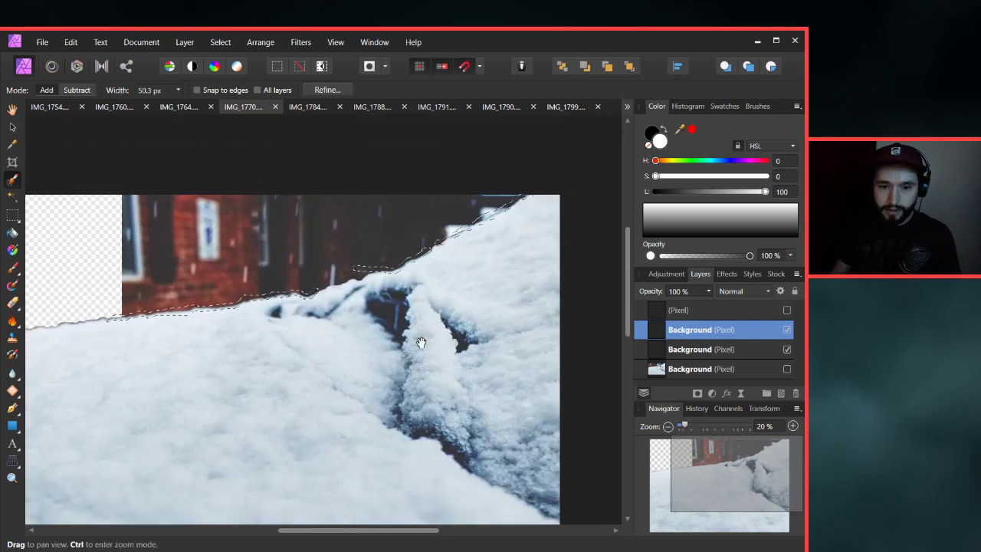
left_click(327, 89)
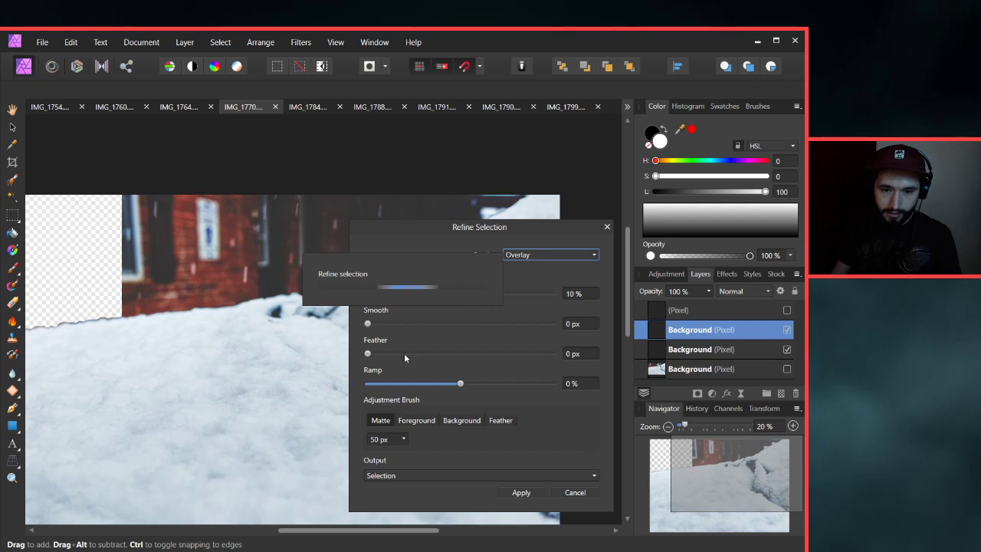
scroll(202, 299, "up", 5)
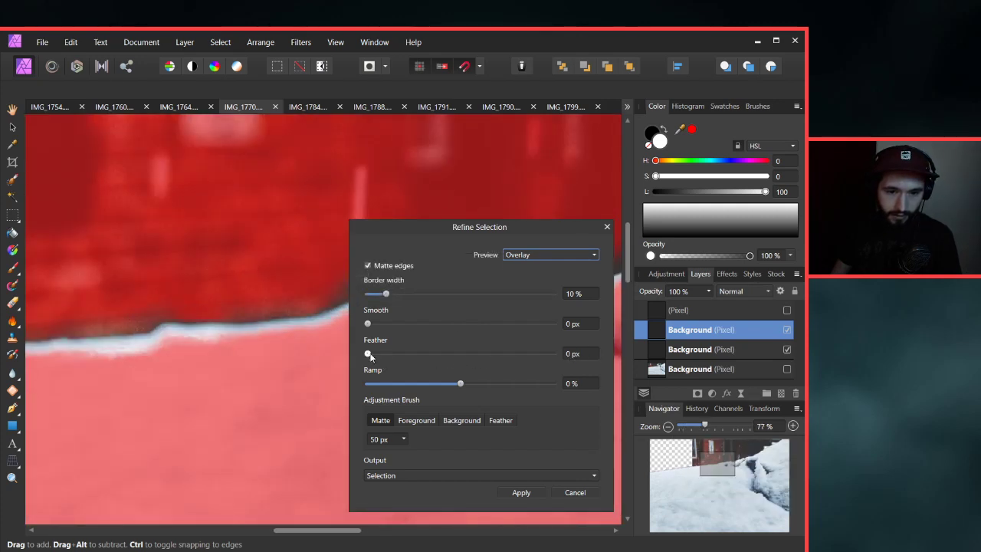
left_click_drag(369, 354, 420, 356)
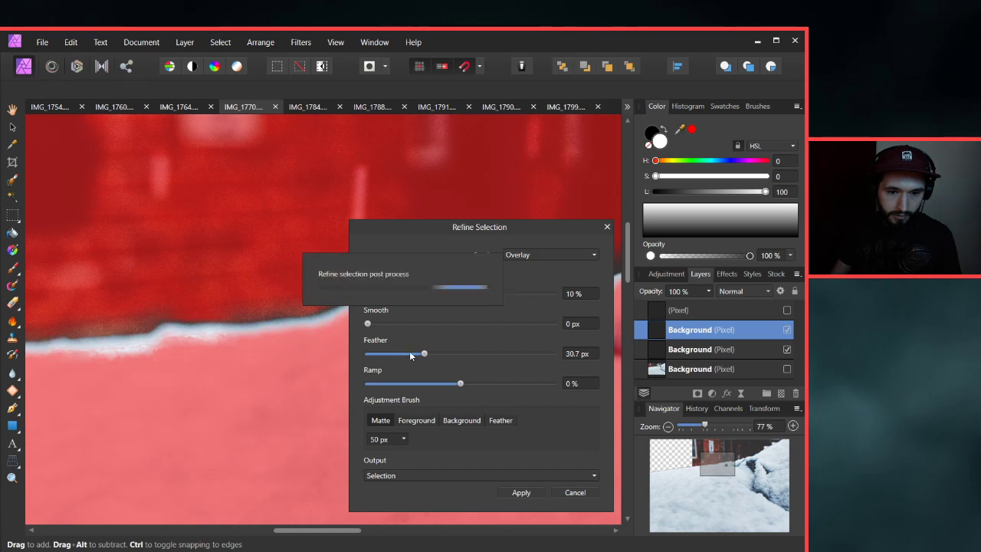
double_click(576, 354)
type("30")
key("Return")
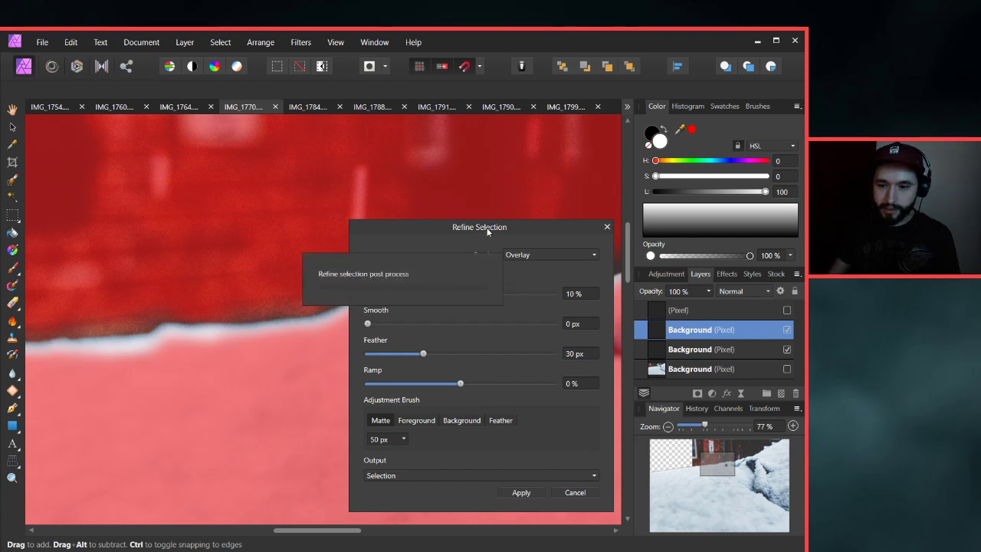
left_click_drag(473, 231, 590, 139)
scroll(339, 293, "down", 3)
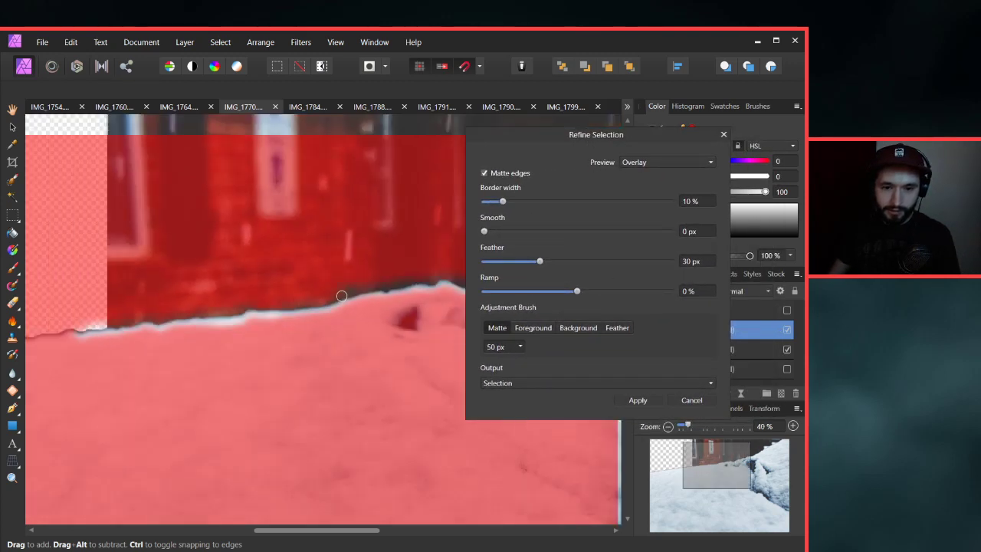
left_click(637, 400)
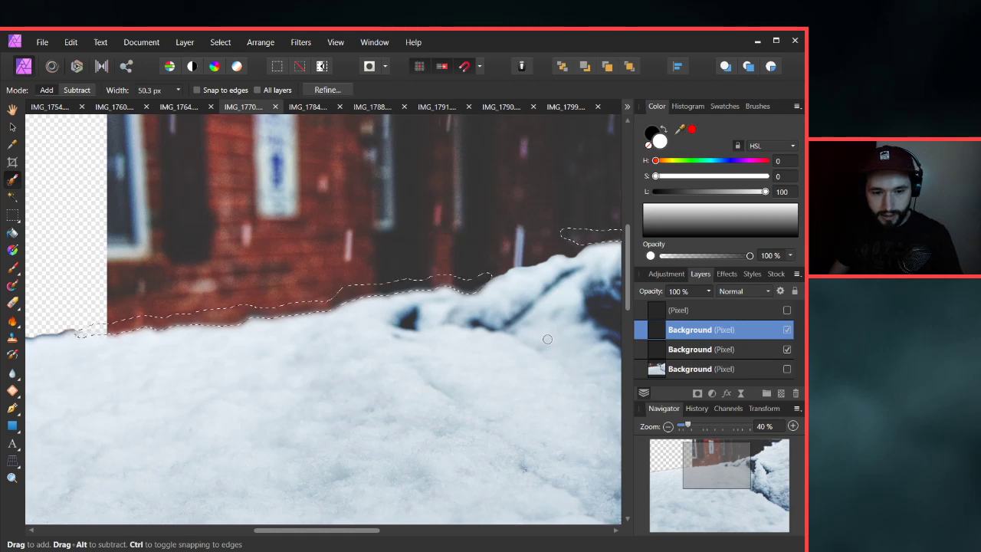
key("ctrl+d")
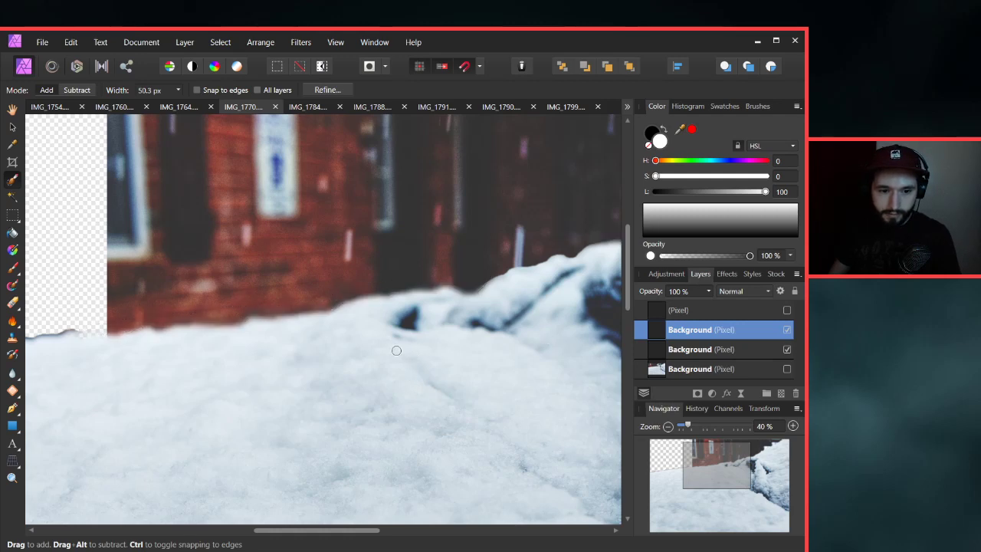
Paint a new selection along the snow's cut edge with the 50.3 px Selection Brush, from the brick wall up to the top of the slope.
scroll(396, 350, "up", 3)
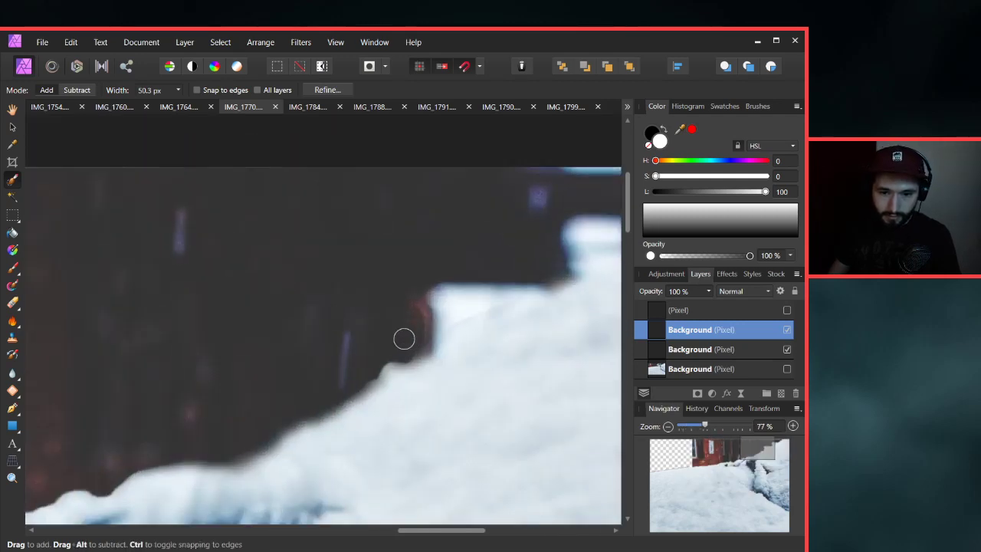
scroll(191, 426, "up", 2)
mouse_move(180, 434)
left_mouse_down()
mouse_move(256, 425)
mouse_move(252, 438)
mouse_move(245, 422)
mouse_move(247, 437)
left_mouse_up()
scroll(247, 436, "down", 4)
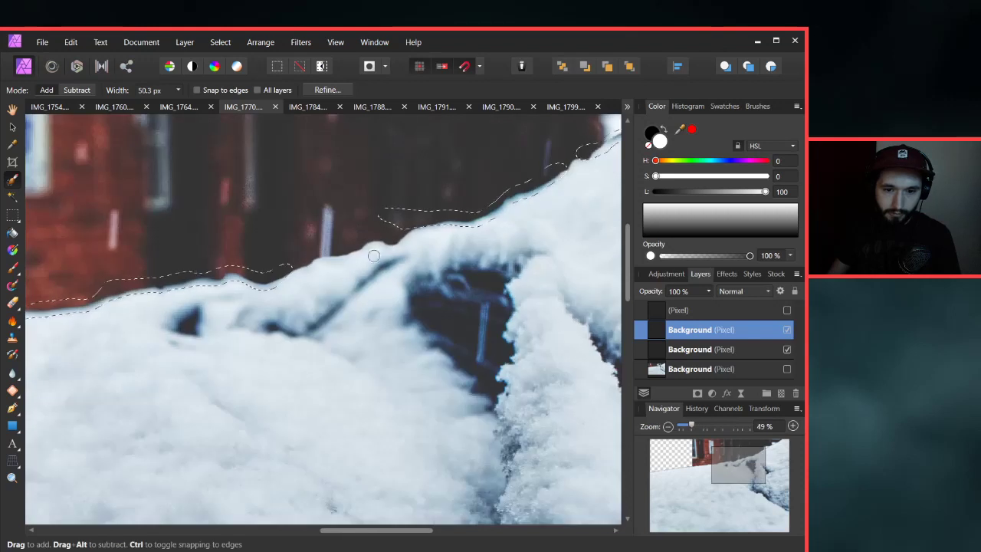
mouse_move(276, 300)
left_mouse_down()
mouse_move(292, 263)
mouse_move(396, 244)
mouse_move(391, 230)
mouse_move(405, 222)
mouse_move(323, 252)
mouse_move(425, 221)
mouse_move(403, 245)
mouse_move(463, 216)
mouse_move(195, 357)
left_mouse_up()
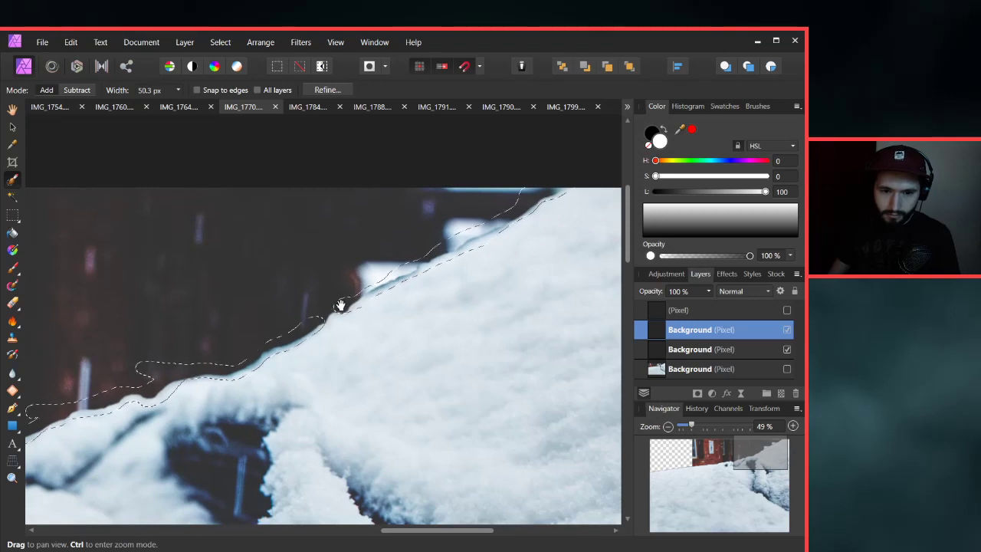
mouse_move(339, 303)
left_mouse_down()
mouse_move(313, 324)
mouse_move(368, 294)
mouse_move(454, 287)
mouse_move(323, 323)
left_mouse_up()
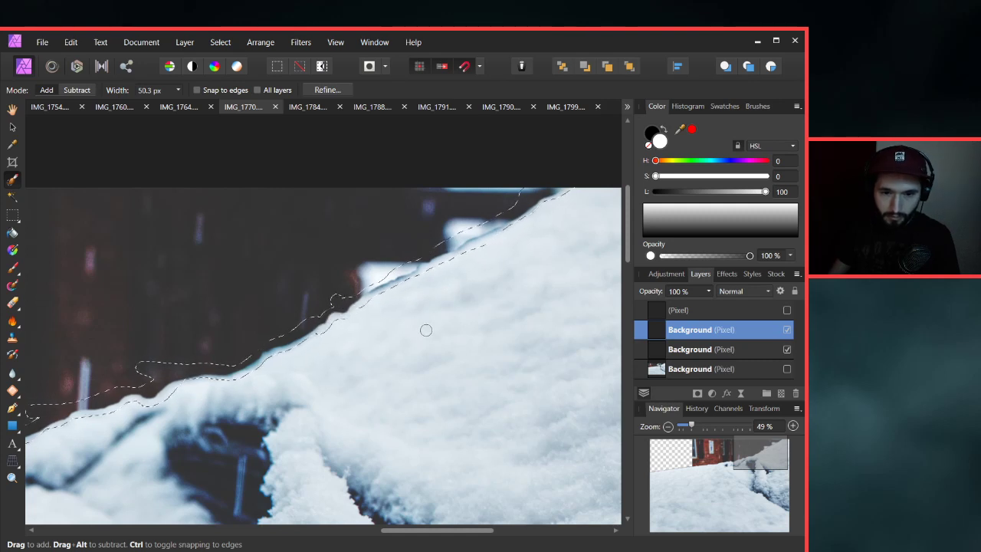
Brush a selection over the middle stretch of the snow's edge and refine it with a 12 px feather.
scroll(415, 308, "down", 2)
left_click_drag(415, 307, 464, 257)
scroll(465, 257, "down", 2)
left_click(327, 89)
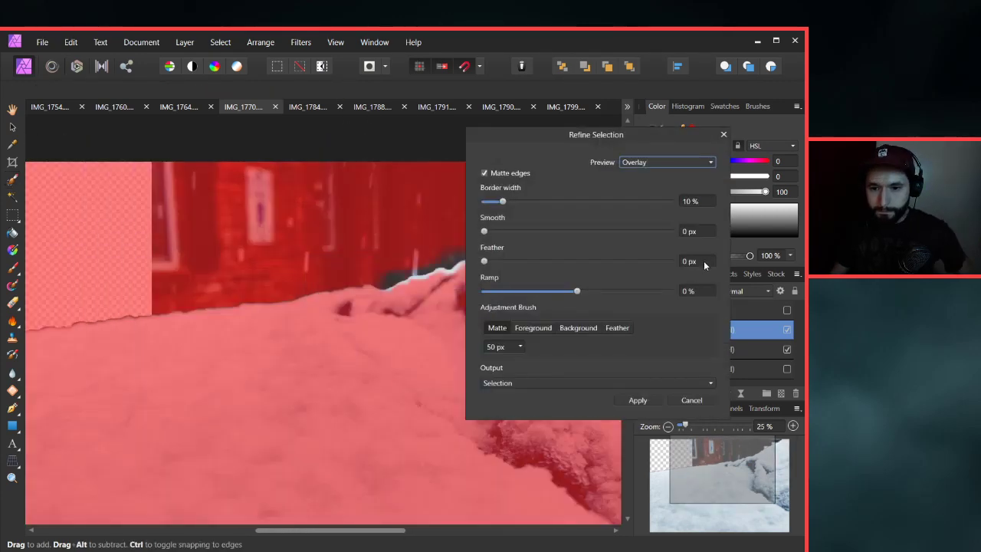
left_click(698, 262)
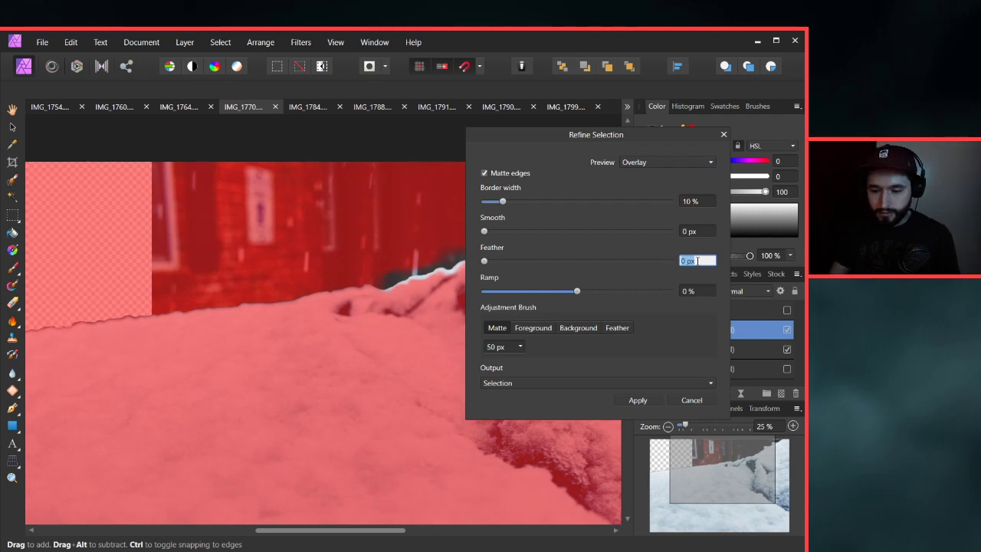
key("Return")
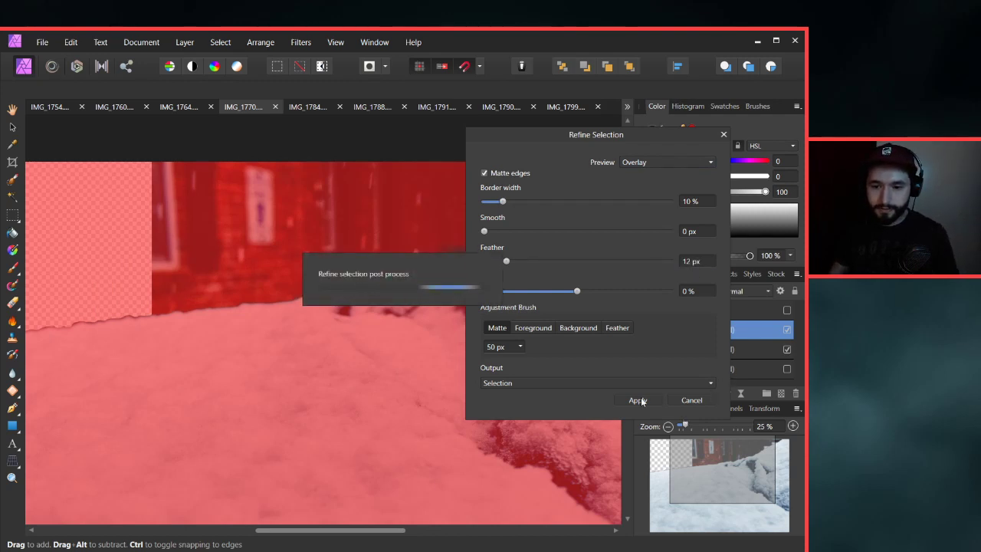
left_click(639, 400)
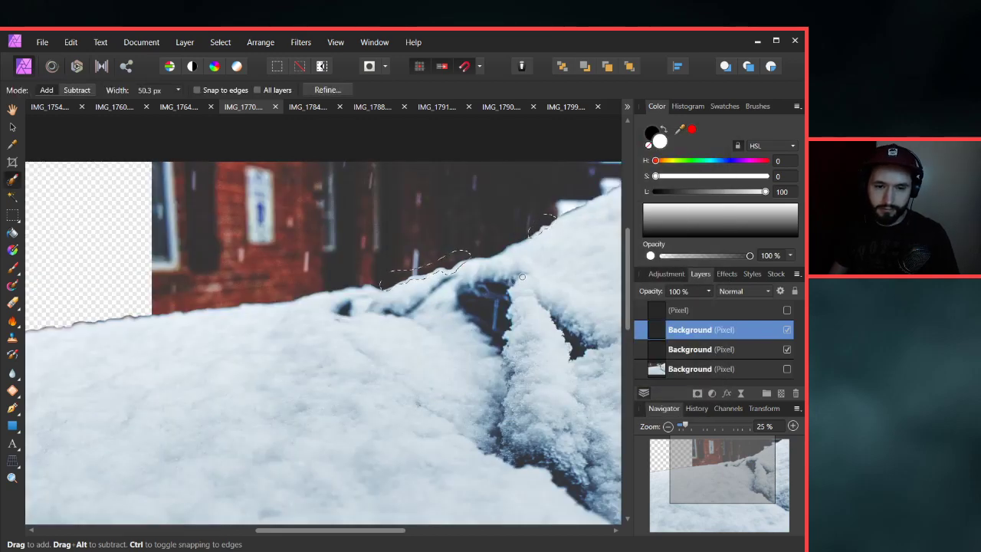
Refine the small selection on the snow's edge beside the dark hollow again with a 12 px feather.
scroll(500, 273, "up", 1)
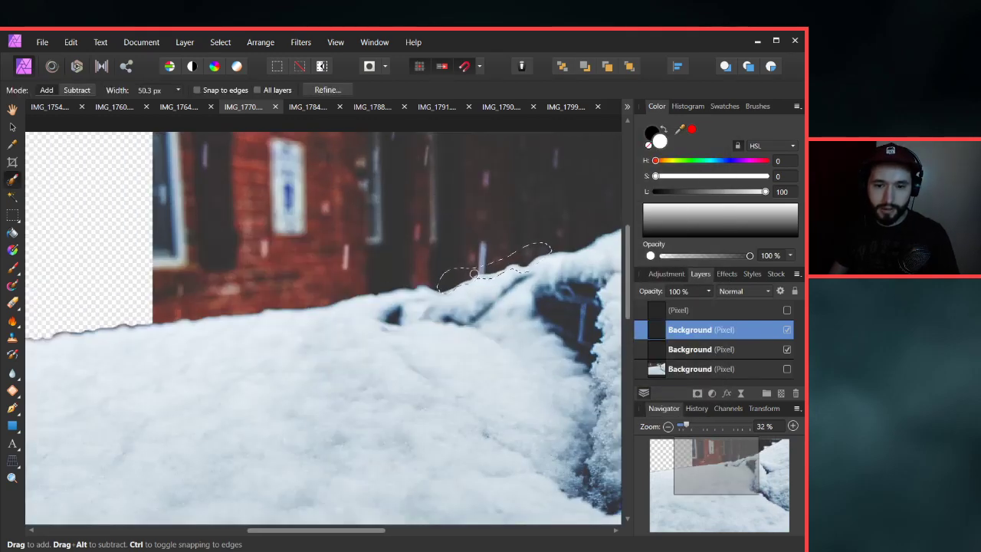
left_click(328, 90)
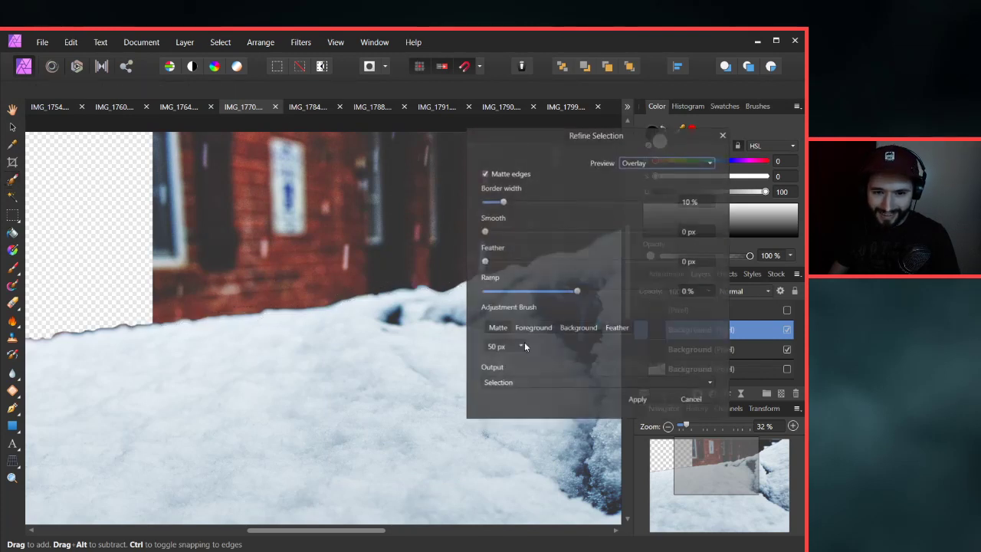
left_click(700, 260)
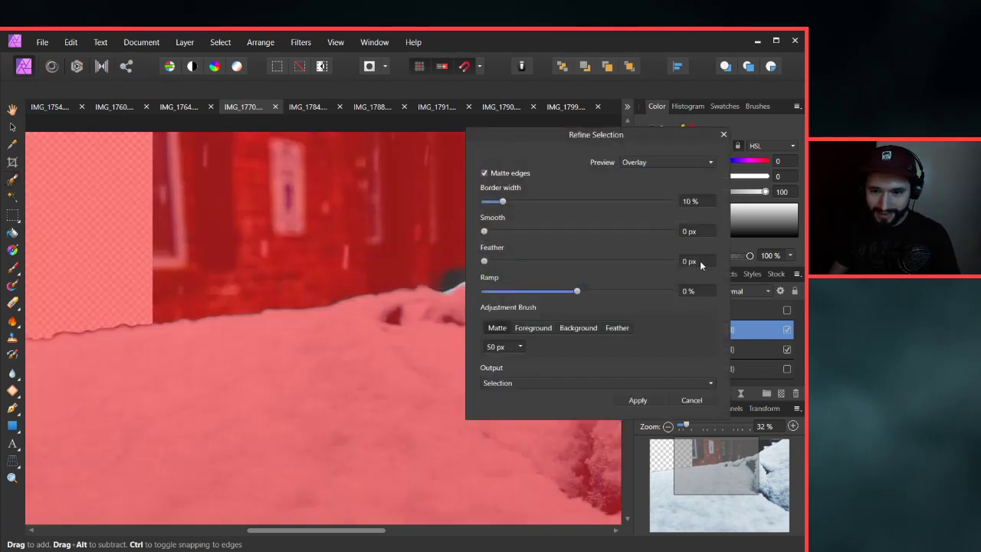
type("12")
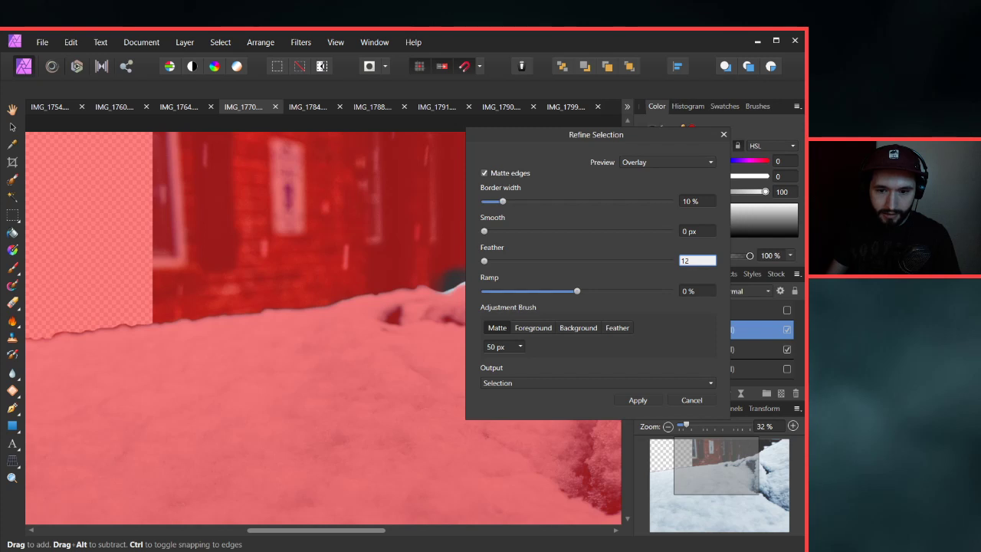
left_click(637, 400)
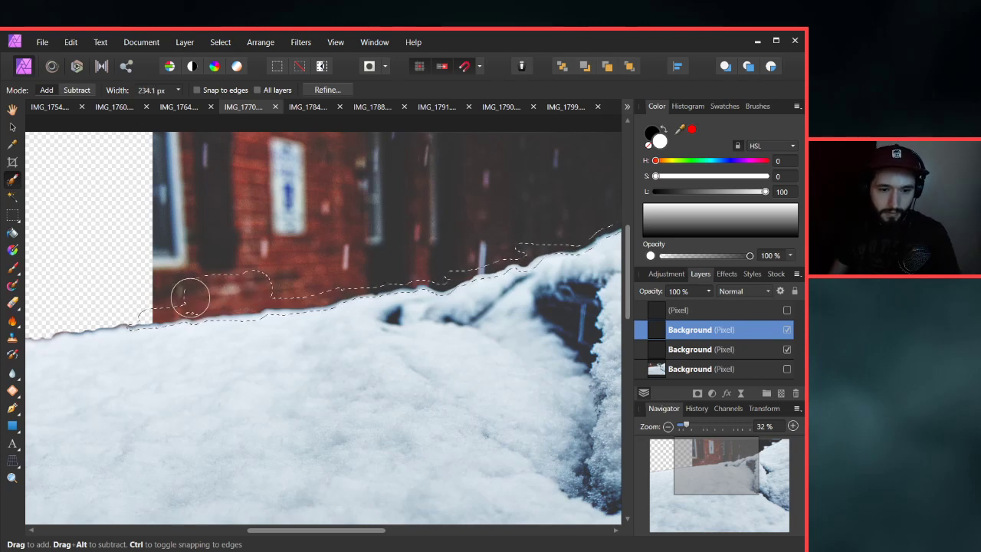
Paint a wide selection above the snow's edge with a 234.1 px Selection Brush and refine it with a 0% border width.
mouse_move(292, 282)
left_mouse_down()
mouse_move(440, 265)
mouse_move(449, 240)
mouse_move(299, 278)
mouse_move(271, 278)
mouse_move(269, 268)
mouse_move(302, 263)
mouse_move(304, 245)
mouse_move(307, 256)
mouse_move(363, 250)
mouse_move(536, 138)
left_mouse_up()
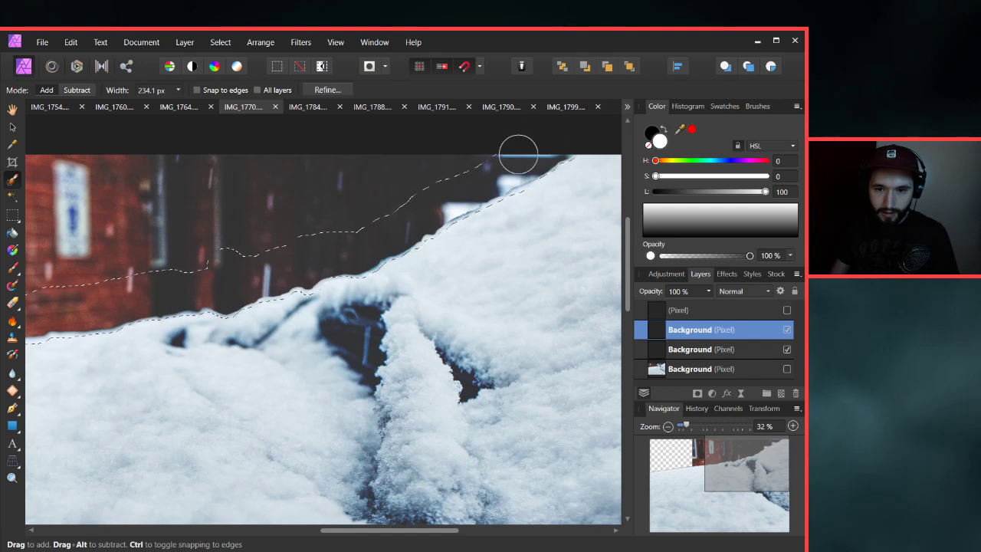
scroll(329, 267, "down", 2)
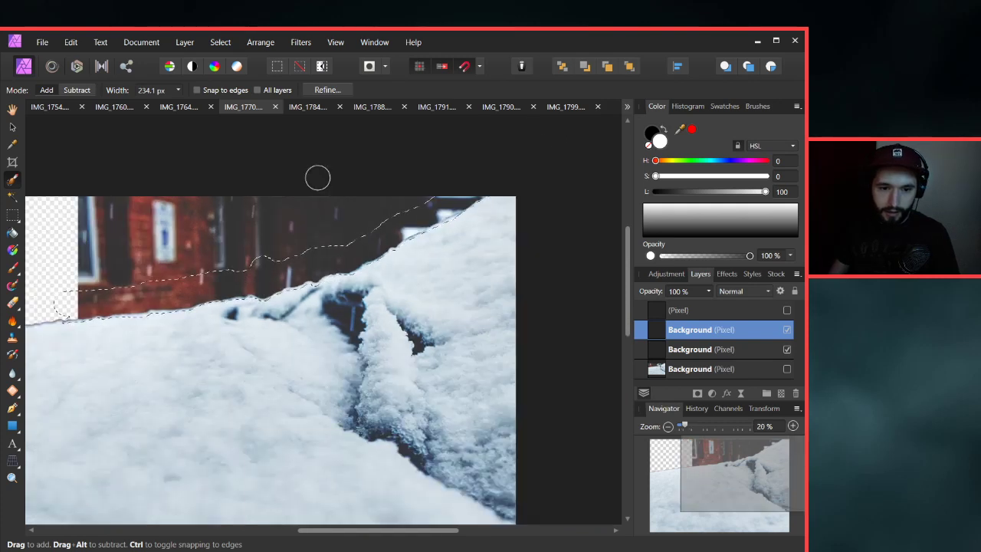
left_click(327, 90)
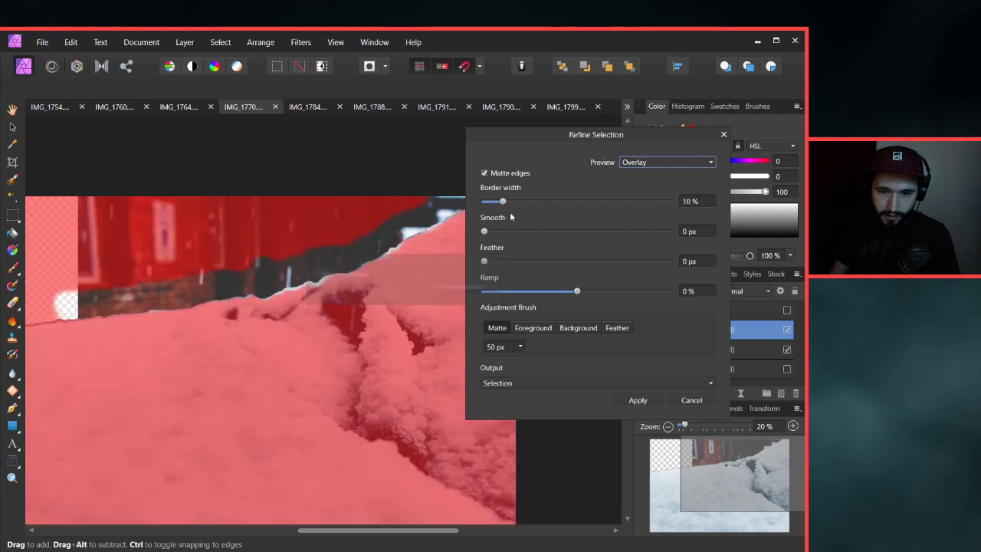
left_click_drag(505, 202, 476, 201)
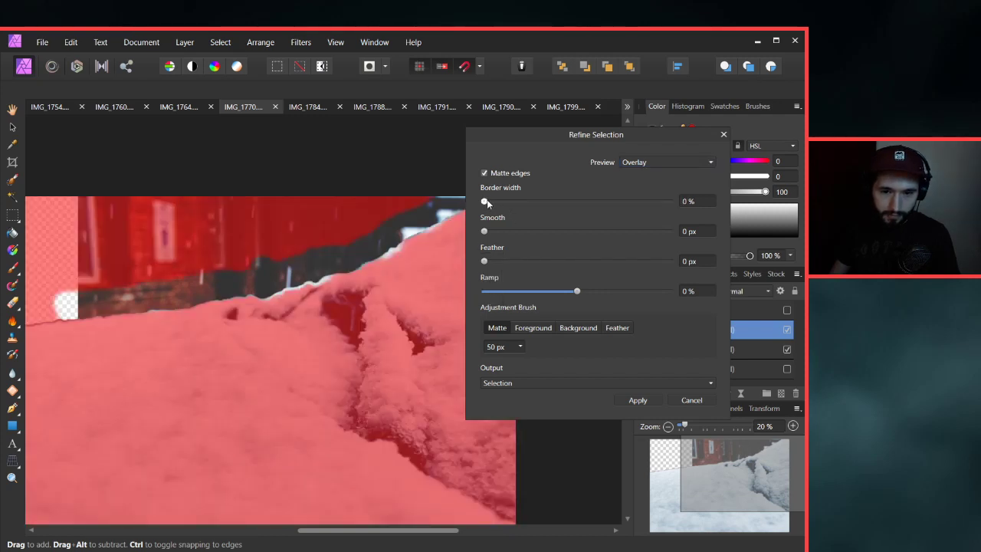
left_click_drag(485, 202, 486, 202)
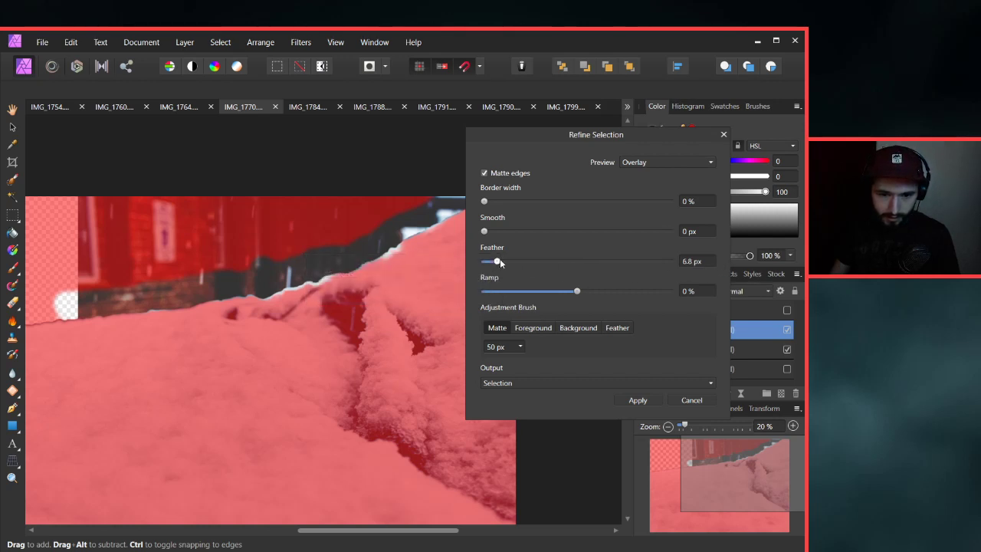
Try an 8.8 px feather on the wide selection, examine the snow's edge at the brick wall, and try a 22% ramp.
left_click_drag(499, 261, 502, 262)
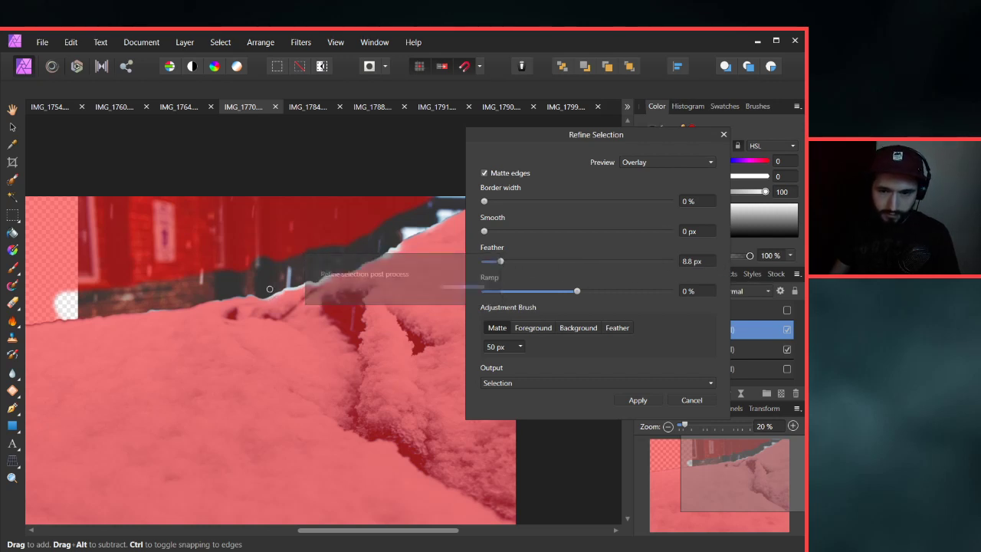
scroll(230, 306, "up", 4)
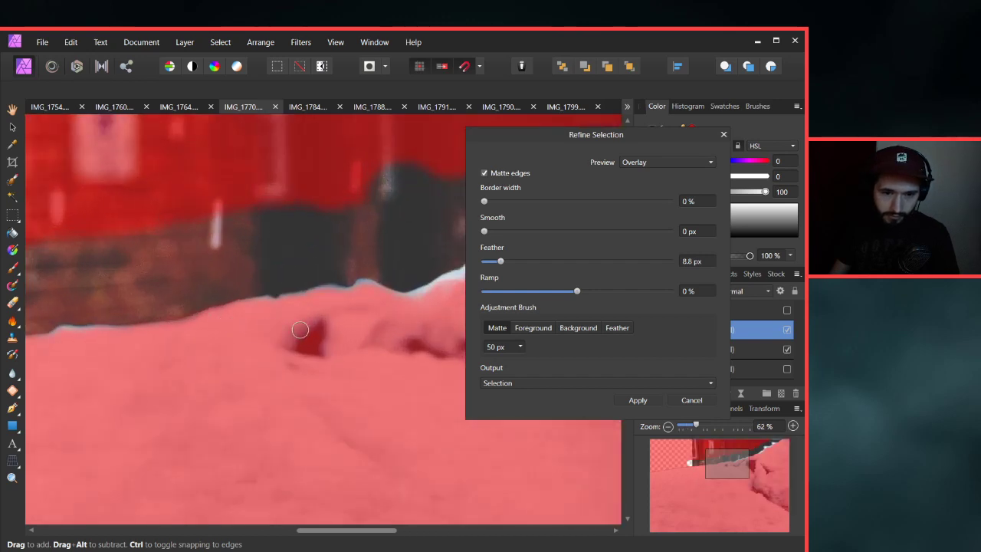
scroll(318, 349, "up", 3)
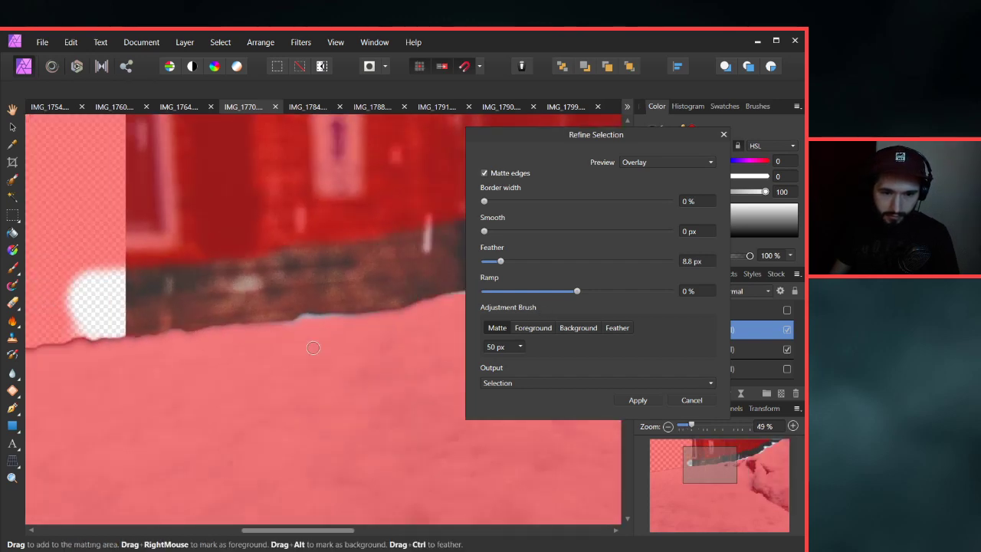
left_click_drag(219, 354, 339, 326)
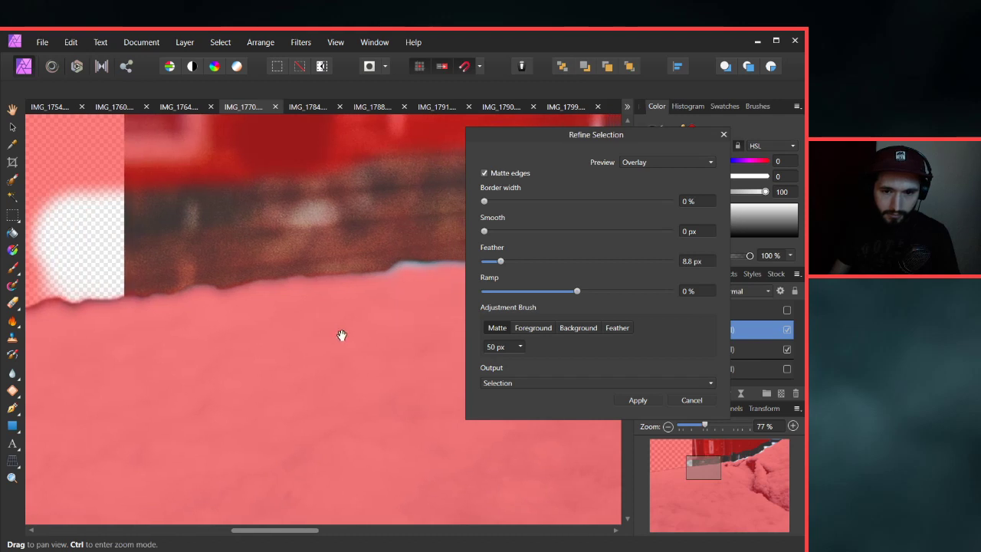
left_click_drag(577, 291, 525, 296)
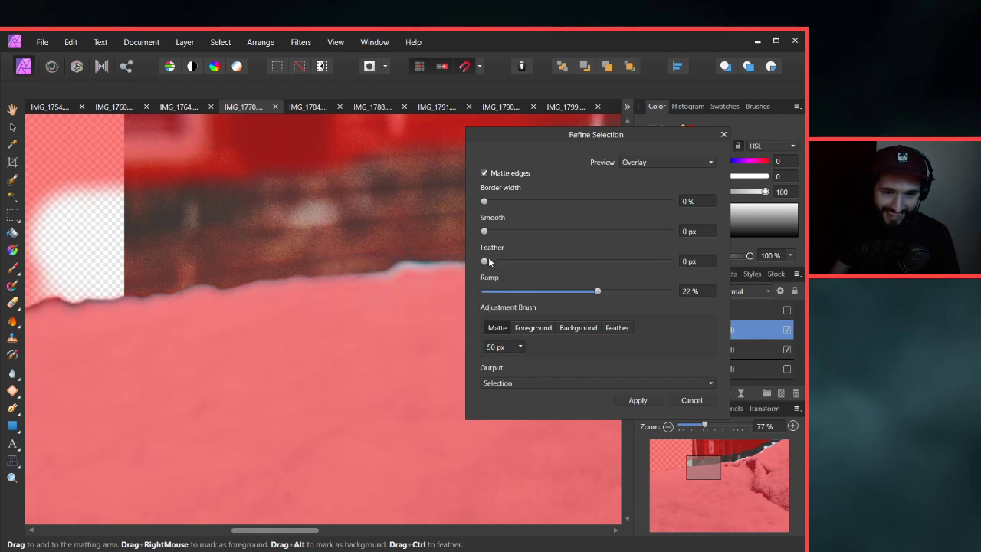
Set the wide selection's feather to 20 px in the edge refinement.
left_click_drag(485, 261, 545, 261)
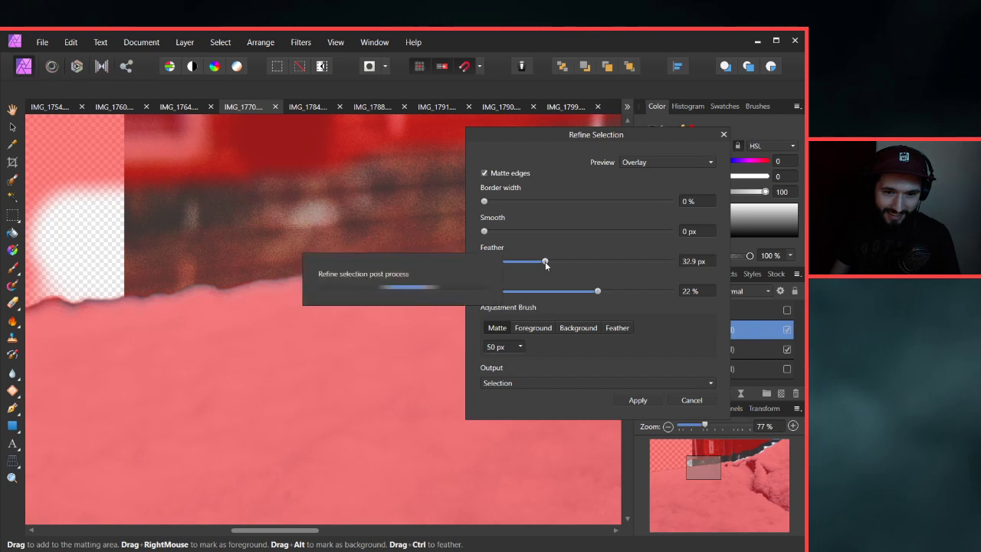
left_click(706, 265)
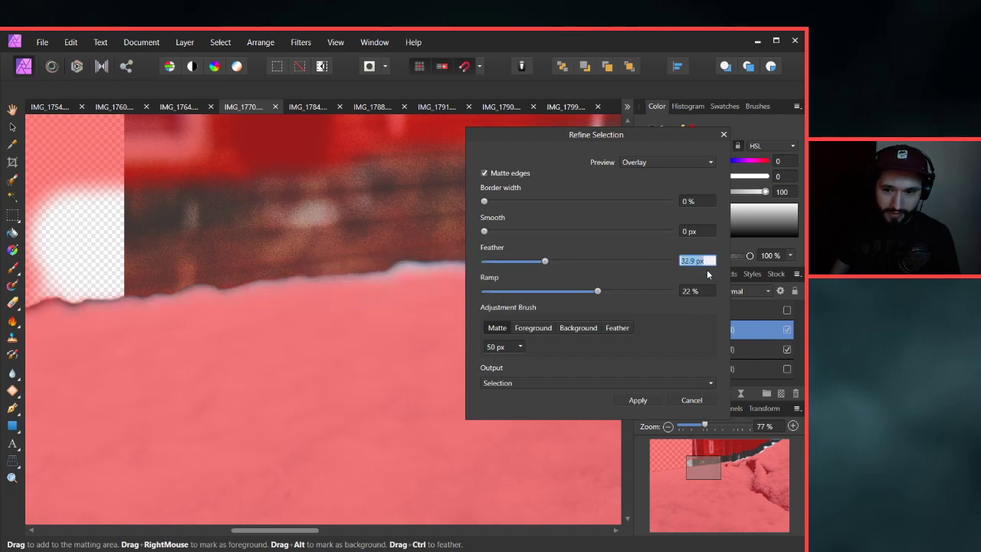
type("2")
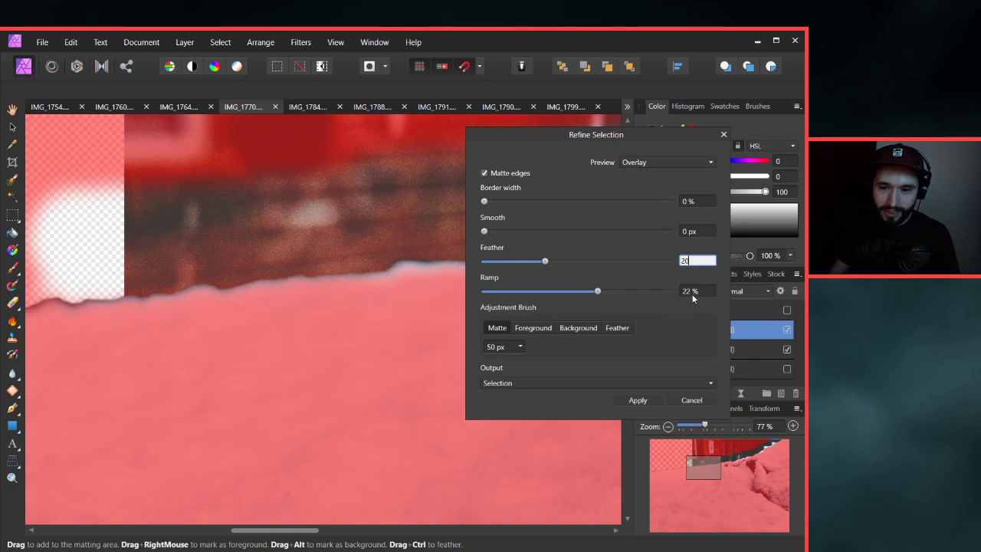
type("0")
key("Tab")
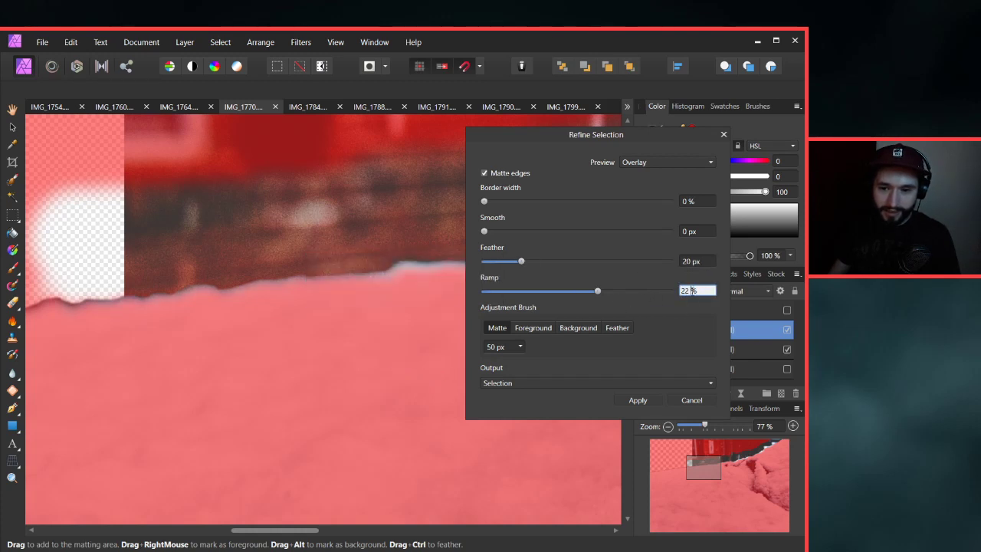
Try a ramp of 49% on the feathered selection and compare the snow's edge from the brick wall to the slope.
left_click_drag(597, 291, 608, 292)
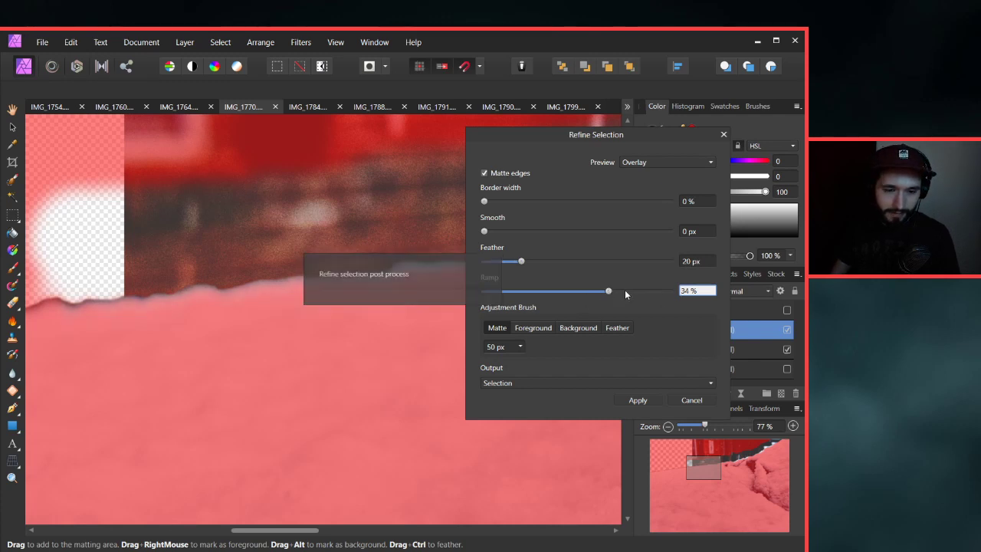
left_click_drag(608, 292, 615, 293)
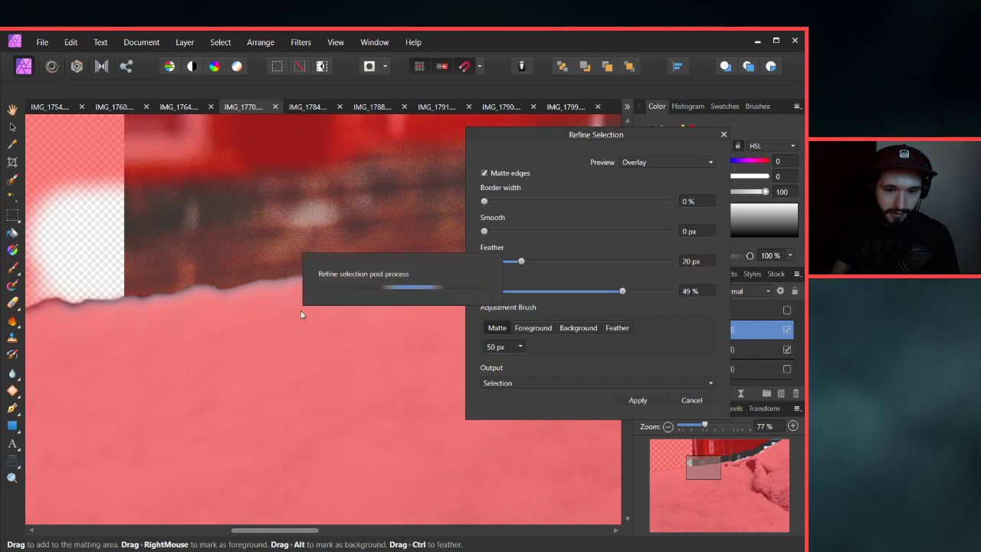
scroll(381, 346, "down", 3)
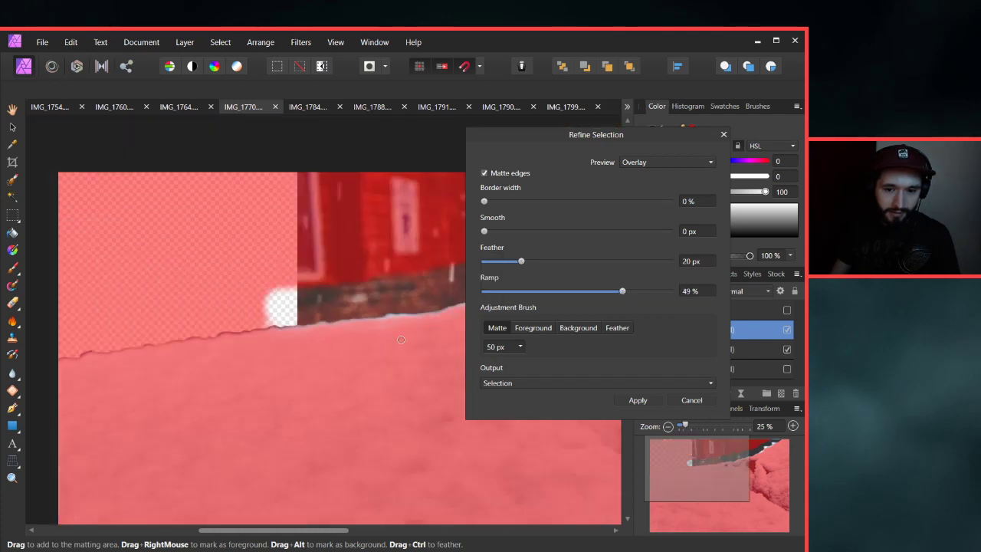
left_click_drag(380, 339, 361, 350)
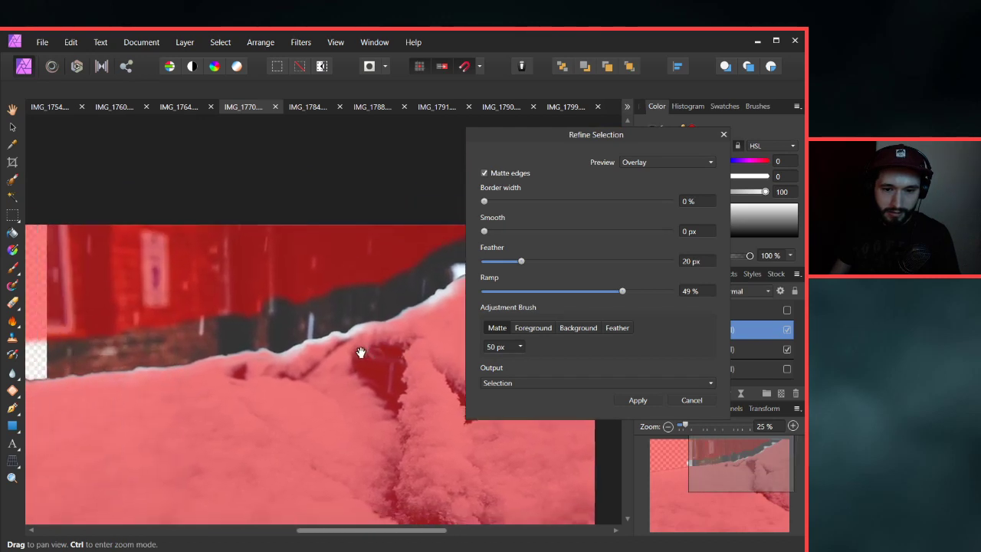
scroll(450, 340, "down", 2)
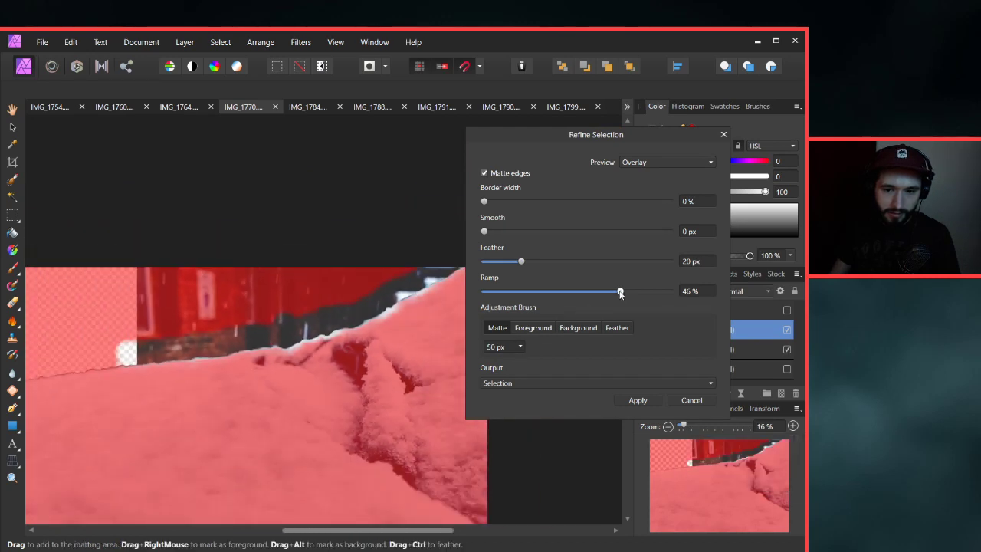
Set the ramp to 20% and apply the refinement to the selection.
left_click_drag(620, 294, 488, 303)
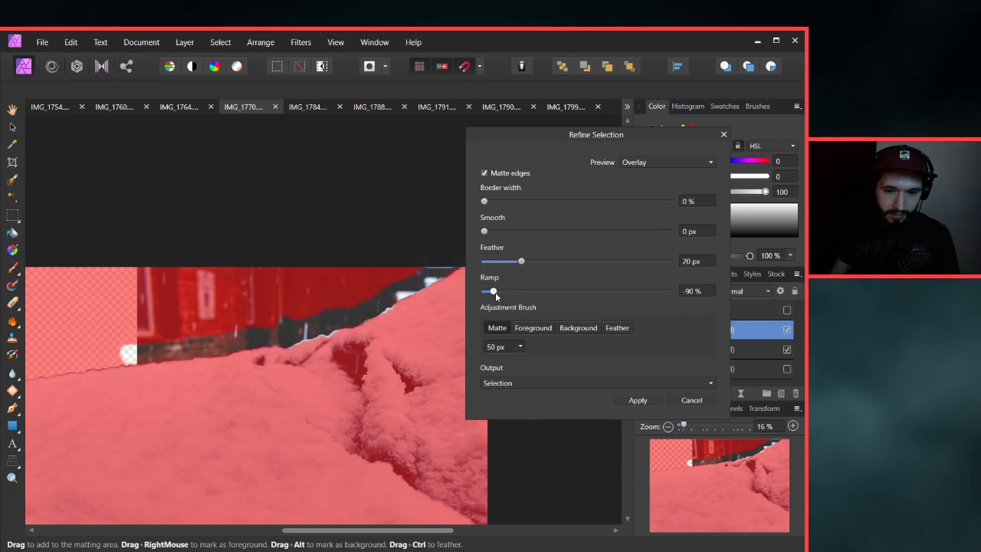
left_click_drag(496, 292, 544, 294)
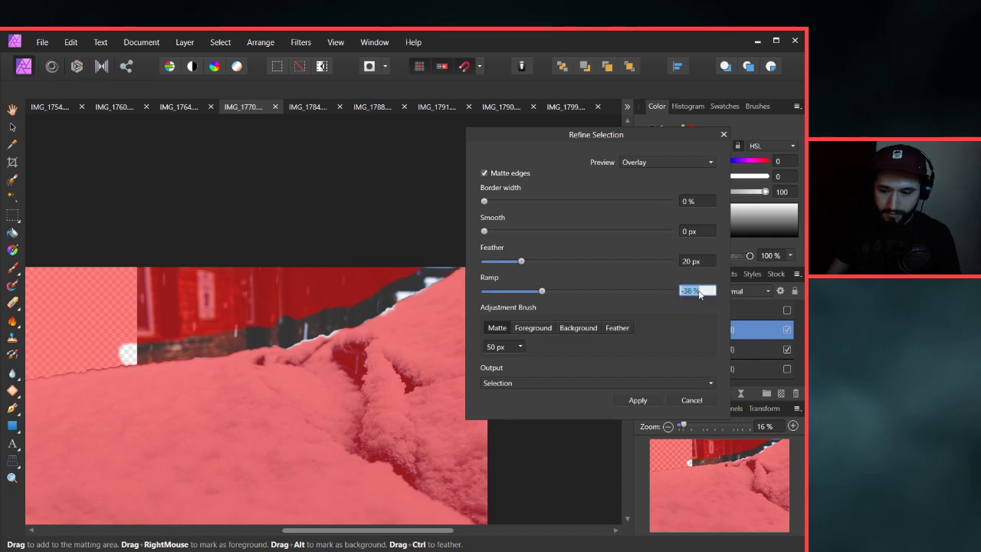
type("20")
key("Return")
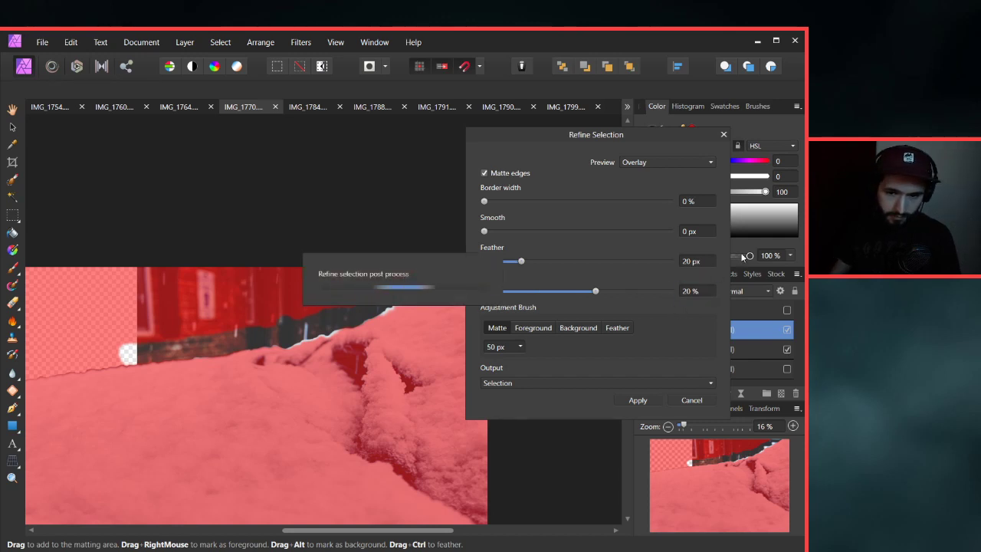
left_click(637, 400)
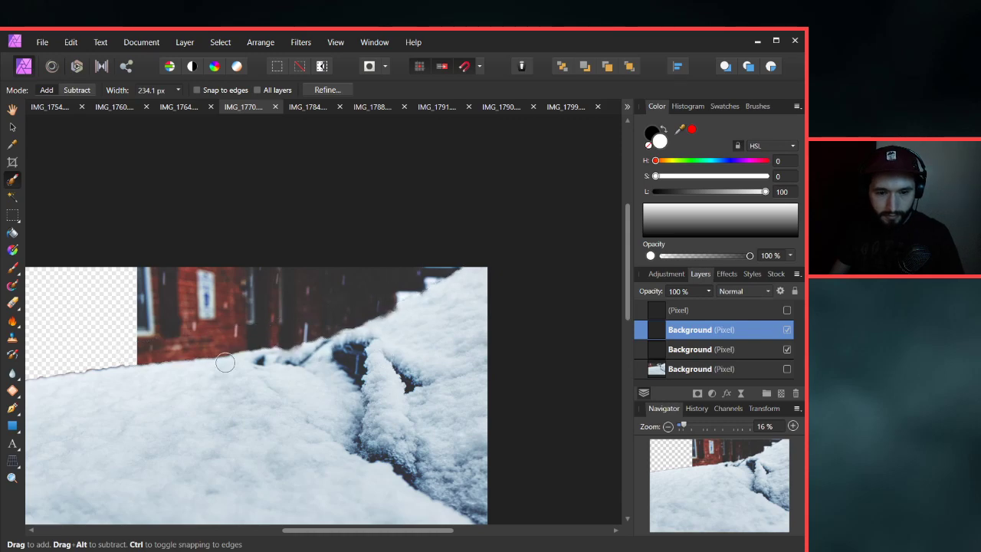
Inspect the snow's cut edge up to the top of the slope and undo the last deletion.
scroll(146, 359, "up", 3)
scroll(136, 386, "up", 1)
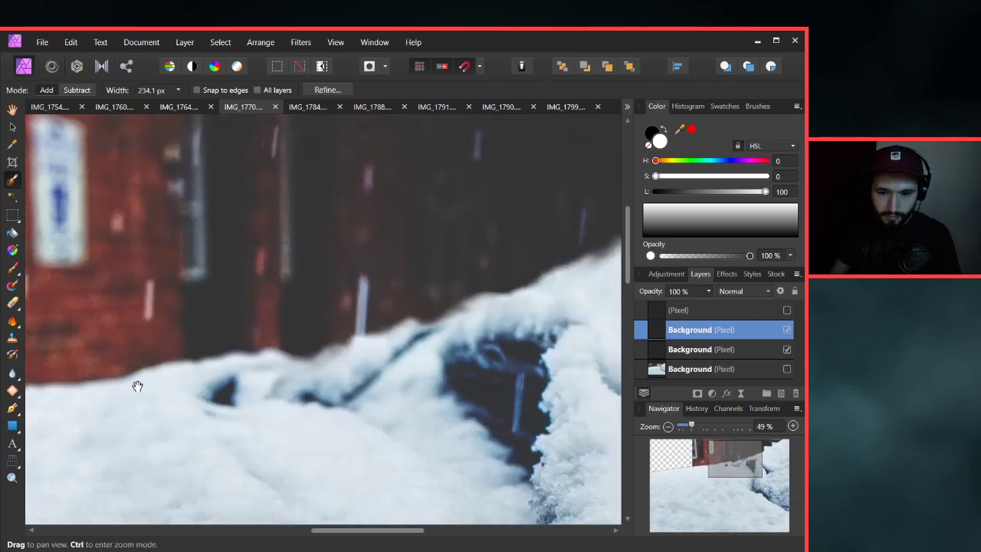
left_click_drag(135, 385, 238, 435)
scroll(455, 352, "up", 3)
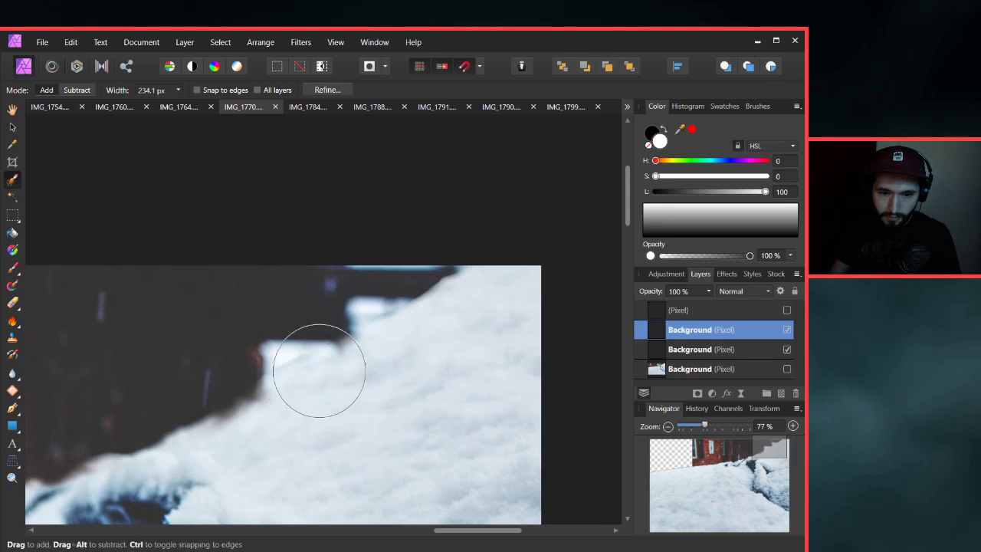
mouse_move(319, 371)
left_mouse_down()
mouse_move(375, 372)
mouse_move(402, 389)
left_mouse_up()
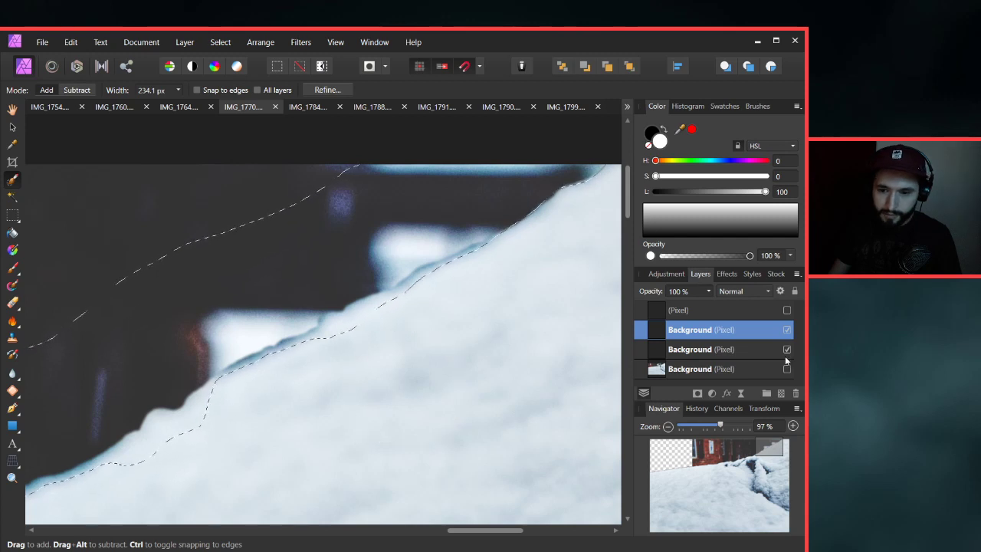
Refine the edges of the selection above the snow again, with the ramp set to 60%.
left_click(188, 42)
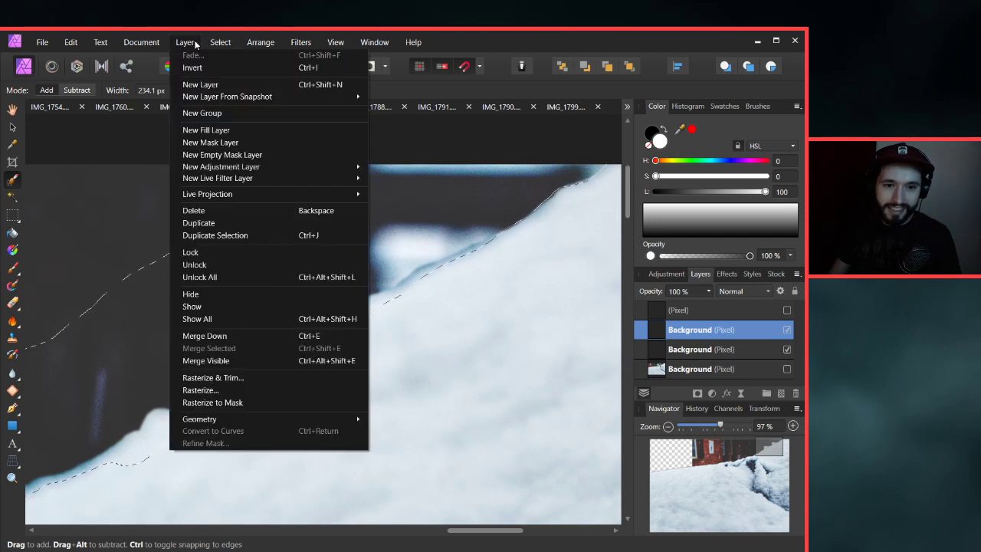
mouse_move(228, 45)
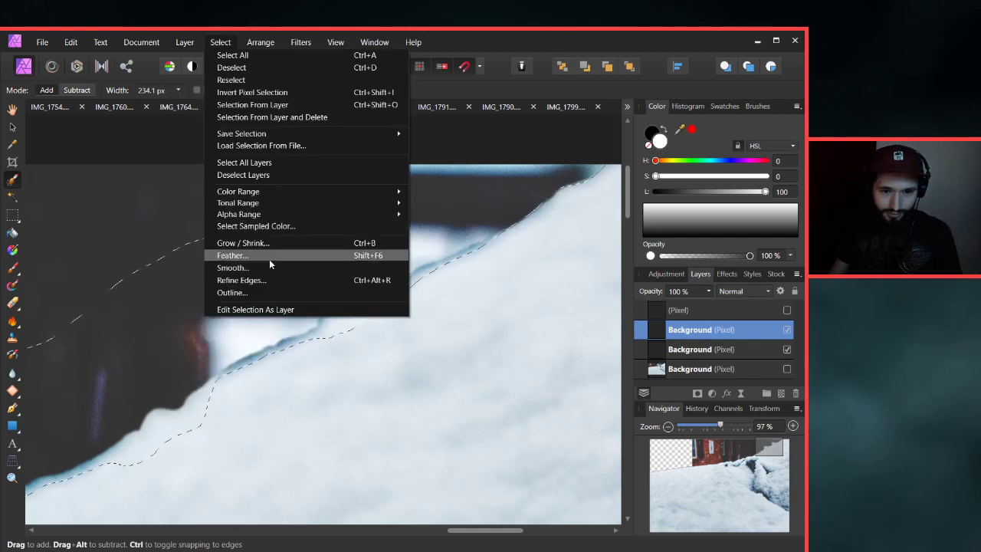
left_click(274, 278)
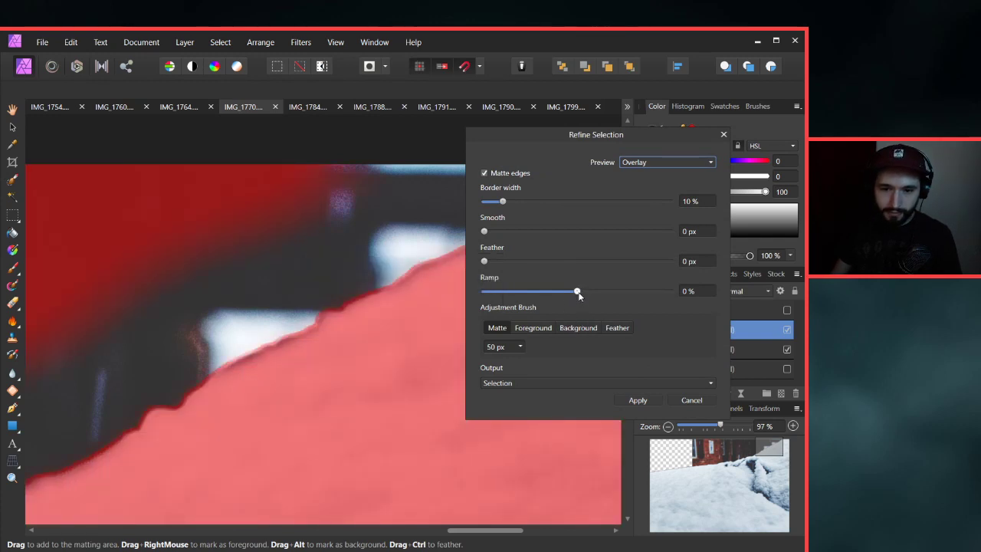
left_click_drag(577, 292, 670, 292)
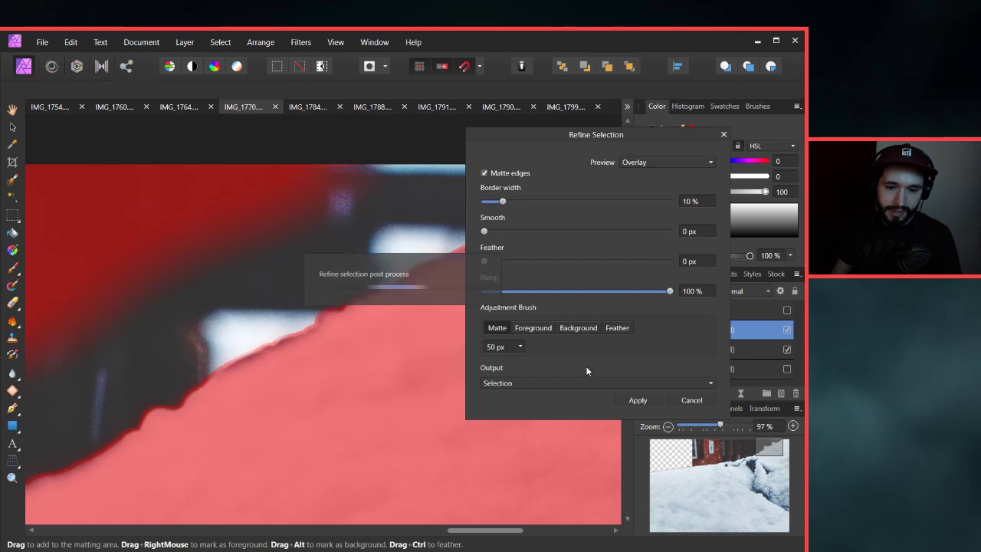
scroll(364, 366, "down", 3)
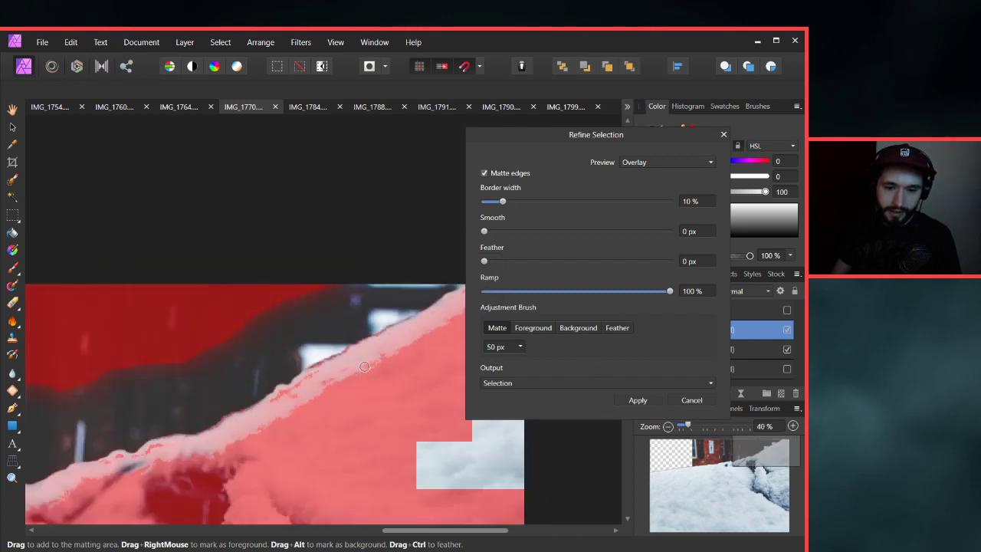
left_click(693, 291)
type("60")
key("Return")
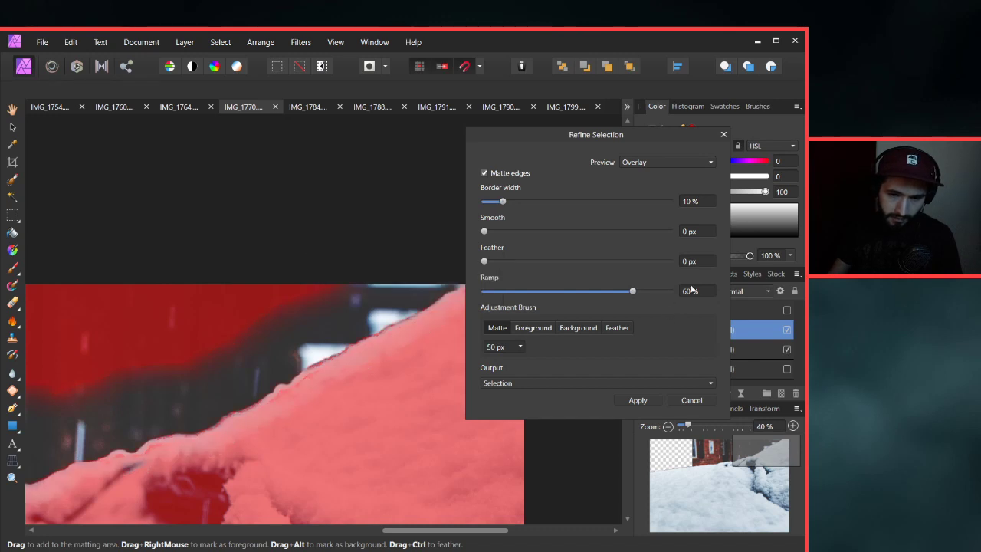
Set the refinement's border width to 0% and its feather to 15 px.
left_click_drag(502, 201, 357, 212)
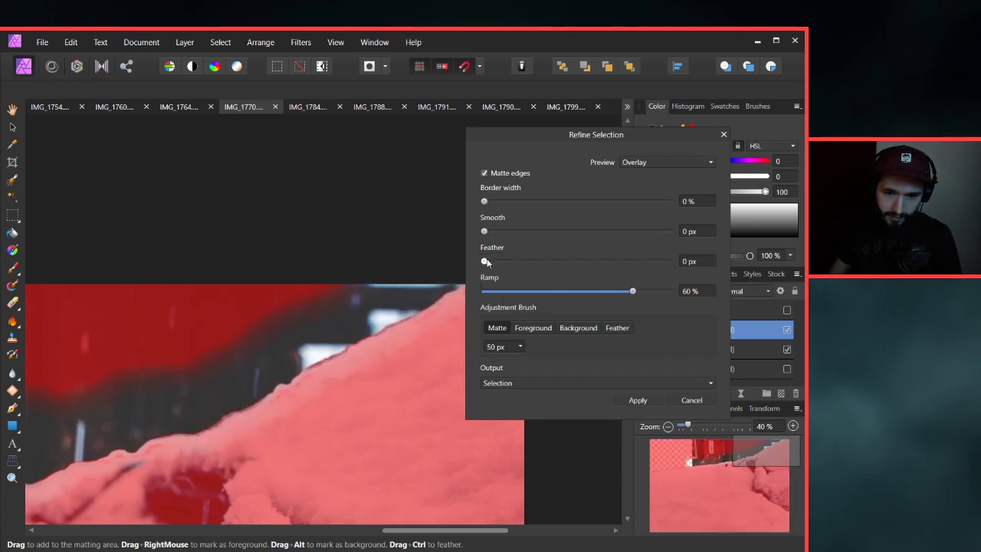
left_click_drag(485, 261, 581, 269)
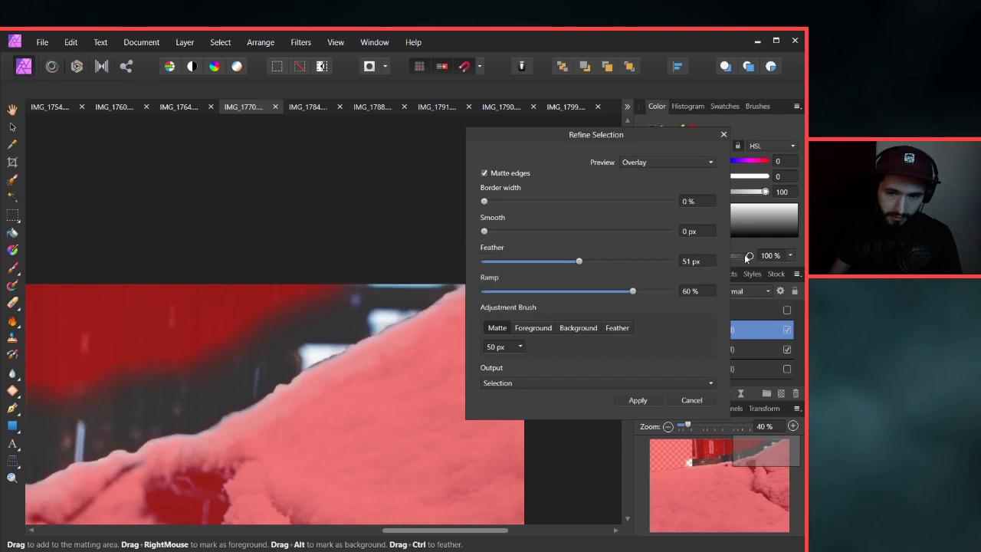
left_click(696, 262)
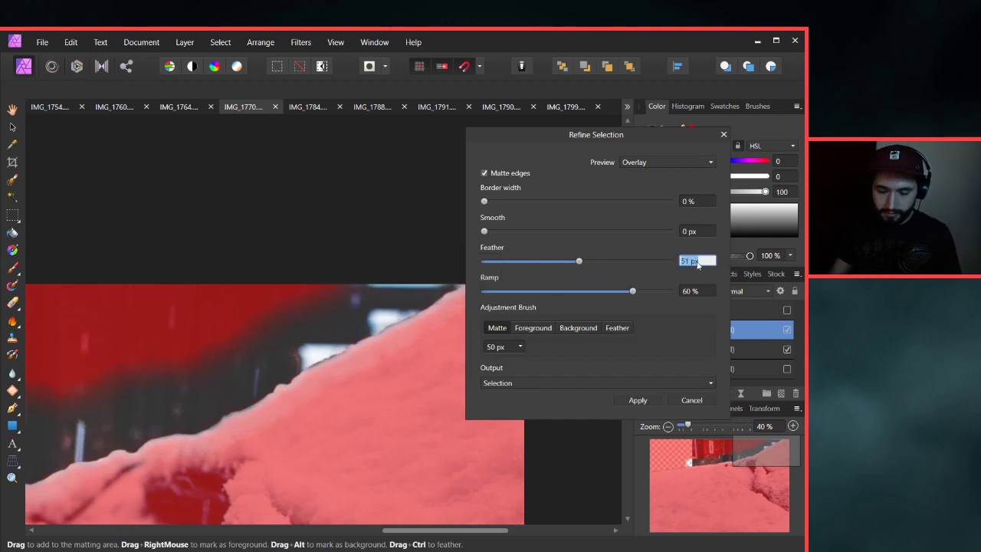
type("15")
key("Return")
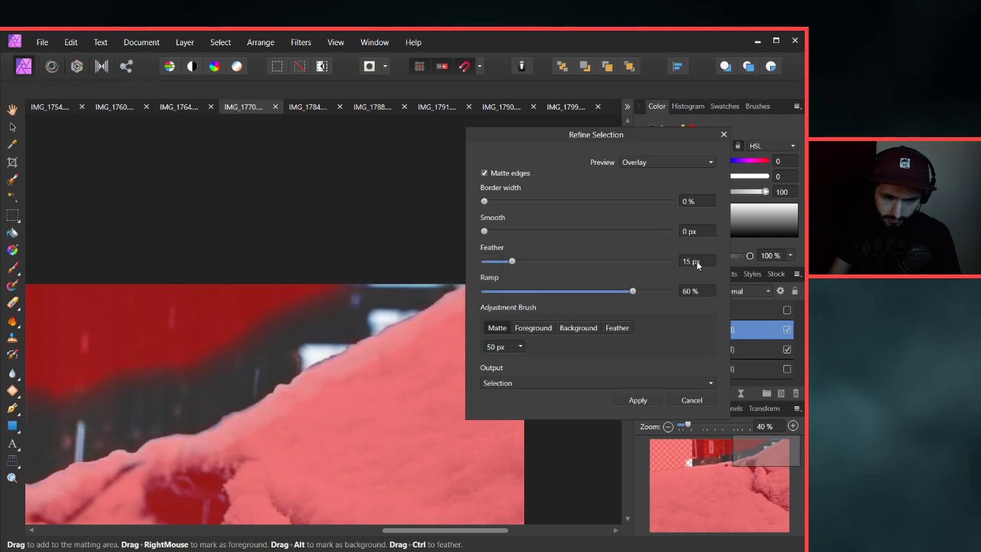
Check the overlay along the whole snow edge and apply the refinement with Selection as the output.
scroll(255, 389, "down", 5)
left_click_drag(137, 437, 228, 399)
scroll(255, 396, "up", 1)
scroll(255, 396, "up", 1)
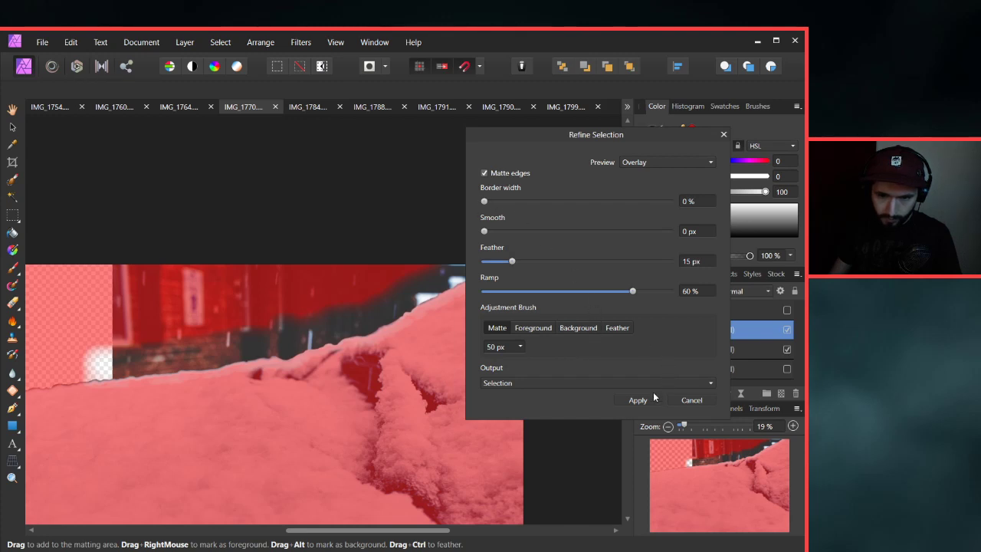
left_click(613, 382)
left_click(613, 382)
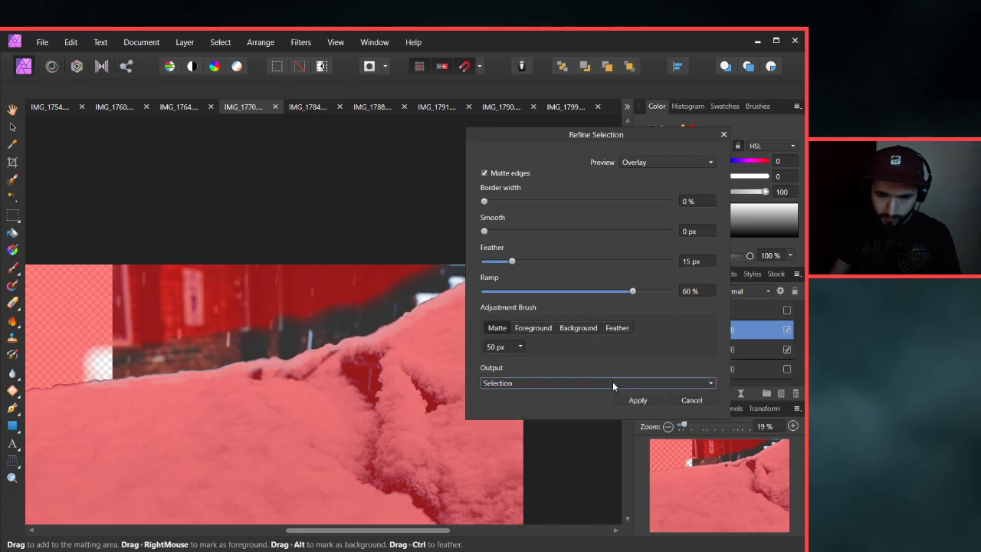
left_click(630, 399)
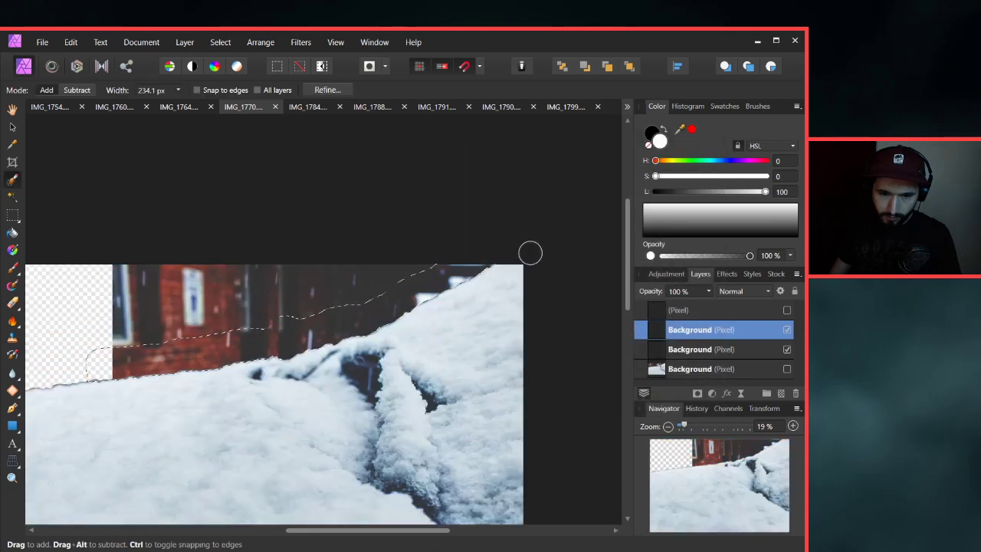
scroll(407, 285, "up", 3)
scroll(493, 292, "up", 3)
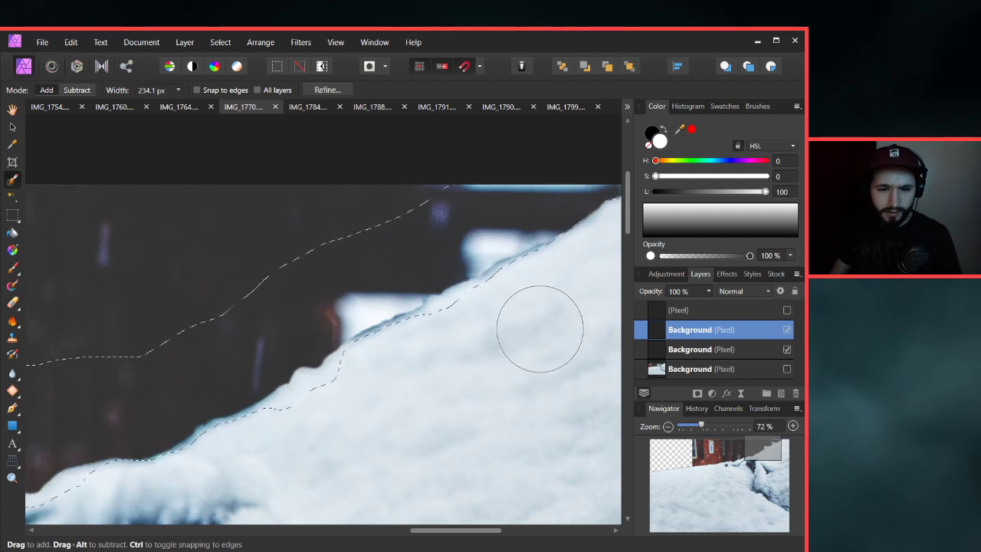
Refine the selection above the snow with border width 0% and ramp 75%, and apply it.
scroll(506, 326, "down", 3)
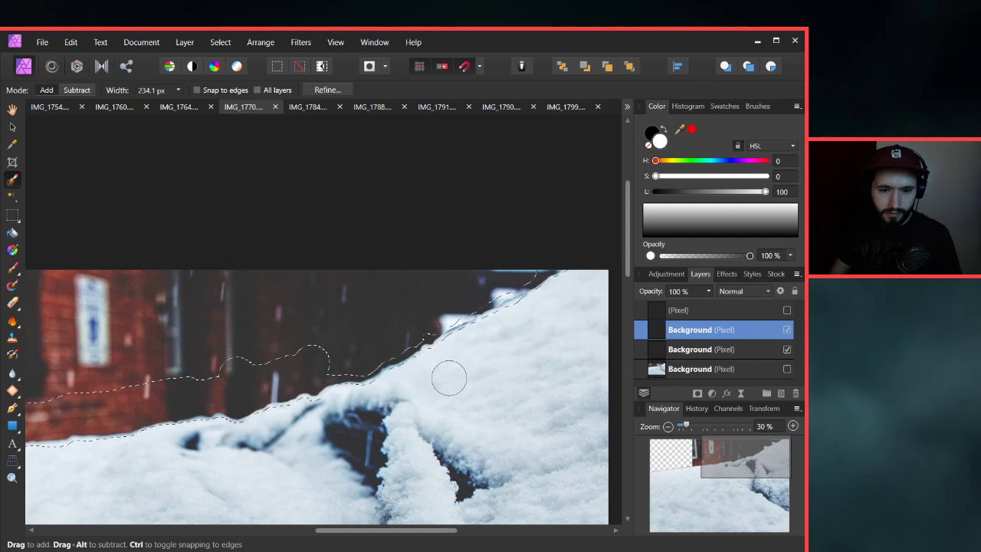
left_click_drag(448, 377, 464, 382)
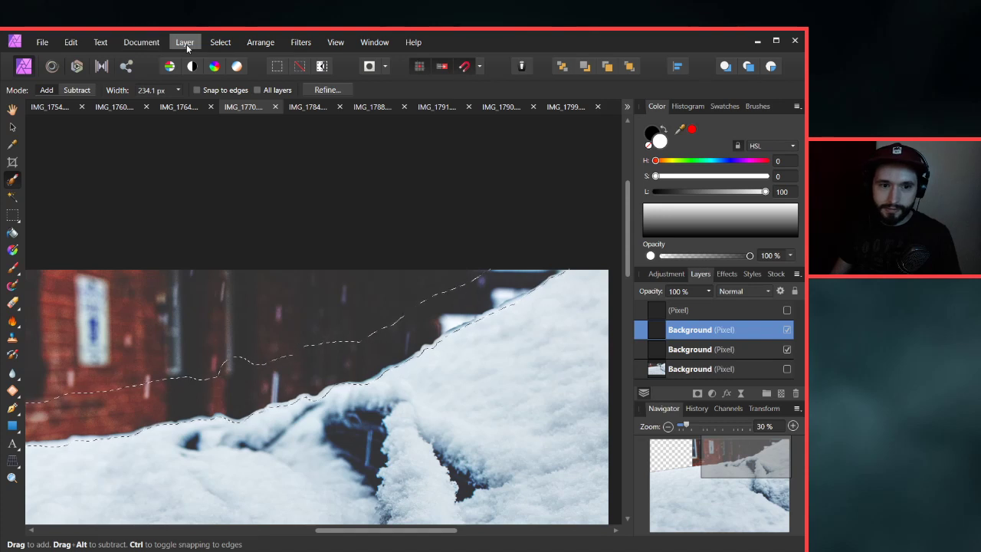
left_click(327, 90)
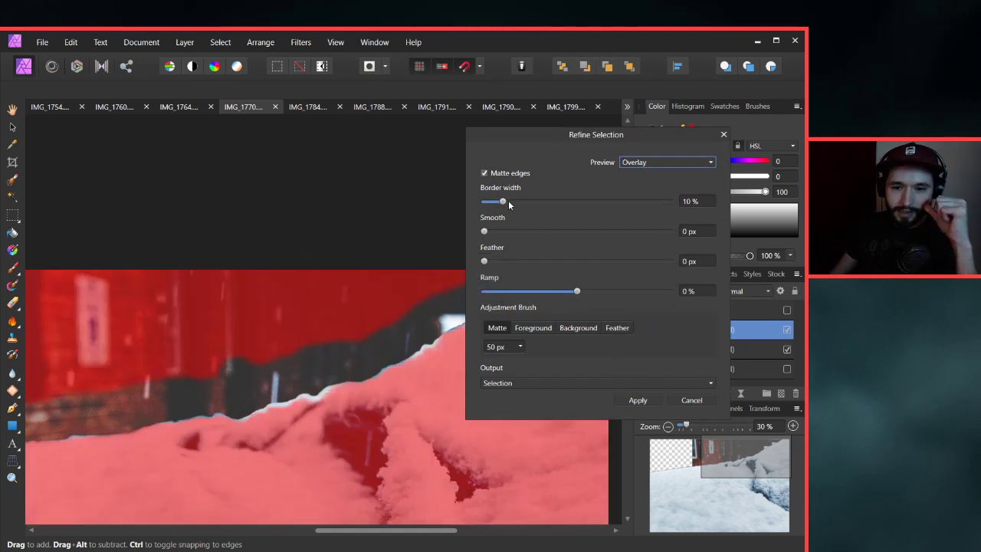
left_click_drag(505, 201, 423, 216)
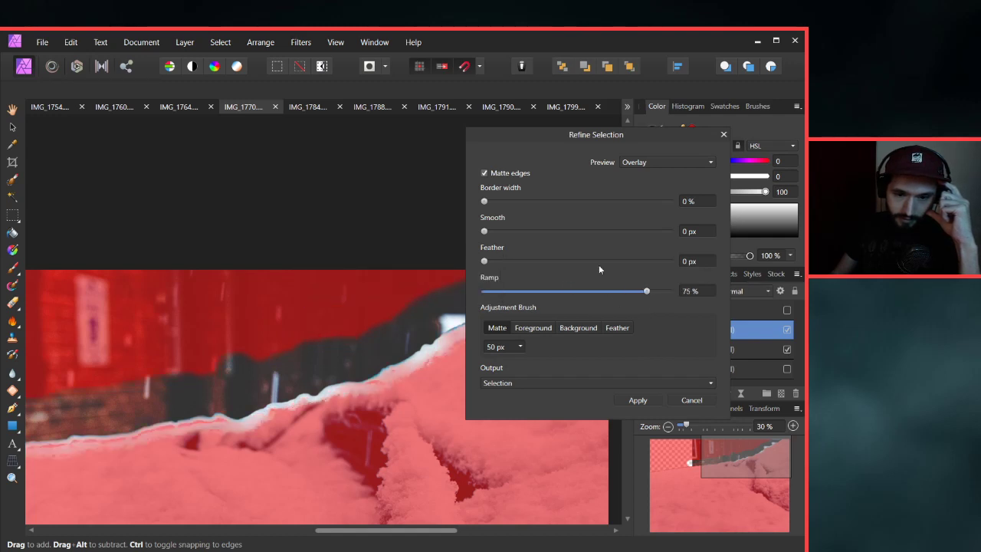
left_click(638, 400)
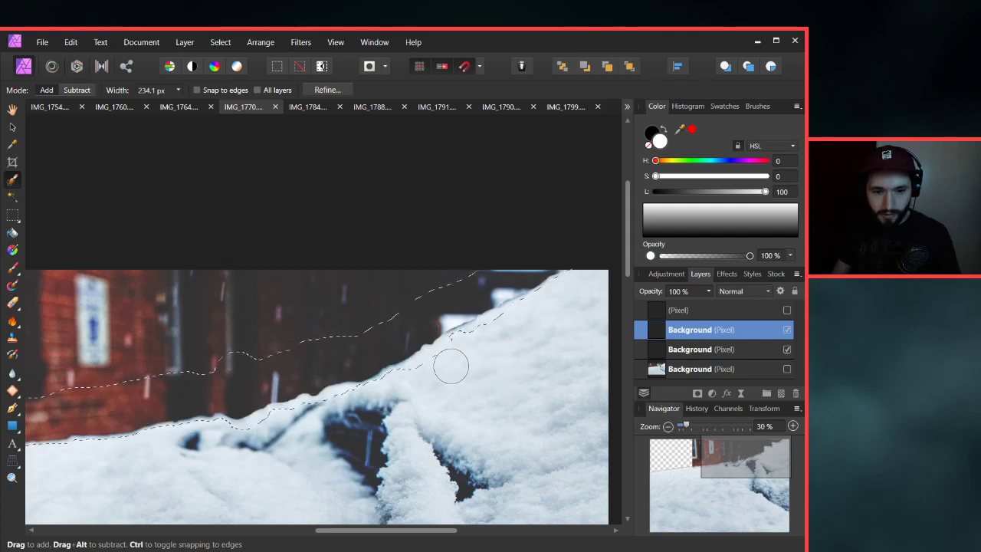
Refine the selection above the snow with a 35% ramp and an 8 px feather, and apply it.
left_click(325, 91)
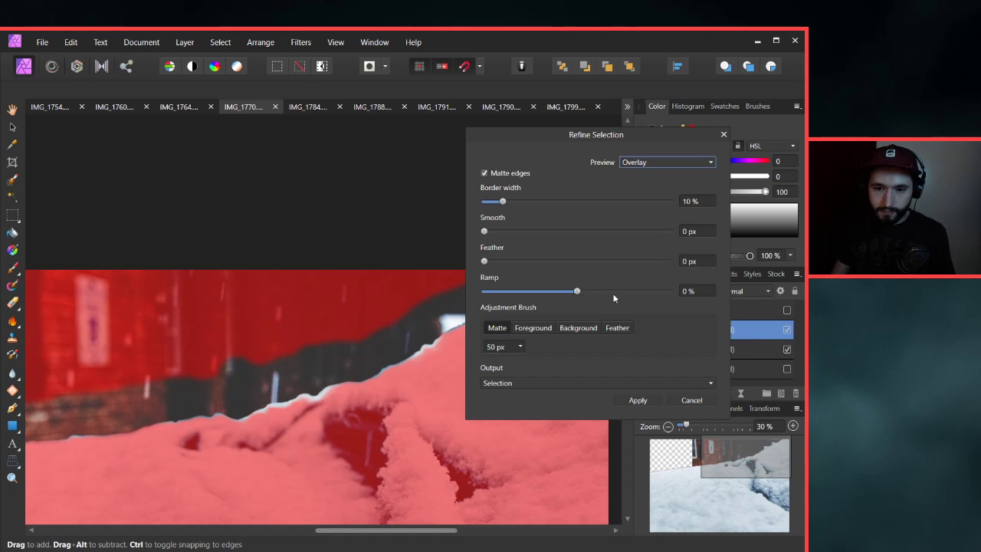
left_click(686, 290)
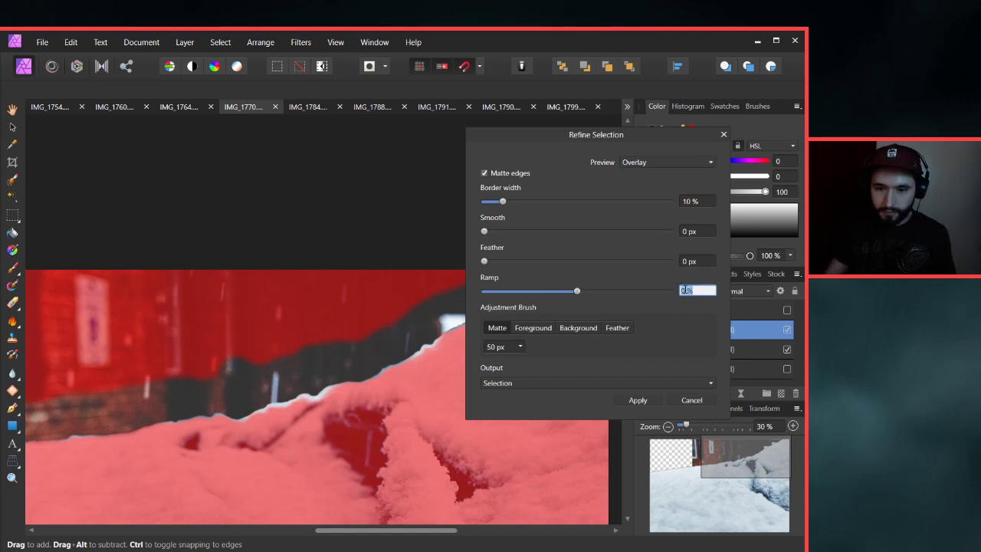
type("35")
key("Return")
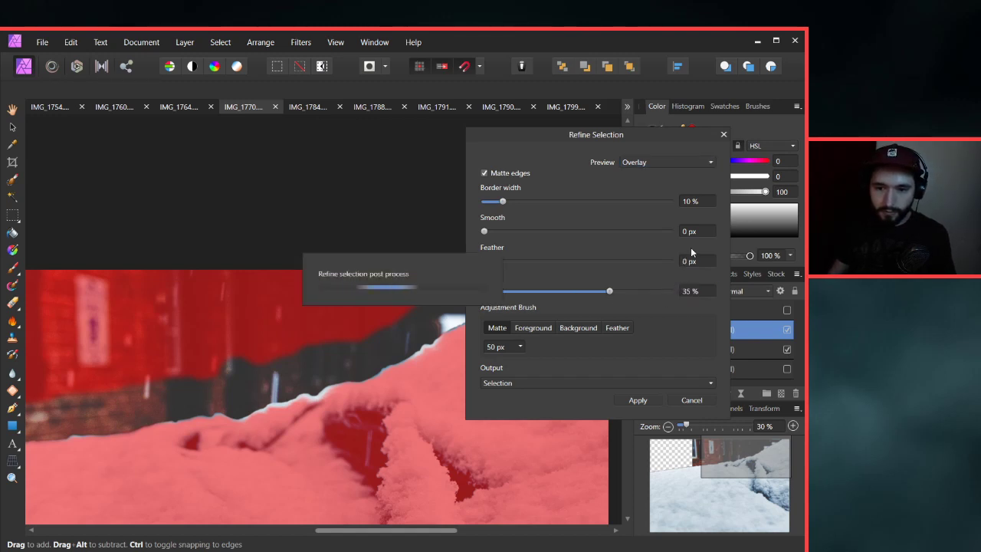
left_click(695, 262)
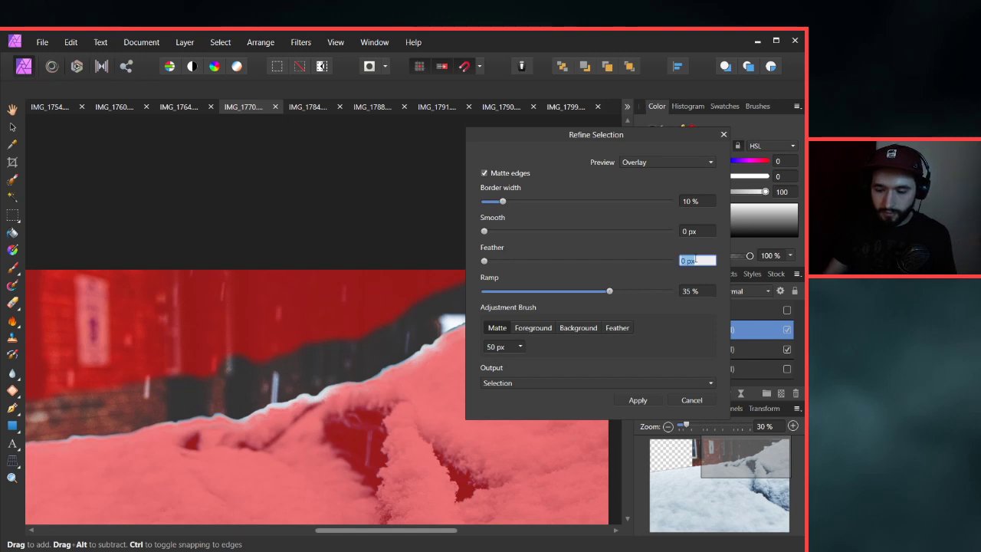
type("8")
key("Return")
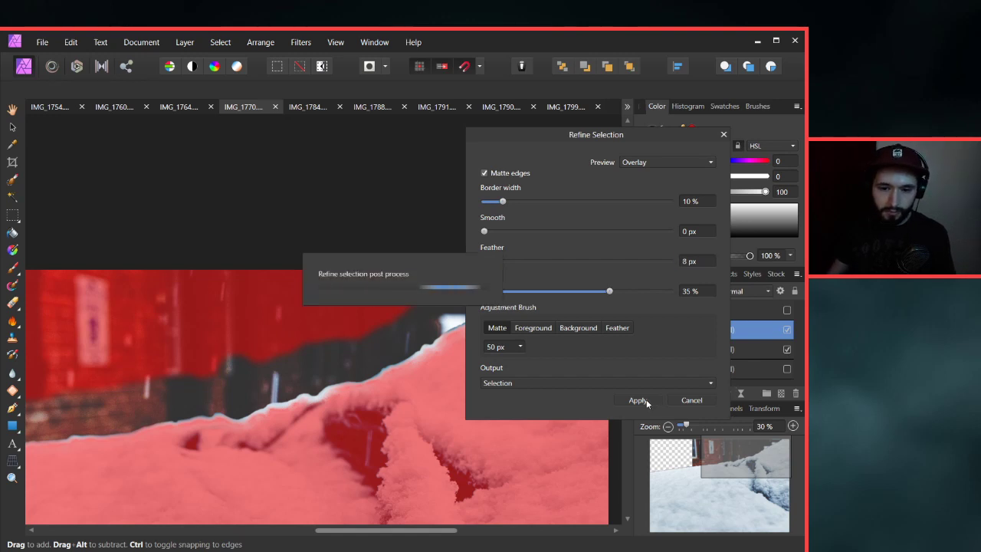
left_click(638, 401)
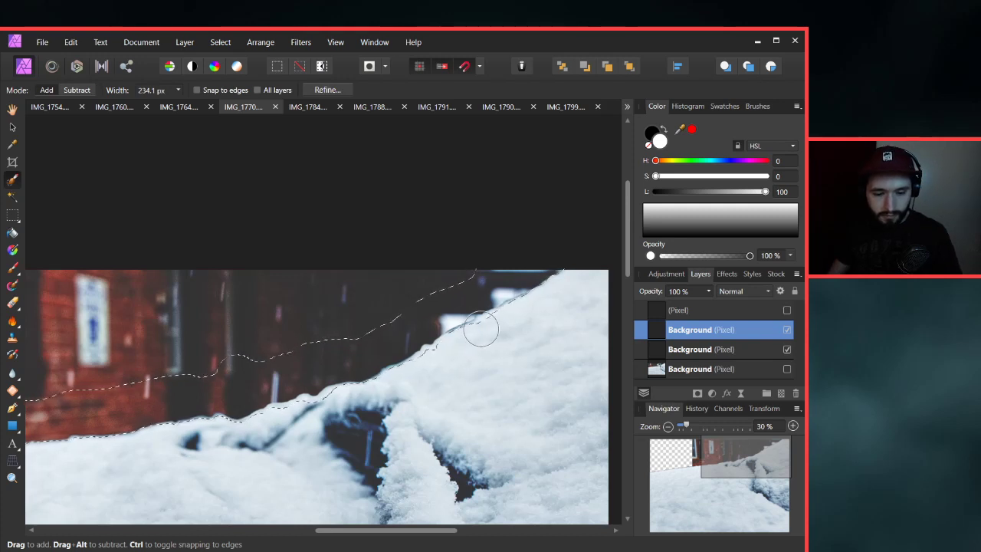
Delete the selected strip, inspect the snow's cut edge along the slope, and undo the deletion.
left_click_drag(459, 333, 492, 390)
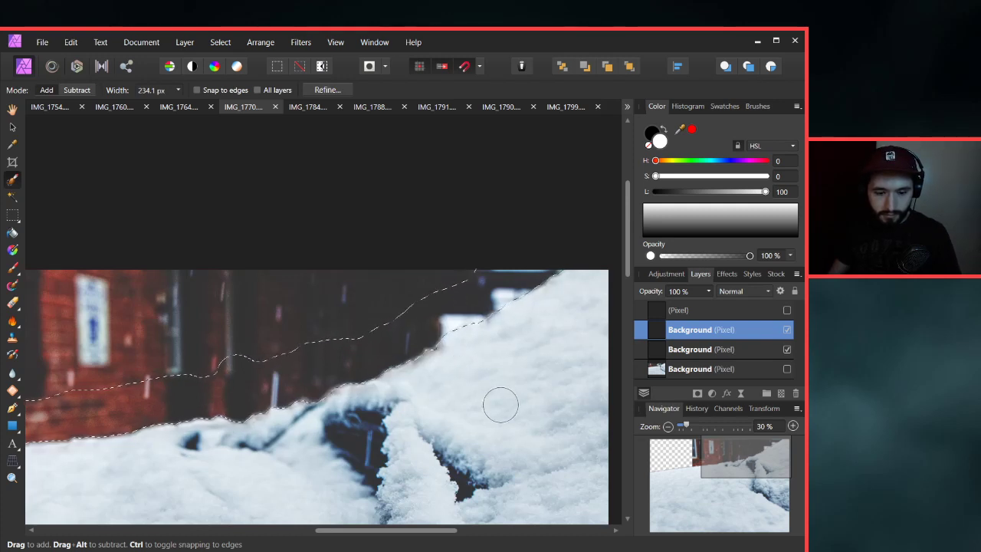
scroll(440, 364, "up", 3)
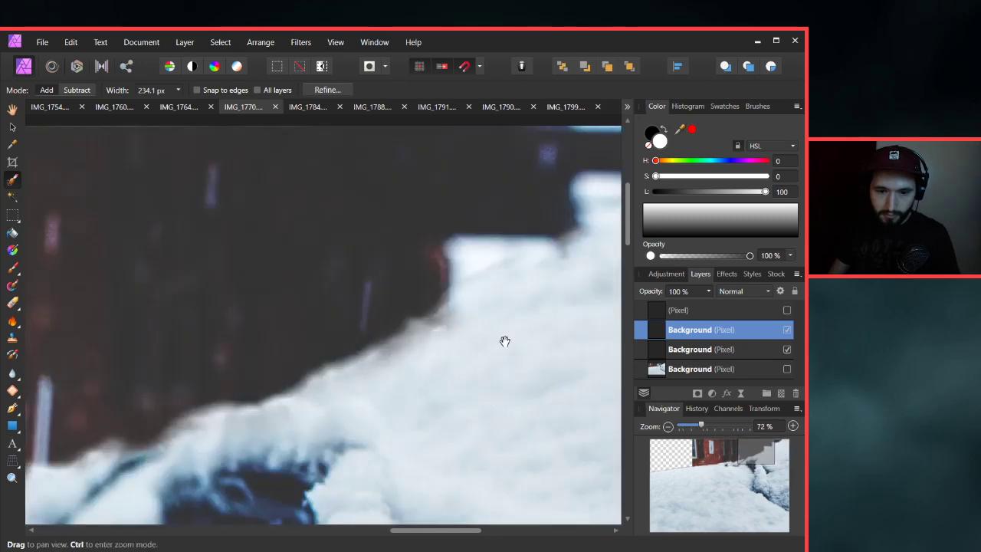
scroll(504, 342, "down", 5)
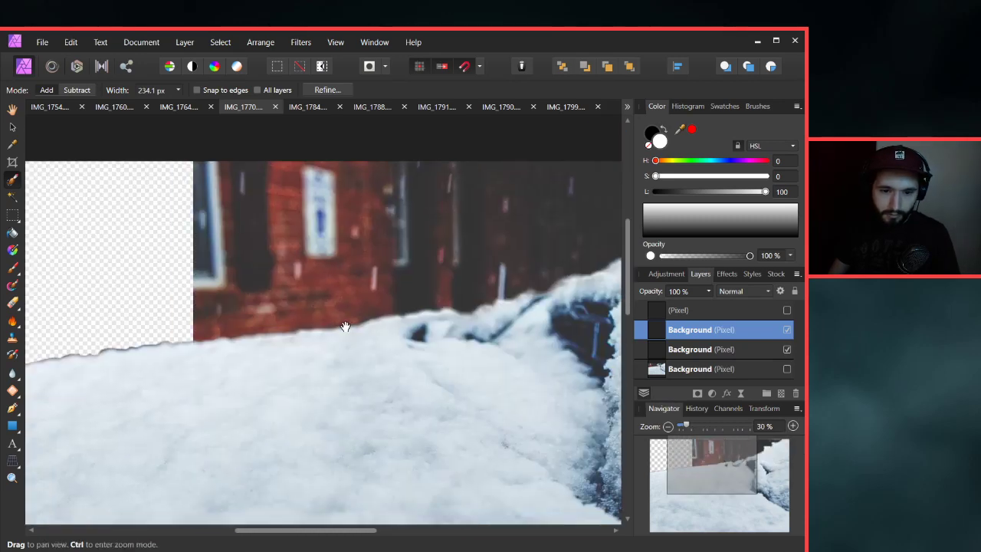
scroll(322, 314, "up", 2)
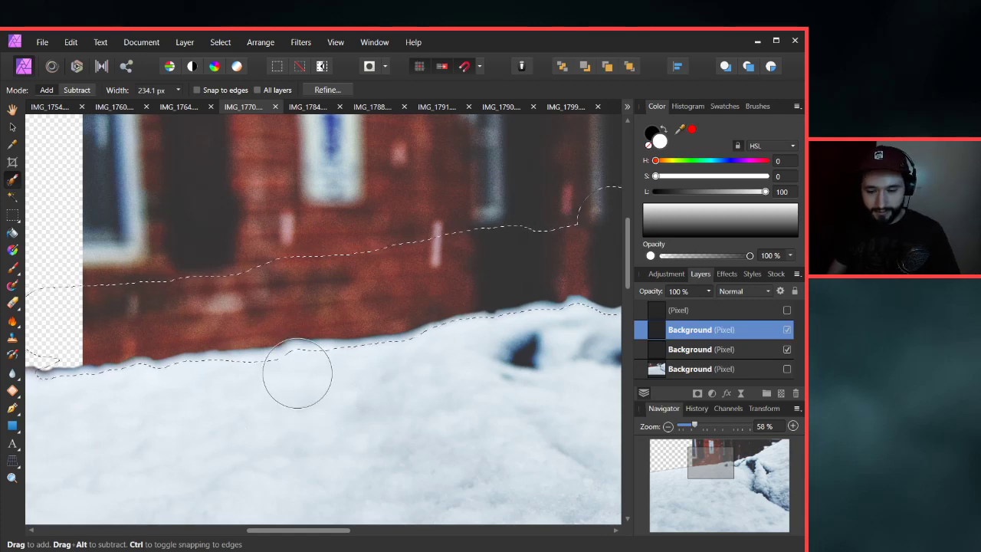
Reduce the selection brush width to 122.2 px and check the selection outline along the whole snow edge.
key("bracketleft")
key("bracketleft")
key("bracketleft")
left_click_drag(504, 347, 264, 355)
scroll(383, 355, "down", 5)
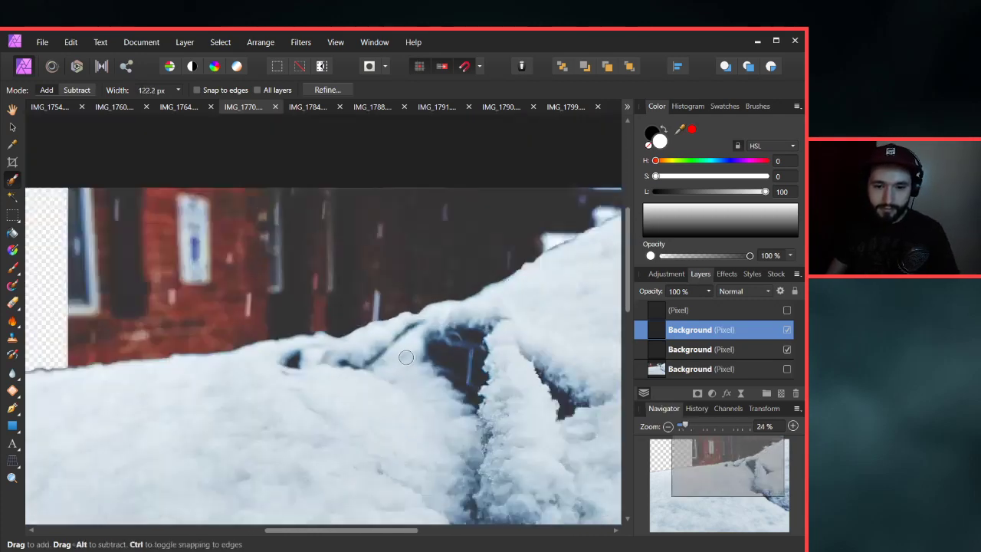
left_click_drag(405, 355, 168, 443)
scroll(249, 421, "up", 2)
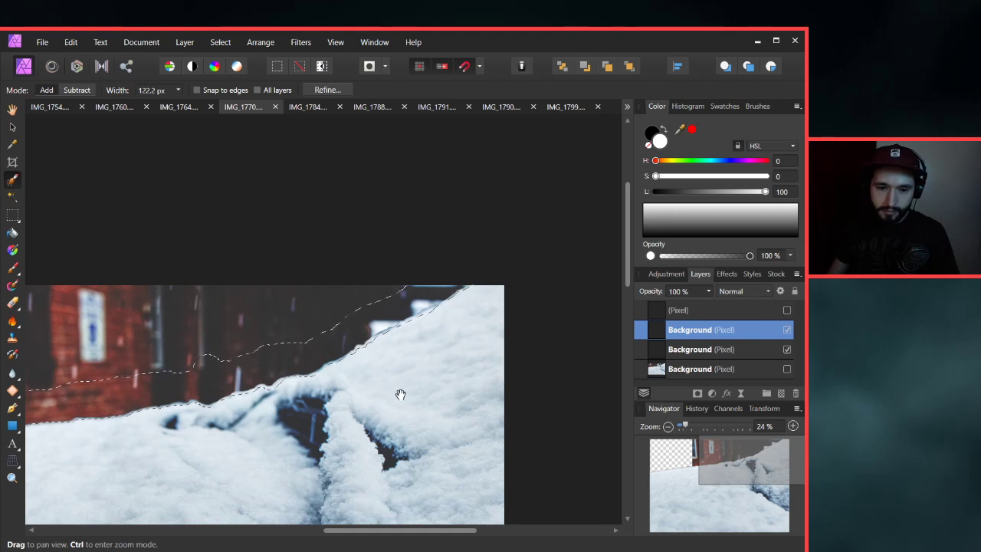
scroll(320, 376, "up", 2)
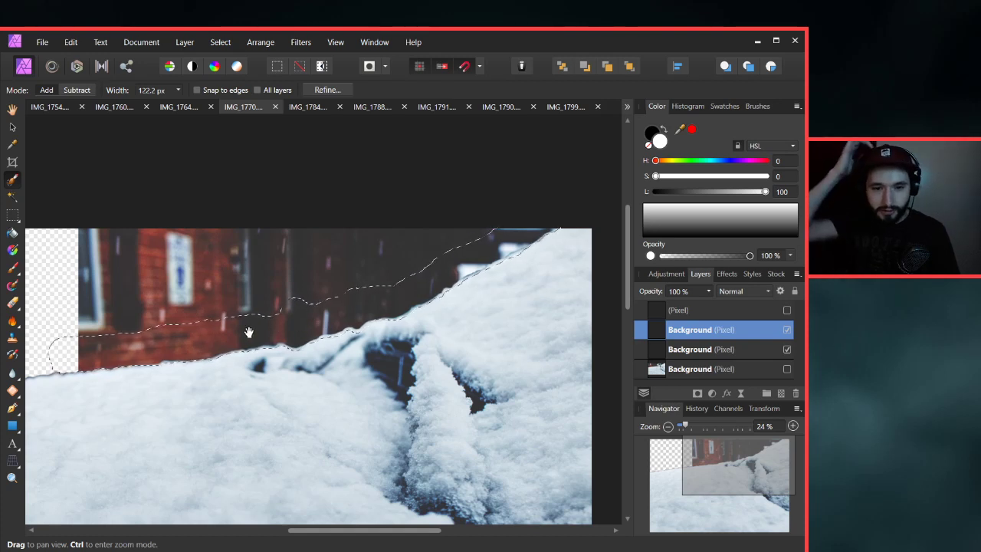
Refine the selection above the snow with border width 0%, feather 2 px and ramp 20%, and apply it.
left_click(327, 89)
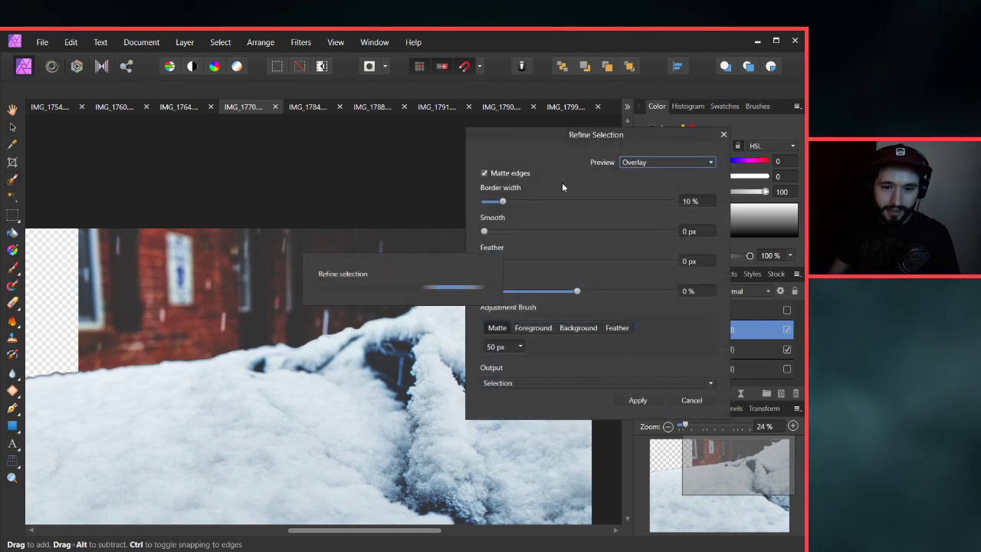
left_click_drag(488, 203, 484, 202)
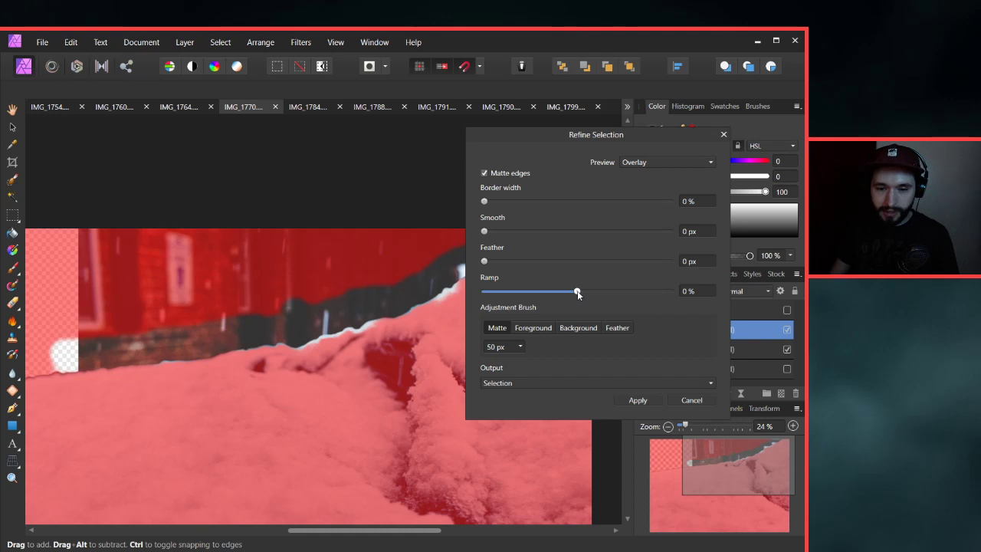
left_click_drag(578, 290, 591, 293)
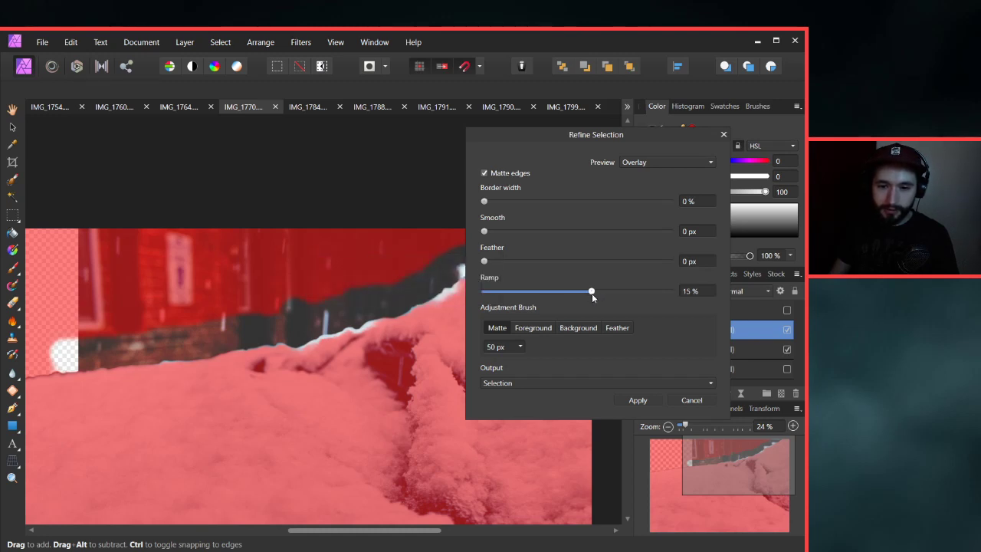
left_click(690, 262)
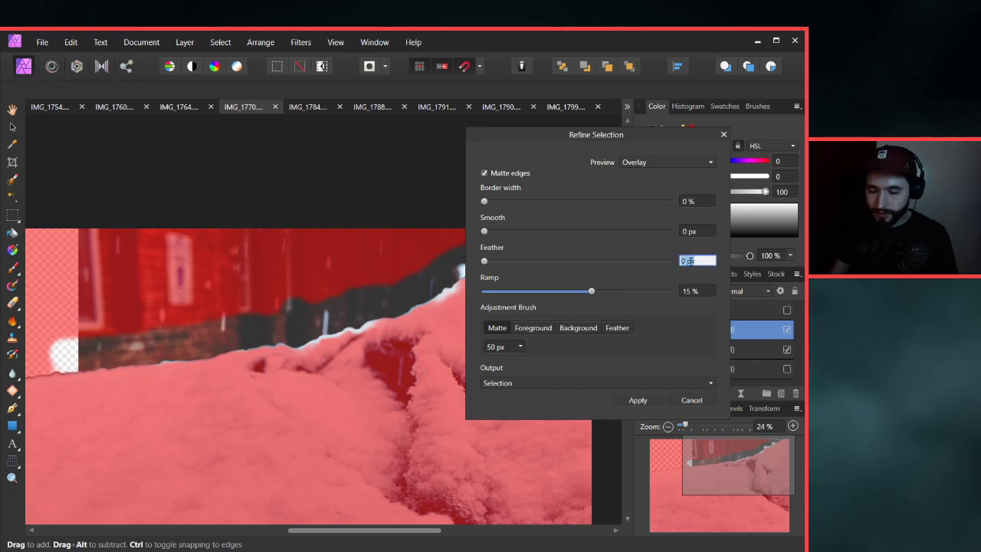
type("2")
key("Return")
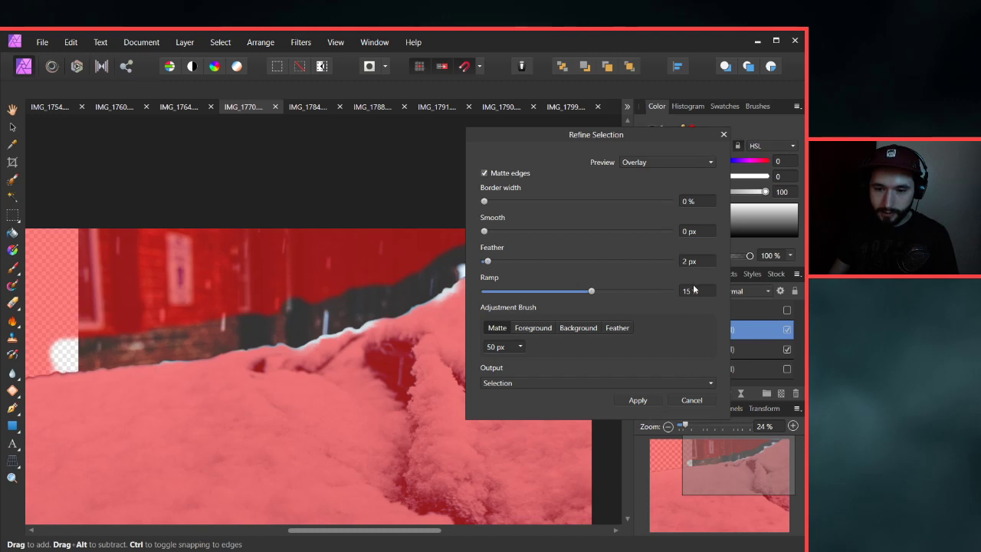
type("20")
key("Return")
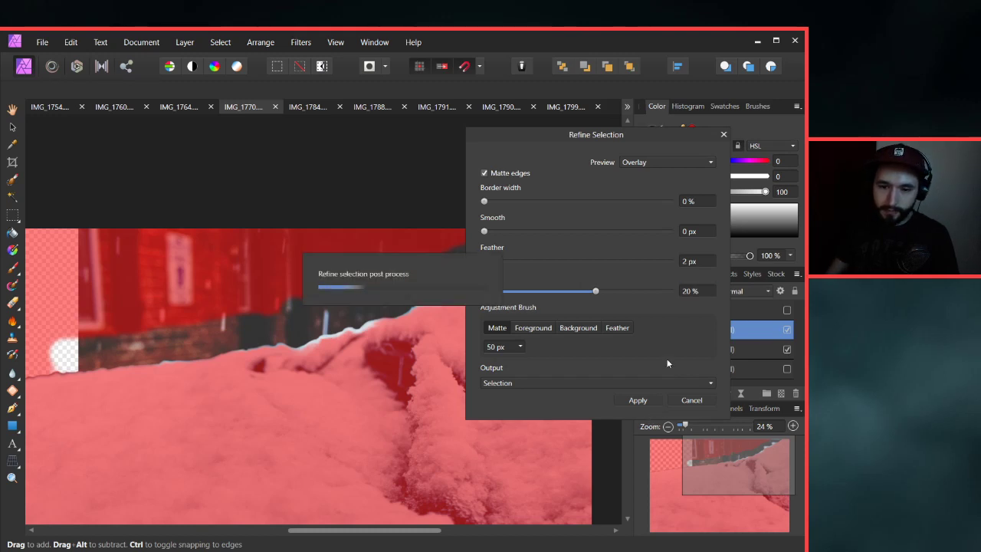
left_click(636, 400)
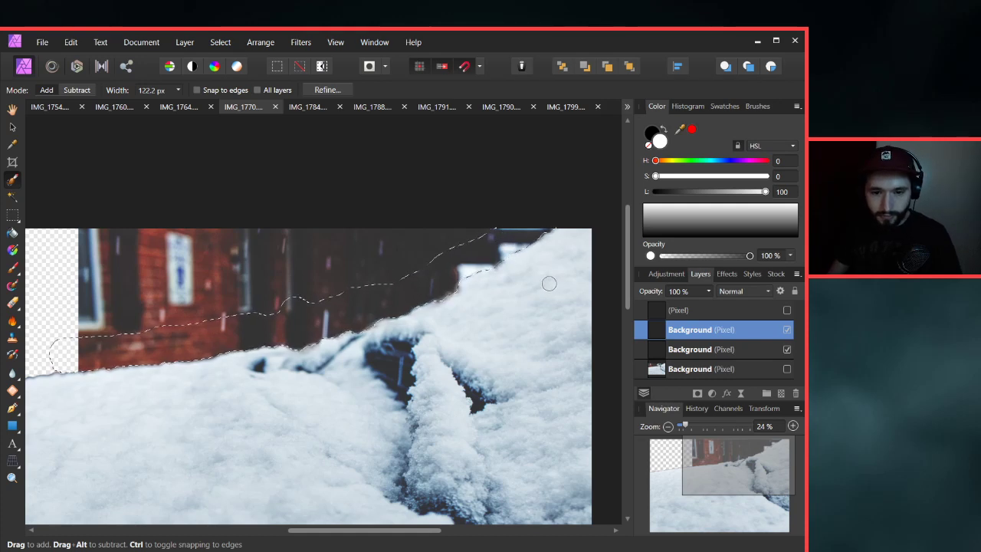
Compare the snow's cut edge with and without the selected strip deleted, then leave the deletion undone.
scroll(489, 282, "up", 3)
scroll(490, 285, "up", 2)
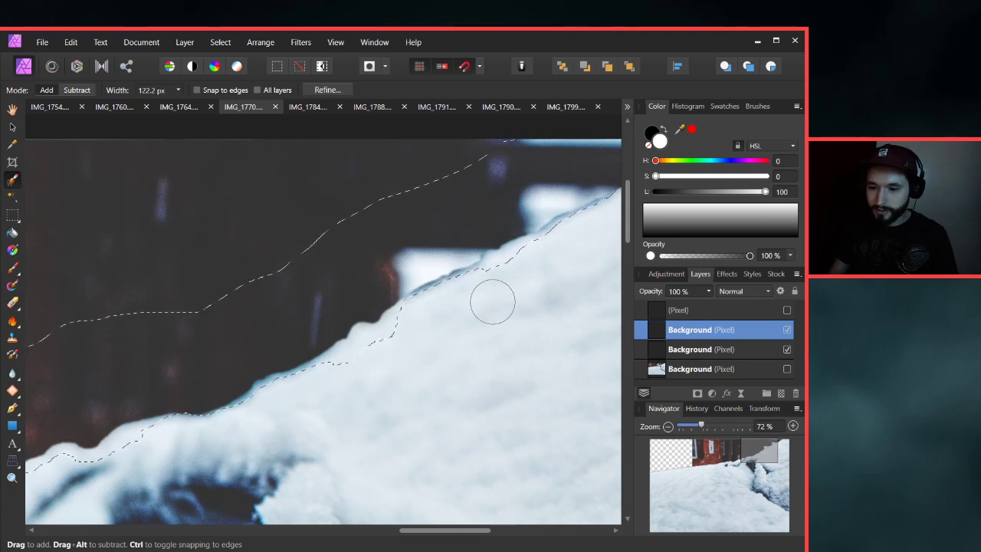
scroll(477, 298, "down", 4)
mouse_move(360, 349)
left_mouse_down()
mouse_move(481, 267)
mouse_move(475, 276)
left_mouse_up()
scroll(290, 295, "up", 6)
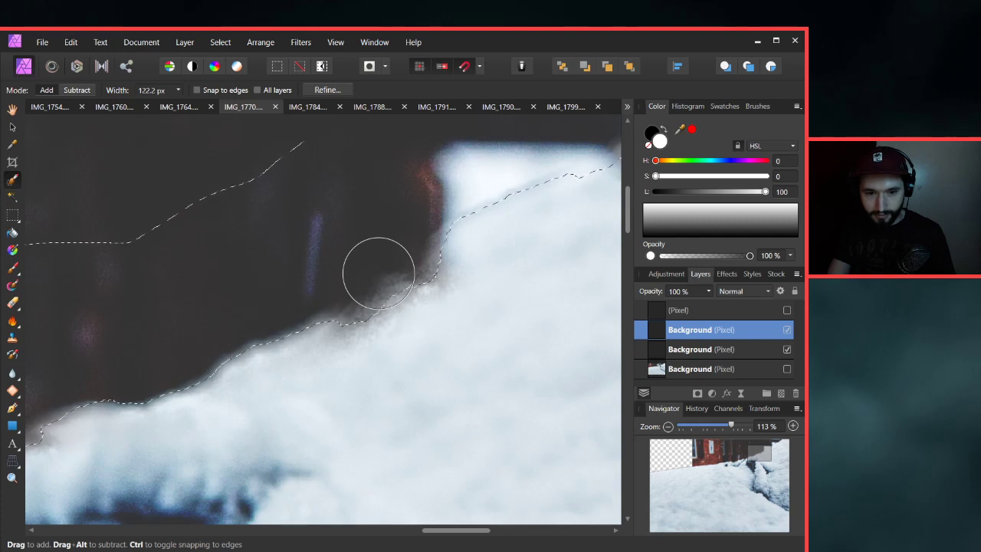
left_click(378, 274)
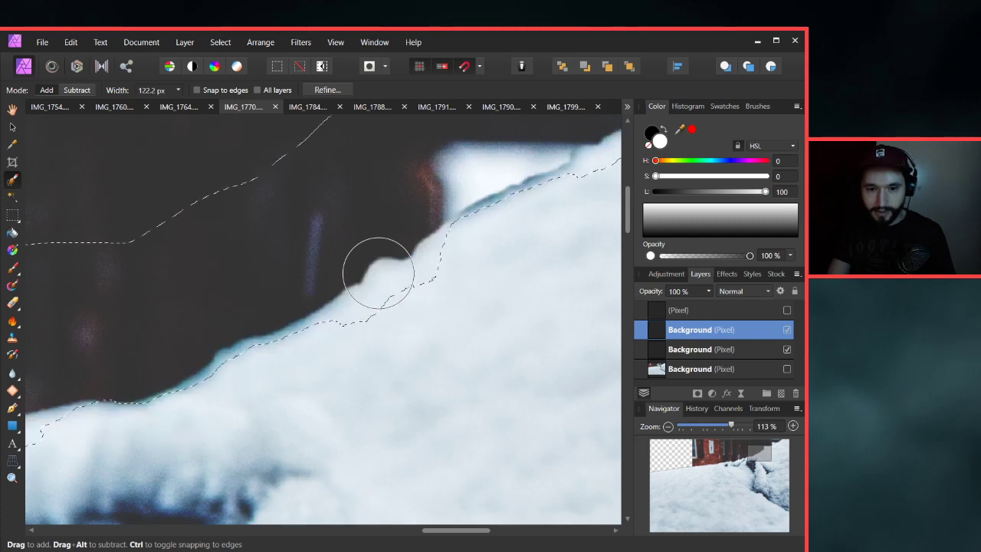
left_click(378, 274)
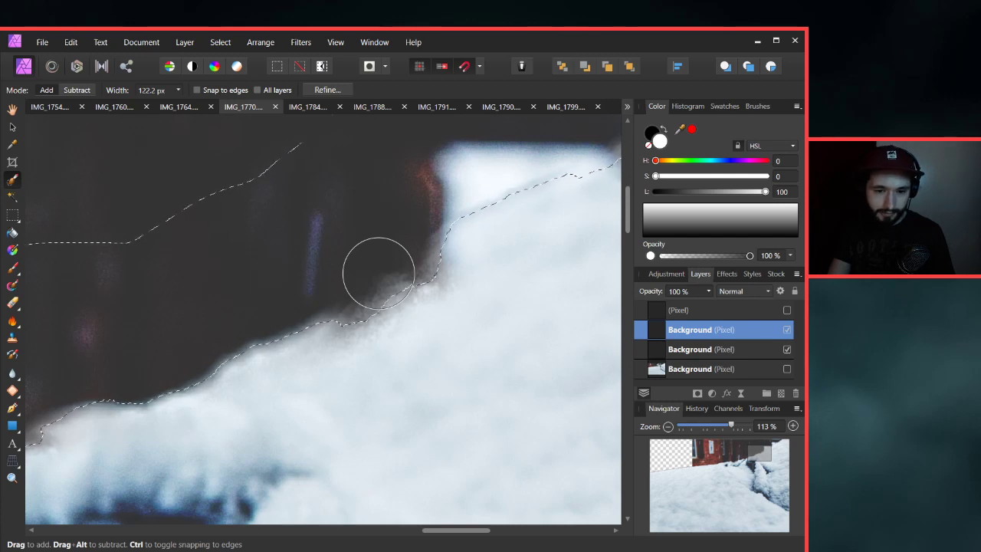
scroll(378, 273, "down", 5)
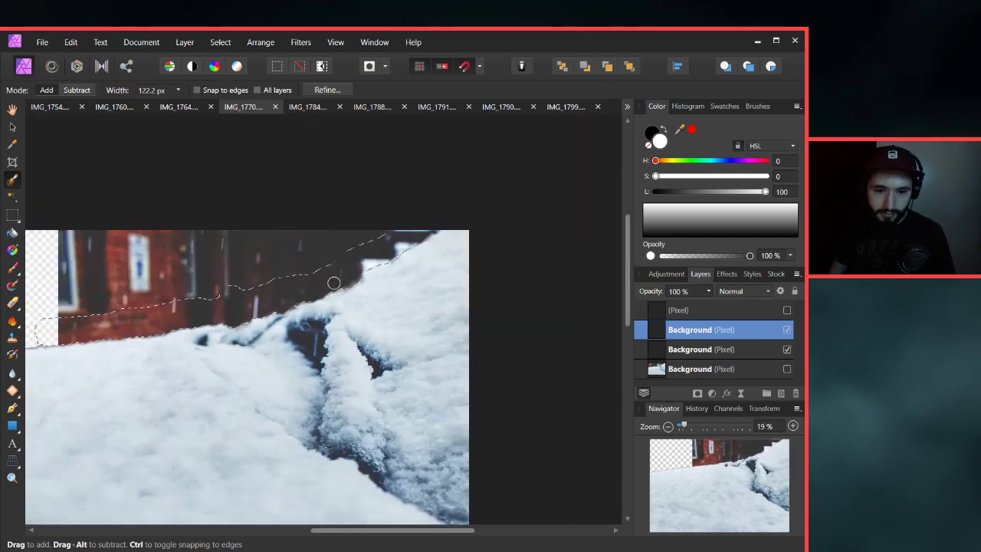
left_click(336, 288)
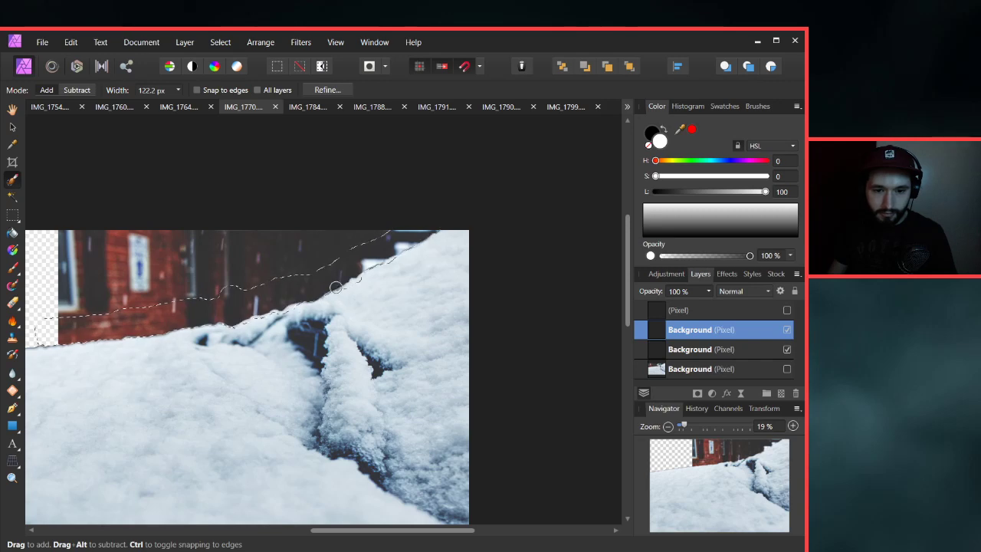
Refine the selection above the snow with border width 0%, feather 4 px and ramp 10%, and apply it.
scroll(336, 287, "up", 3)
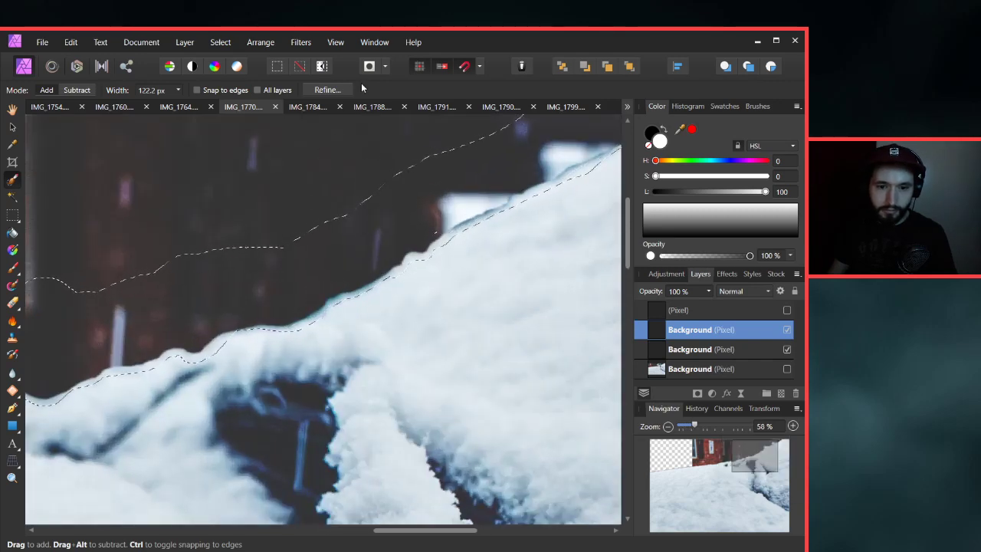
left_click(328, 90)
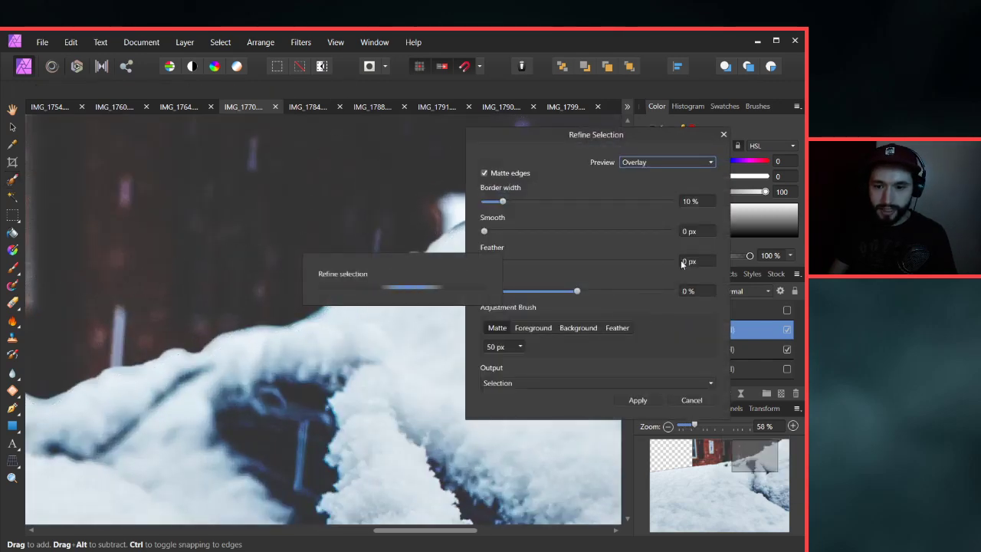
left_click_drag(503, 200, 484, 201)
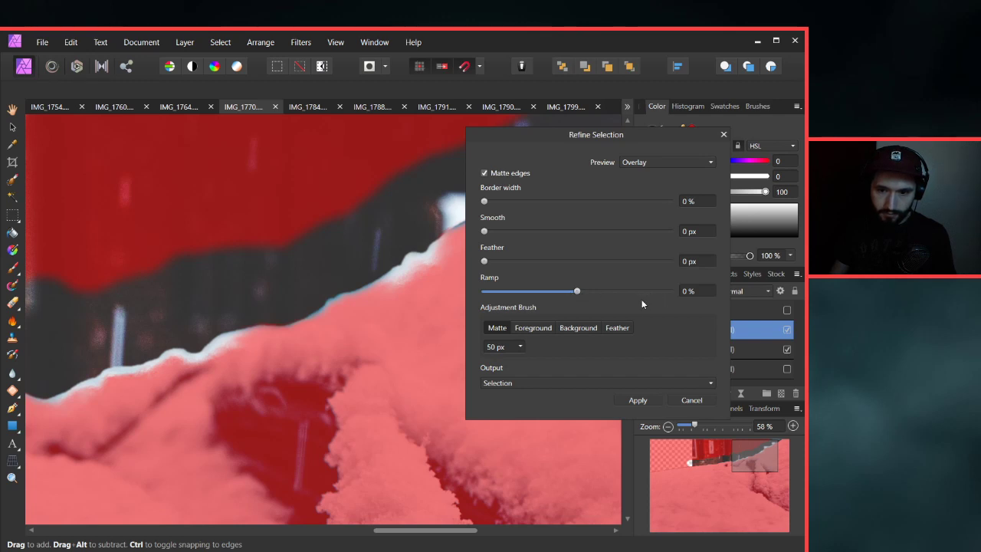
left_click(686, 262)
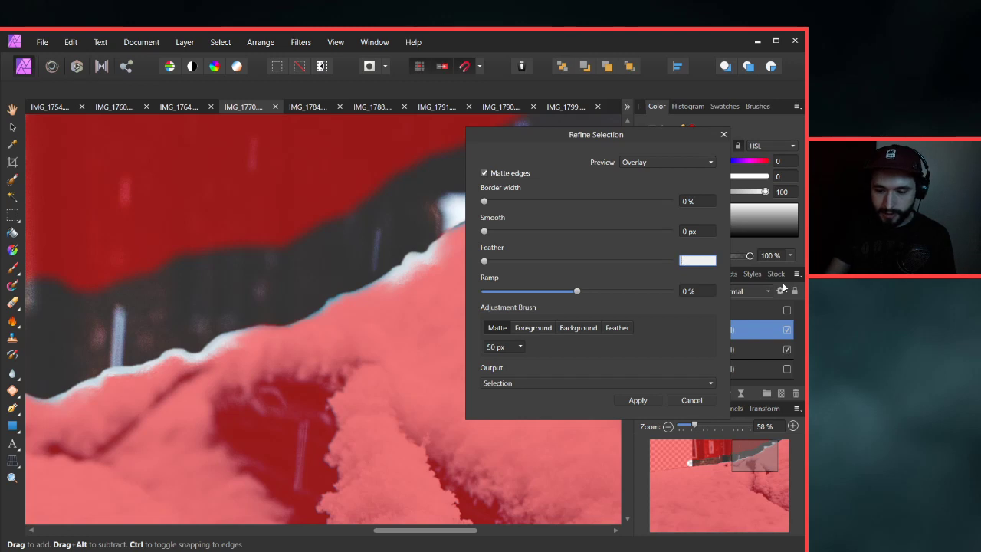
type("4")
key("Return")
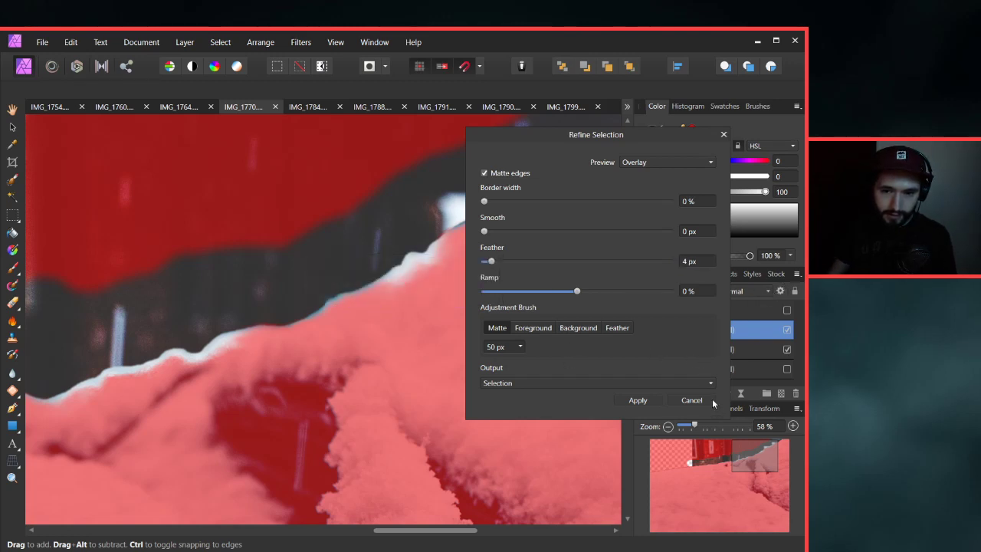
left_click(702, 291)
type("10")
key("Return")
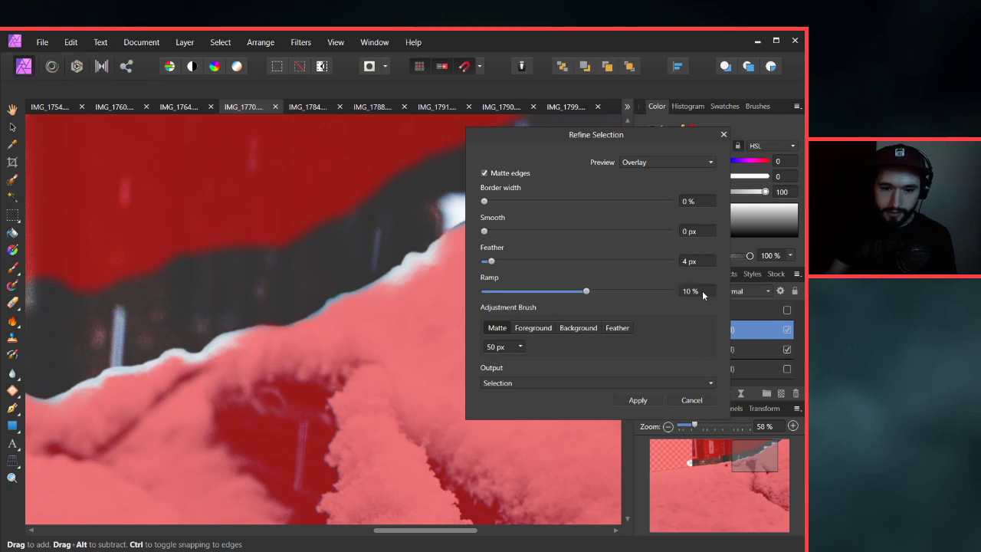
left_click(638, 400)
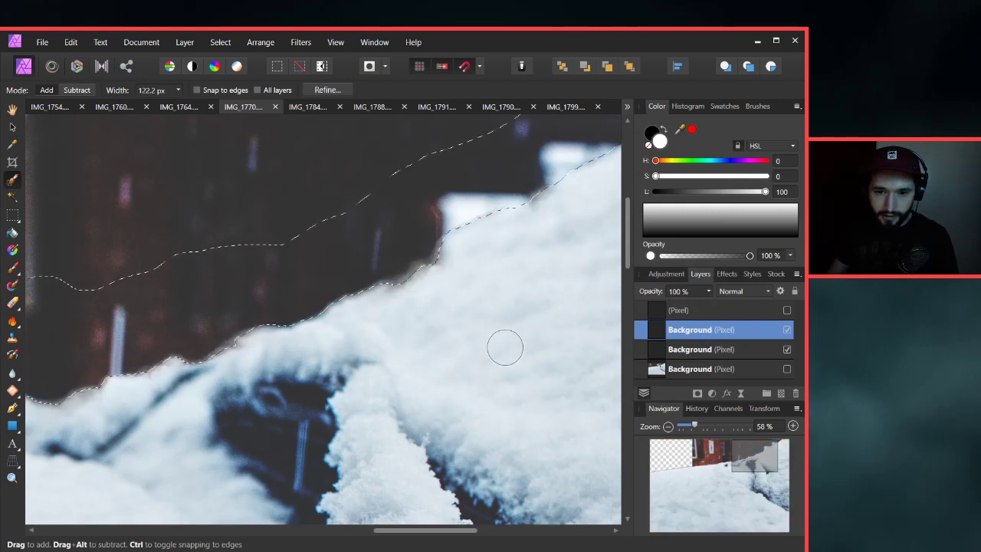
Inspect the snow's cut edge with the refined strip deleted, then undo the deletion and the selection refinement.
scroll(521, 276, "up", 2)
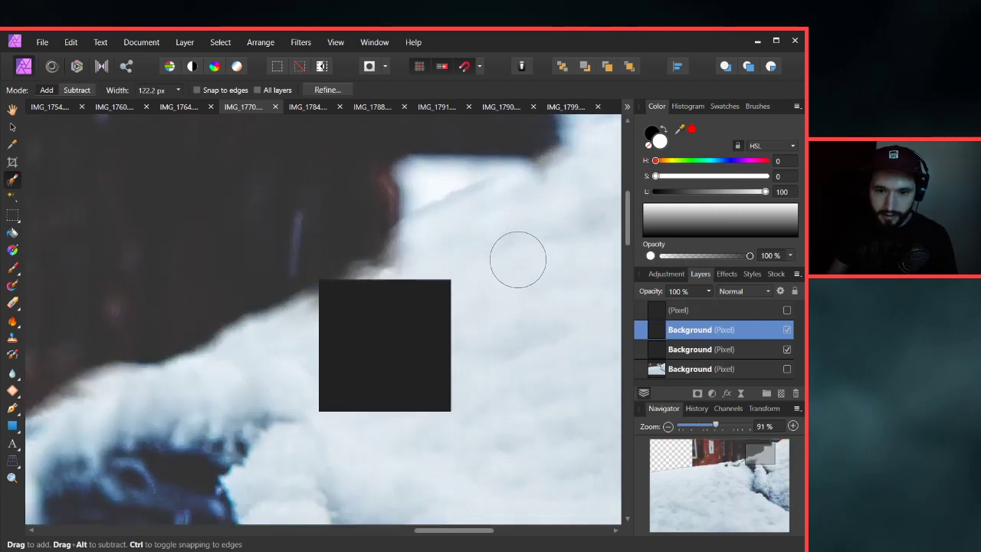
left_click_drag(526, 253, 423, 352)
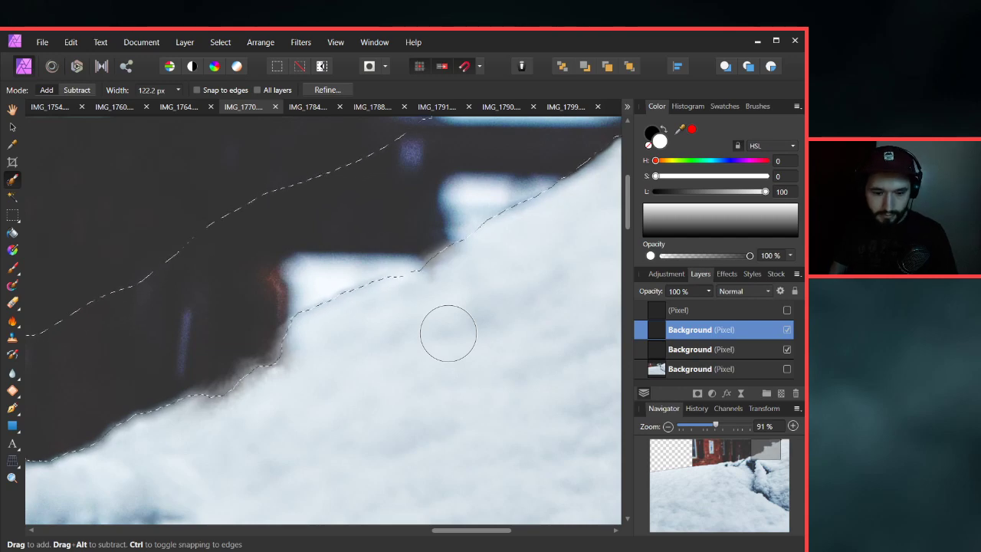
scroll(446, 328, "down", 5)
scroll(309, 329, "up", 4)
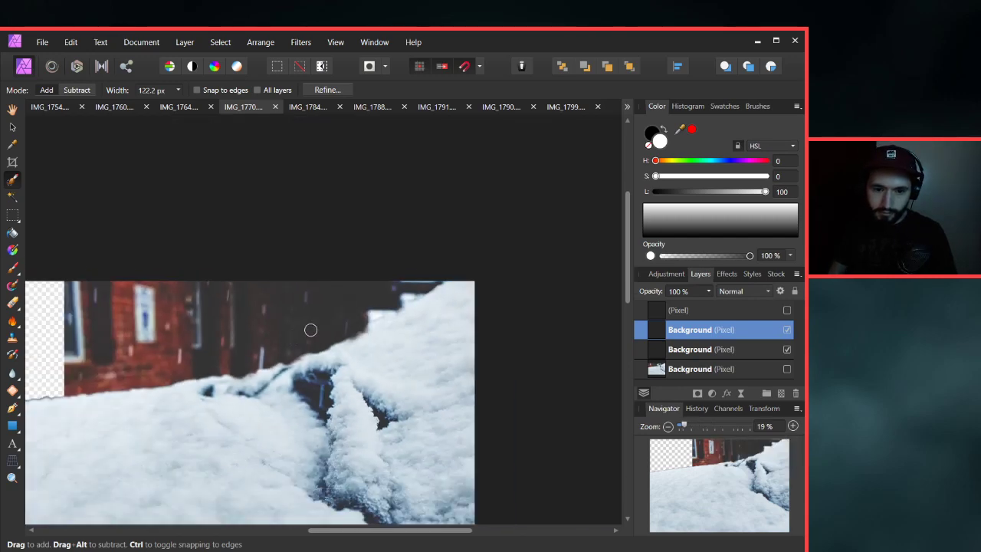
scroll(365, 281, "up", 3)
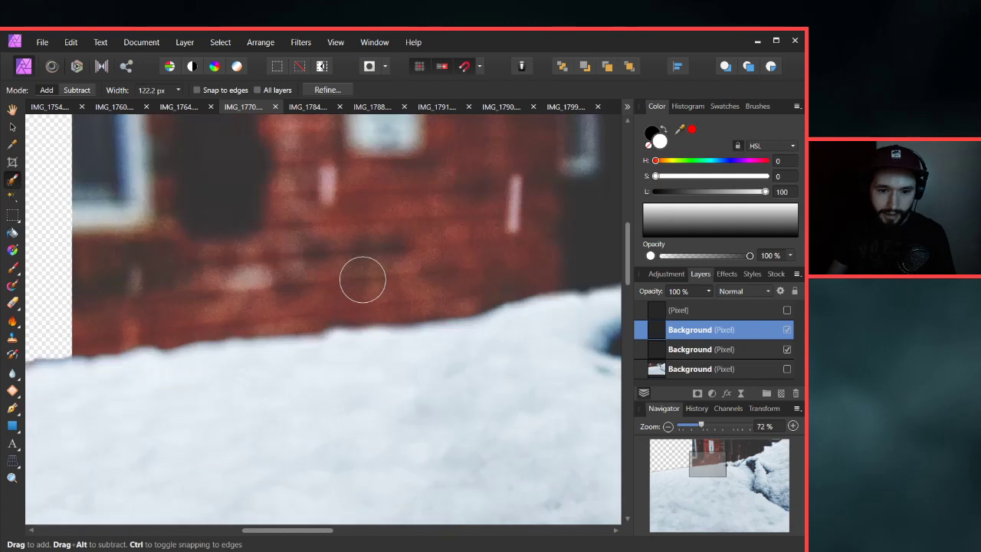
scroll(443, 284, "down", 2)
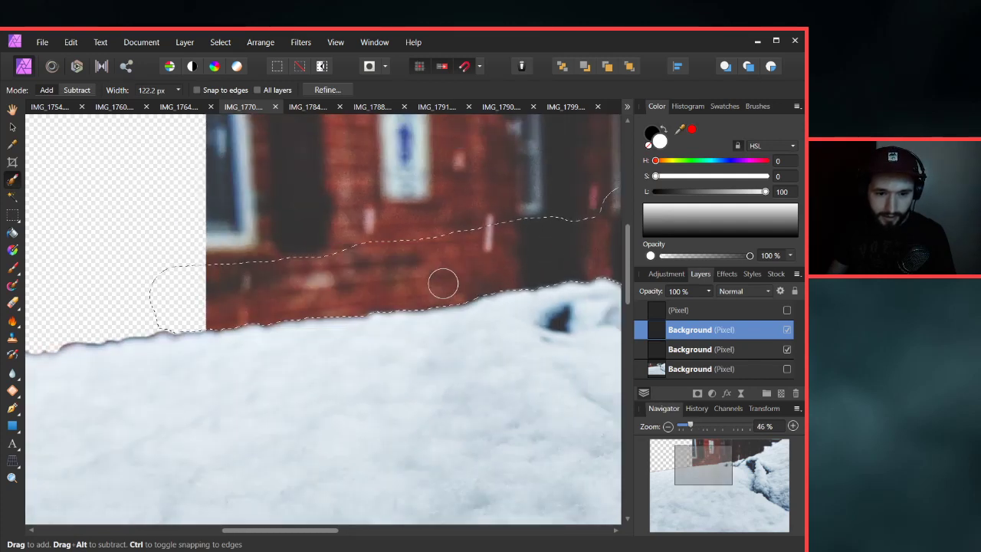
left_click_drag(443, 284, 508, 288)
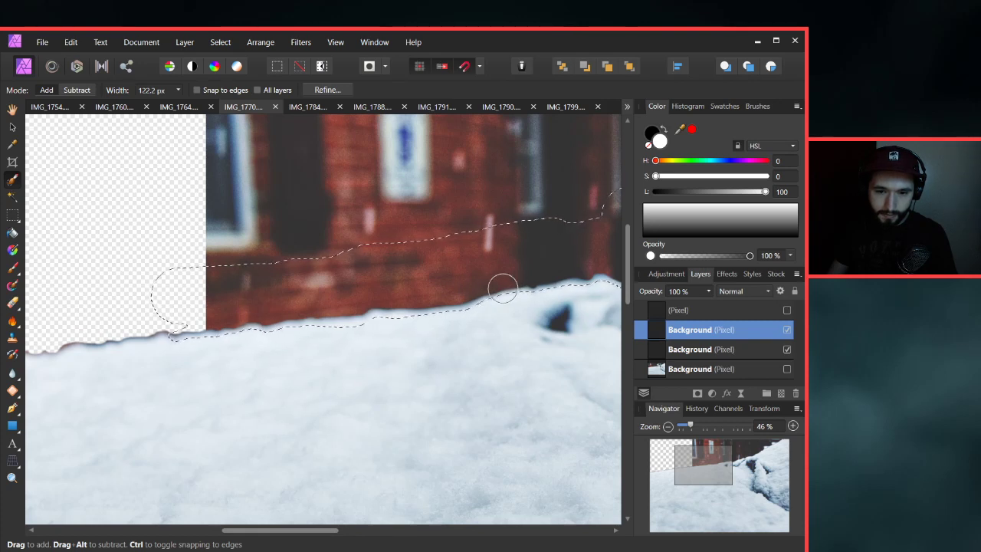
Check how the snow's edge below the brick wall looks with the unrefined strip deleted, then bring the strip and its selection back.
scroll(368, 289, "up", 2)
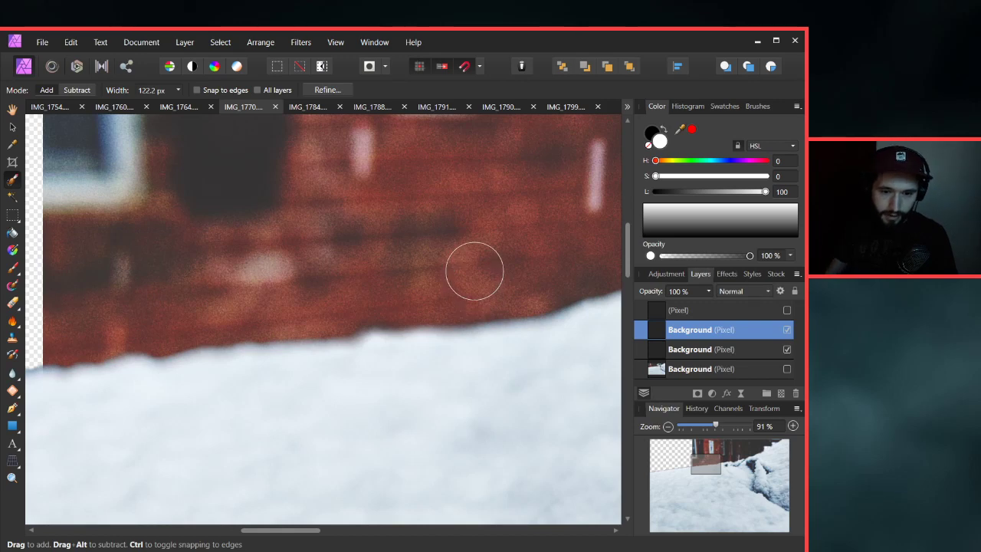
scroll(475, 276, "down", 2)
left_click_drag(473, 280, 222, 333)
mouse_move(367, 308)
left_mouse_down()
mouse_move(339, 307)
mouse_move(373, 300)
mouse_move(344, 291)
left_mouse_up()
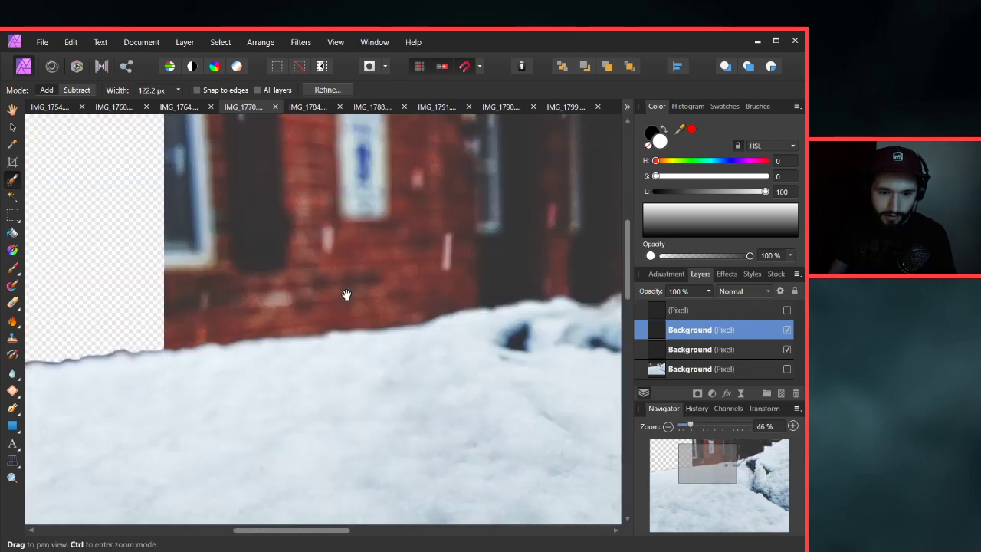
left_click(256, 295)
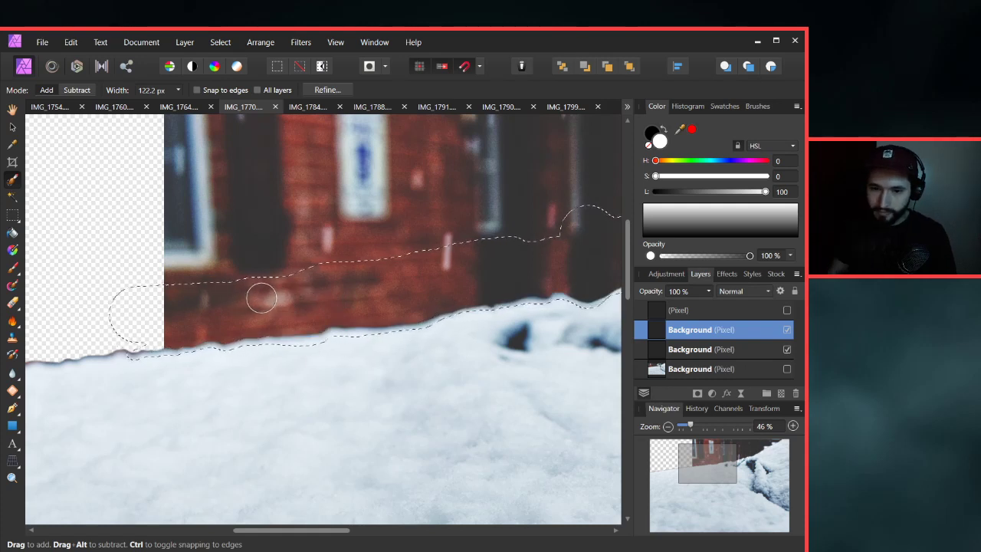
Refine the selection above the snow with a 2 px feather and apply it.
left_click(327, 90)
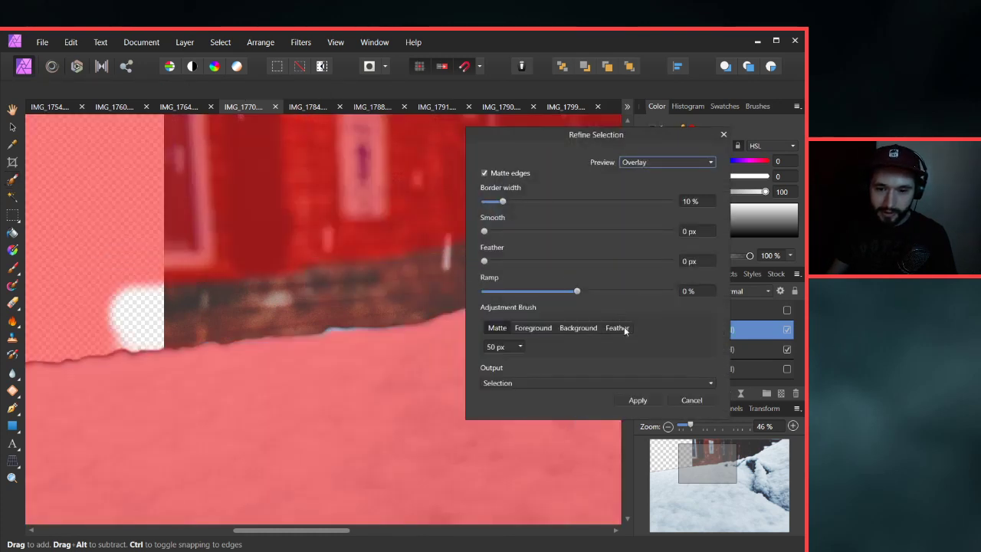
left_click(694, 261)
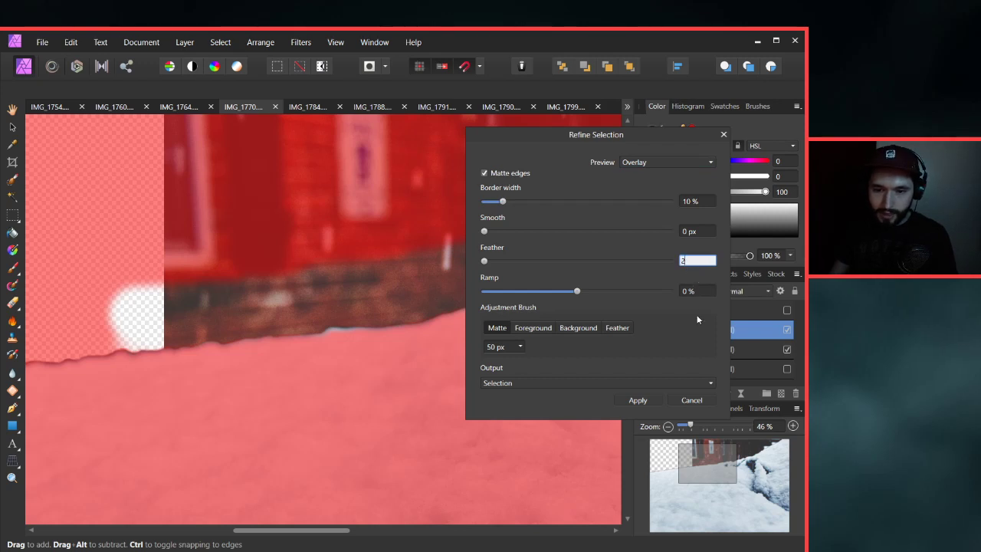
left_click(637, 400)
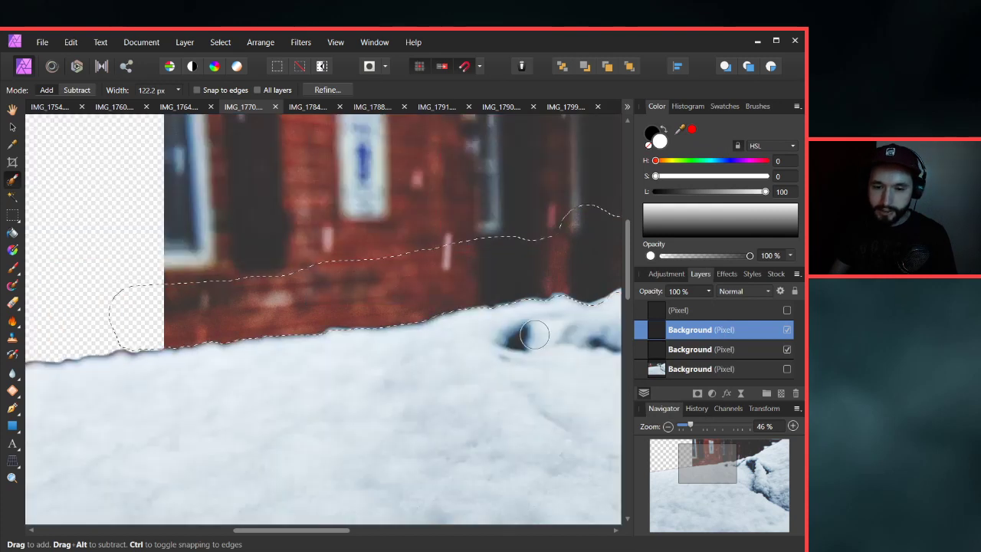
Delete the selected strip and deselect, inspect the cut edge up the snow slope, and undo back to the unrefined selection.
left_click_drag(542, 337, 324, 339)
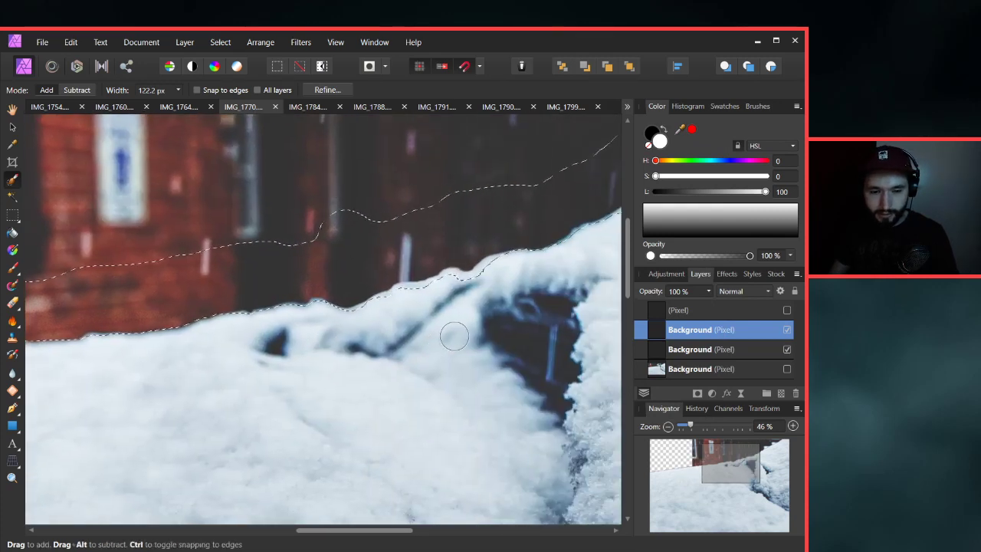
key("ctrl+d")
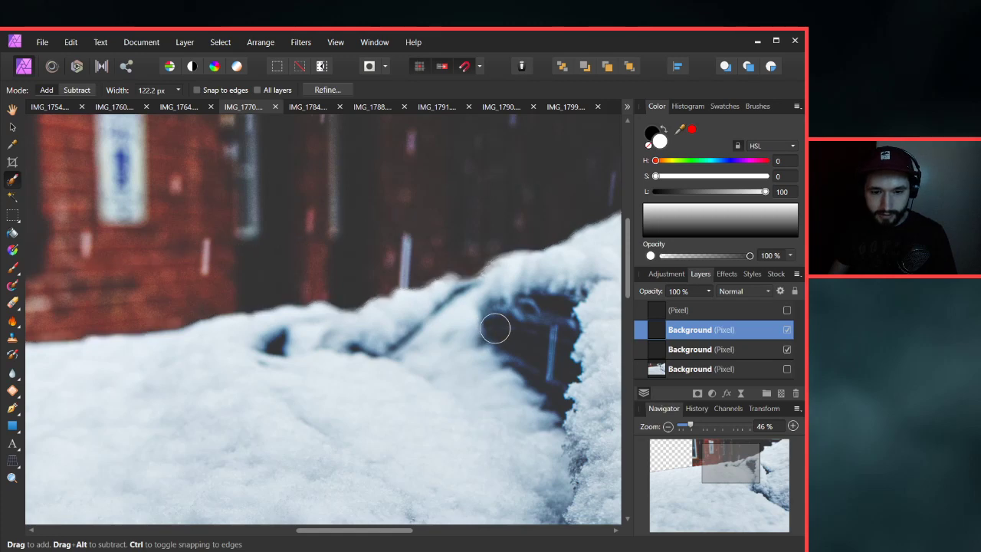
scroll(530, 277, "up", 4)
left_click_drag(530, 277, 294, 430)
left_click_drag(476, 323, 289, 410)
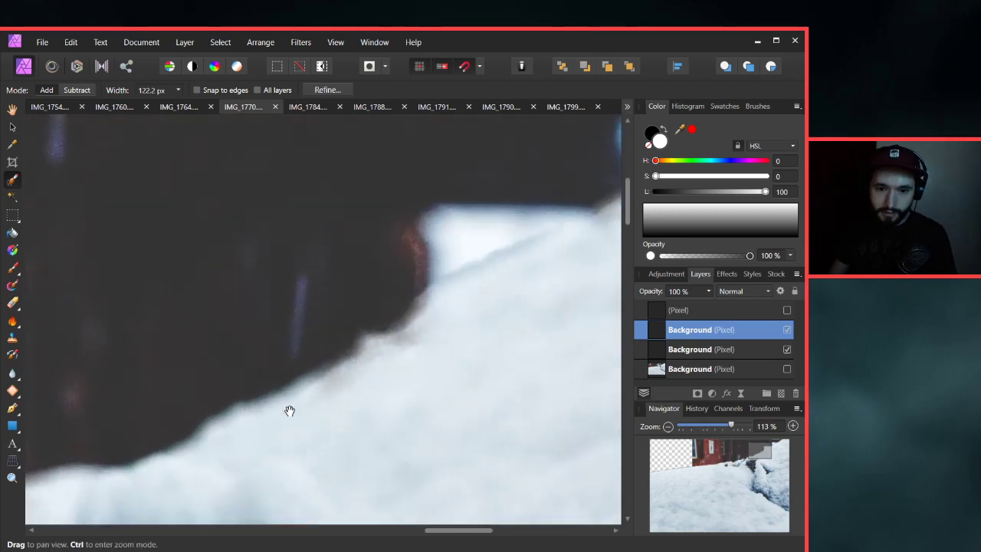
scroll(378, 368, "down", 5)
scroll(378, 368, "up", 4)
scroll(429, 372, "down", 4)
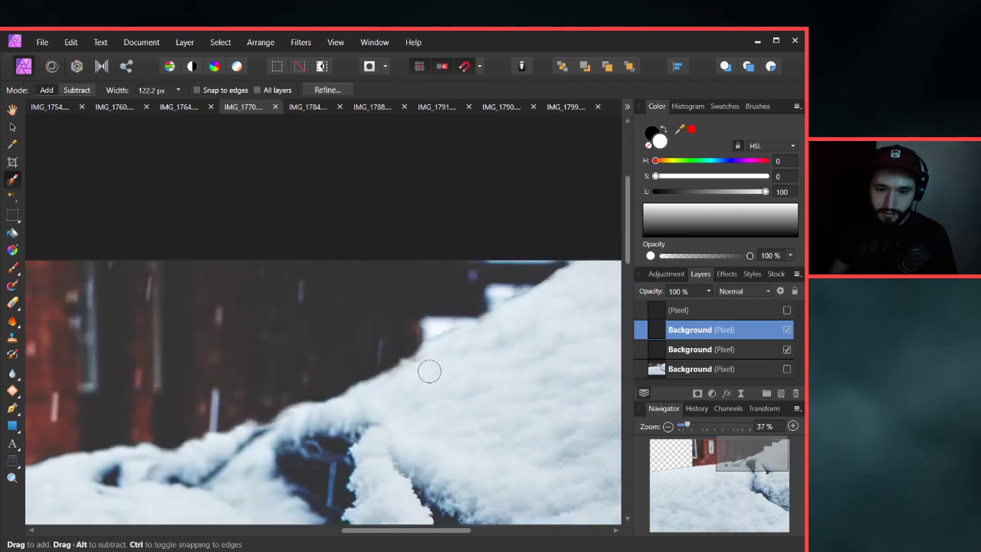
key("ctrl+shift+d")
Reduce the selection brush width to 75 px and check the selection outline along the whole snow edge.
scroll(447, 360, "up", 8)
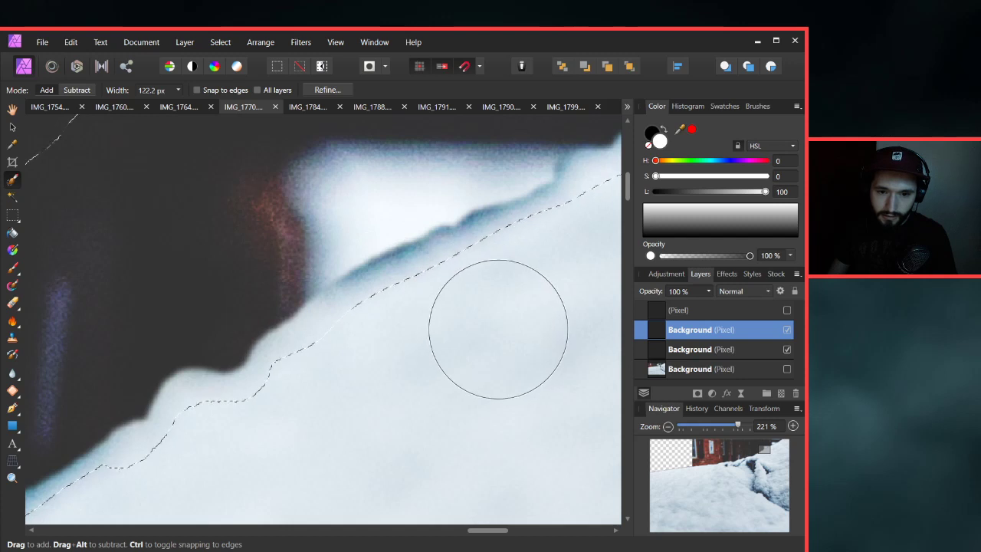
scroll(498, 330, "down", 6)
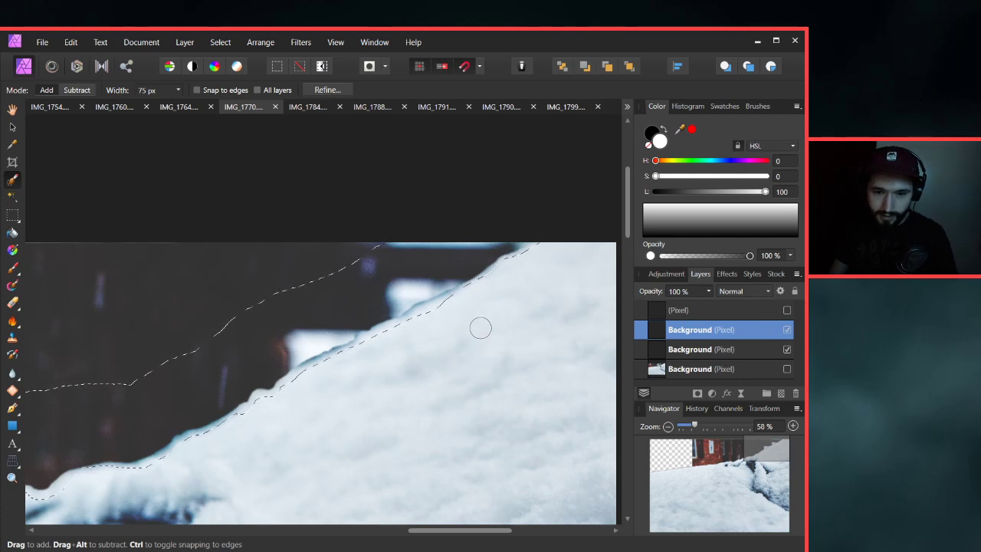
scroll(479, 327, "down", 4)
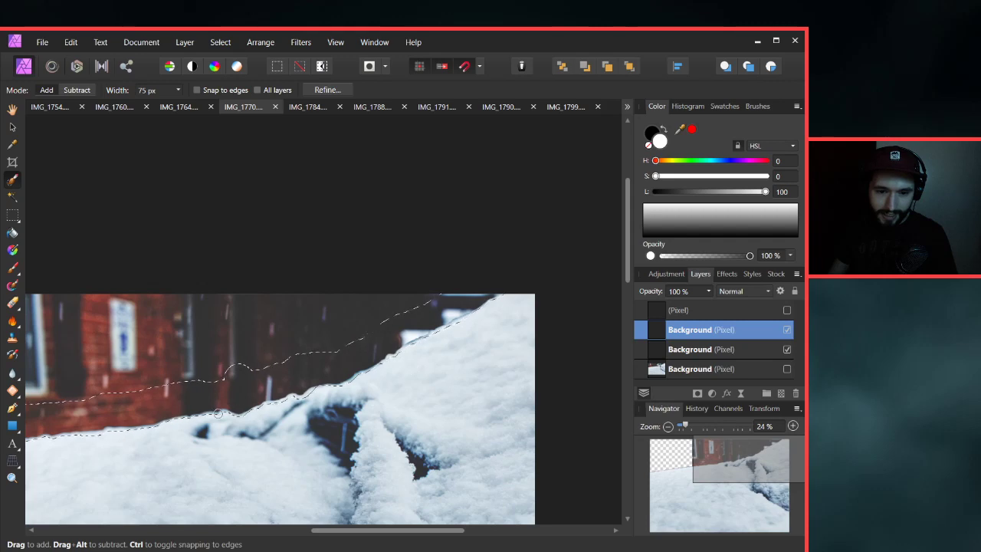
scroll(217, 414, "down", 3)
left_click_drag(223, 329, 370, 279)
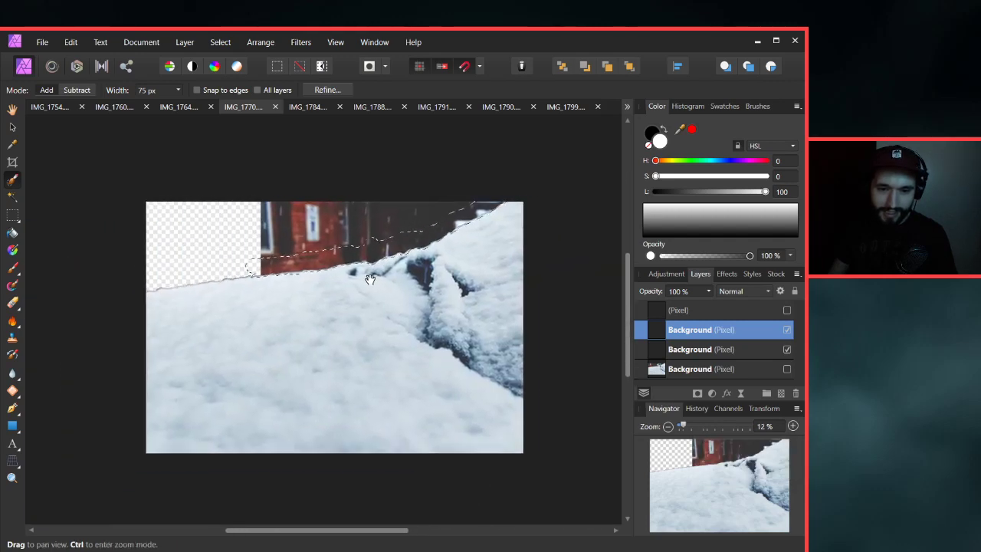
scroll(370, 279, "up", 1)
left_click_drag(462, 284, 425, 318)
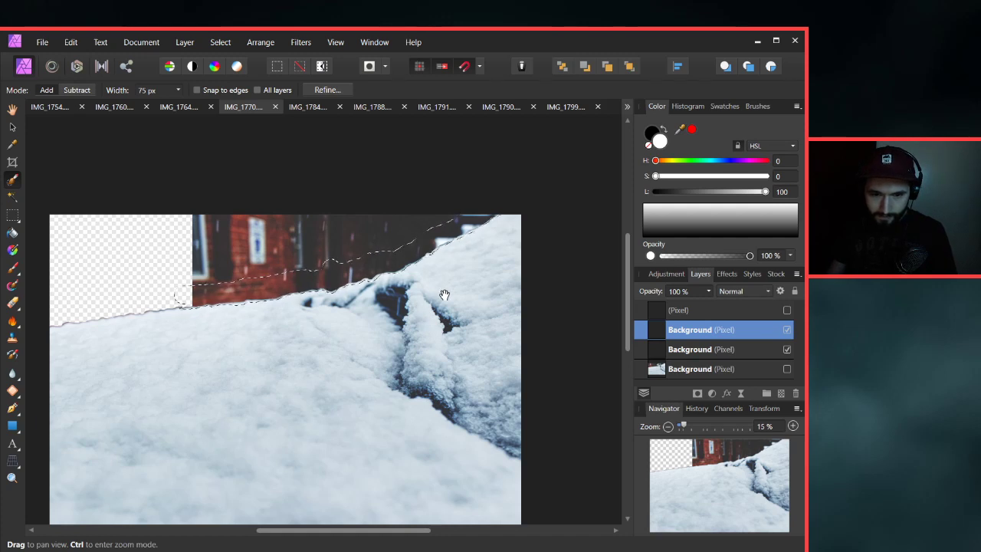
left_click_drag(444, 295, 402, 334)
Refine the strip selection again with an adjusted feather and apply it as a selection.
left_click(327, 90)
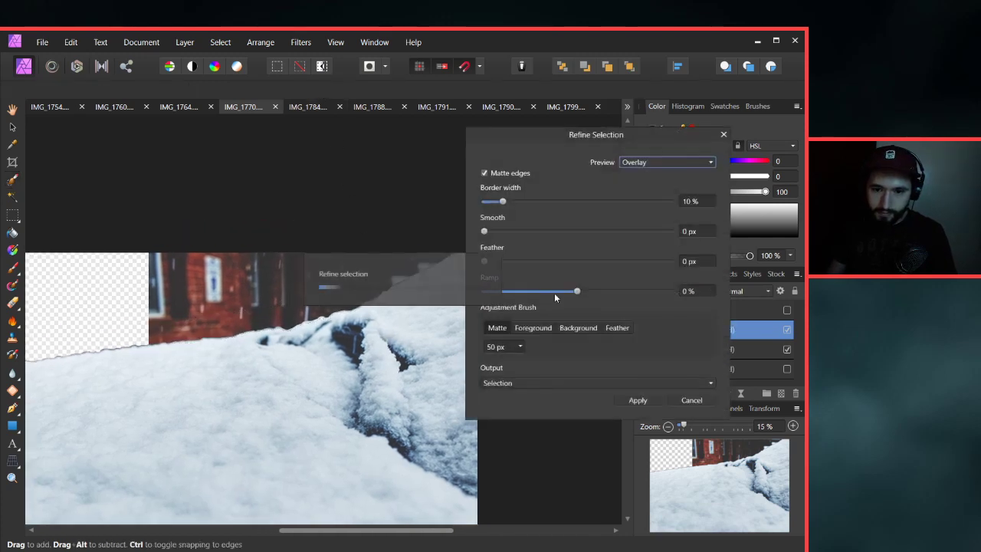
left_click(694, 261)
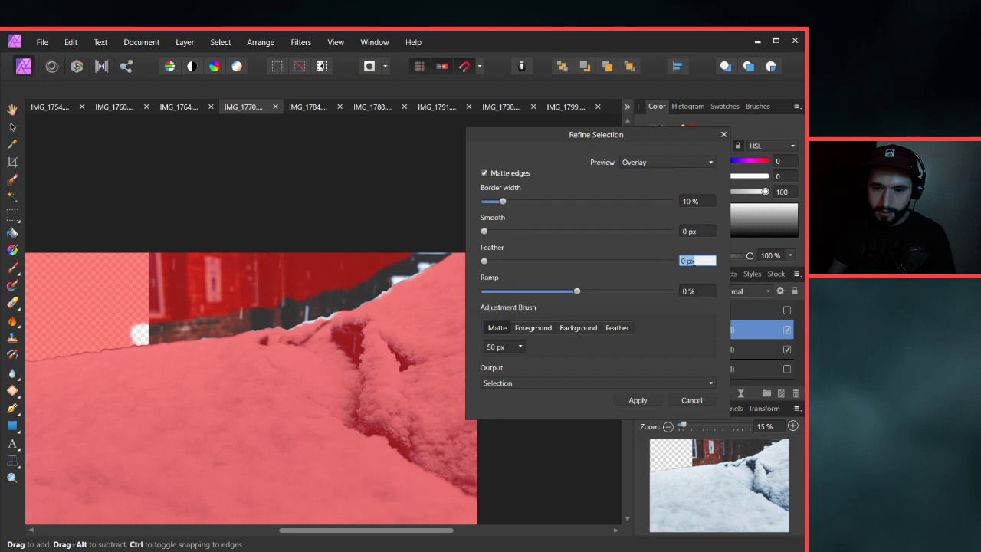
left_click(641, 398)
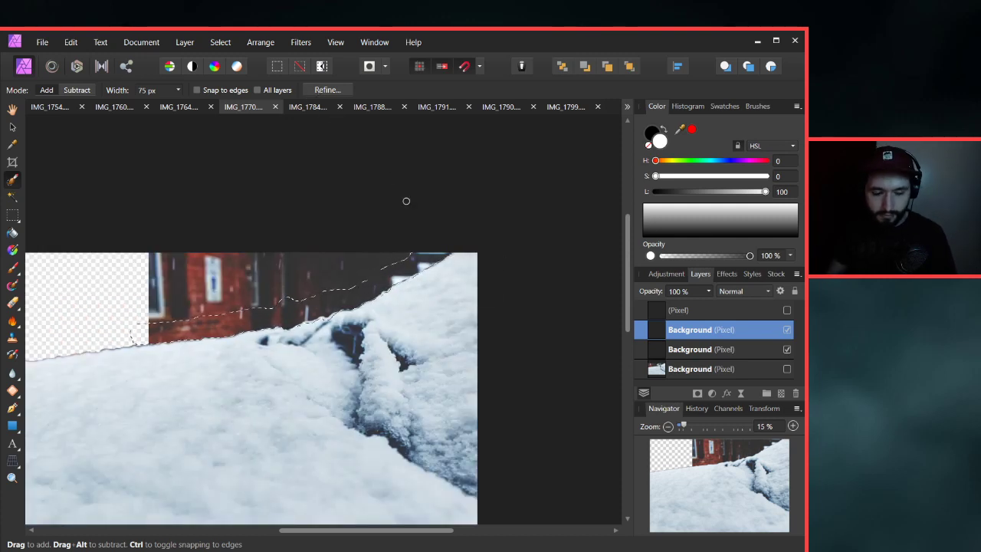
Delete the refined strip above the snow, clear the selection, and inspect the resulting cut edge.
key("ctrl+d")
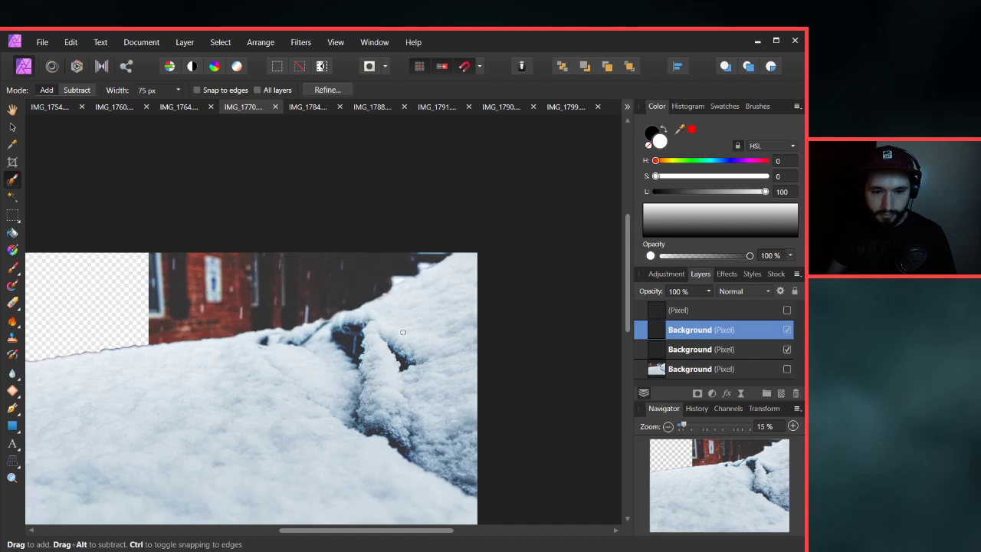
scroll(134, 338, "up", 5)
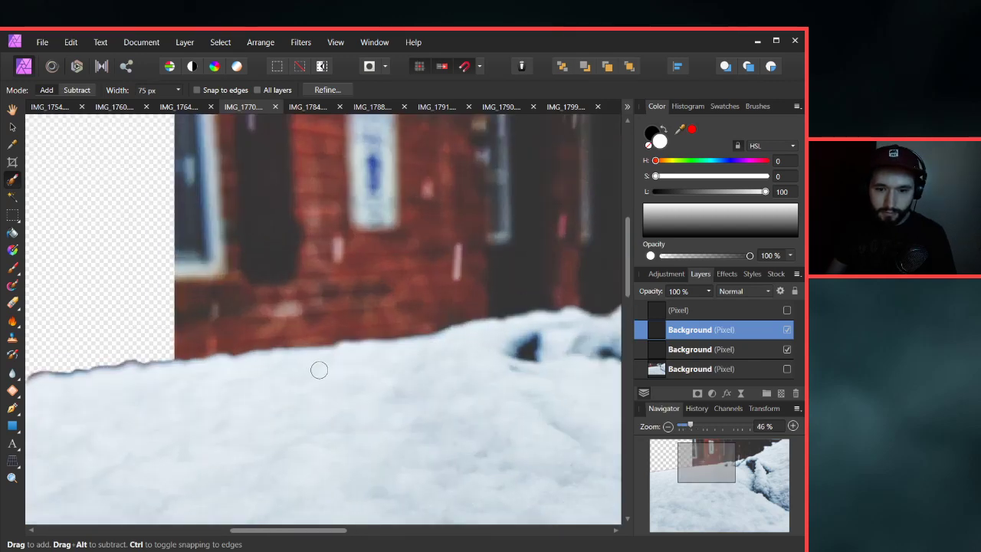
scroll(156, 377, "right", 5)
scroll(352, 352, "down", 4)
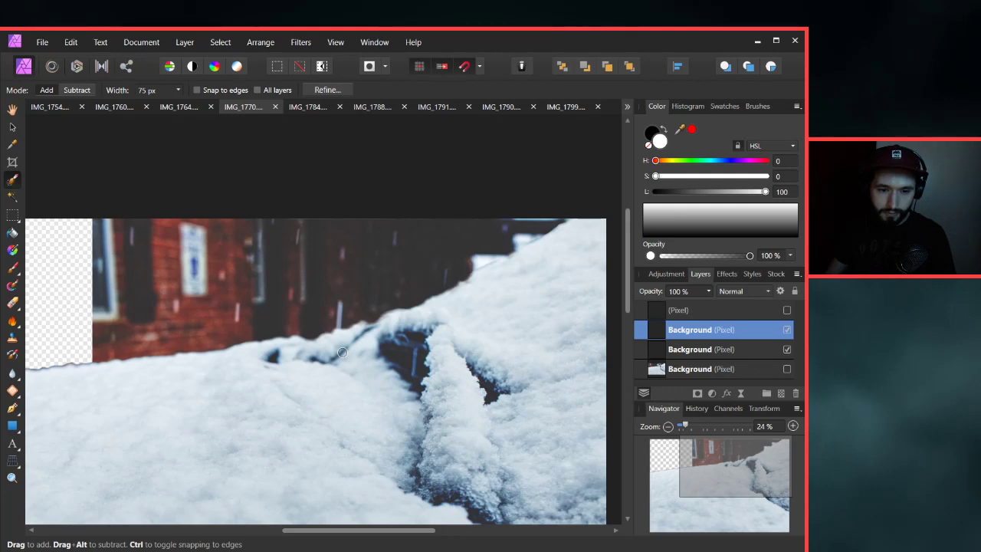
scroll(342, 352, "up", 4)
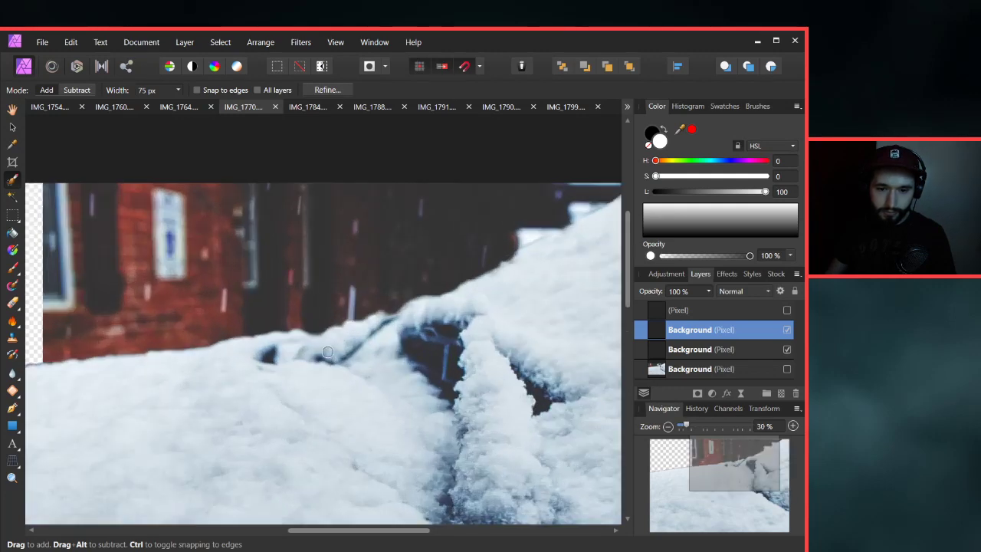
Inspect the cut edge up the snow slope and undo the strip deletion back to its selection.
scroll(381, 340, "up", 2)
scroll(447, 304, "up", 2)
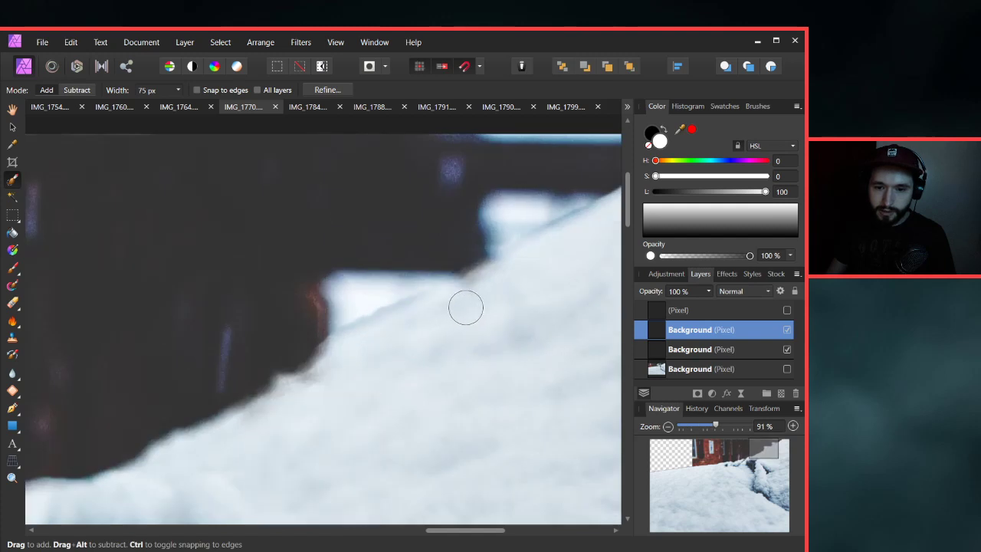
scroll(451, 312, "down", 5)
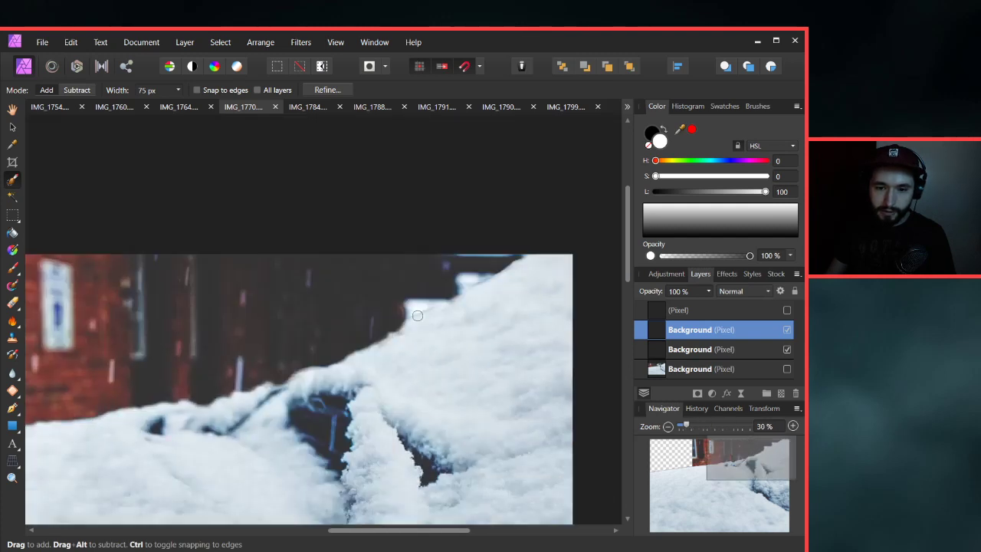
scroll(443, 326, "up", 3)
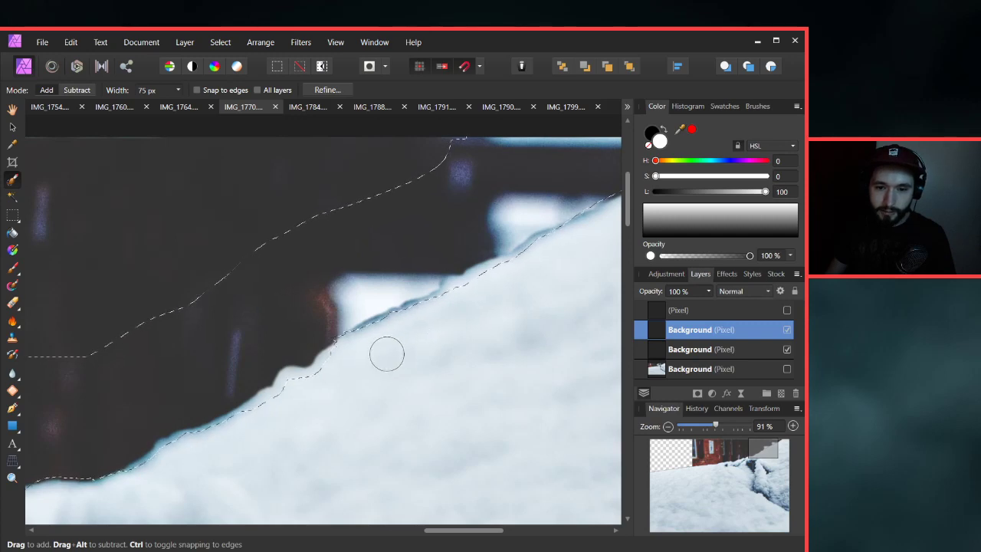
Examine the strip selection's outline along the whole snow edge against the snow and backdrop.
scroll(385, 350, "down", 4)
left_click_drag(266, 328, 299, 315)
scroll(299, 314, "up", 2)
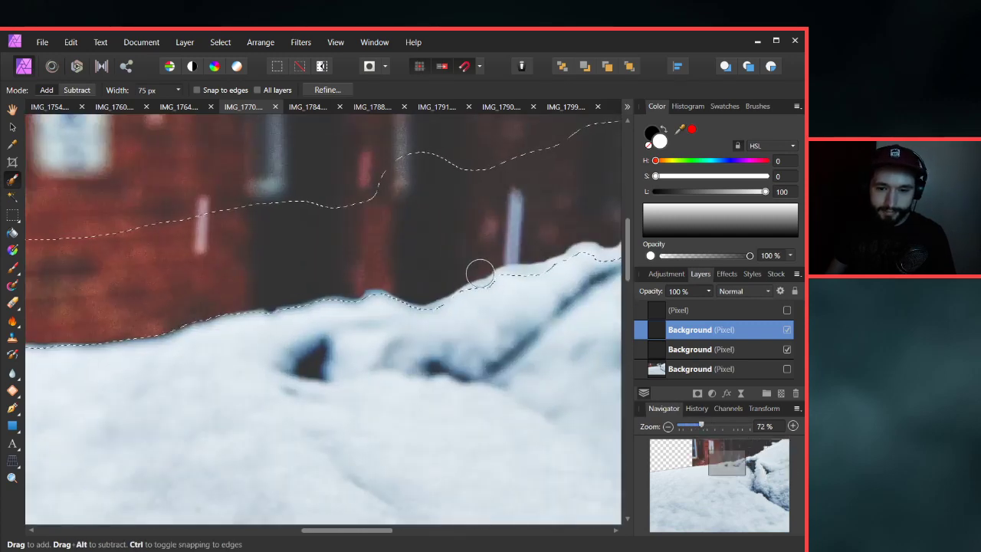
scroll(518, 274, "up", 2)
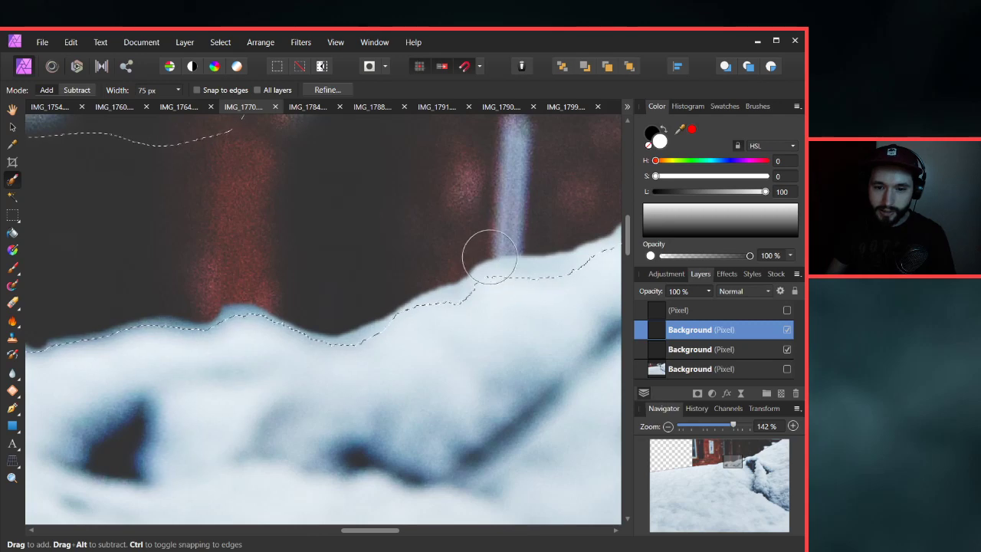
scroll(460, 268, "down", 3)
scroll(430, 286, "down", 2)
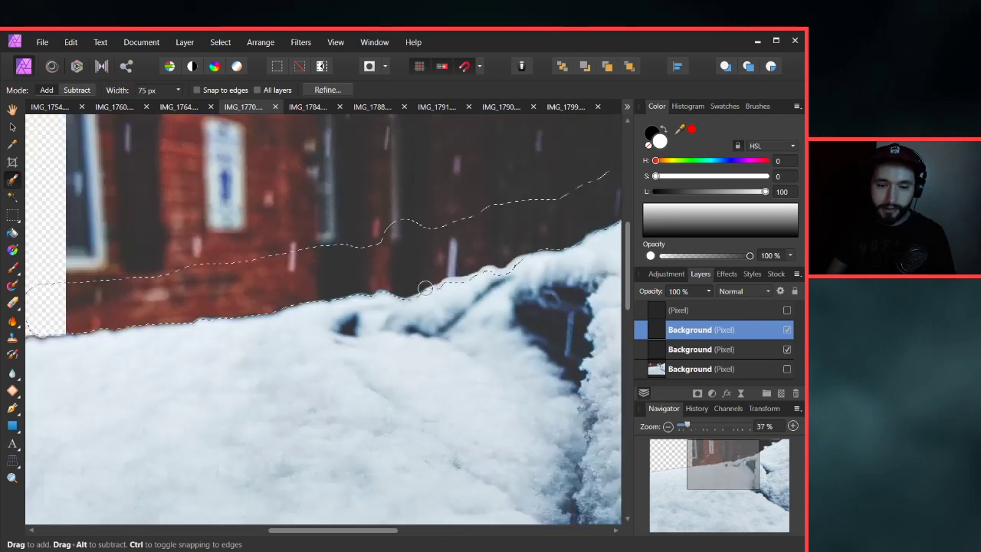
scroll(316, 348, "down", 3)
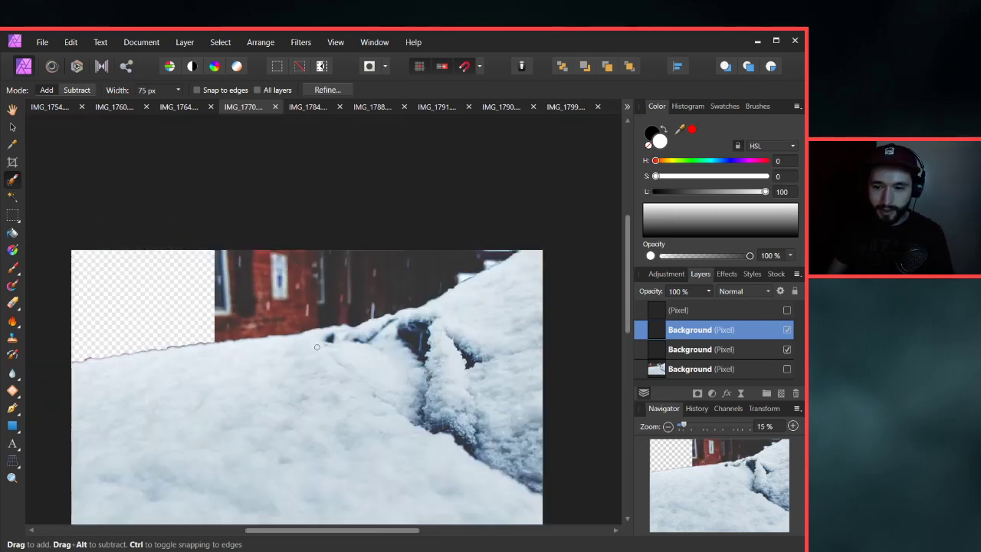
mouse_move(358, 352)
left_mouse_down()
mouse_move(322, 376)
mouse_move(348, 377)
mouse_move(353, 348)
left_mouse_up()
scroll(312, 347, "down", 1)
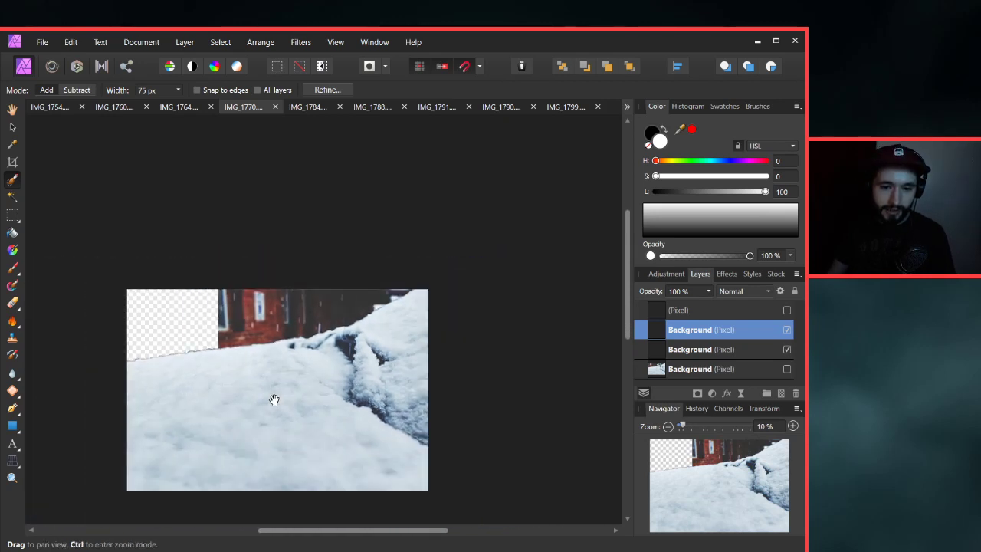
Hide the separated snow and shifted backdrop layers and show the original bottom Background layer.
left_click_drag(271, 396, 351, 339)
scroll(361, 291, "up", 1)
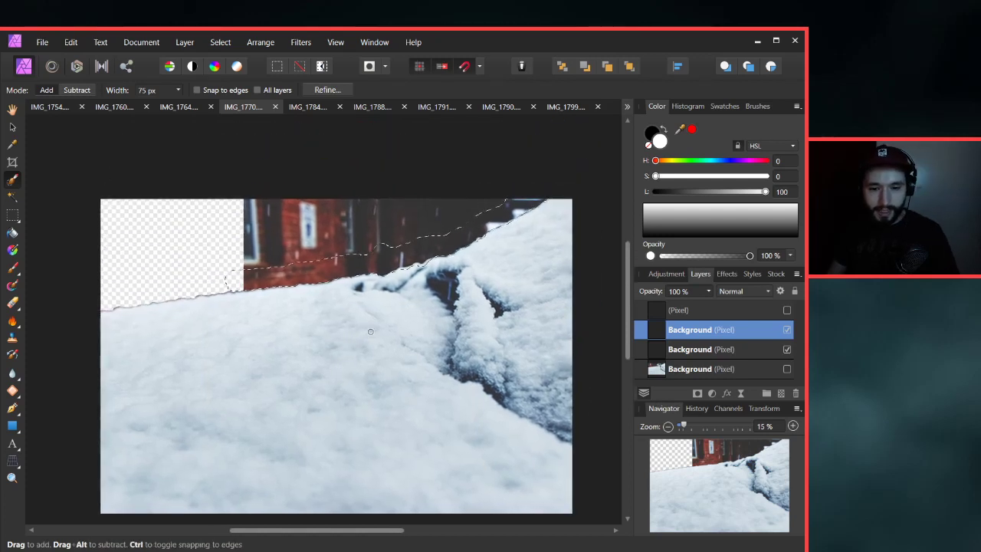
left_click(787, 329)
left_click(787, 369)
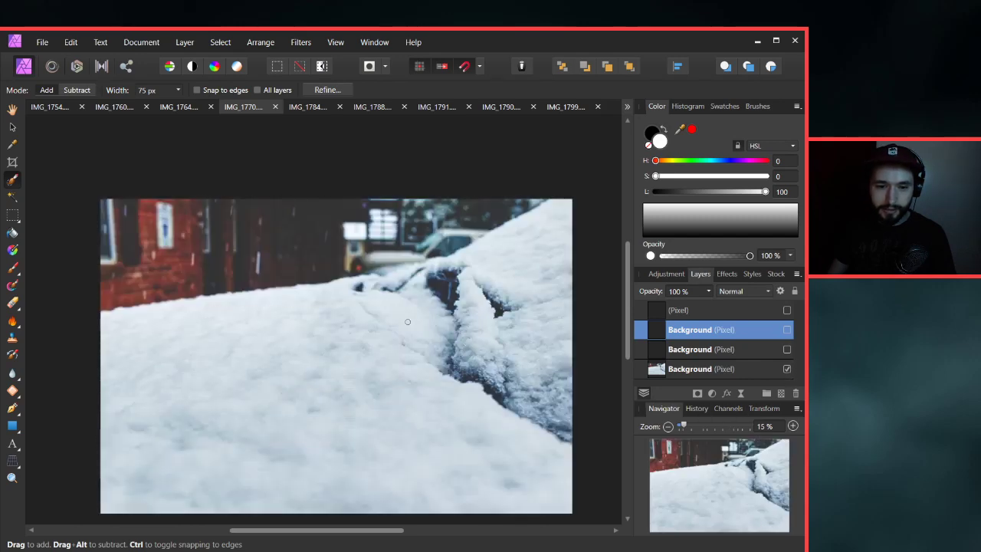
left_click(42, 42)
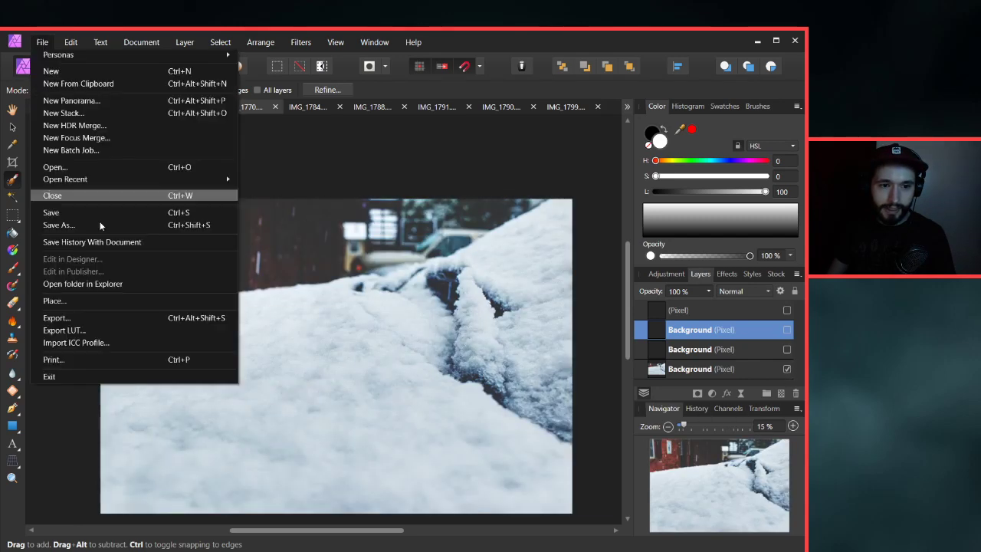
left_click(78, 318)
left_click(508, 373)
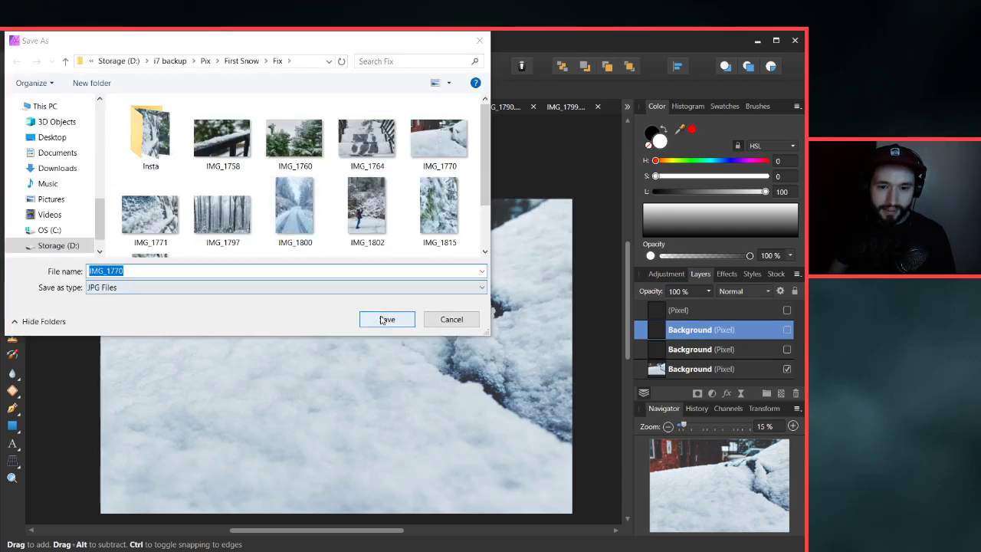
left_click(387, 318)
left_click(587, 363)
left_click(451, 319)
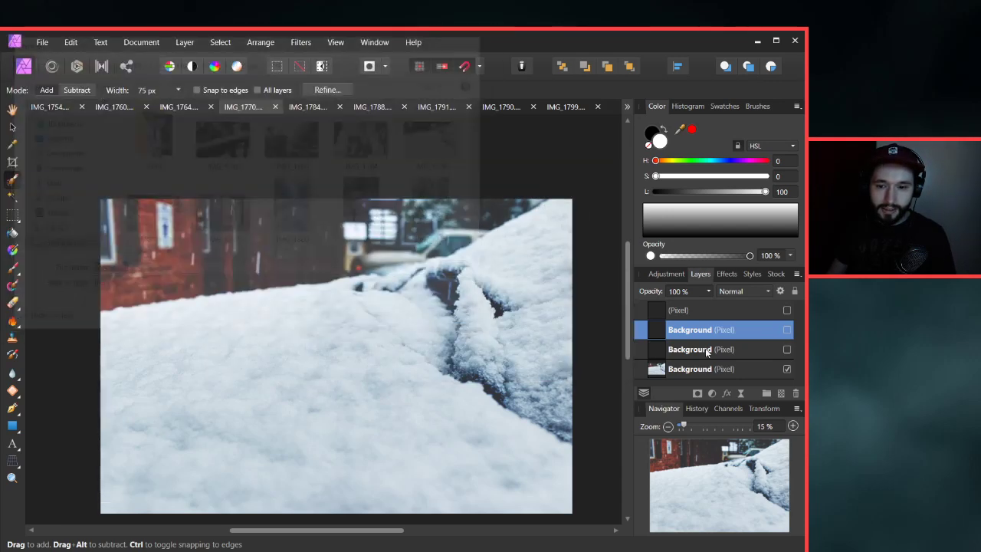
Set the exposure of RAW photo IMG_1784 to 1.2 and develop it.
left_click(309, 109)
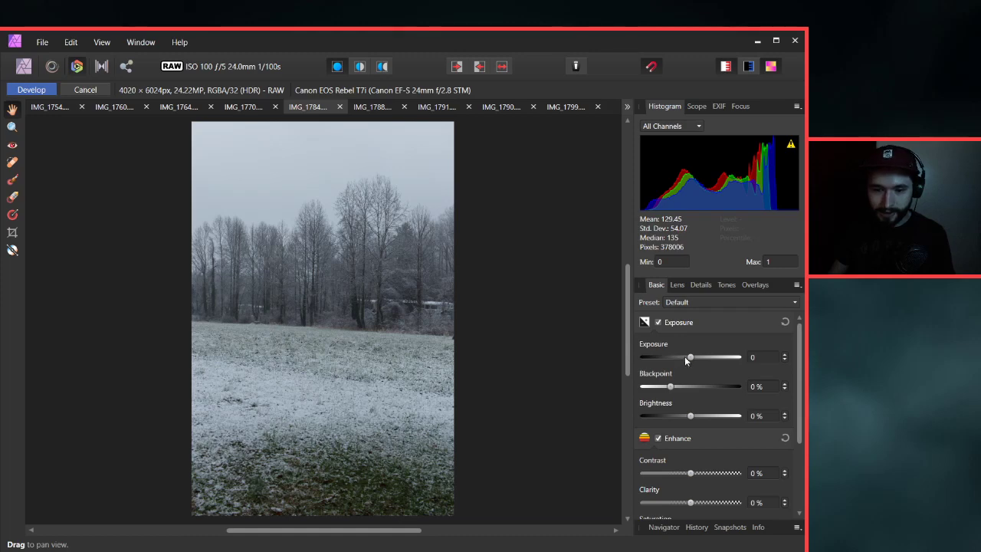
left_click_drag(691, 360, 705, 358)
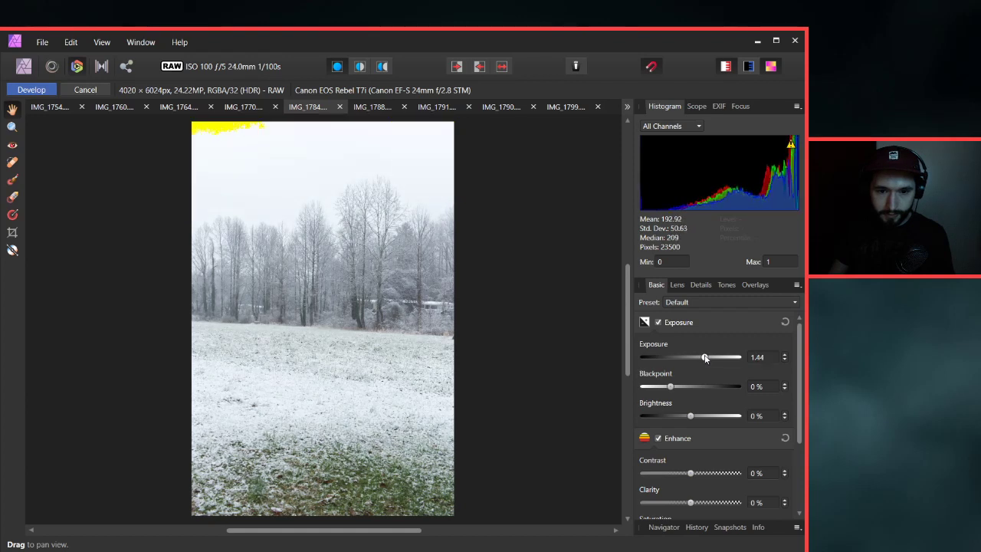
left_click(767, 356)
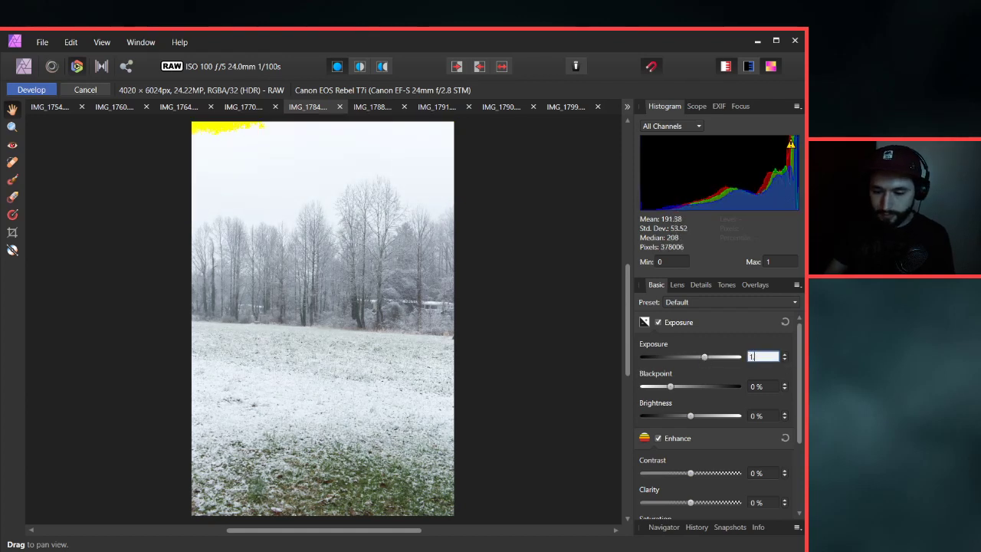
key("Return")
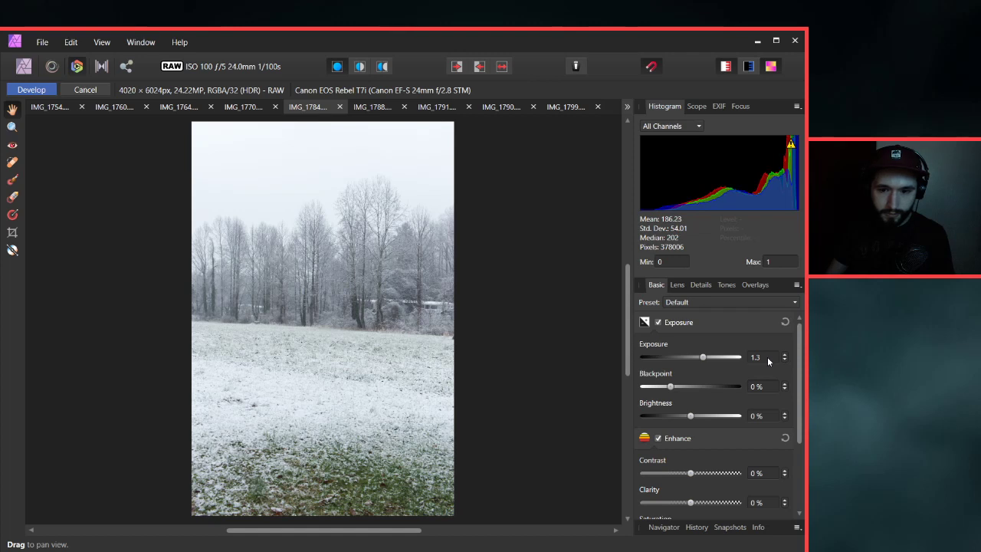
left_click(767, 357)
type("1.2")
key("Return")
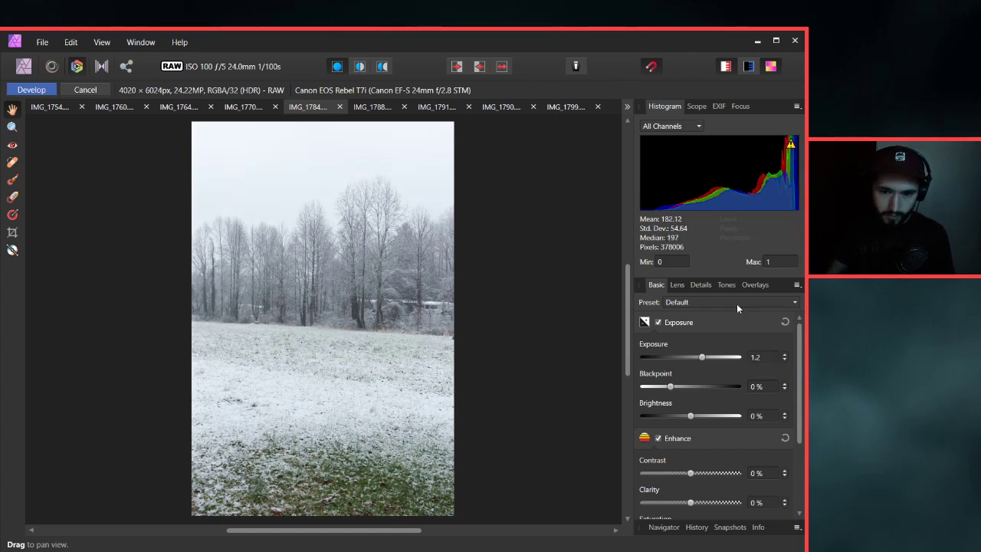
left_click(36, 91)
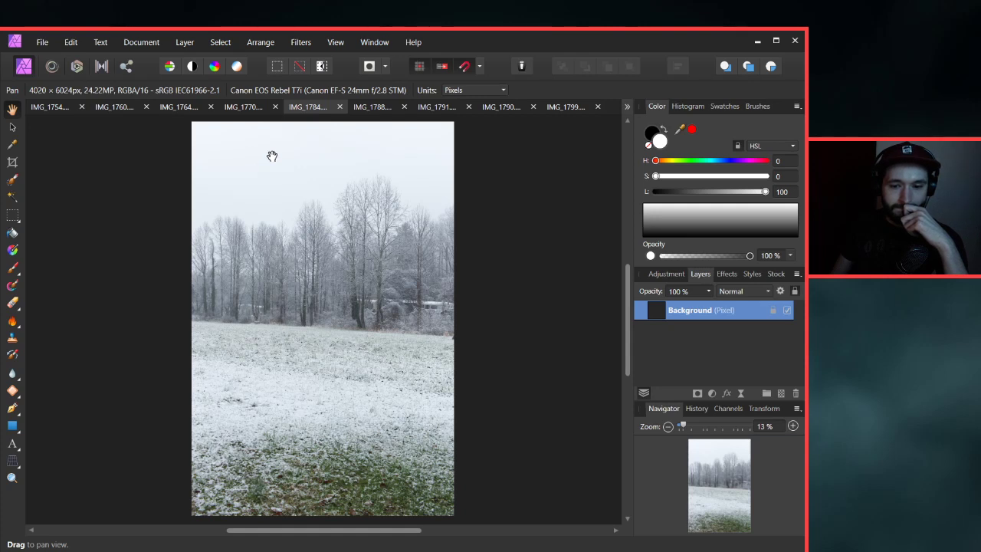
Start tone mapping IMG_1784 with the Dramatic preset and set the blackpoint to 0 %.
left_click(101, 66)
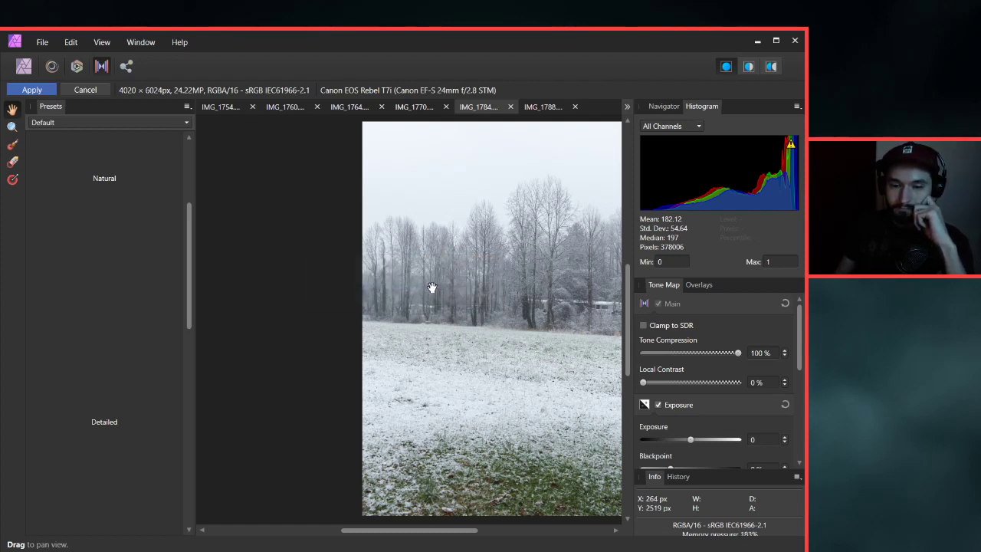
left_click_drag(447, 283, 393, 290)
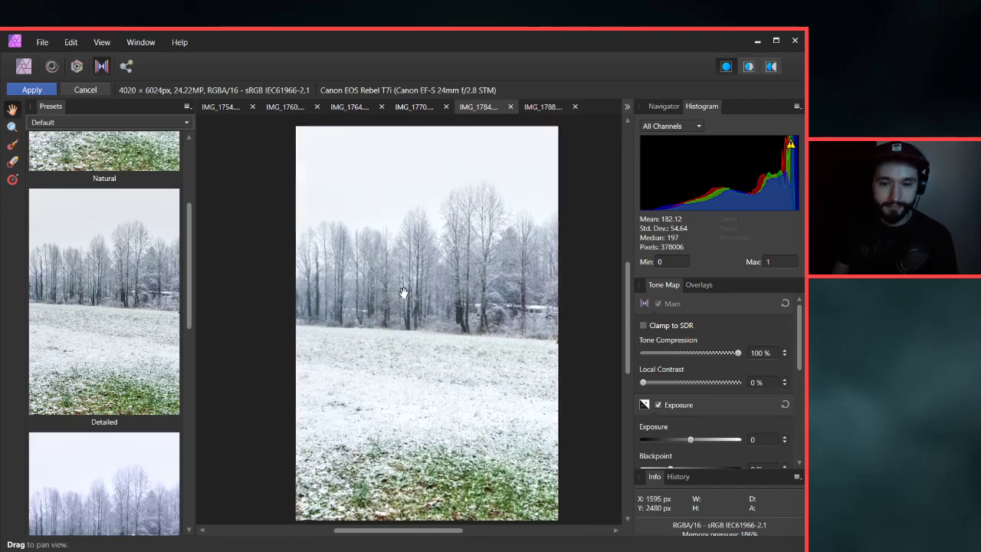
scroll(117, 350, "down", 5)
scroll(118, 350, "down", 3)
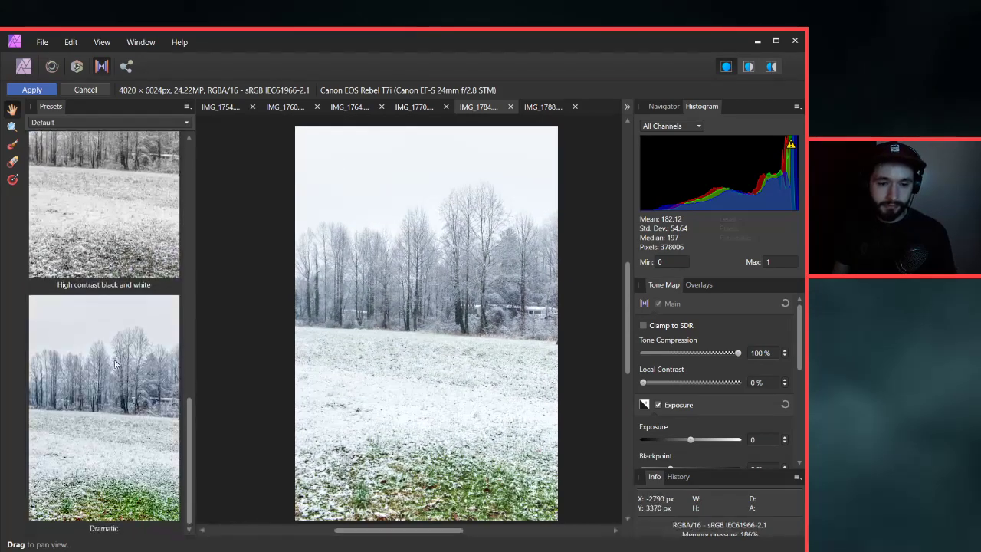
left_click(117, 365)
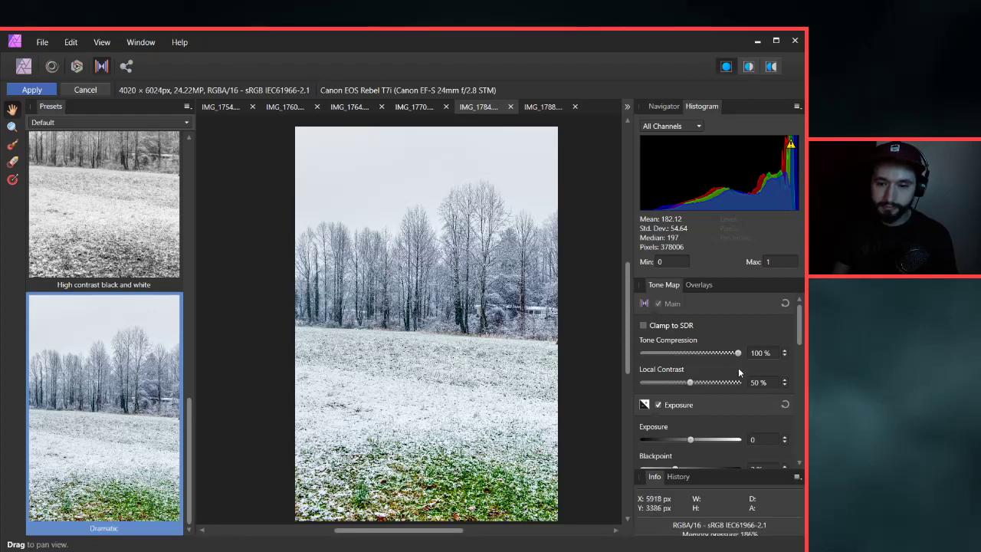
scroll(758, 384, "down", 1)
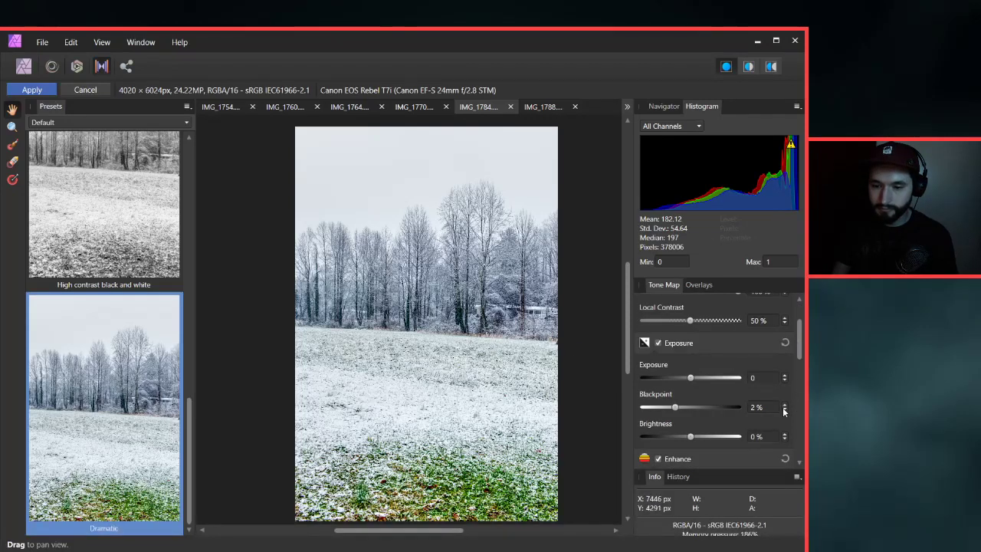
scroll(785, 410, "up", 1)
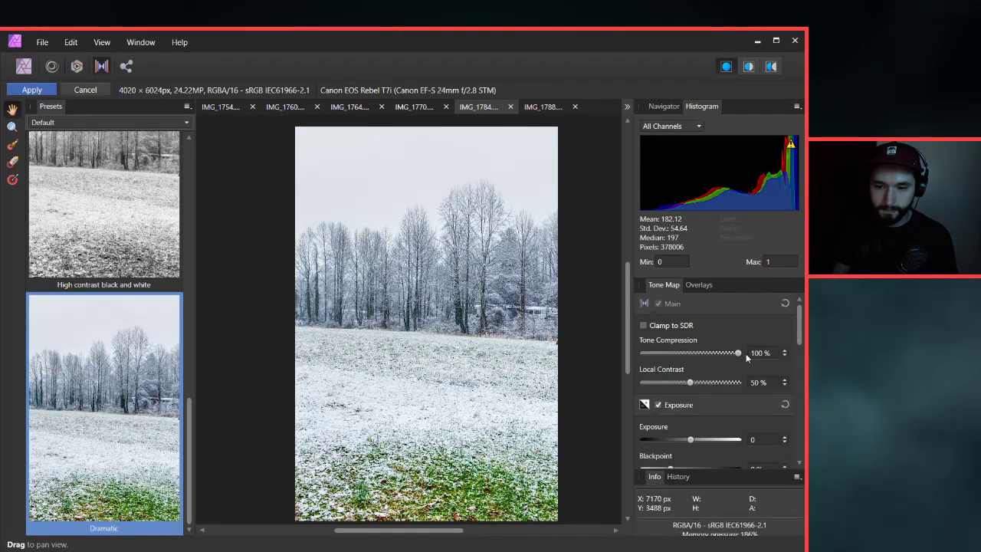
Lower the tone map's Tone Compression to 41% and reduce its Local Contrast to 0%.
left_click_drag(738, 354, 605, 380)
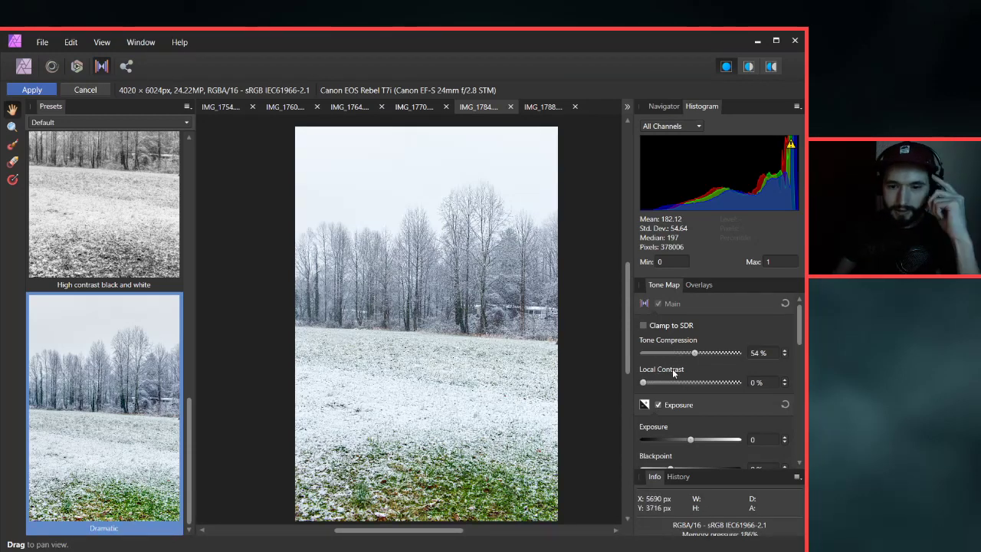
mouse_move(694, 353)
left_mouse_down()
mouse_move(622, 361)
mouse_move(680, 365)
left_mouse_up()
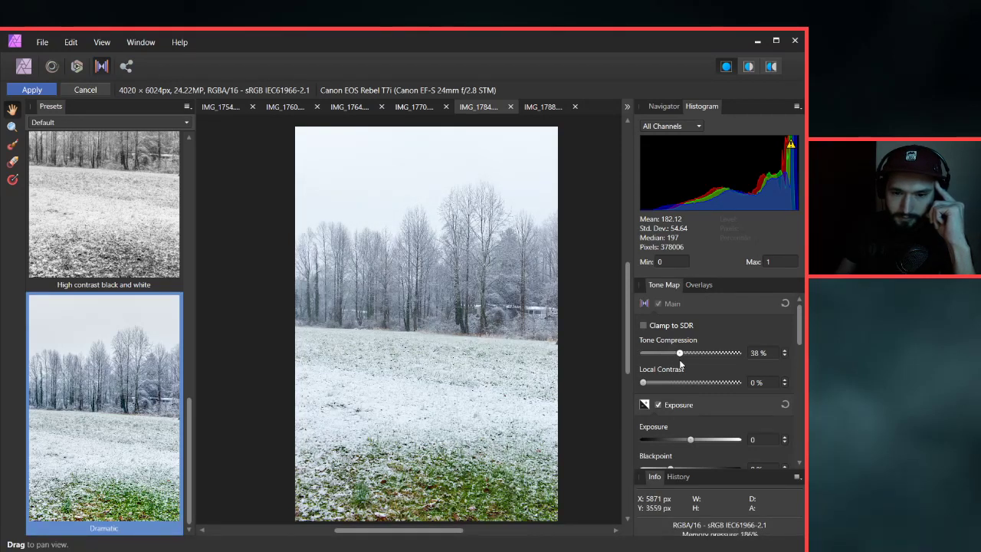
left_click(680, 359)
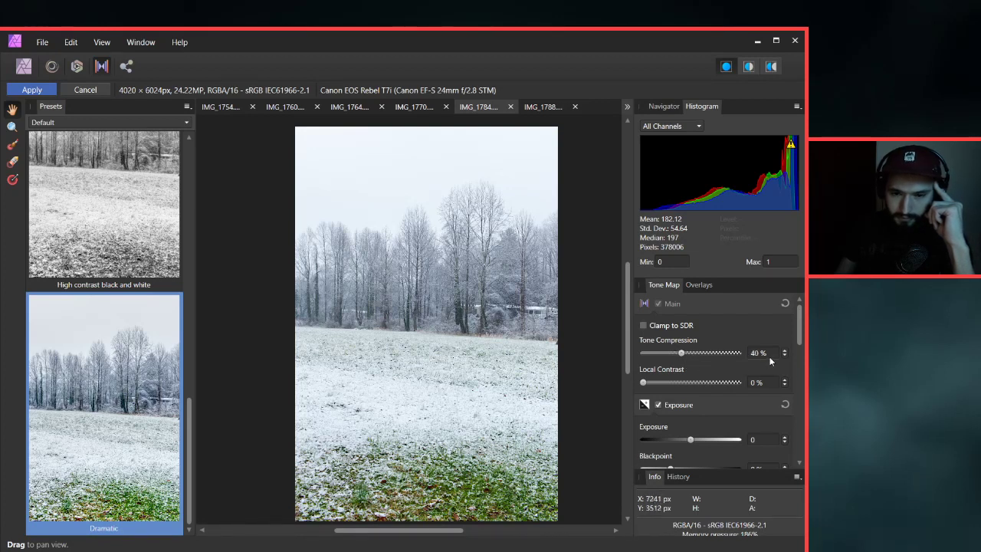
scroll(770, 353, "up", 4)
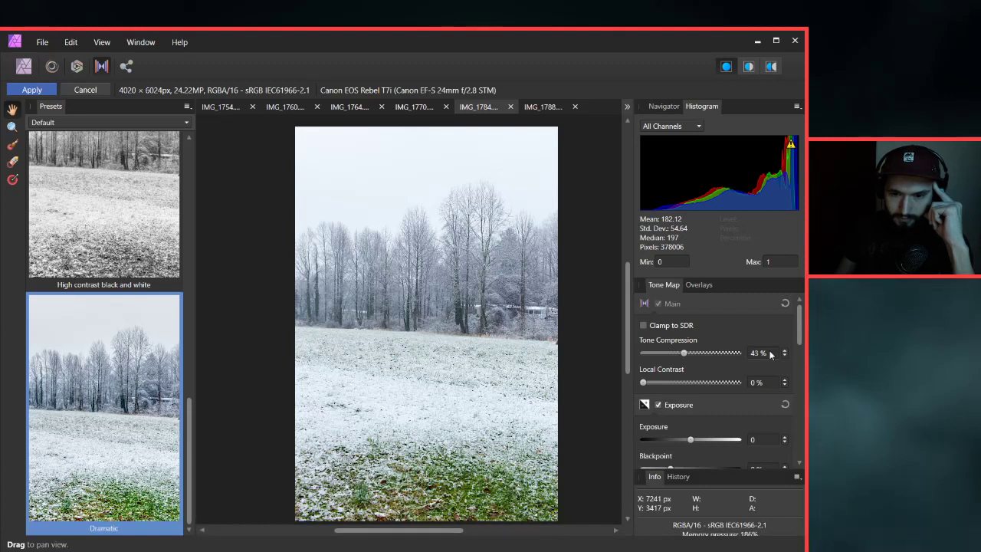
scroll(770, 354, "up", 2)
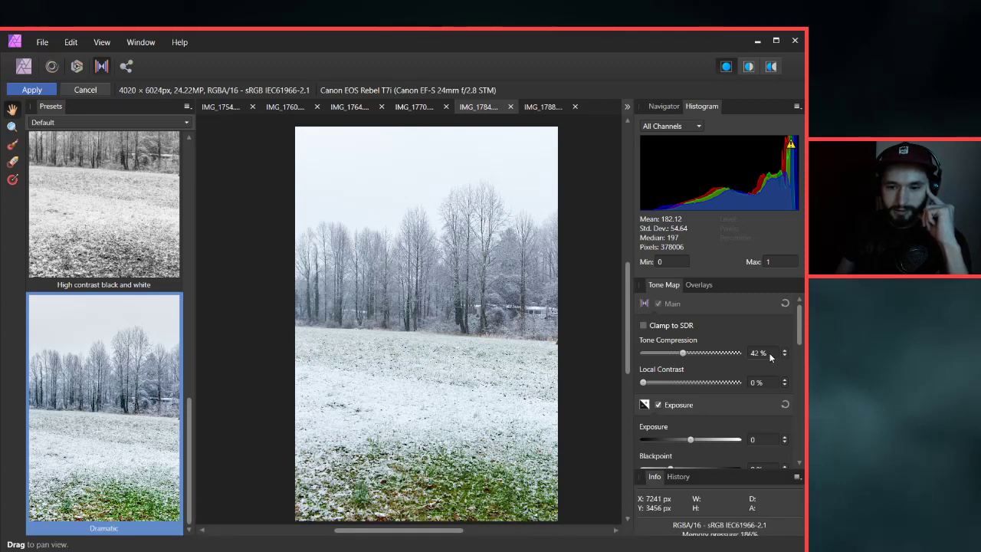
scroll(764, 354, "down", 2)
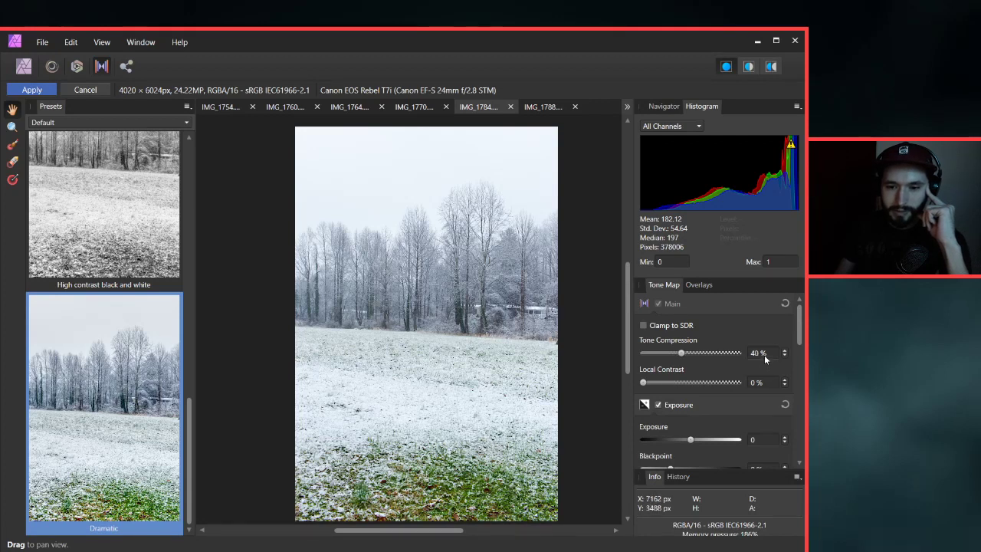
scroll(764, 355, "up", 1)
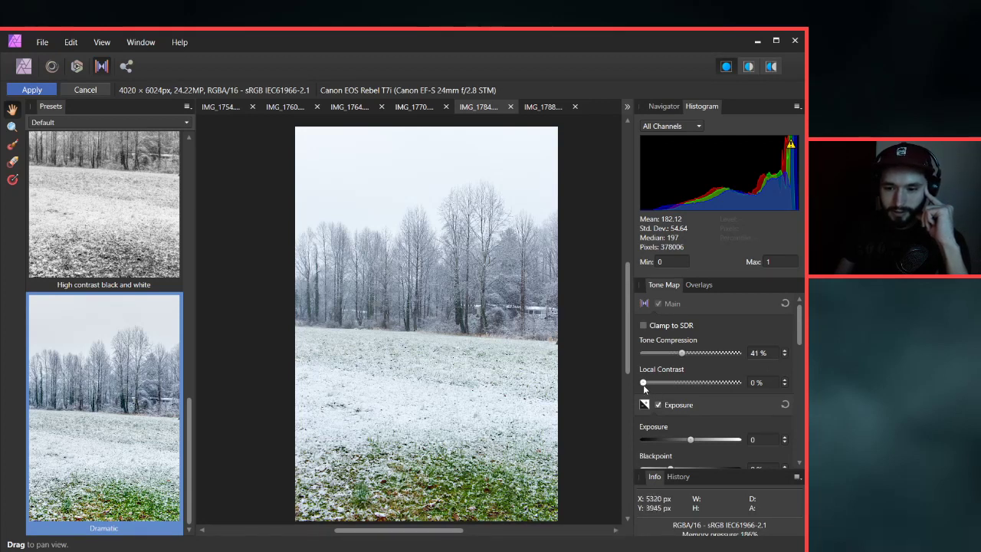
Set the tone map's Local Contrast to 25%.
left_click_drag(643, 383, 676, 385)
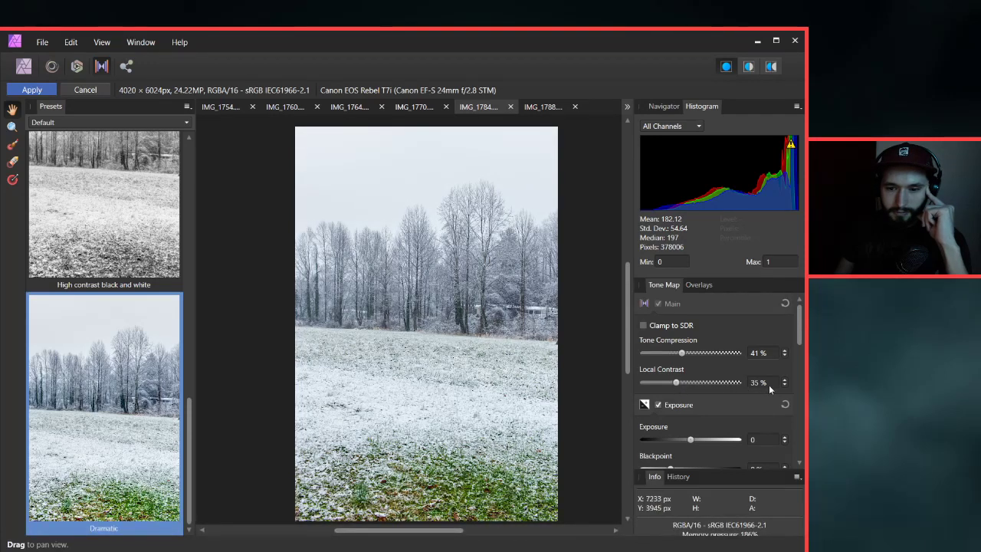
scroll(768, 385, "down", 3)
scroll(768, 385, "down", 2)
scroll(767, 387, "down", 5)
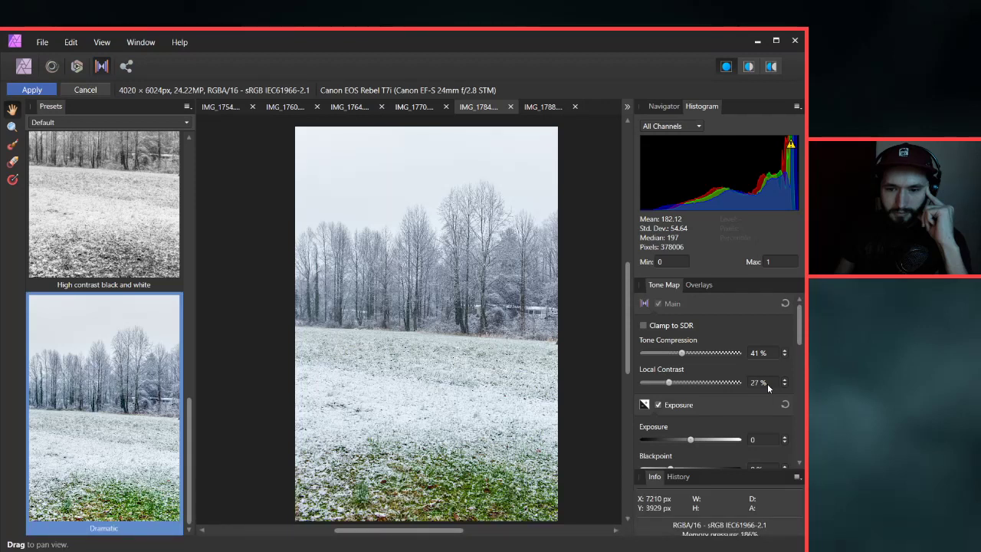
scroll(767, 386, "down", 2)
scroll(768, 386, "down", 1)
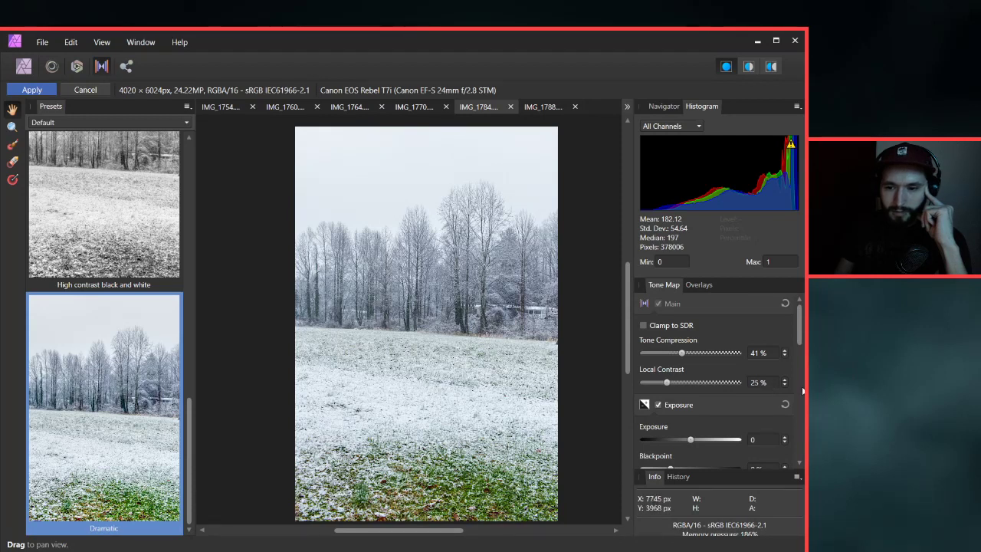
Reduce the Saturation and raise the Vibrance to 40% in the Enhance adjustments.
scroll(799, 387, "down", 5)
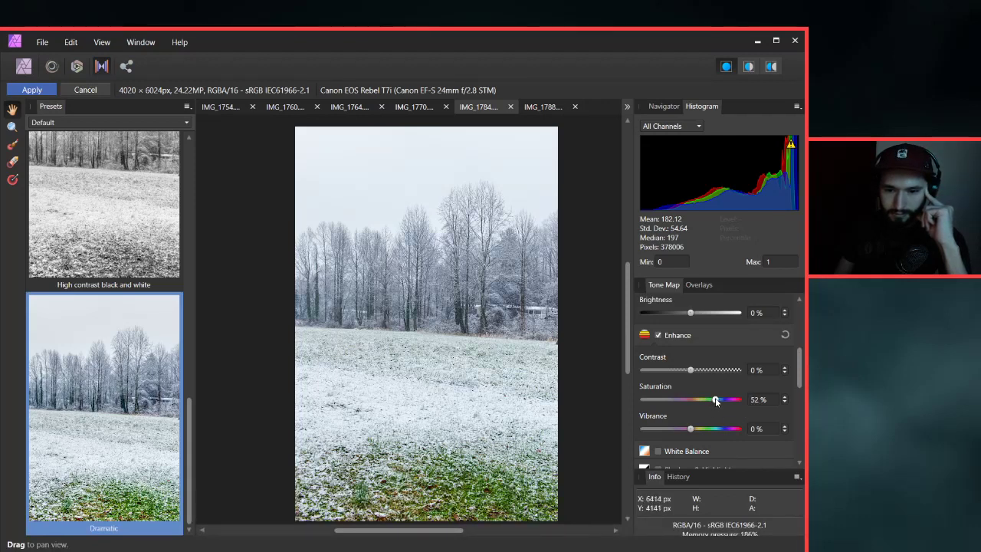
left_click_drag(715, 400, 704, 404)
left_click(784, 398)
left_click(784, 398)
left_click(784, 397)
left_click(784, 398)
left_click(784, 398)
left_click_drag(695, 428, 737, 429)
Shape the master curve with a midpoint anchor, a slightly raised black point and a darkening point in the shadows.
scroll(717, 377, "down", 10)
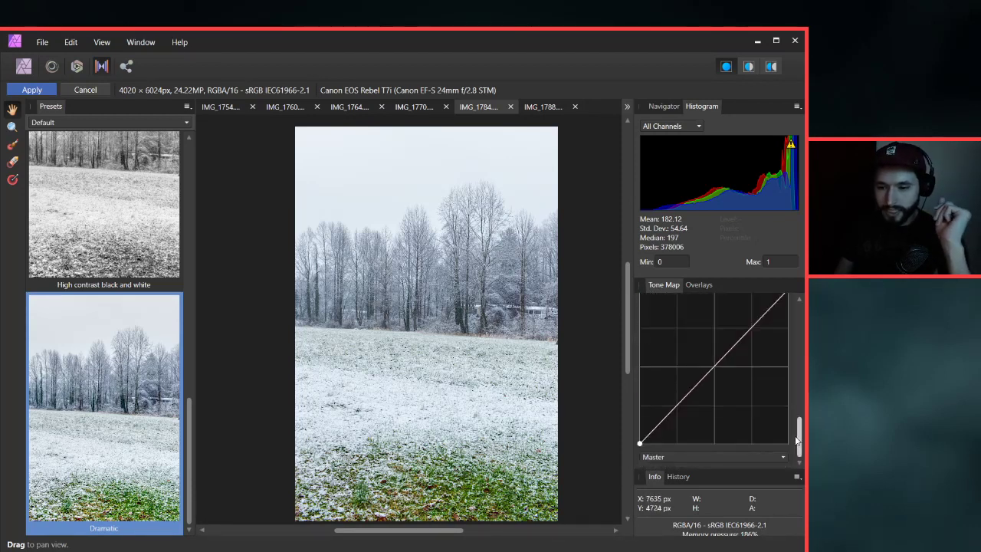
left_click(715, 374)
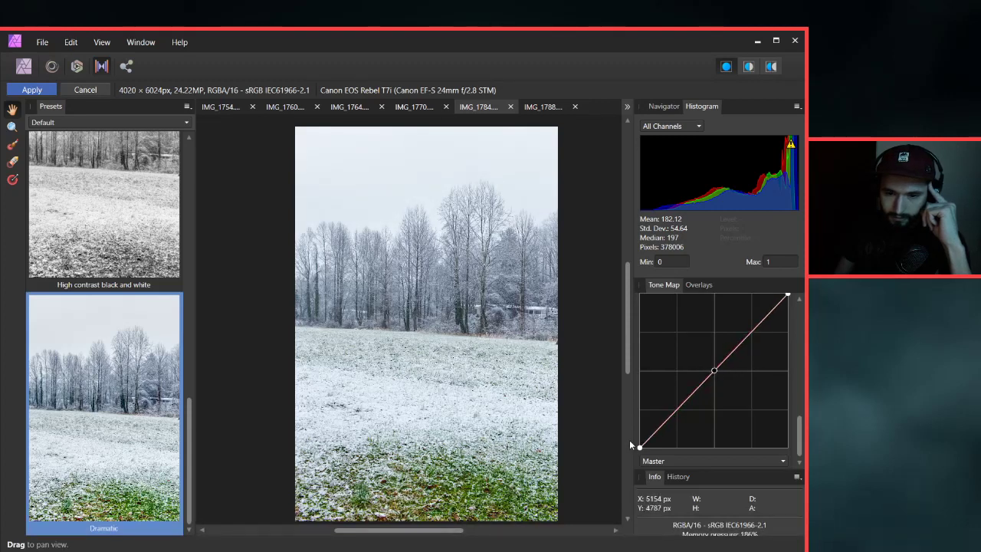
left_click_drag(638, 445, 653, 439)
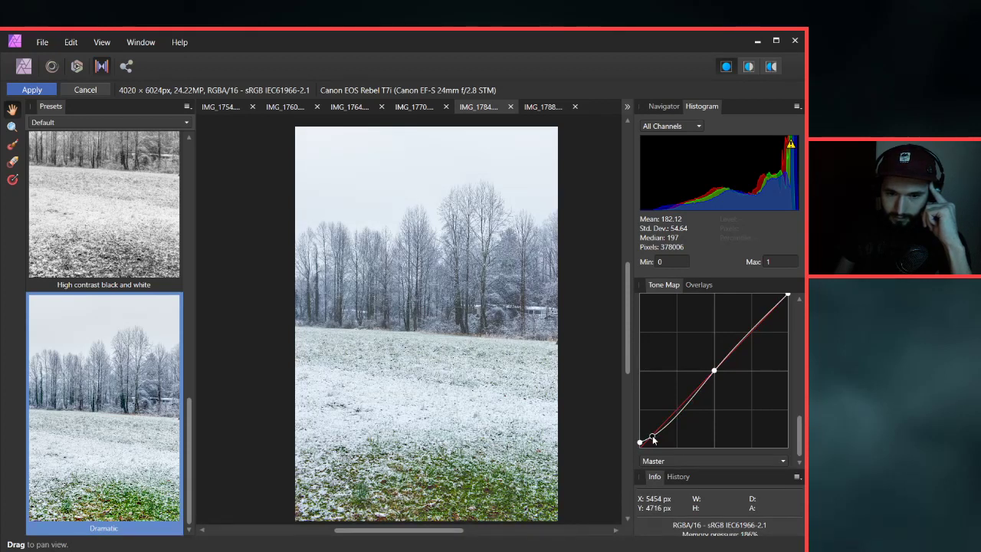
left_click_drag(653, 439, 652, 440)
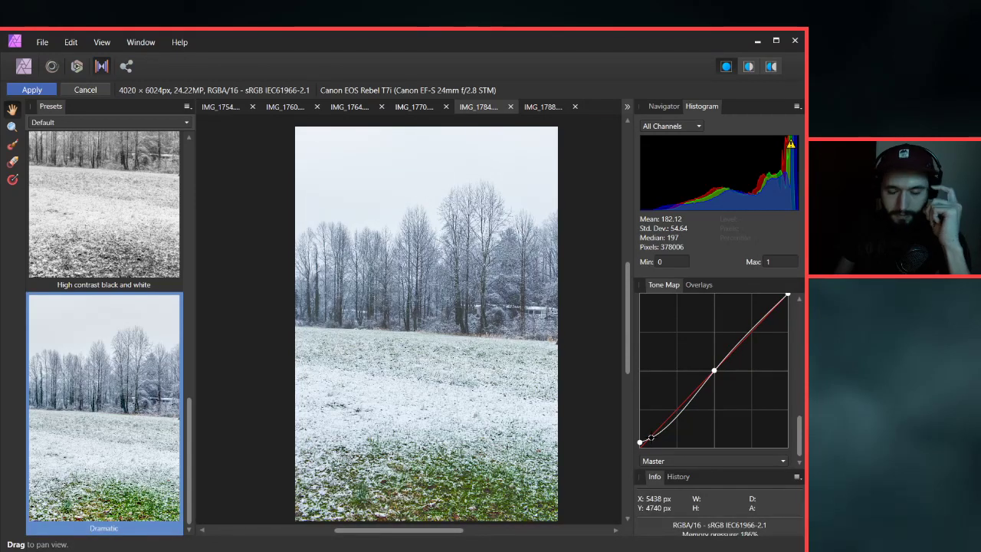
Turn the Curves adjustment off and on again to compare its effect on the photo.
scroll(789, 406, "up", 1)
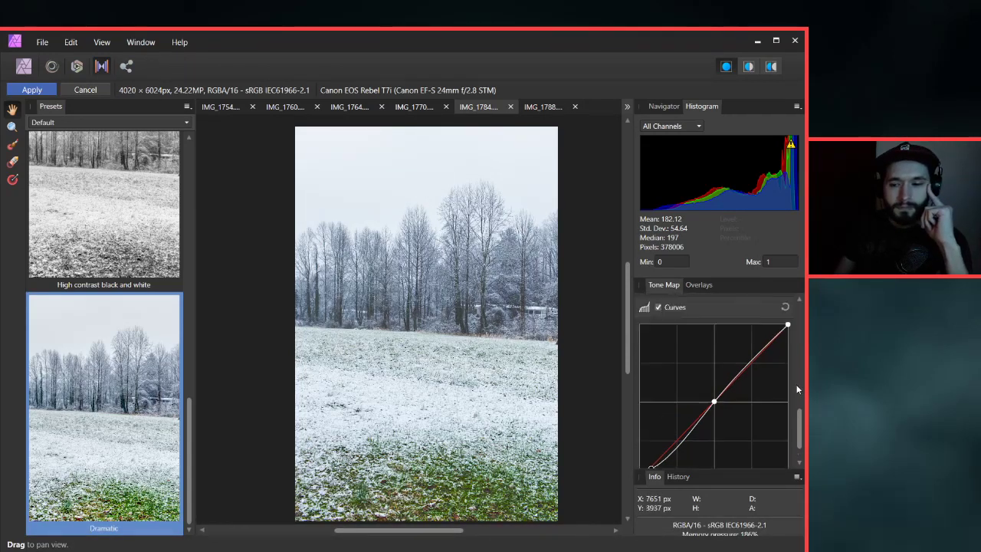
left_click(658, 307)
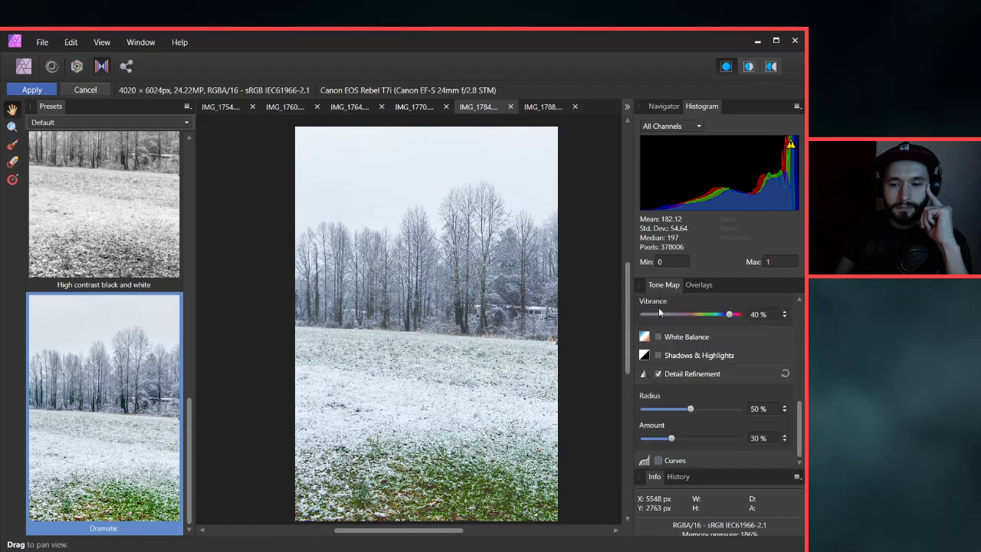
left_click(657, 460)
scroll(660, 460, "down", 4)
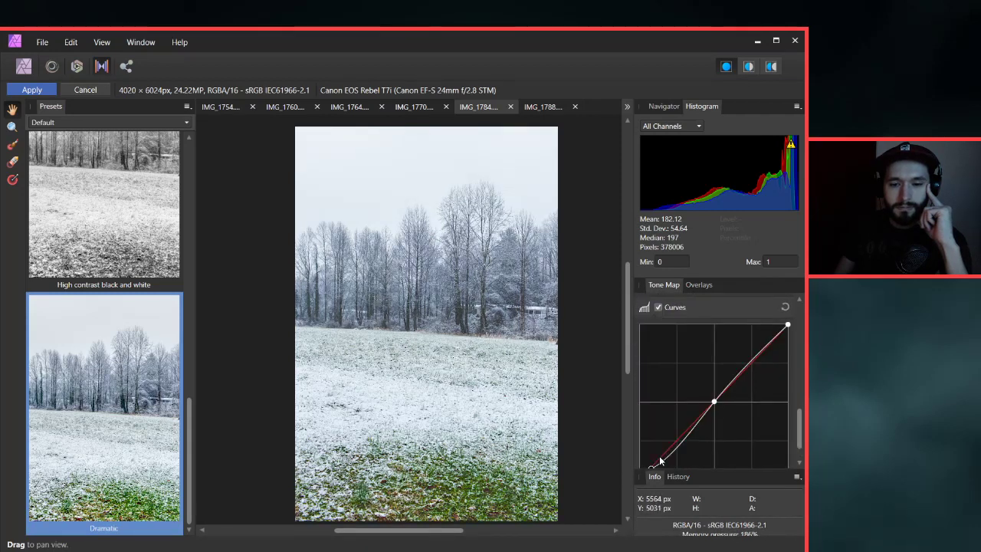
scroll(650, 457, "down", 1)
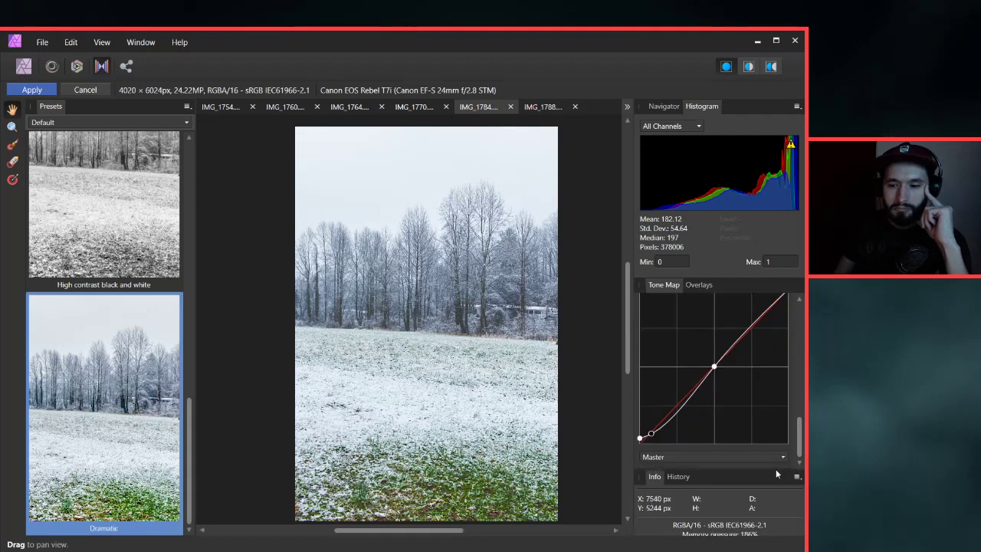
Readjust the black point of the master curve so it sits slightly above the bottom corner.
scroll(643, 450, "up", 1)
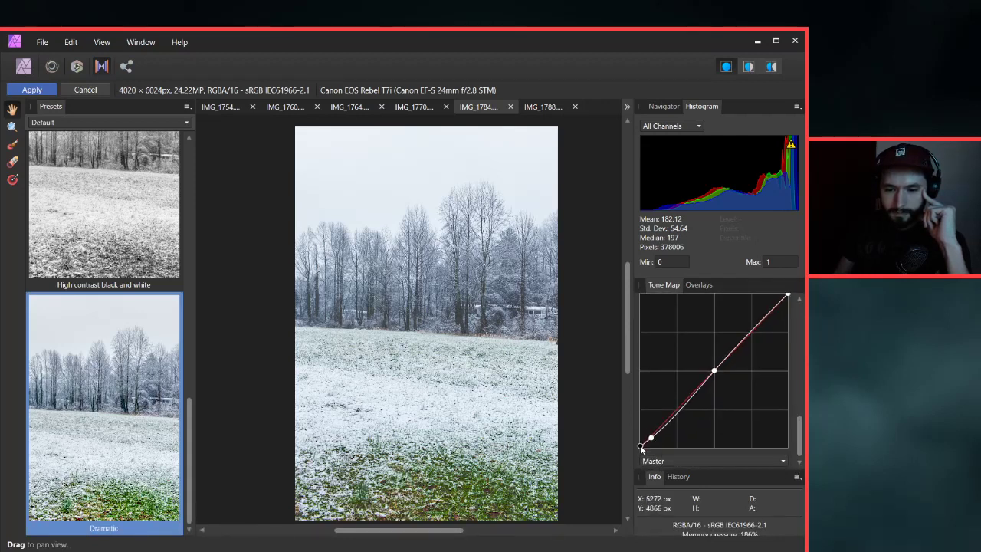
left_click_drag(641, 449, 640, 454)
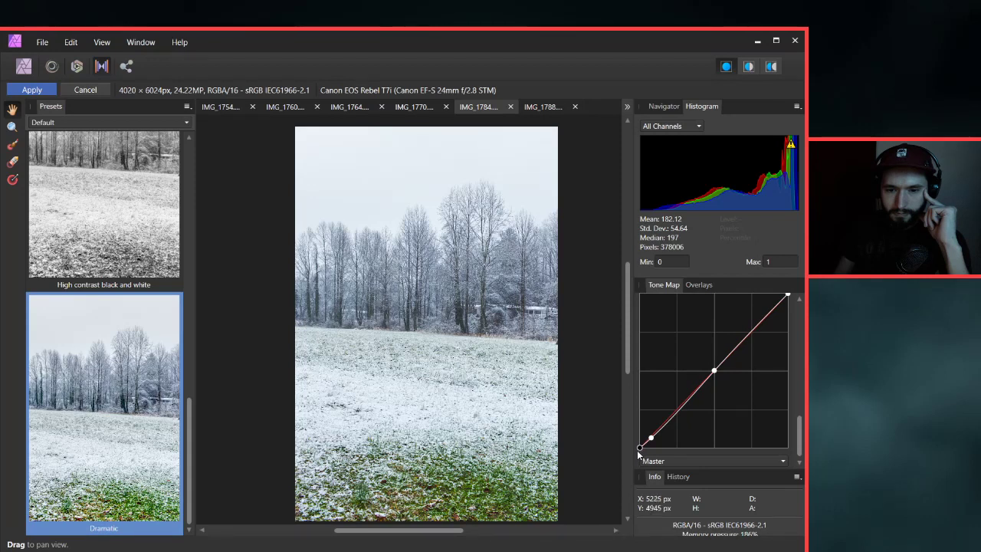
left_click_drag(636, 452, 635, 447)
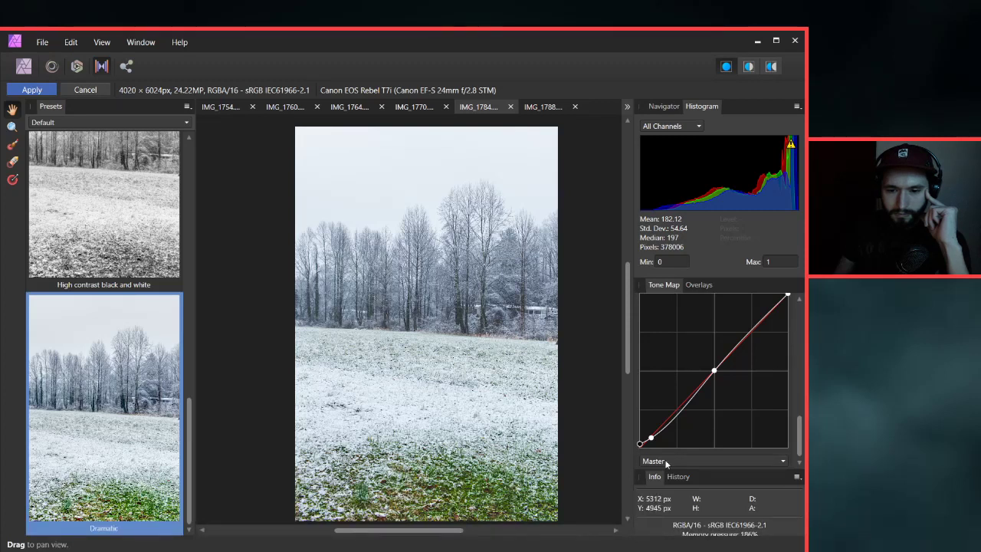
scroll(796, 336, "up", 1)
scroll(793, 334, "down", 1)
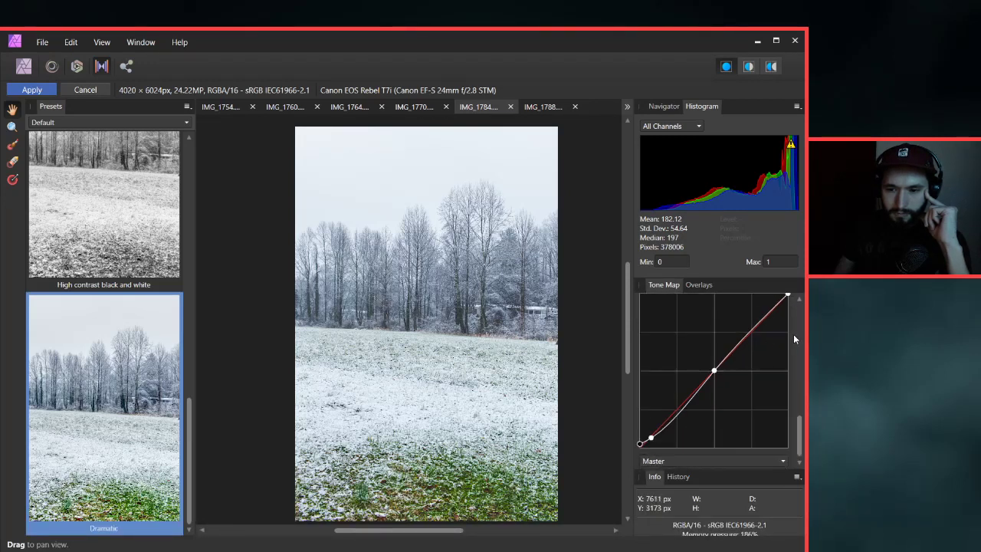
Add an anchor point in the curve's upper quarter, nudge the midpoint slightly toward the shadows, and apply the tone mapping.
left_click_drag(799, 427, 798, 418)
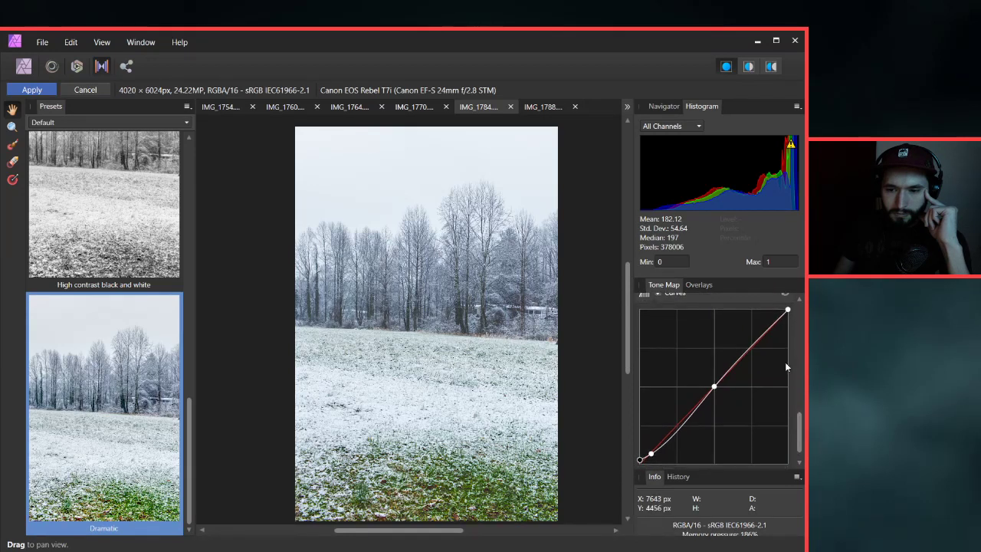
mouse_move(789, 312)
left_mouse_down()
mouse_move(796, 324)
mouse_move(795, 297)
left_mouse_up()
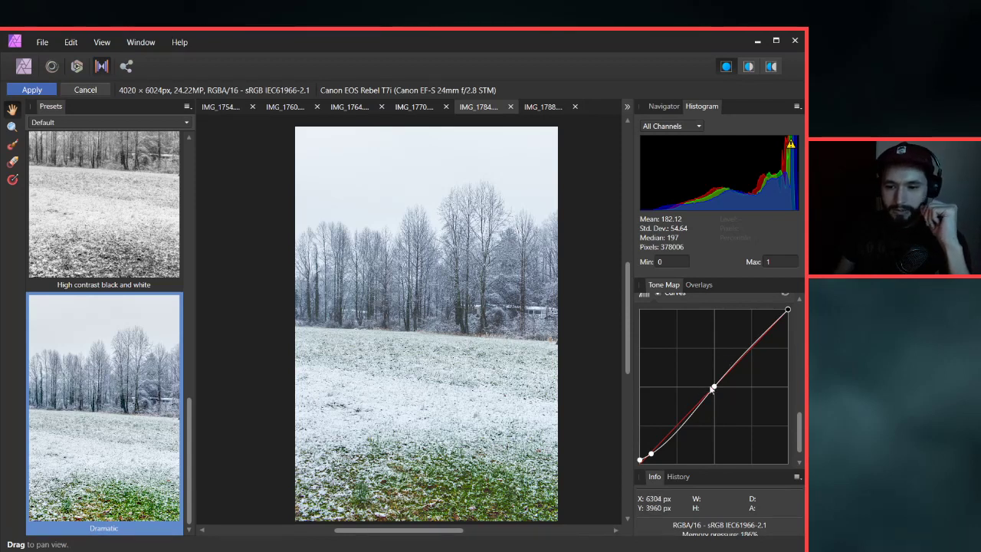
left_click(714, 386)
left_click(752, 348)
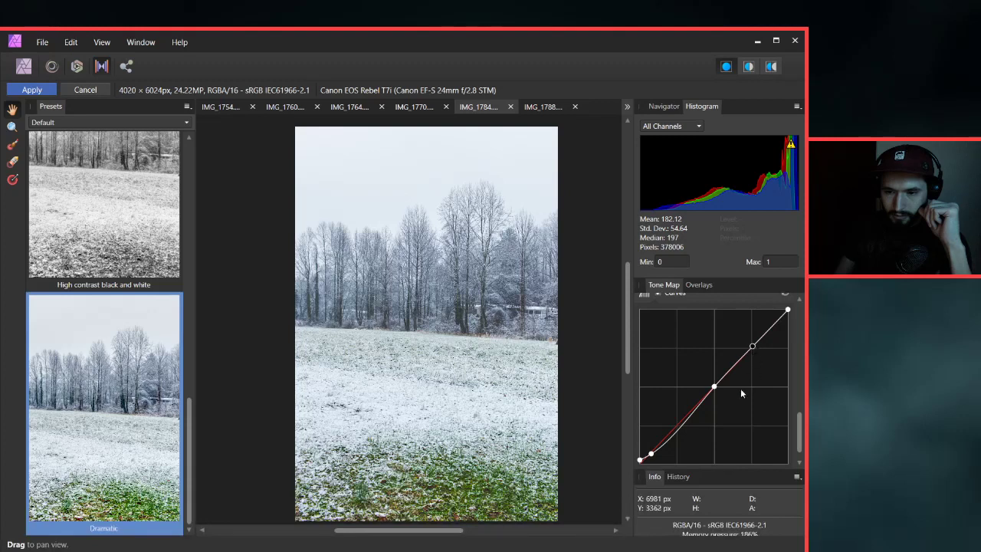
left_click_drag(714, 386, 712, 391)
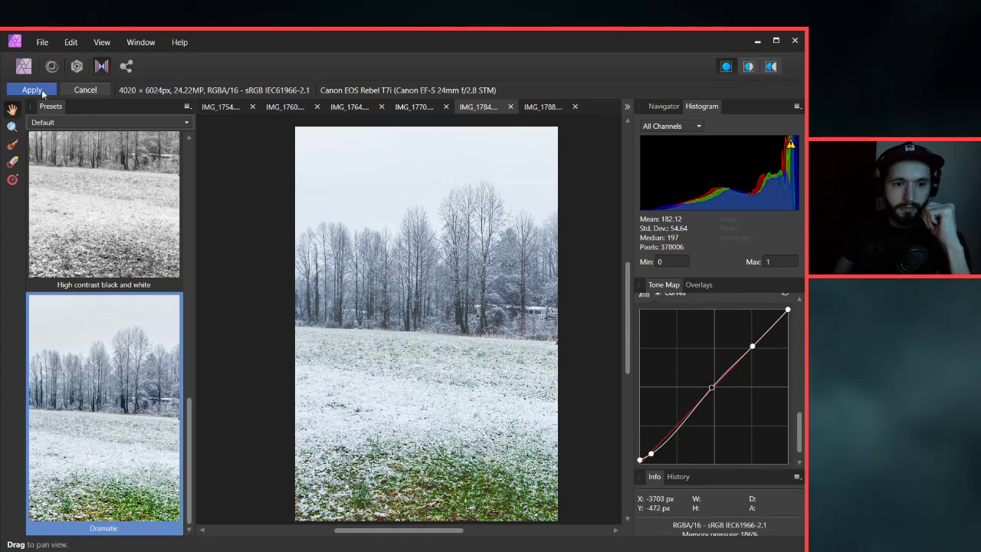
key("Return")
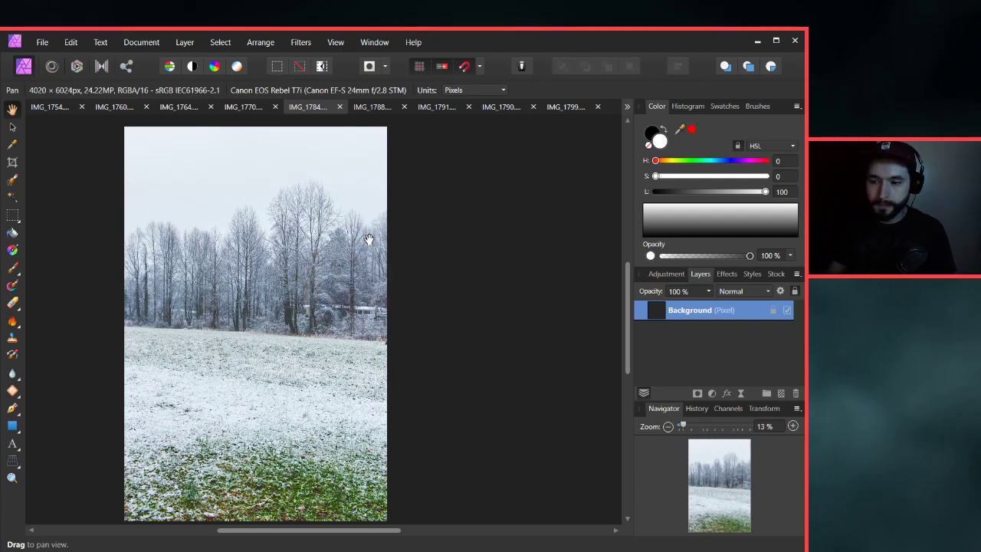
Export the tone-mapped photo as the JPG file IMG_1784 in the Fix folder.
left_click_drag(344, 302, 482, 303)
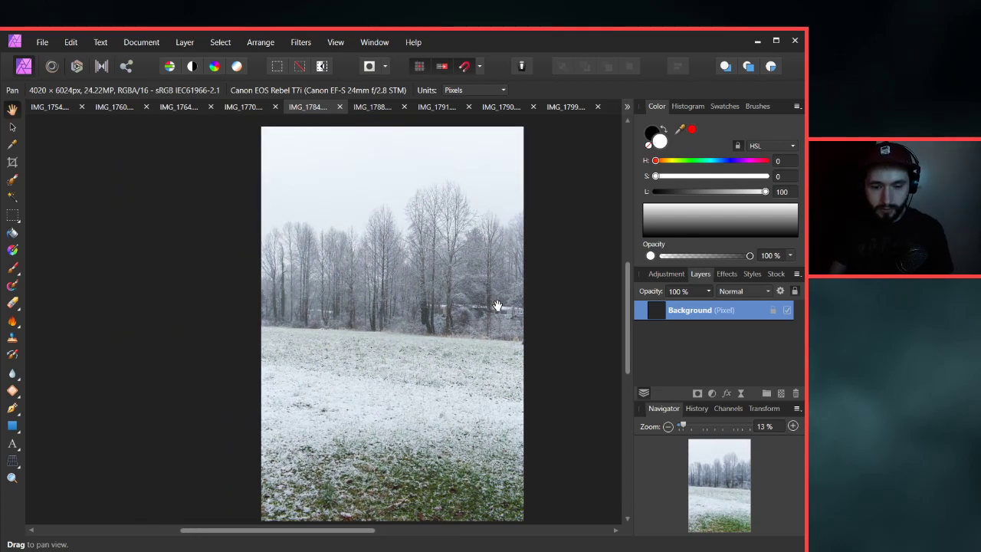
scroll(410, 299, "up", 3)
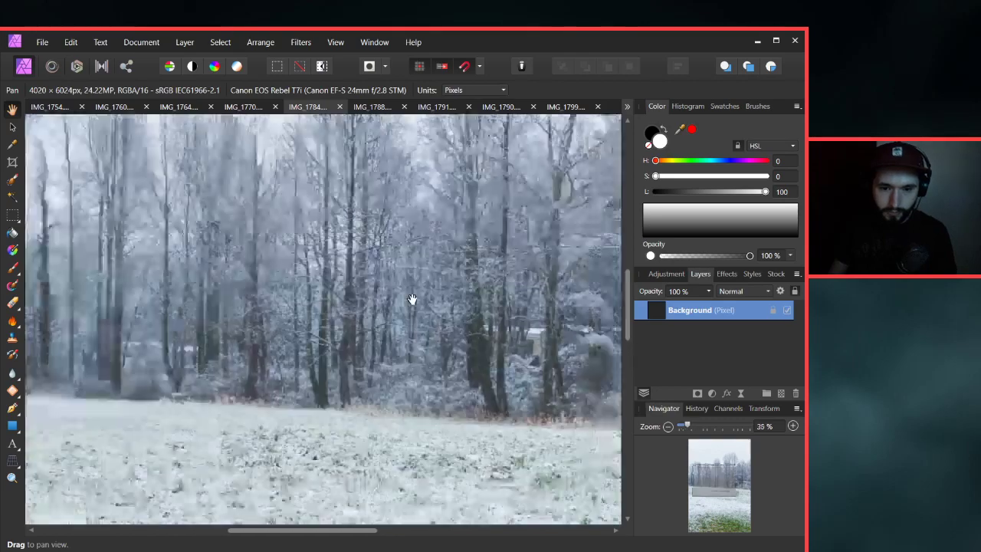
scroll(410, 299, "down", 3)
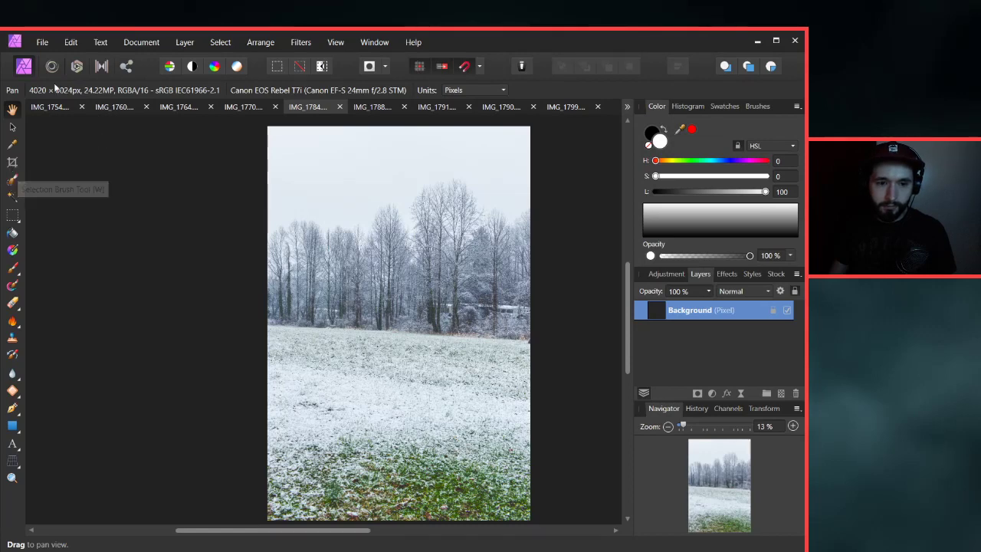
left_click(42, 42)
left_click(73, 318)
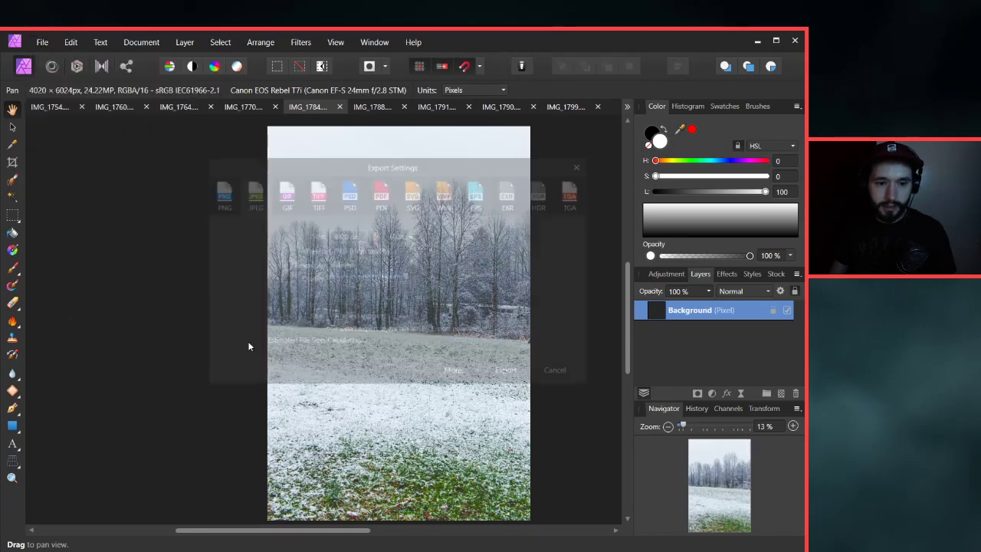
left_click(502, 377)
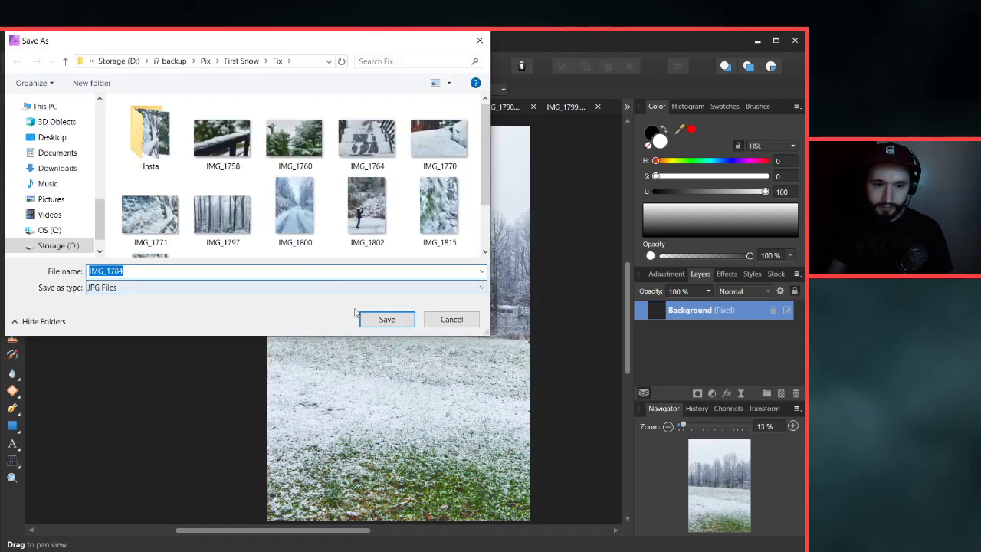
left_click(380, 318)
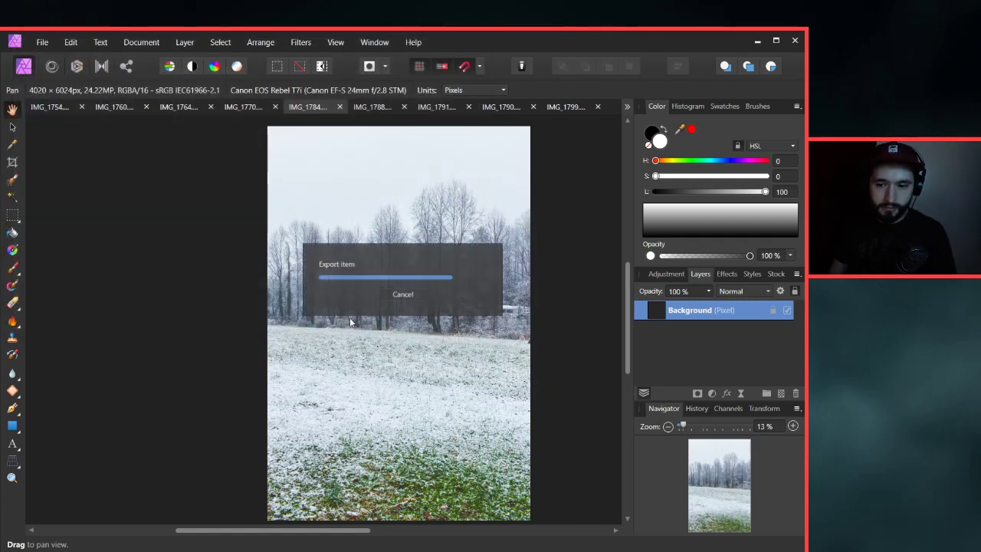
left_click(12, 162)
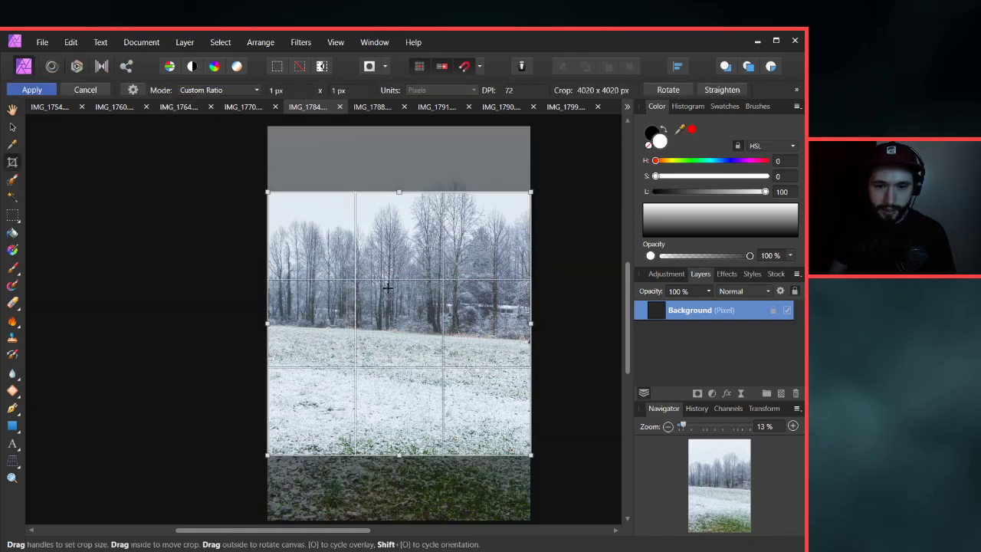
mouse_move(388, 288)
left_mouse_down()
mouse_move(399, 284)
mouse_move(396, 267)
mouse_move(398, 285)
left_mouse_up()
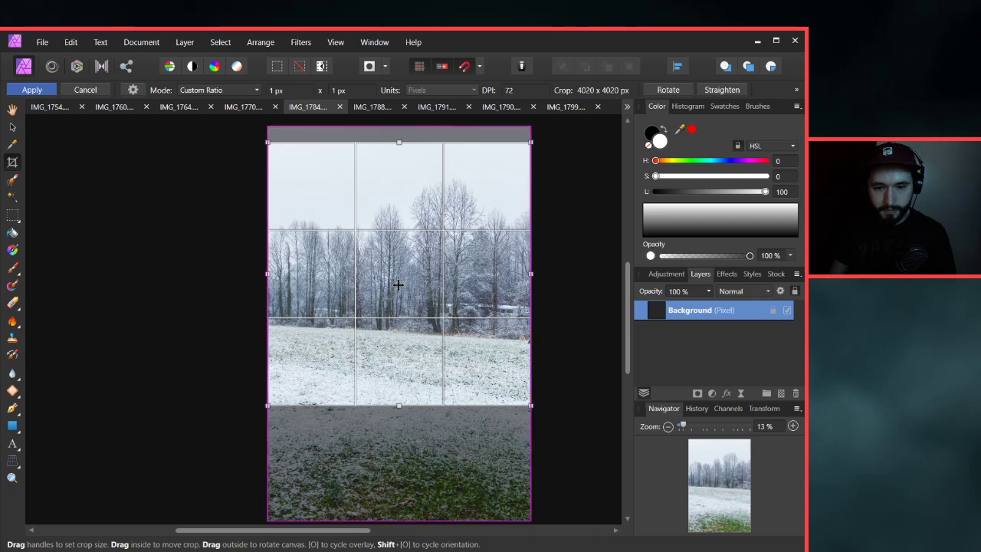
key("Return")
key("h")
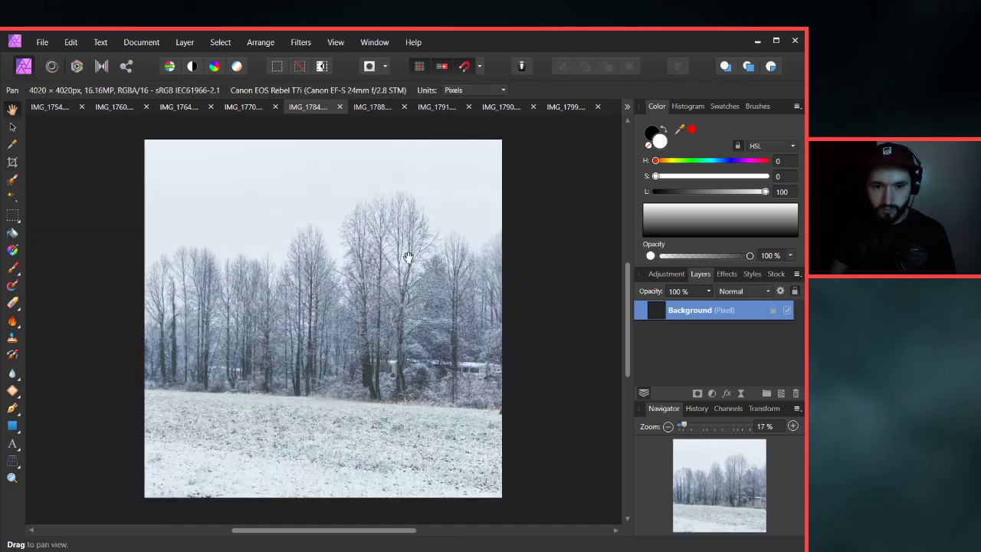
key("ctrl+z")
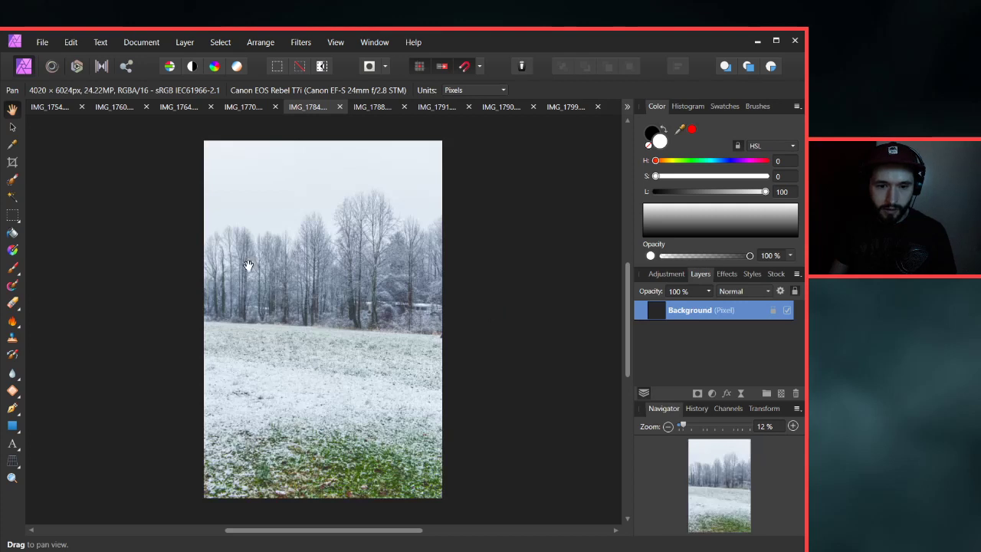
Frame the trees with a square crop of about 3361 × 3361 px and rotate the photo to level the field's horizon.
left_click(12, 161)
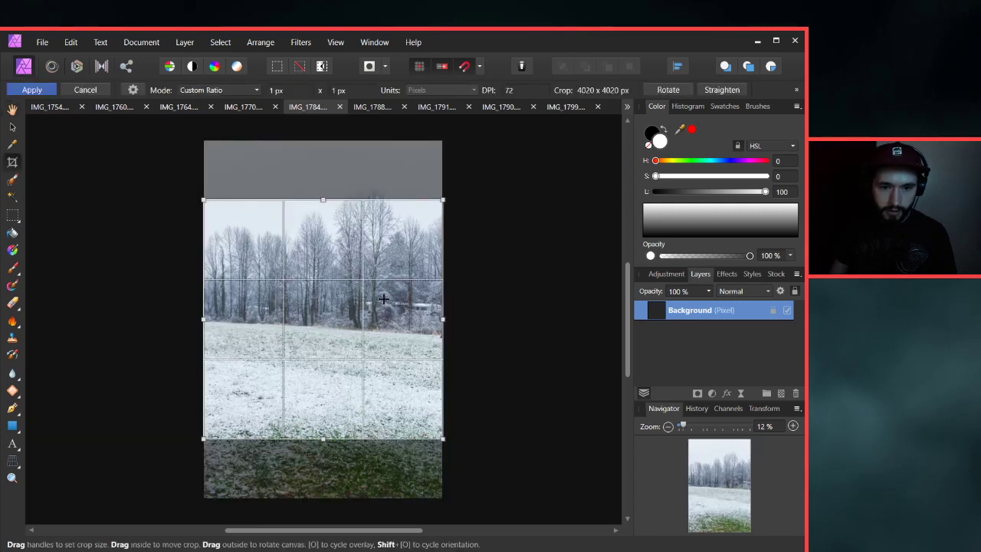
left_click_drag(383, 296, 387, 260)
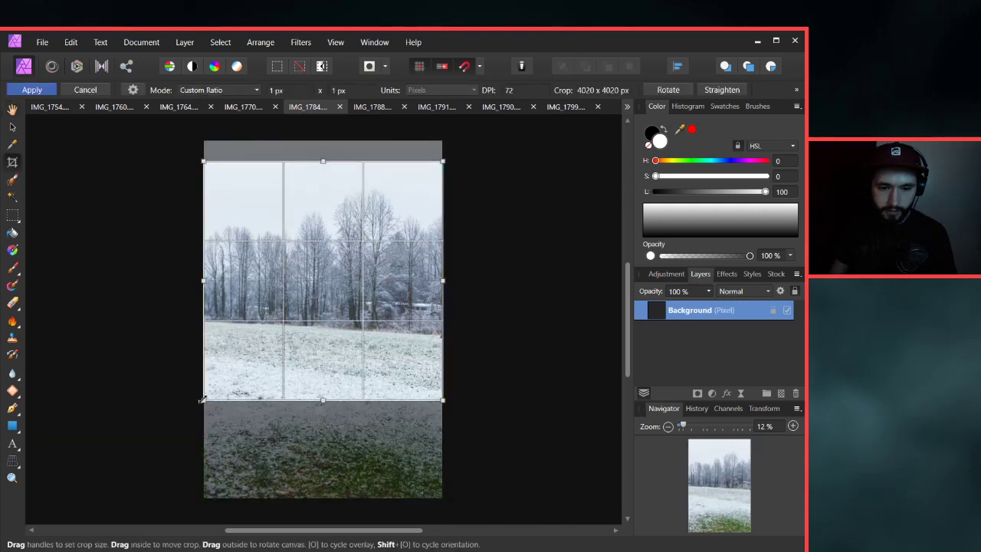
left_click_drag(202, 399, 245, 372)
left_click_drag(380, 266, 364, 280)
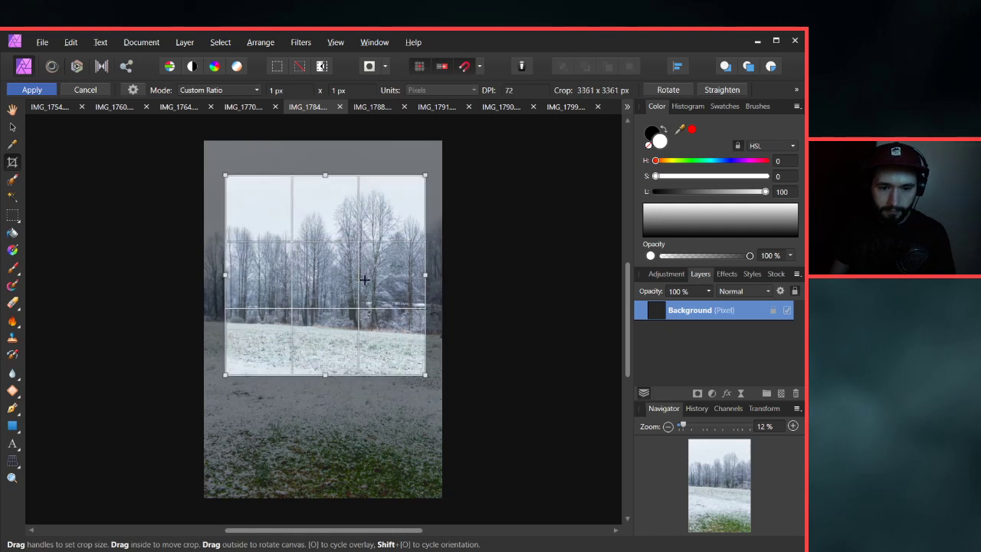
left_click_drag(339, 163, 333, 164)
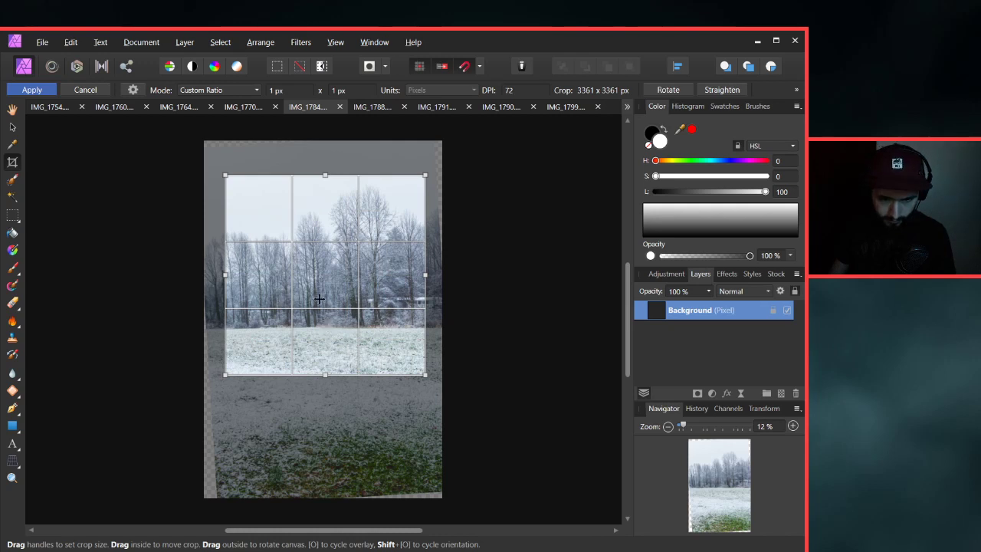
Enlarge the square crop to about 3738 × 3738 px and reposition it over the sky, trees and upper field.
mouse_move(319, 299)
left_mouse_down()
mouse_move(322, 317)
mouse_move(329, 294)
left_mouse_up()
left_click_drag(235, 374, 213, 396)
left_click_drag(299, 334, 292, 318)
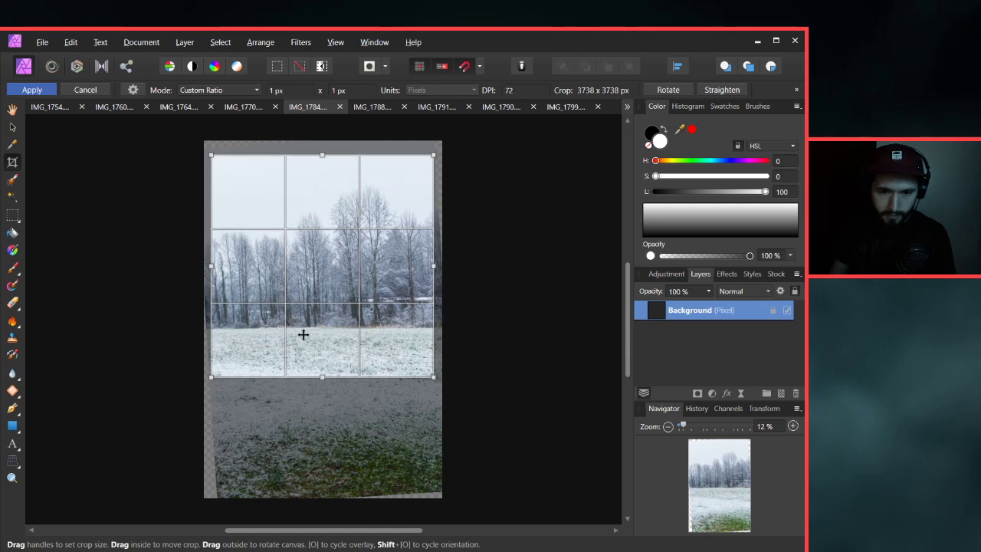
left_click_drag(307, 315, 307, 317)
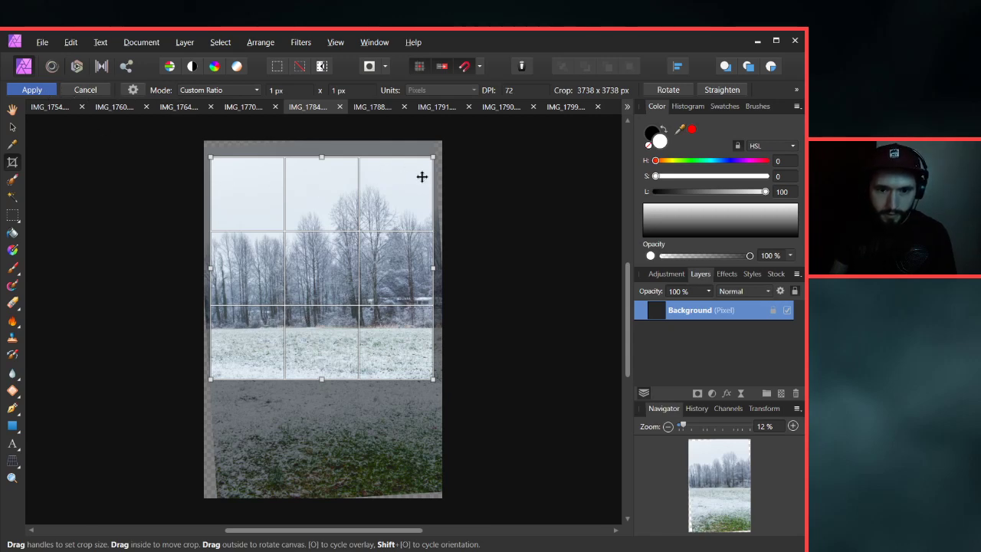
Check the crop's corners against the transparent edges left by the rotation and apply the crop.
scroll(421, 175, "up", 5)
key("space")
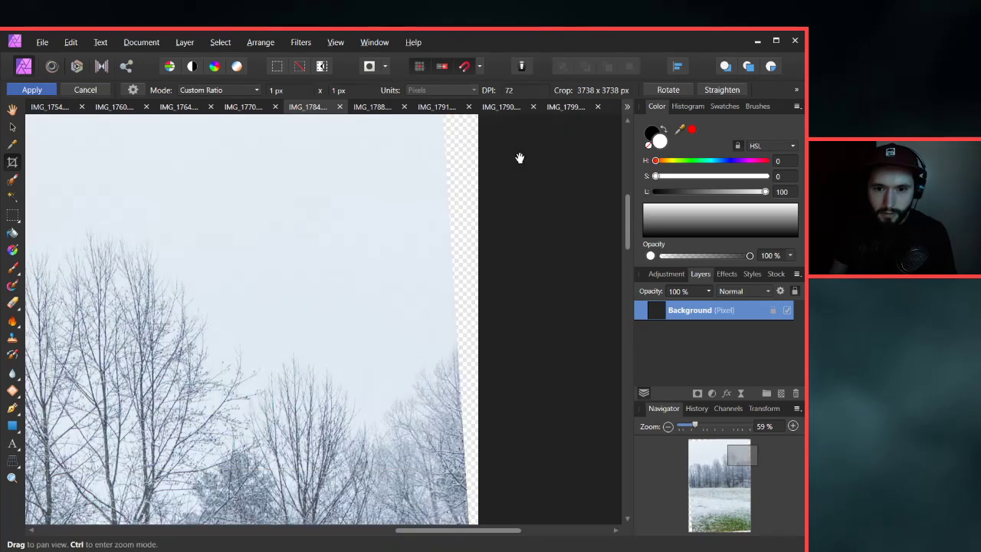
left_click_drag(519, 158, 420, 217)
scroll(420, 217, "down", 2)
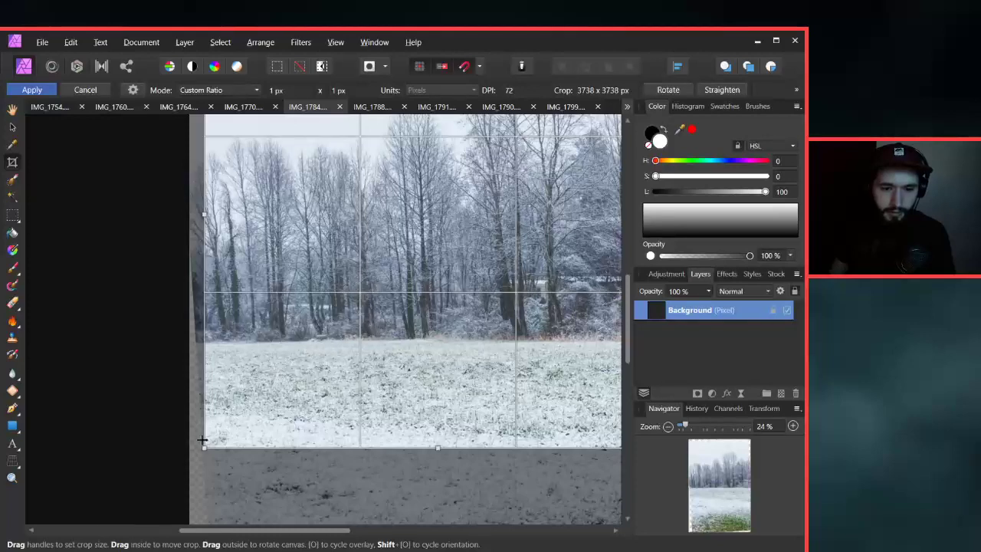
scroll(199, 459, "up", 1)
scroll(219, 466, "down", 5)
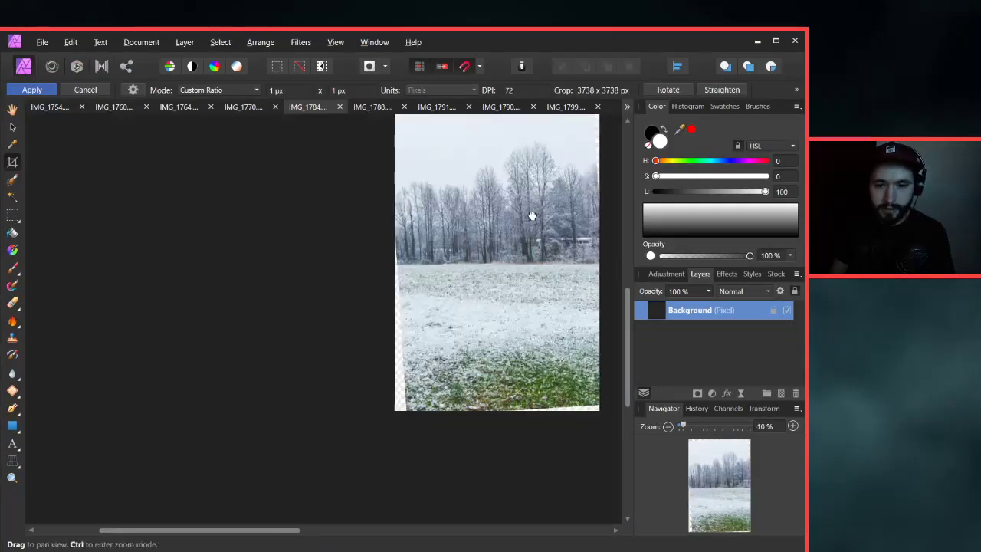
left_click_drag(532, 215, 489, 289)
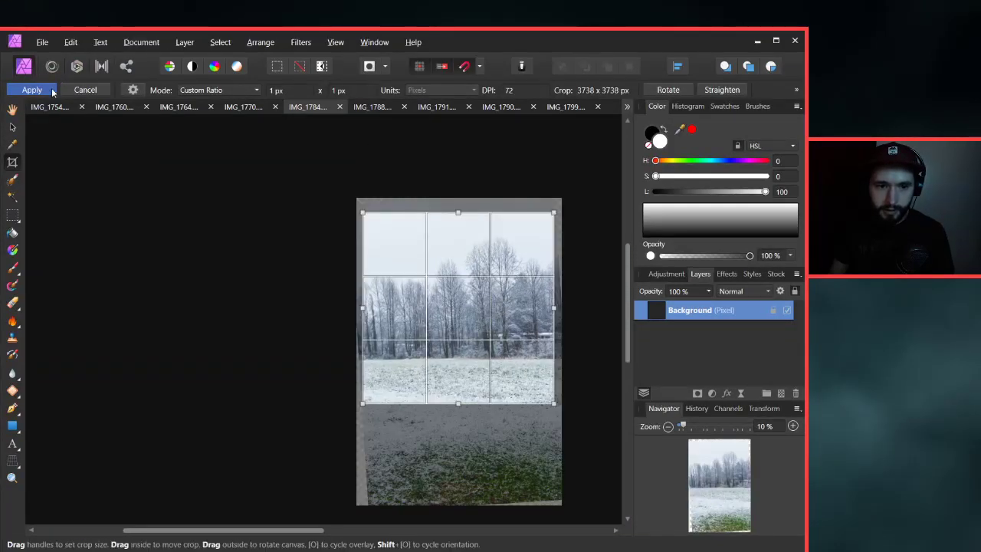
key("Return")
scroll(429, 268, "down", 3)
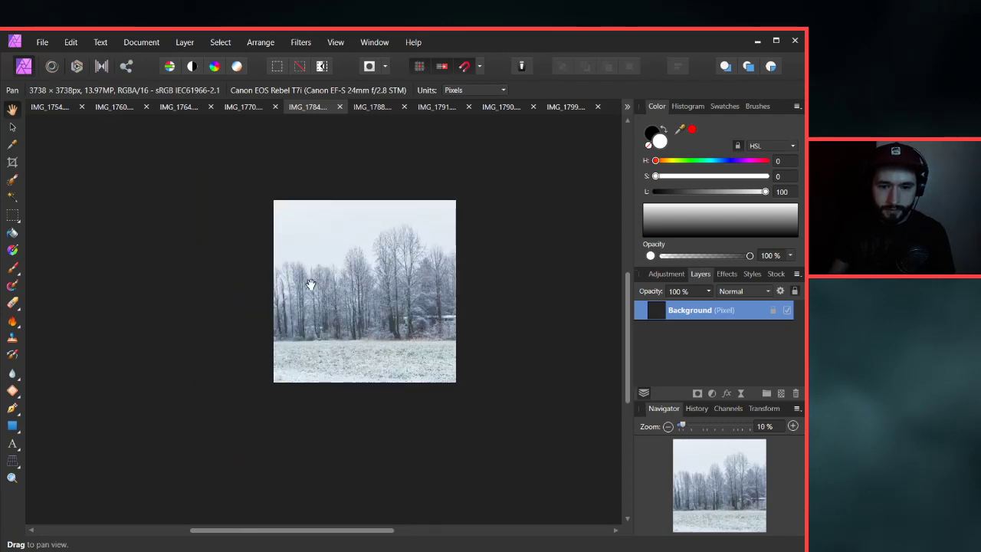
scroll(310, 284, "up", 3)
left_click_drag(479, 280, 441, 288)
scroll(444, 290, "down", 1)
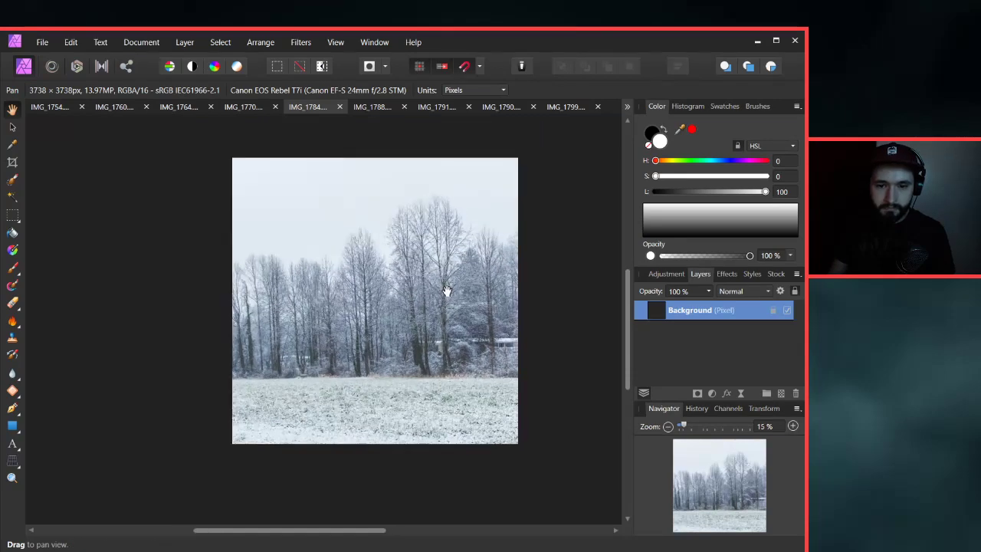
Export the cropped photo as the JPG file IMG_1784 in the Insta folder inside Fix, at high quality 85.
left_click(39, 43)
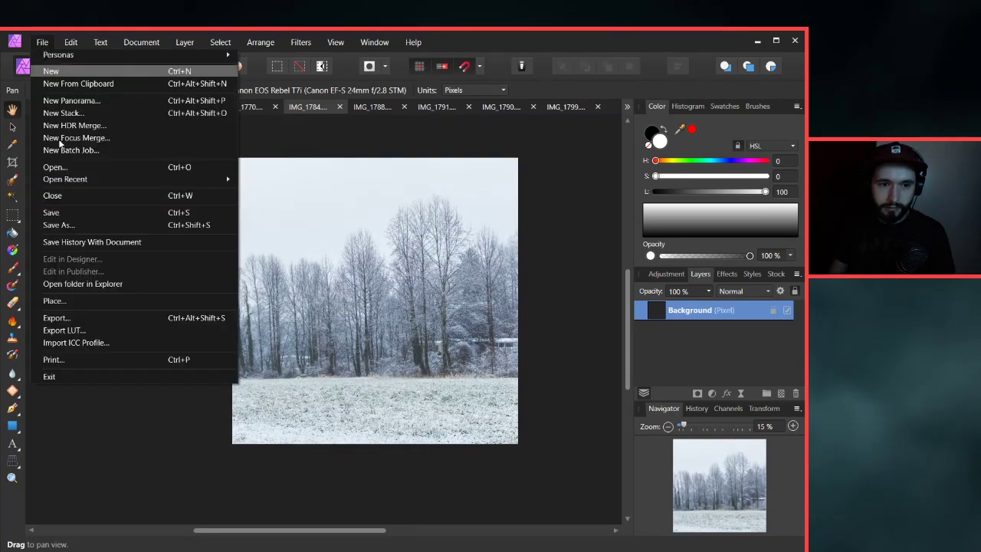
left_click(70, 317)
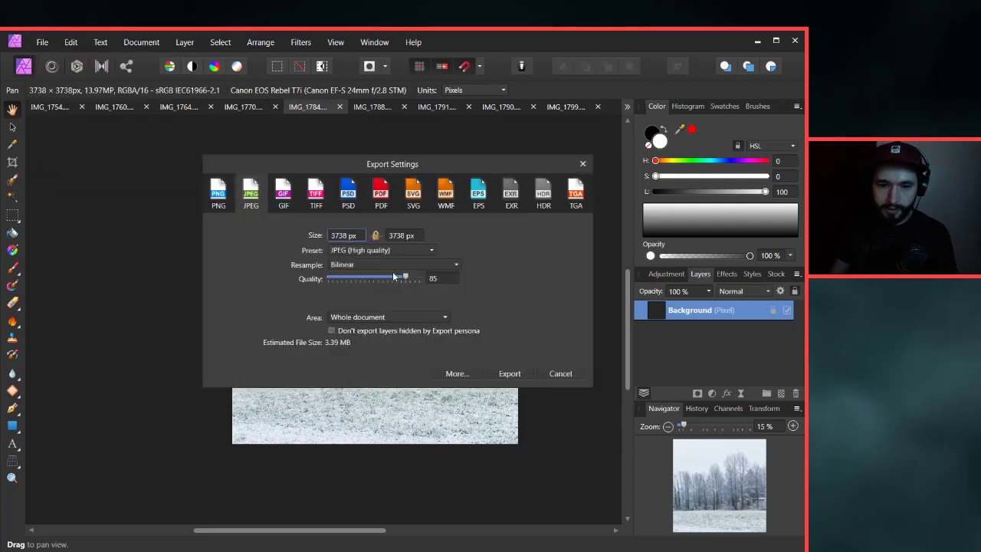
left_click(508, 373)
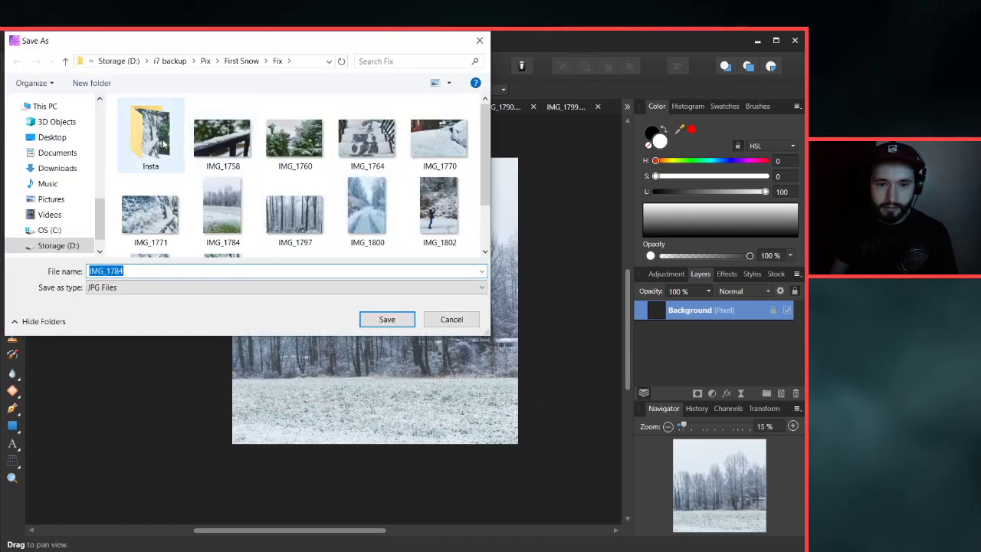
double_click(150, 129)
left_click(387, 319)
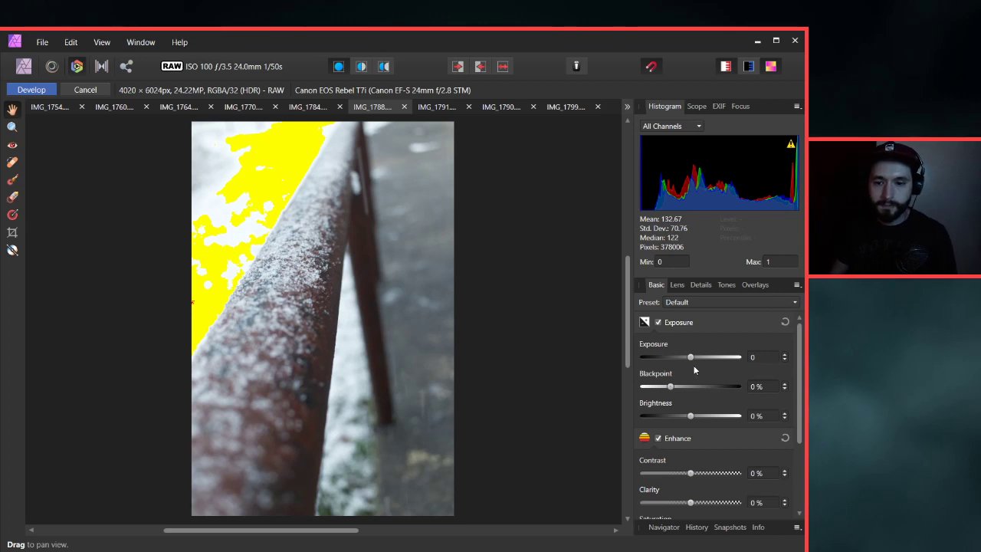
Lower the exposure of the snowy railing photo IMG_1788 to -0.25.
left_click_drag(691, 357, 688, 360)
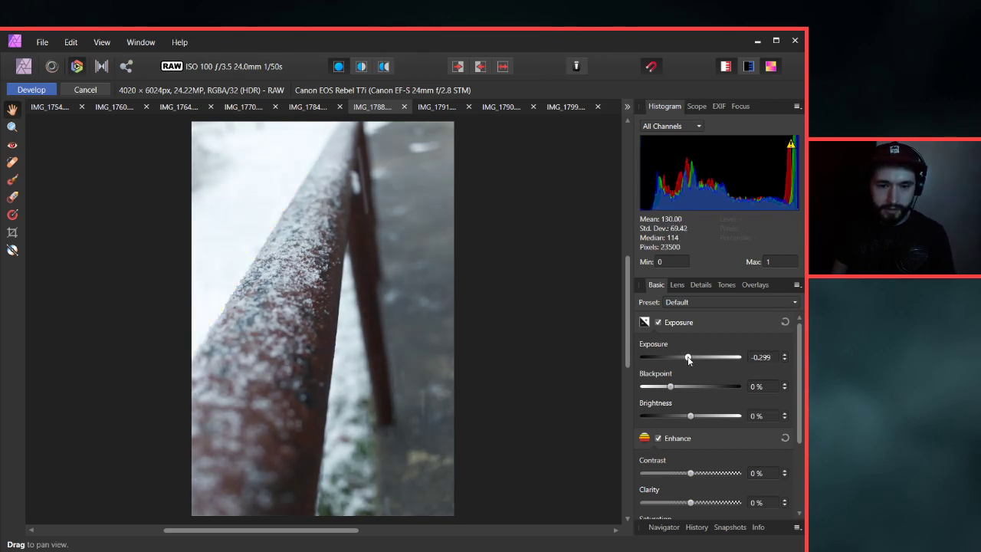
left_click(768, 358)
type("-")
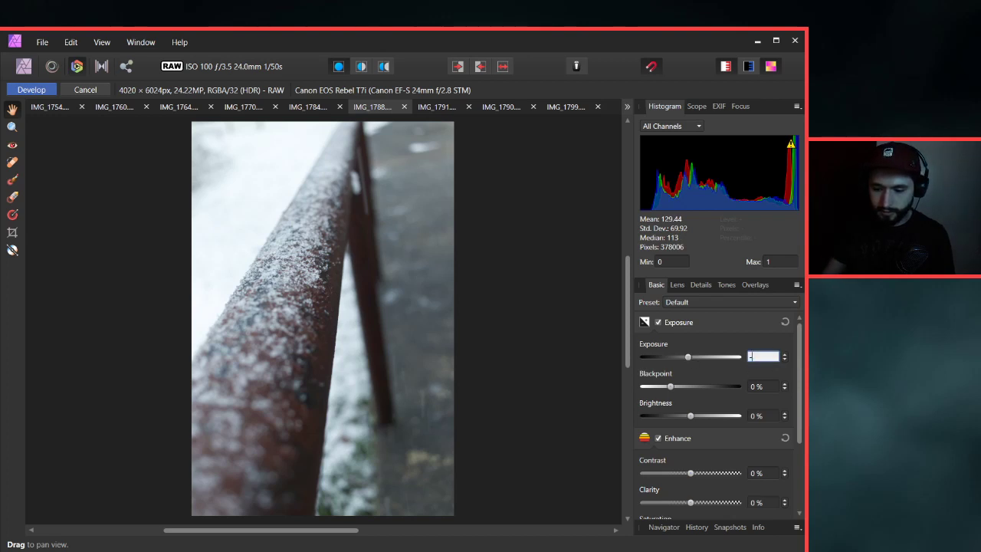
type("0.25")
key("Return")
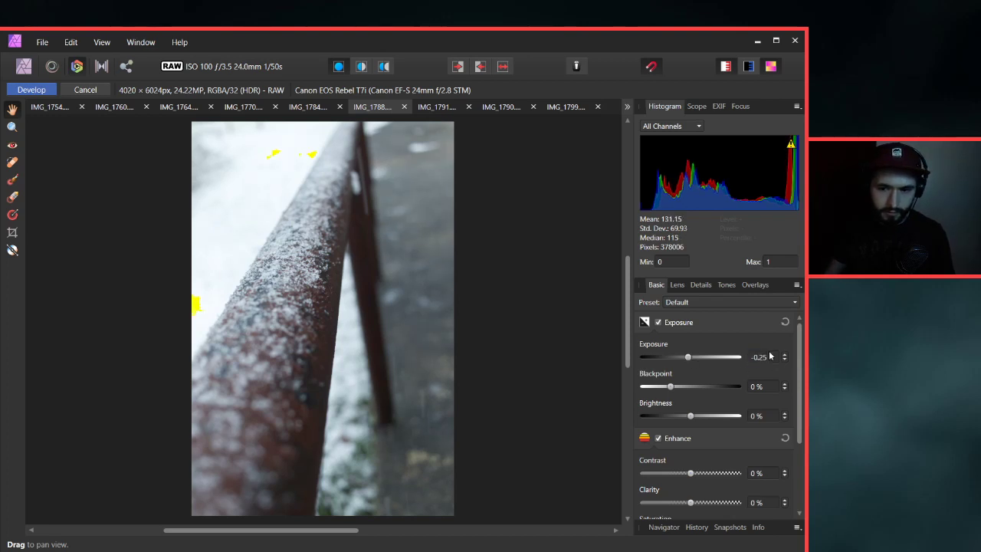
Fine-tune the railing photo's exposure to -0.29 to remove the last clipped highlights, and develop the RAW image.
left_click(770, 356)
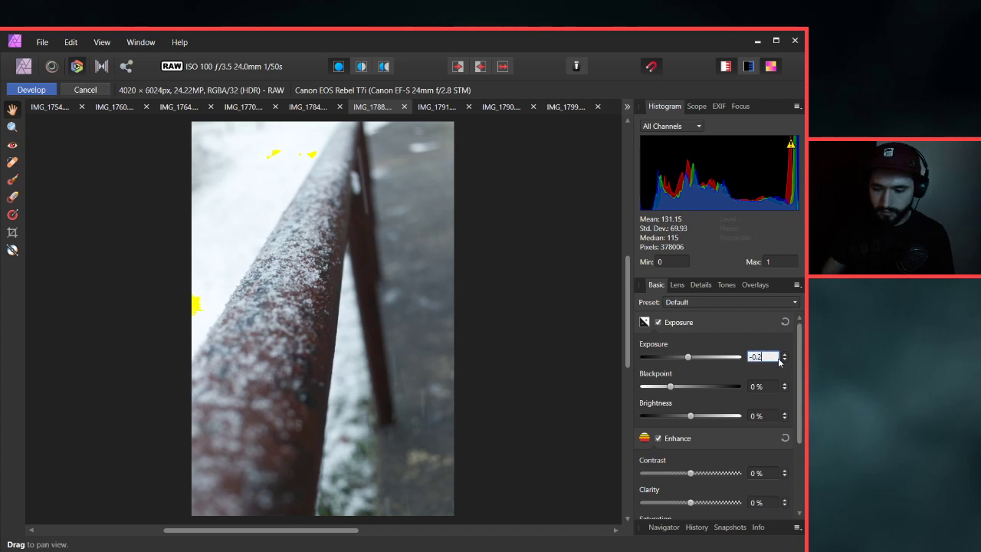
left_click(779, 359)
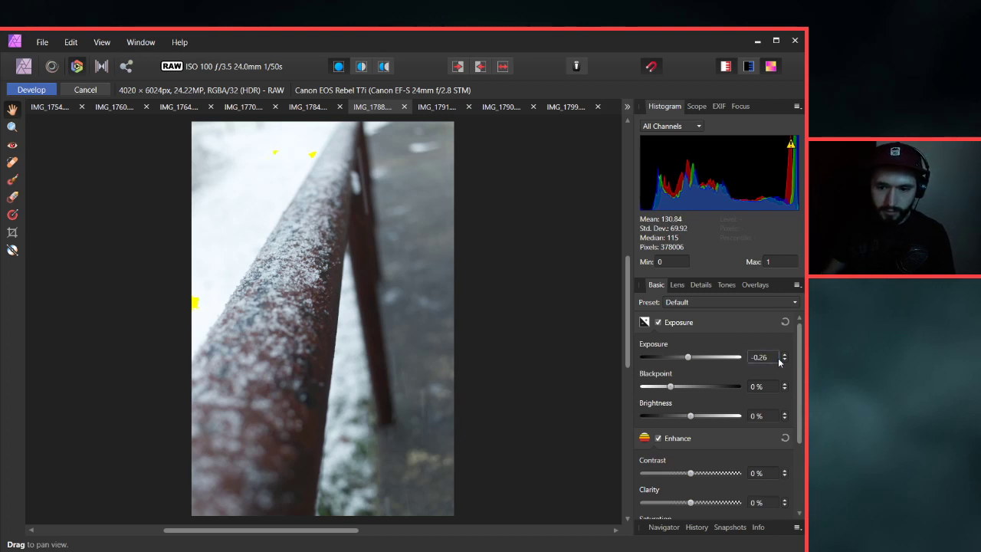
left_click(776, 356)
left_click(780, 359)
left_click(780, 360)
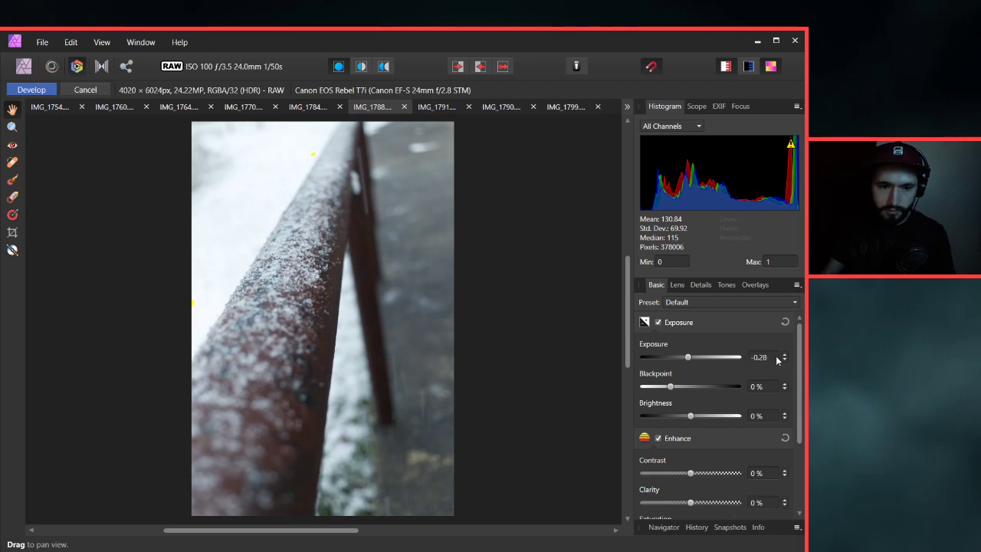
left_click(774, 356)
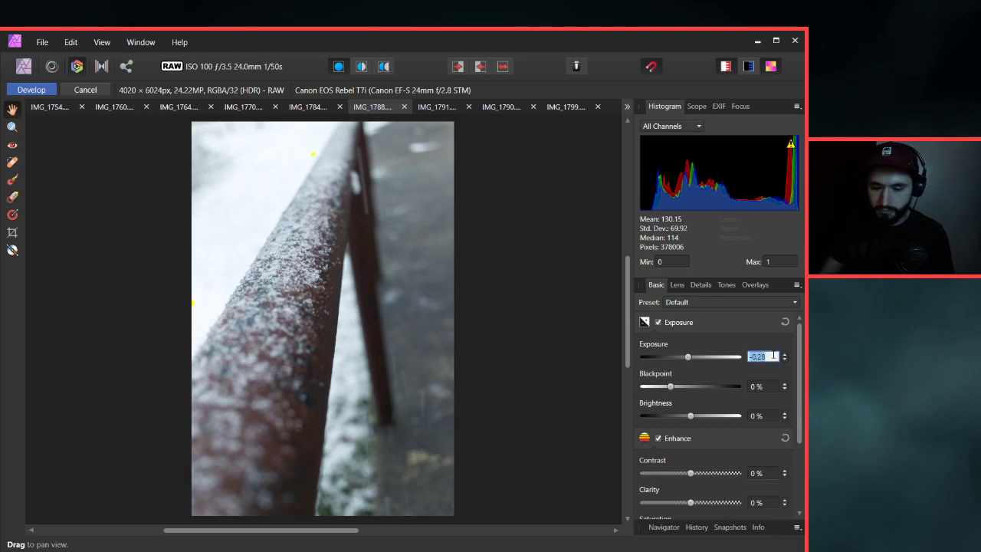
type("0")
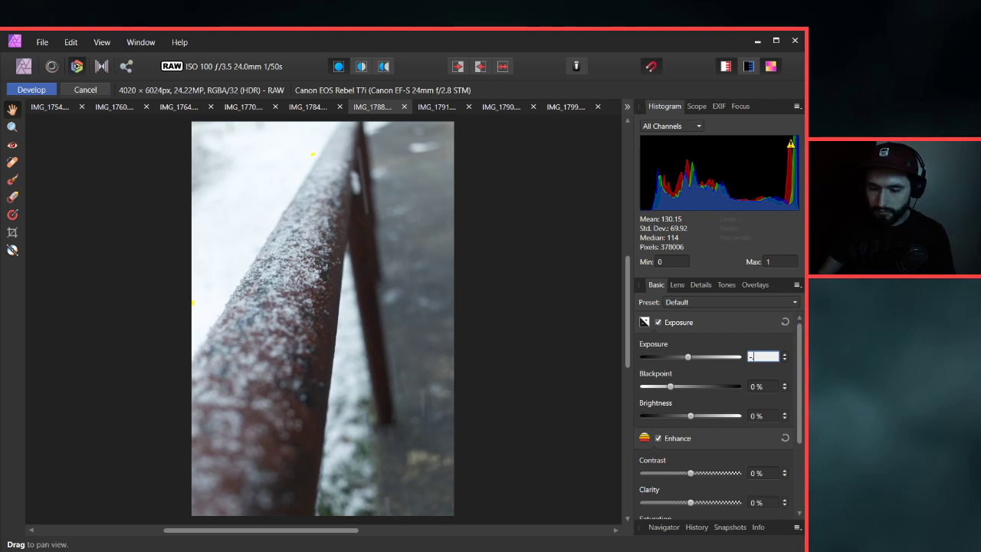
key("Return")
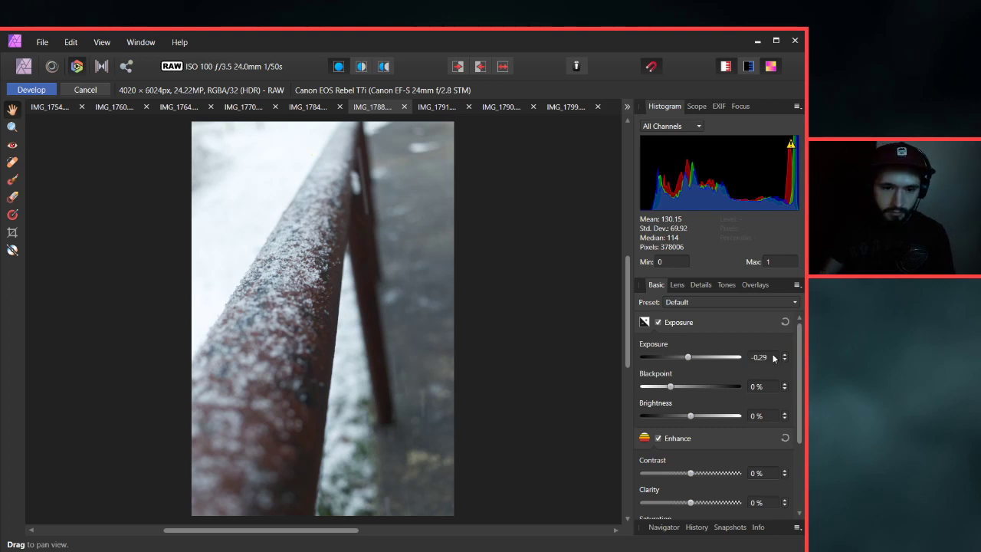
left_click(32, 90)
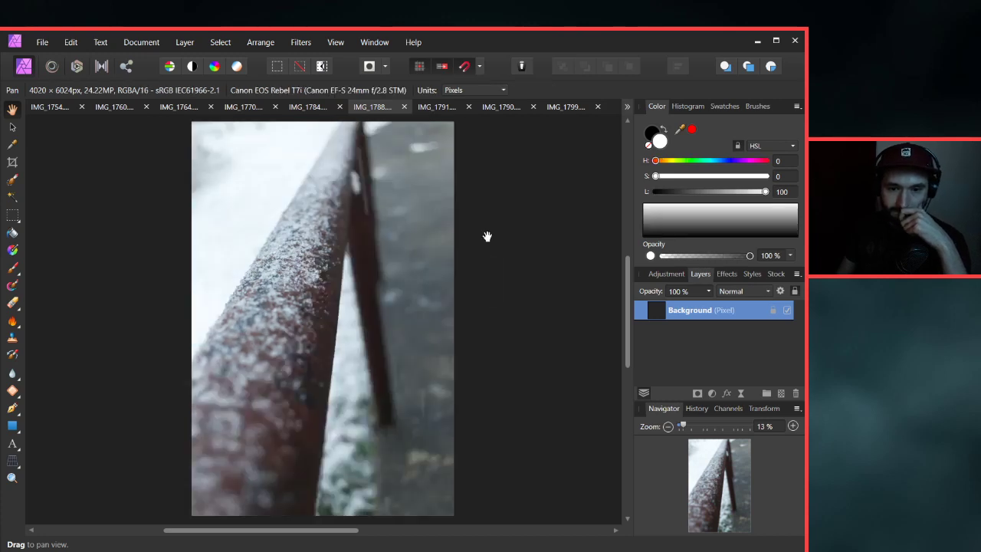
Start tone mapping the railing photo and choose the Dramatic preset.
left_click(100, 67)
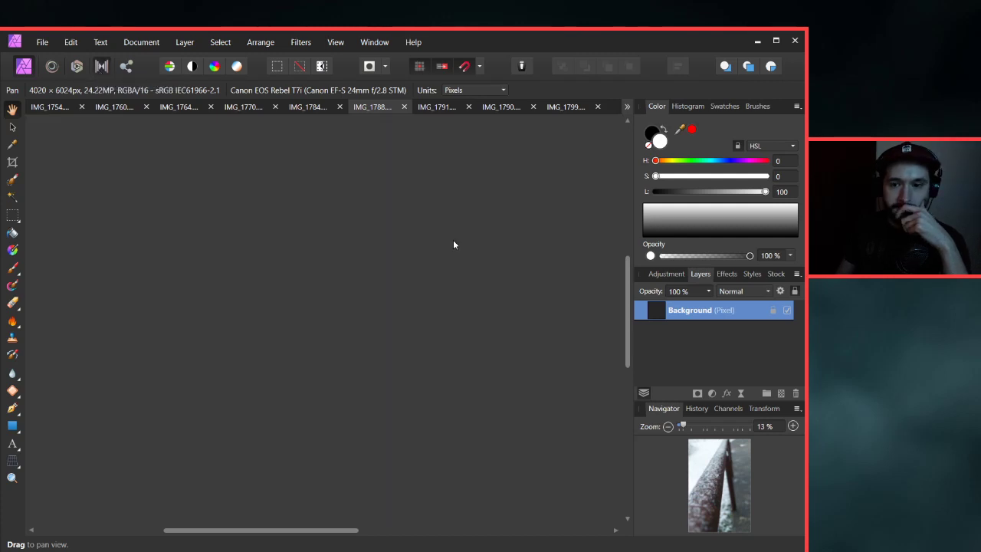
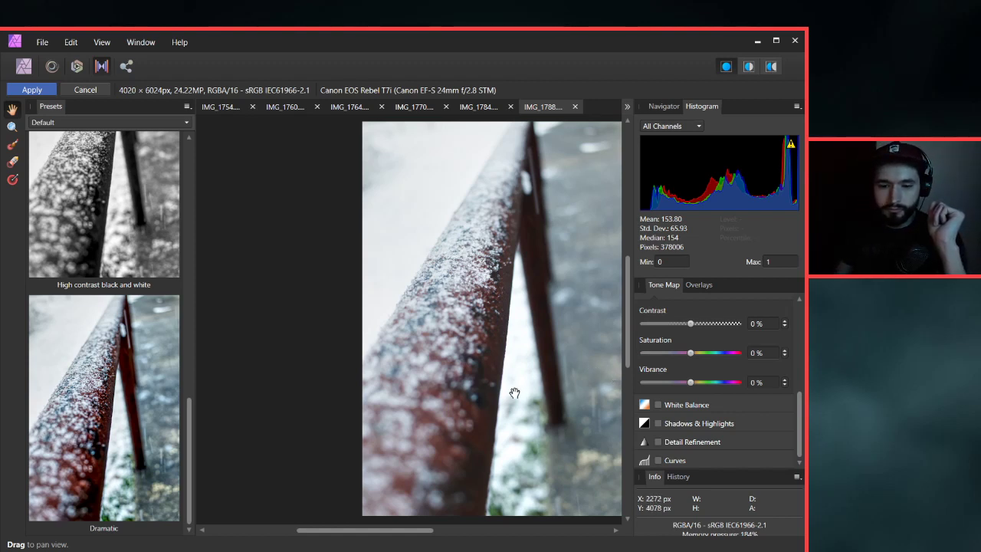
left_click_drag(514, 394, 442, 337)
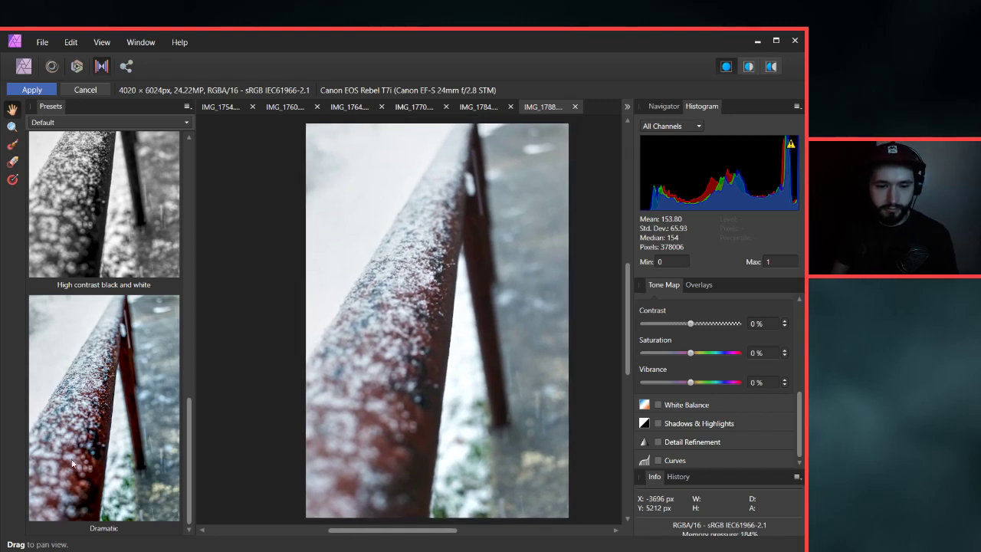
left_click(106, 446)
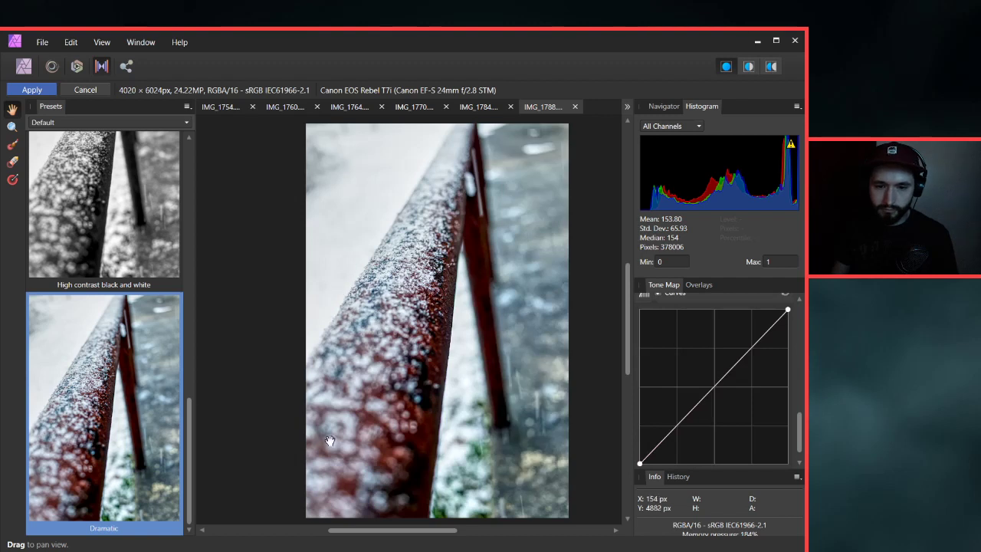
scroll(791, 338, "up", 5)
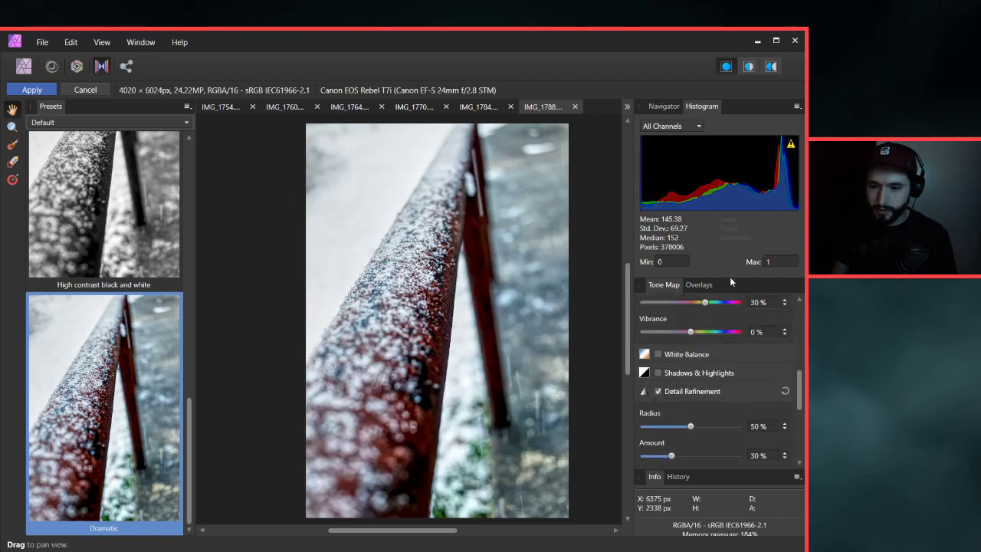
Set the railing photo's tone compression to 80% and reduce its local contrast to 0%.
left_click_drag(800, 380, 795, 349)
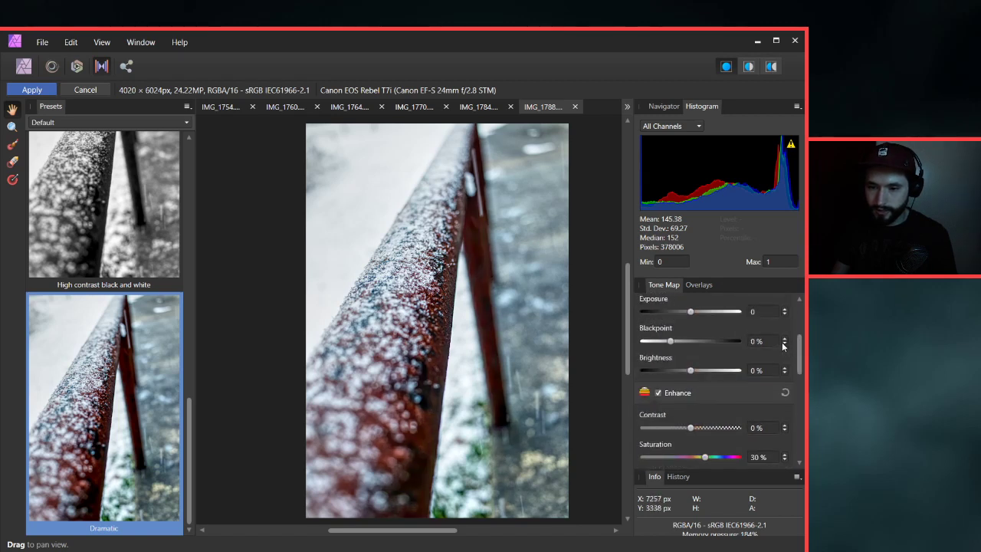
scroll(789, 345, "up", 3)
left_click_drag(737, 351, 669, 352)
left_click_drag(689, 385, 628, 389)
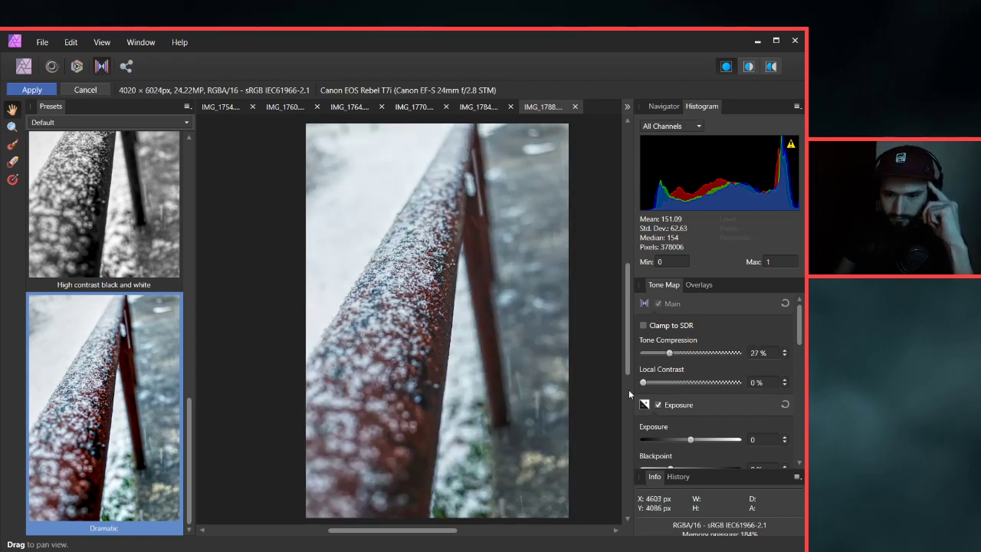
left_click_drag(671, 351, 717, 352)
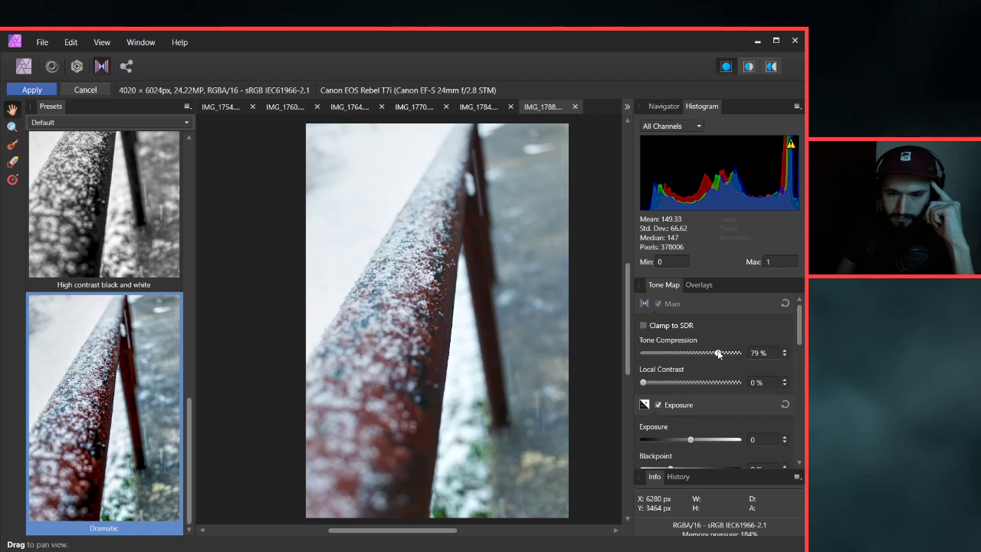
left_click(785, 351)
Raise the local contrast of the tone-mapped railing photo to 18%.
left_click_drag(644, 382, 666, 382)
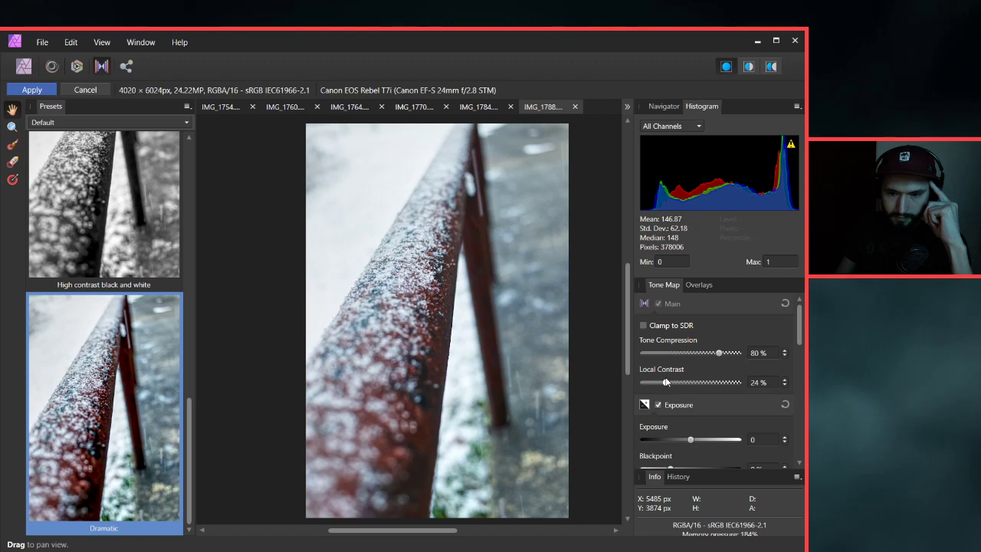
left_click(784, 385)
left_click(784, 385)
left_click(784, 385)
left_click(784, 385)
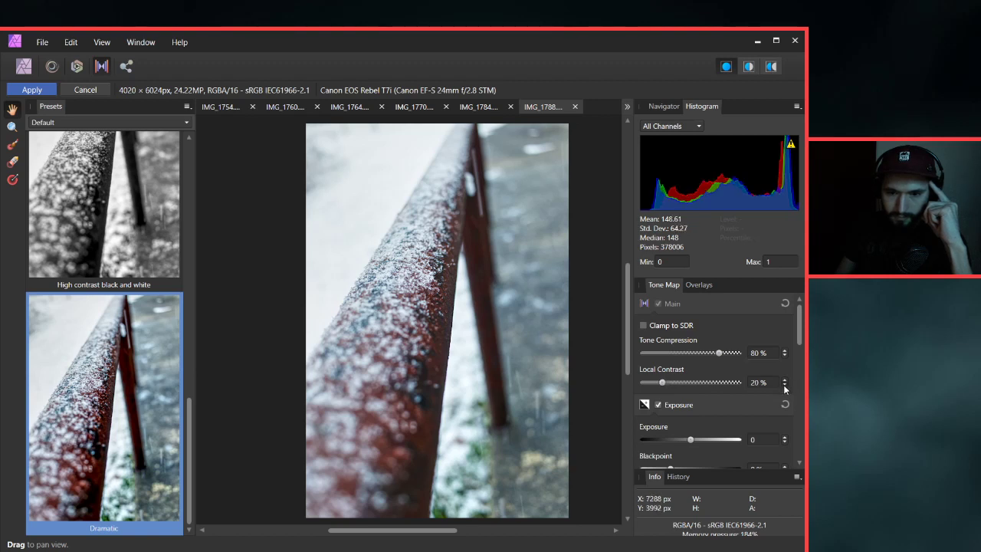
left_click(784, 385)
left_click(784, 380)
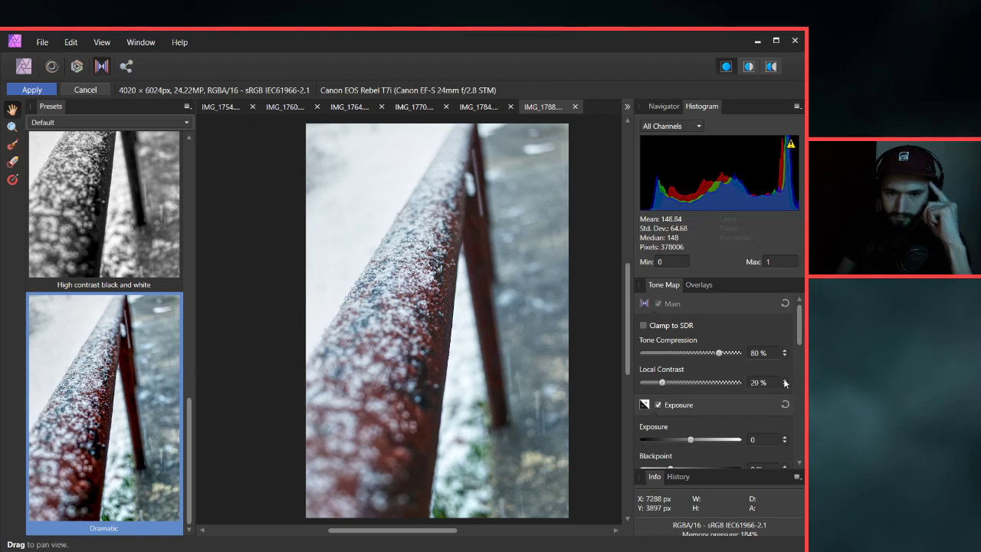
left_click(784, 386)
left_click(784, 386)
Increase the railing photo's saturation to 40% in the Enhance settings.
scroll(800, 328, "down", 5)
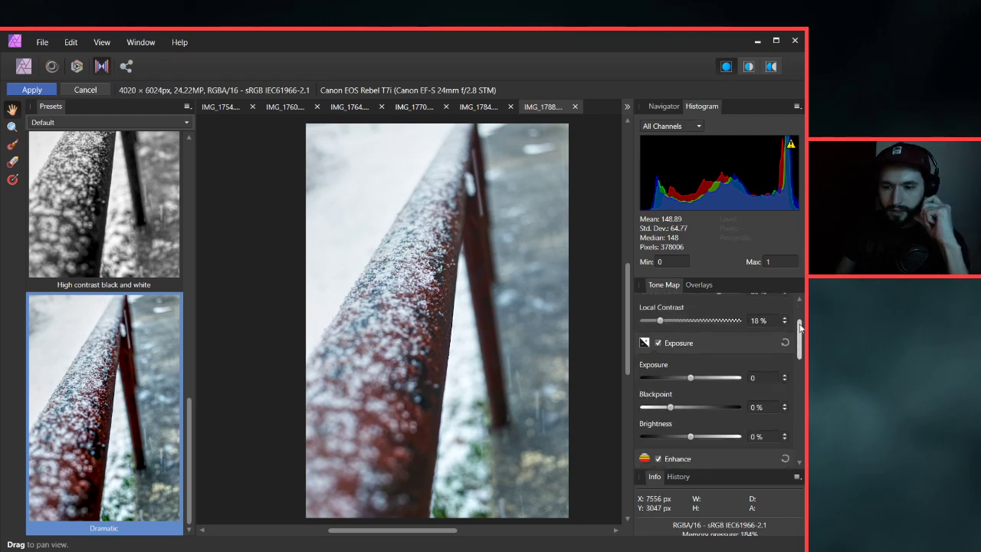
left_click_drag(705, 367, 714, 369)
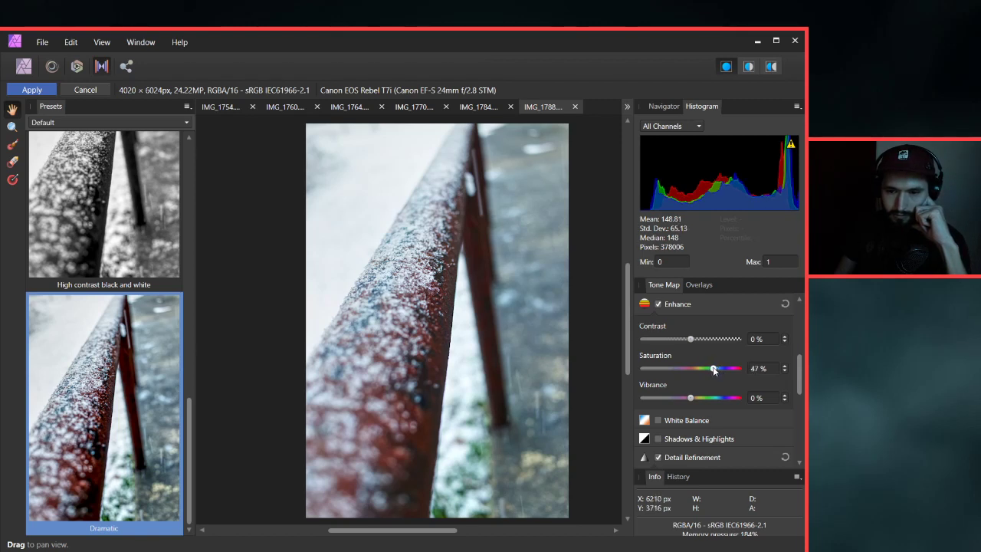
left_click(784, 368)
left_click(785, 367)
left_click(785, 368)
left_click(786, 373)
left_click(786, 372)
left_click(785, 372)
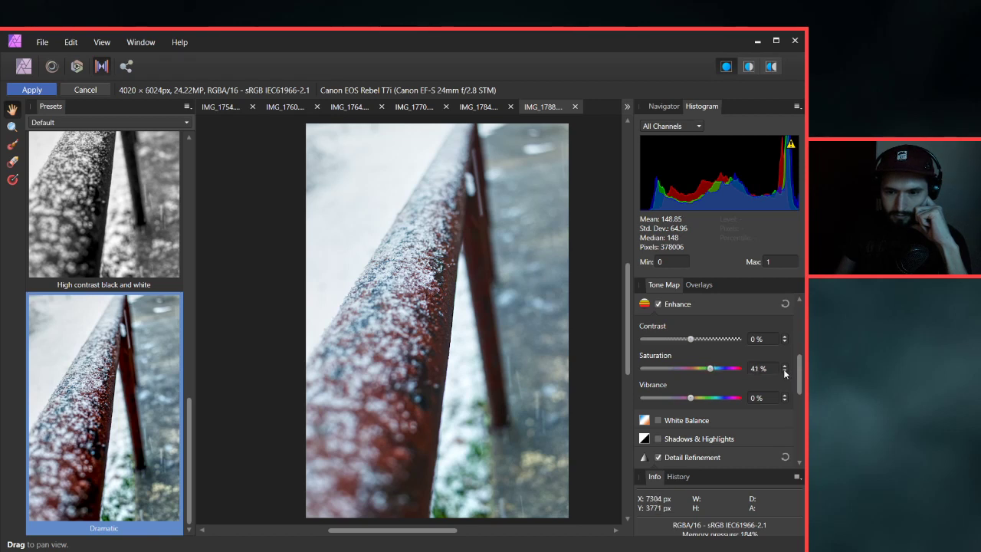
left_click(785, 373)
left_click(785, 374)
Increase the railing photo's vibrance to 45%.
left_click_drag(692, 397, 728, 407)
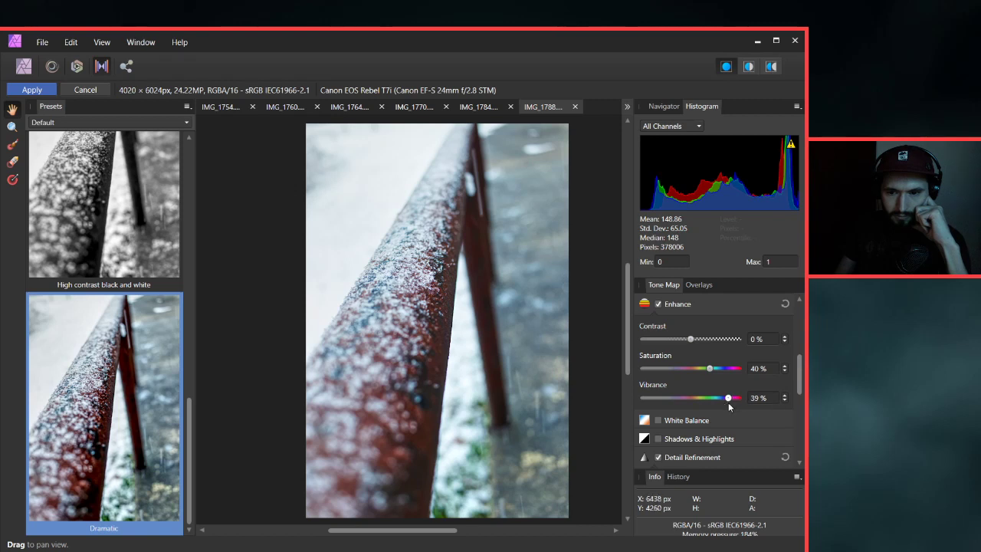
left_click(784, 395)
left_click(784, 396)
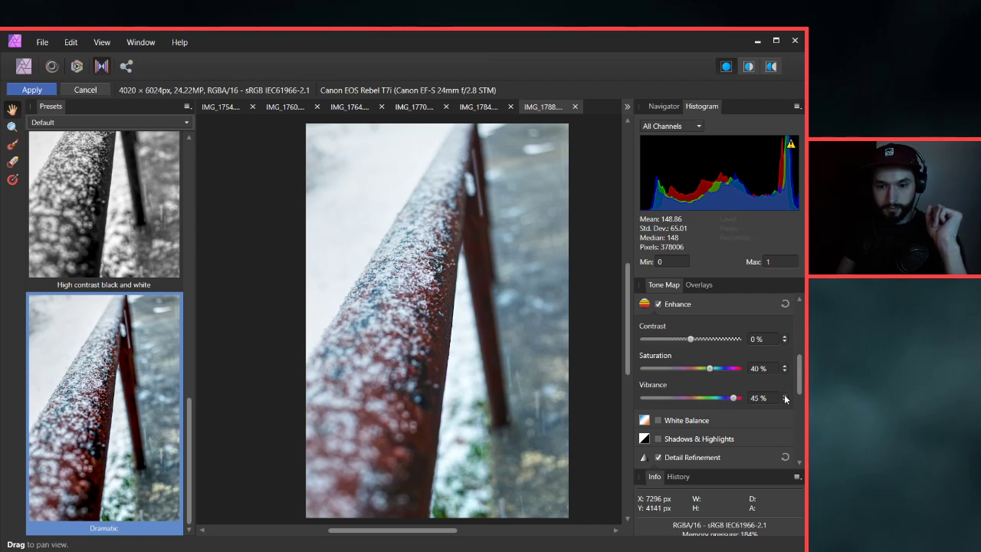
Add a midpoint to the Master tone curve and bend the lower part slightly downward to deepen the shadows.
scroll(789, 397, "down", 5)
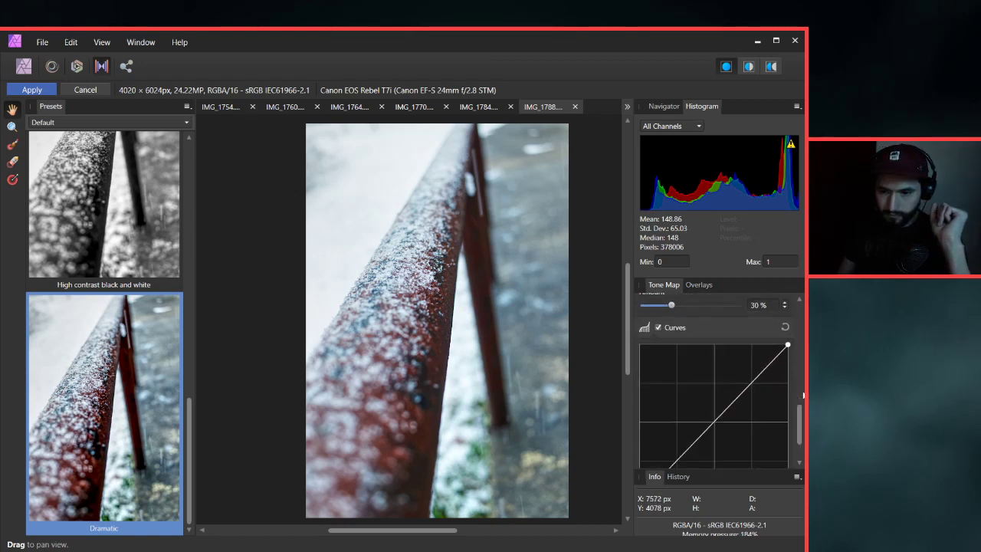
scroll(797, 392, "down", 2)
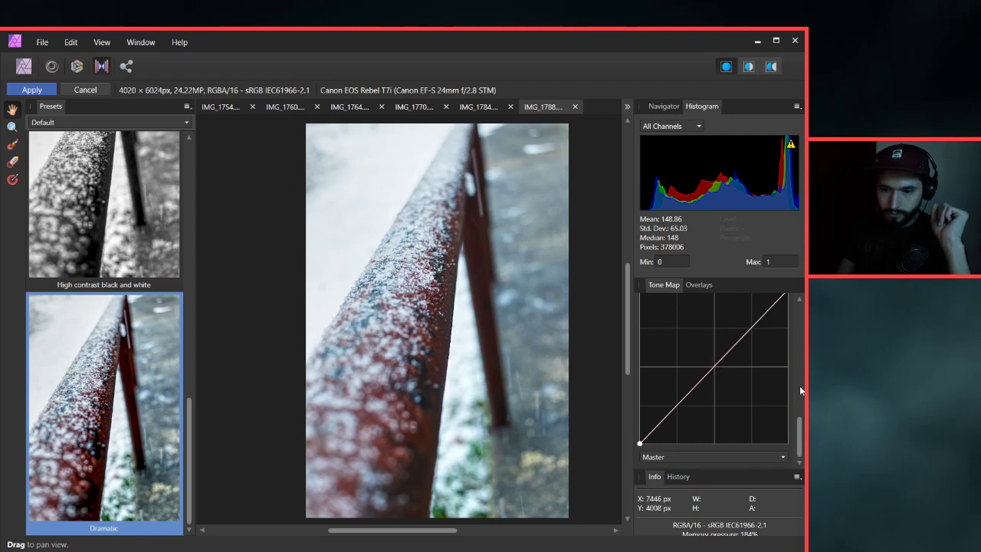
scroll(800, 419, "up", 2)
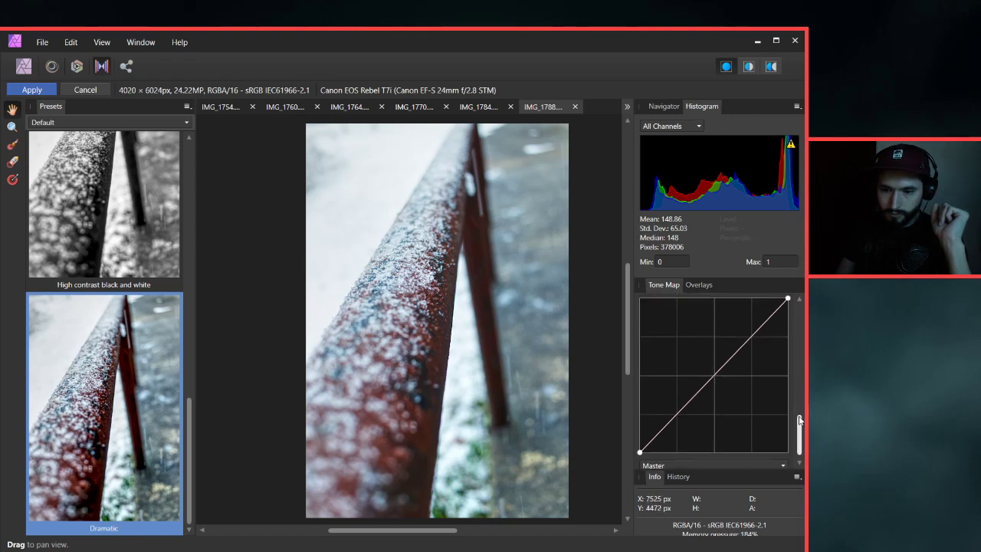
left_click(715, 388)
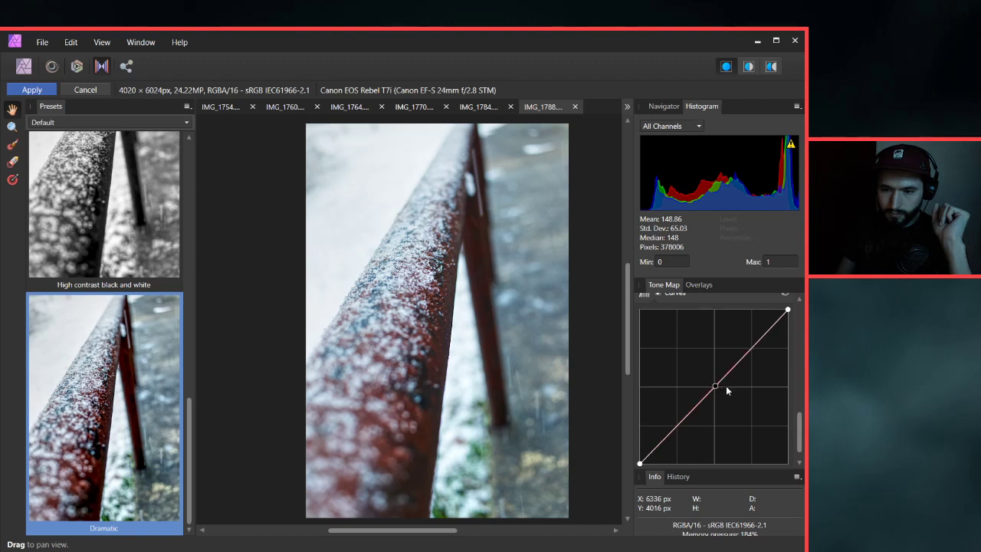
left_click_drag(639, 463, 638, 459)
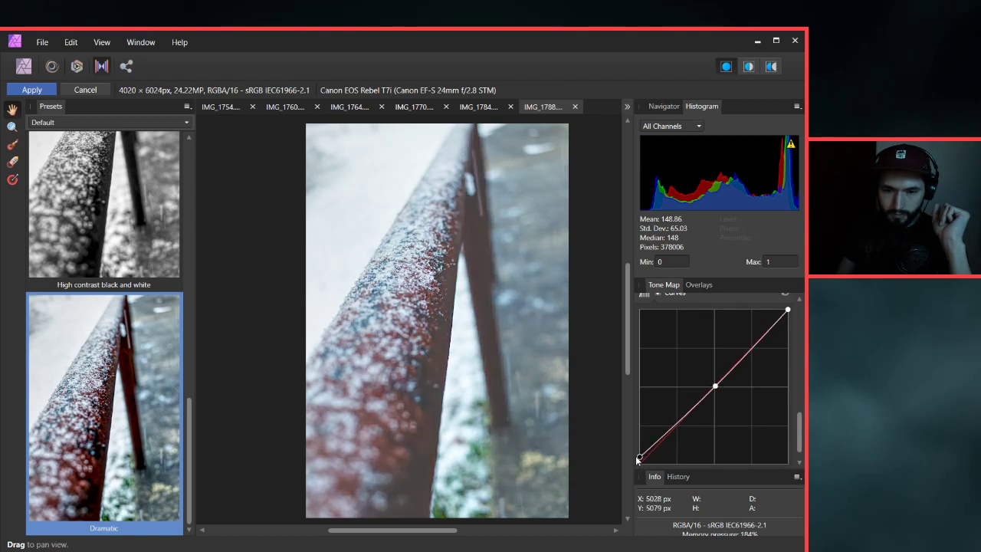
mouse_move(639, 459)
left_mouse_down()
mouse_move(649, 458)
mouse_move(640, 463)
left_mouse_up()
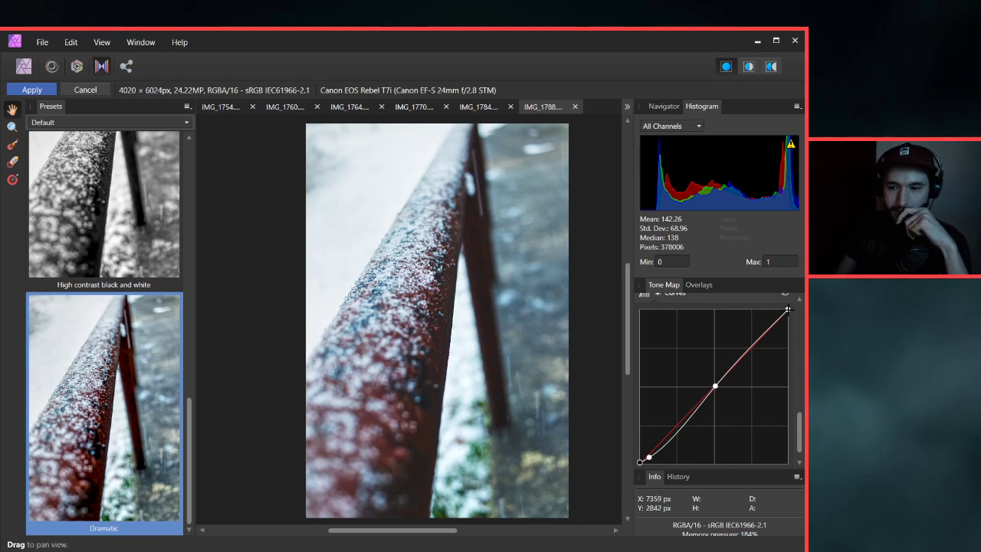
Lower the tone curve's white endpoint slightly, fine-tune its midpoint, and apply the tone mapping.
mouse_move(789, 309)
left_mouse_down()
mouse_move(793, 345)
mouse_move(793, 299)
mouse_move(803, 319)
left_mouse_up()
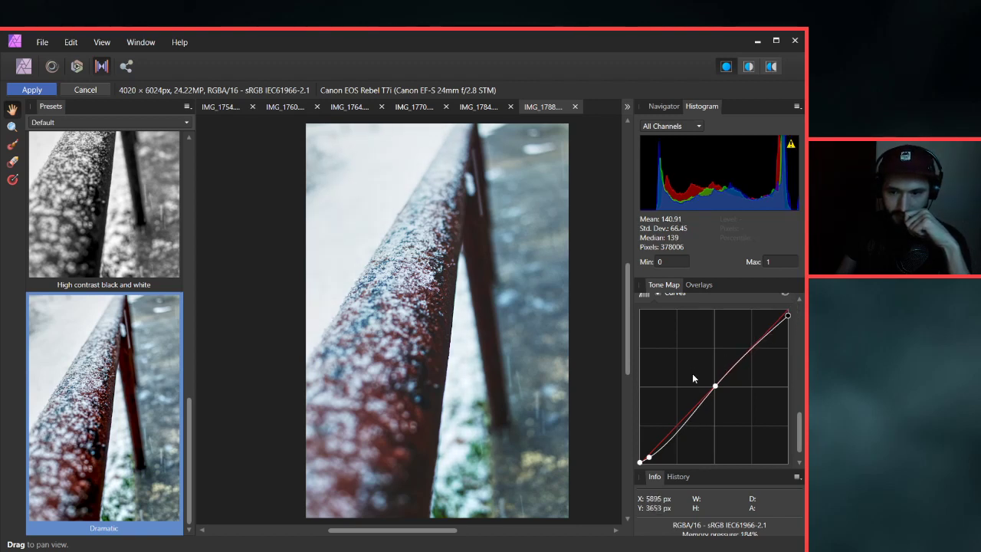
left_click(714, 385)
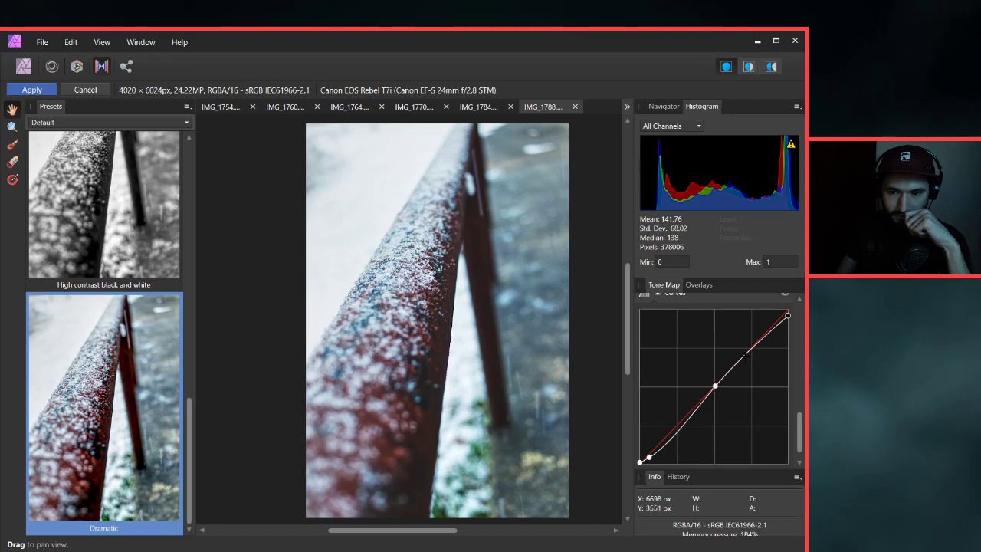
left_click(739, 361)
mouse_move(715, 386)
left_mouse_down()
mouse_move(721, 394)
mouse_move(714, 387)
left_mouse_up()
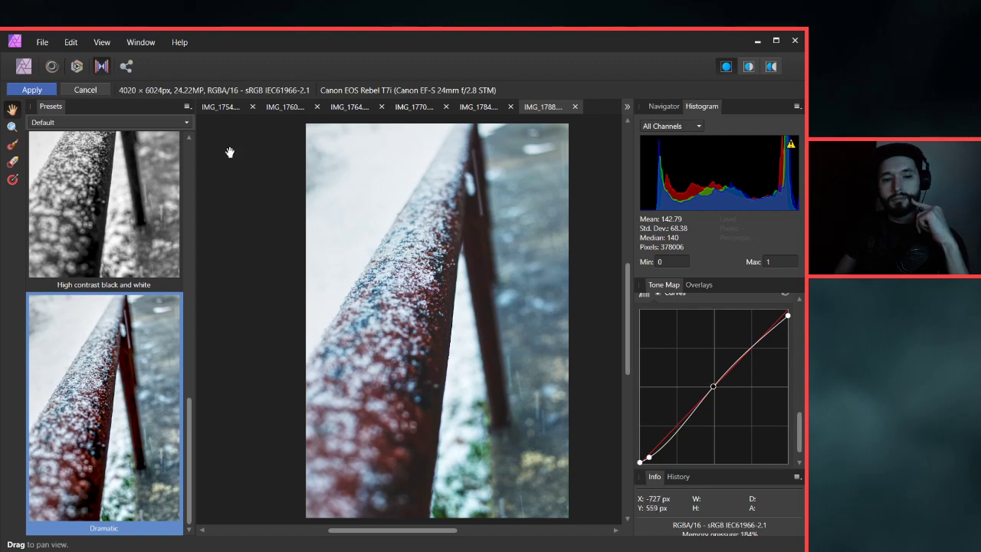
left_click(32, 90)
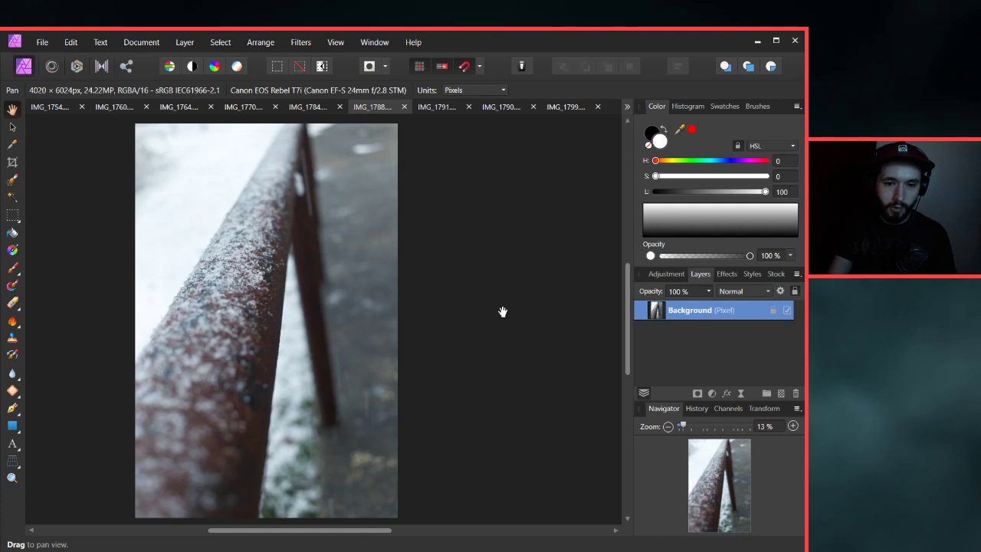
Add a live Vignette filter to the railing photo and set its exposure to -2.
left_click_drag(249, 245, 379, 257)
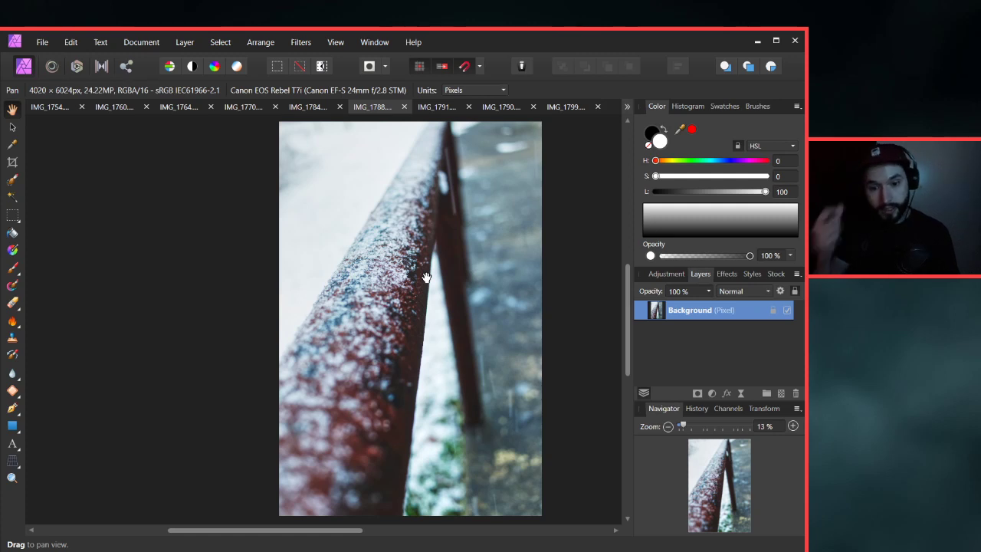
left_click(741, 392)
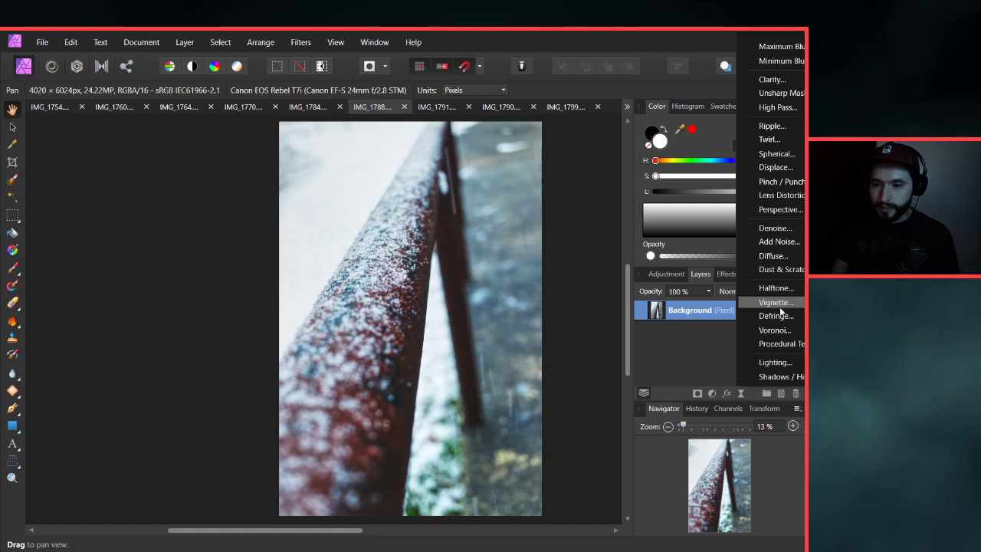
left_click(775, 302)
left_click_drag(557, 269, 631, 221)
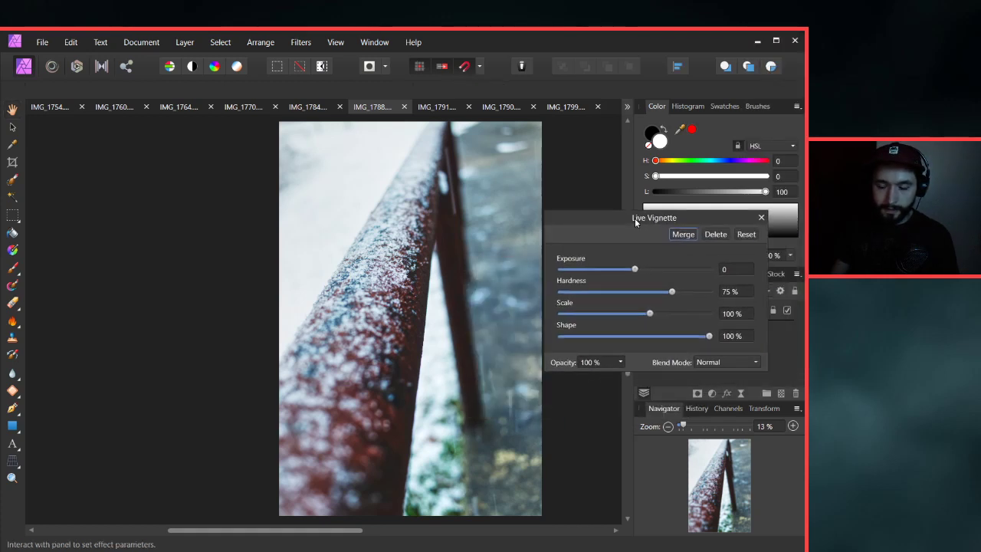
left_click_drag(635, 269, 603, 272)
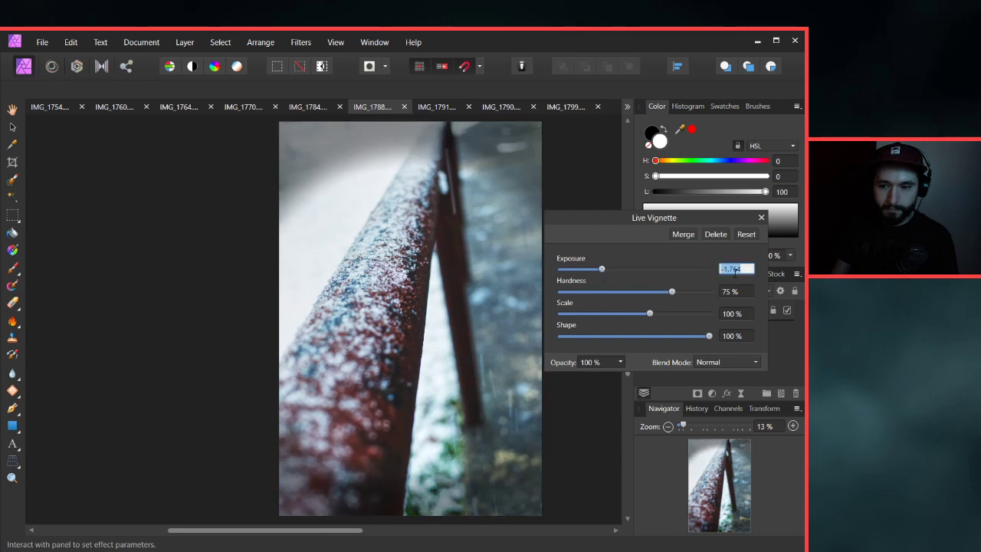
type("-")
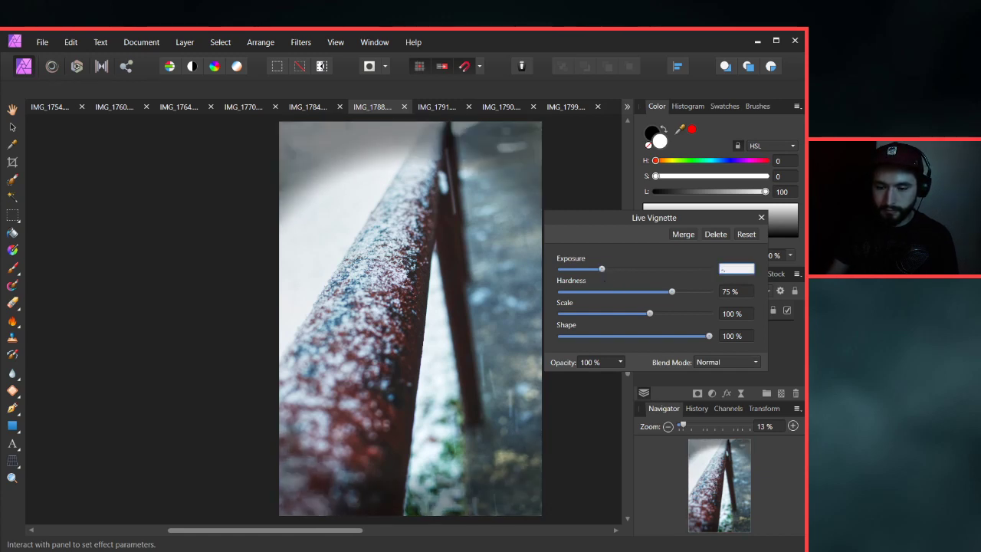
type("2")
key("Return")
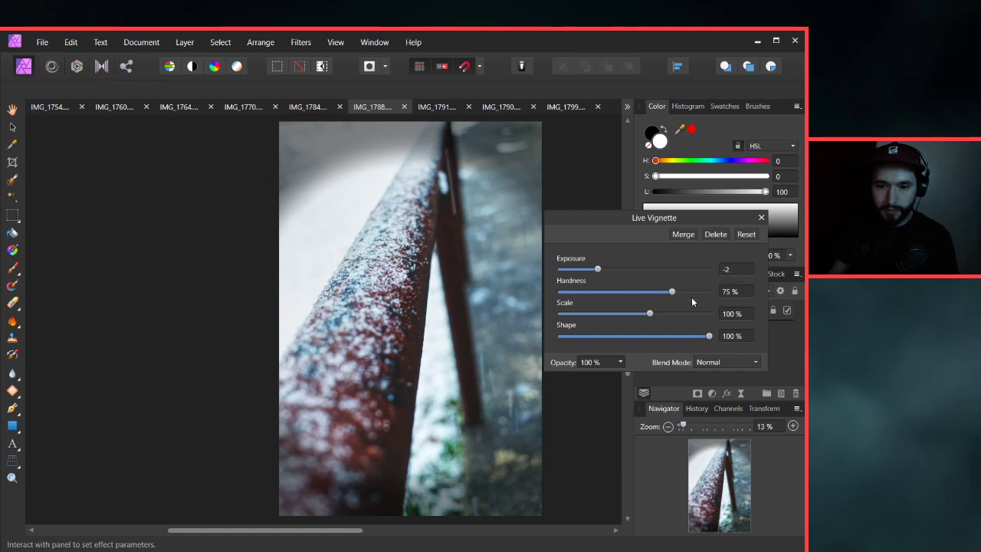
Set the vignette's scale to 225% and its hardness to 25%.
left_click_drag(673, 292, 589, 302)
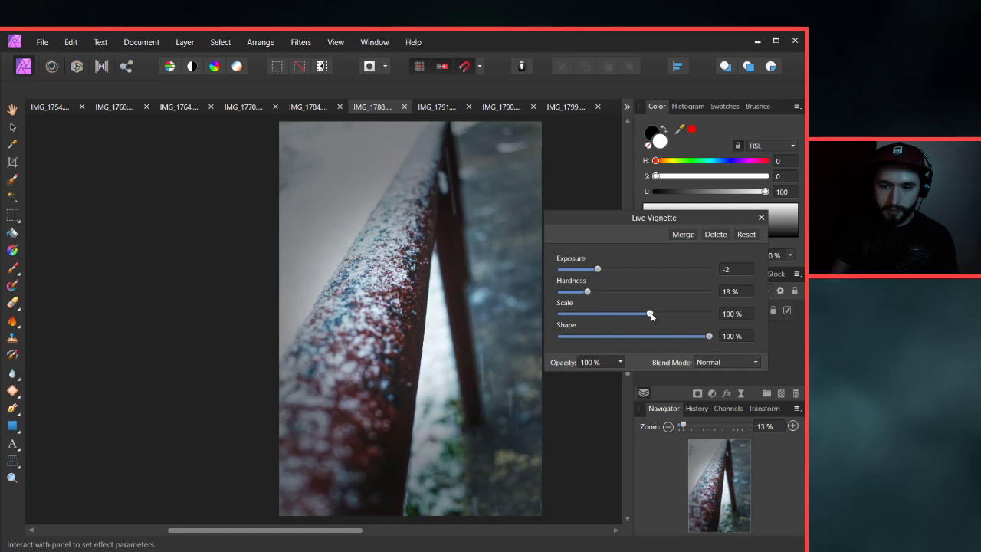
left_click_drag(650, 315, 683, 317)
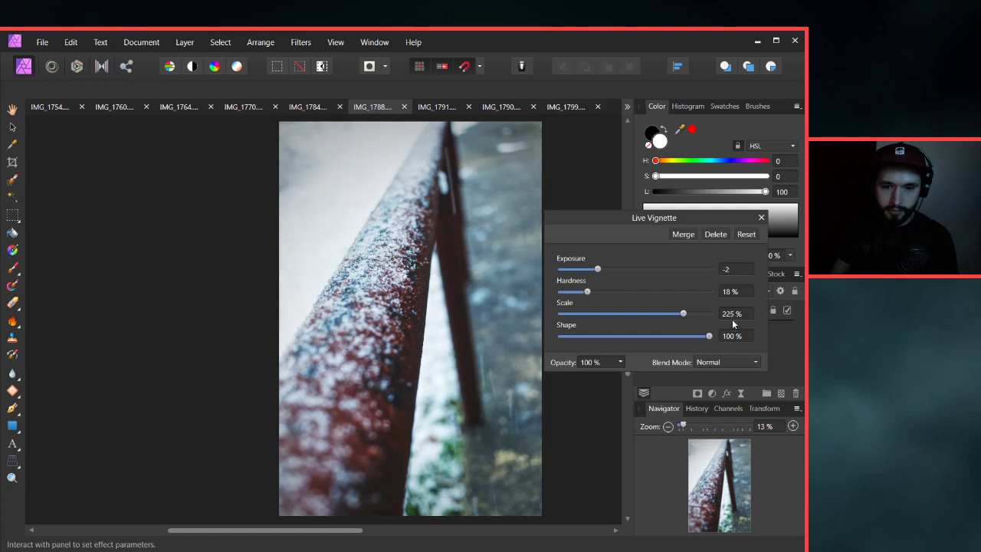
left_click(735, 292)
type("25")
key("Return")
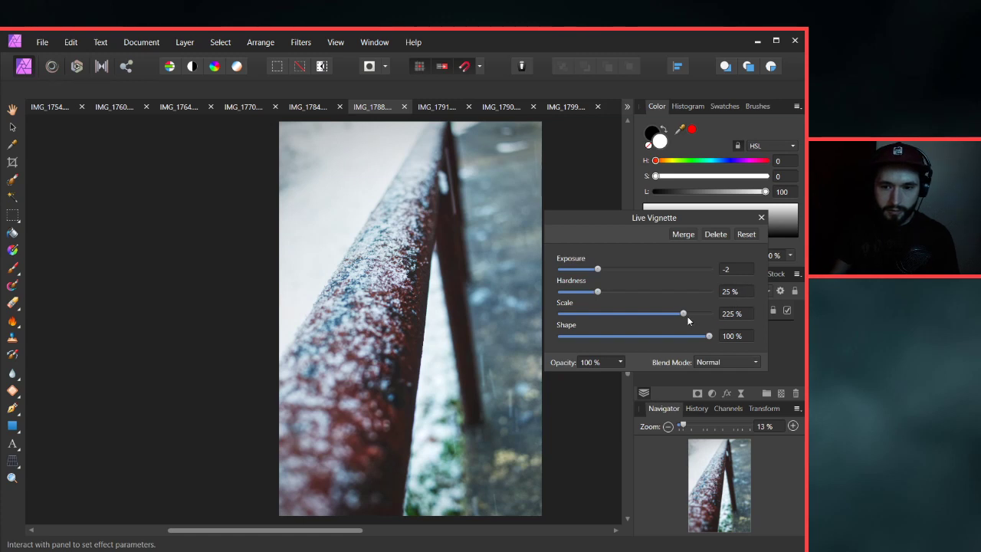
left_click_drag(684, 314, 686, 313)
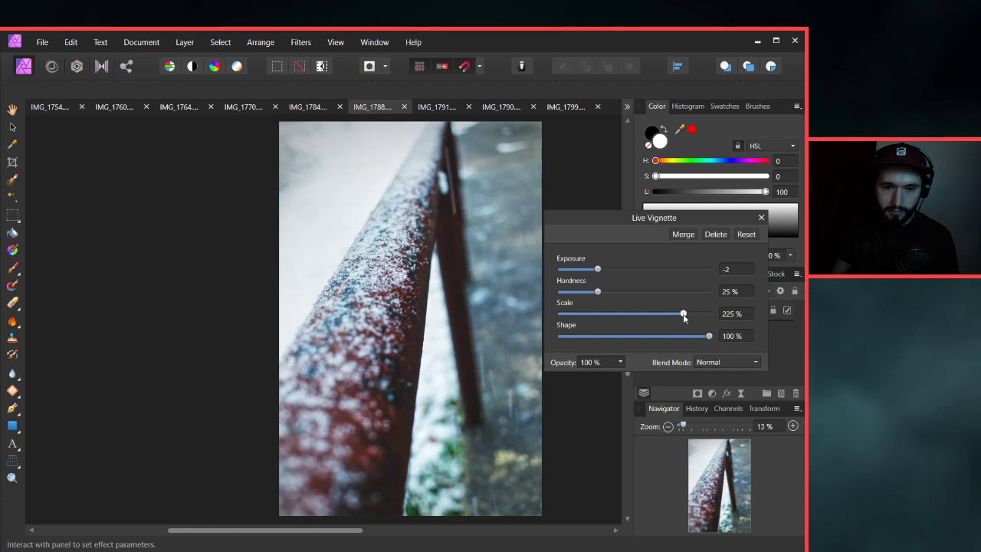
Lower the vignette's hardness to 15%.
left_click(735, 292)
type("15")
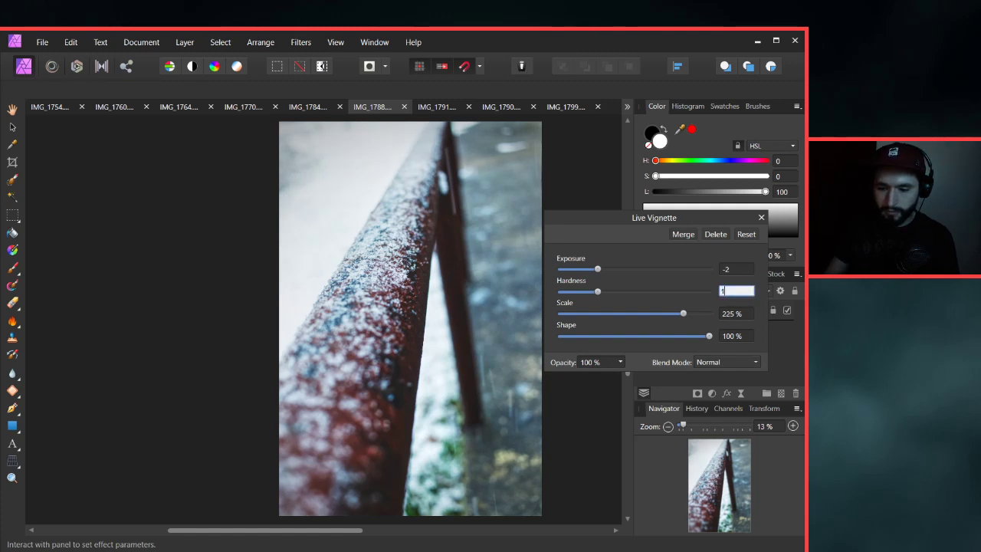
key("Return")
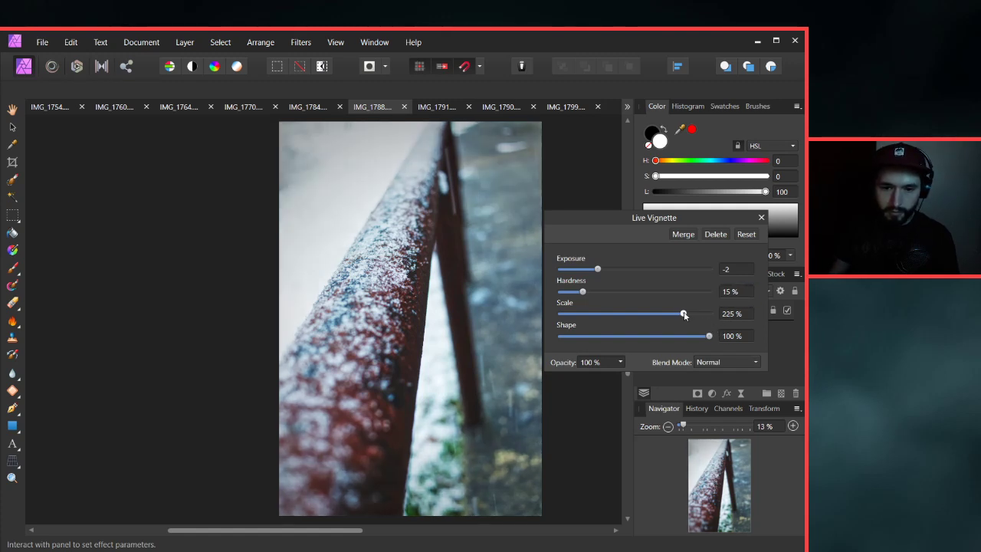
Set the vignette's scale to 290%, close its settings, and compare the railing photo with the vignette off and on.
mouse_move(682, 315)
left_mouse_down()
mouse_move(673, 315)
mouse_move(692, 316)
left_mouse_up()
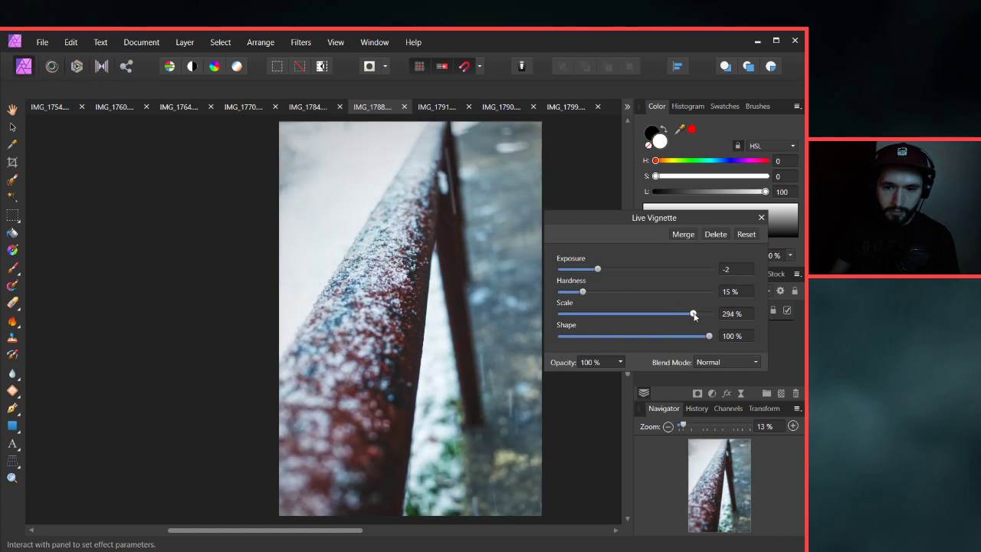
mouse_move(690, 314)
left_mouse_down()
mouse_move(673, 314)
mouse_move(693, 315)
left_mouse_up()
left_click(733, 313)
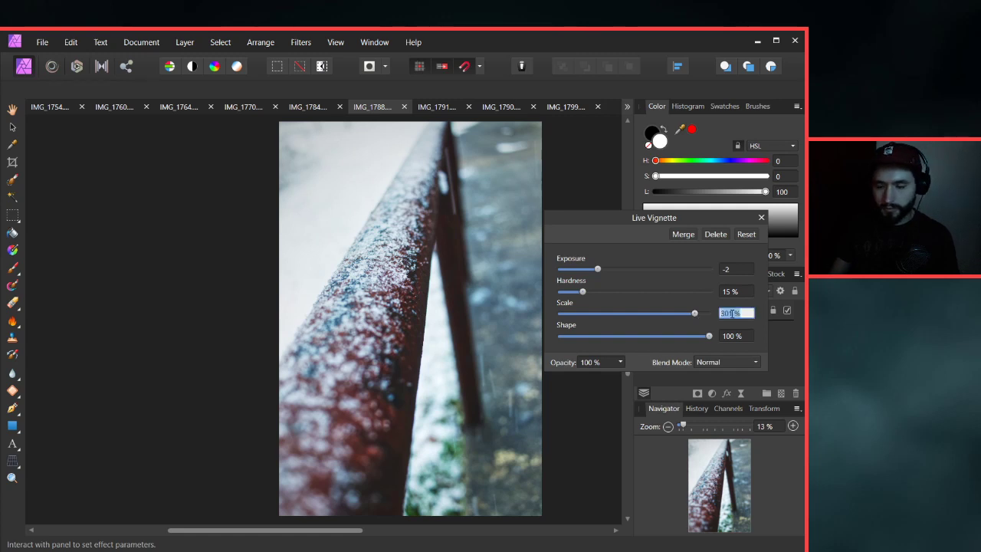
type("295")
key("Return")
left_click(732, 315)
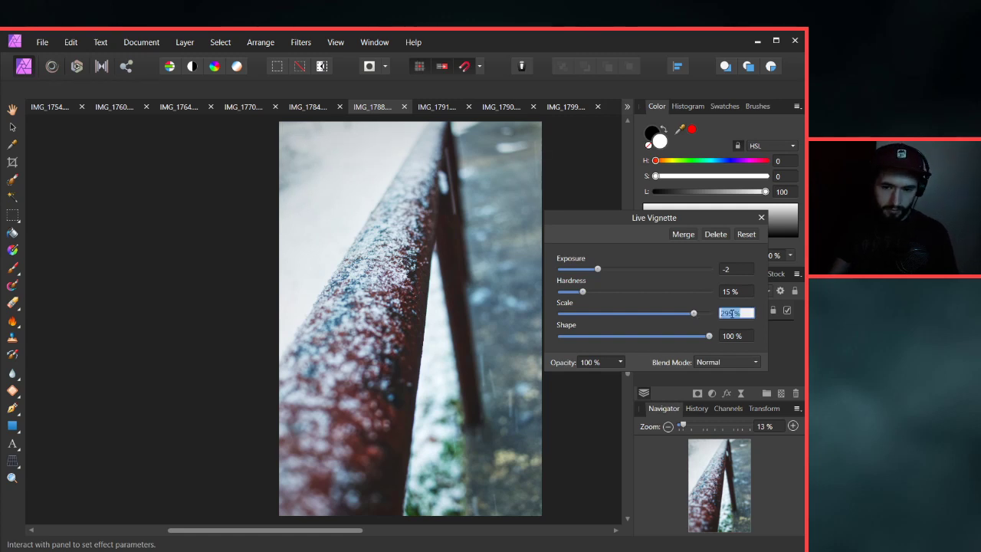
type("290")
key("Return")
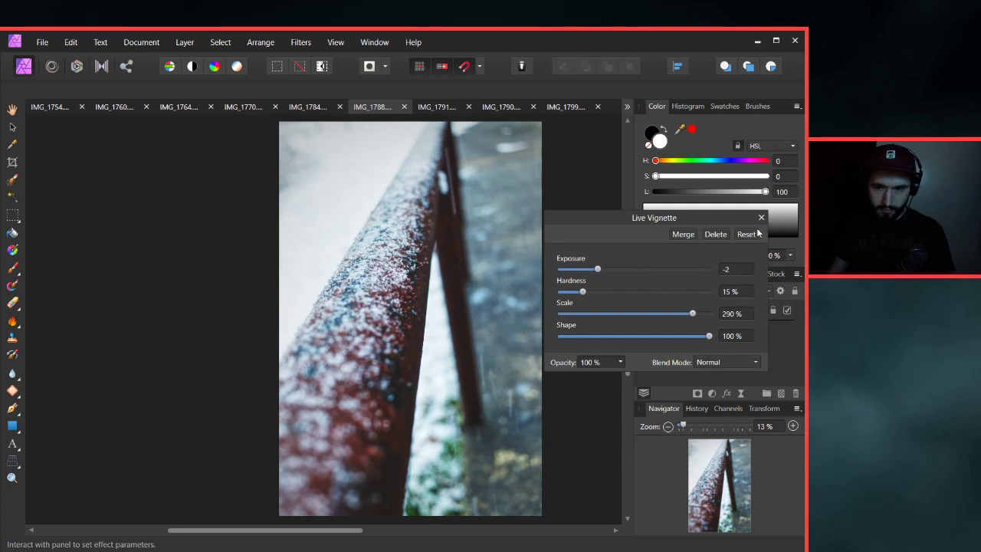
key("Return")
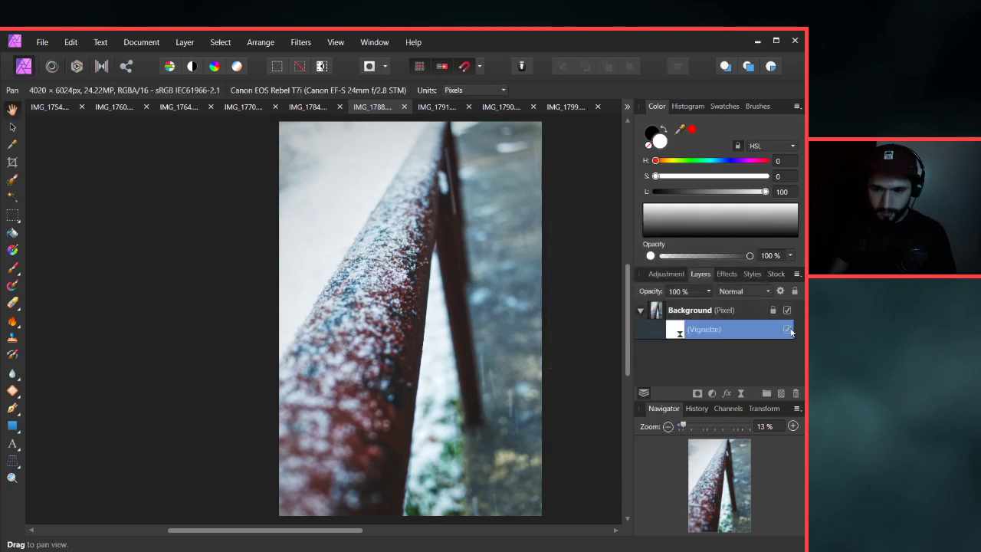
left_click(788, 330)
left_click(788, 329)
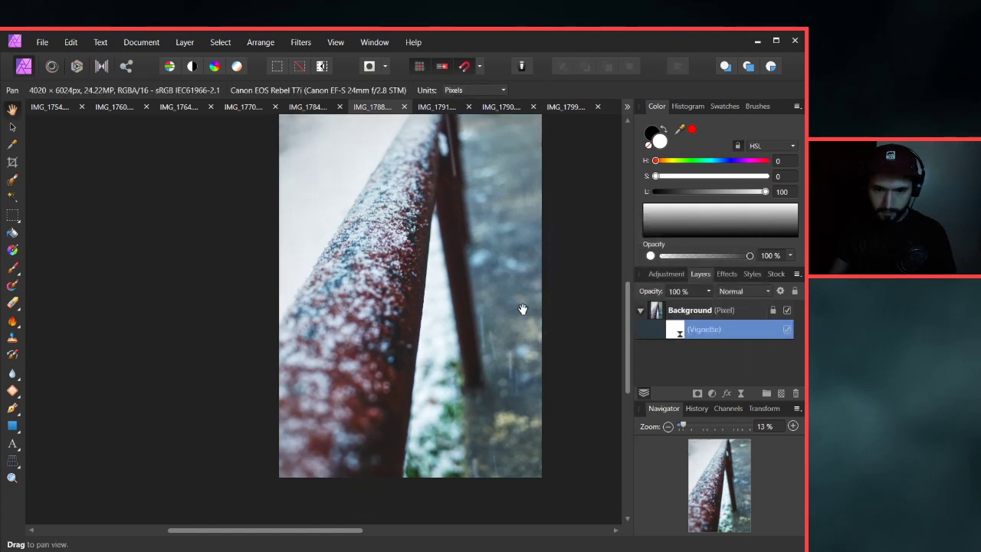
scroll(514, 300, "down", 1)
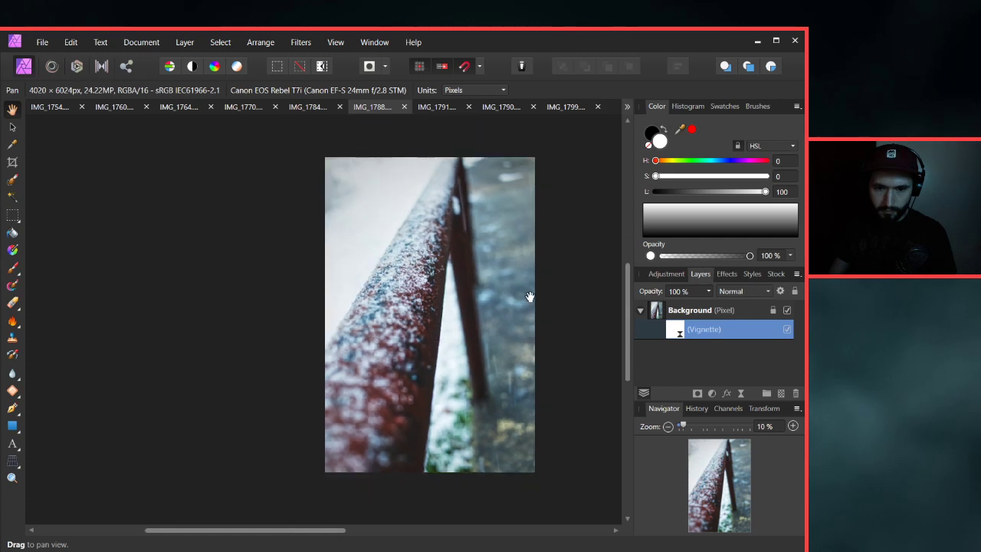
Export the full 4020 × 6024 px photo as a high-quality JPEG named IMG_1788 in the folder above Insta.
left_click(43, 42)
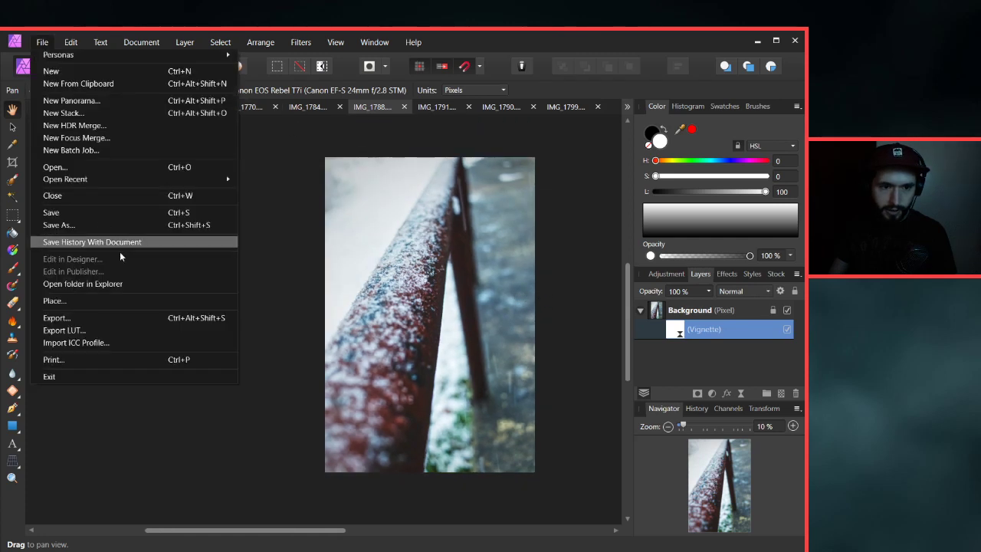
left_click(56, 317)
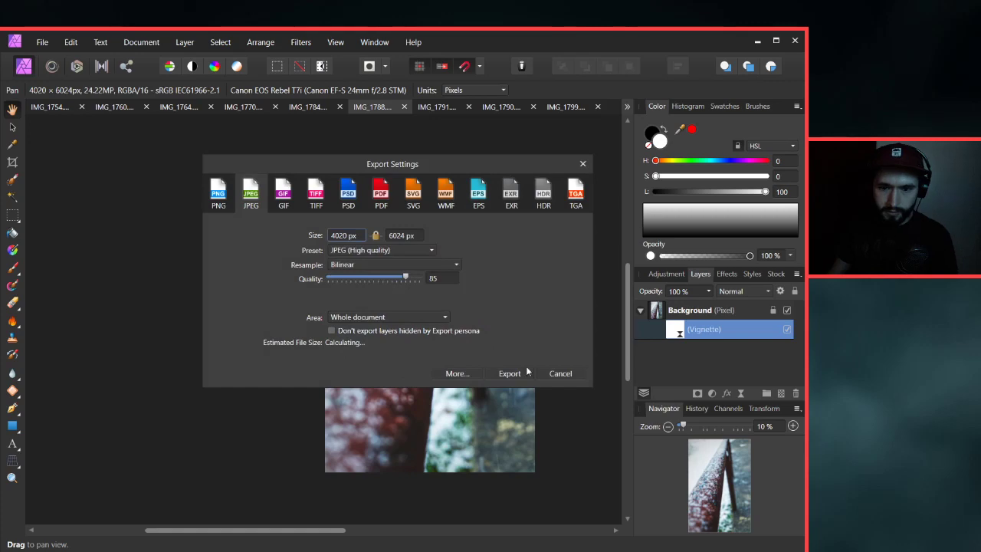
left_click(527, 371)
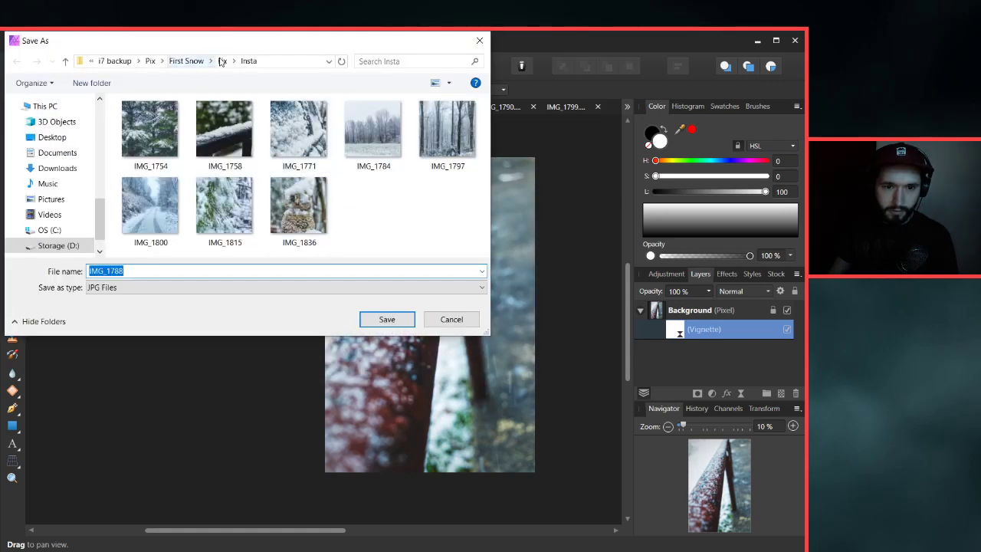
left_click(222, 60)
left_click(375, 318)
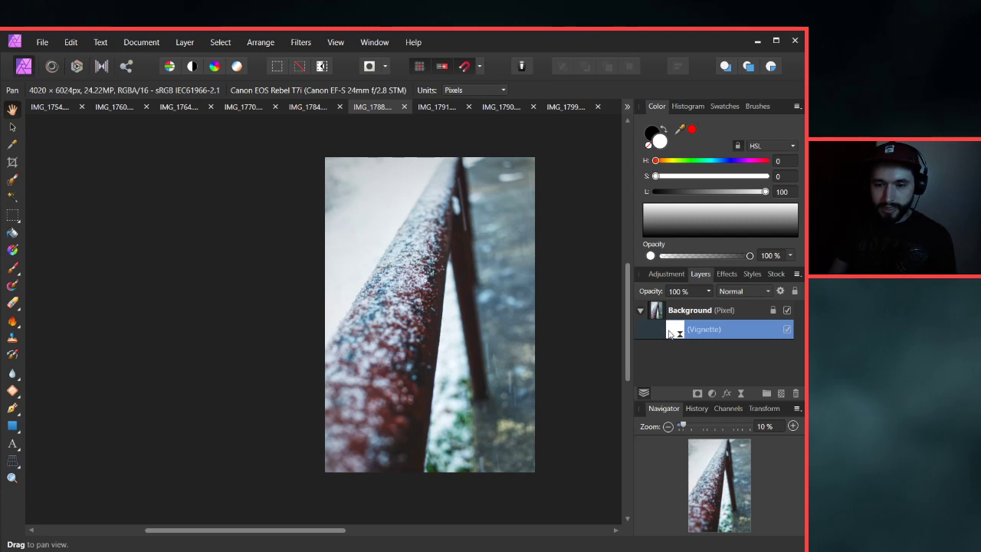
Collapse the Background layer and try a 4020 × 4020 px square crop framed slightly above the photo's centre, then undo it.
left_click(641, 312)
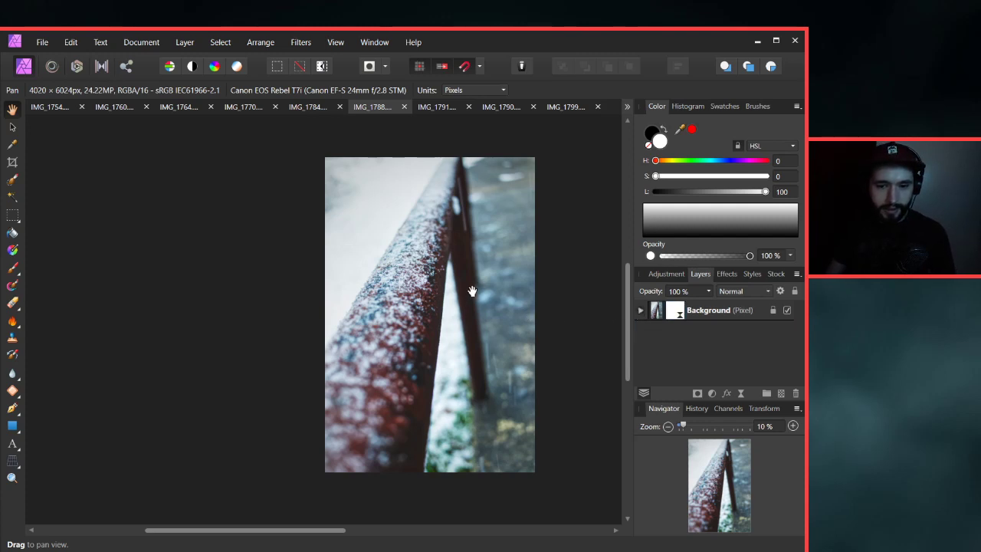
left_click(14, 163)
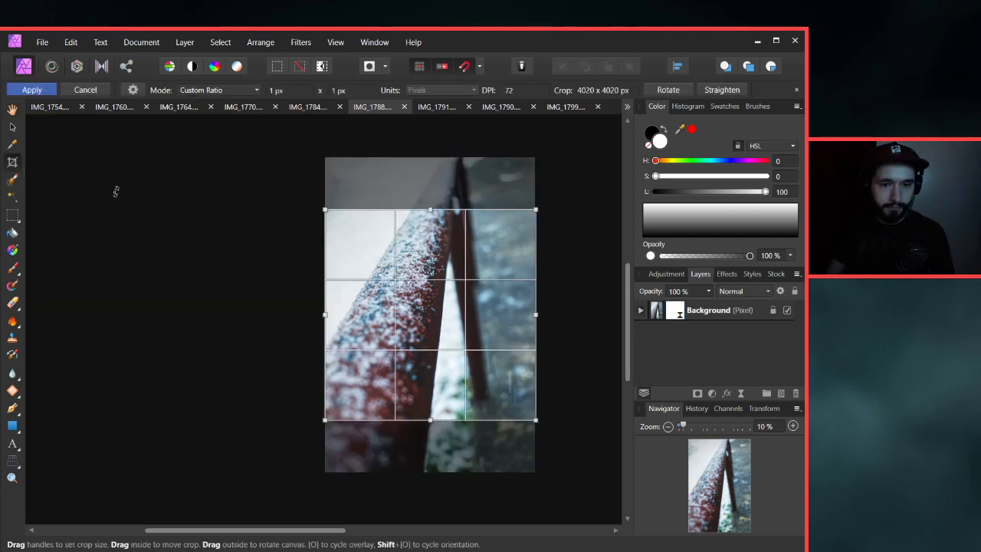
left_click_drag(435, 322, 441, 299)
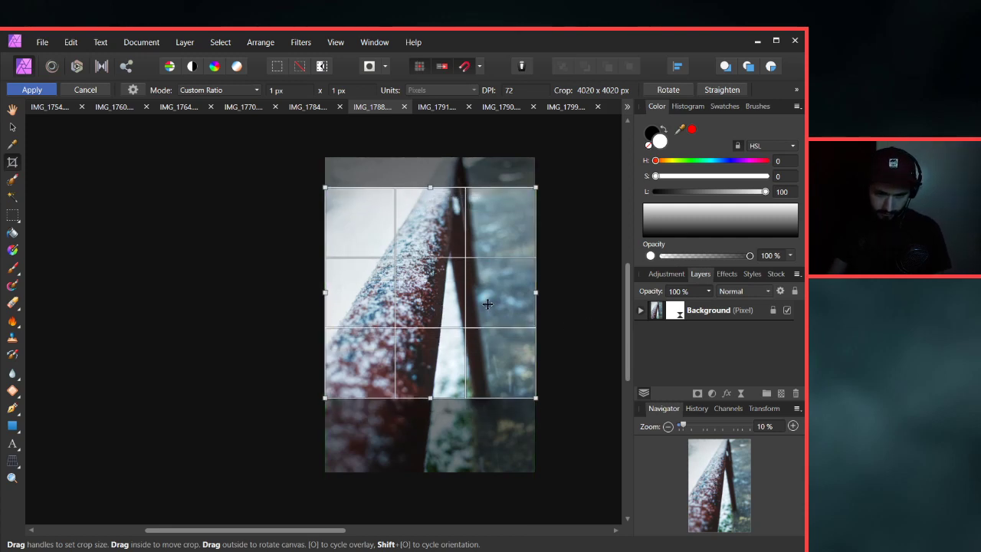
left_click_drag(486, 307, 453, 310)
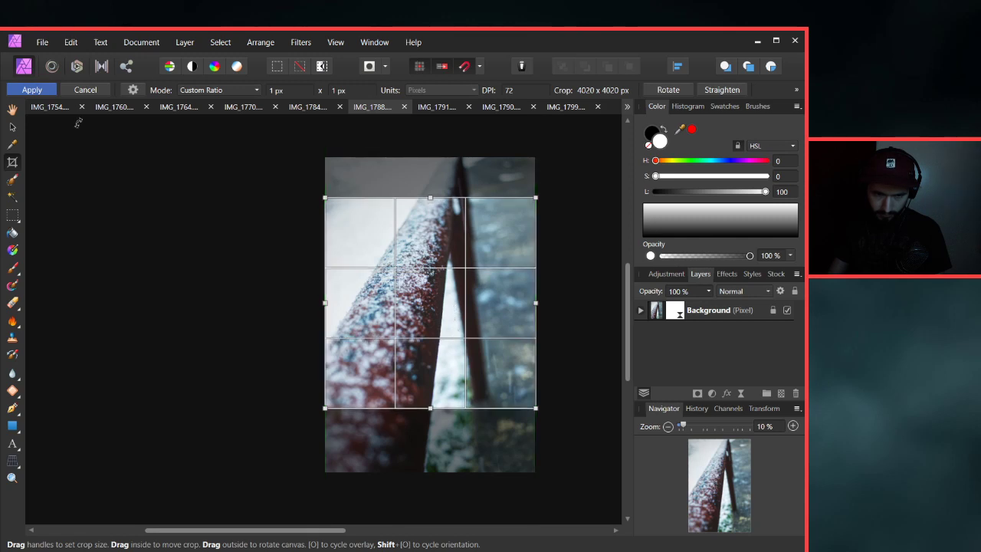
left_click(33, 89)
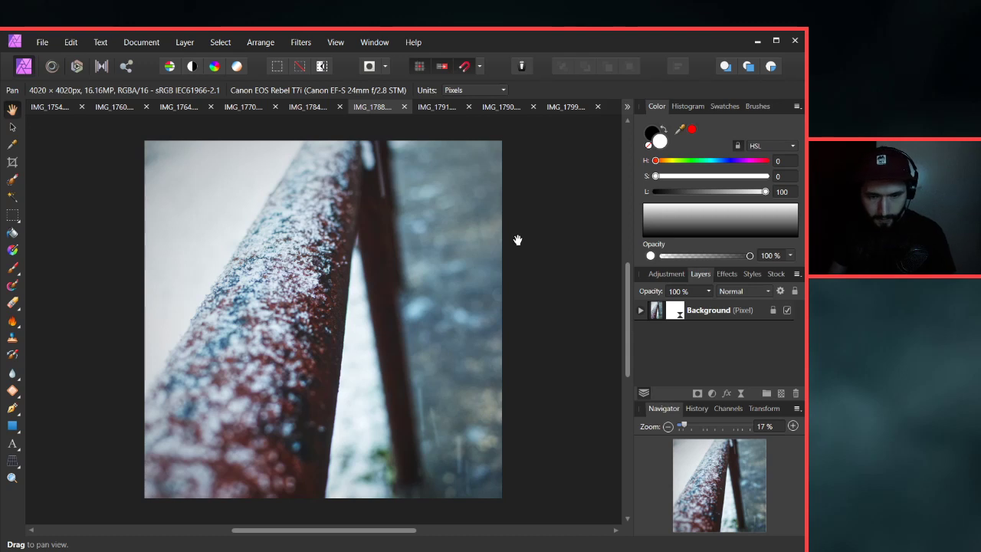
key("ctrl+z")
Try the square crop again with the frame moved up near the photo's top edge, and undo it.
key("c")
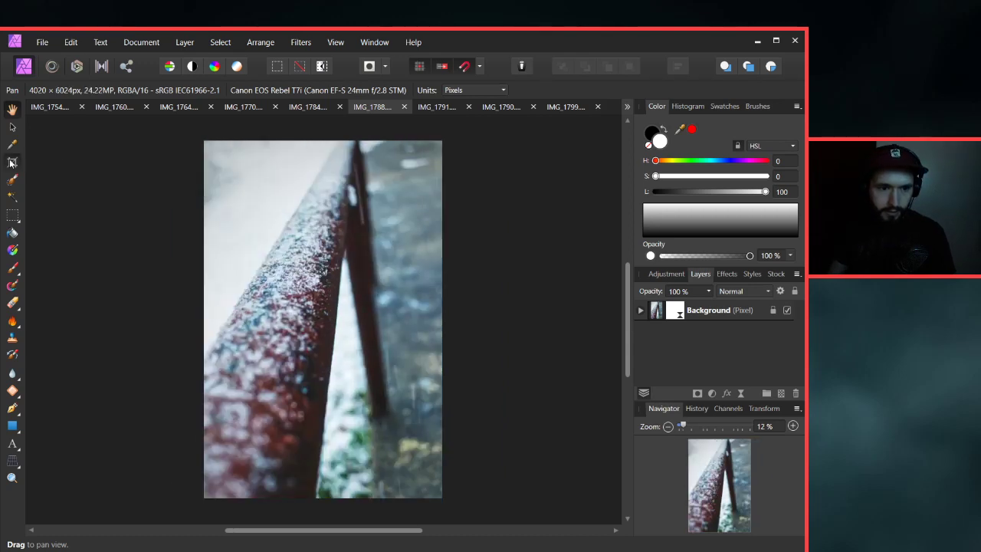
left_click_drag(311, 241, 307, 229)
left_click(31, 89)
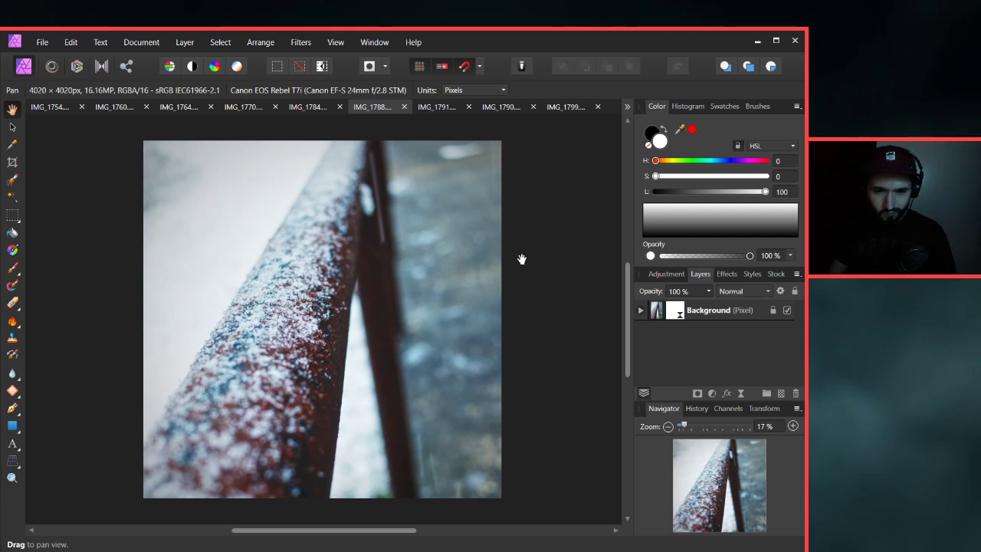
key("ctrl+z")
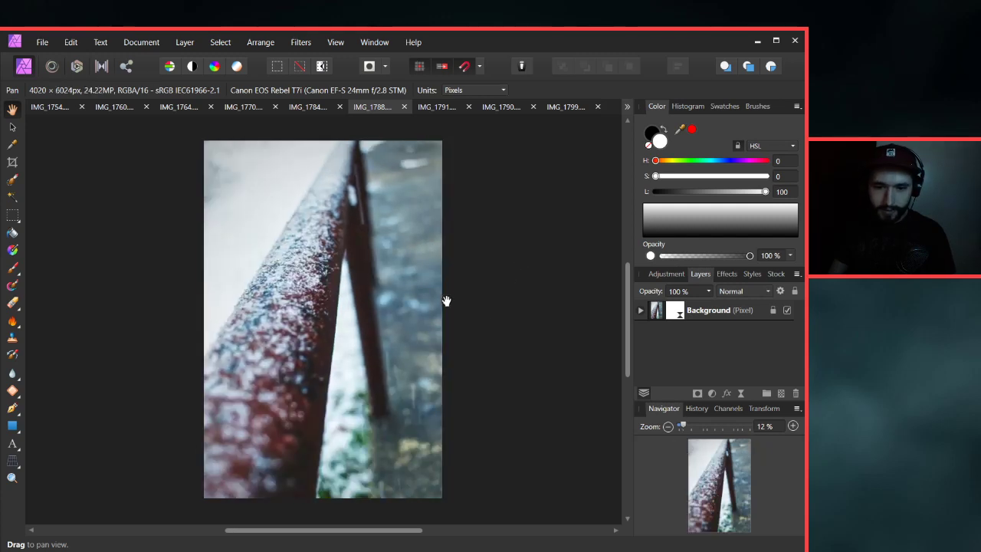
Try a smaller 3582 × 3582 px square crop against the photo's left edge near its top, and undo it.
left_click_drag(446, 299, 558, 291)
left_click(12, 162)
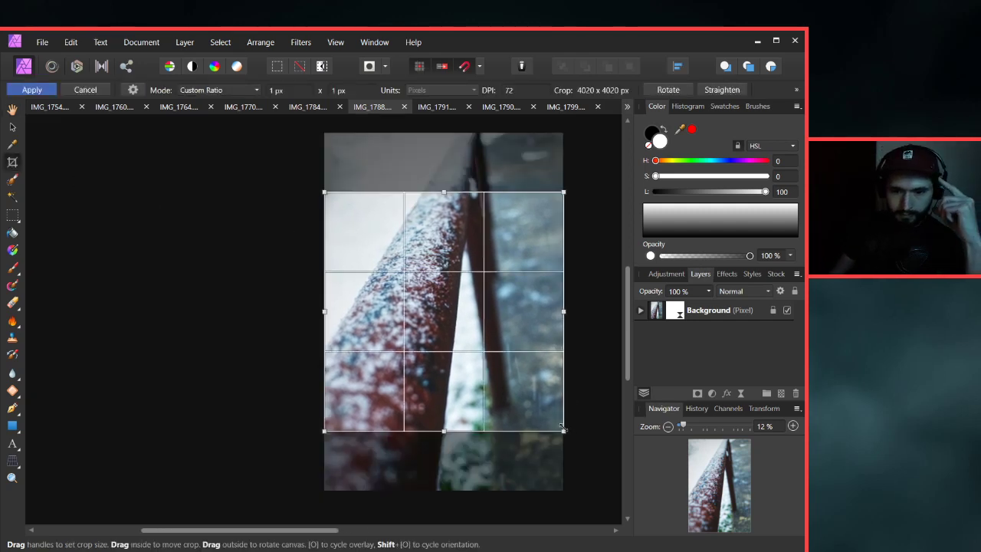
left_click_drag(565, 431, 537, 405)
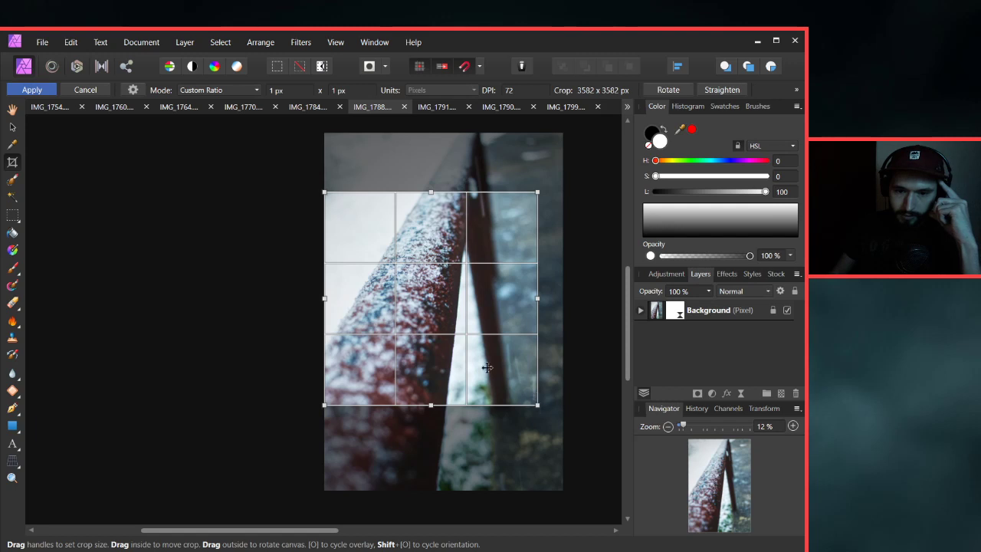
left_click_drag(487, 367, 488, 326)
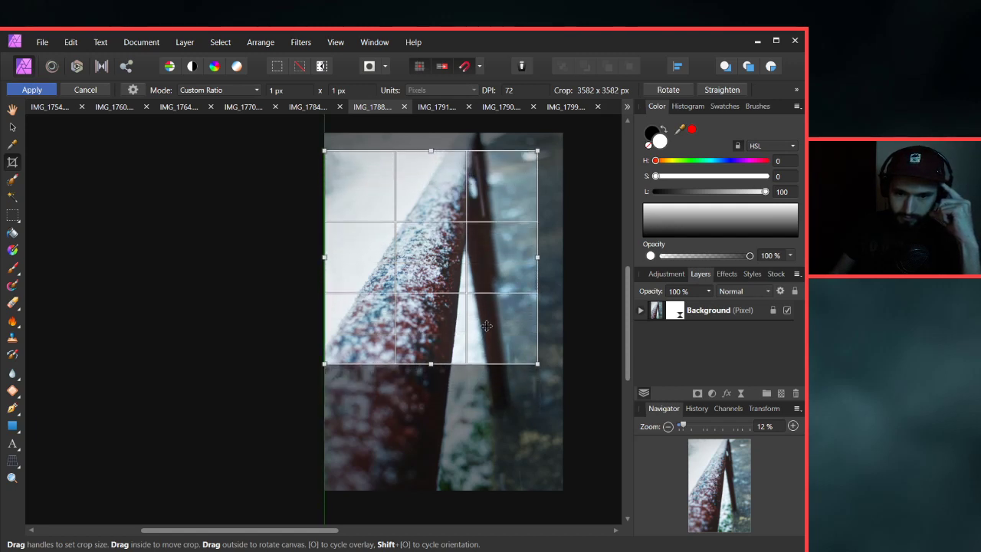
left_click(32, 90)
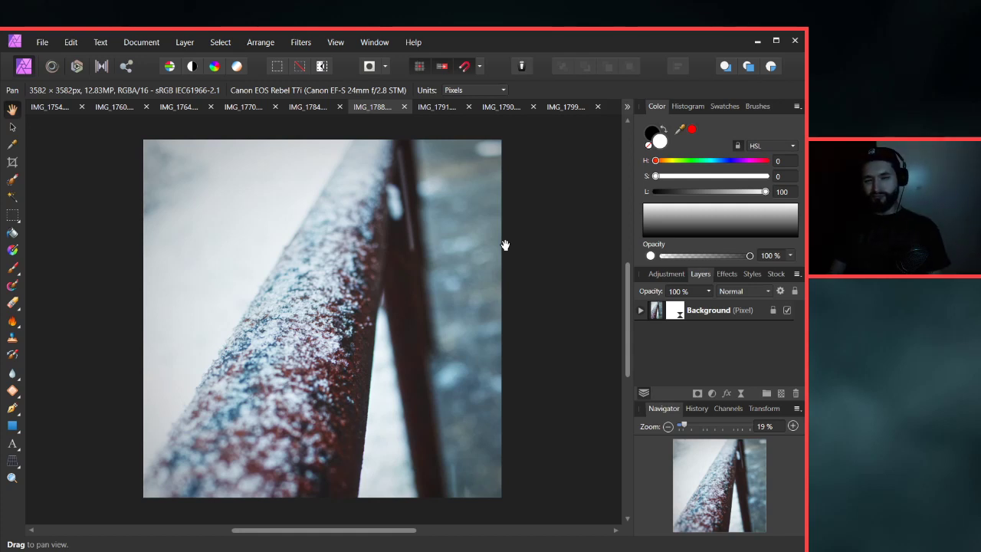
key("ctrl+z")
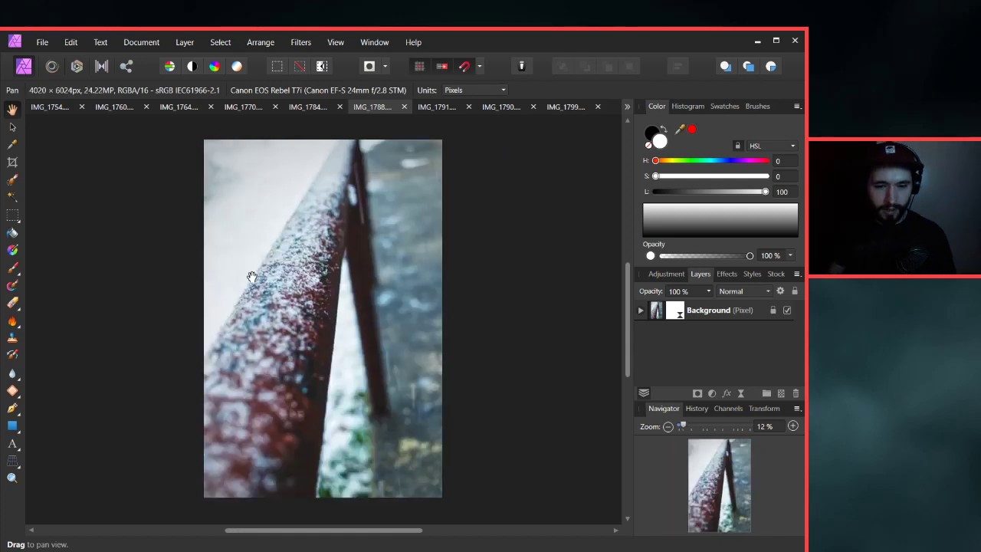
Try a full-width 4020 × 4020 px square crop starting just below the photo's top edge, and undo it.
left_click(13, 163)
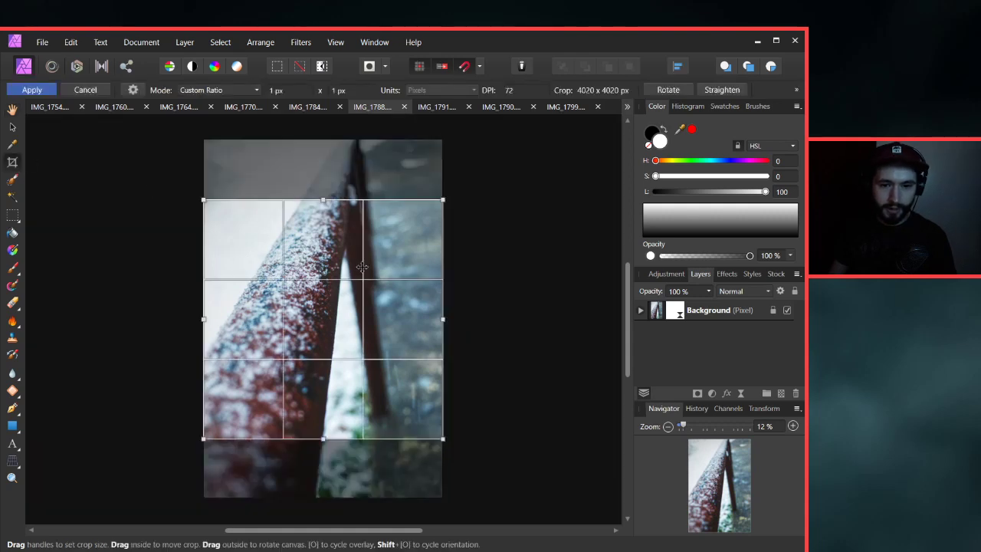
left_click_drag(344, 308, 345, 266)
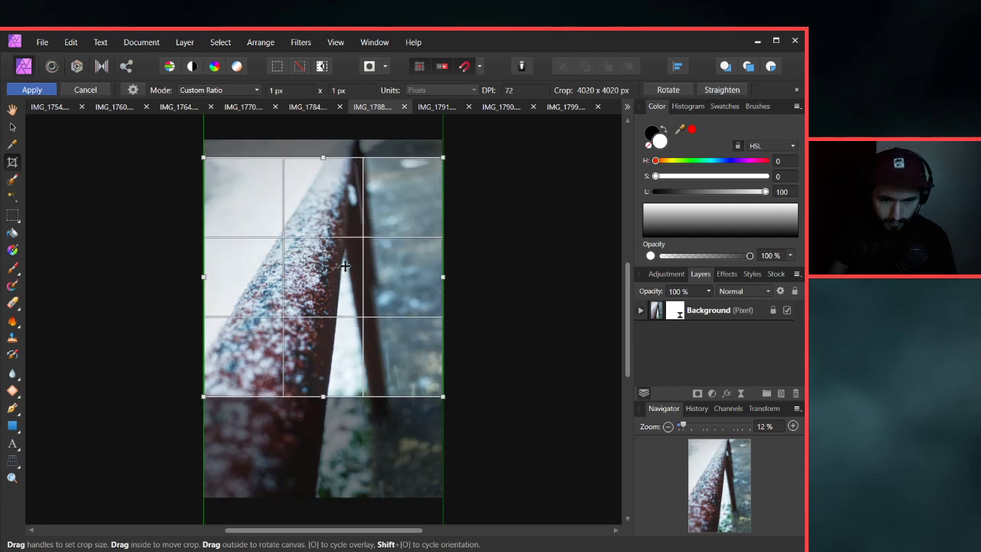
left_click(44, 87)
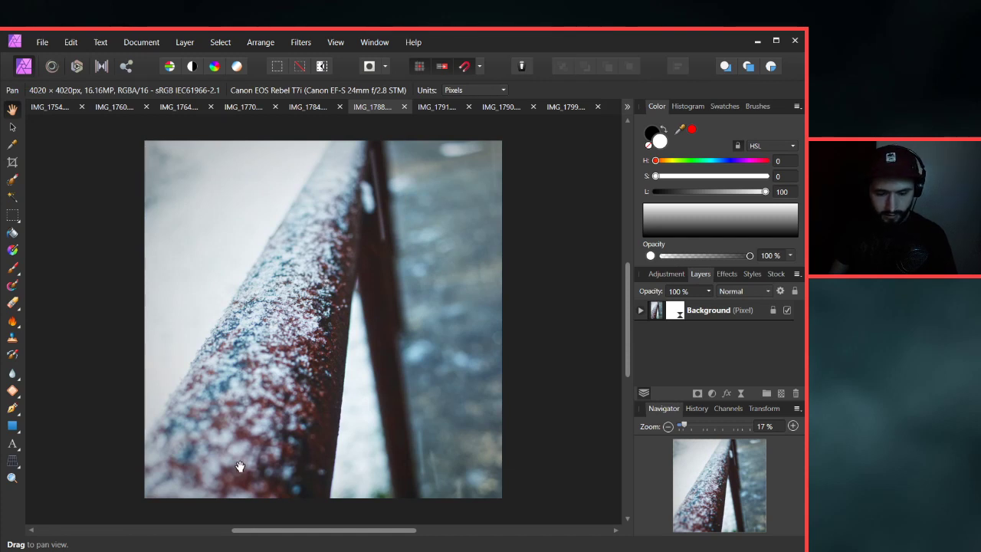
key("ctrl+z")
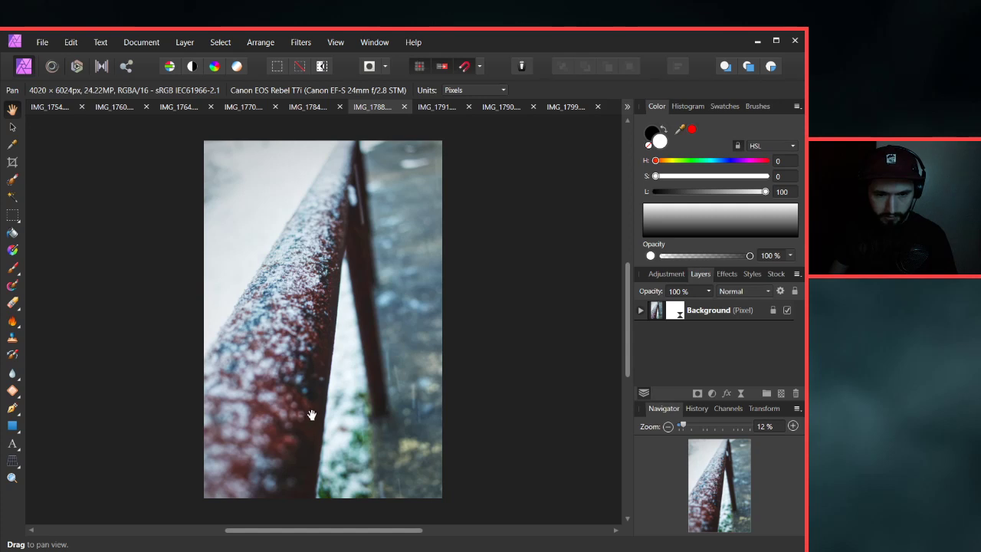
Try the full-width square crop with the frame placed slightly lower on the railing, and undo it.
left_click(13, 161)
left_click_drag(354, 359, 350, 324)
left_click(32, 89)
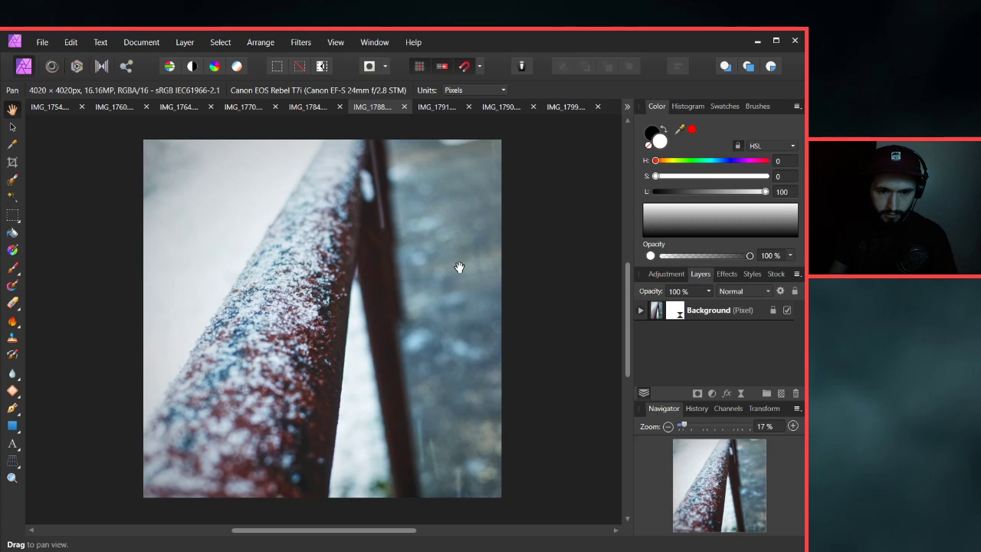
key("ctrl+z")
Try the full-width square crop with the frame raised back close to the photo's top edge, and undo it.
key("c")
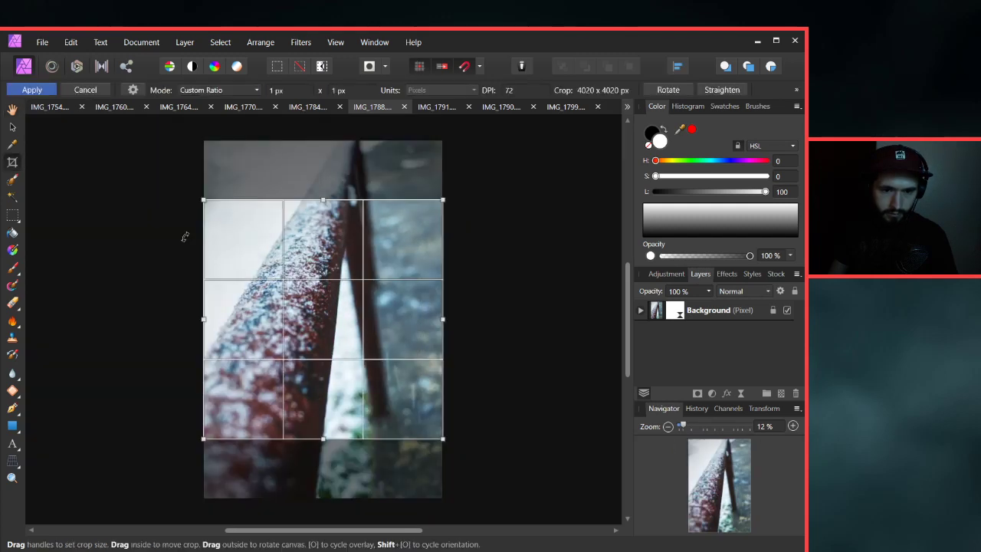
left_click_drag(363, 368, 363, 325)
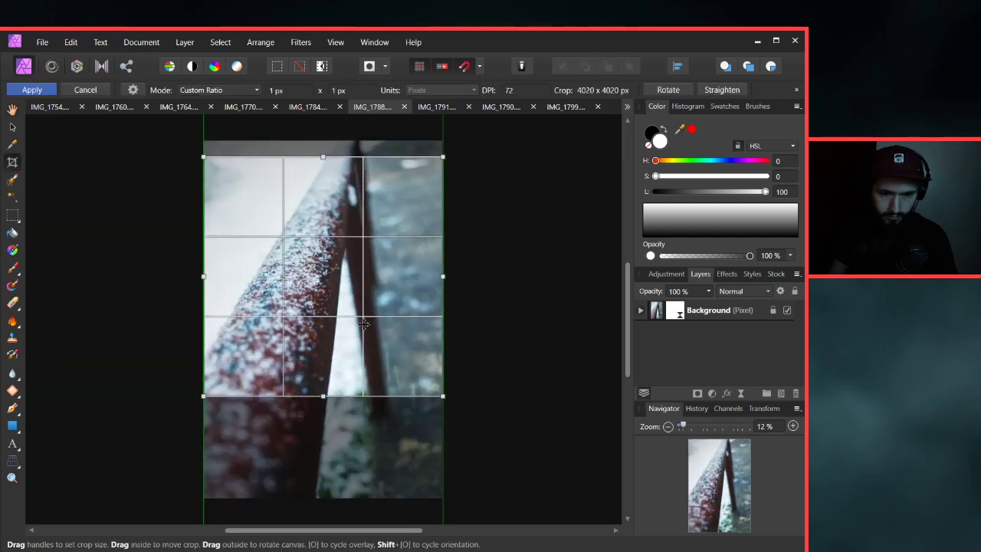
left_click(31, 90)
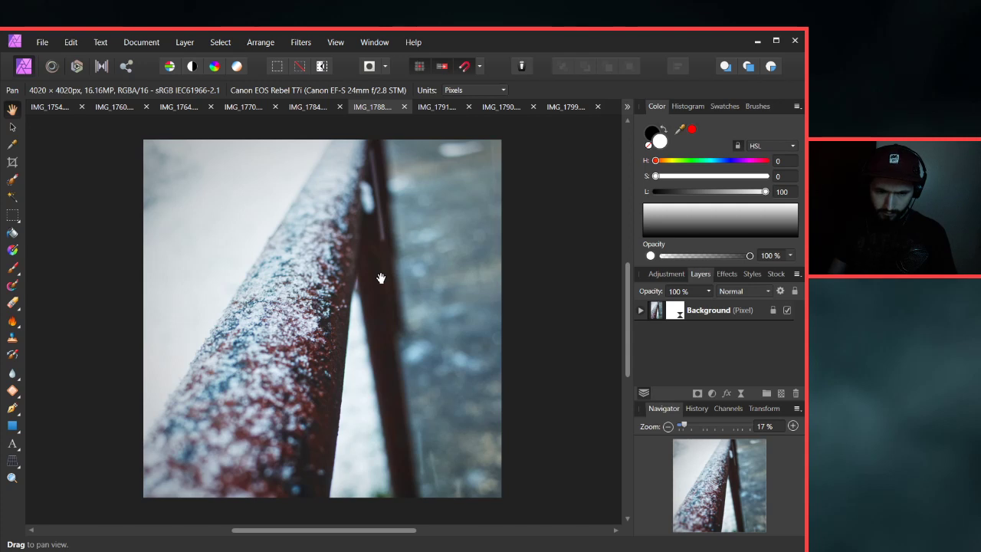
key("ctrl+z")
Crop the railing photo to a 4020 × 4020 px square starting a little below its top edge.
left_click(12, 163)
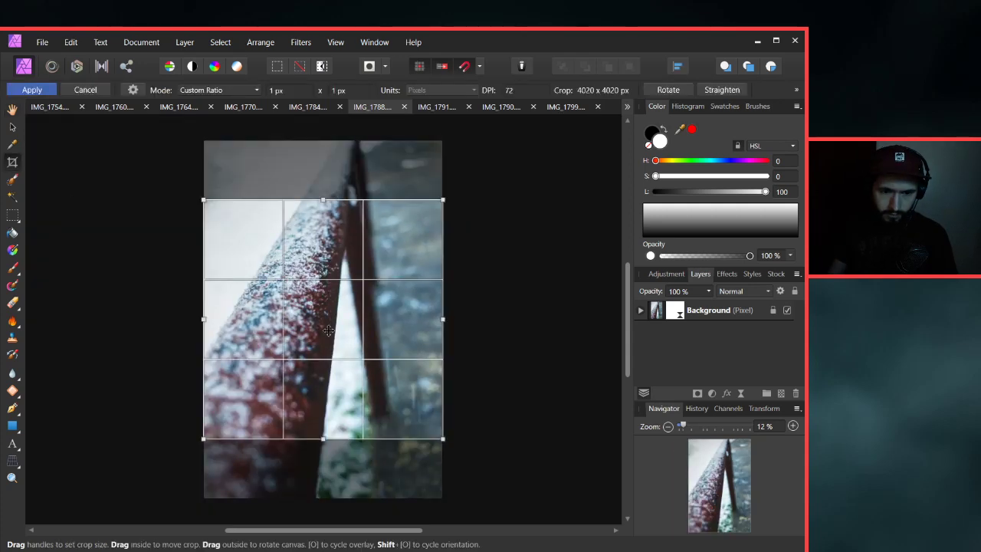
left_click_drag(329, 335, 329, 294)
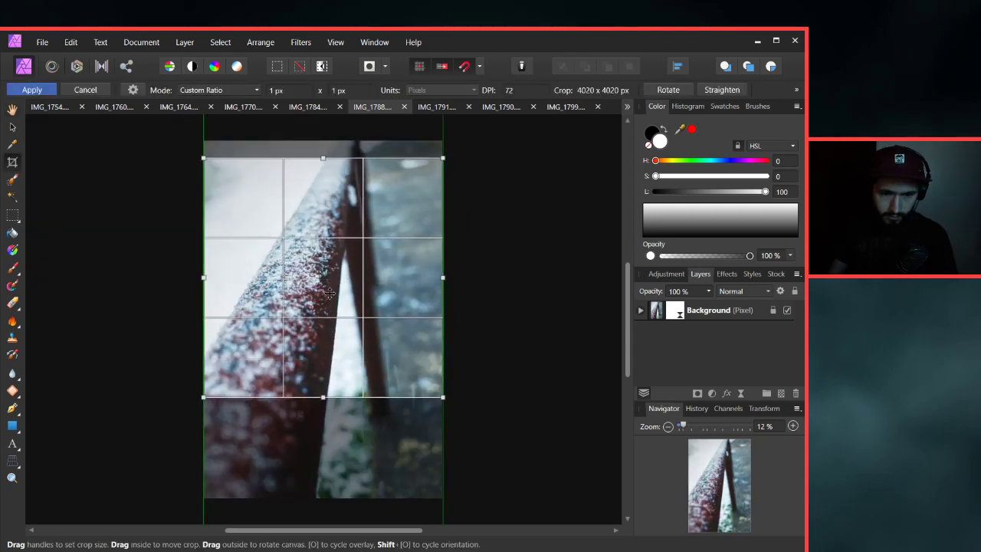
left_click(35, 88)
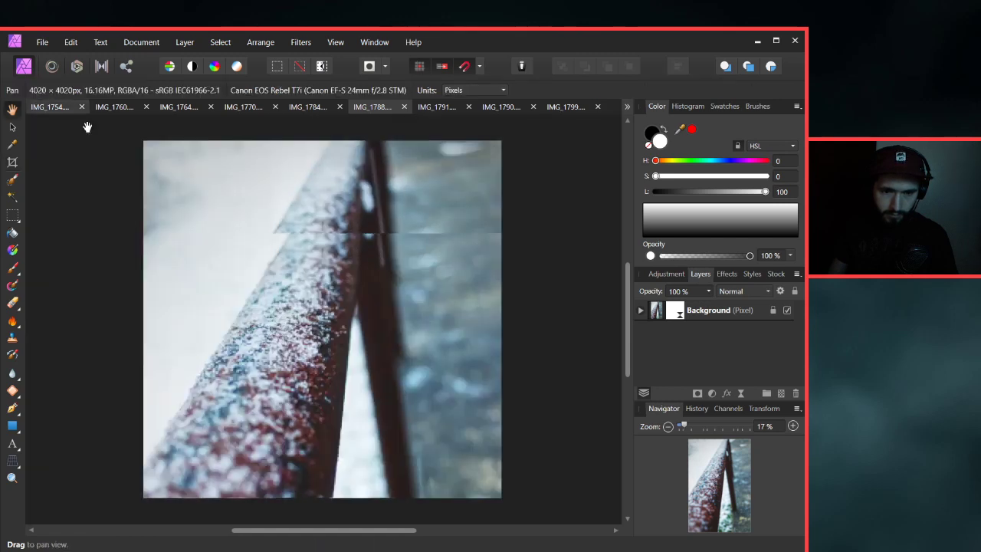
Export the 4020 × 4020 px railing photo as a high-quality JPEG named IMG_1788 in the Insta folder, and undo the crop.
left_click(43, 42)
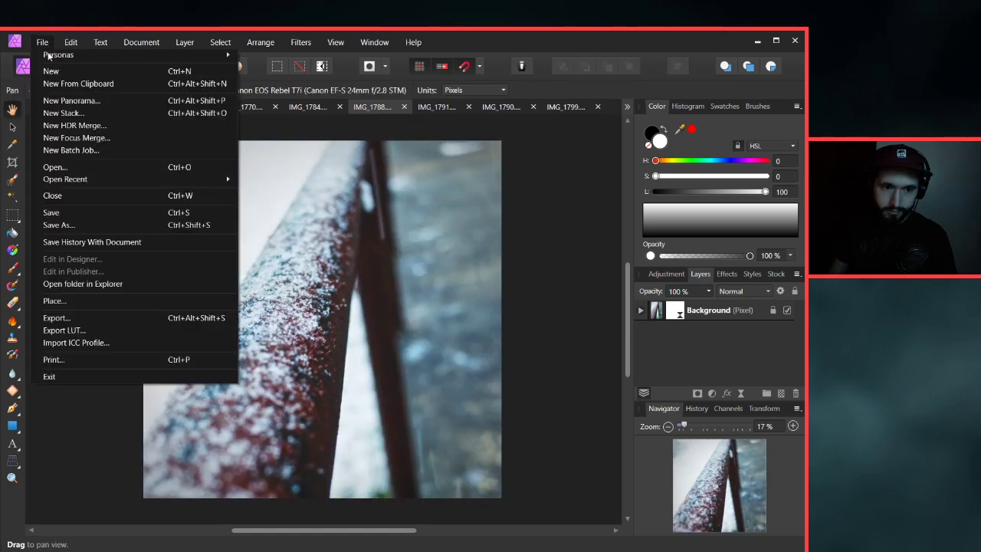
left_click(68, 315)
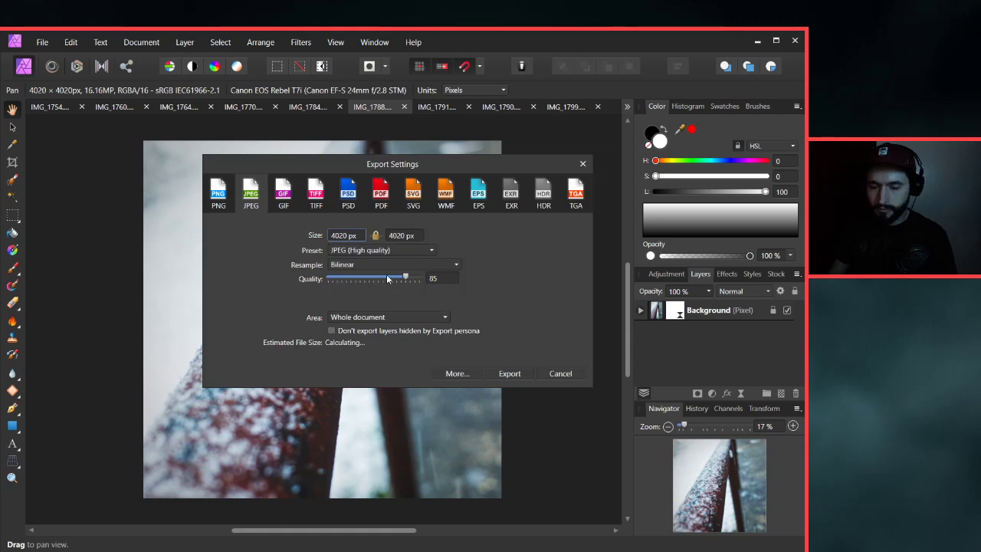
left_click(509, 373)
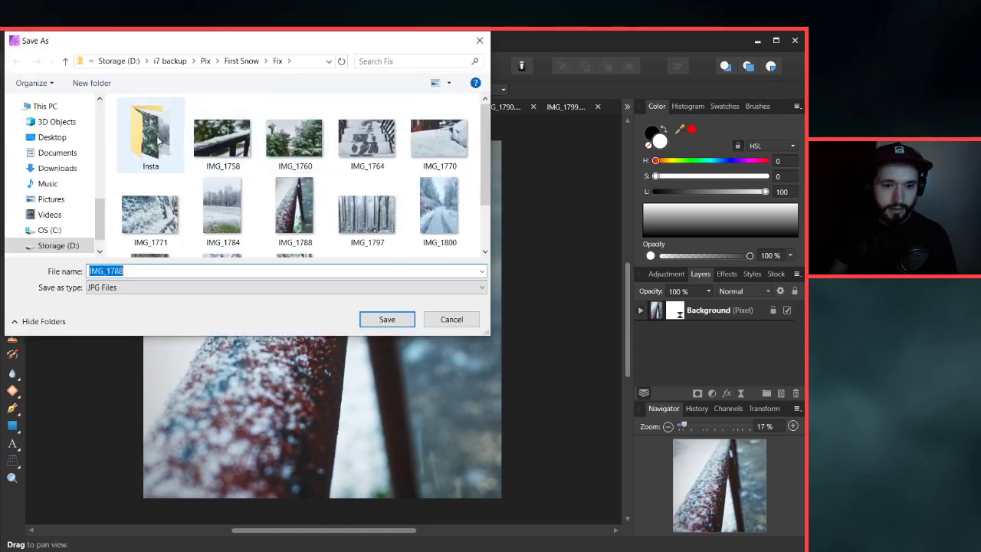
left_click(387, 319)
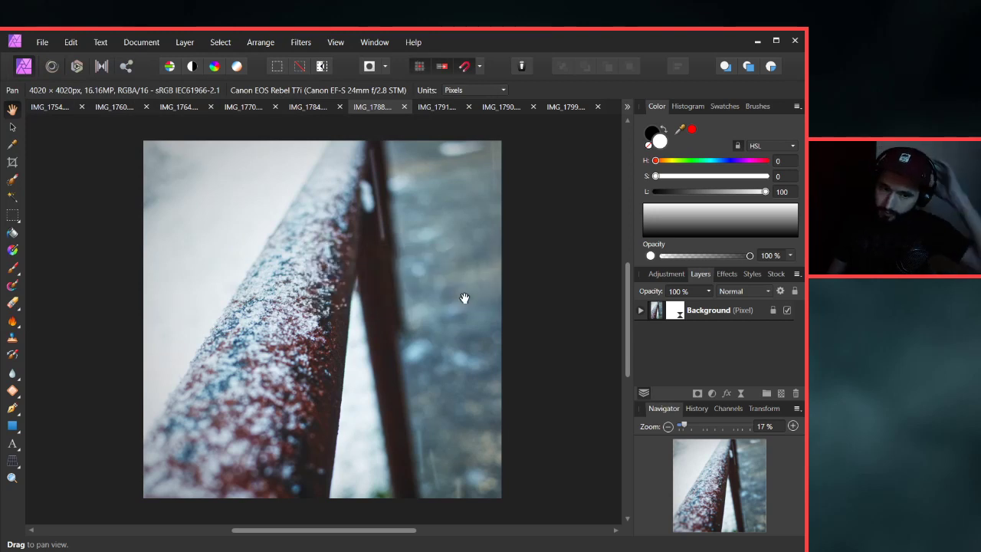
key("ctrl+z")
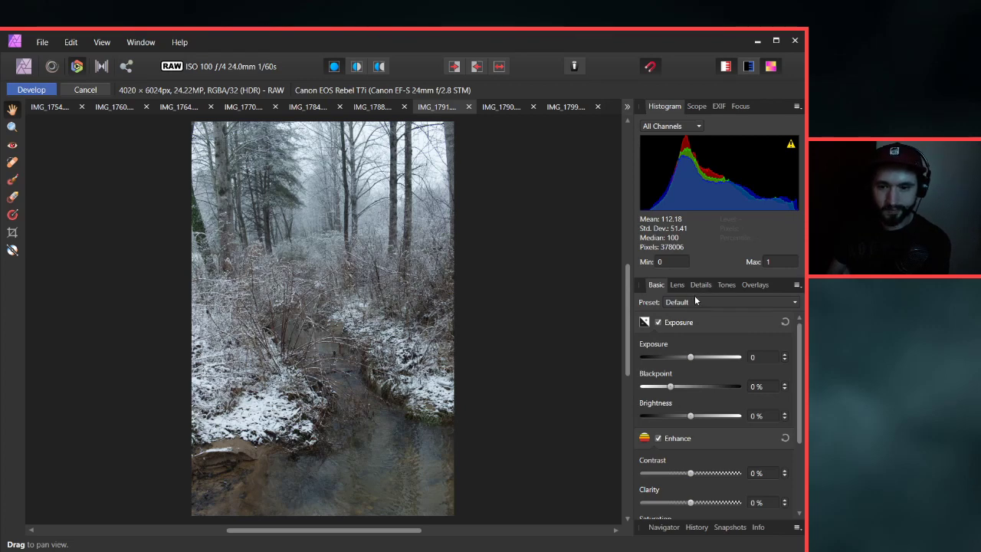
Set the exposure of creek photo IMG_1791 to 0.1 and develop the RAW image.
left_click_drag(692, 357, 732, 354)
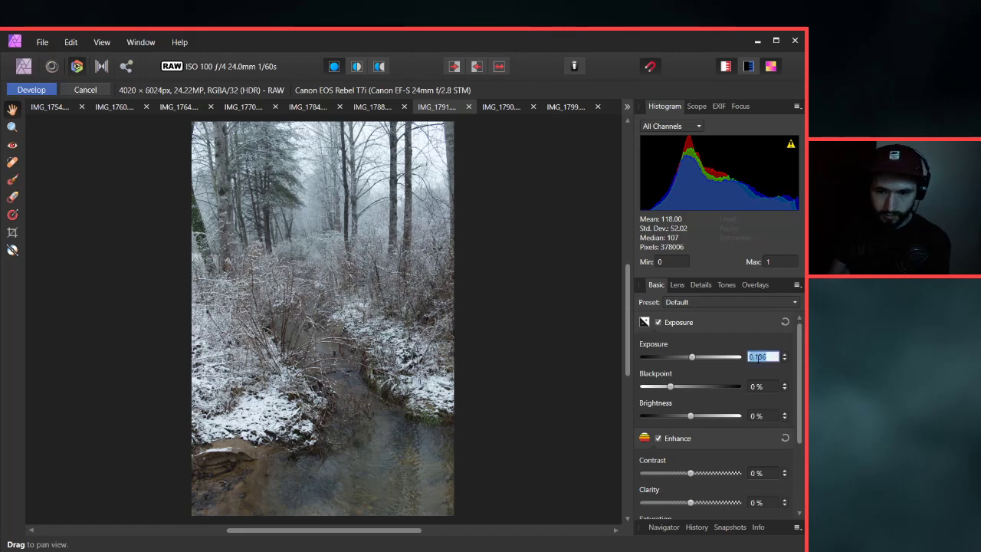
key("BackSpace")
type(".1")
key("Return")
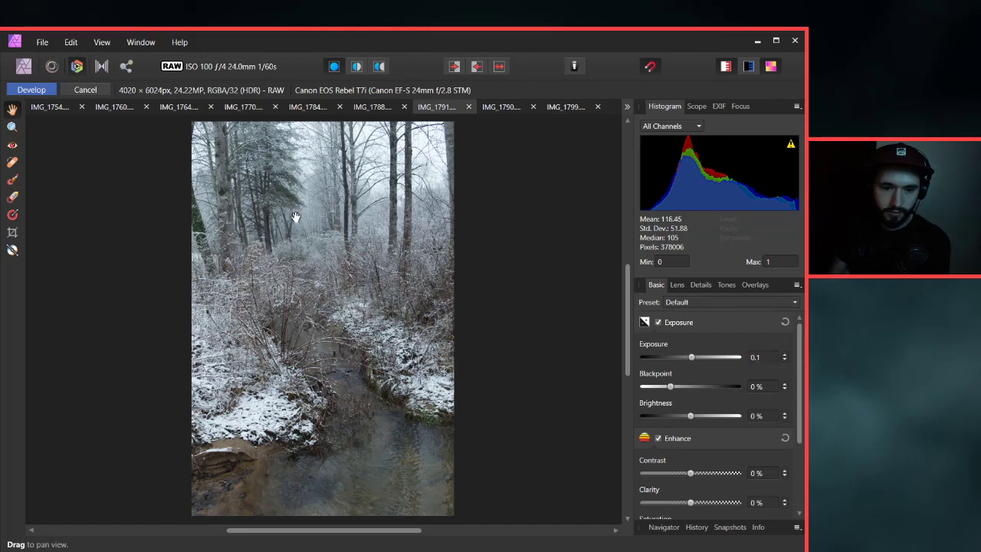
left_click(45, 90)
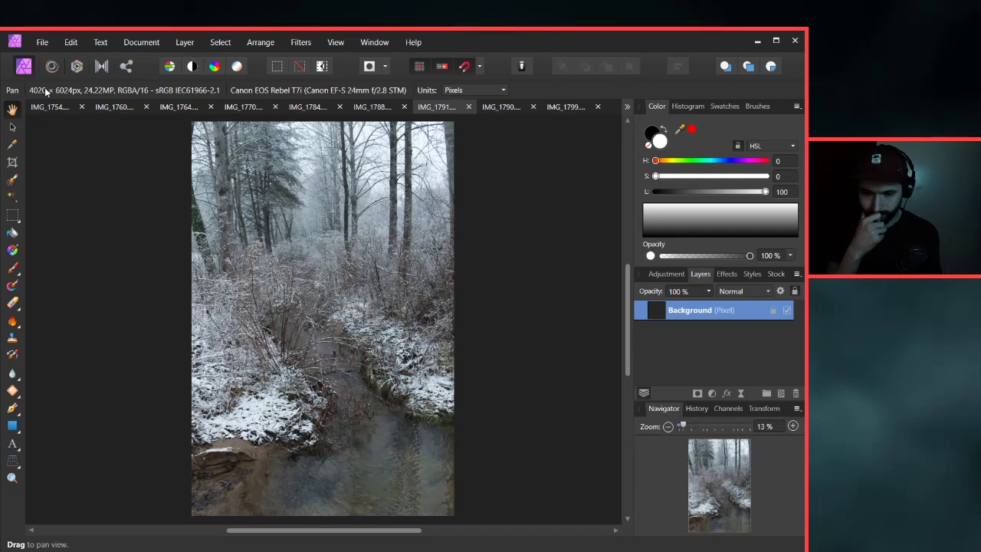
Try the Dramatic tone mapping preset on creek photo IMG_1791, and cancel it.
left_click(110, 66)
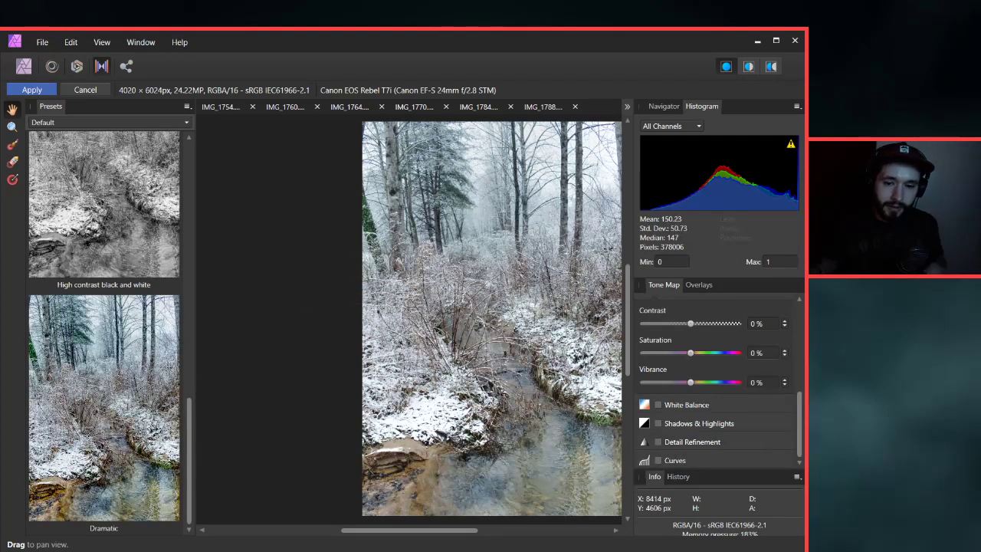
left_click(140, 436)
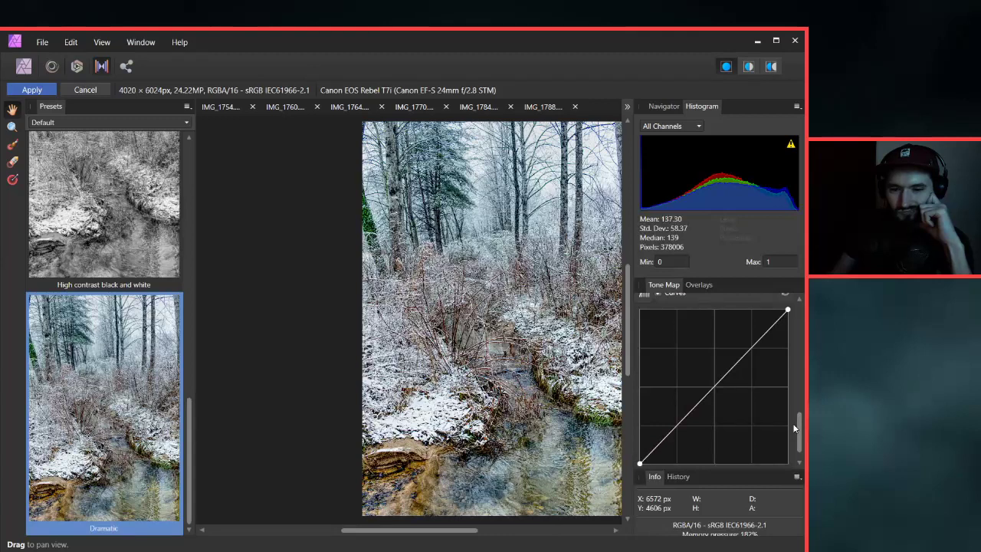
left_click_drag(802, 422, 799, 311)
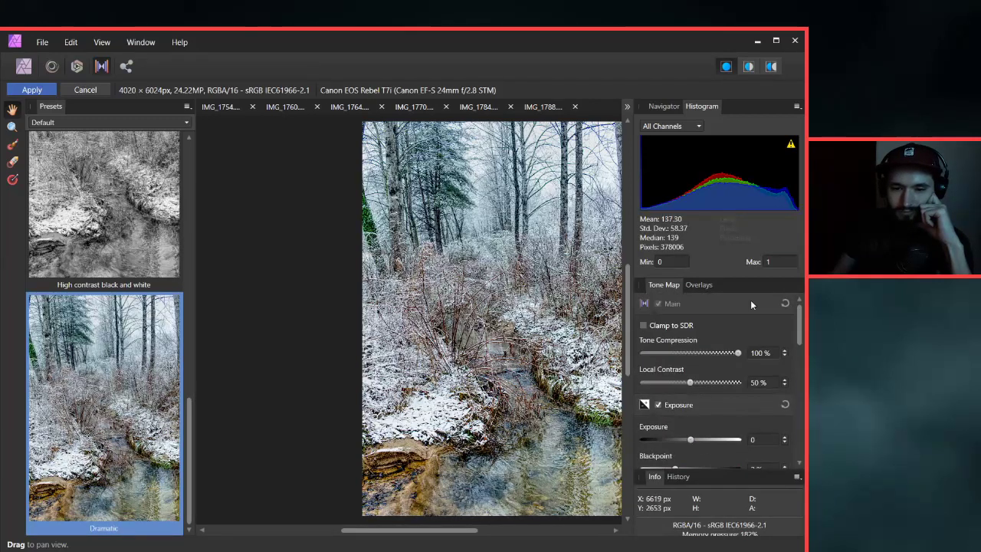
left_click(86, 90)
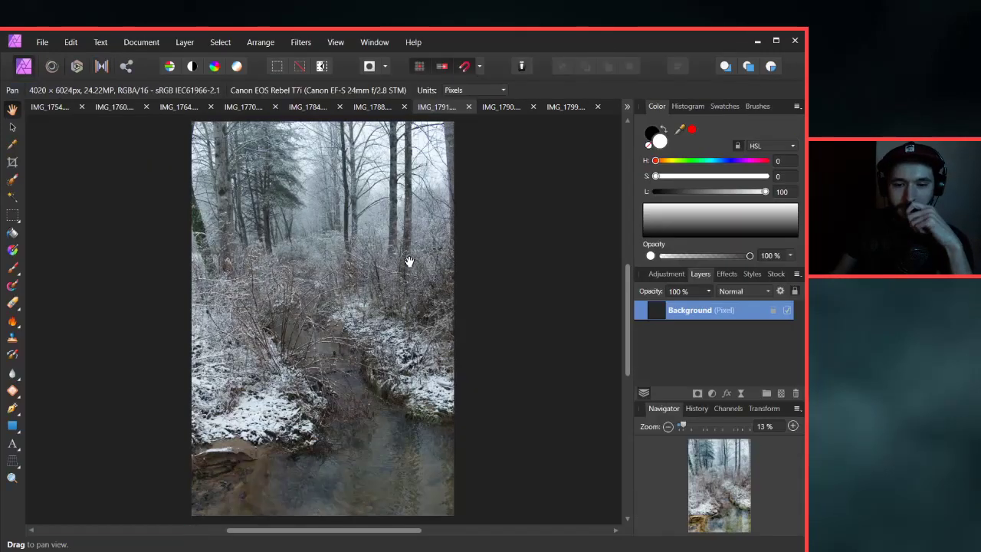
Export the creek photo at its full 4020 × 6024 px size as a high-quality JPEG named IMG_1791.
left_click(42, 44)
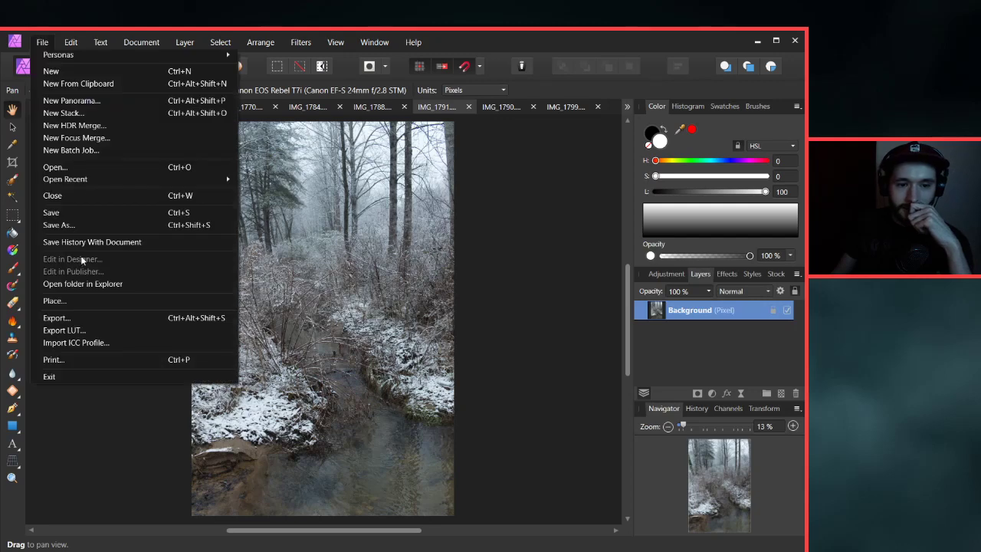
left_click(73, 316)
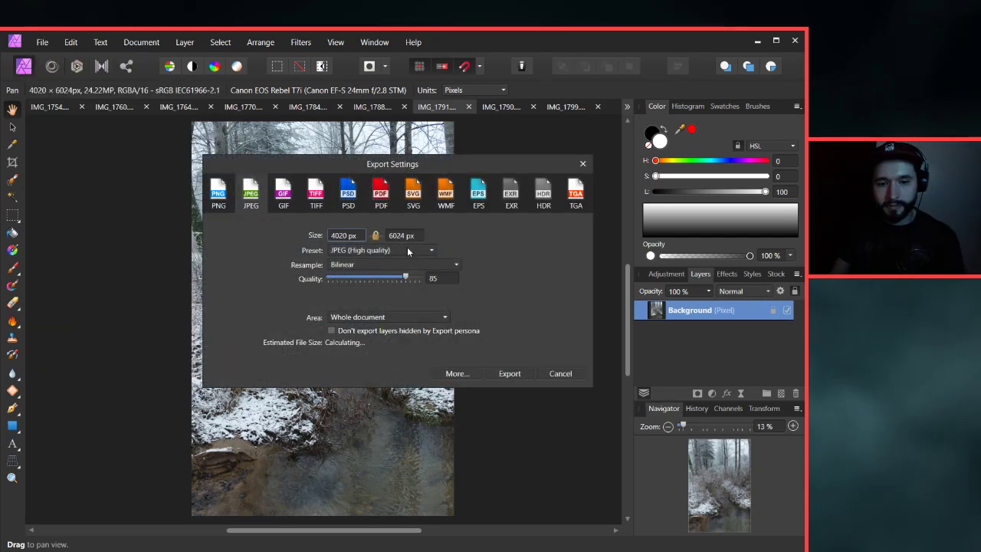
left_click(511, 374)
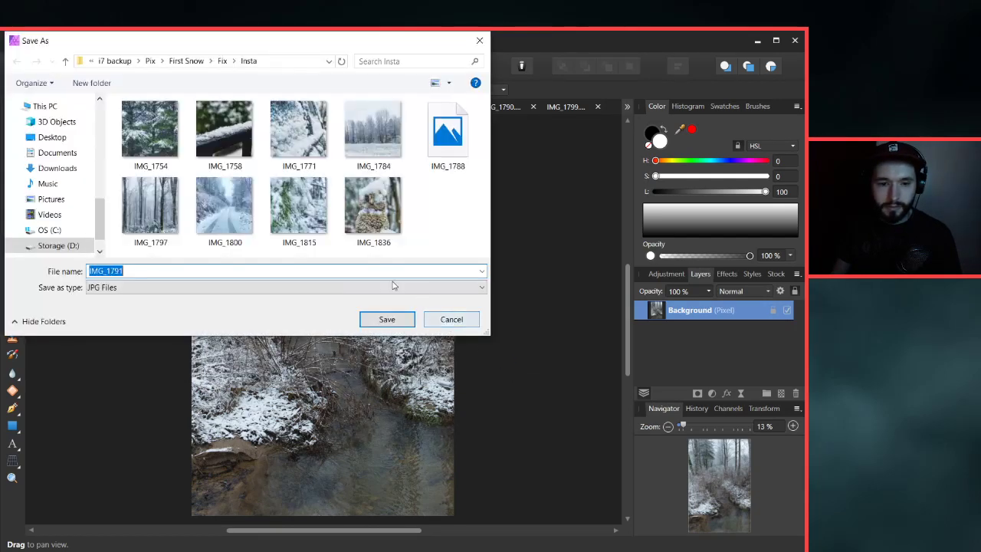
left_click(387, 319)
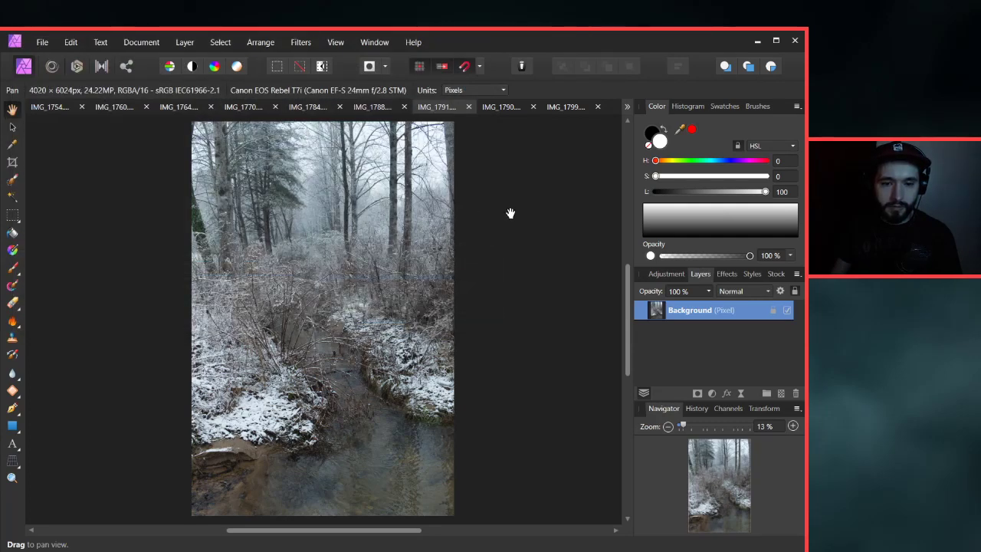
Switch to landscape creek photo IMG_1790, set its exposure to 0.1 and develop the RAW image.
left_click(494, 108)
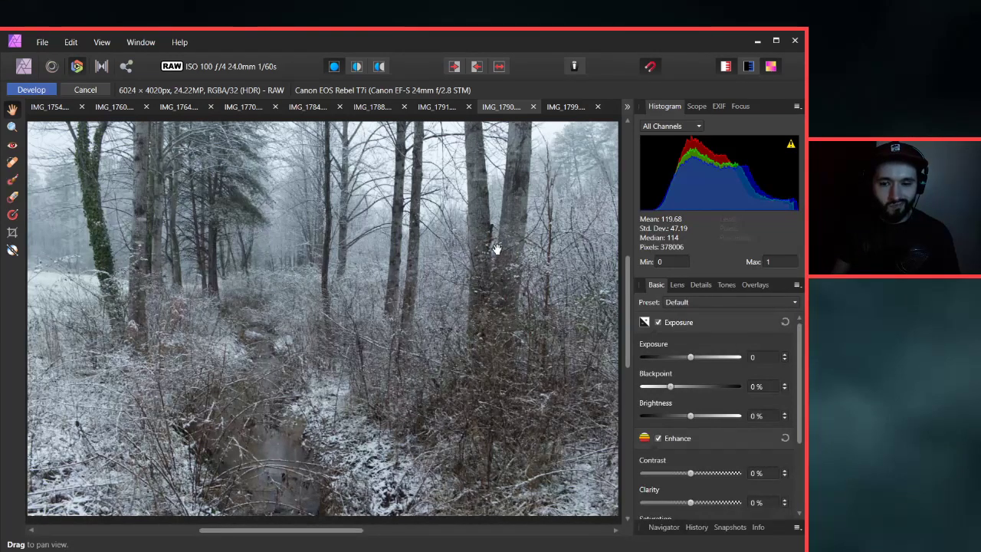
left_click_drag(692, 360, 693, 359)
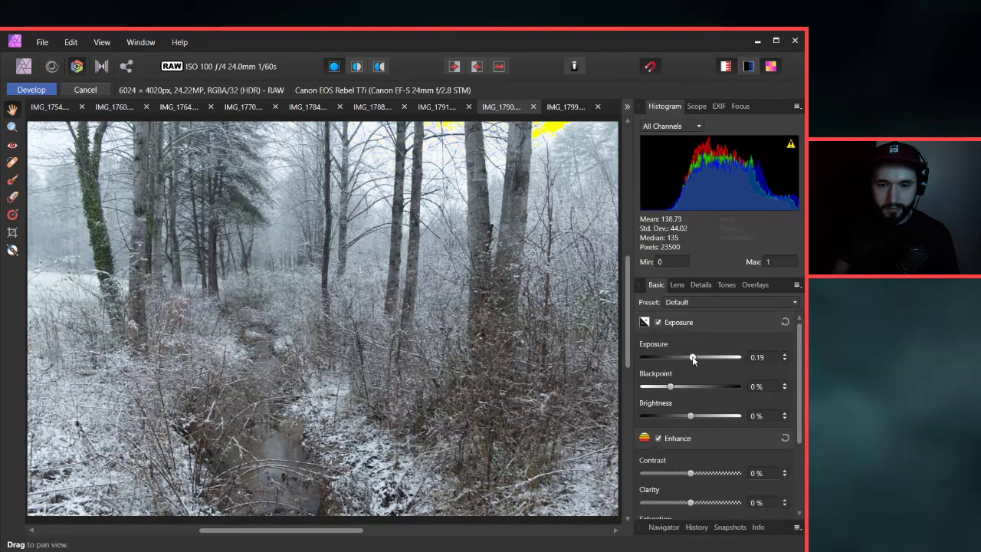
left_click(764, 357)
type(".1")
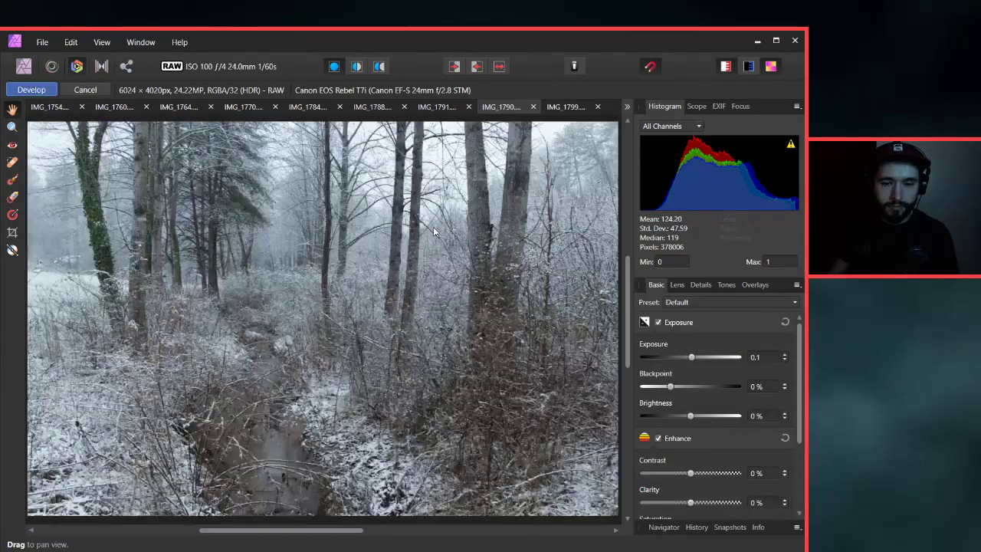
key("Return")
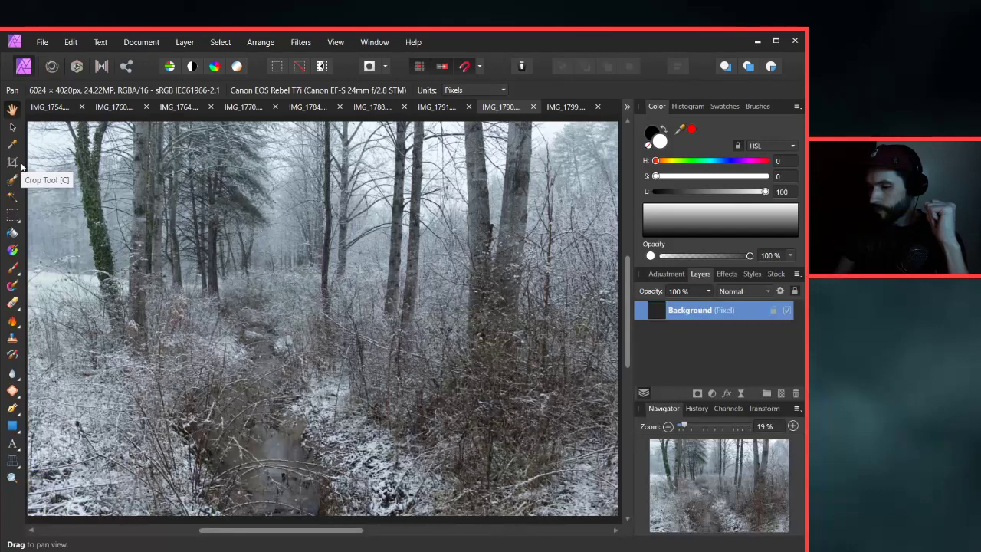
Start cropping IMG_1790, fit the crop frame to the photo with Original Ratio mode, and set the mode to Unconstrained.
left_click(20, 164)
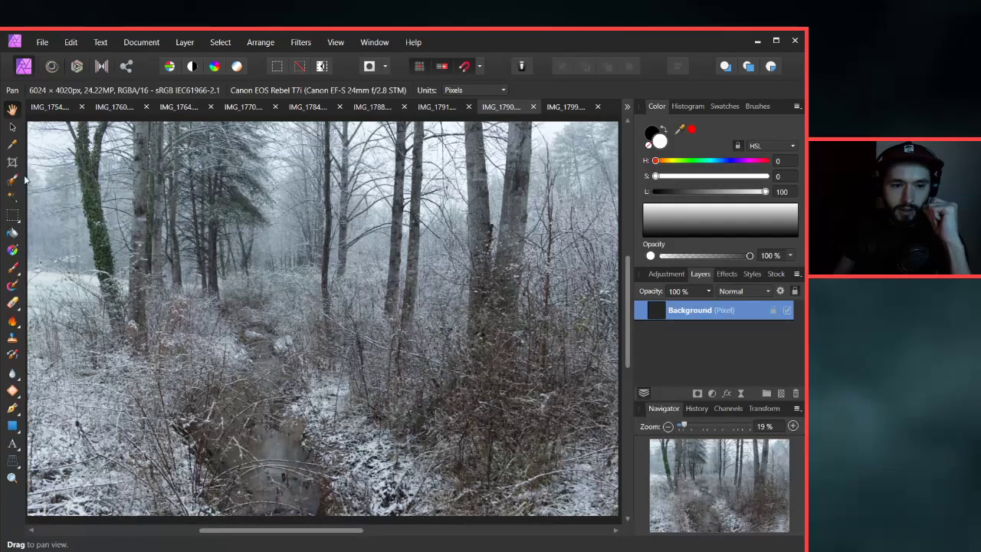
left_click(226, 91)
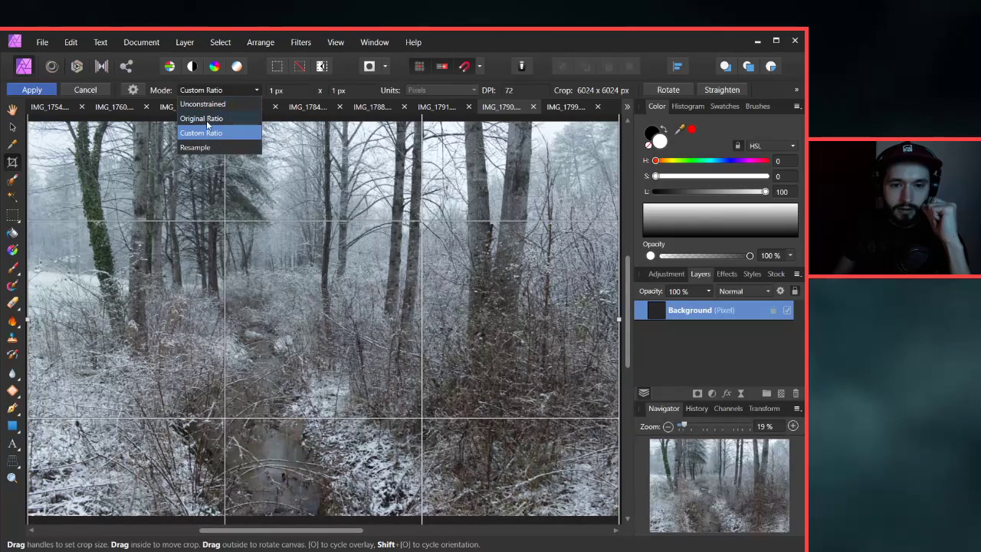
left_click(208, 106)
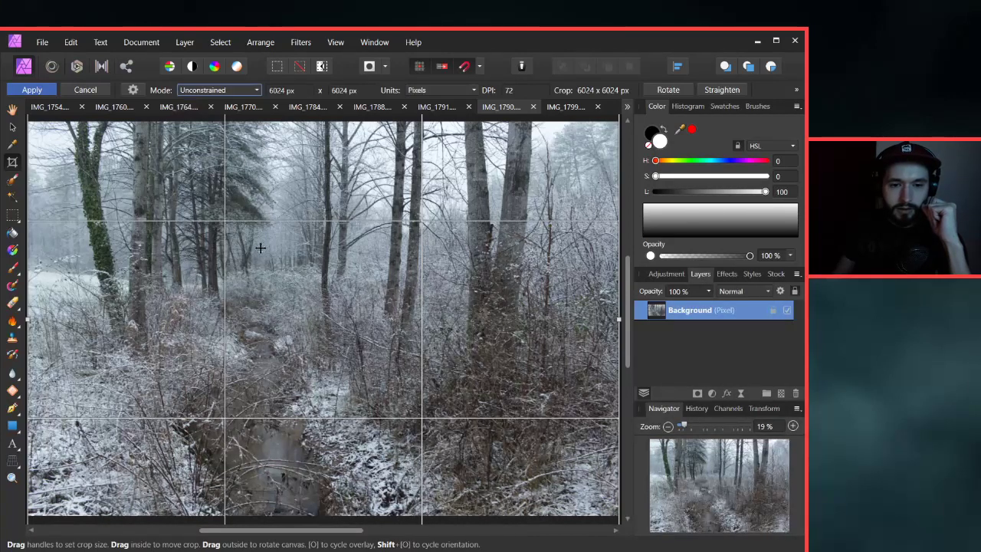
key("ctrl+0")
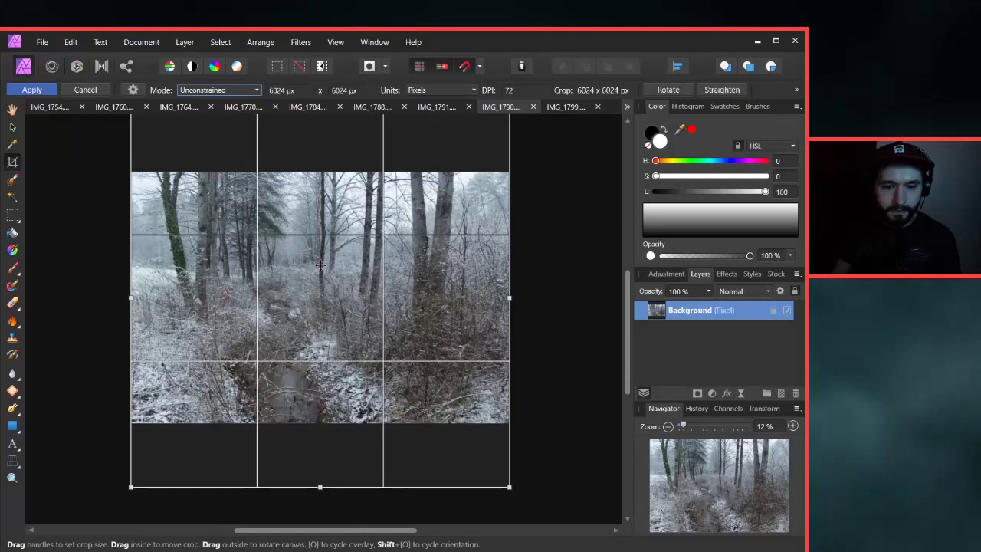
scroll(321, 264, "down", 2)
left_click(235, 90)
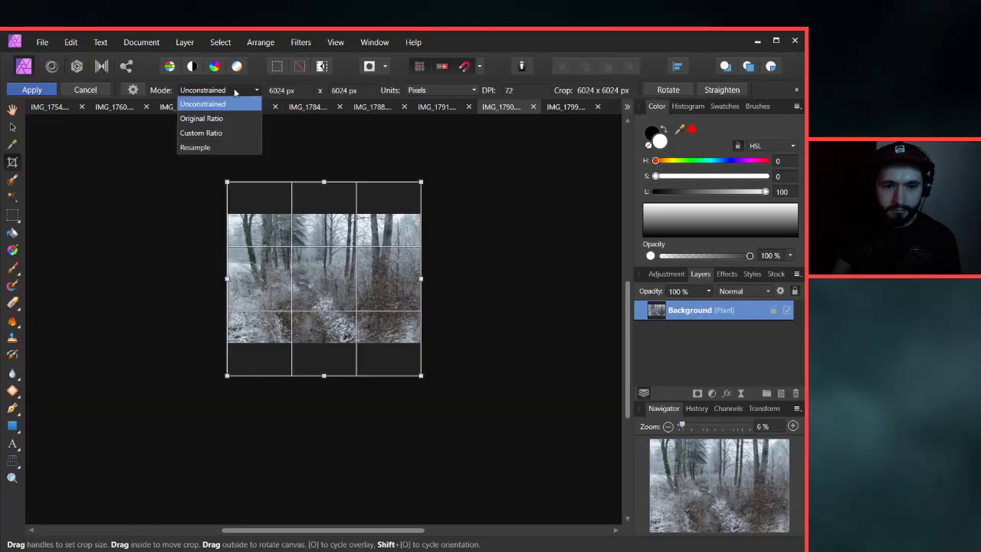
left_click(207, 122)
left_click(223, 90)
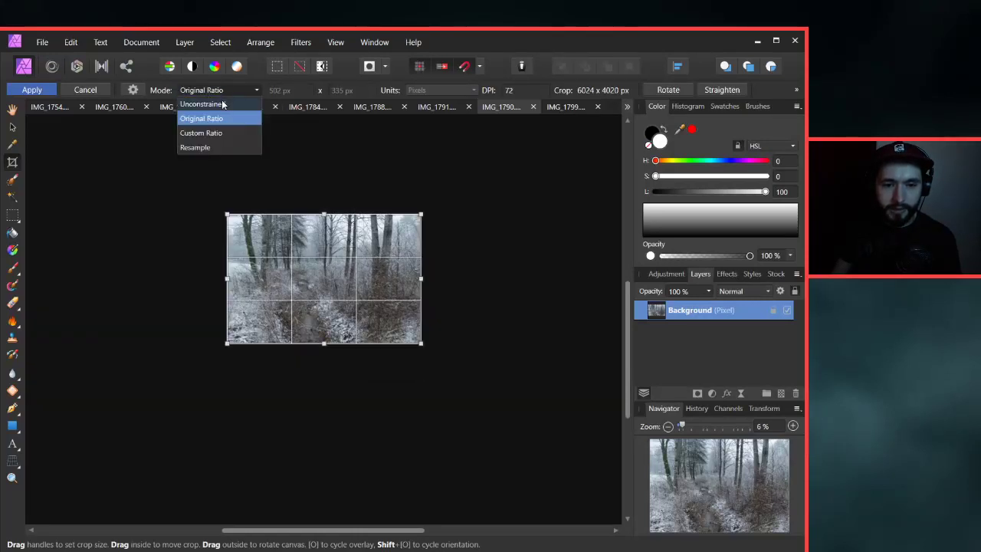
left_click(204, 104)
scroll(261, 284, "up", 2)
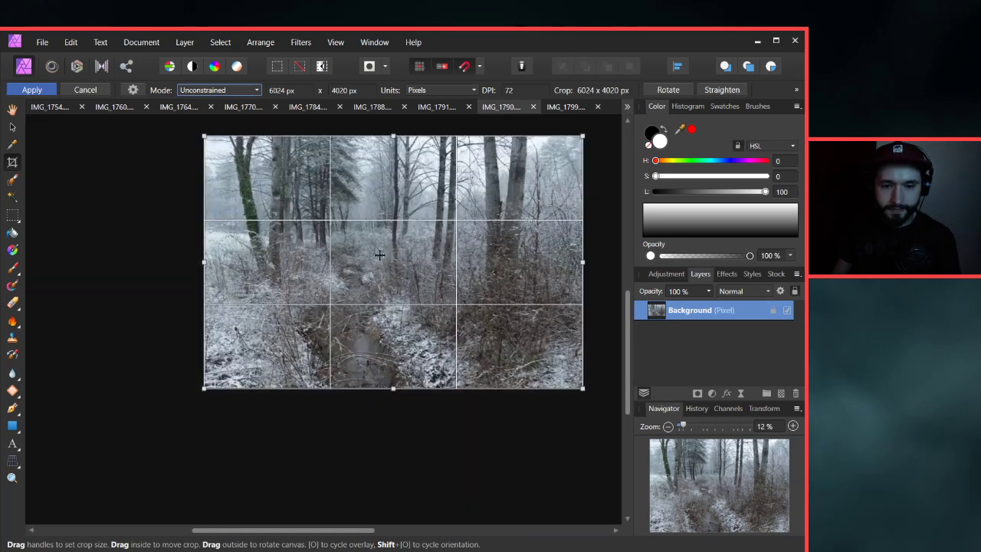
Try narrowing the crop frame from both sides to 4152 × 4020 px with Custom Ratio mode, and cancel the crop.
left_click_drag(390, 272, 363, 294)
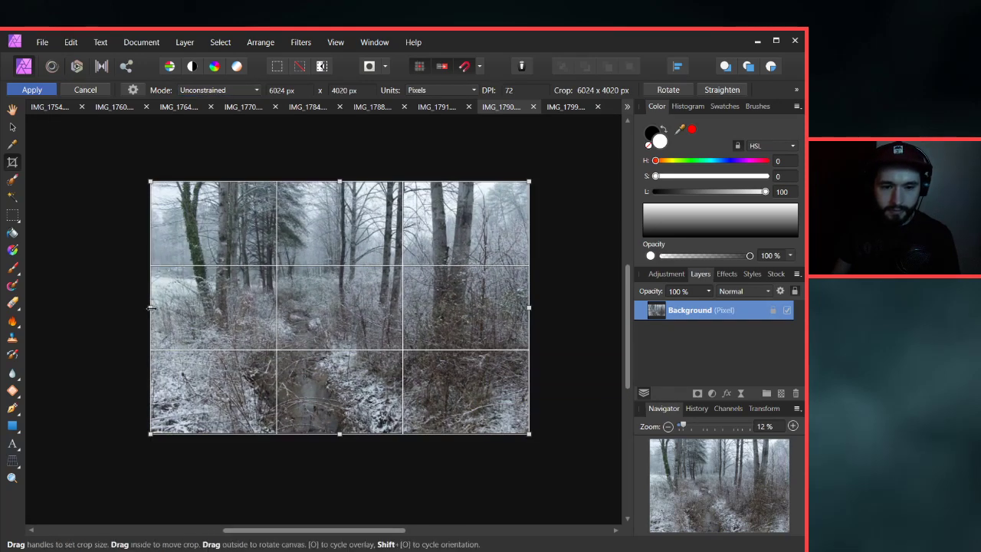
left_click_drag(153, 308, 223, 308)
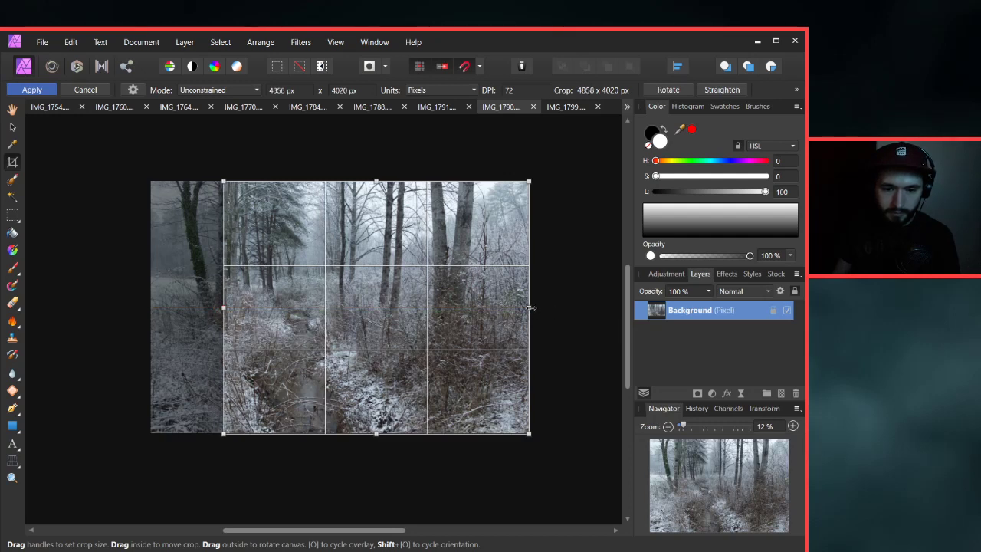
left_click_drag(529, 307, 486, 307)
left_click(212, 87)
left_click(196, 131)
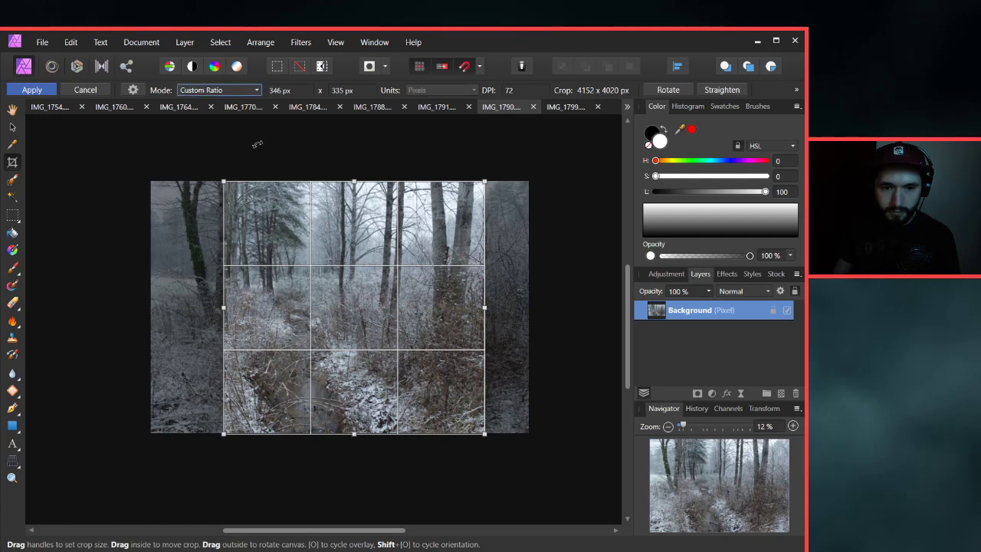
left_click(86, 91)
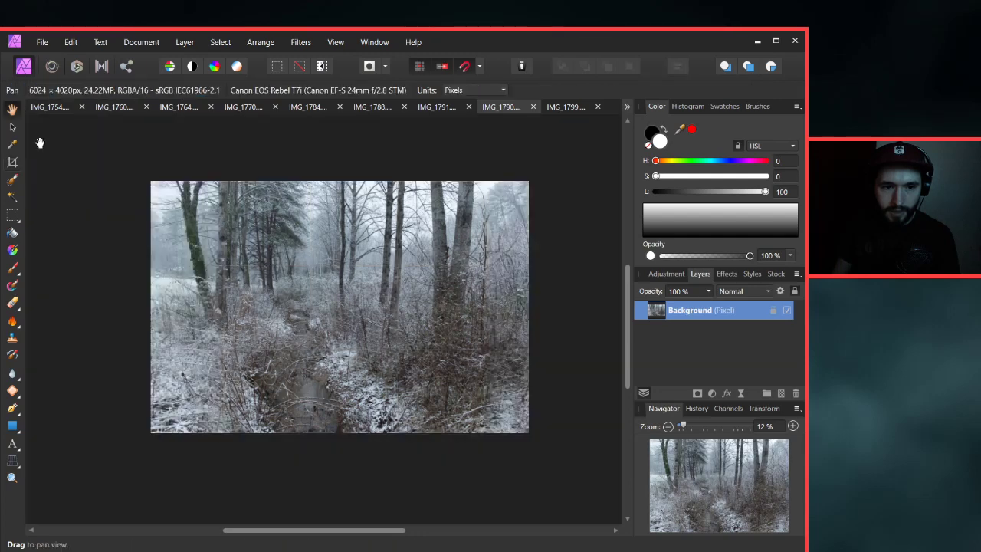
Try a full-height 4020 × 4020 px square crop near the middle of IMG_1790, and undo it.
left_click(247, 90)
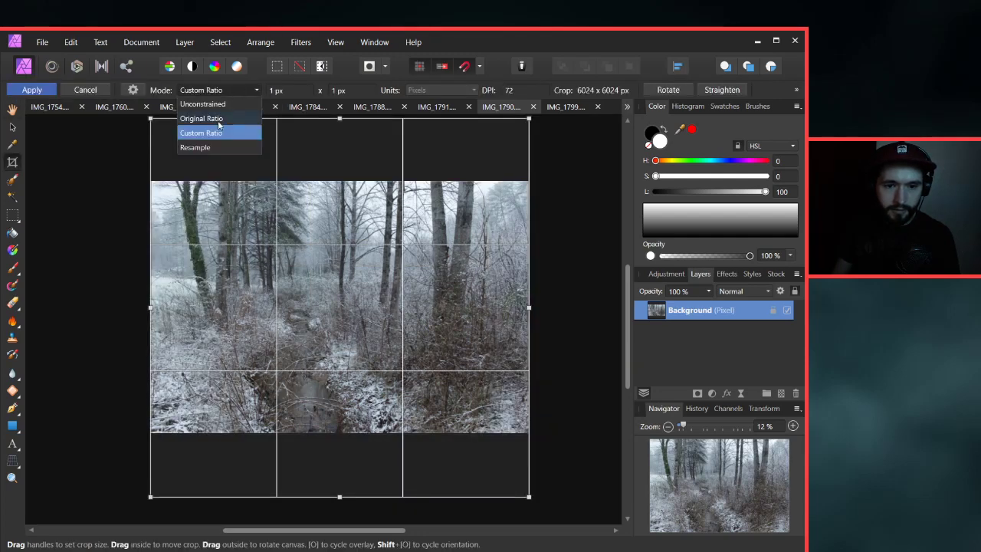
left_click(574, 229)
left_click_drag(529, 121, 466, 181)
left_click_drag(151, 495, 212, 434)
mouse_move(338, 329)
left_mouse_down()
mouse_move(382, 330)
mouse_move(356, 331)
left_mouse_up()
left_click_drag(415, 345, 400, 344)
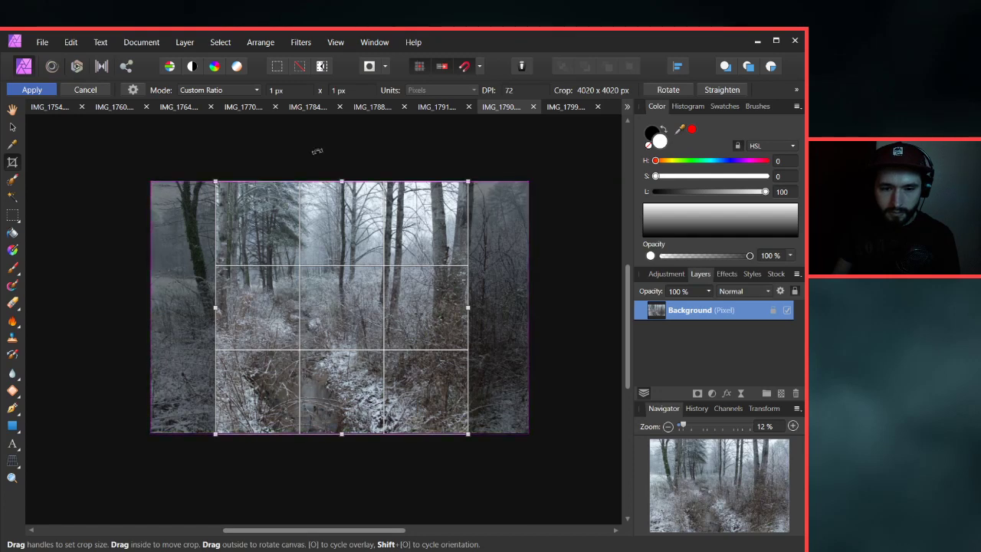
left_click(44, 90)
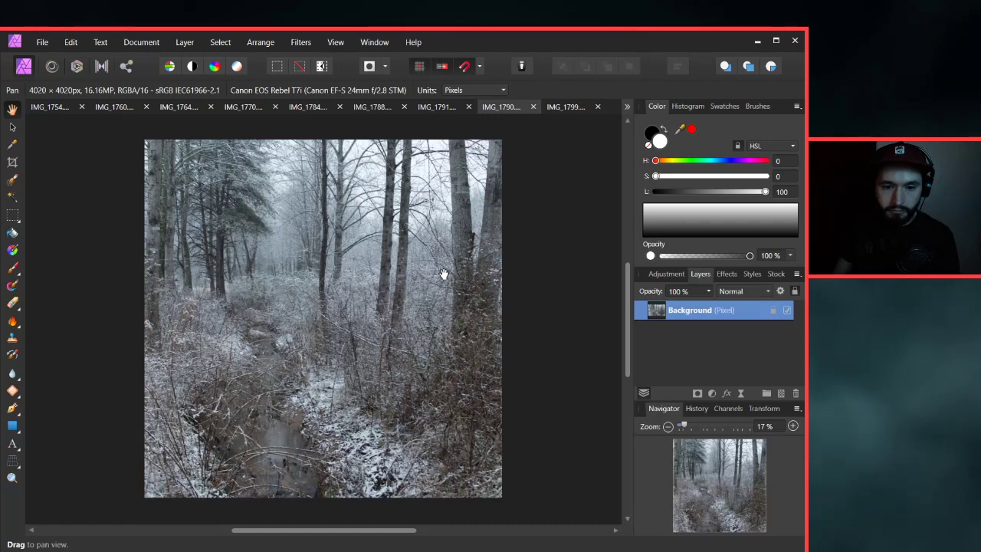
key("ctrl+z")
Start cropping IMG_1790 again and shrink the frame to a full-height 4020 × 4020 px square around the middle of the photo.
key("c")
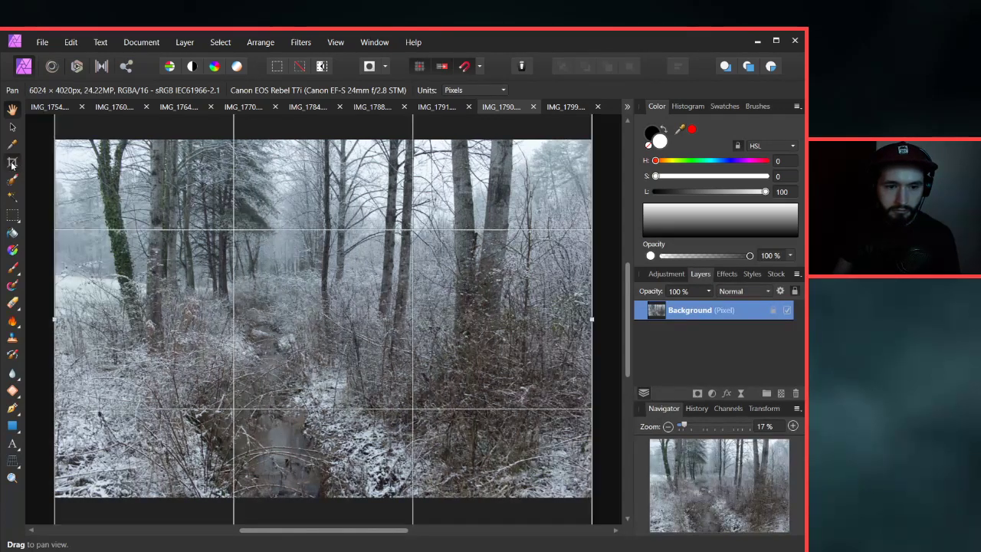
scroll(247, 191, "down", 3)
left_click_drag(396, 135, 366, 178)
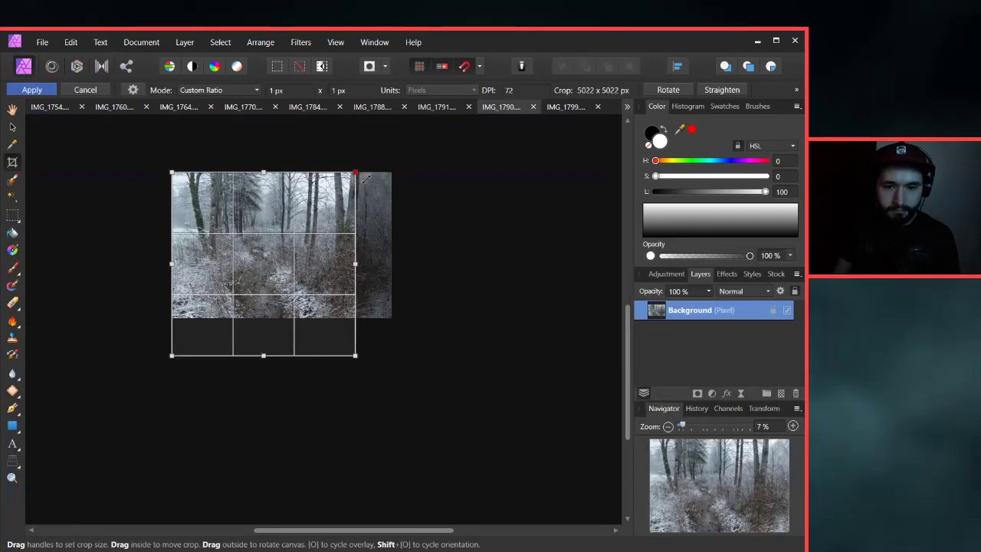
left_click_drag(173, 354, 207, 319)
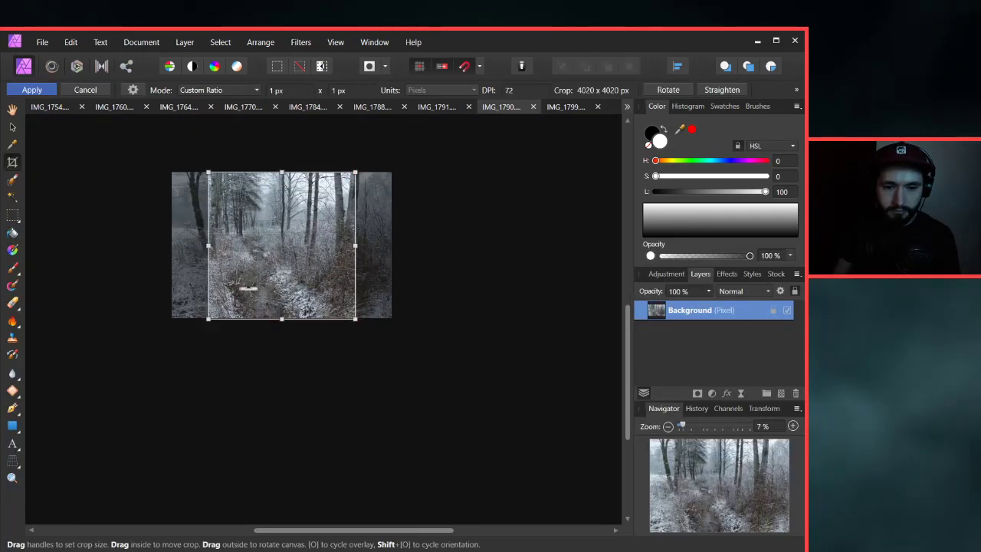
scroll(382, 222, "up", 4)
scroll(278, 284, "down", 3)
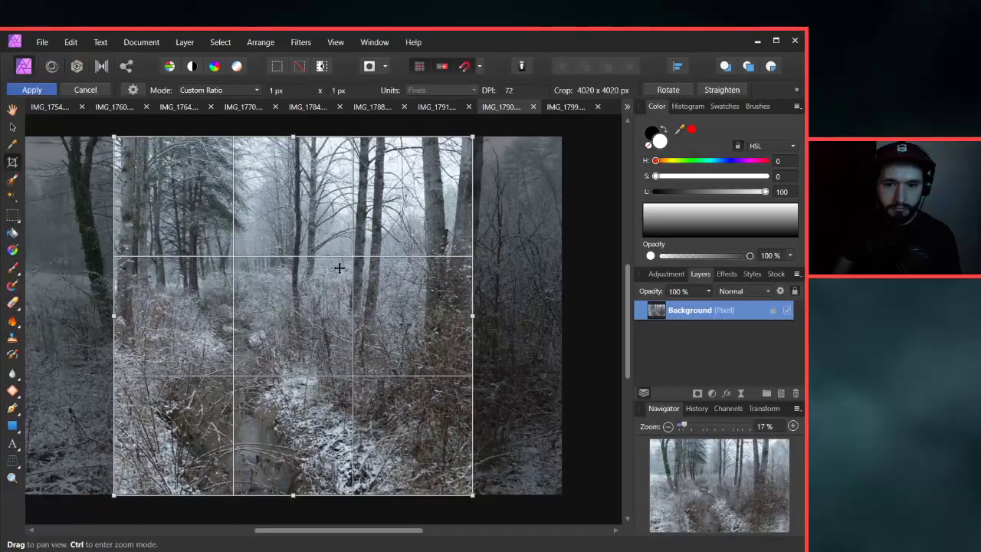
Look through the crop presets and try the crop tool's overlay, Darken and Reveal options.
left_click(133, 91)
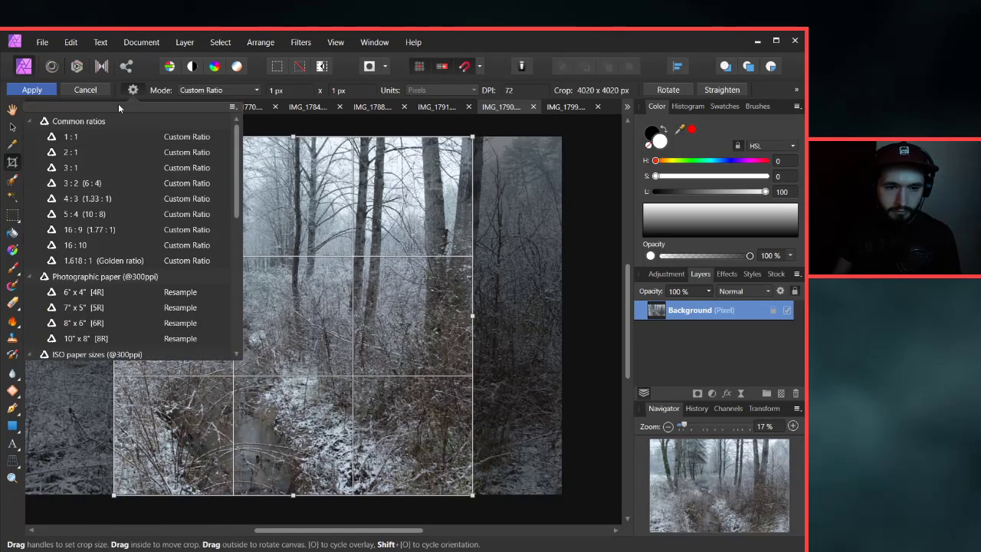
left_click(796, 90)
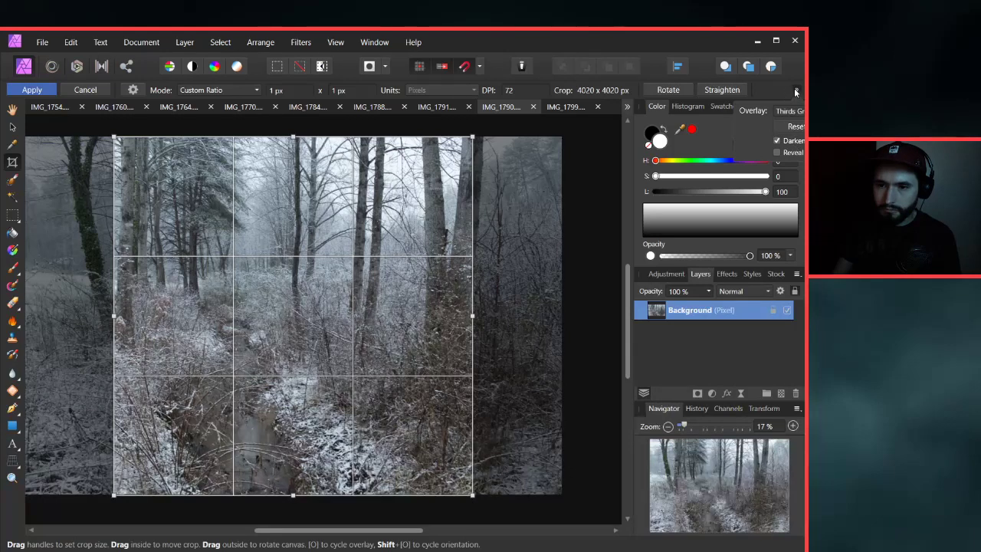
left_click(787, 154)
left_click(787, 152)
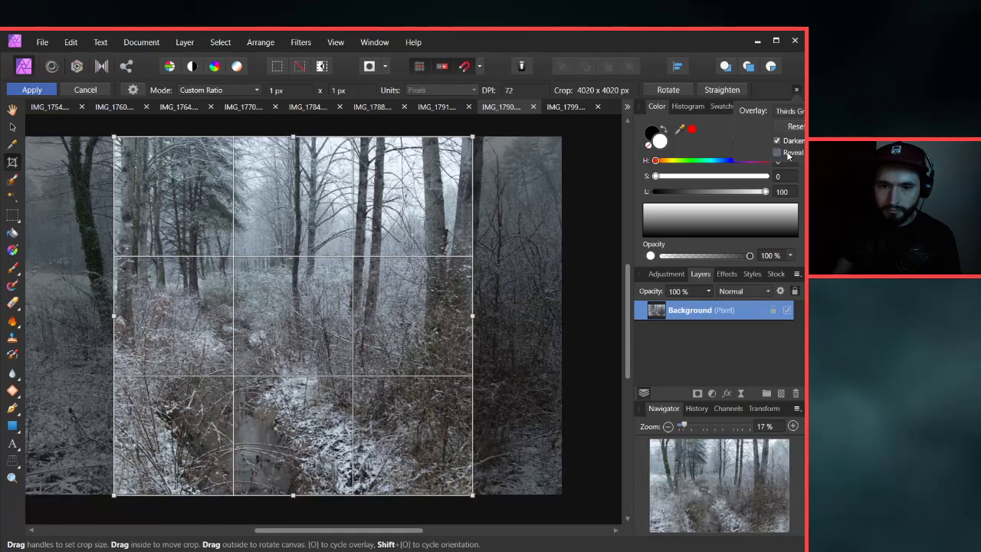
left_click(787, 153)
left_click(786, 151)
left_click(794, 142)
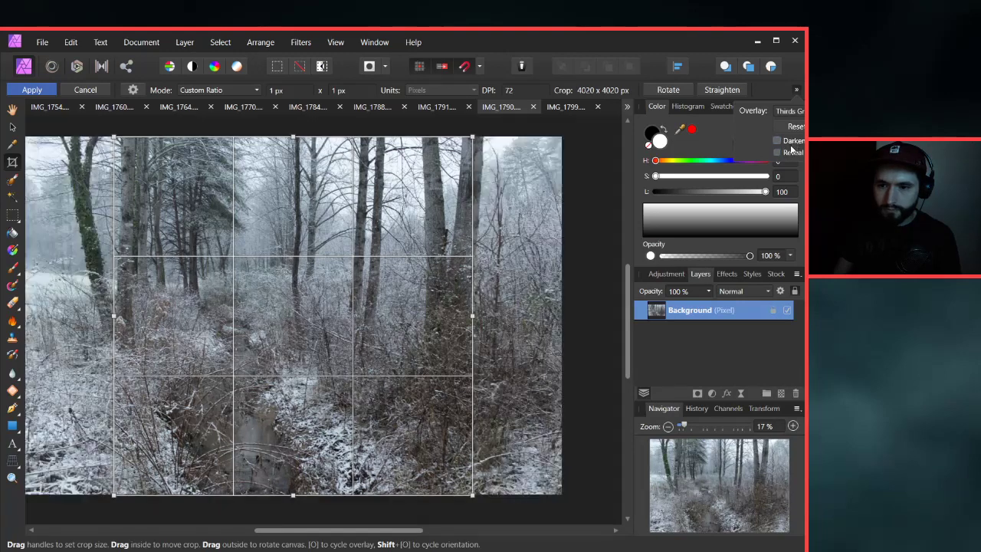
left_click(786, 154)
left_click(786, 153)
left_click(793, 142)
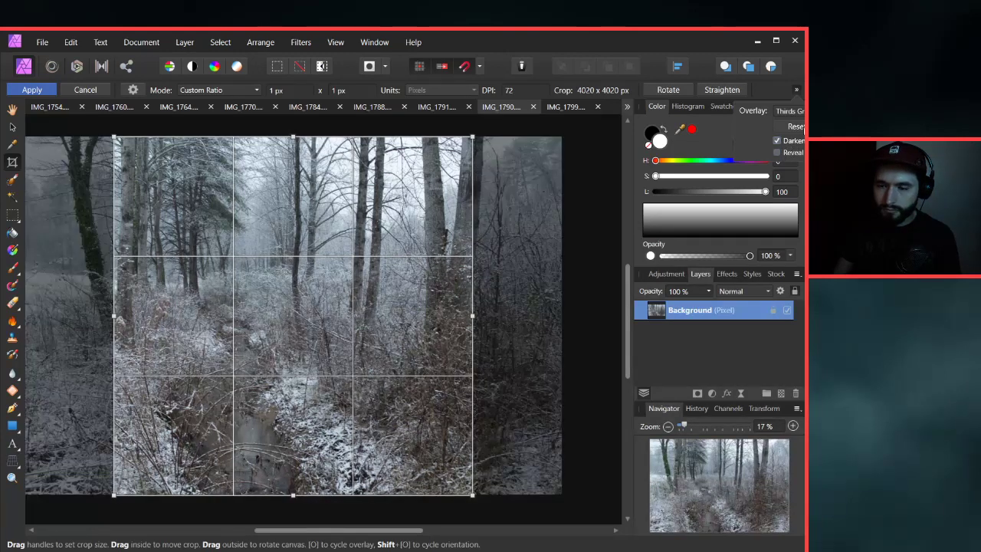
left_click(789, 111)
left_click(789, 140)
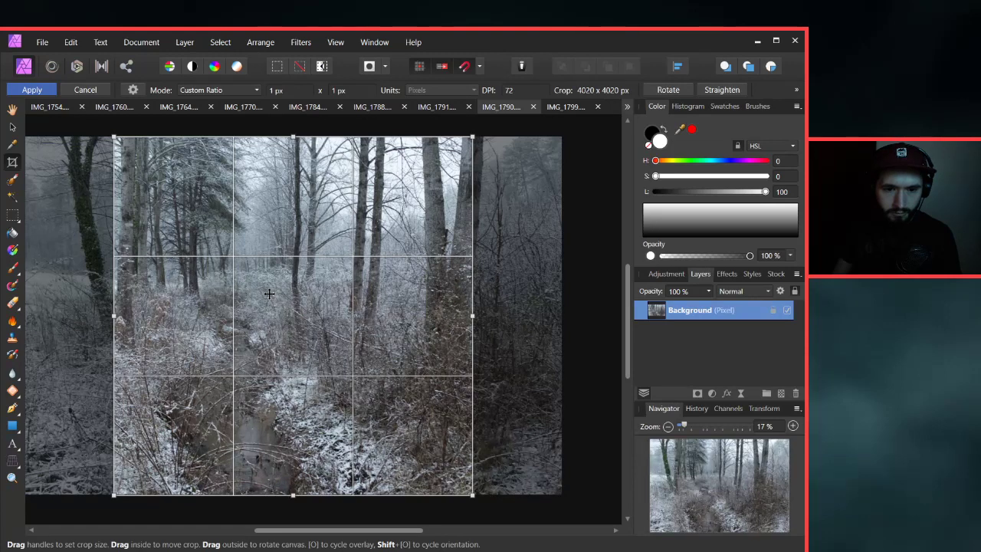
Try the square crop further to the left so it includes the ivy-covered trunk, and undo it.
left_click_drag(266, 299, 223, 307)
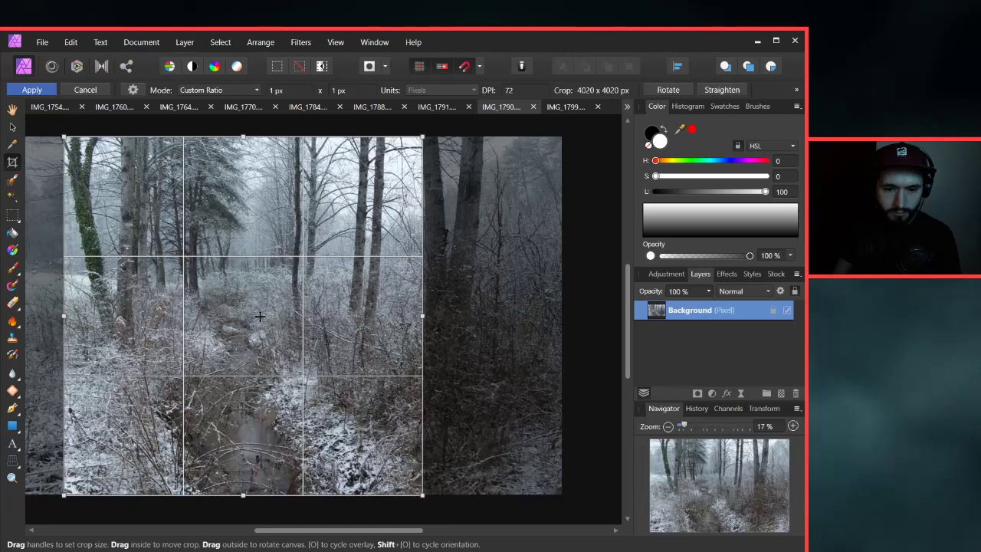
left_click(12, 109)
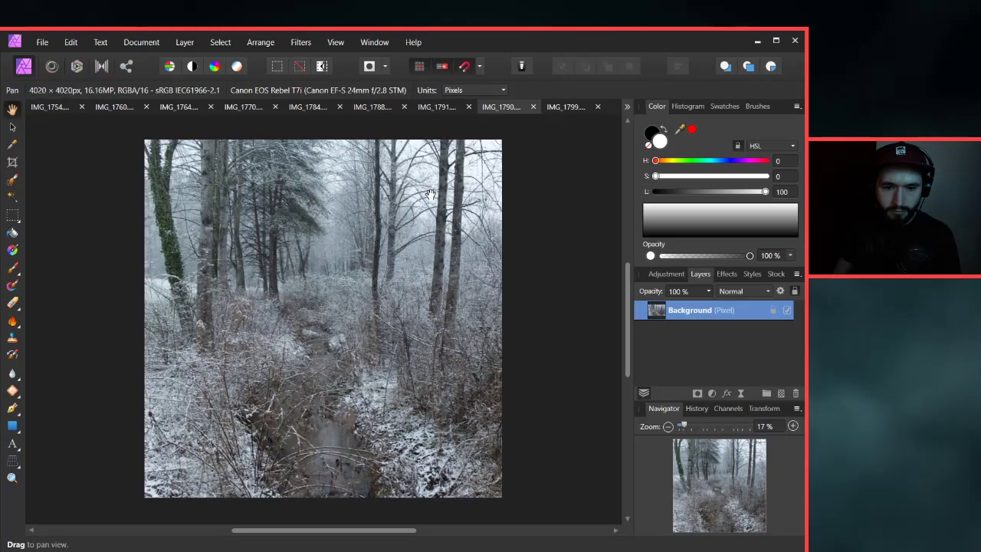
key("ctrl+z")
Try a full-height 4020 × 4020 px square crop just right of the ivy-covered trunk, and undo it.
key("ctrl+minus")
left_click(12, 162)
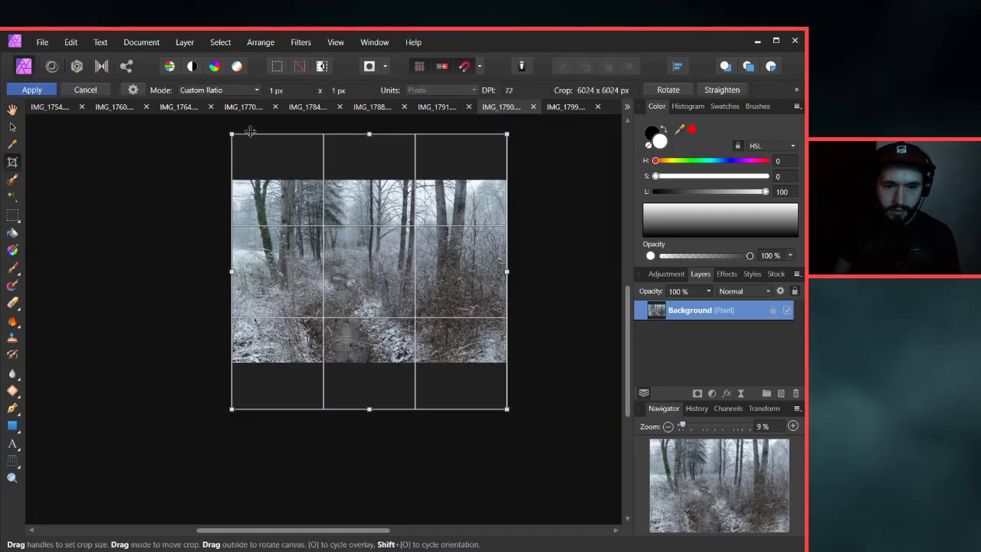
left_click_drag(230, 129, 276, 179)
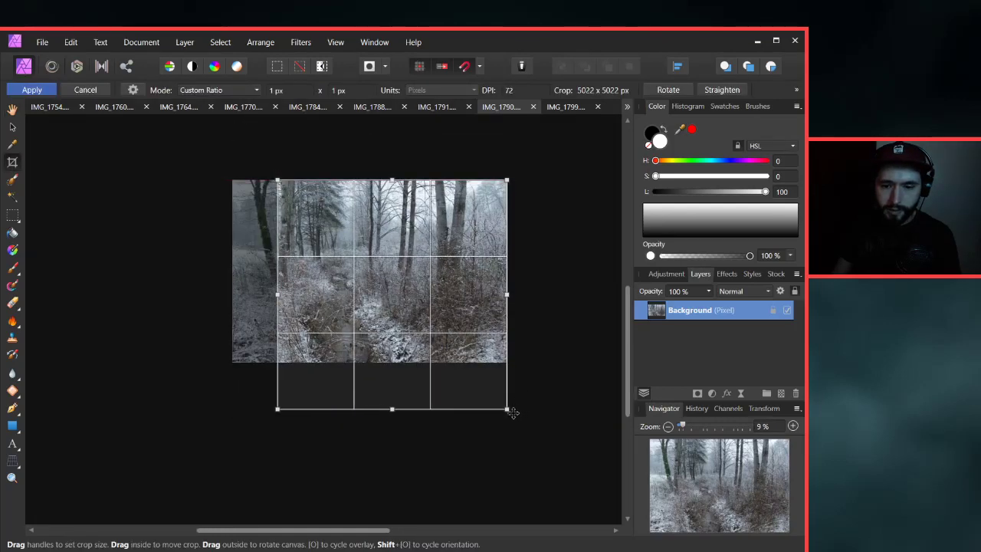
left_click_drag(509, 410, 466, 363)
key("ctrl+plus")
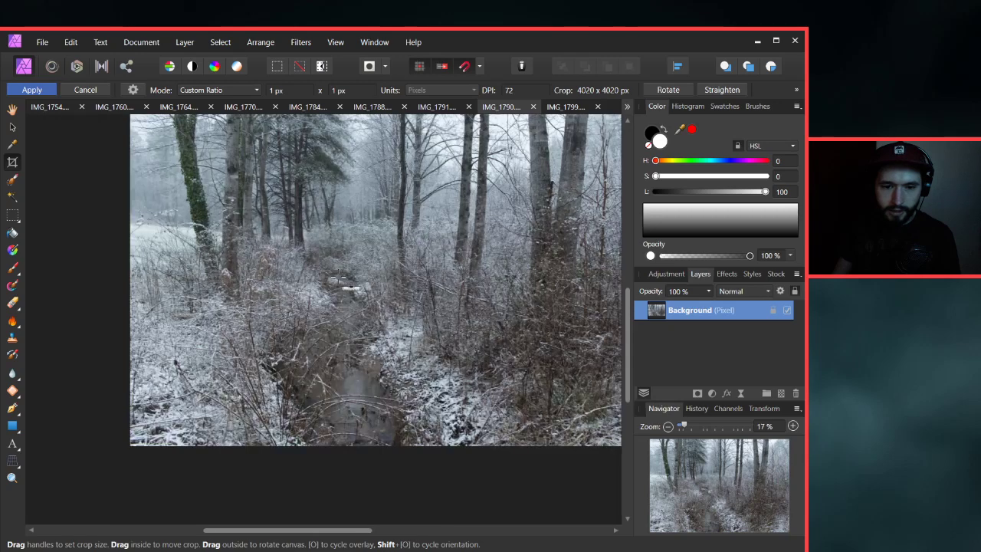
left_click_drag(429, 273, 411, 274)
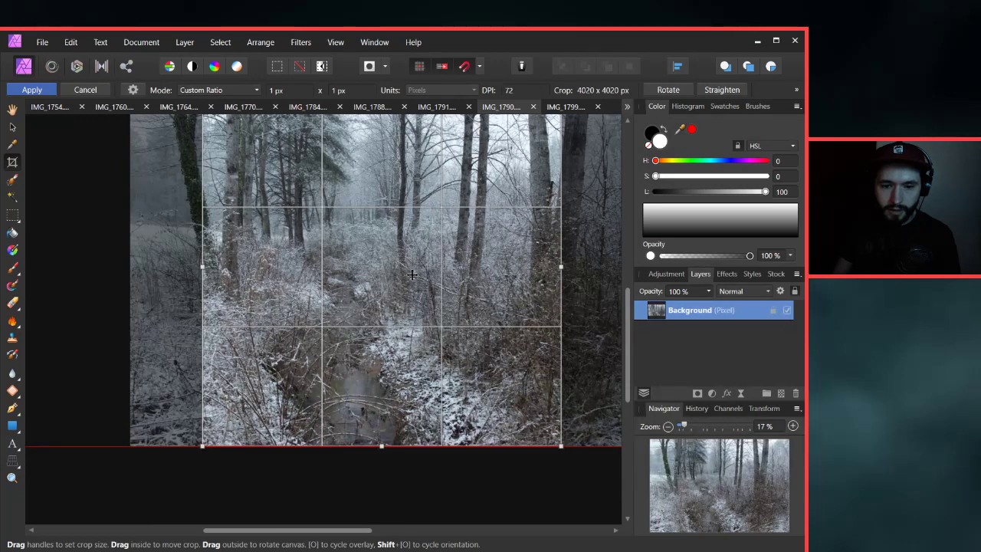
key("Return")
key("h")
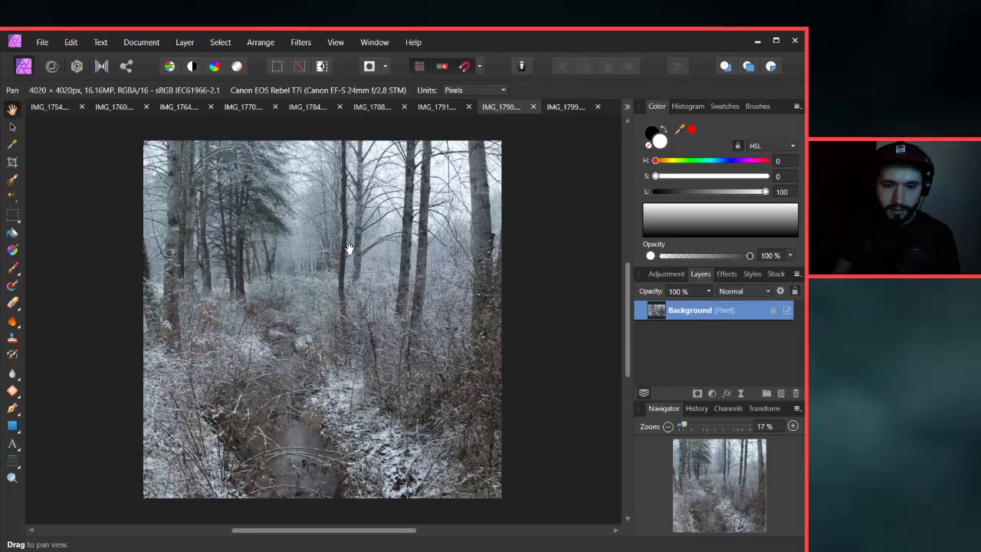
key("ctrl+z")
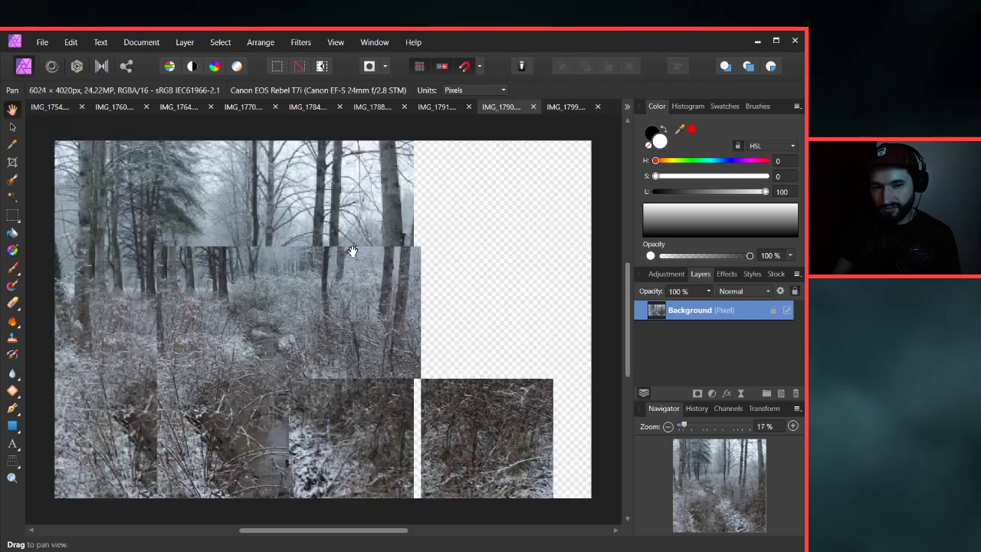
Crop IMG_1790 to a full-height 4020 × 4020 px square slightly left of centre, leaving out the ivy-covered trunk.
key("c")
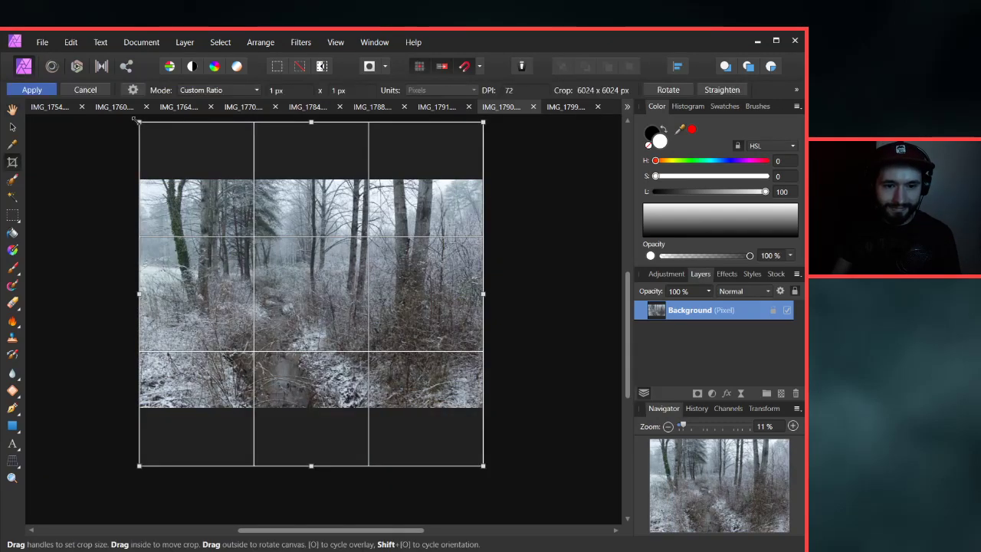
left_click_drag(135, 121, 197, 180)
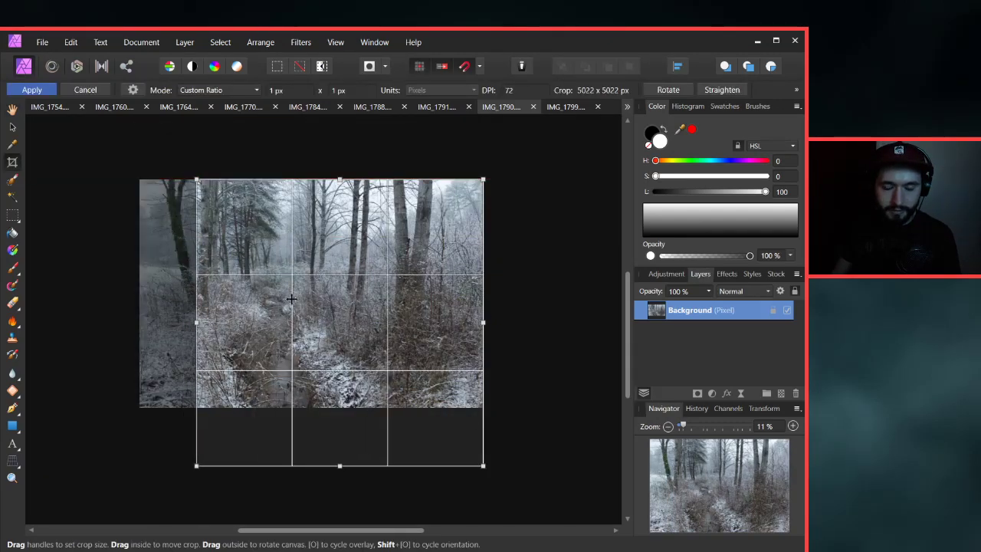
left_click_drag(484, 467, 412, 424)
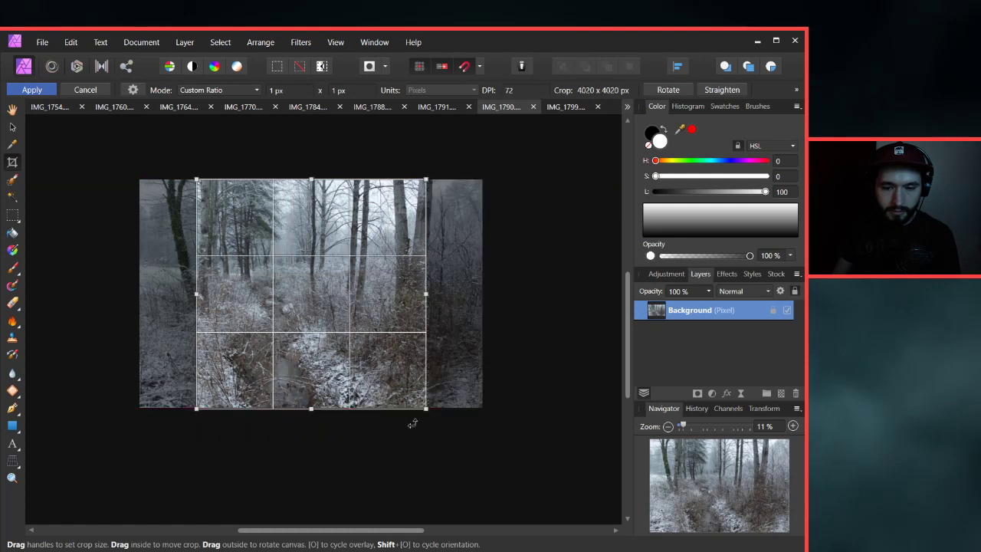
left_click_drag(354, 349, 363, 368)
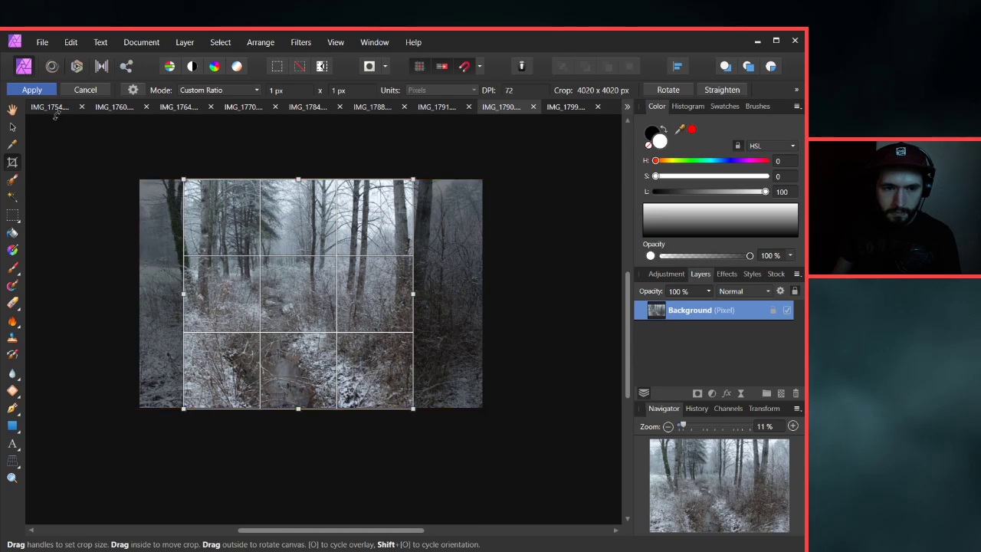
left_click(32, 90)
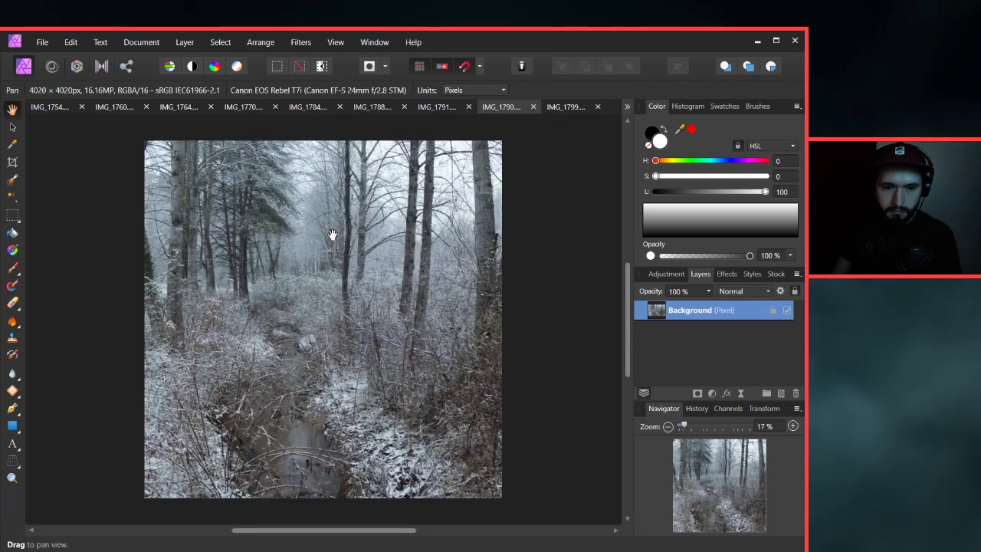
Open the cropped photo for tone mapping and apply the Dramatic preset.
left_click(100, 67)
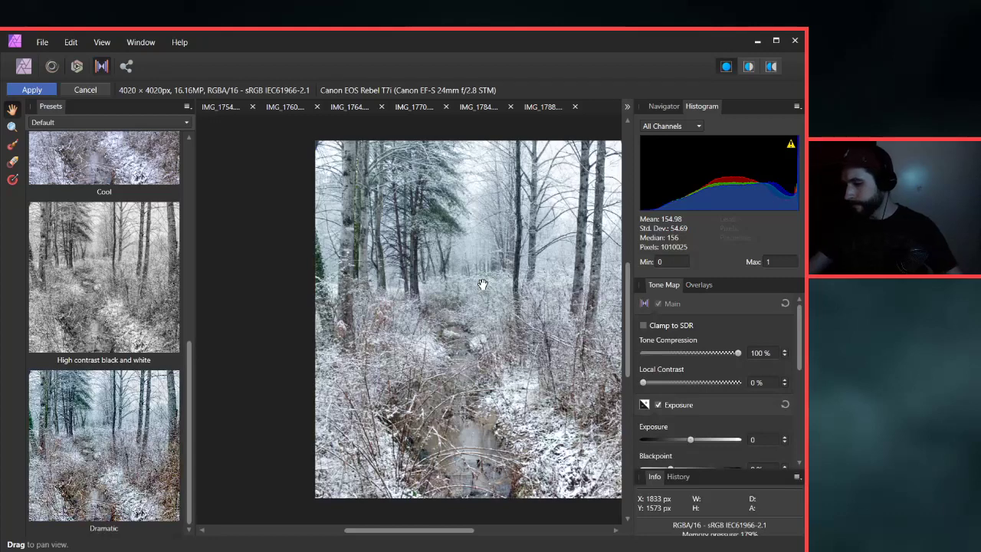
left_click_drag(482, 284, 412, 269)
scroll(418, 274, "down", 2)
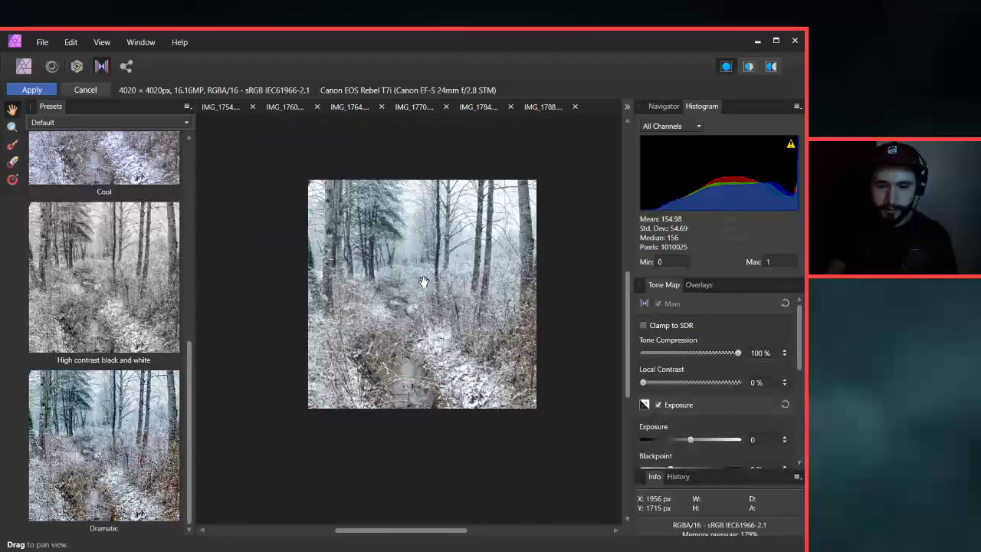
scroll(427, 280, "up", 2)
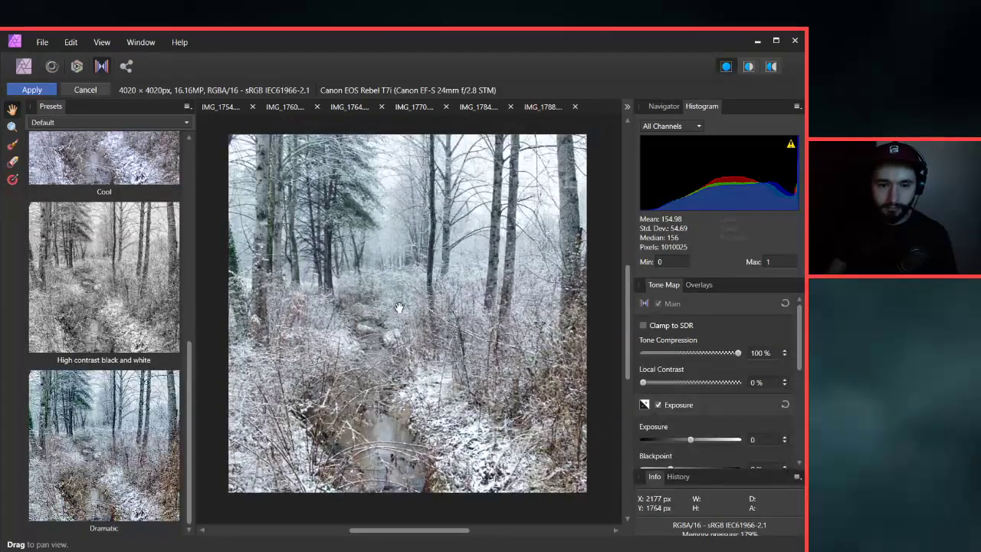
left_click(103, 445)
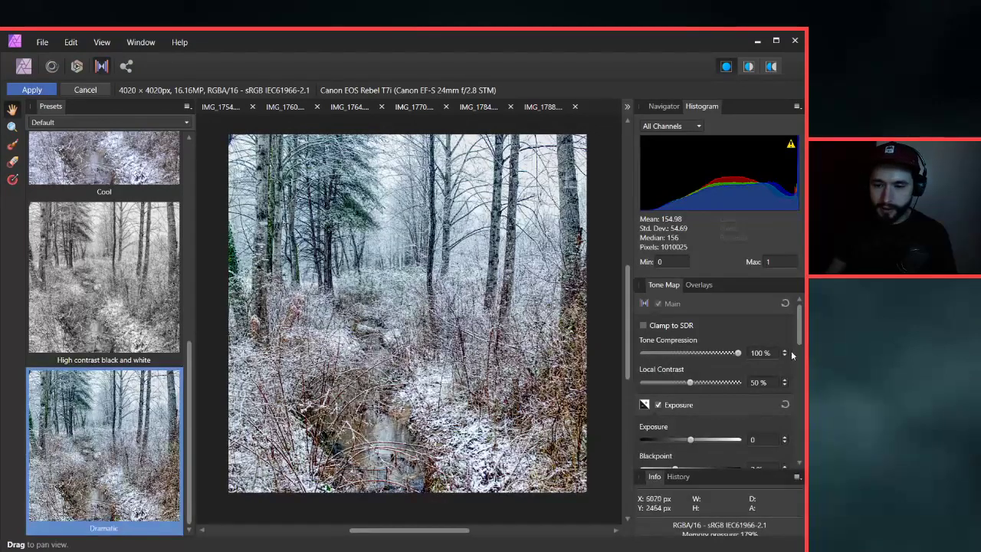
Set the tone compression to 83 % and the local contrast to 20 %.
scroll(788, 453, "down", 1)
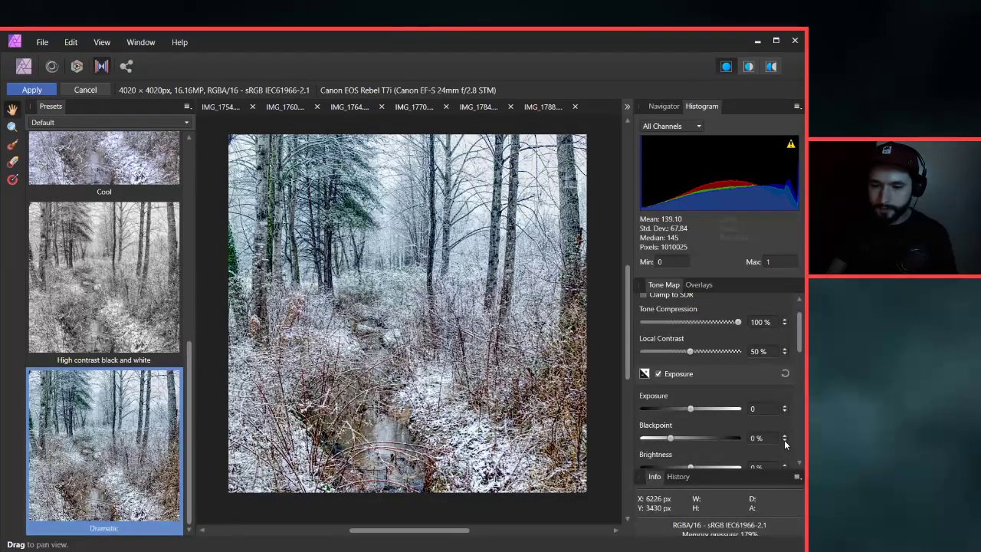
scroll(784, 440, "up", 1)
left_click_drag(738, 353, 668, 356)
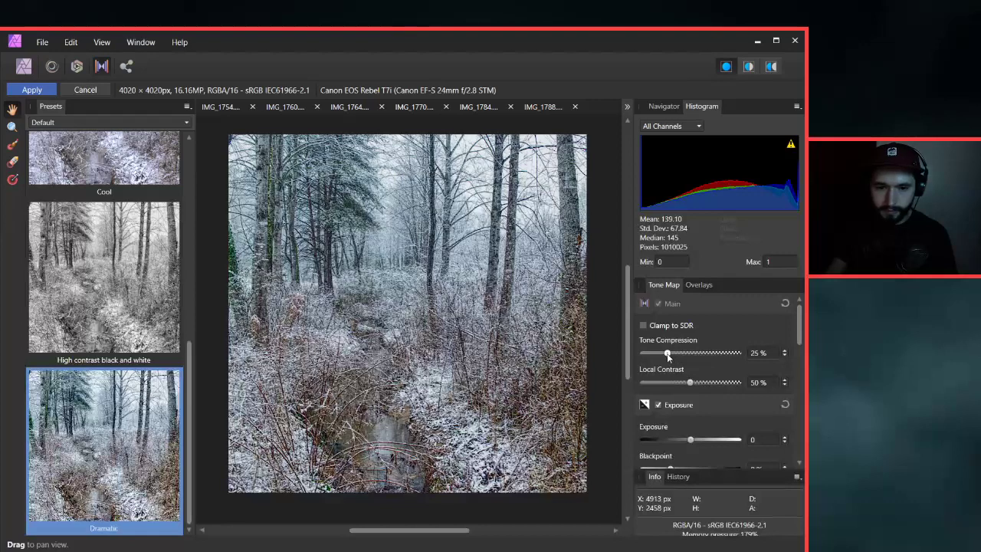
left_click_drag(734, 356, 722, 356)
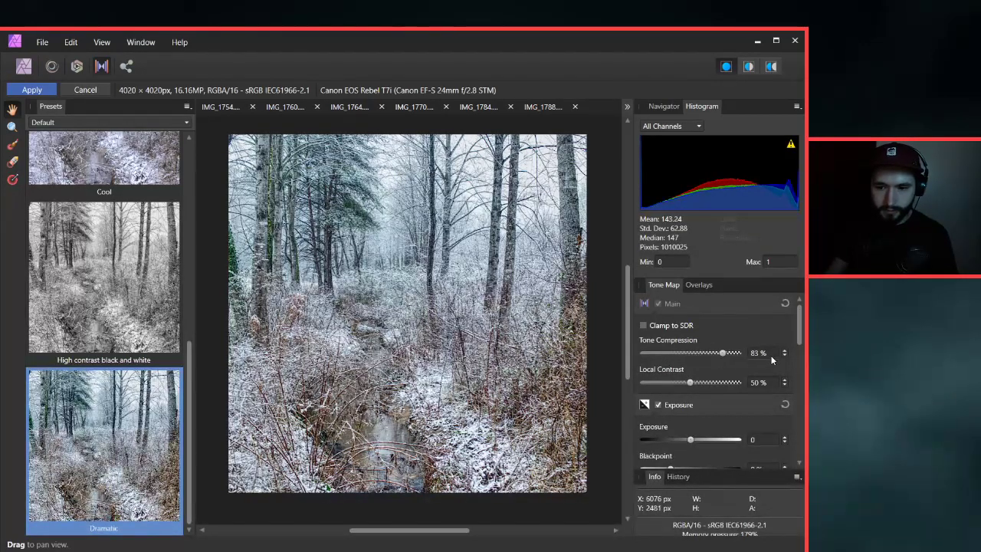
left_click_drag(690, 382, 617, 385)
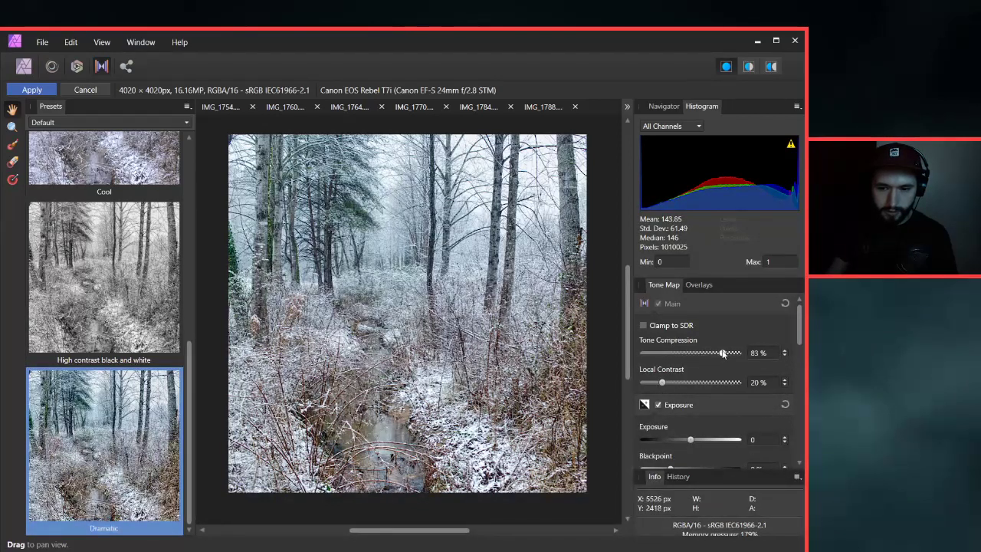
Try tone compression at 0 %, 50 % and 55 %, and set it to 51 %.
left_click_drag(723, 353, 644, 353)
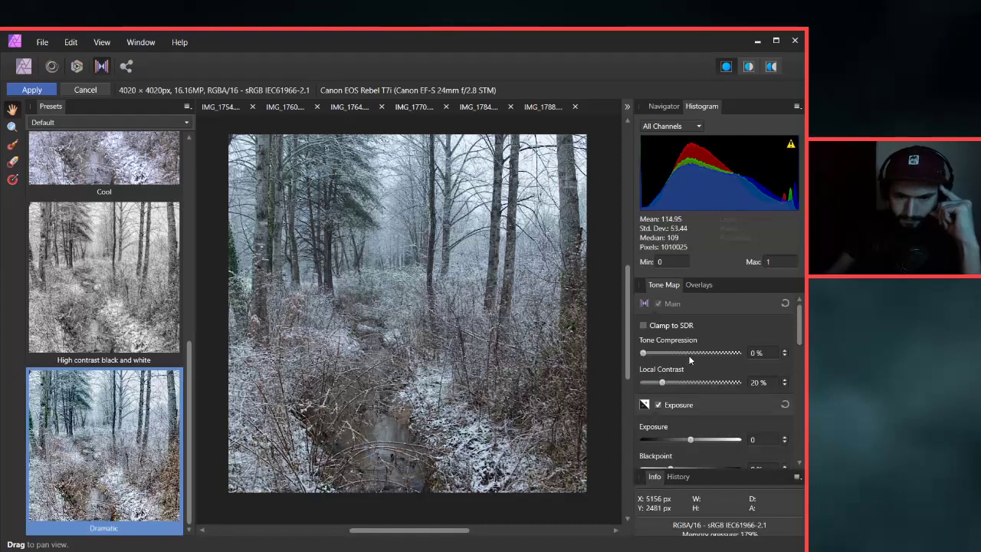
left_click_drag(645, 354, 690, 354)
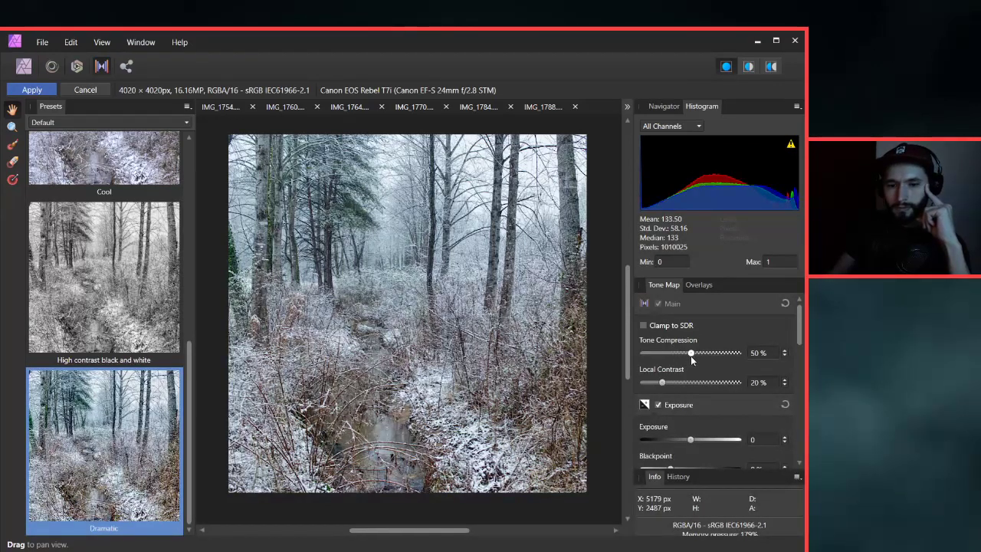
left_click(785, 350)
left_click(785, 350)
left_click(785, 350)
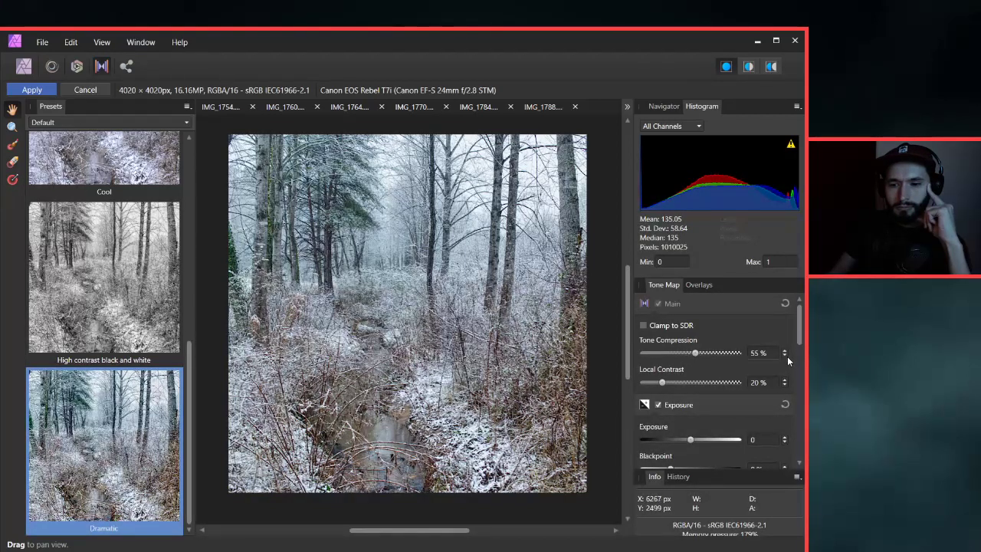
left_click(786, 355)
left_click(786, 355)
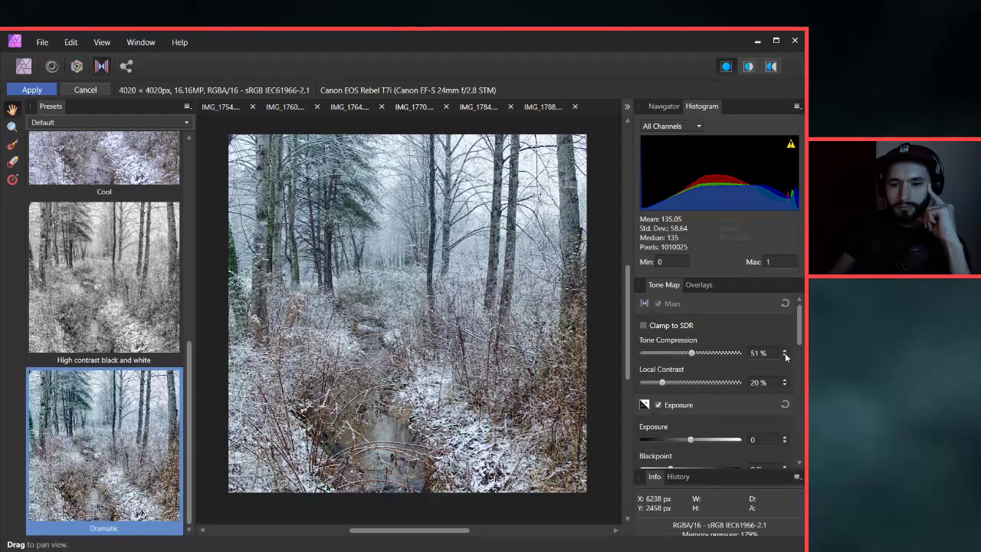
Set the saturation to 47 % and the vibrance to 15 % in the tone mapping.
left_click(785, 354)
scroll(799, 349, "down", 6)
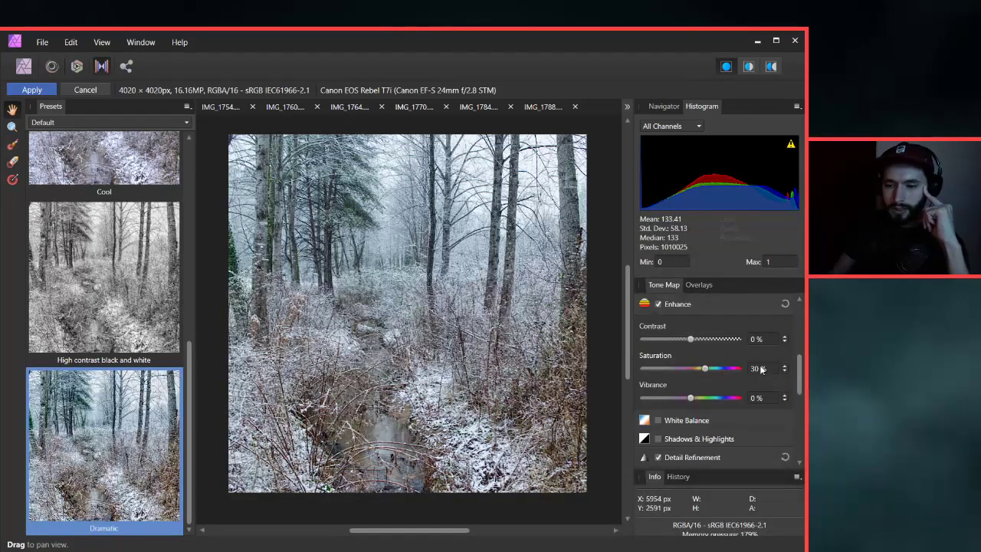
left_click_drag(690, 398, 714, 371)
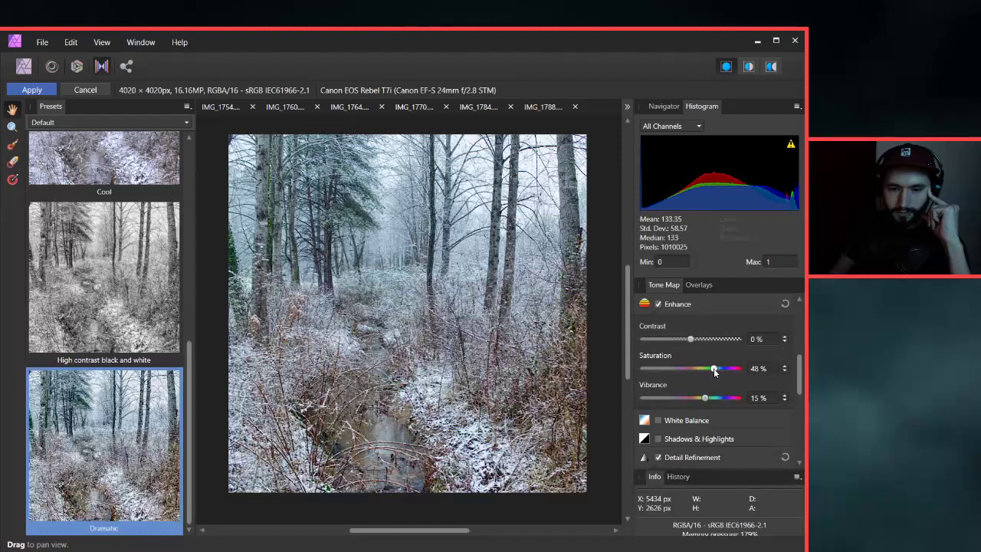
left_click_drag(713, 372, 714, 372)
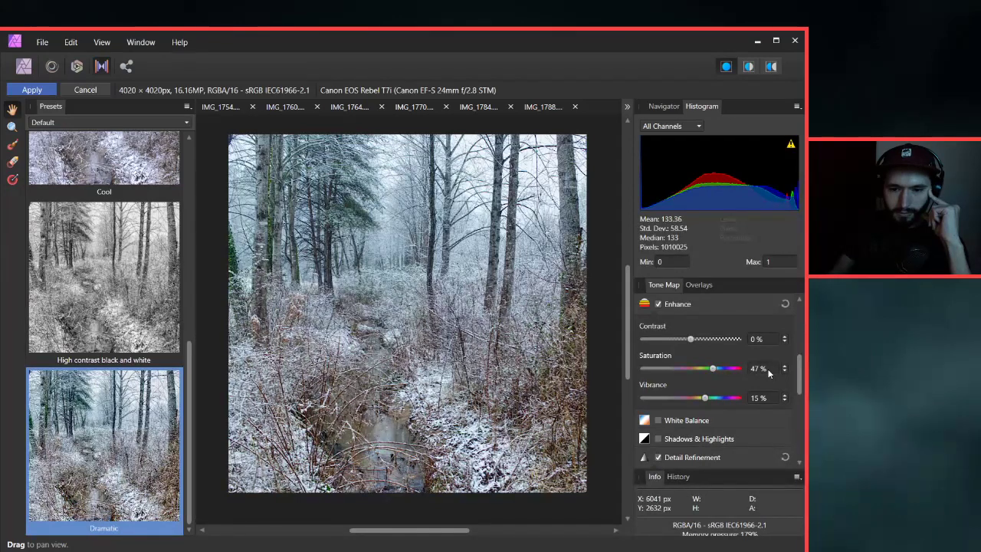
Add a midpoint to the Master tone curve, nudged slightly above the diagonal, and lower the curve's white end point a little.
scroll(799, 382, "down", 5)
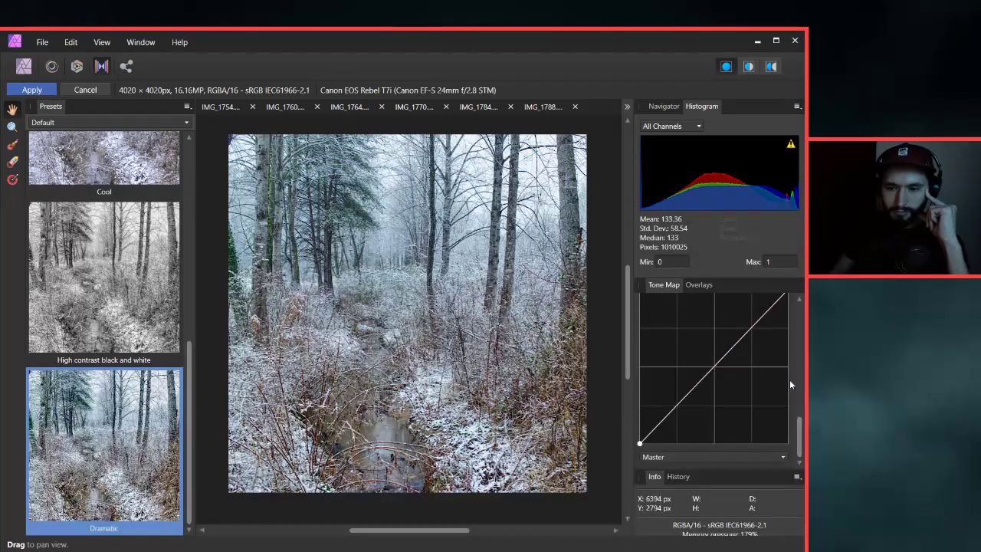
left_click(713, 371)
left_click_drag(713, 371, 714, 373)
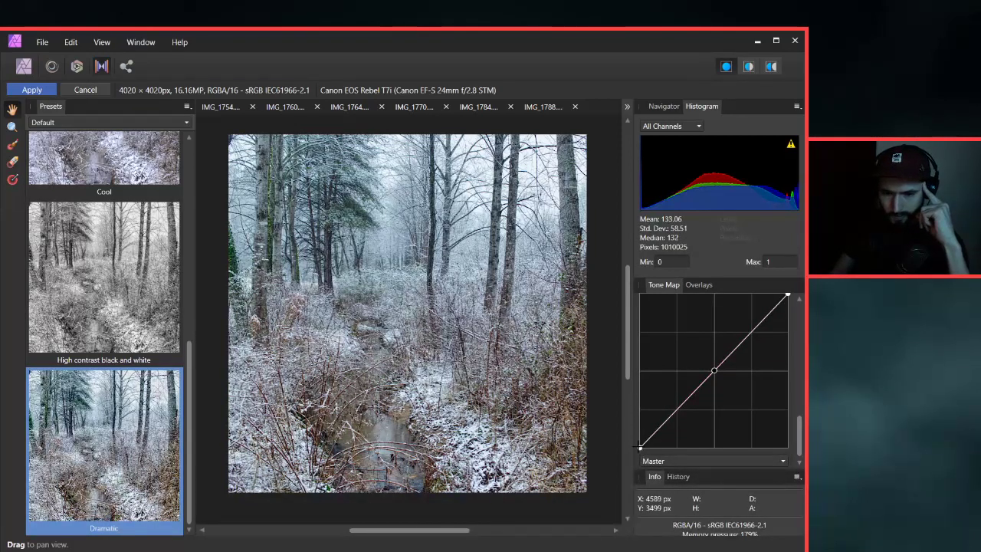
mouse_move(639, 450)
left_mouse_down()
mouse_move(646, 438)
mouse_move(633, 451)
left_mouse_up()
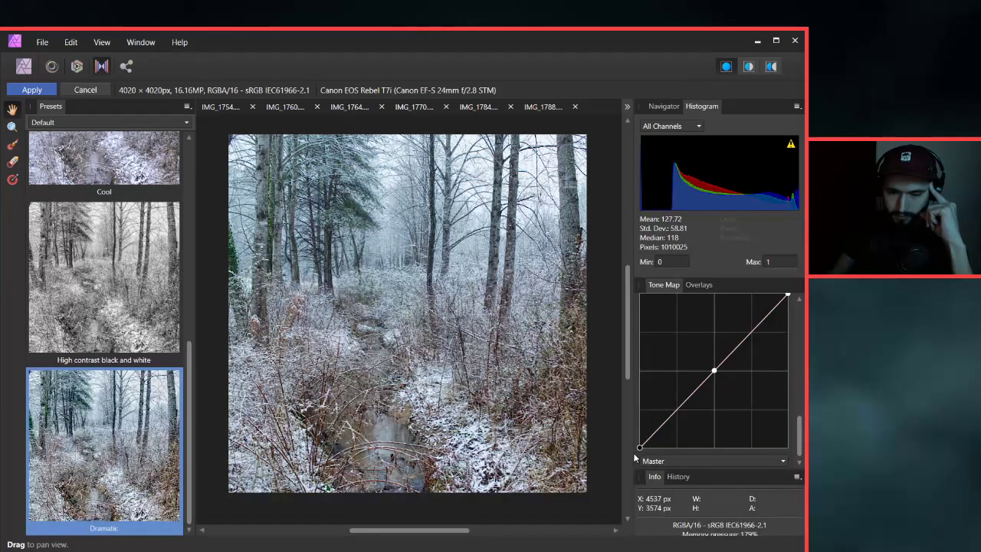
scroll(781, 414, "up", 1)
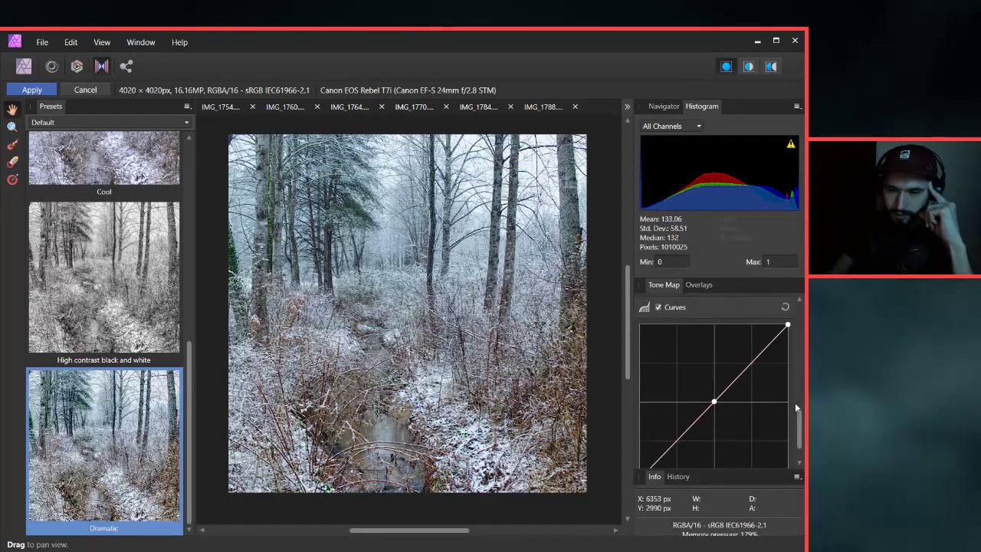
scroll(799, 420, "down", 1)
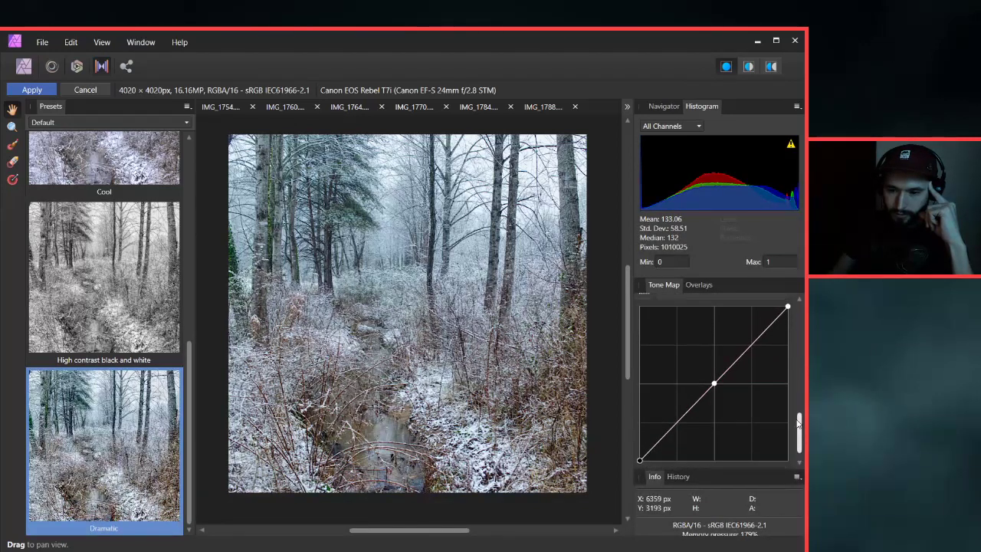
mouse_move(787, 306)
left_mouse_down()
mouse_move(792, 323)
mouse_move(794, 312)
left_mouse_up()
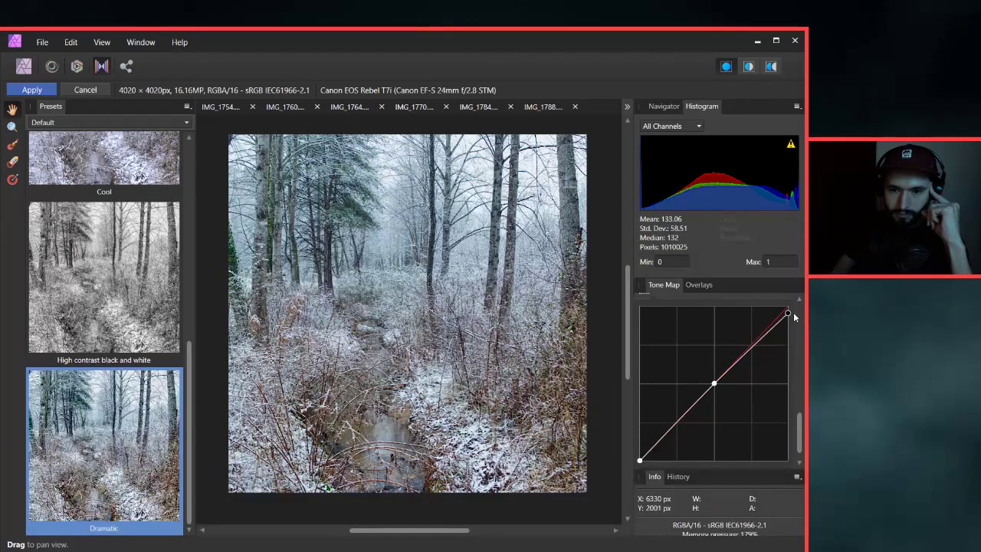
left_click_drag(713, 382, 711, 382)
Add a shadow point near the black end of the curve, fine-tune it with the midpoint, and apply the tone mapping.
left_click(660, 442)
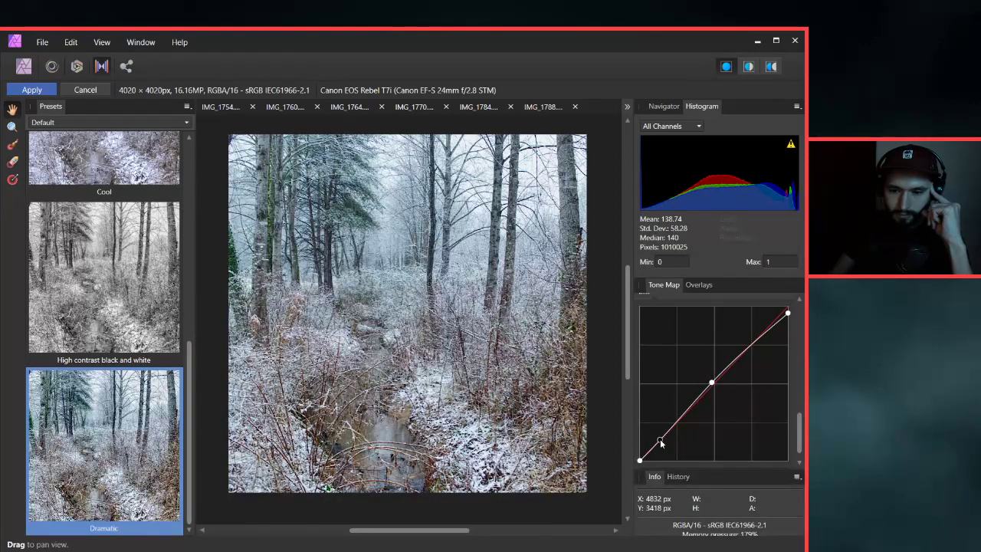
left_click_drag(661, 443, 653, 451)
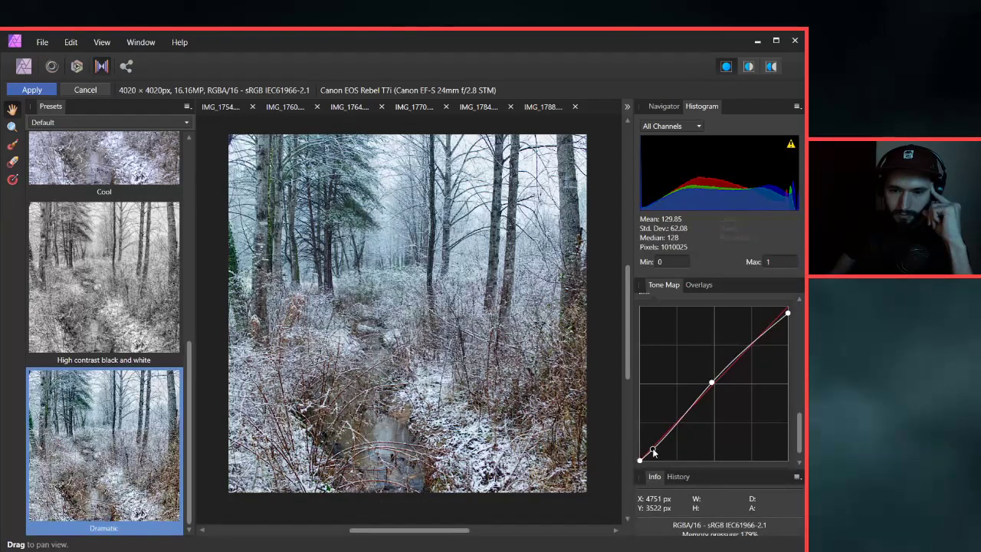
left_click_drag(711, 381, 712, 385)
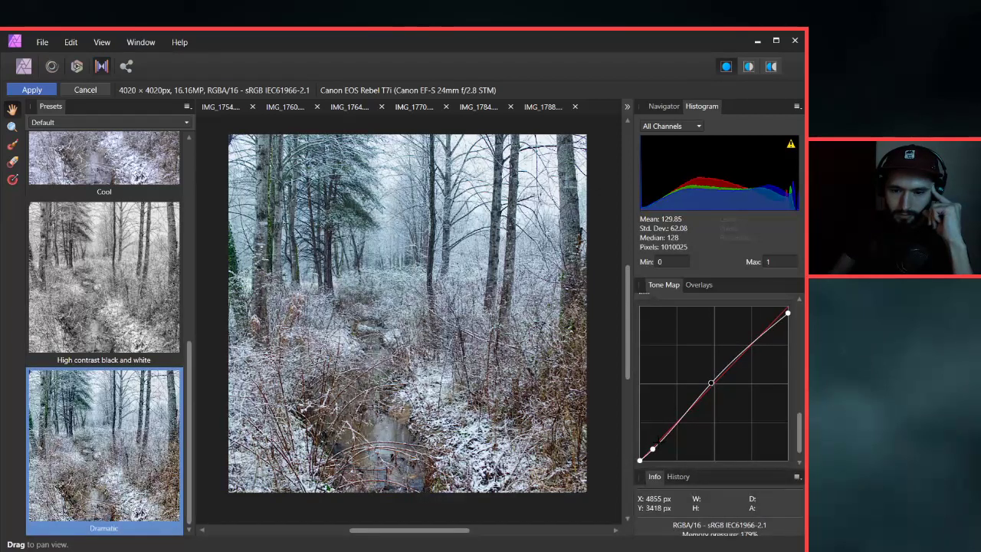
left_click_drag(652, 449, 654, 447)
left_click(651, 449)
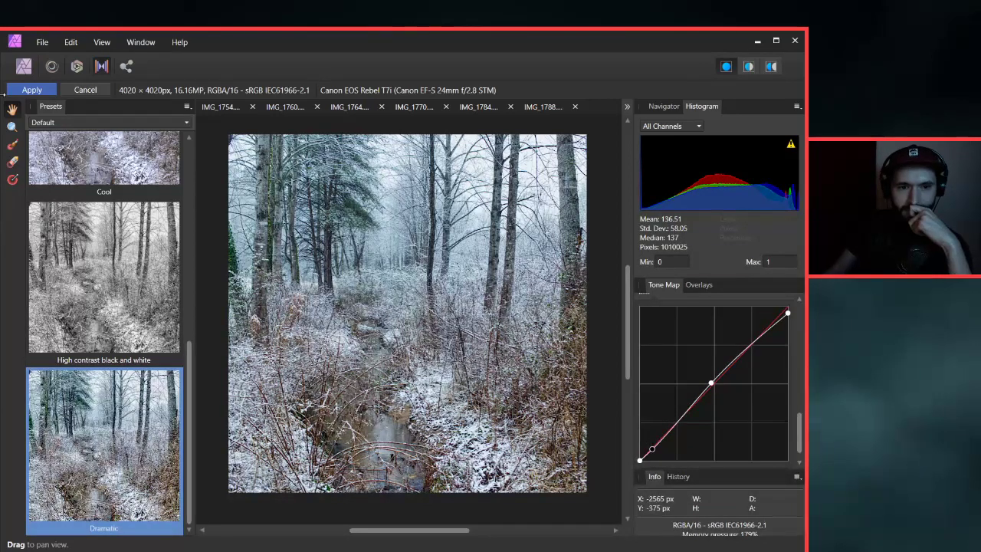
left_click(28, 91)
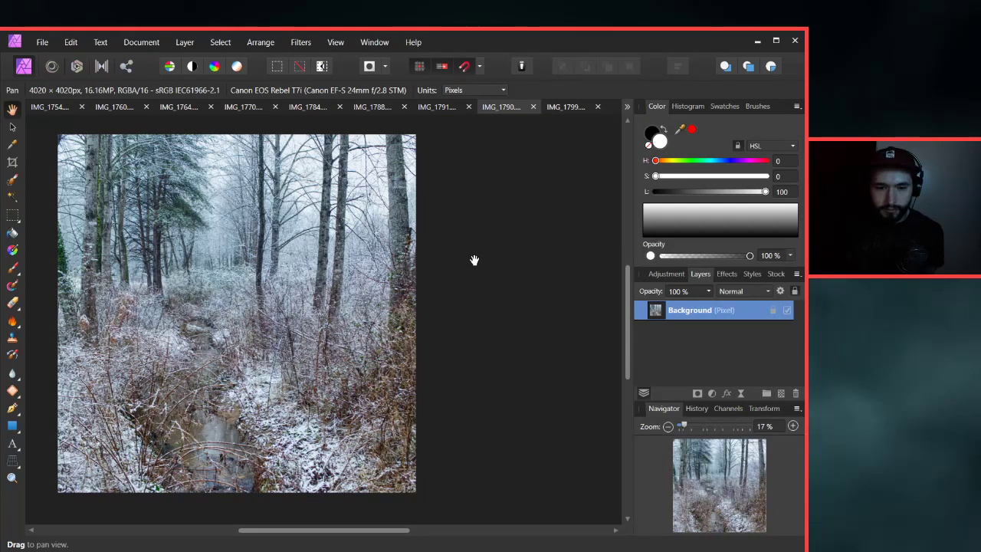
Export the photo as a high-quality 4020 × 4020 px JPEG named IMG_1790 in the First Snow > Fix > Insta folder.
left_click_drag(387, 245, 544, 251)
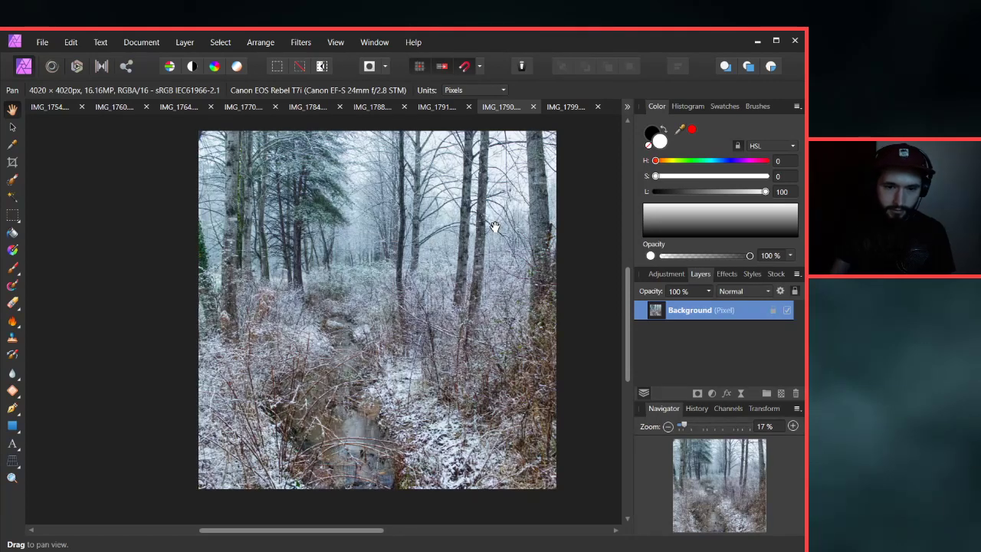
left_click(37, 44)
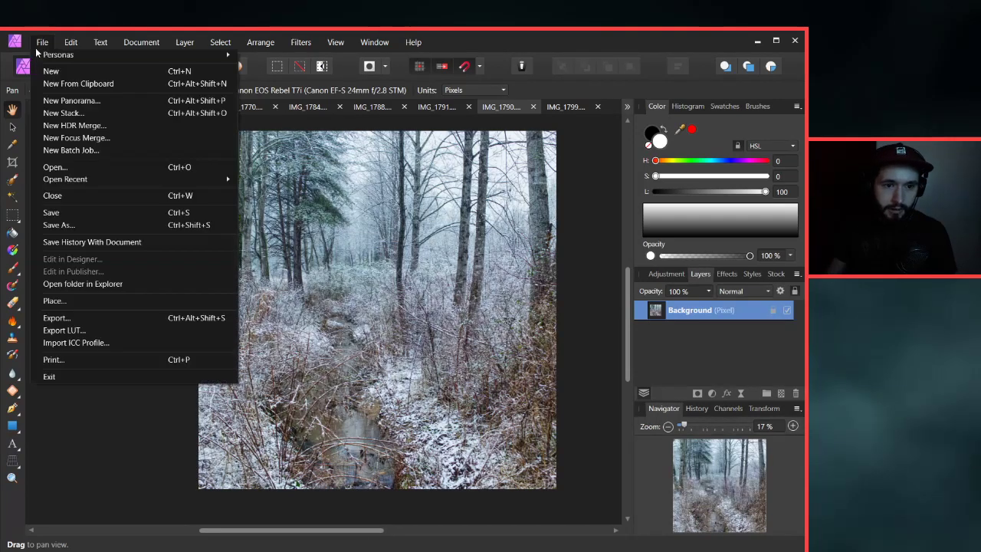
left_click(55, 318)
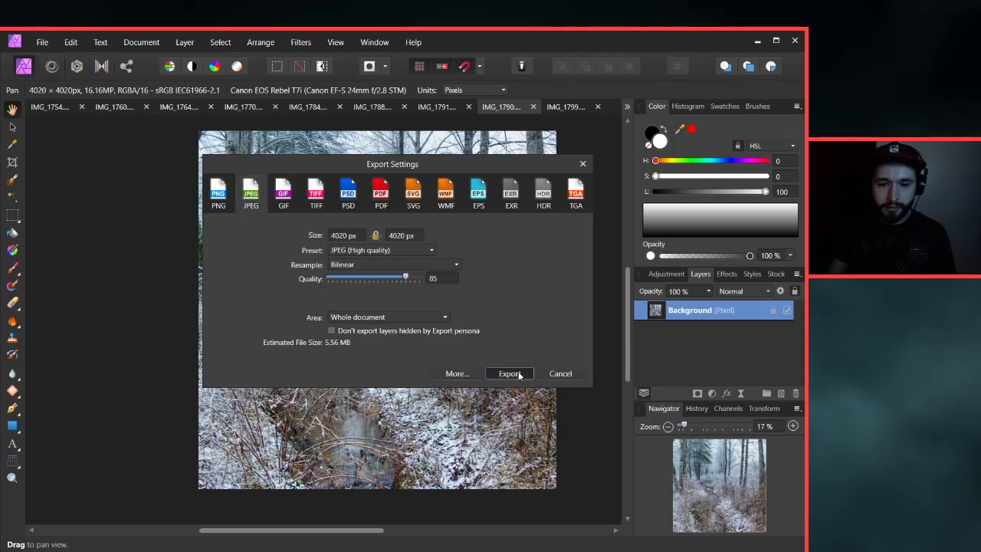
left_click(509, 373)
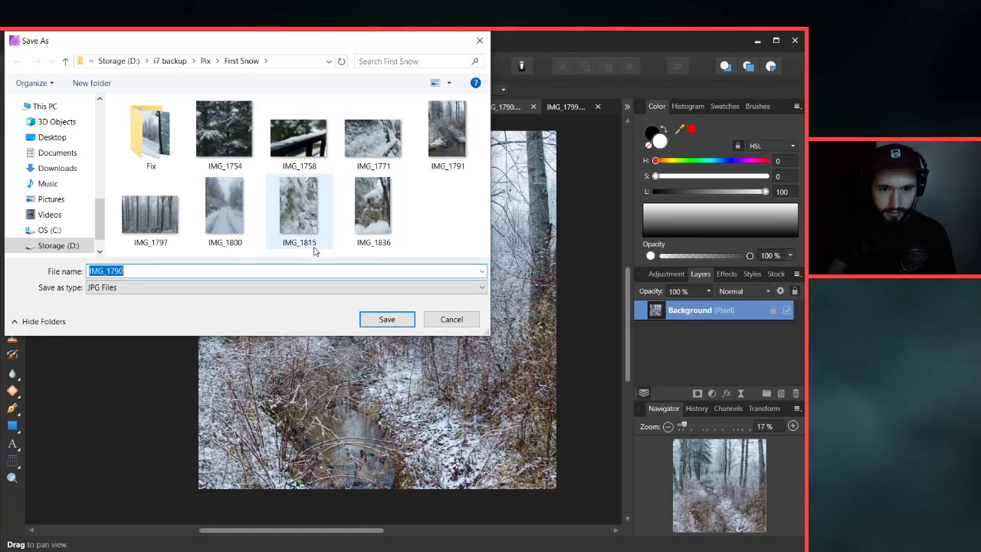
left_click(170, 145)
double_click(170, 146)
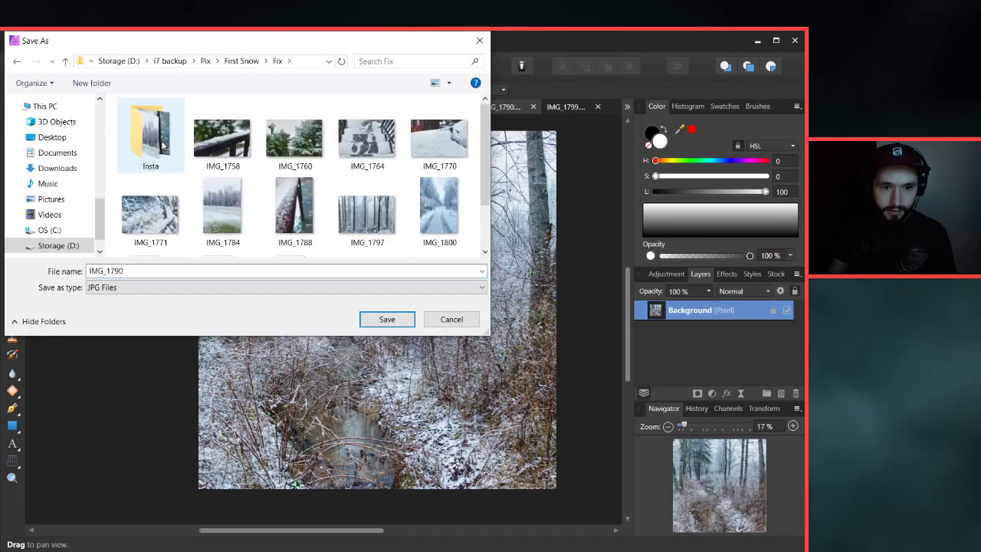
double_click(157, 138)
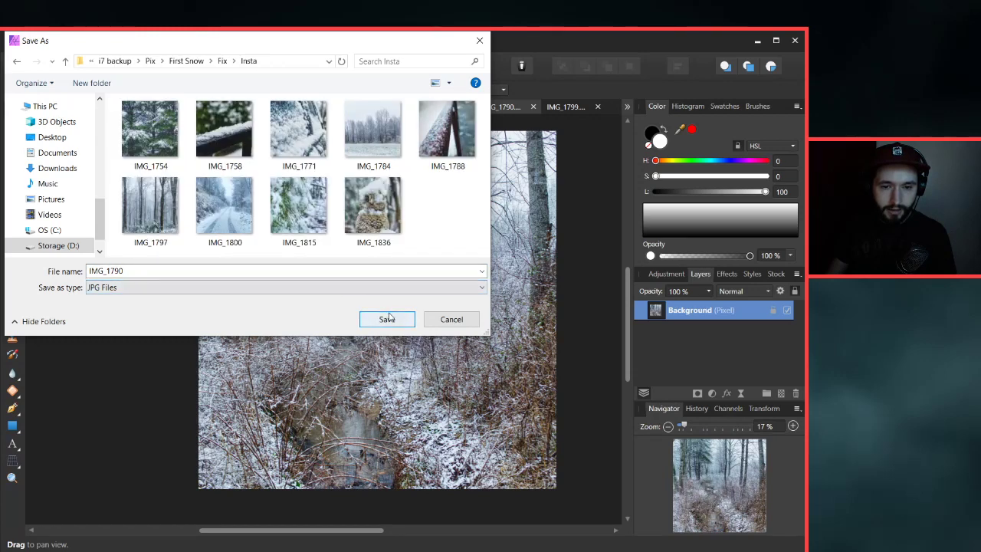
left_click(388, 319)
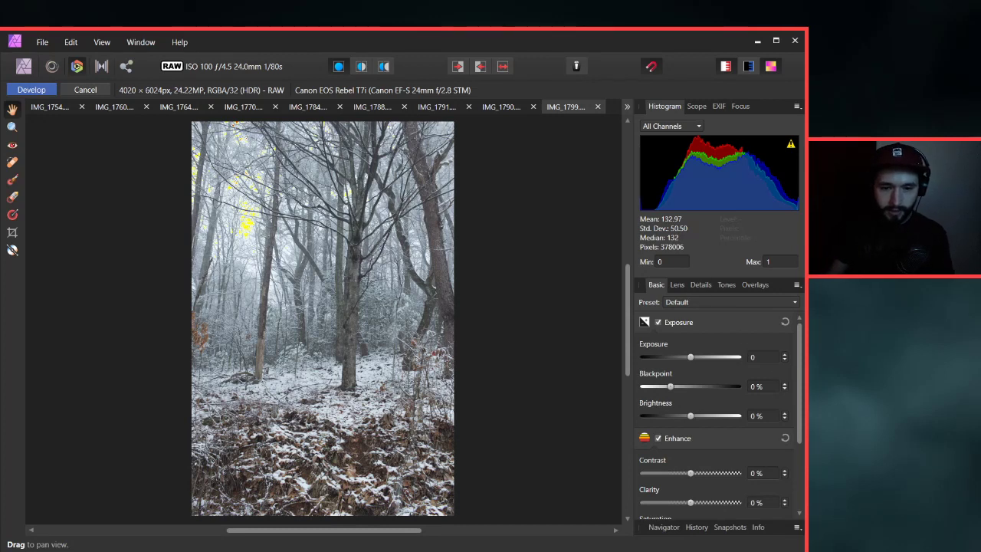
Try a blackpoint of -4 % and slightly reduced exposures of -0.1 and -0.2 on the raw photo IMG_1799.
scroll(784, 389, "down", 4)
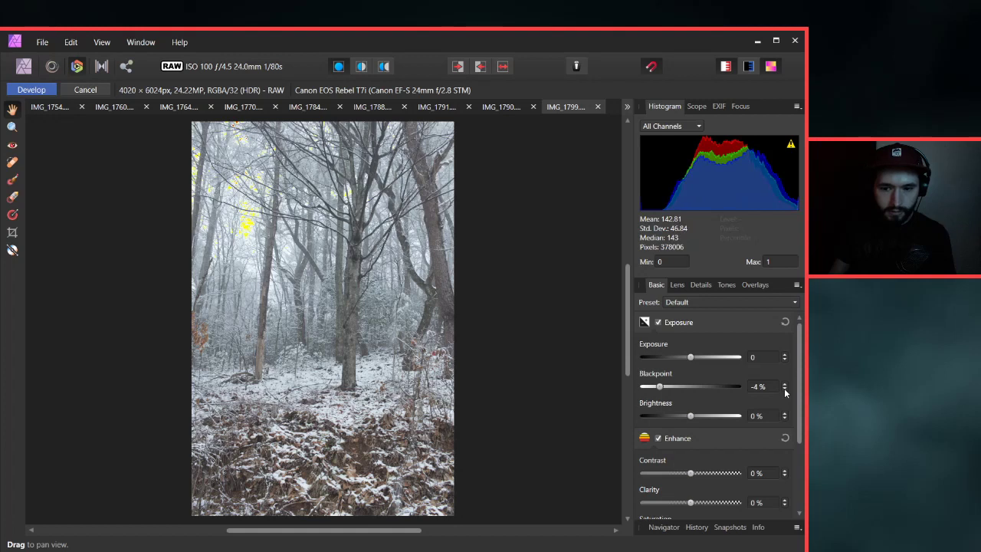
scroll(784, 388, "up", 4)
scroll(785, 357, "down", 4)
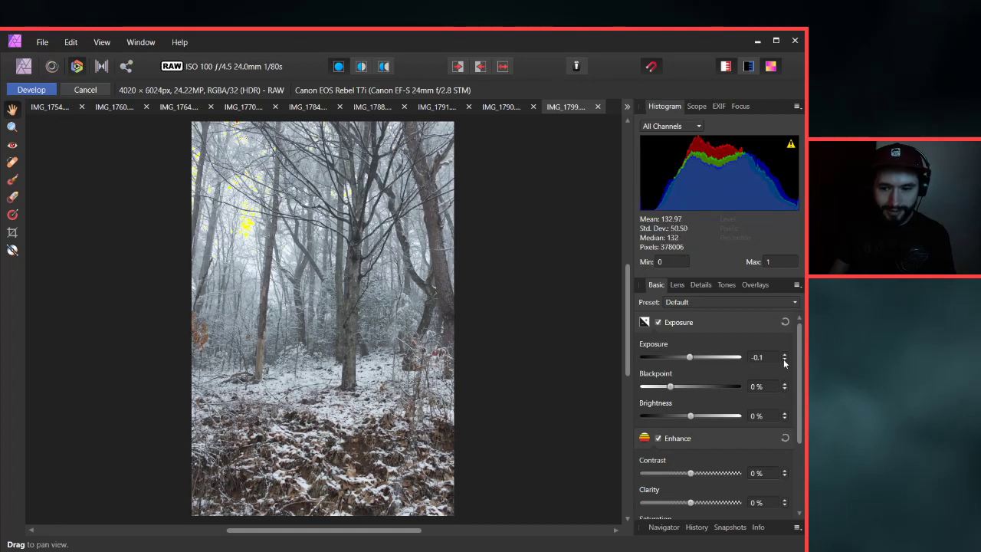
scroll(784, 357, "up", 3)
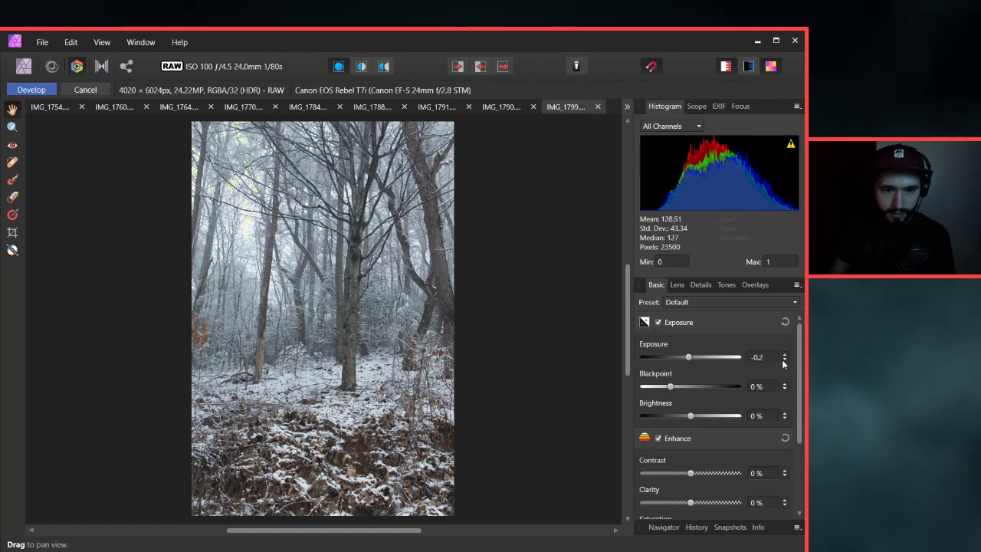
Try an exposure of -1.5, set it to -0.5 and develop IMG_1799.
left_click(759, 358)
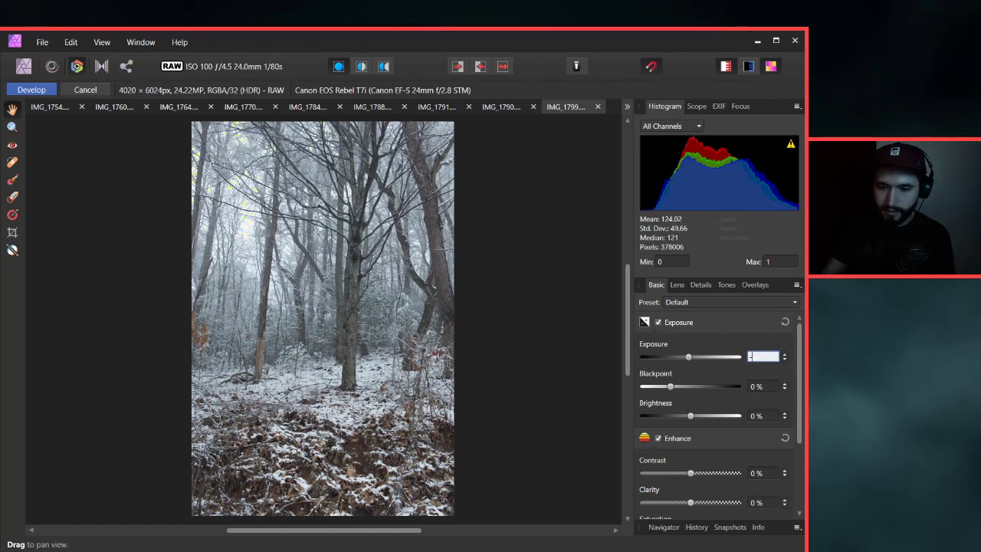
type("-1.5")
key("Return")
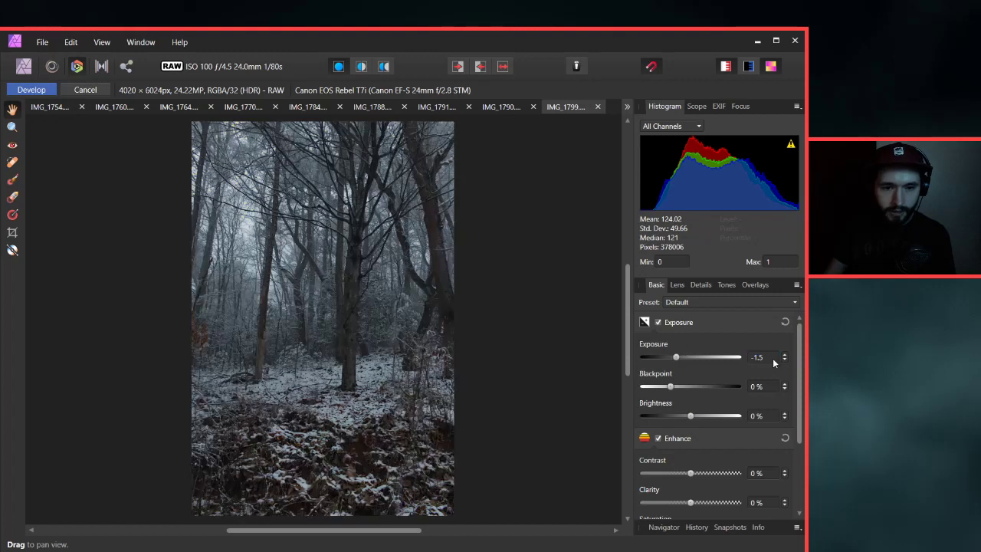
left_click(770, 358)
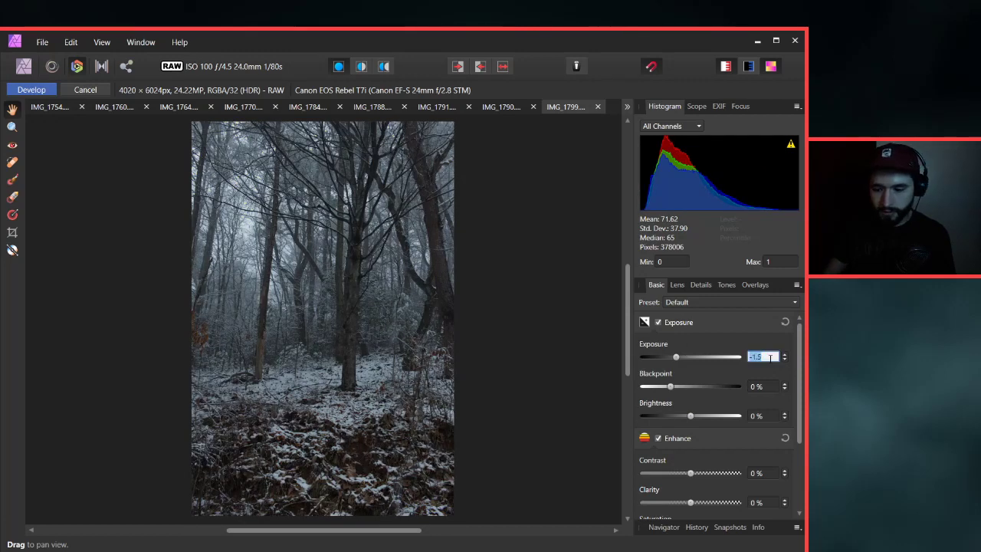
type("-0.5")
key("Return")
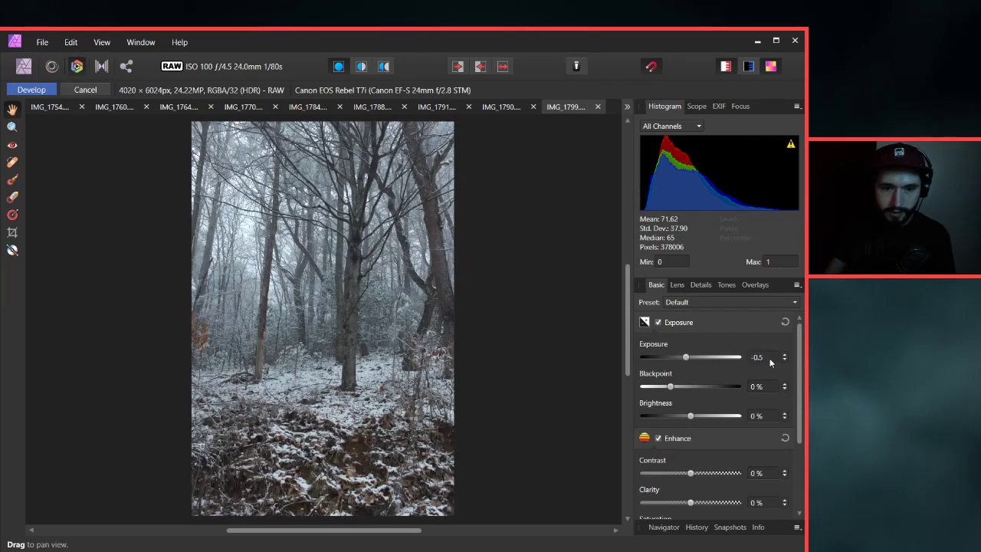
left_click(34, 90)
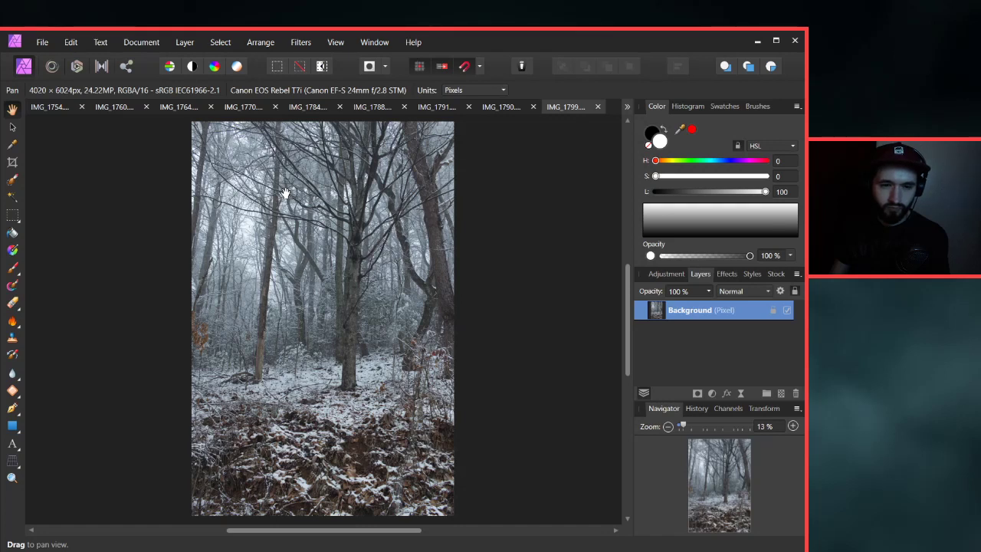
Try cropping IMG_1799 to a full-width 4020 × 4020 px square just below the photo's upper edge, and undo the crop.
left_click(12, 162)
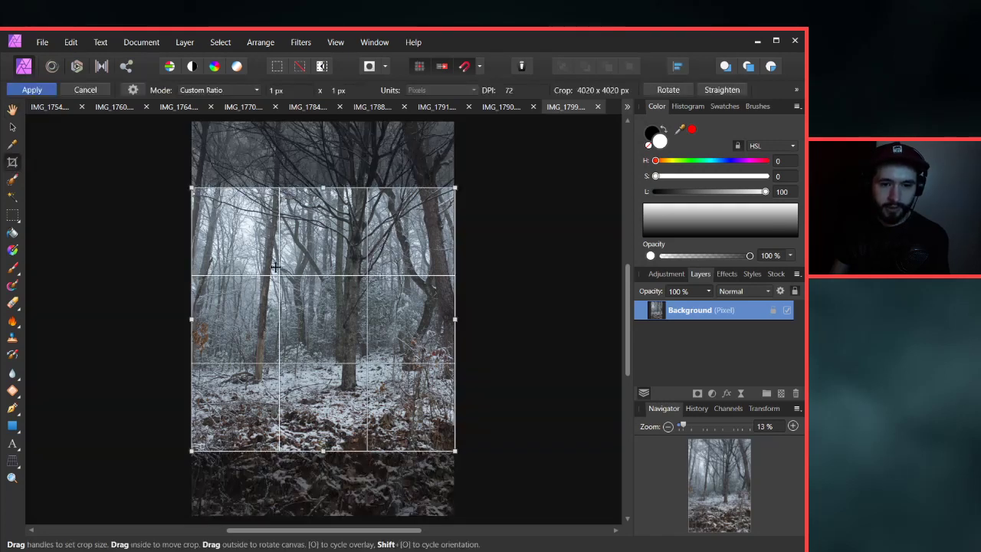
left_click_drag(289, 295, 292, 237)
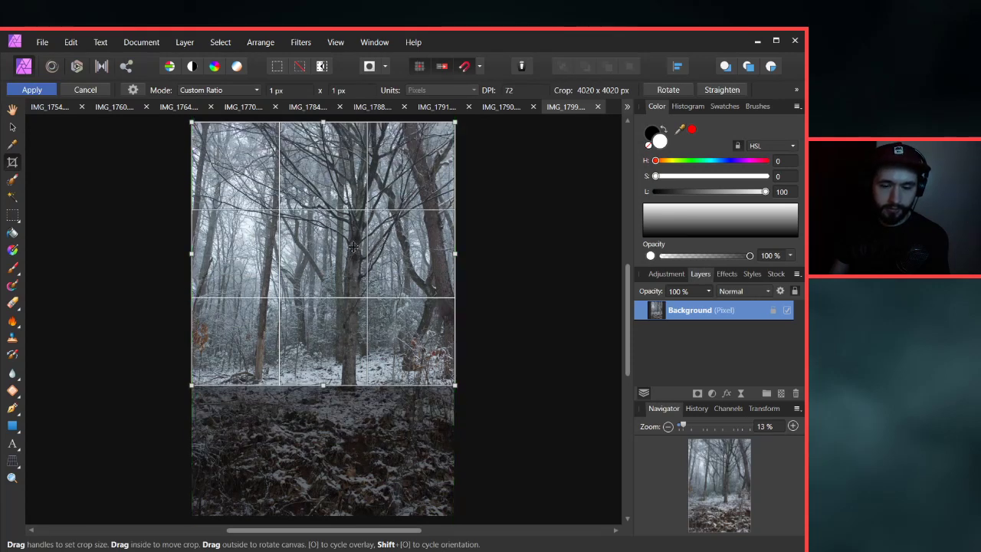
left_click_drag(354, 246, 357, 266)
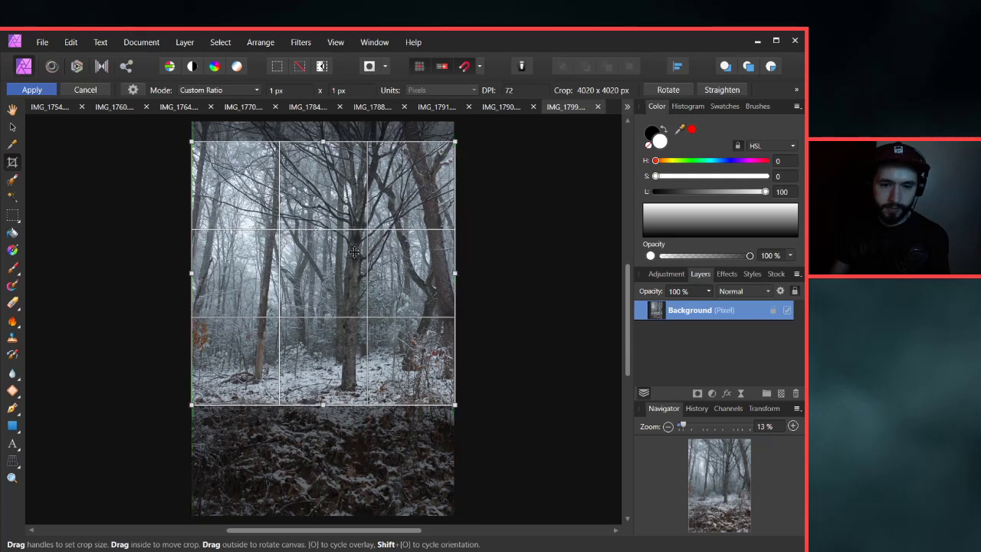
left_click_drag(355, 257, 354, 258)
left_click(32, 89)
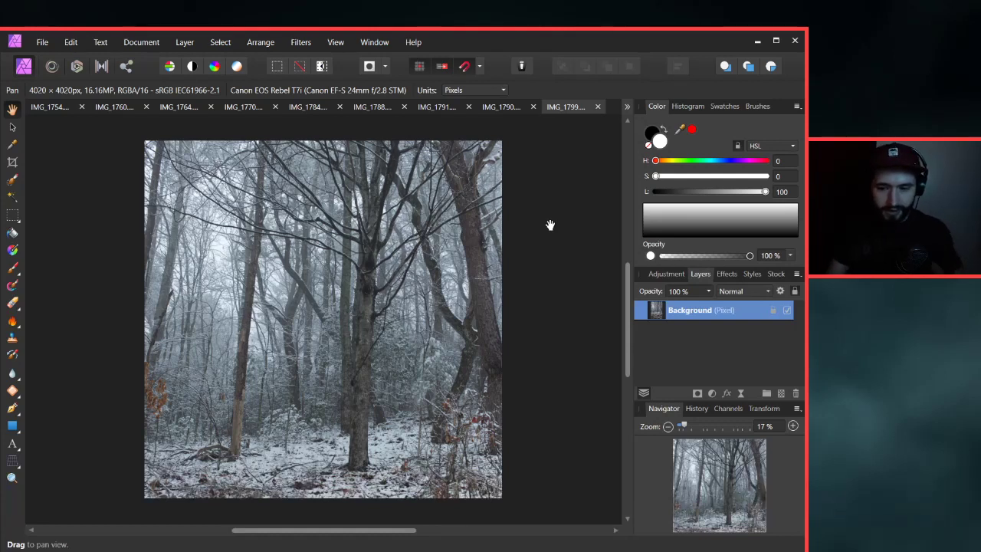
key("ctrl+z")
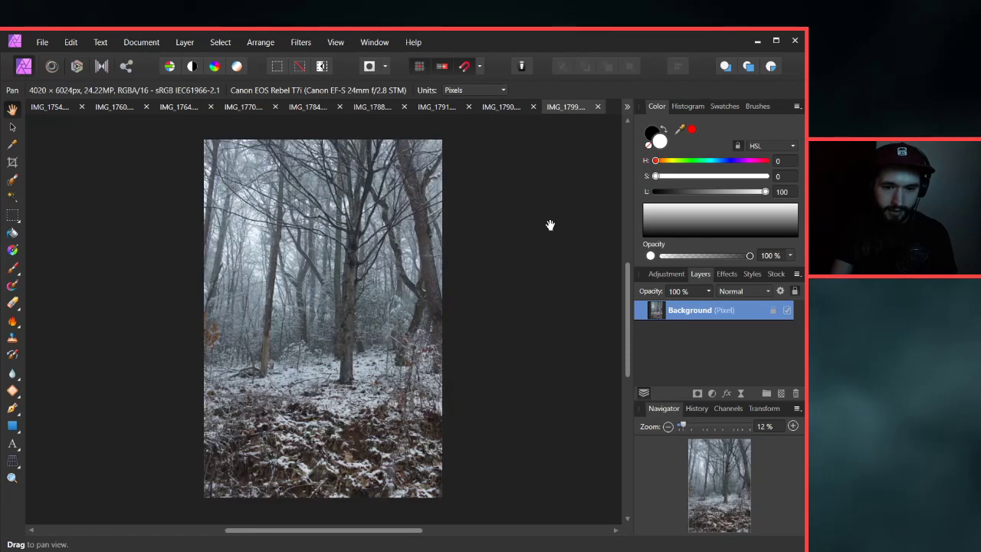
key("c")
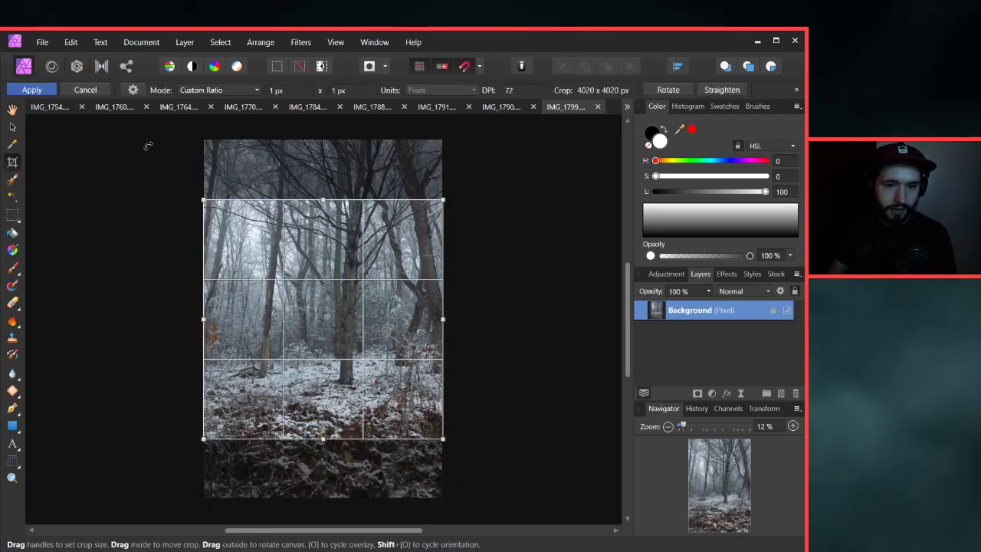
left_click(230, 91)
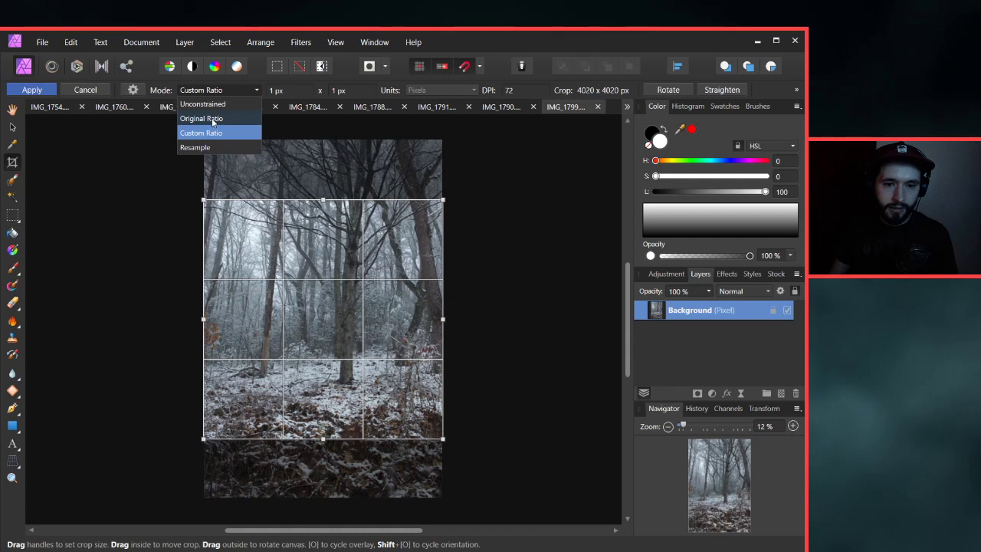
left_click(213, 103)
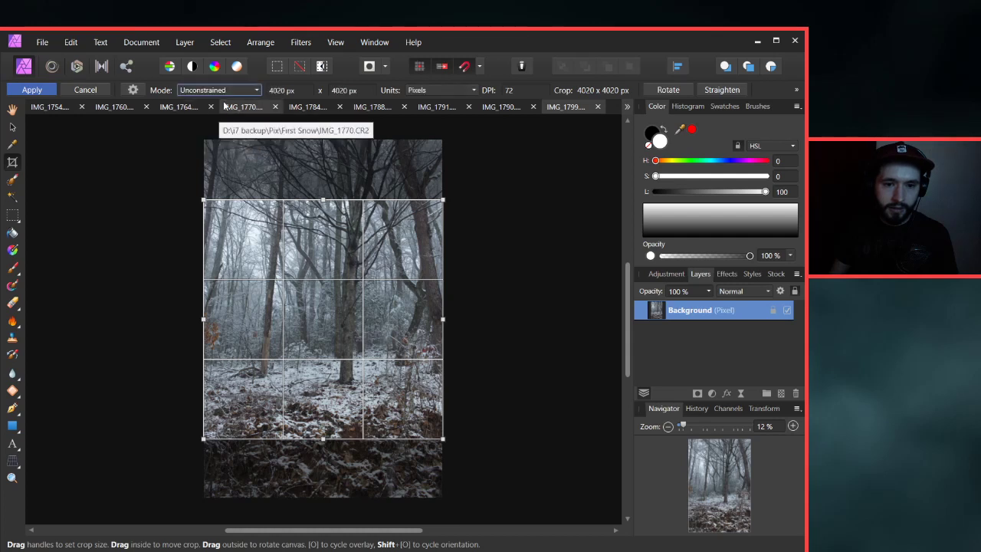
left_click(12, 129)
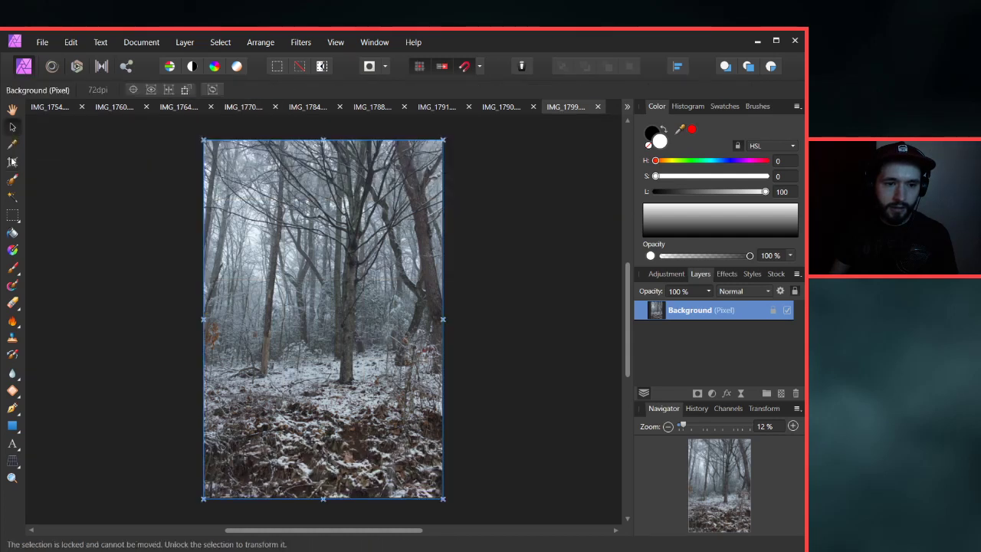
left_click(12, 161)
left_click(219, 90)
left_click(212, 105)
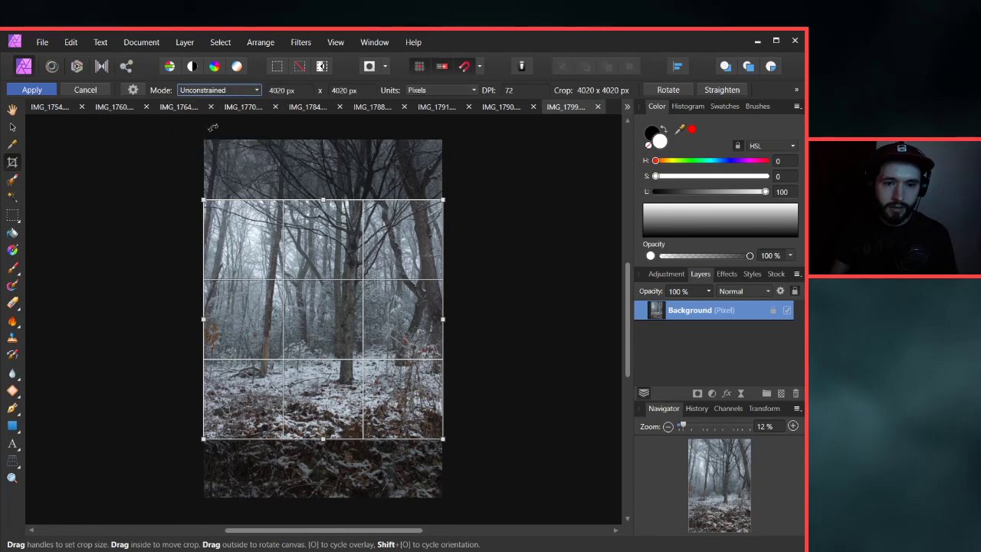
left_click(12, 109)
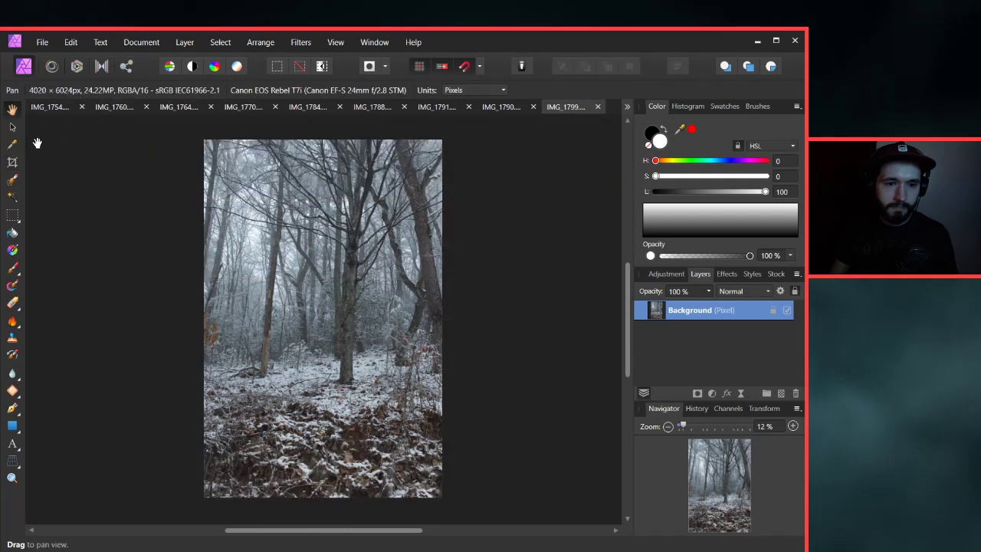
Try an unconstrained 4020 × 5022 px crop of IMG_1799 that extends to the photo's upper edge.
left_click(12, 161)
left_click(216, 89)
left_click(205, 110)
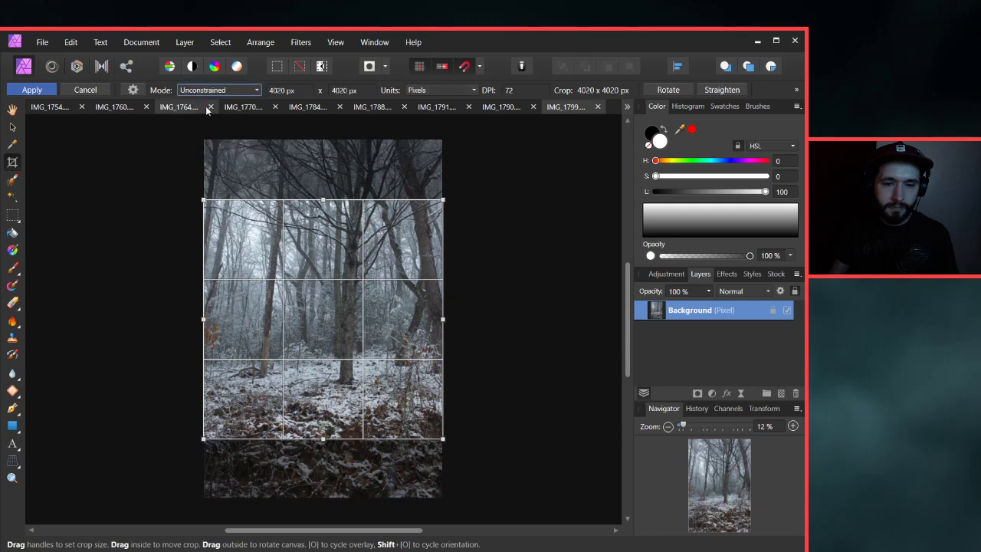
left_click_drag(324, 198, 323, 140)
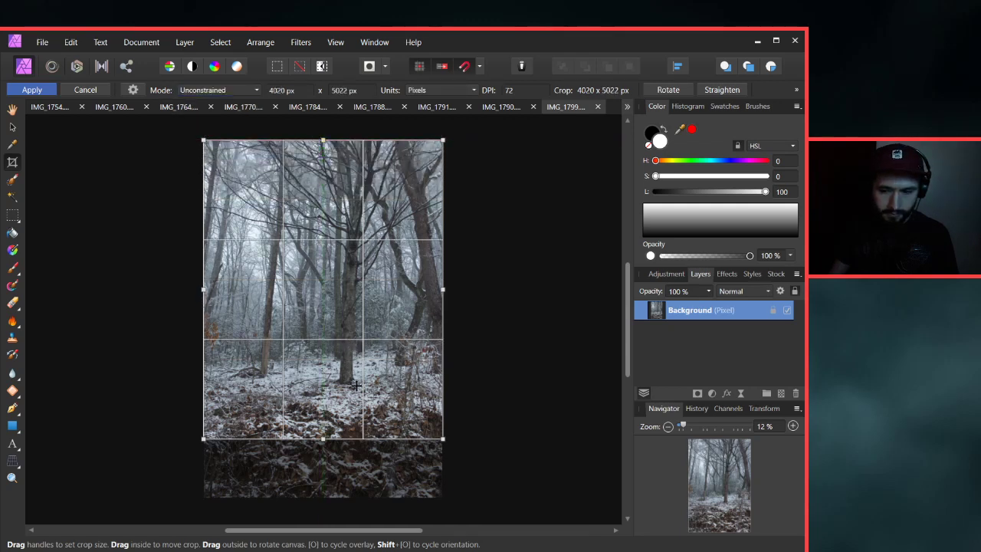
left_click(31, 90)
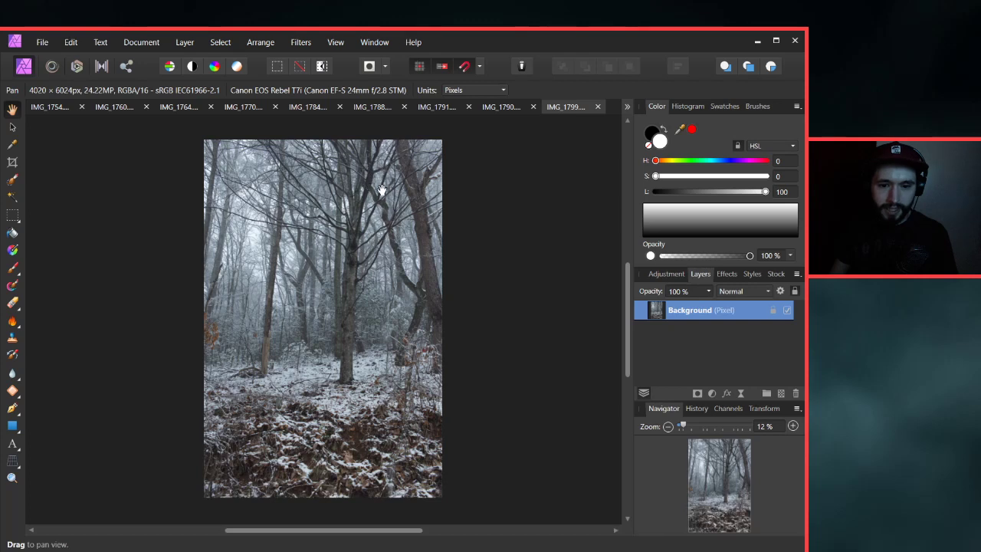
Switch to the raw photo IMG_1808 and show the whole image.
left_click(627, 107)
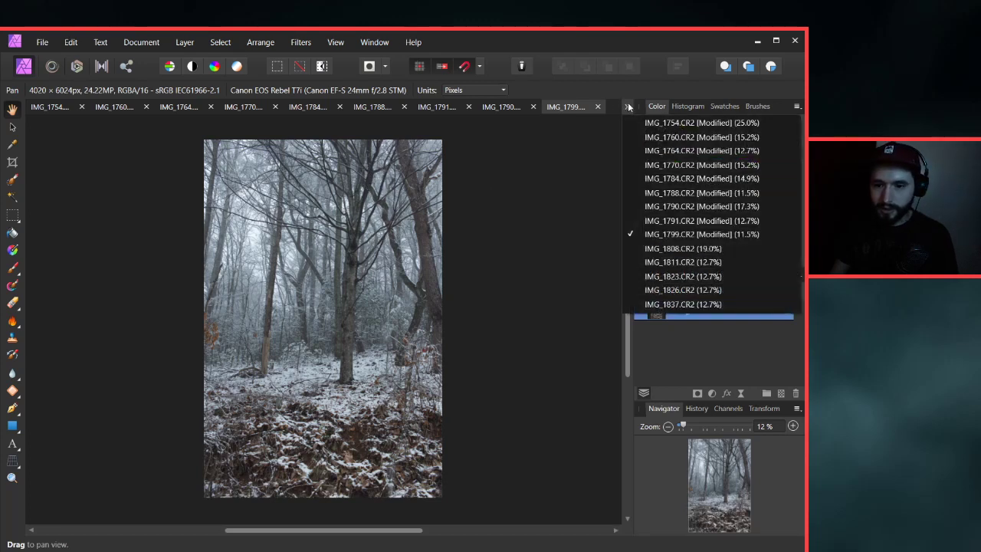
left_click(692, 248)
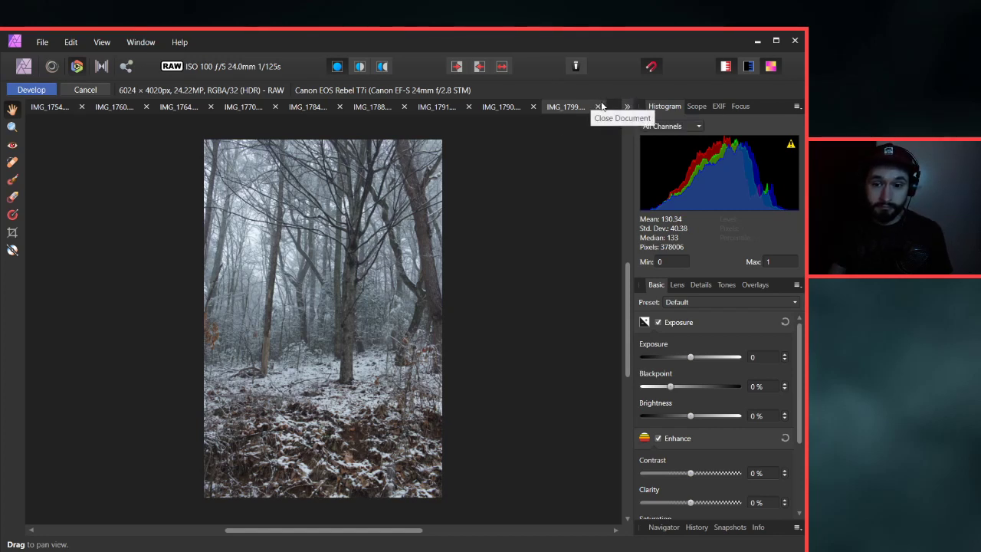
left_click(627, 107)
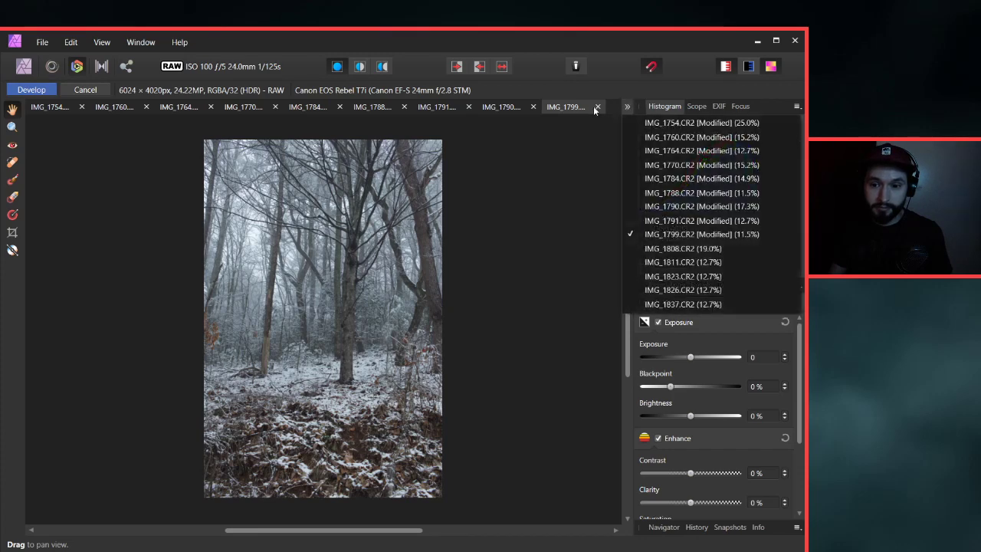
left_click(678, 249)
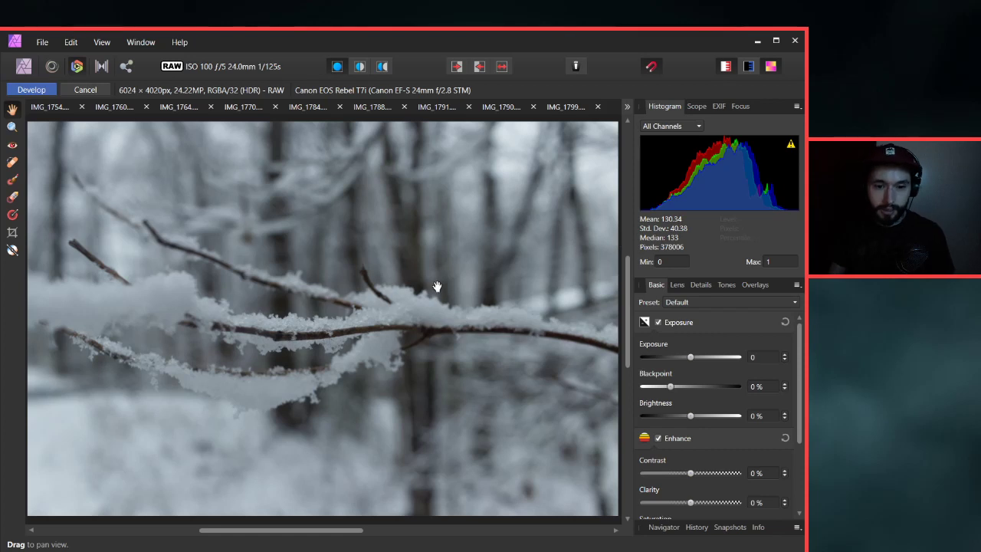
scroll(398, 290, "down", 2)
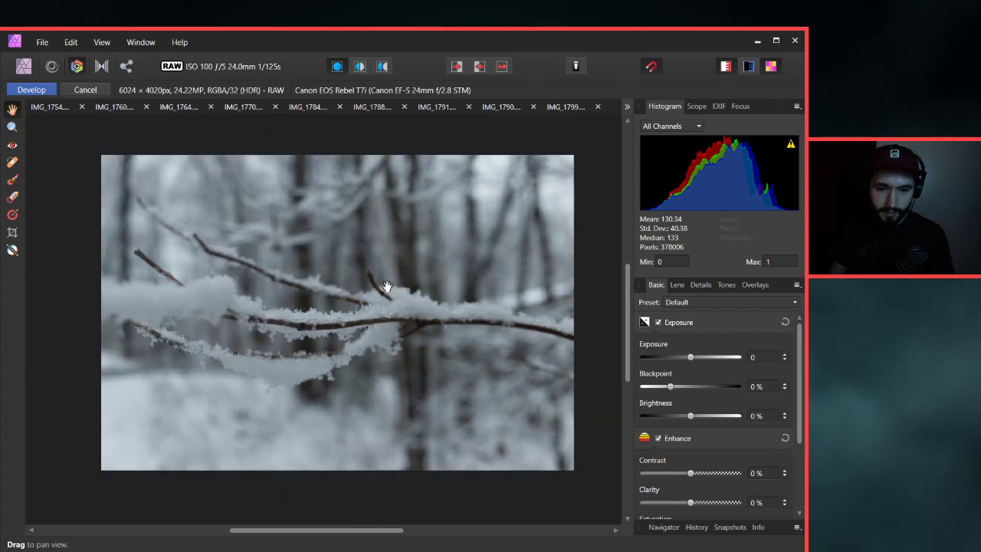
Set the exposure of IMG_1808 to 0.7 and develop the photo.
left_click_drag(694, 357, 698, 358)
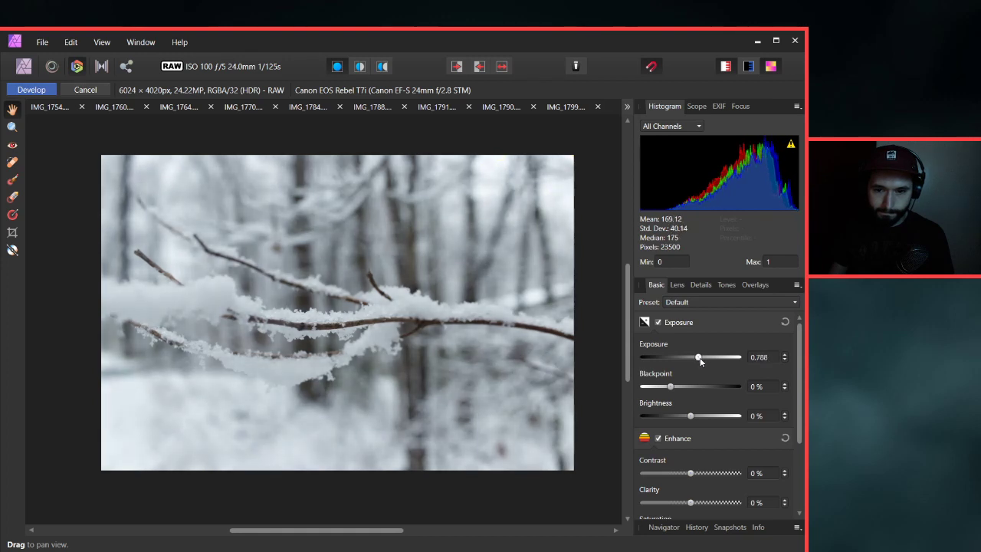
type(".7")
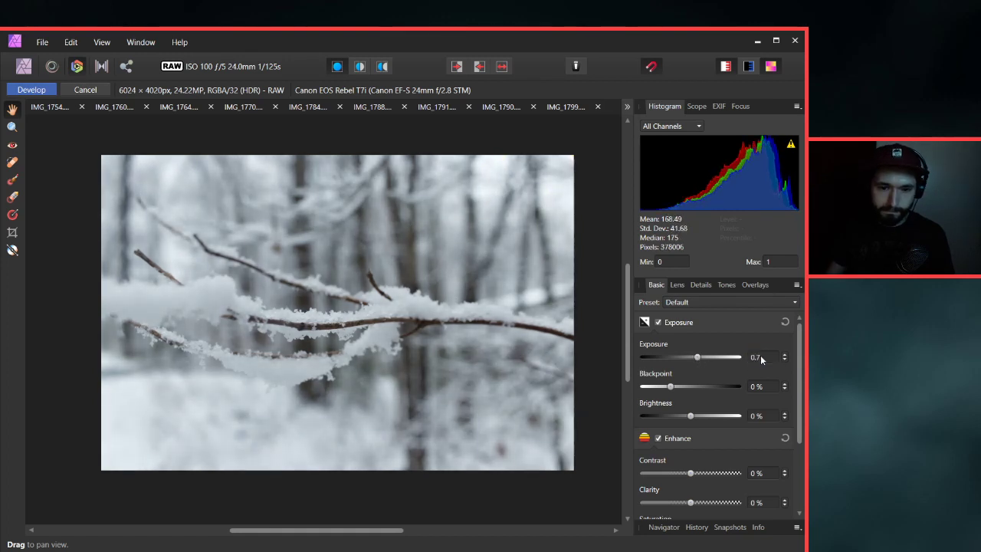
left_click(760, 354)
type(".7")
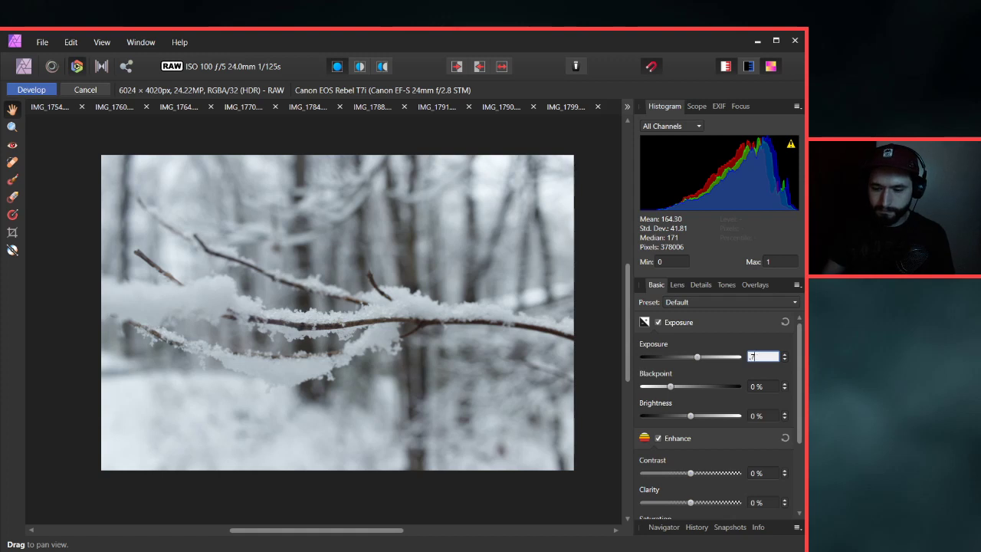
left_click(34, 89)
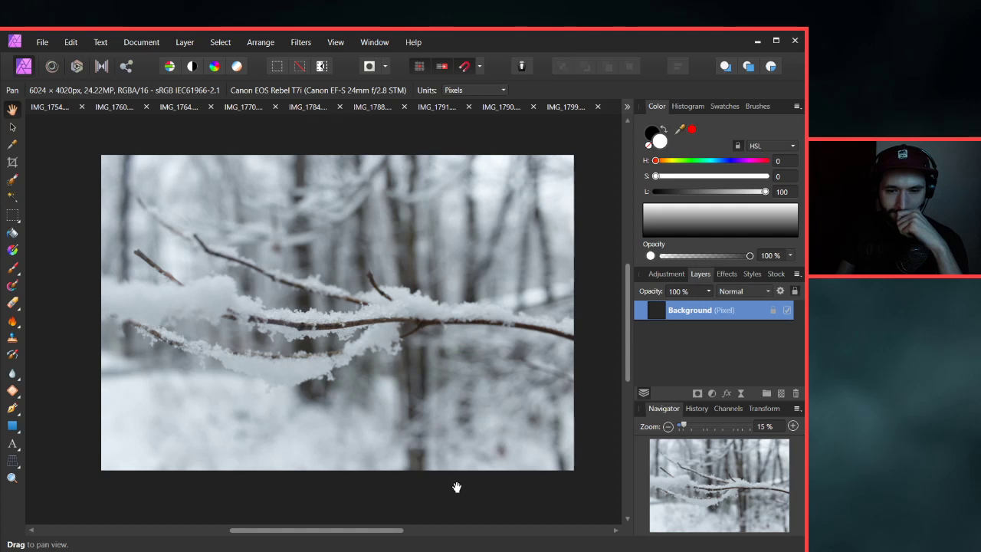
Start tone mapping the snowy branch photo with the Dramatic preset.
left_click(100, 66)
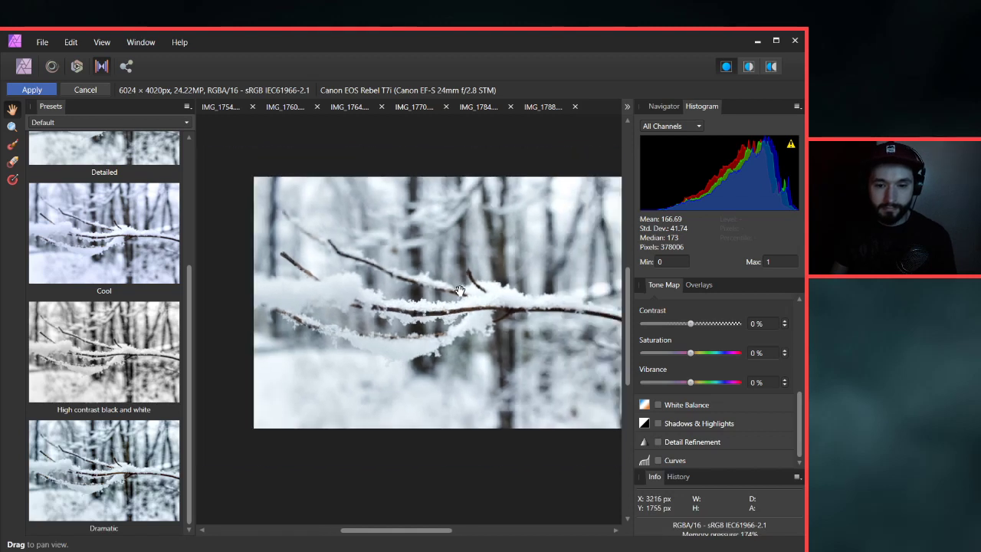
left_click(103, 469)
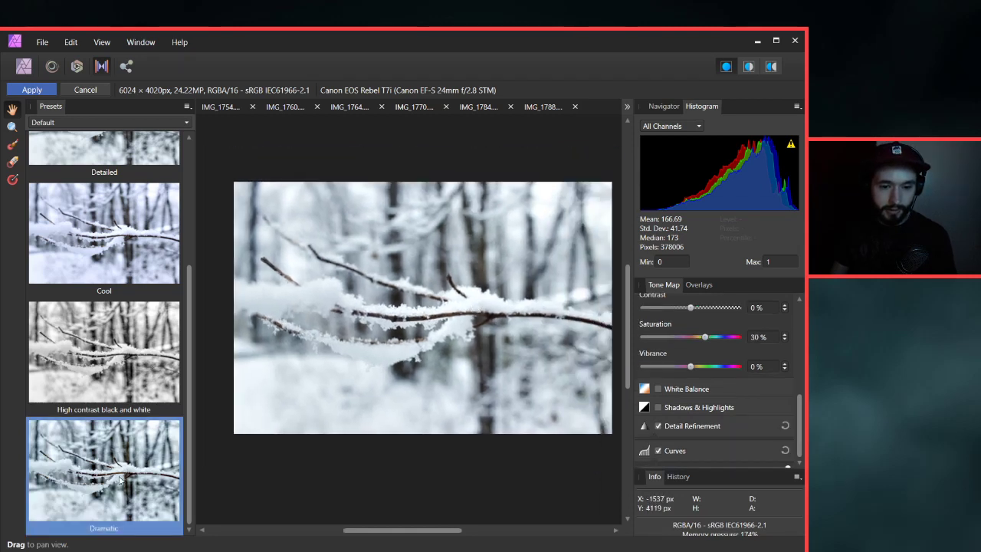
scroll(648, 373, "down", 5)
scroll(798, 350, "up", 5)
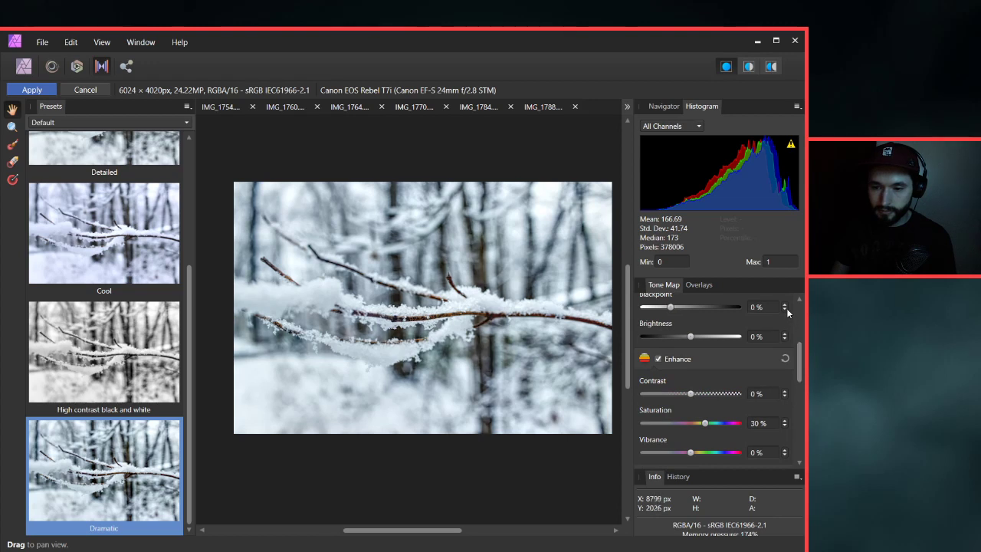
scroll(786, 309, "up", 3)
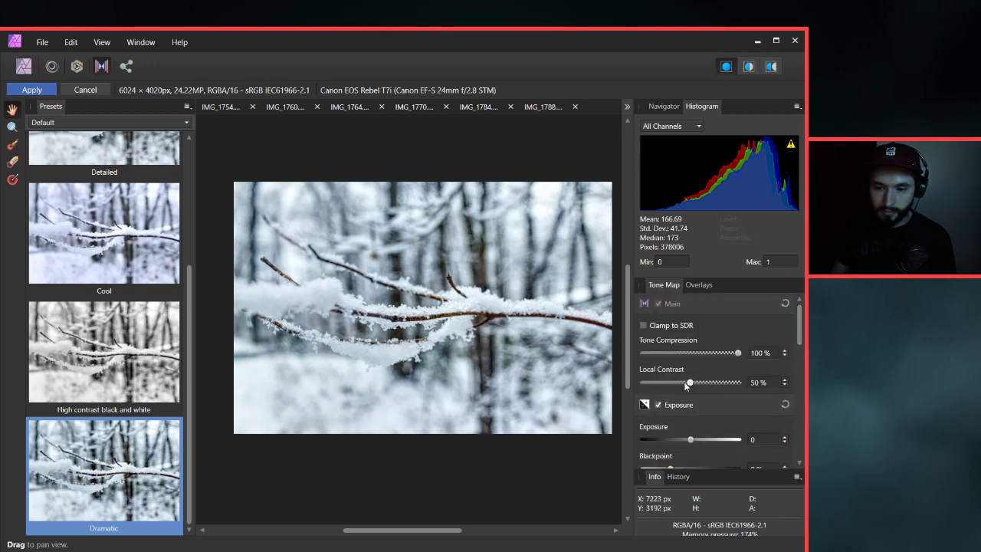
Lower the tone compression to 50 % and the local contrast to 30 %.
left_click_drag(684, 381, 598, 390)
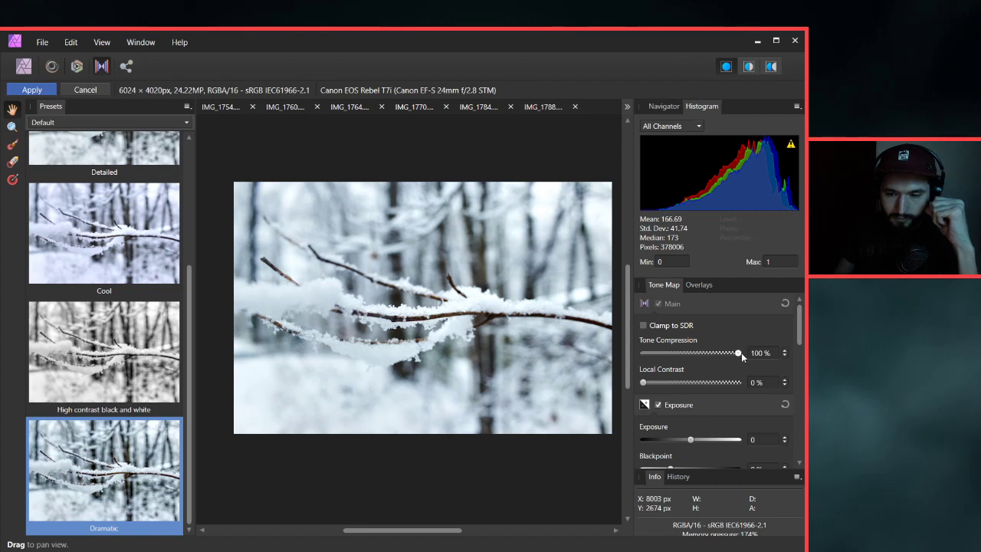
left_click_drag(738, 353, 689, 355)
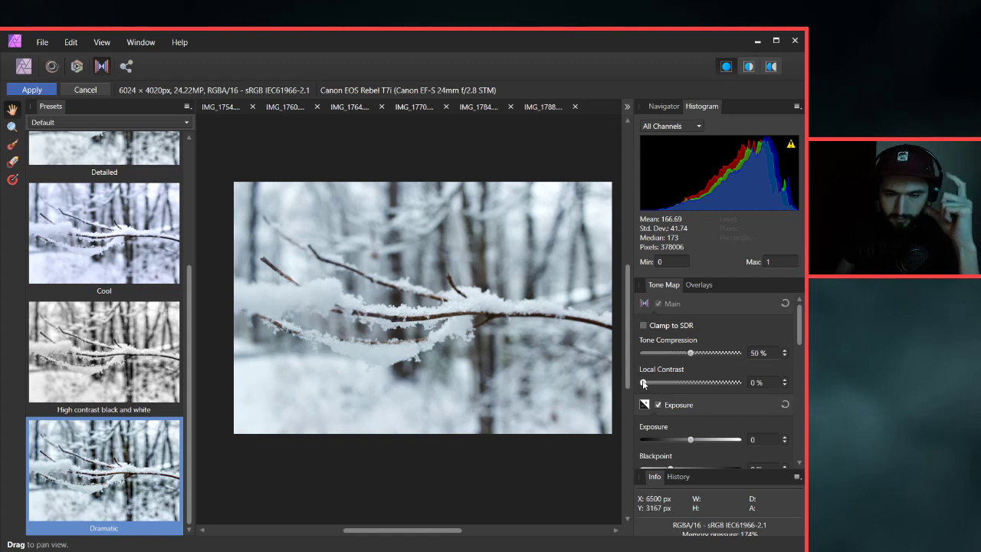
left_click_drag(644, 383, 675, 381)
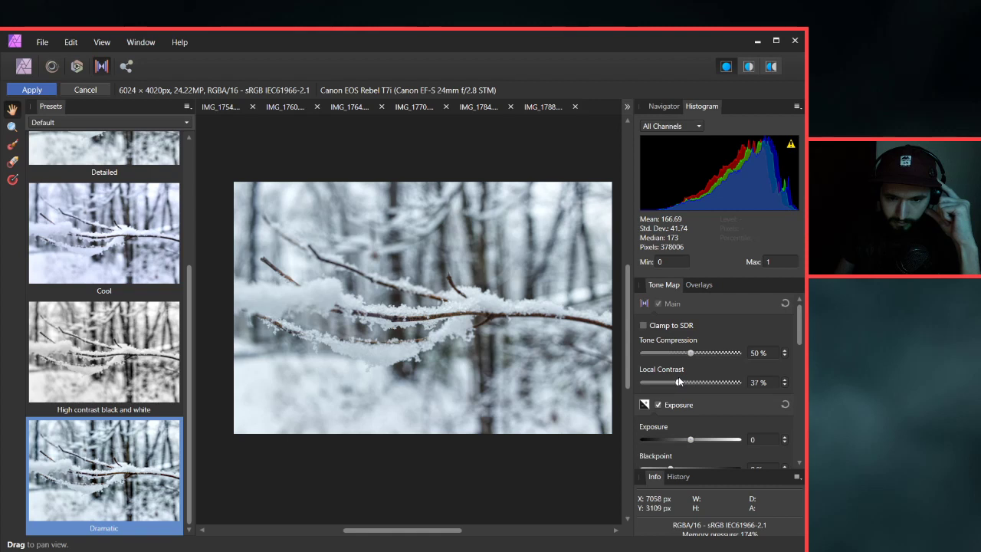
left_click_drag(679, 378, 673, 381)
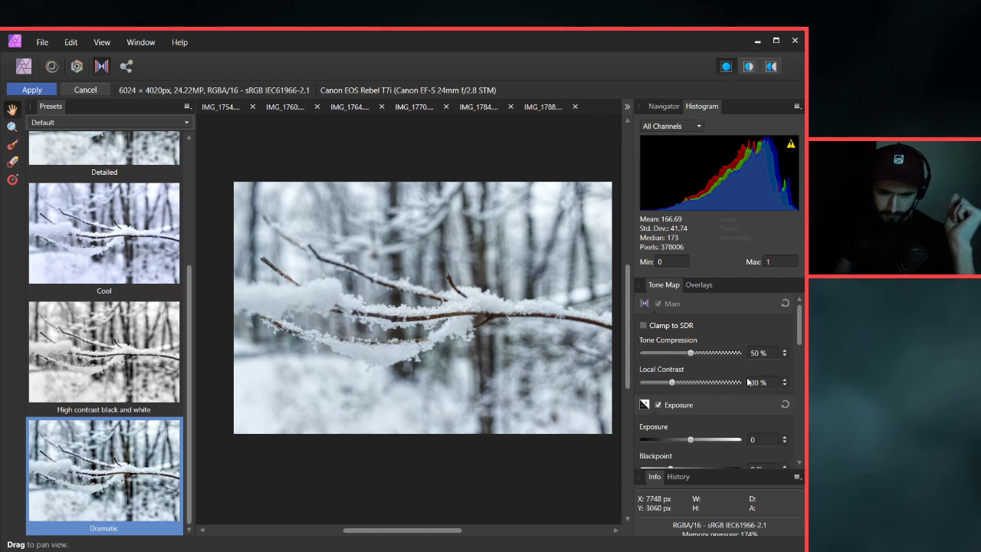
Raise the tone map's saturation to 50 % and its vibrance to 45 %.
scroll(797, 373, "down", 3)
scroll(797, 375, "down", 3)
left_click_drag(690, 429, 716, 433)
scroll(794, 438, "down", 3)
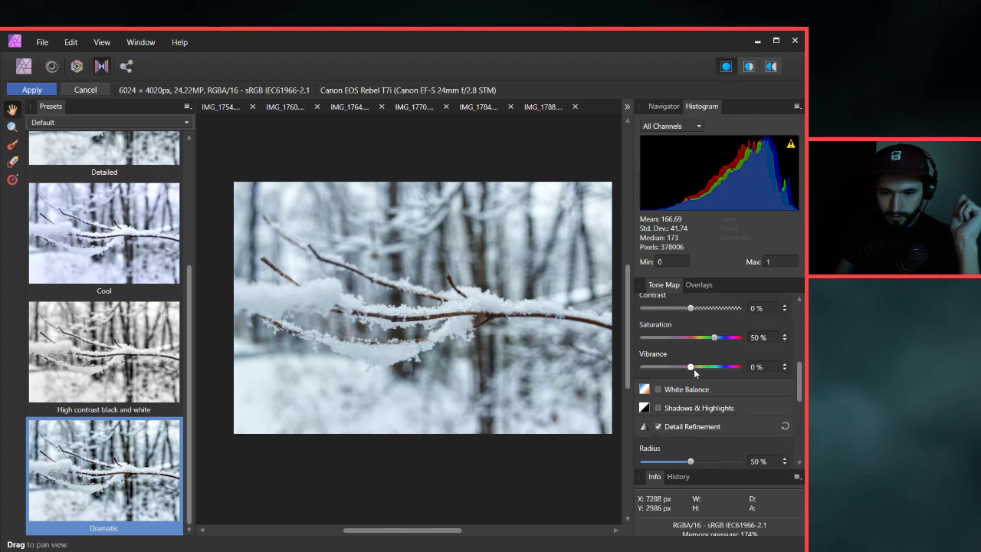
left_click_drag(693, 369, 735, 373)
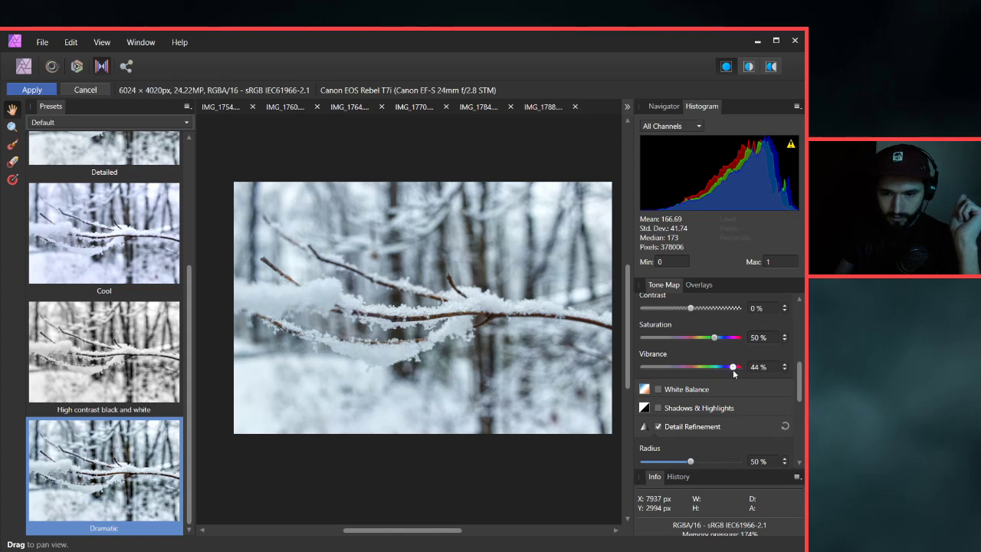
scroll(793, 391, "up", 1)
scroll(794, 391, "down", 2)
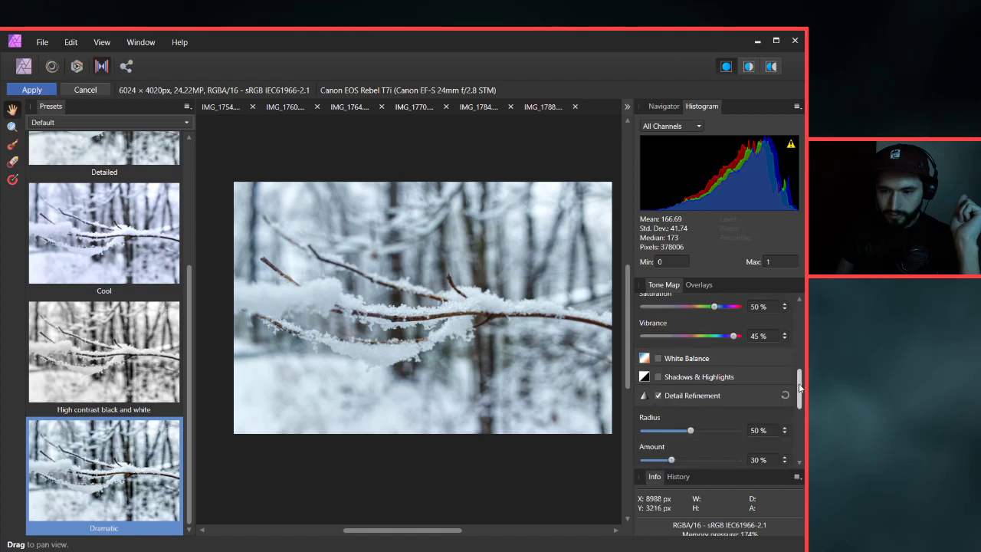
Enable Shadows & Highlights, try highlights of -7 % and set them back to 0 %.
left_click(658, 379)
scroll(777, 387, "down", 2)
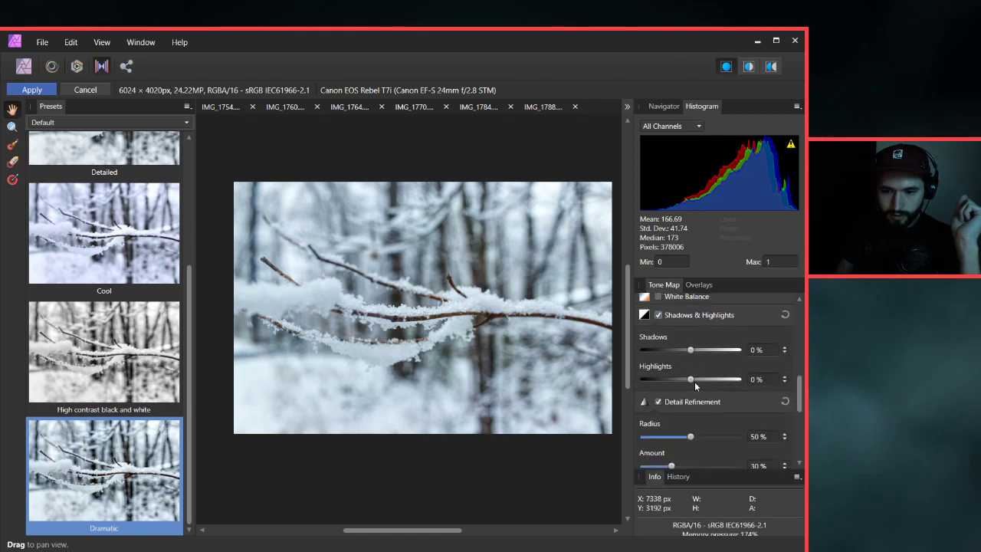
mouse_move(691, 380)
left_mouse_down()
mouse_move(673, 382)
mouse_move(687, 385)
left_mouse_up()
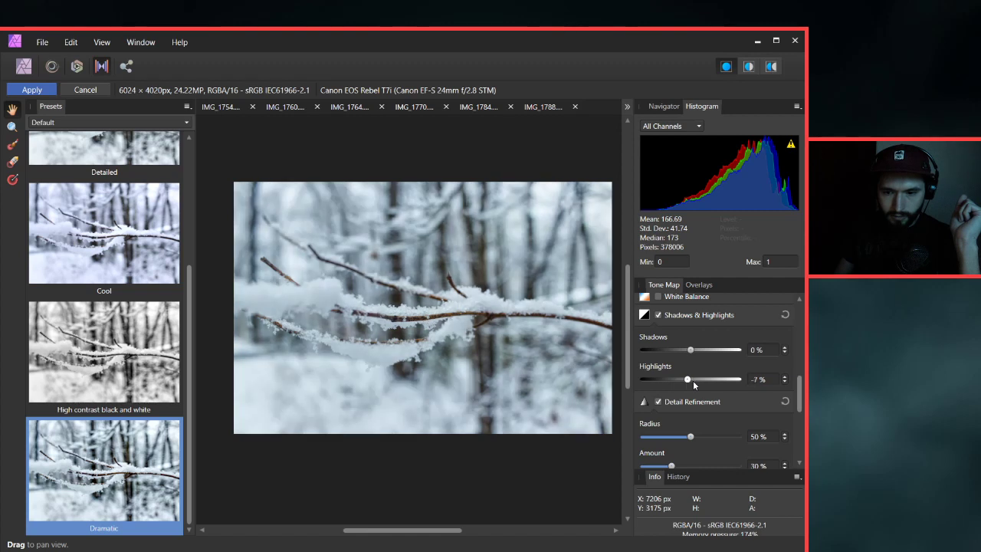
left_click(758, 379)
type("0")
key("Return")
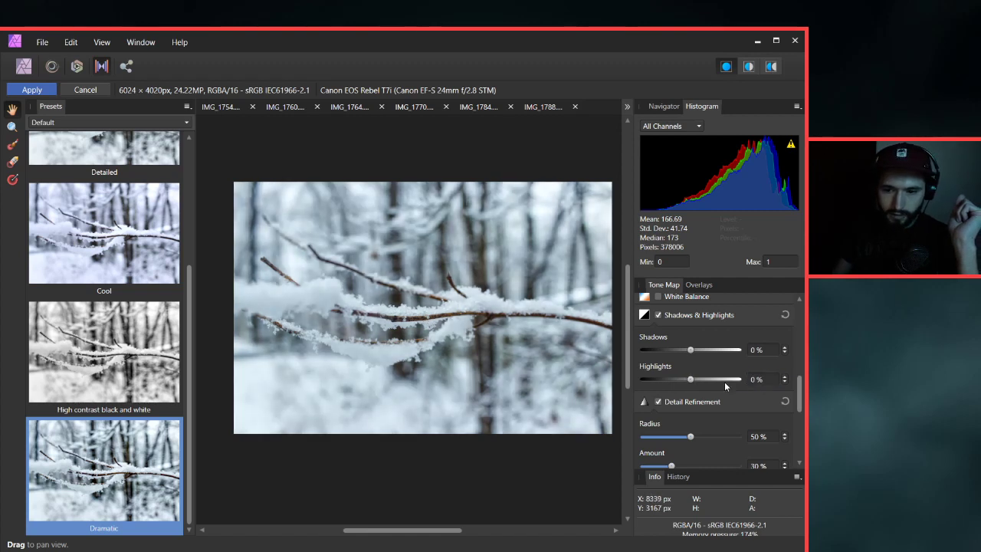
Try shadows of -100 % and 48 %, and set them back to 0 %.
left_click_drag(691, 350, 565, 370)
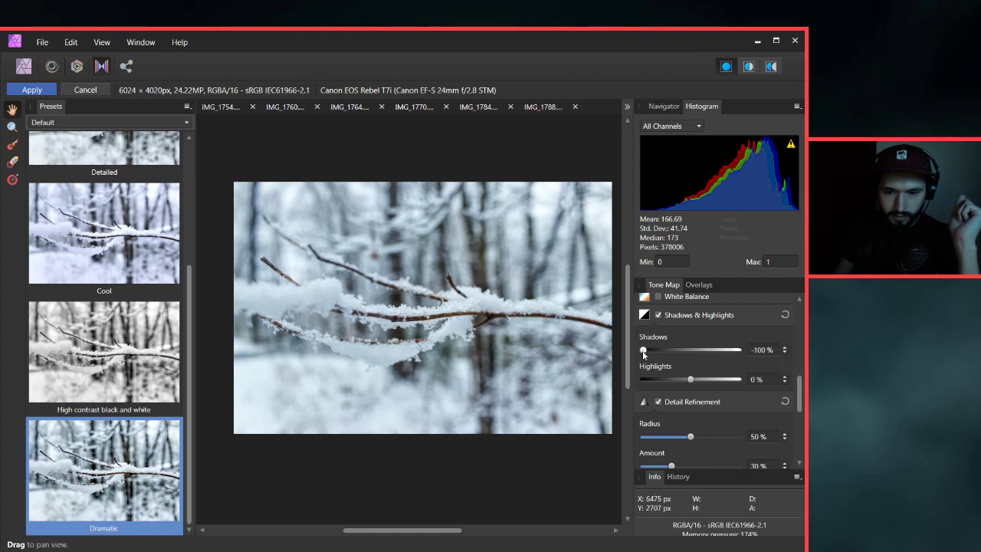
left_click_drag(644, 349, 715, 349)
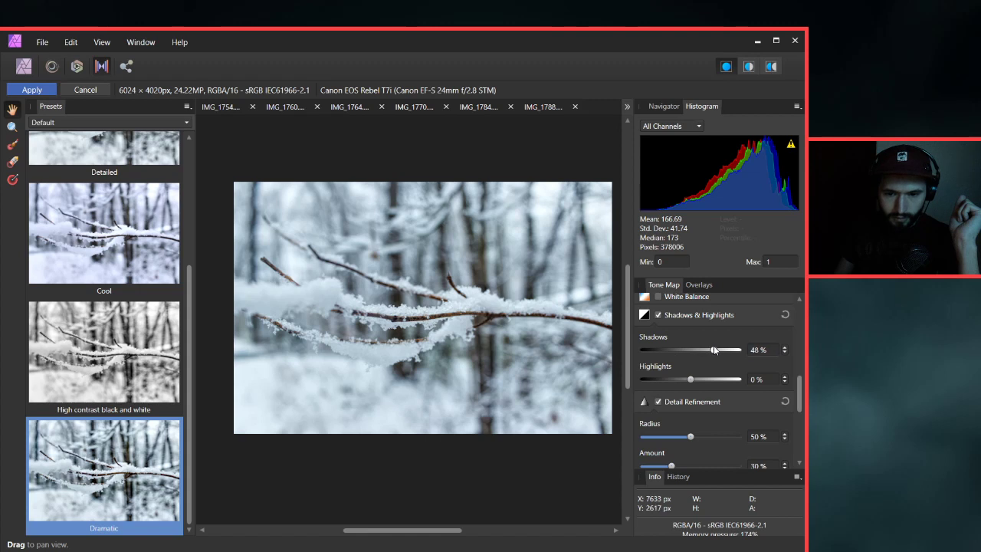
left_click(763, 350)
type("0")
key("Return")
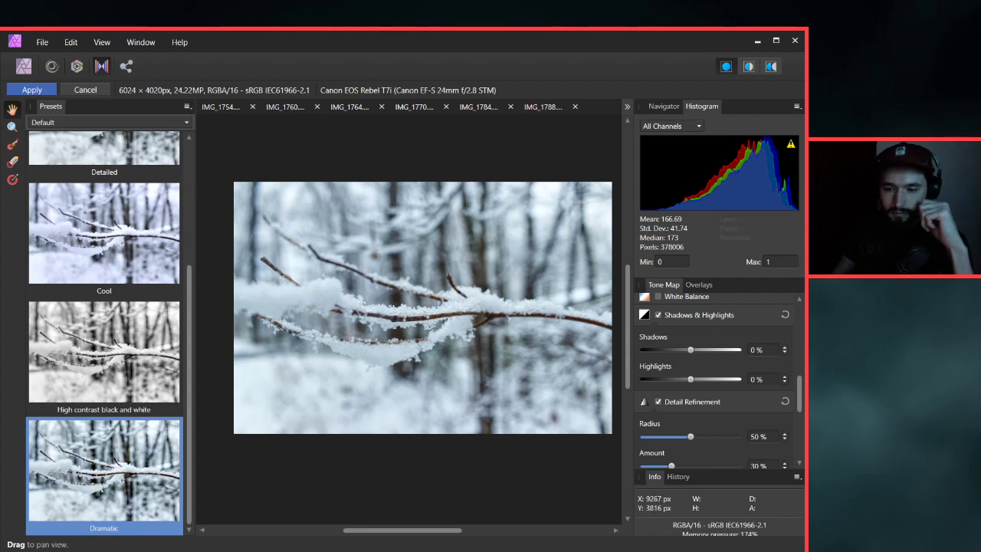
Add a midpoint to the tone map's master curve, lift its black point slightly and pull the deep shadows below the diagonal.
scroll(797, 416, "down", 2)
scroll(797, 416, "down", 1)
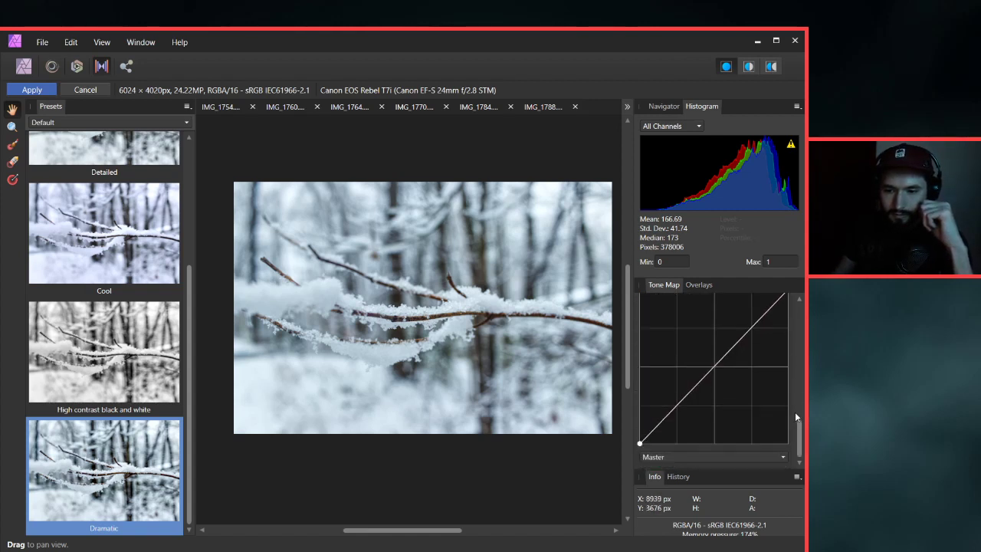
left_click(713, 367)
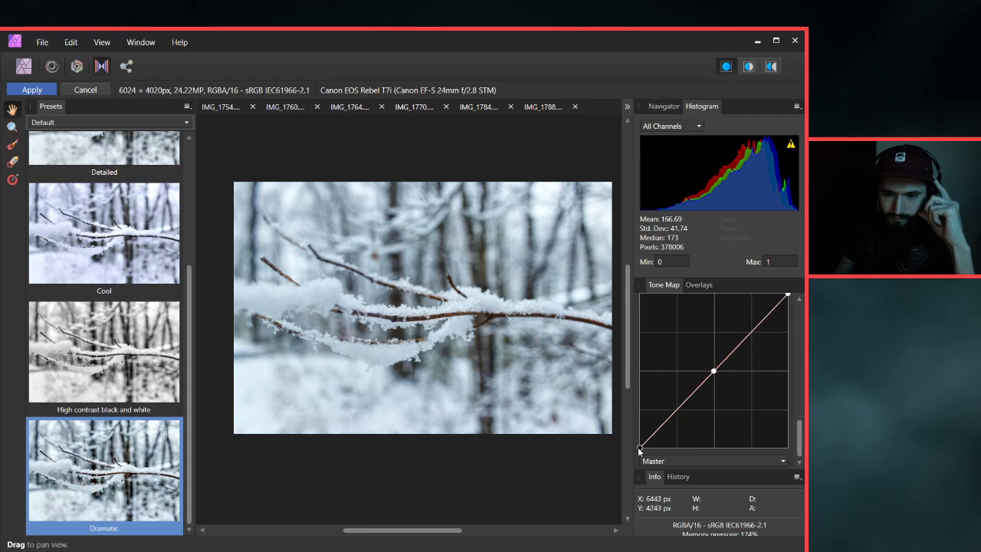
mouse_move(639, 447)
left_mouse_down()
mouse_move(631, 449)
mouse_move(650, 439)
left_mouse_up()
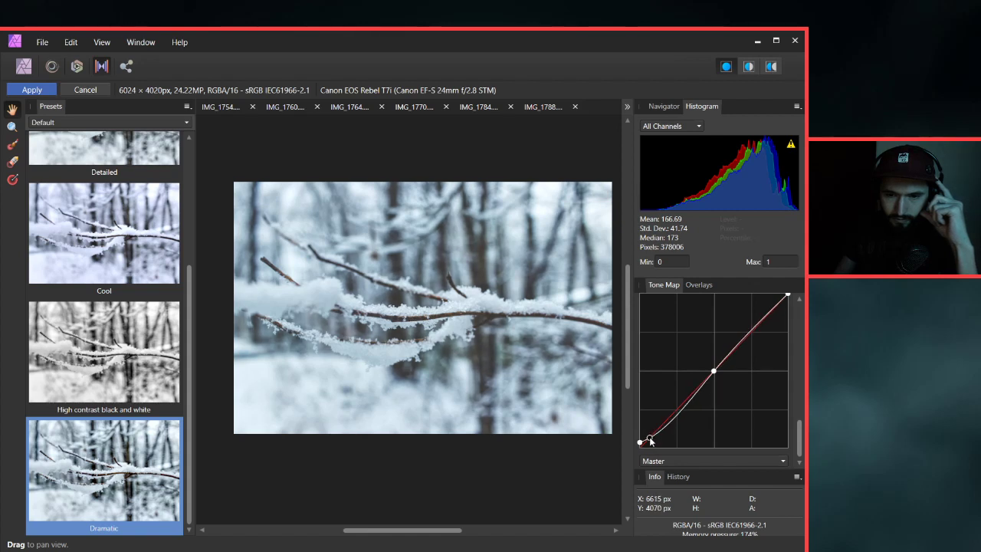
left_click(799, 299)
mouse_move(788, 304)
left_mouse_down()
mouse_move(793, 321)
mouse_move(792, 295)
left_mouse_up()
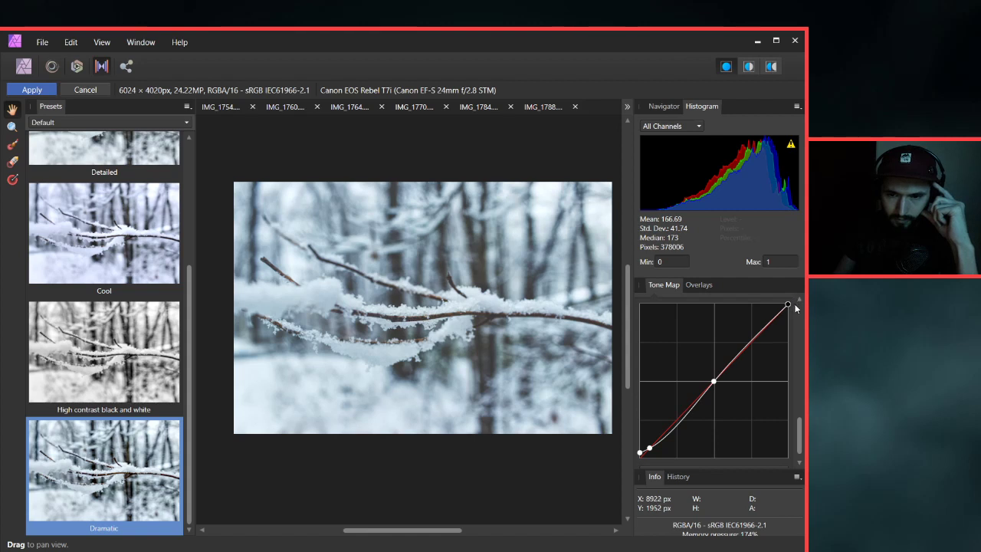
Raise the curve's midpoint slightly, hold the highlights with an upper-quarter point just above the diagonal, and apply the tone map.
left_click(713, 382)
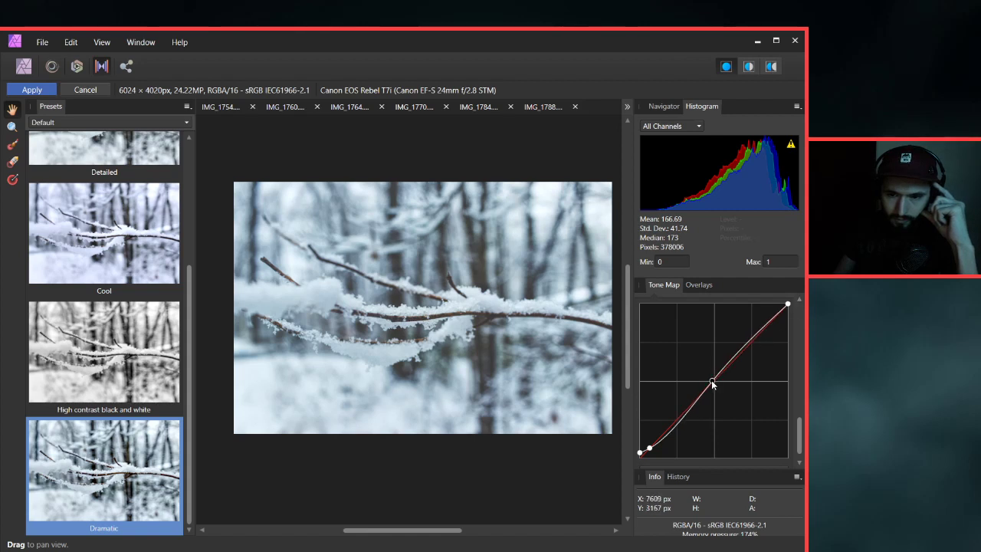
left_click_drag(713, 385, 710, 385)
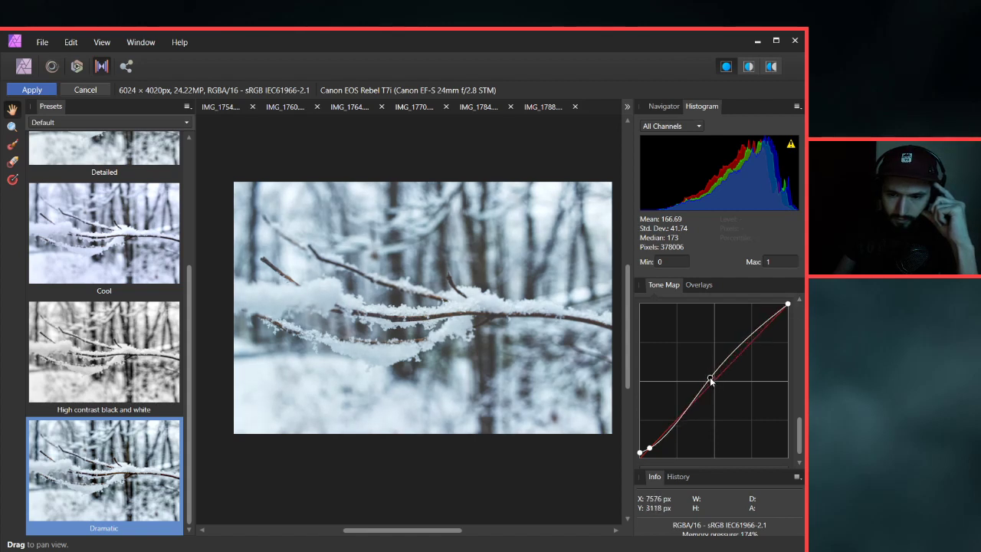
left_click_drag(757, 335, 753, 343)
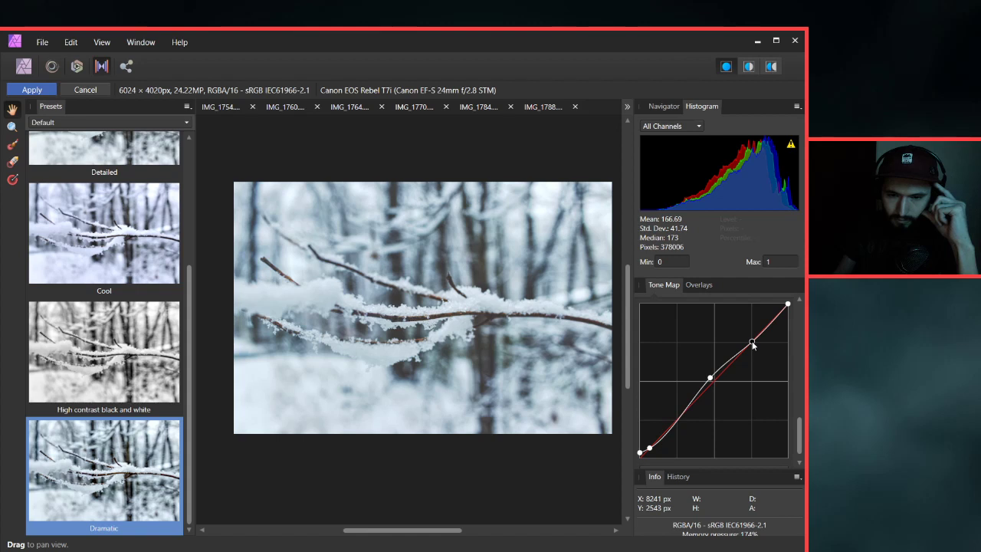
left_click_drag(751, 341, 750, 339)
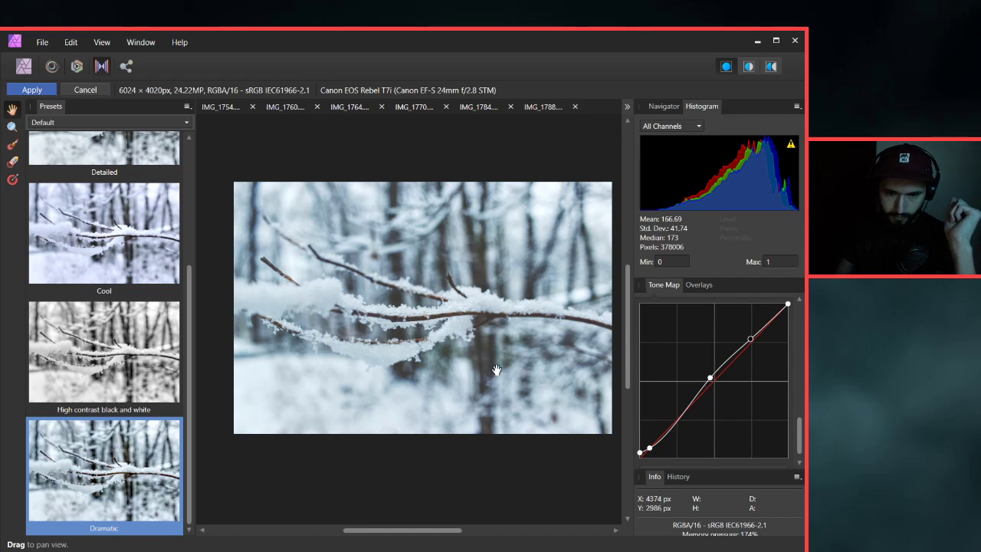
left_click(32, 90)
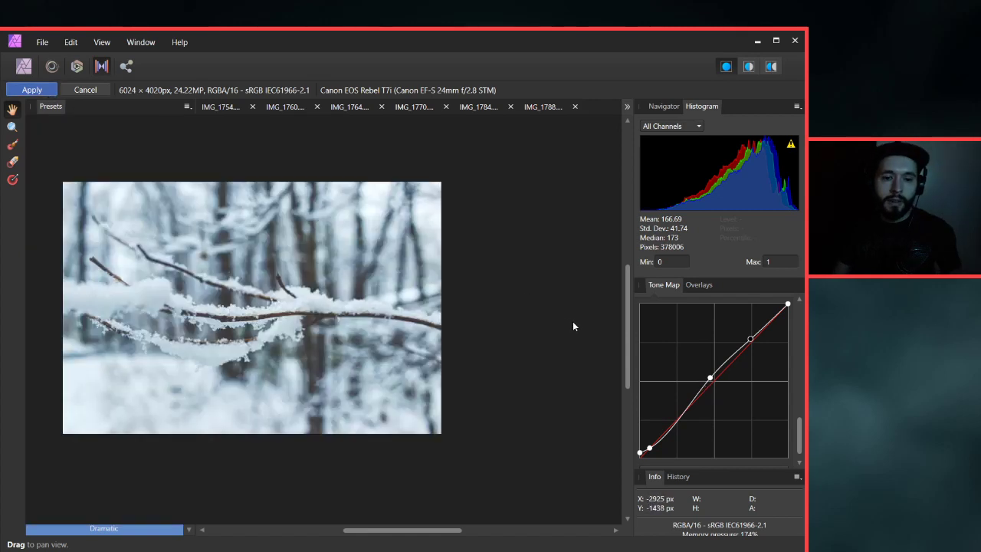
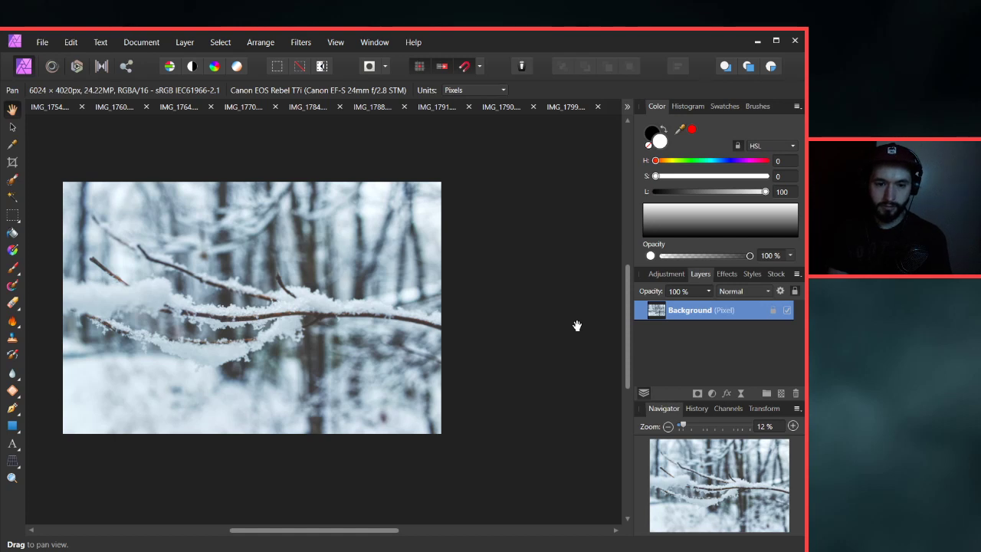
Export the whole photo as a high-quality JPEG at 6024 × 4020 px, saved as IMG_1808 in the Fix folder.
left_click_drag(353, 242, 480, 239)
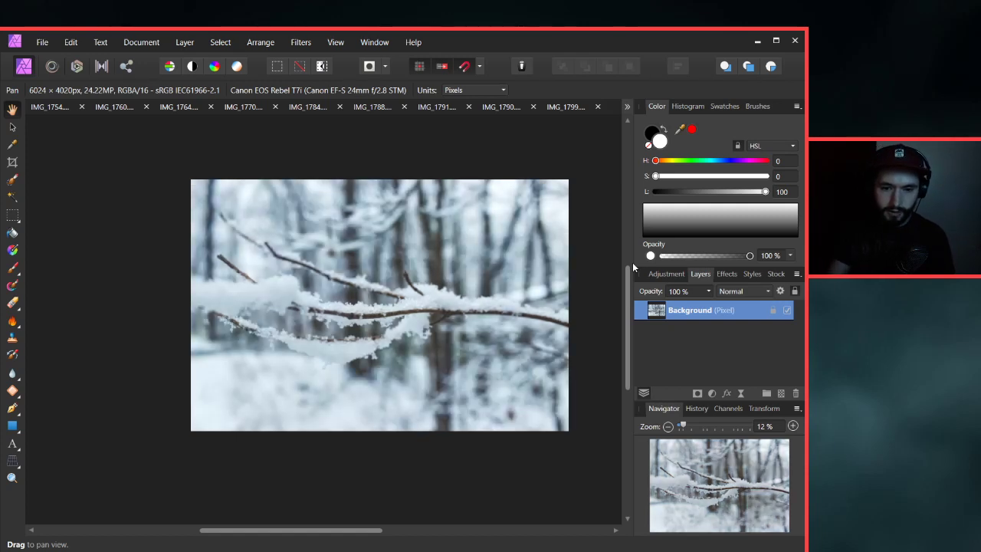
scroll(460, 312, "up", 3)
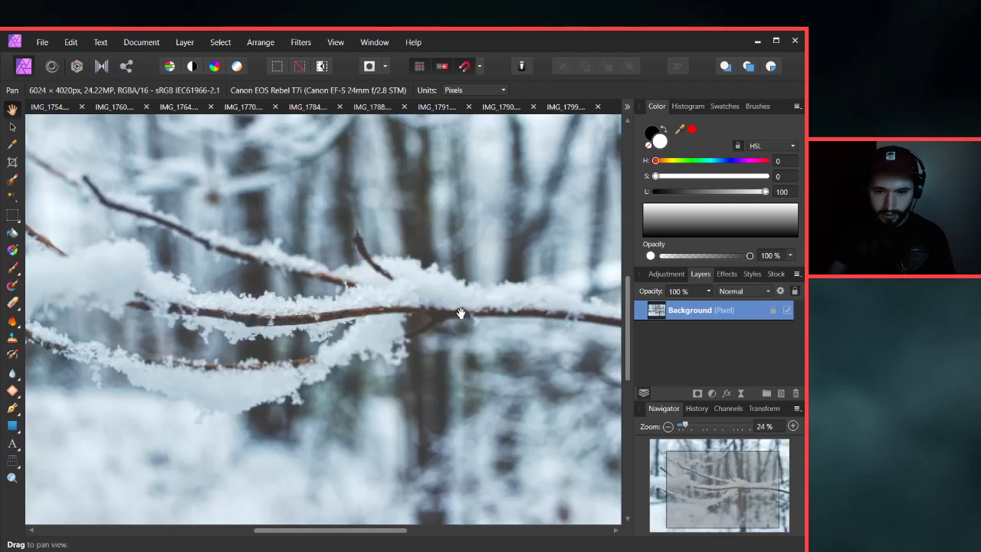
scroll(161, 299, "up", 2)
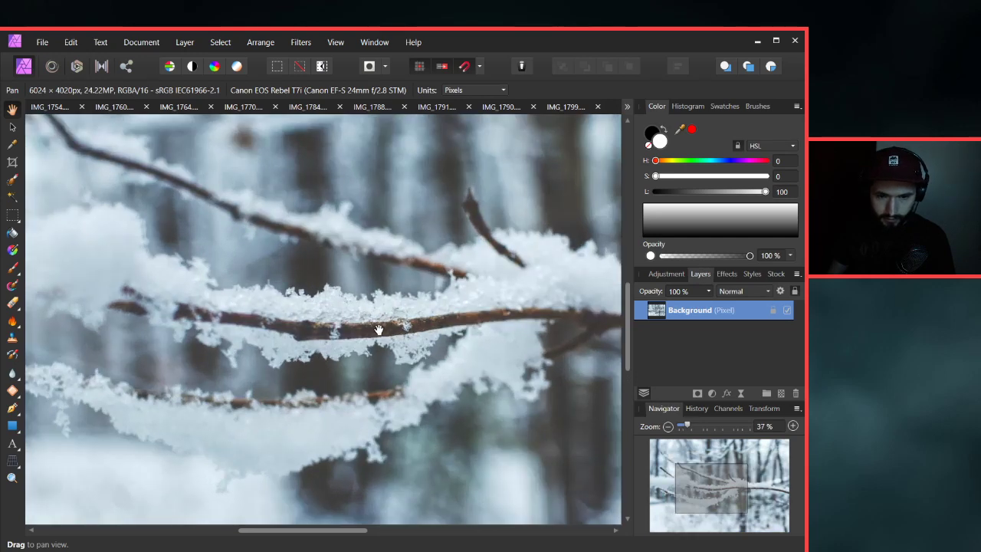
scroll(379, 329, "down", 4)
scroll(440, 314, "up", 1)
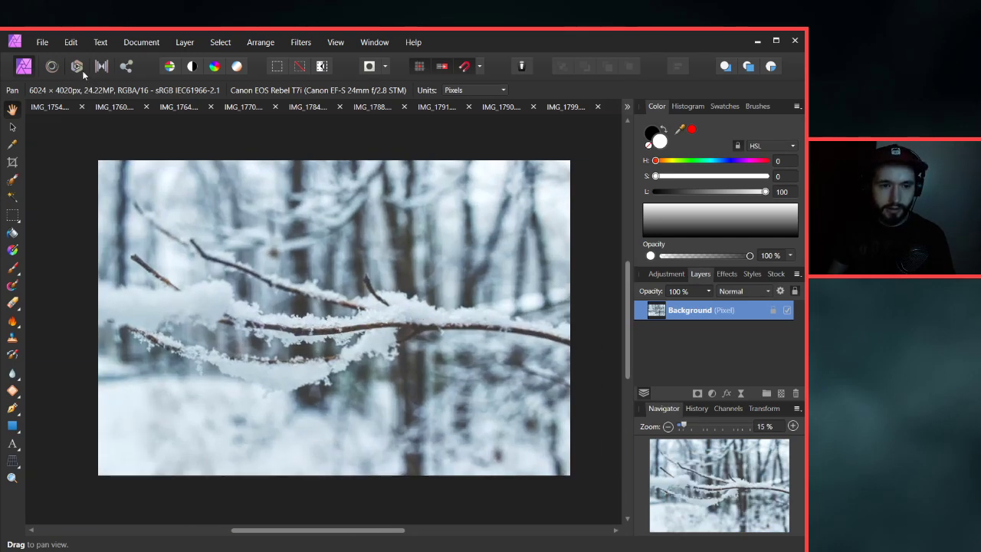
left_click(42, 43)
left_click(63, 314)
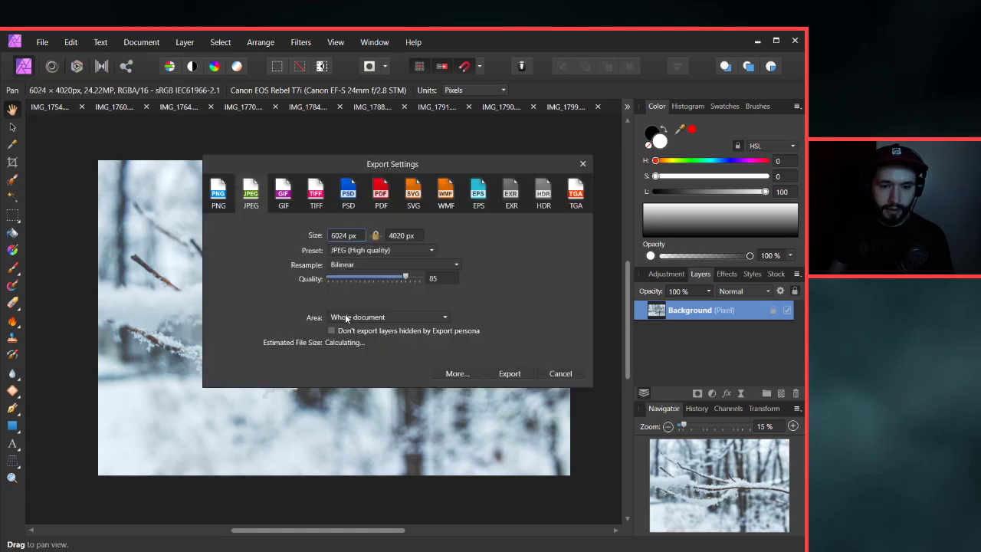
left_click(506, 374)
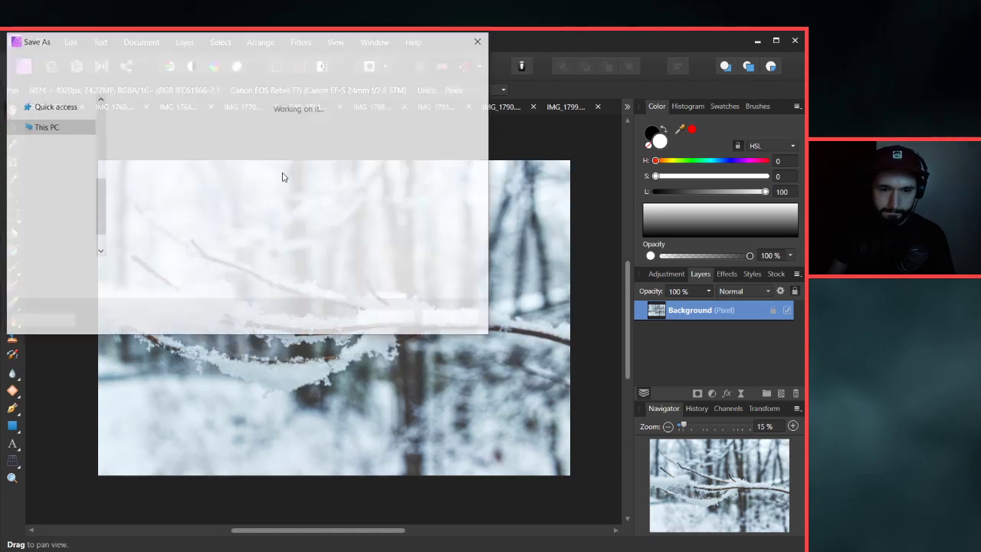
left_click(223, 61)
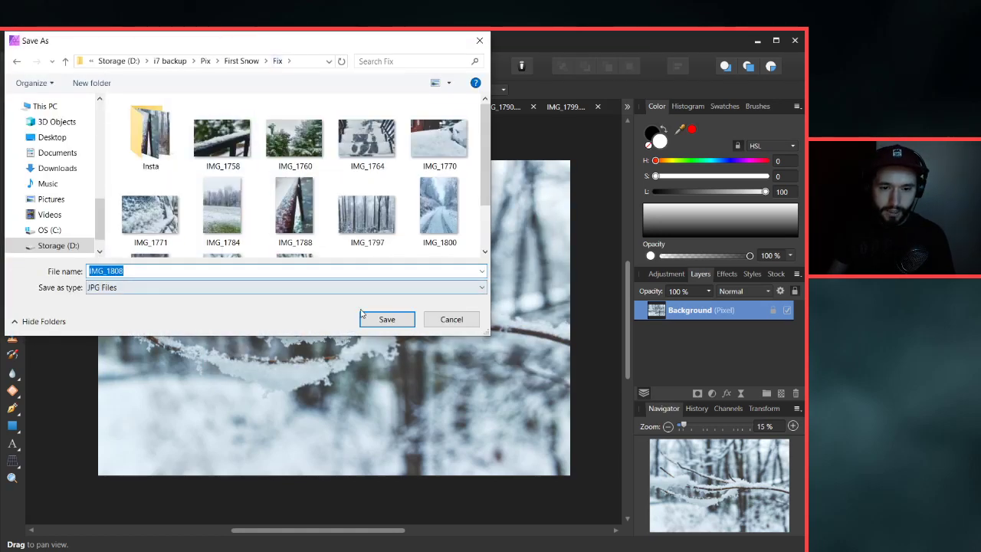
left_click(385, 319)
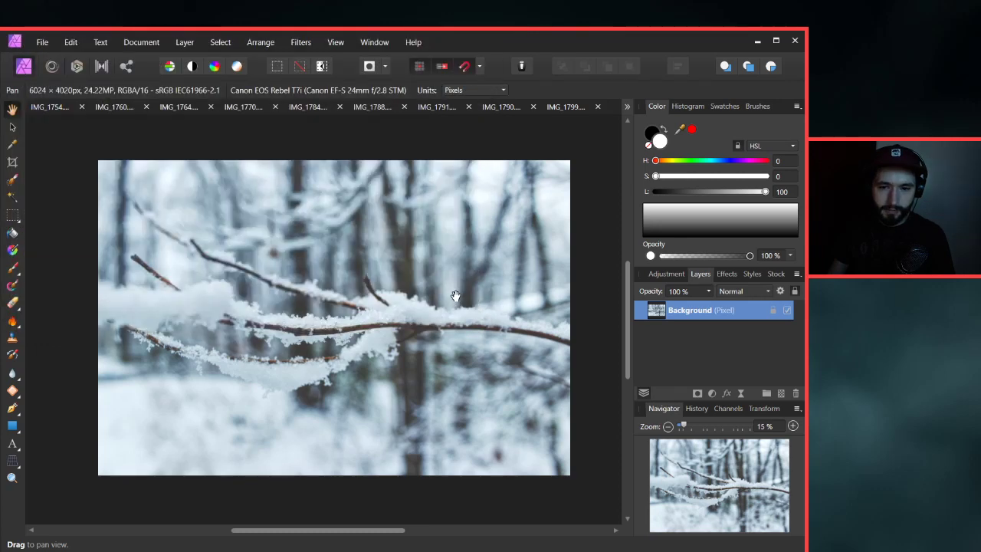
Start a crop of the photo with a custom ratio of 1 to 1.
left_click(12, 162)
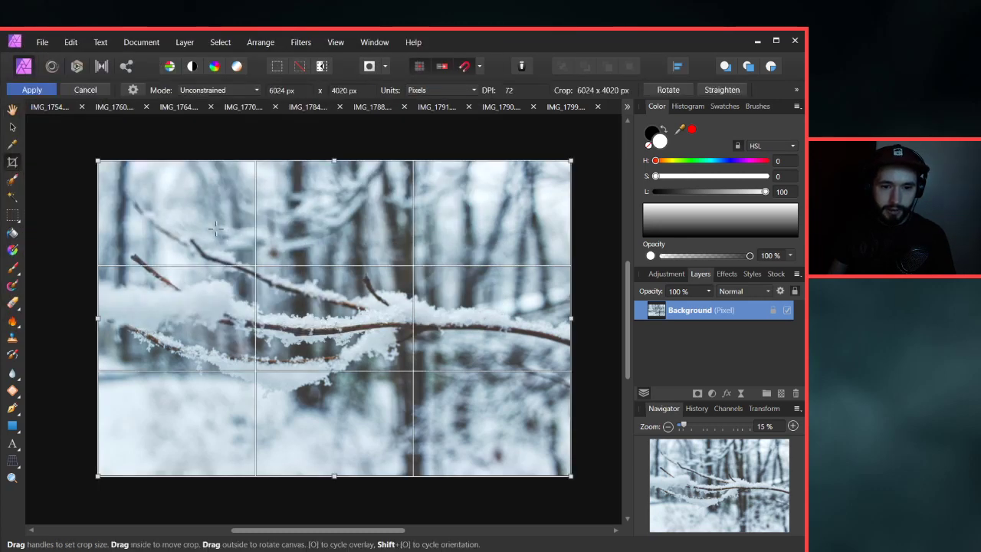
left_click(187, 91)
left_click(198, 131)
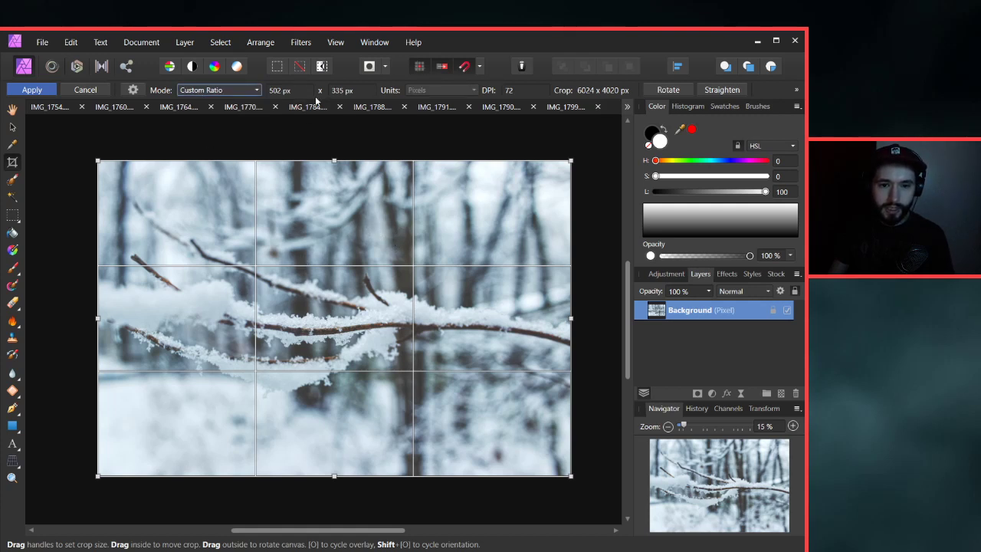
left_click(292, 91)
key("Tab")
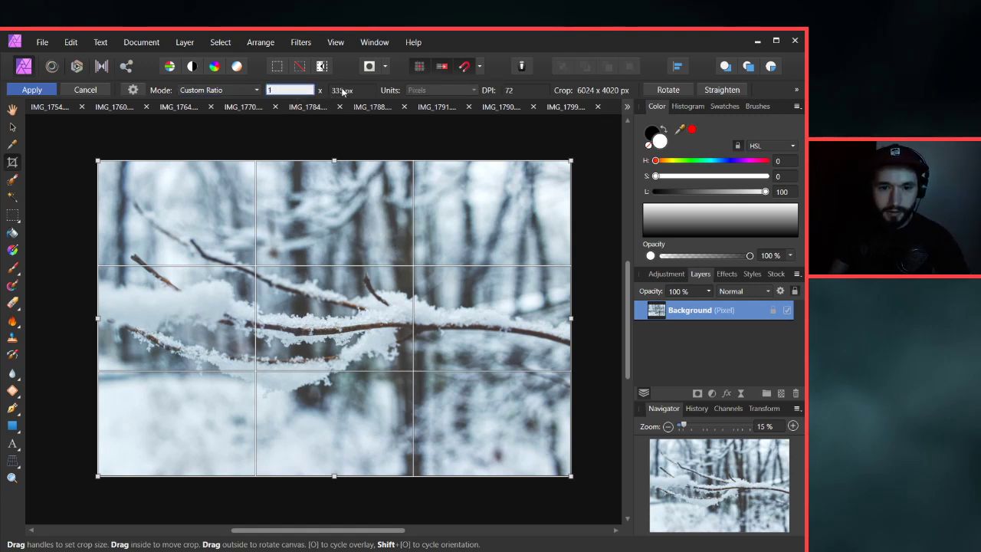
type("1")
key("Return")
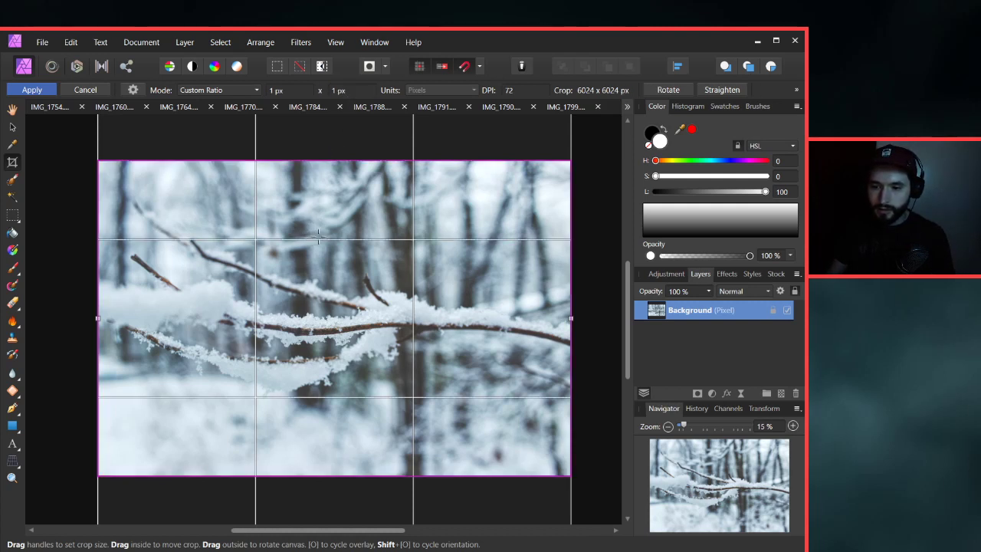
Try a 4020 × 4020 px square crop placed right of the photo's centre, and undo it.
scroll(315, 230, "down", 2)
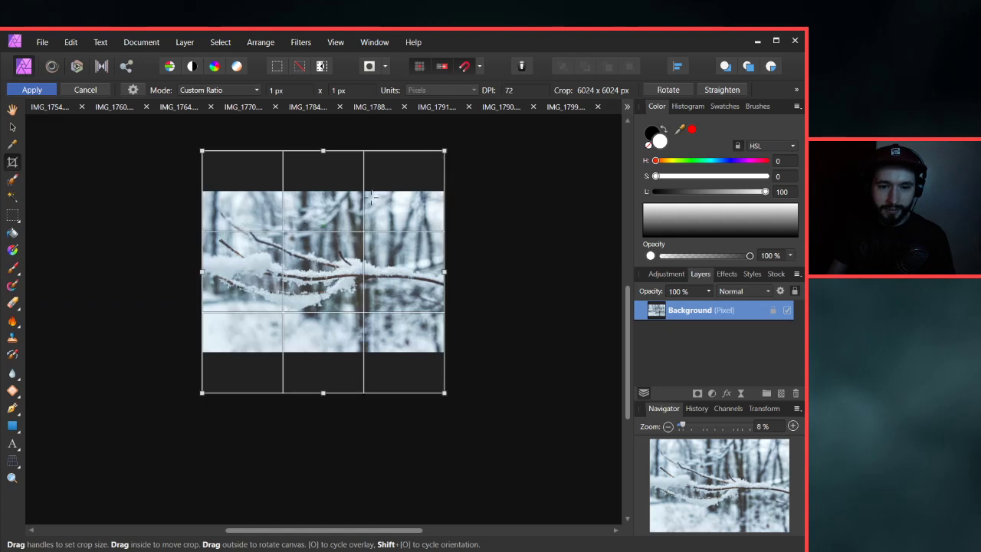
left_click_drag(443, 150, 404, 191)
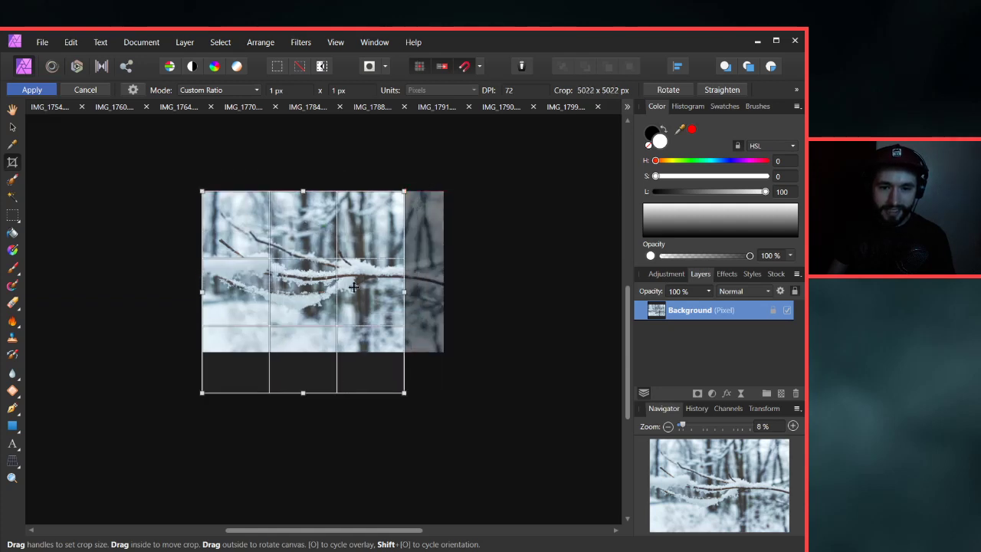
left_click_drag(199, 394, 236, 352)
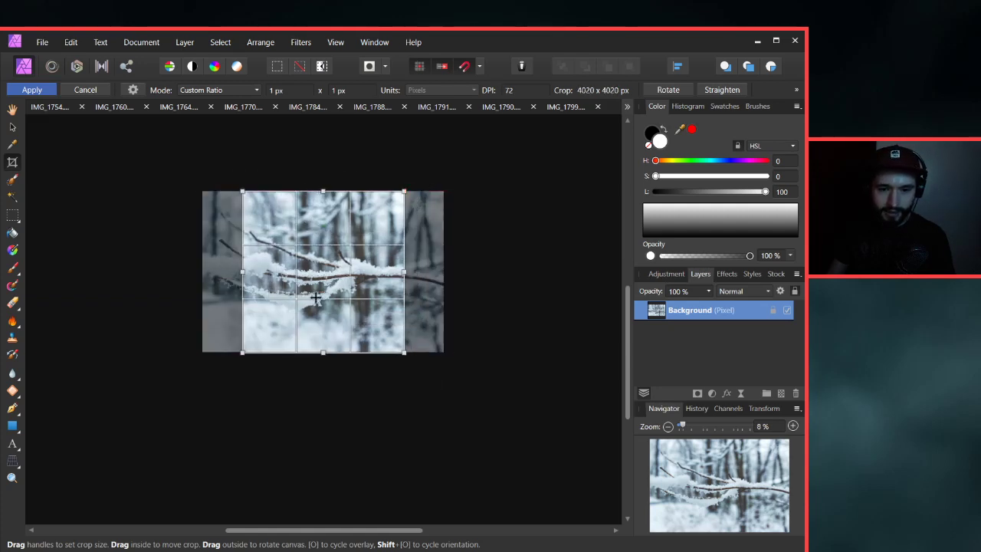
mouse_move(330, 279)
left_mouse_down()
mouse_move(351, 280)
mouse_move(333, 281)
left_mouse_up()
scroll(333, 281, "up", 3)
left_click_drag(403, 258, 431, 286)
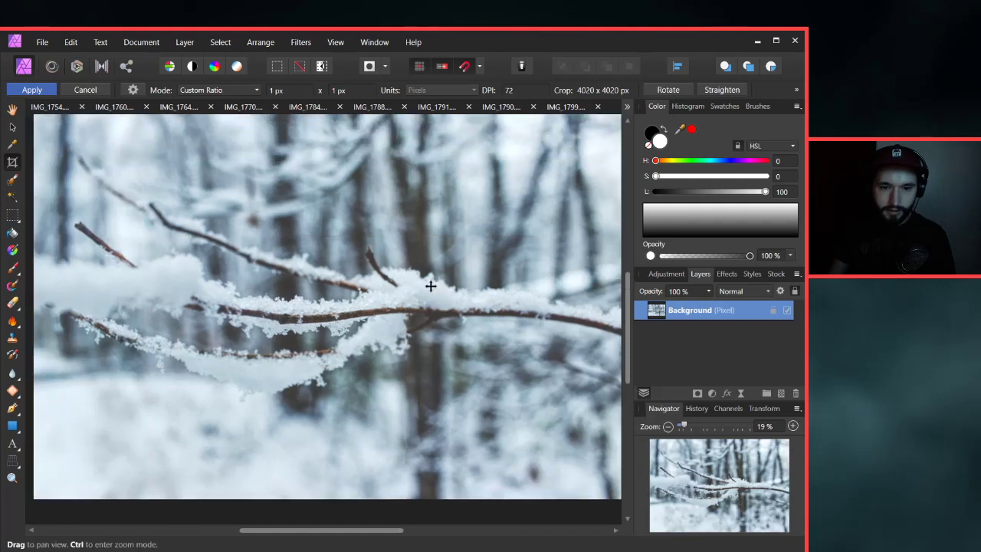
scroll(431, 286, "down", 2)
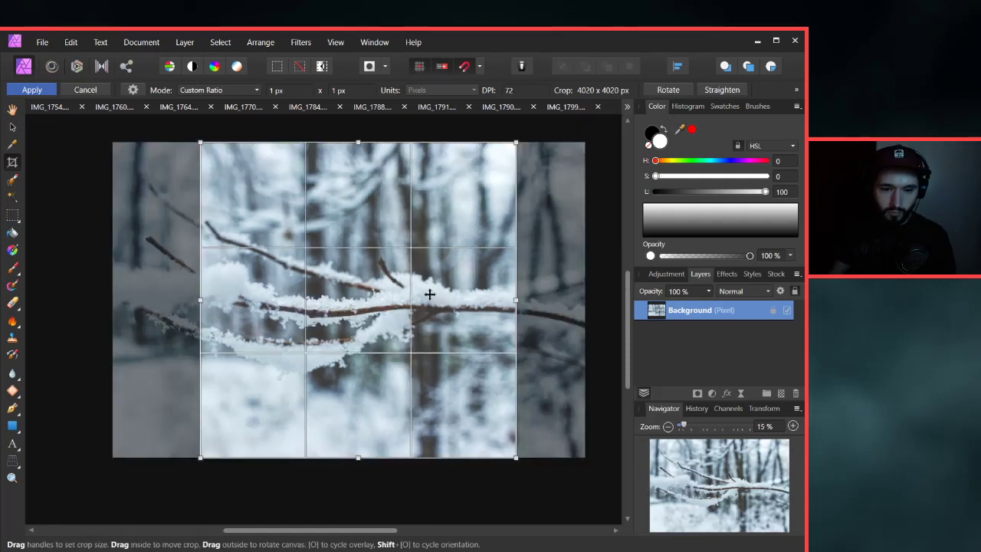
left_click_drag(399, 310, 433, 314)
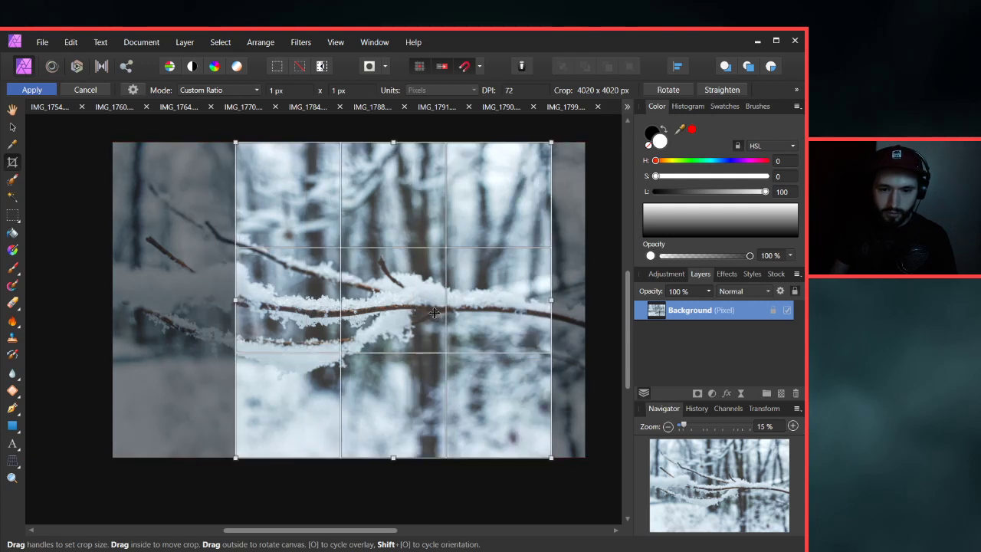
scroll(476, 306, "down", 3)
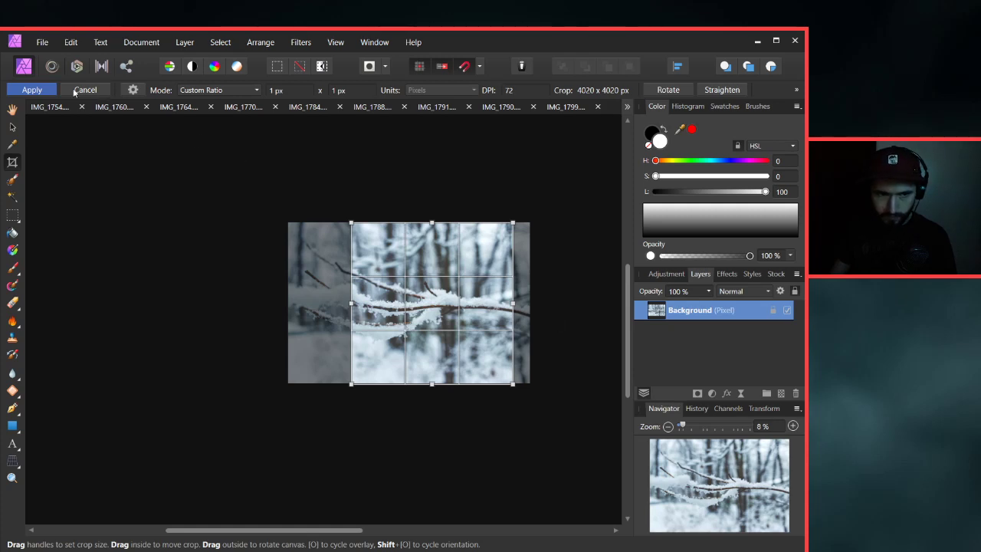
left_click(32, 89)
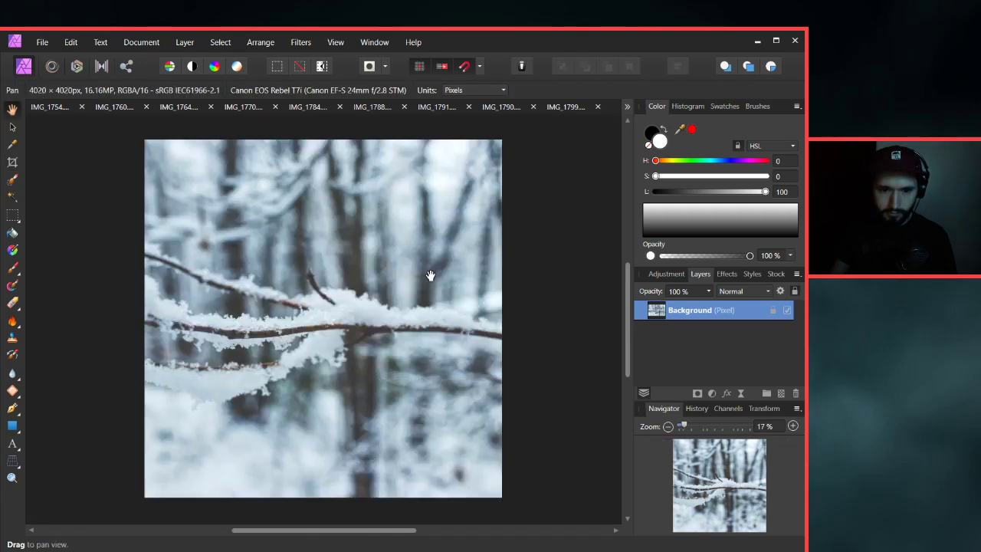
scroll(421, 280, "down", 1)
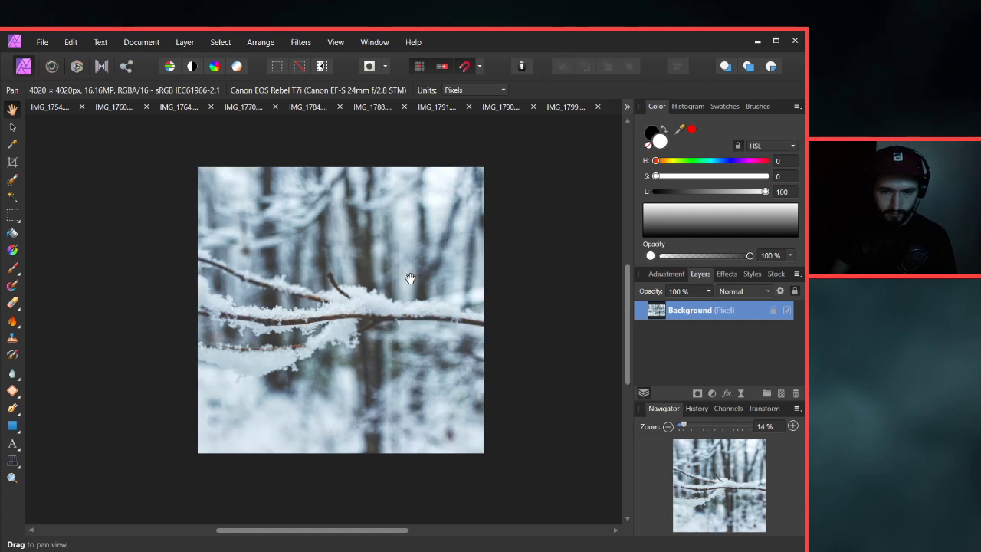
key("ctrl+z")
Try a 4020 × 4020 px square crop centred on the photo, and undo it.
scroll(404, 274, "down", 2)
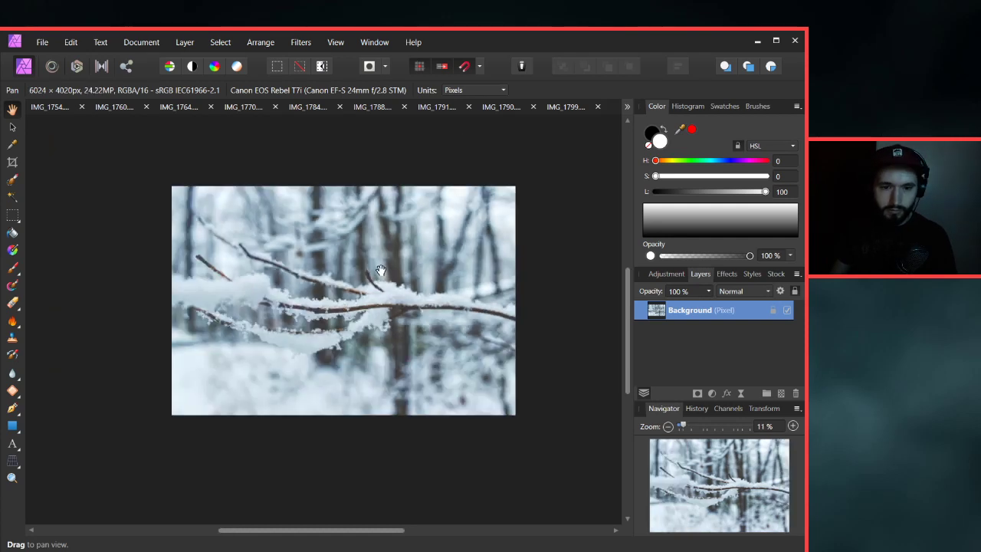
left_click(12, 162)
left_click_drag(173, 127, 230, 186)
left_click_drag(518, 472, 453, 422)
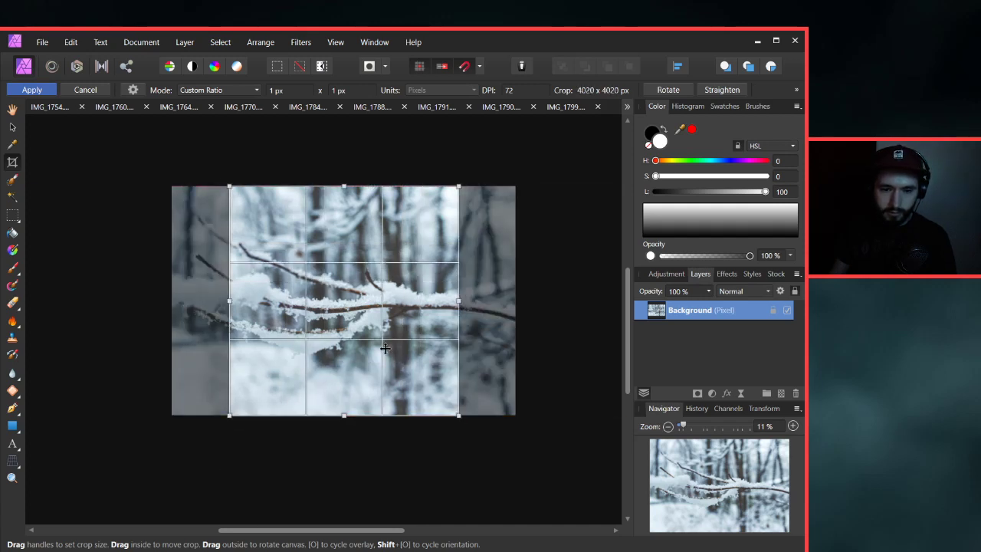
left_click(31, 89)
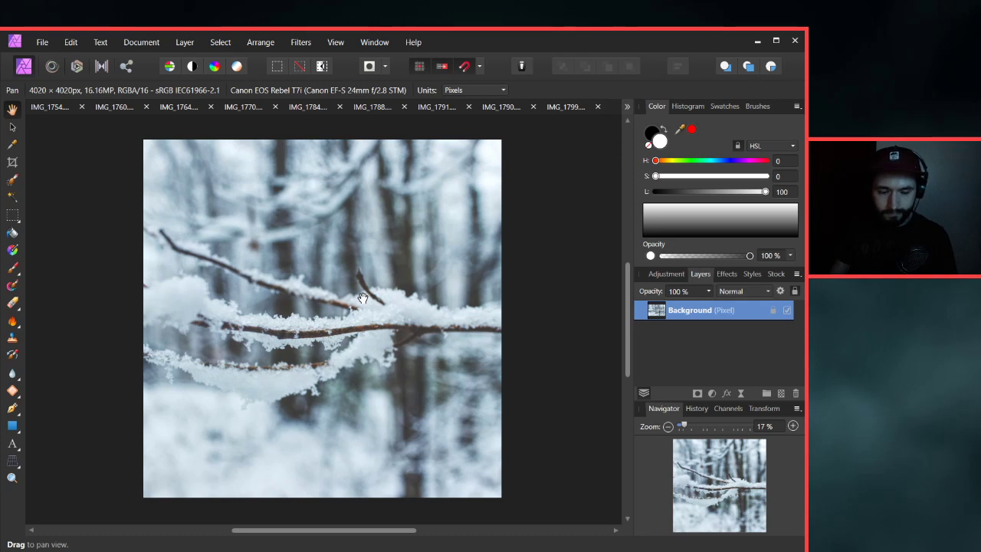
key("ctrl+z")
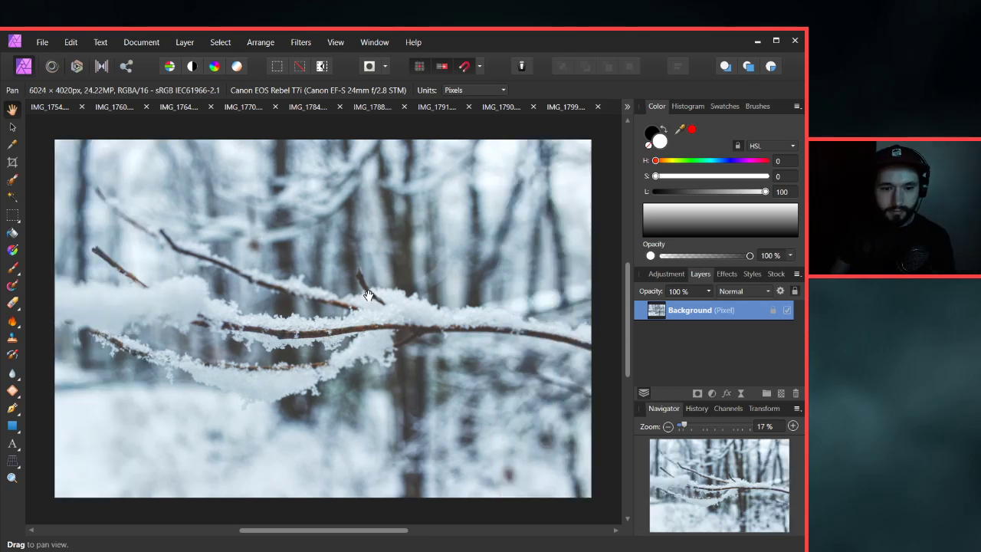
Try a 4020 × 4020 px square crop flush with the photo's left edge, and undo it.
scroll(337, 279, "down", 2)
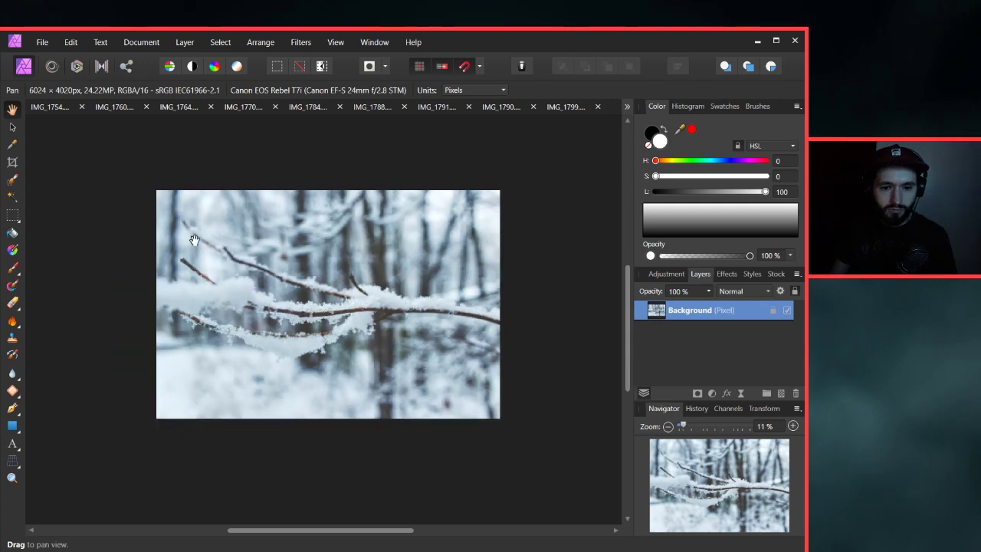
left_click(12, 161)
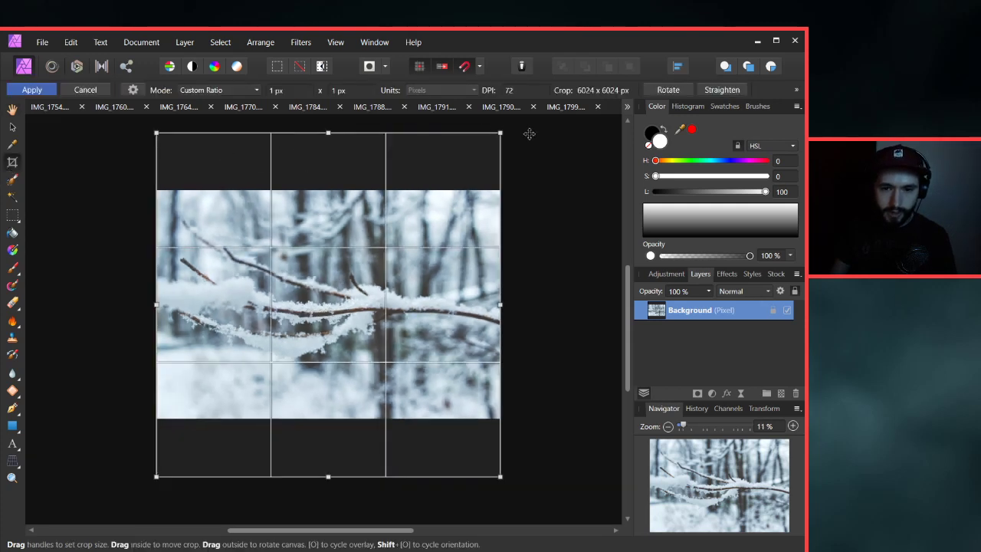
left_click_drag(500, 132, 443, 190)
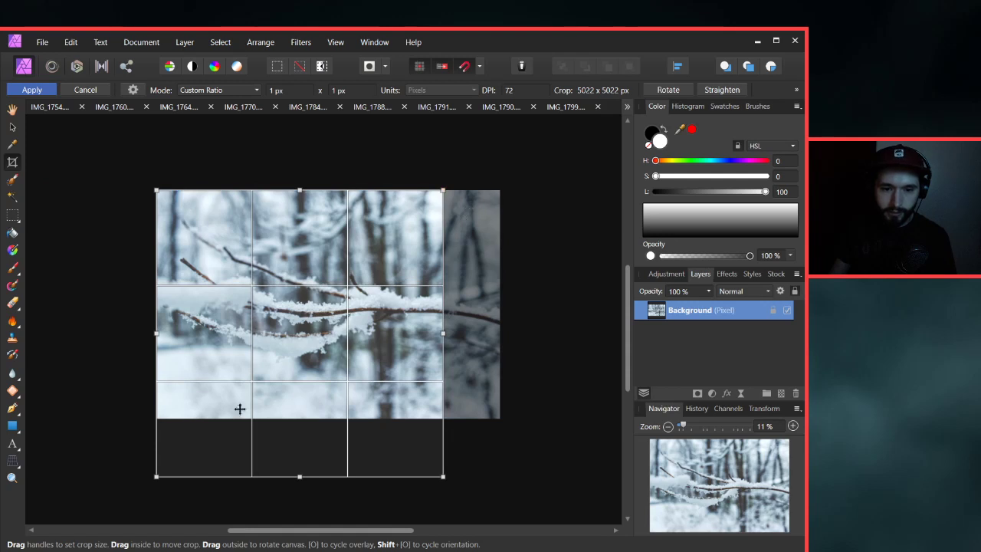
left_click_drag(443, 476, 386, 420)
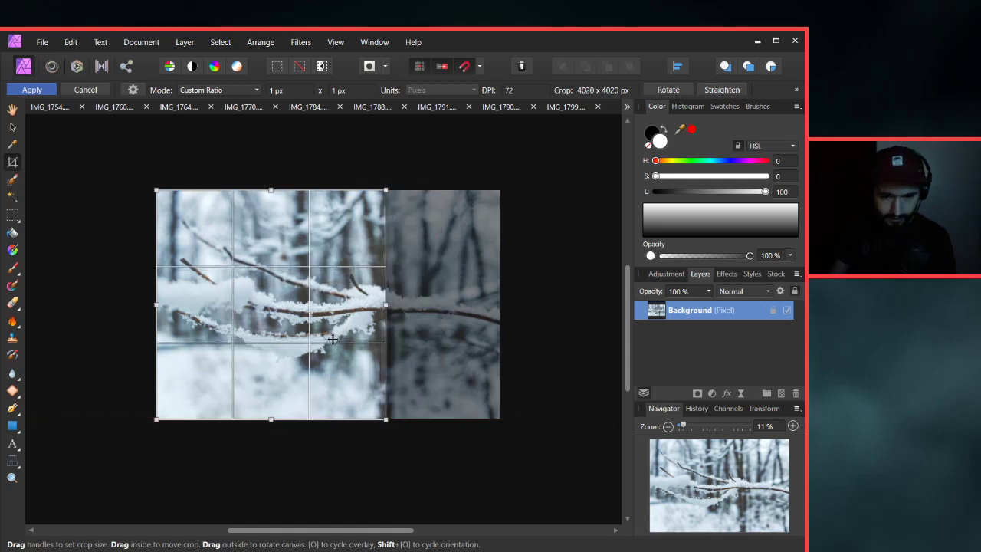
left_click_drag(332, 338, 336, 339)
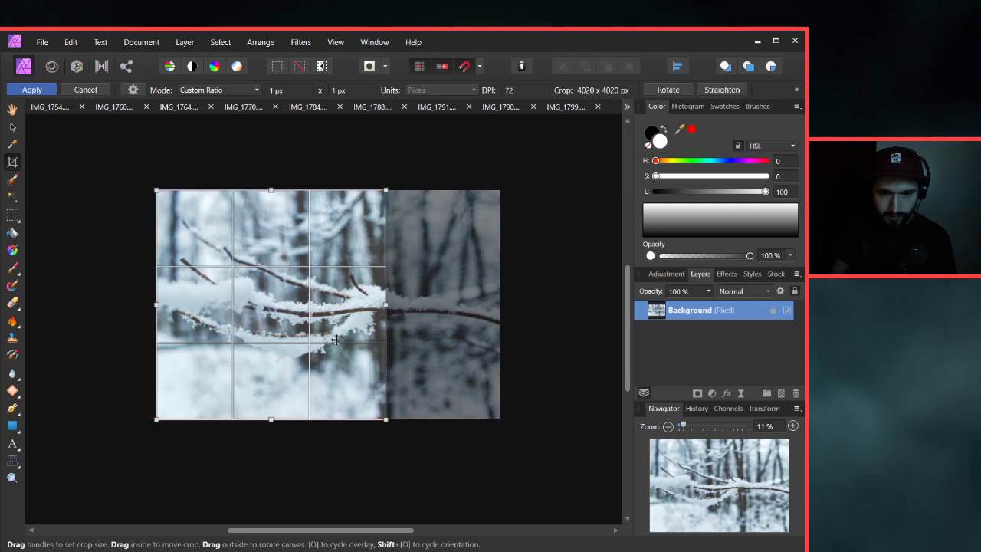
left_click(31, 89)
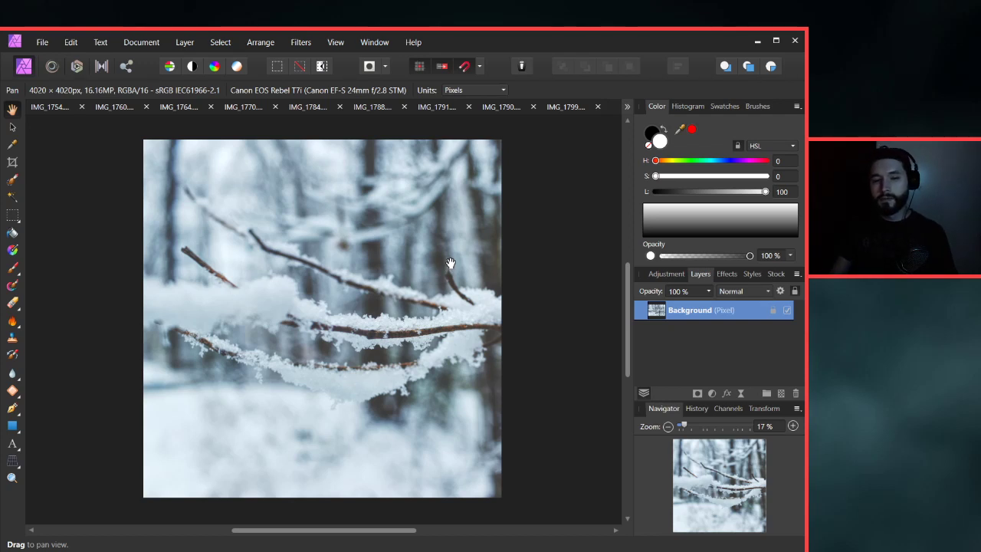
key("ctrl+z")
Crop the photo to a 4020 × 4020 px square over the snowy twigs, set slightly in from the photo's left edge.
left_click(12, 162)
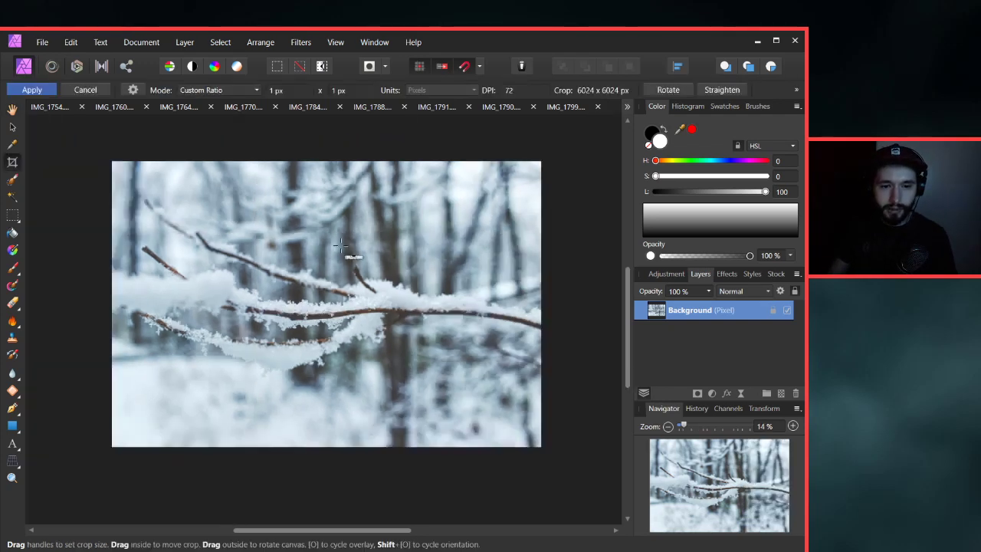
scroll(340, 245, "down", 2)
left_click_drag(468, 149, 435, 203)
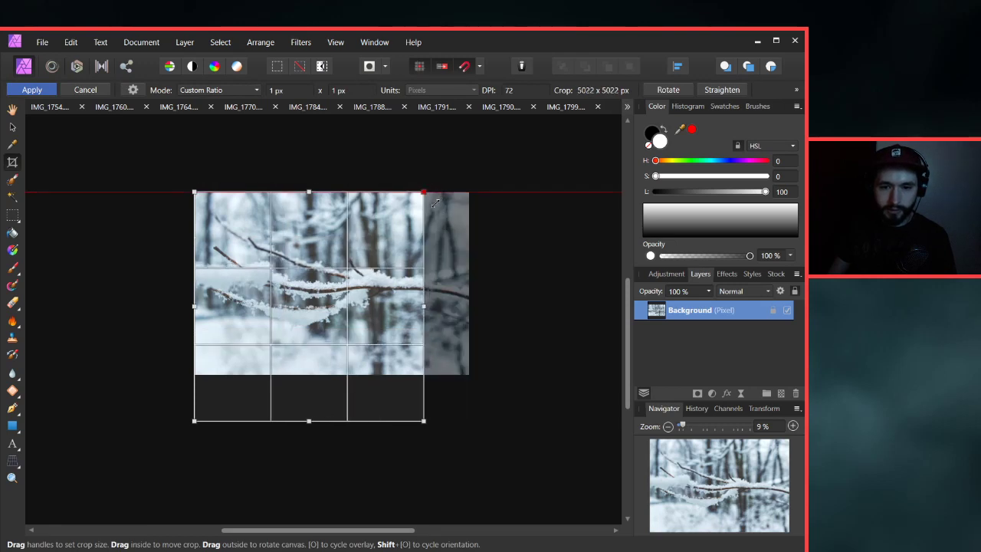
left_click_drag(194, 421, 239, 376)
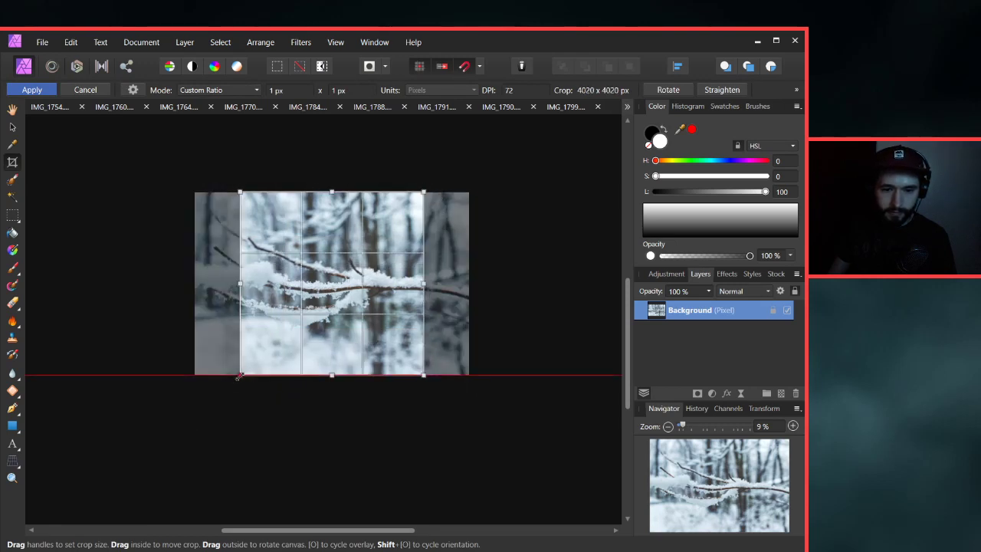
left_click_drag(336, 315, 305, 316)
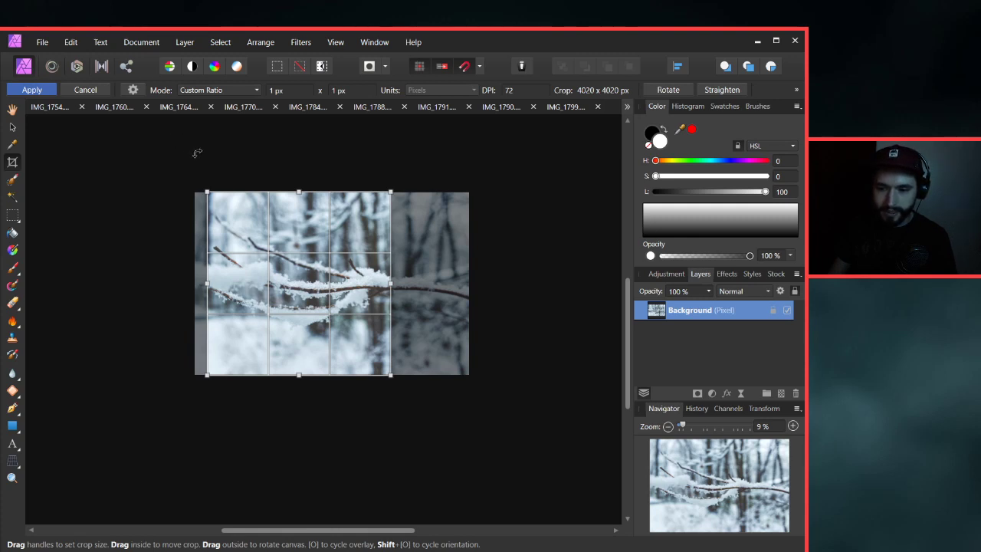
left_click(32, 91)
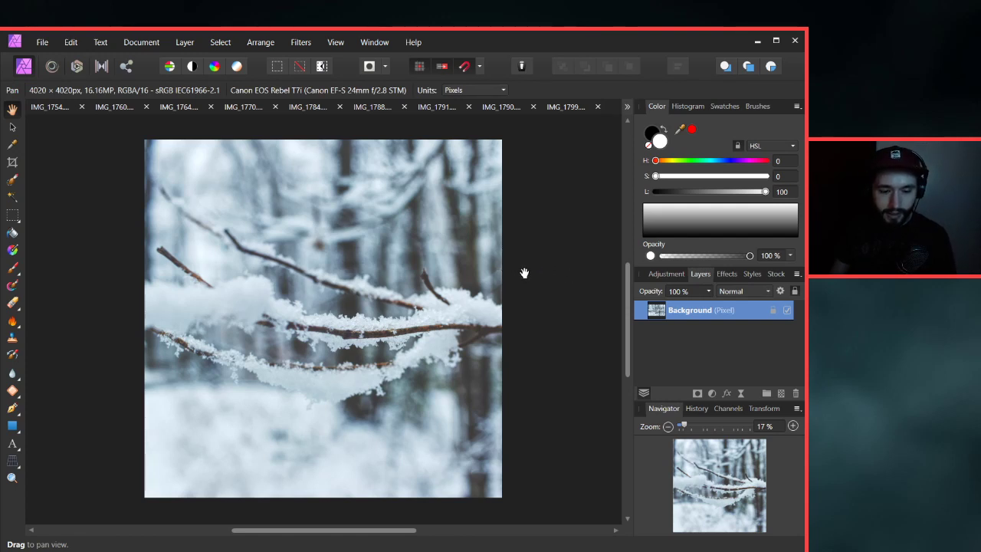
Undo the last square crop to restore the full 6024 × 4020 px branch photo.
key("ctrl+z")
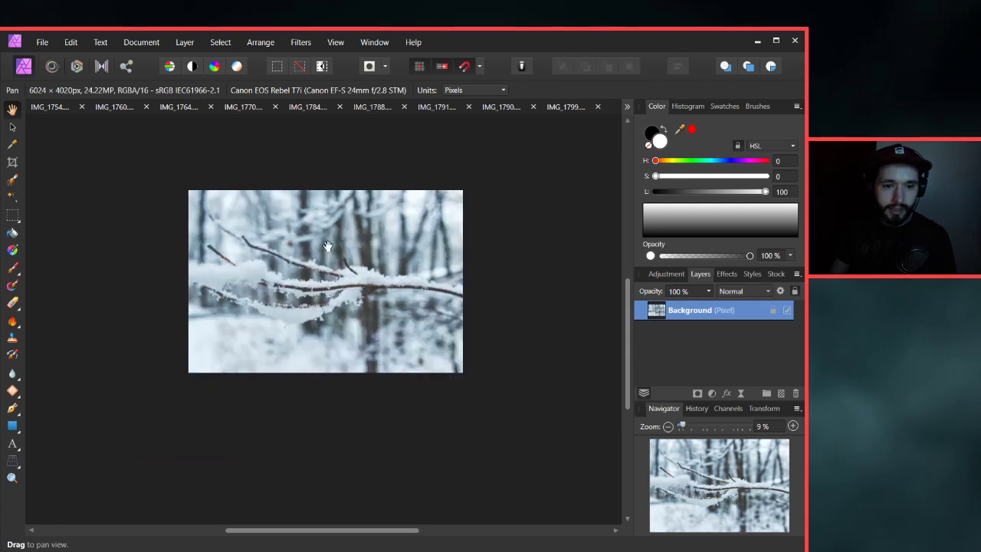
Try a square 4020 × 4020 px crop close to the photo's left edge around the snowy branches, and undo it.
left_click(13, 162)
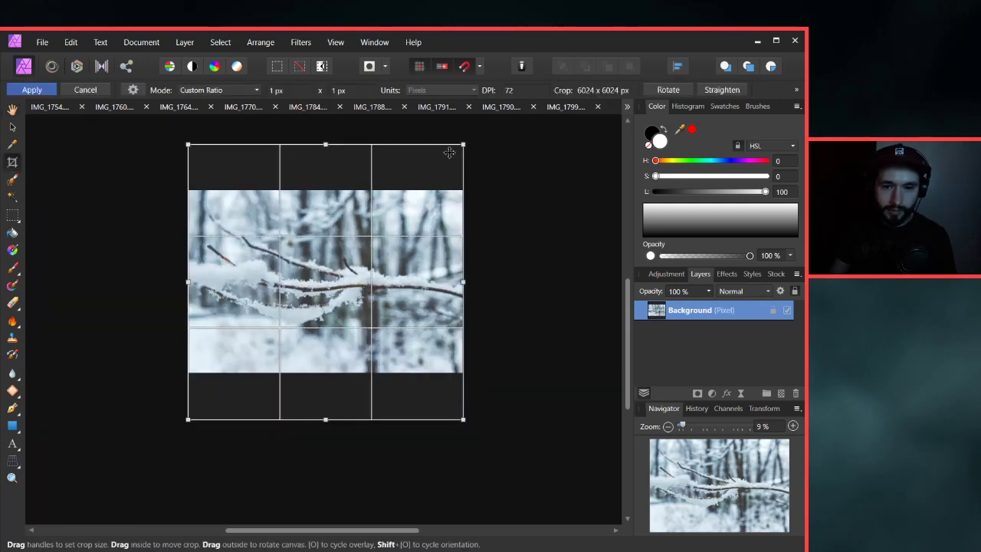
left_click_drag(466, 143, 418, 190)
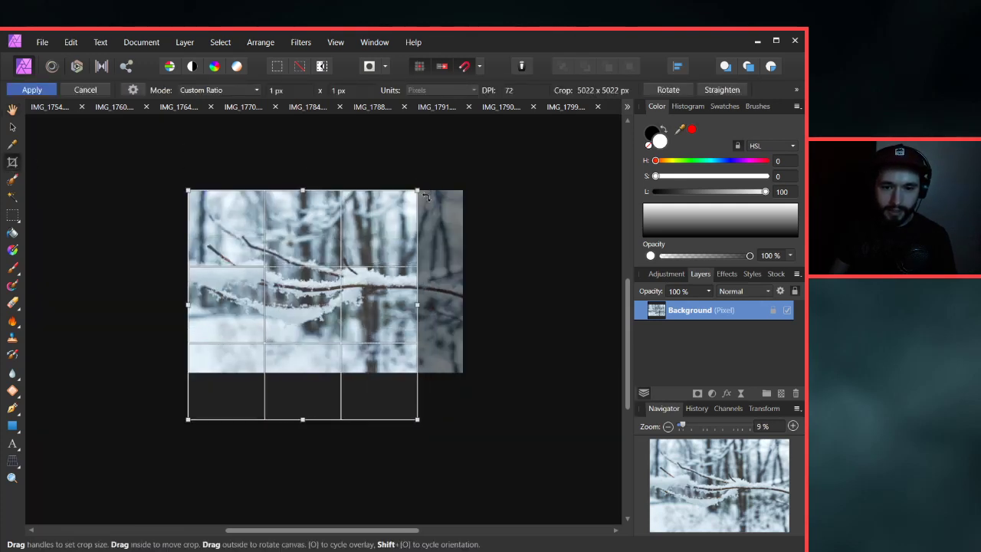
left_click_drag(189, 420, 235, 372)
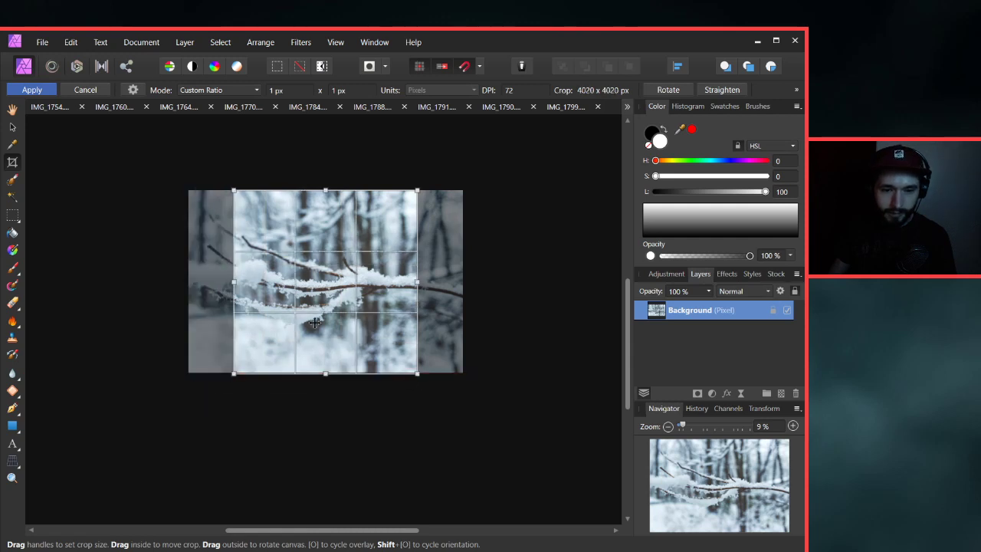
left_click_drag(334, 305, 296, 305)
left_click(47, 90)
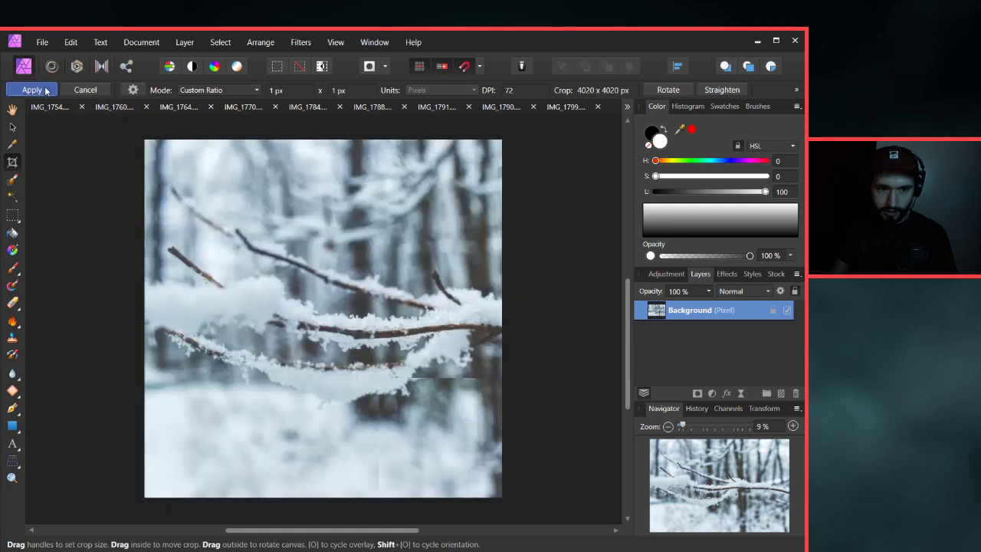
key("h")
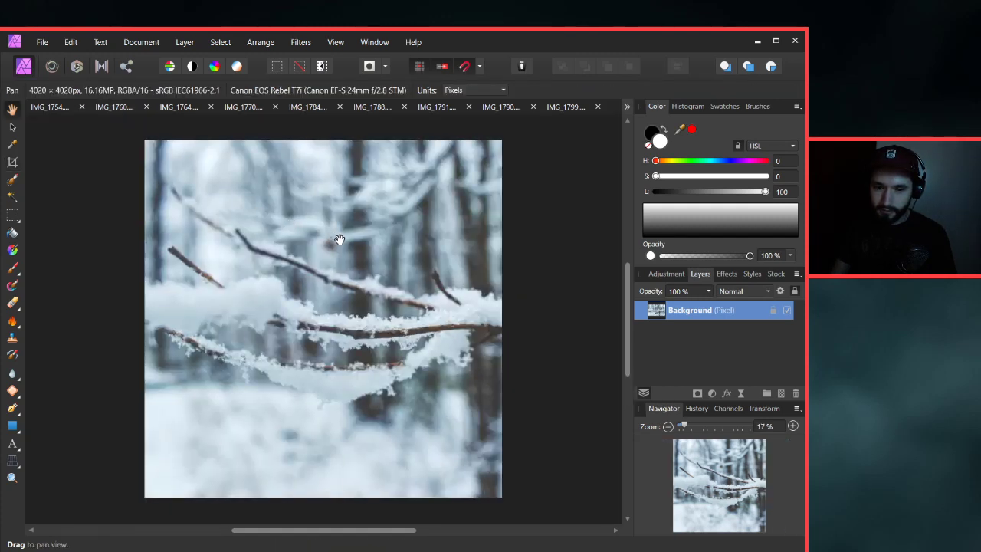
key("ctrl+z")
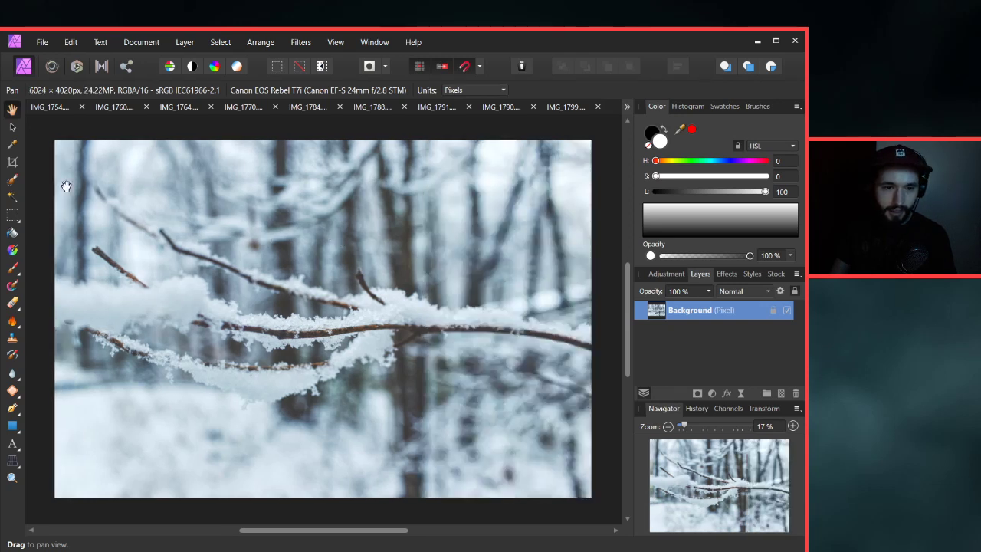
Try another 4020 × 4020 px square crop that trims a slightly wider strip off the photo's left side, and undo it.
left_click(8, 162)
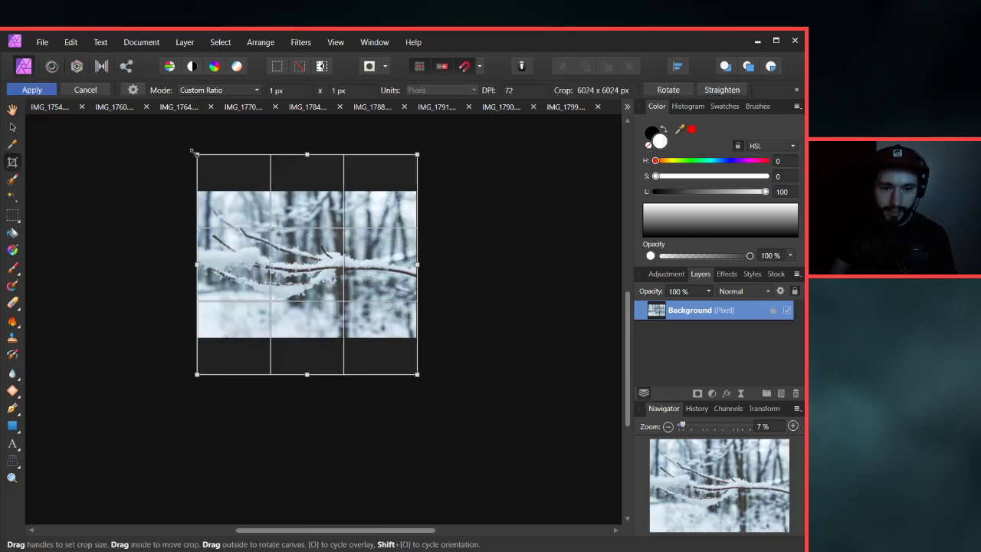
left_click_drag(193, 152, 233, 191)
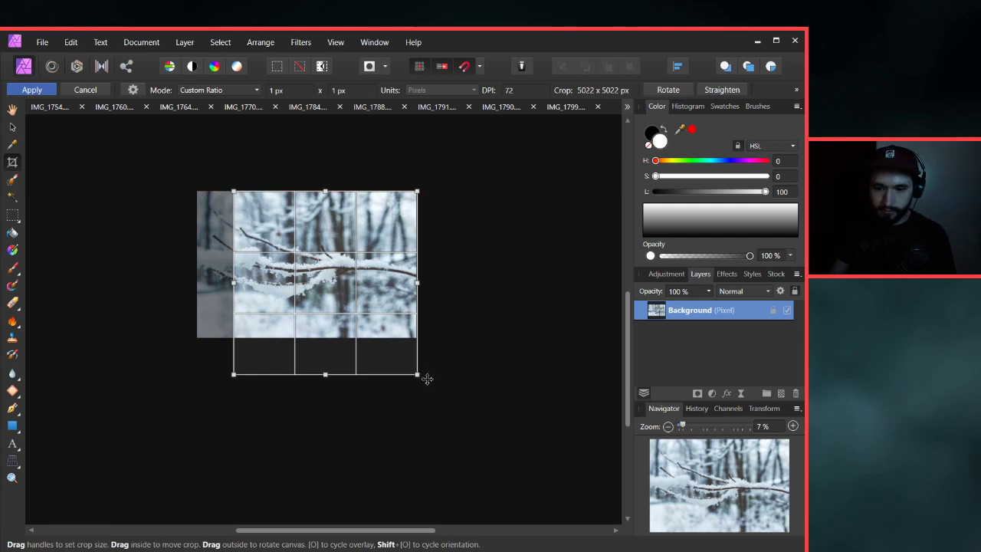
left_click_drag(417, 375, 381, 338)
left_click_drag(328, 272, 333, 293)
scroll(289, 238, "up", 3)
scroll(388, 308, "down", 1)
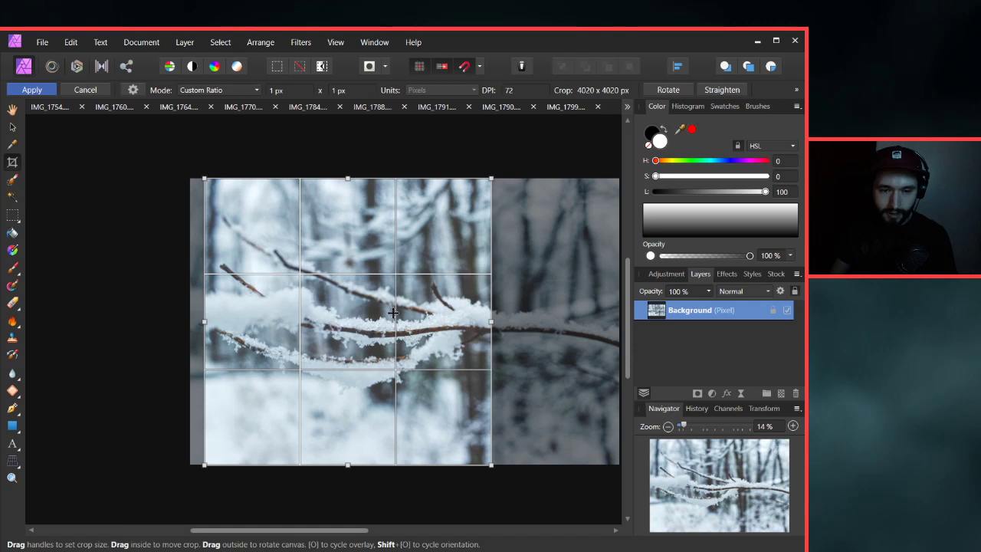
left_click(35, 90)
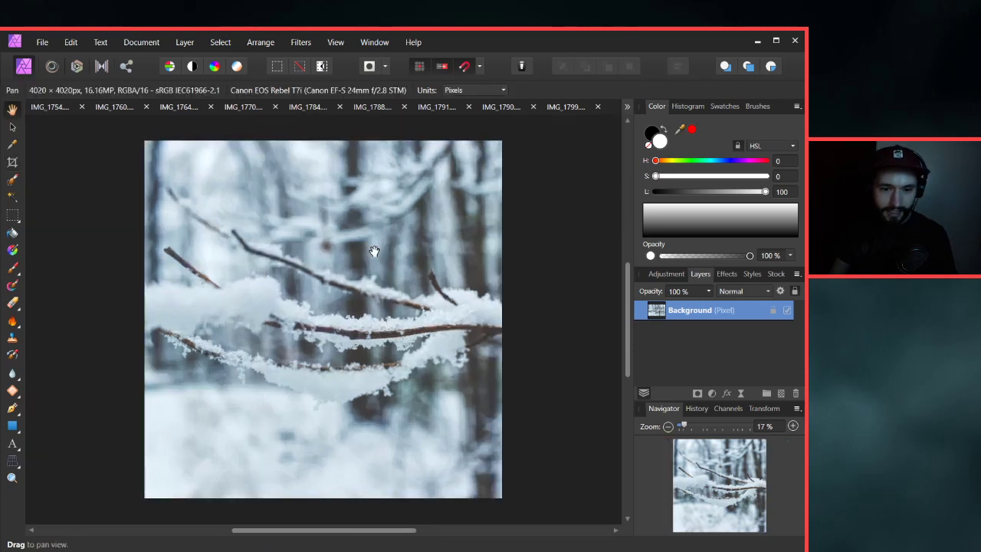
scroll(391, 261, "down", 1)
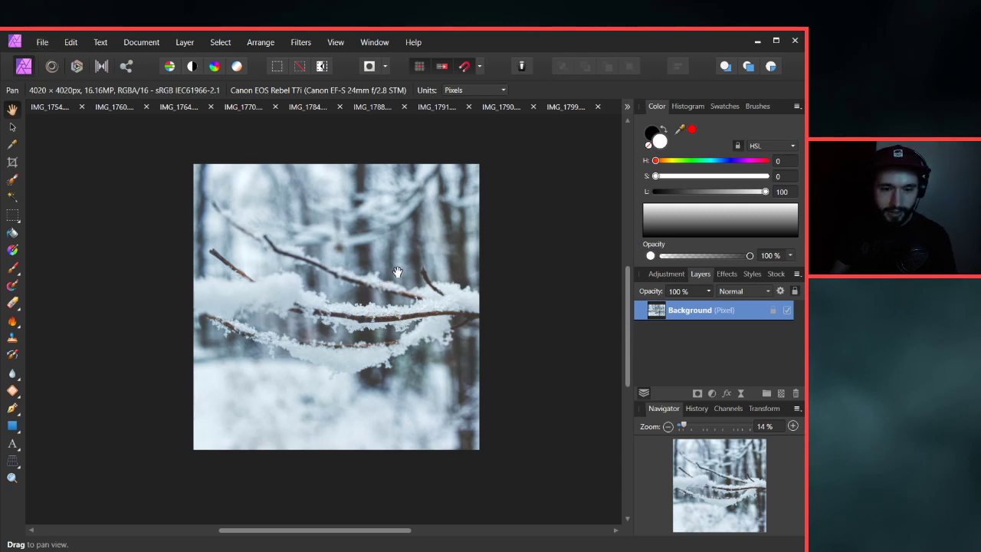
key("ctrl+z")
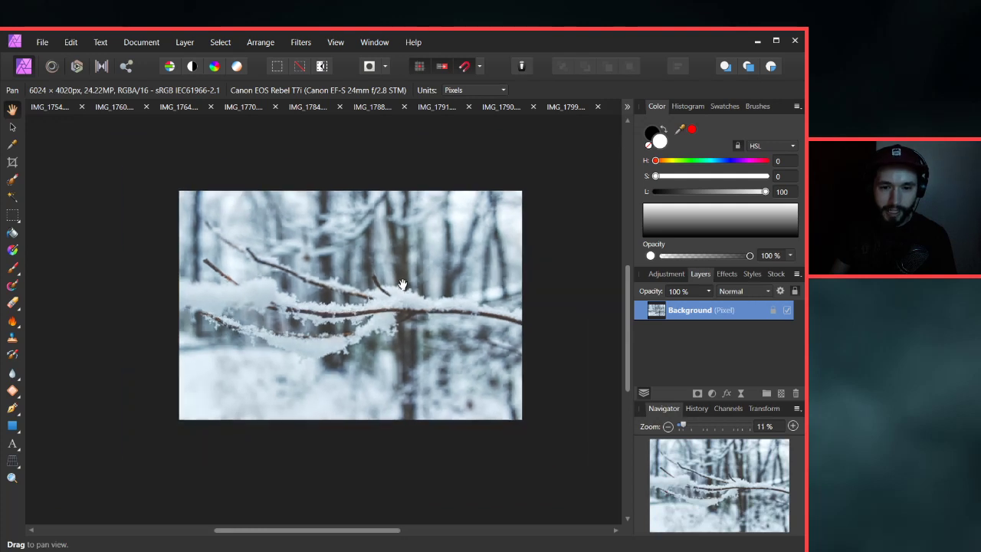
Try a 4020 × 4020 px square crop fine-tuned so the lower branch starts at its left edge, and undo it.
key("c")
left_click_drag(523, 133, 465, 191)
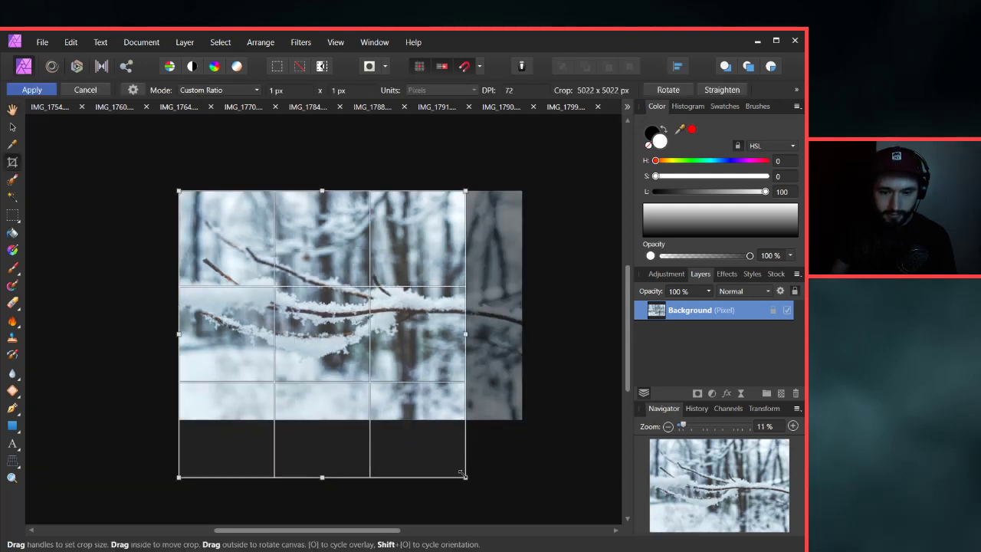
left_click_drag(465, 476, 407, 420)
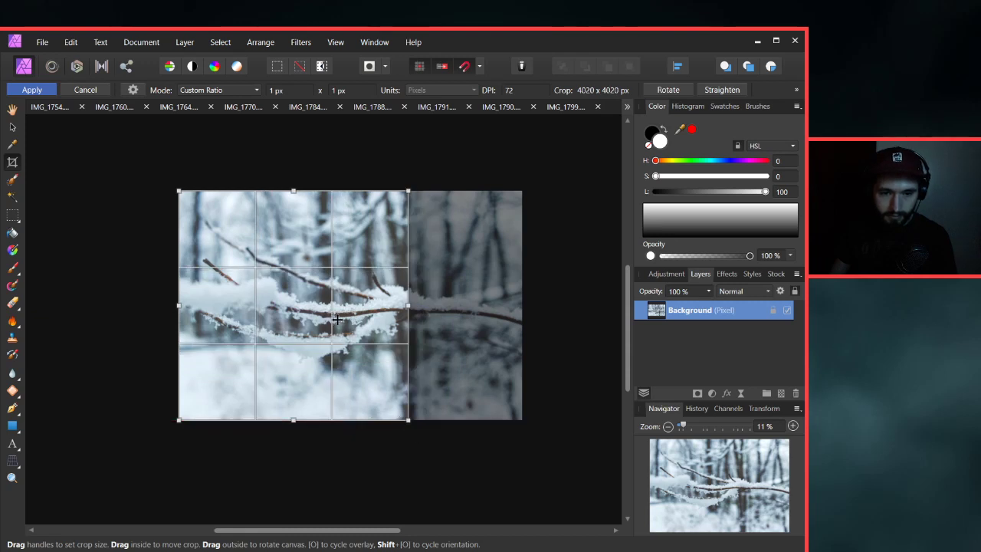
left_click_drag(333, 322, 339, 321)
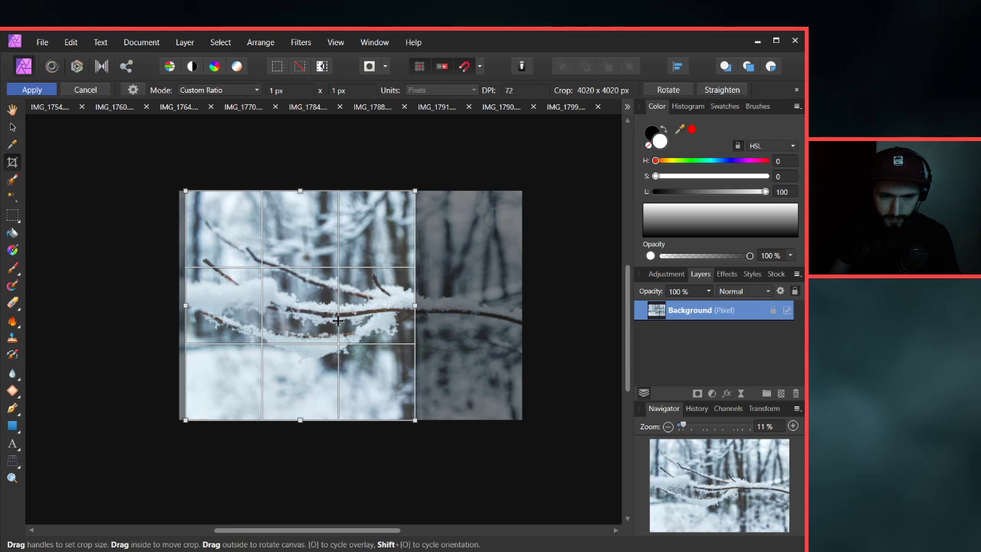
left_click_drag(338, 321, 357, 328)
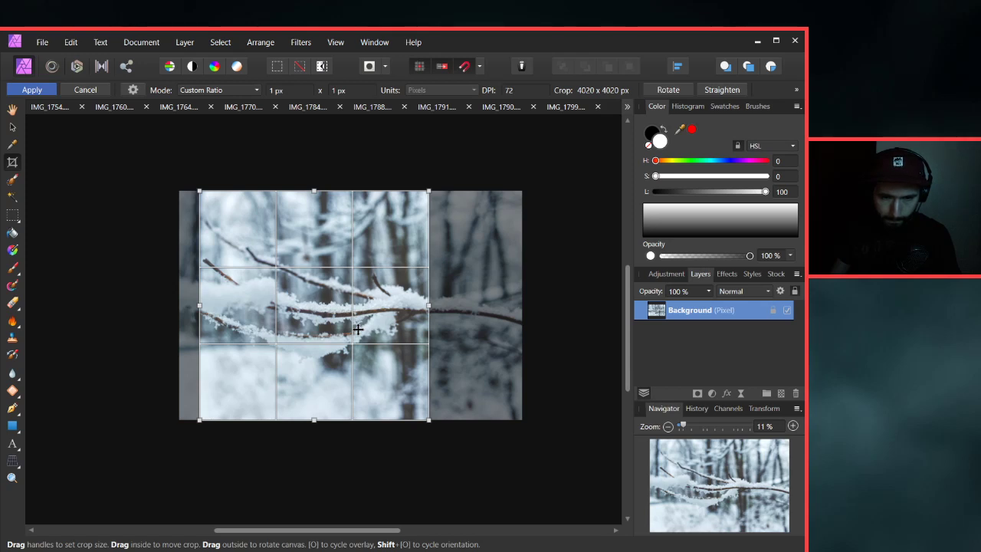
left_click_drag(356, 328, 342, 327)
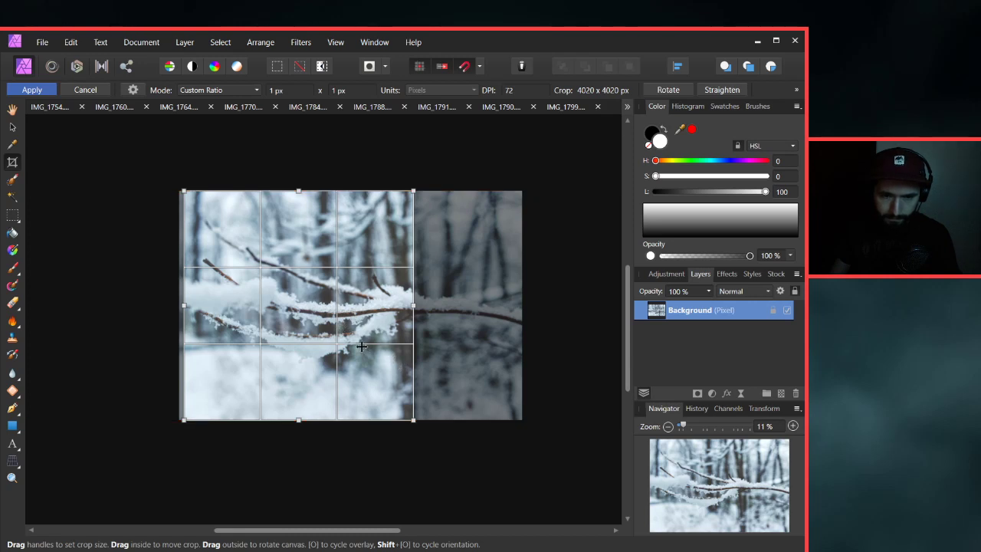
mouse_move(361, 347)
left_mouse_down()
mouse_move(373, 345)
mouse_move(364, 345)
left_mouse_up()
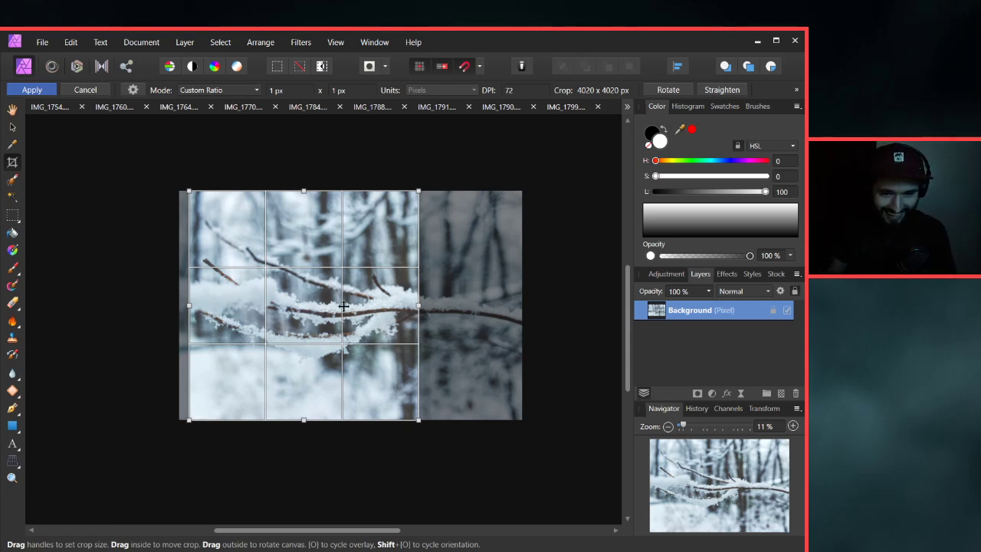
left_click_drag(343, 307, 357, 306)
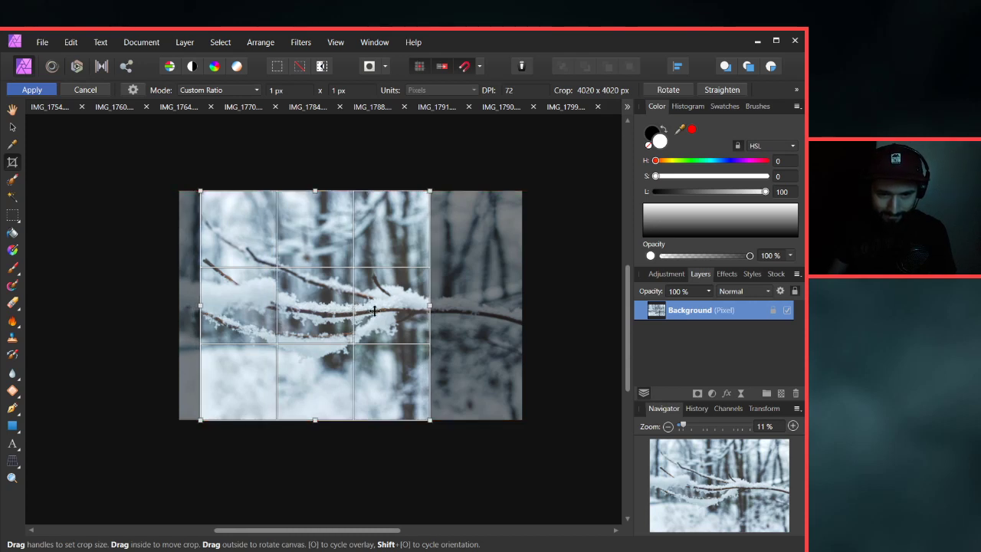
mouse_move(375, 311)
left_mouse_down()
mouse_move(387, 311)
mouse_move(373, 312)
left_mouse_up()
left_click(42, 90)
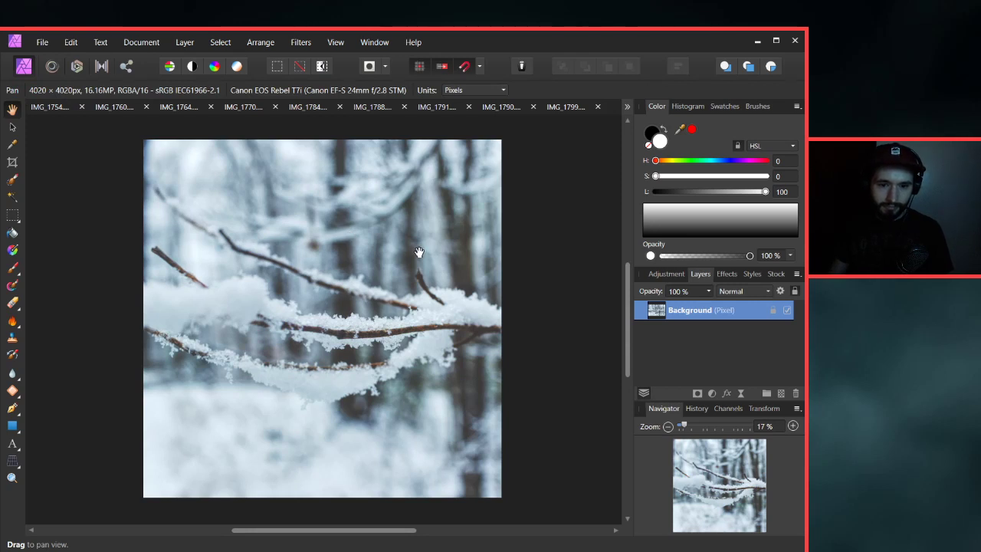
scroll(411, 245, "down", 2)
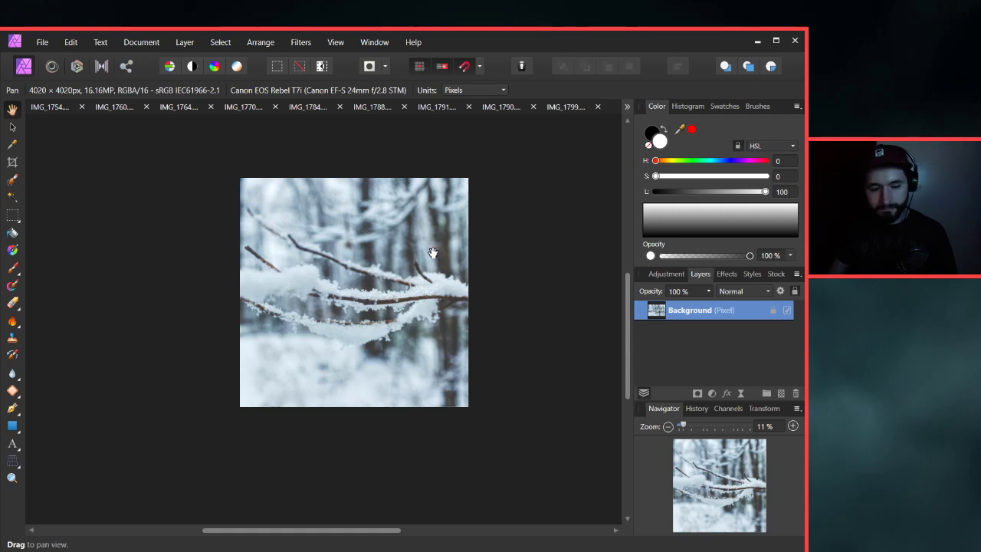
key("ctrl+z")
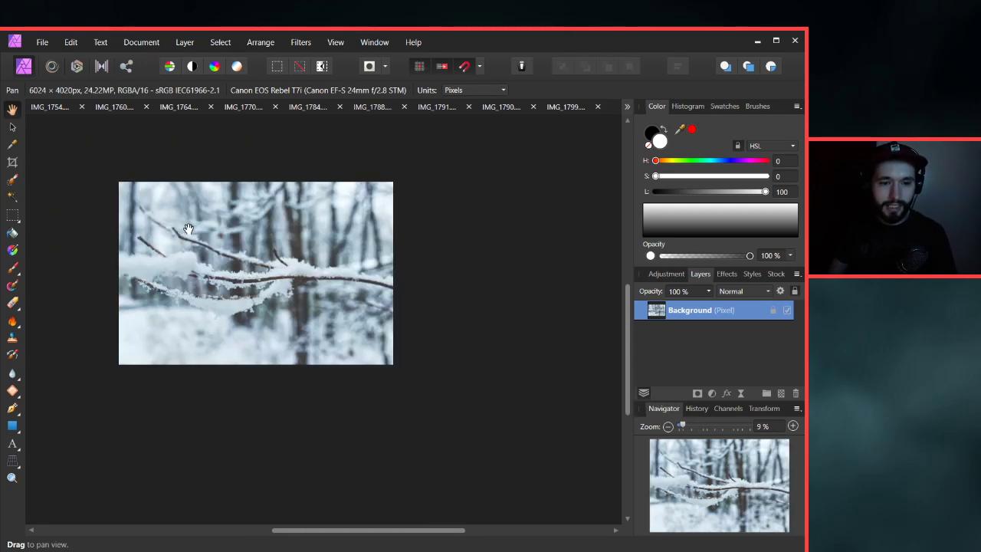
Crop the photo to a 4020 × 4020 px square with the snowy branches just inside its left edge.
left_click(12, 164)
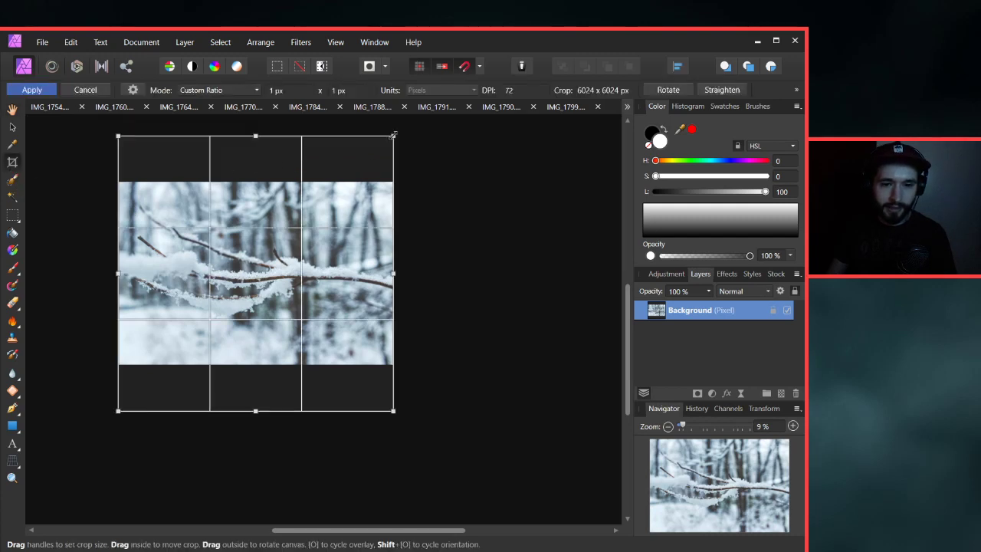
left_click_drag(393, 135, 347, 181)
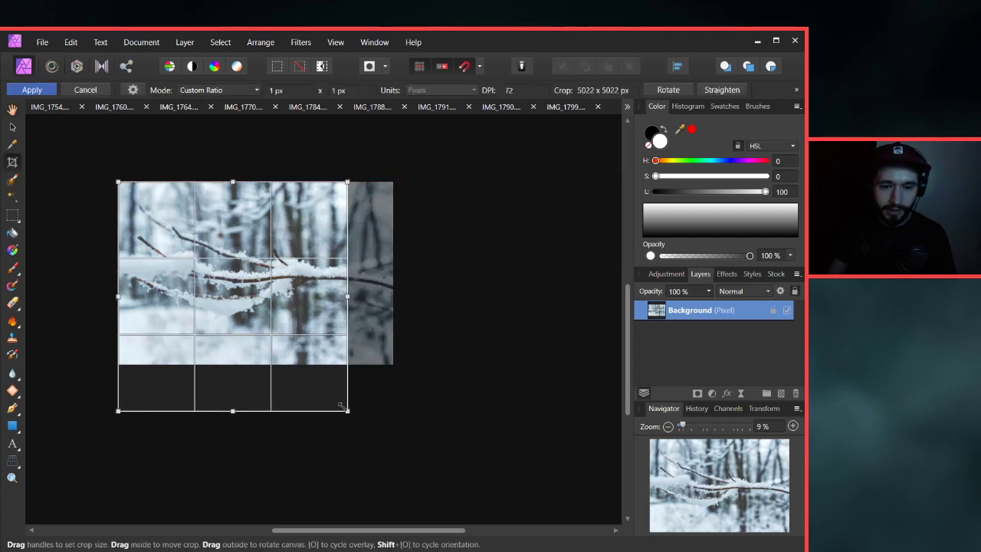
left_click_drag(341, 406, 296, 361)
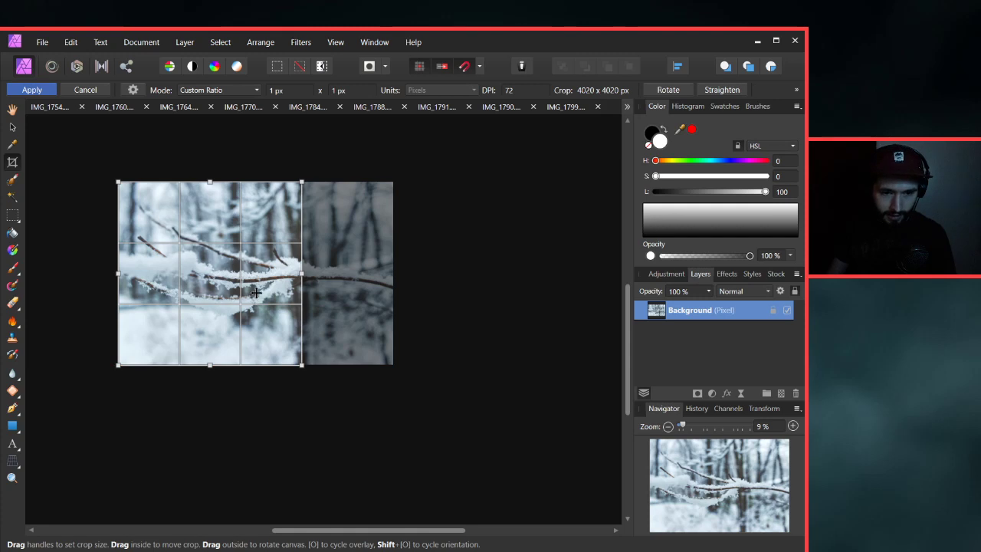
left_click_drag(256, 292, 260, 294)
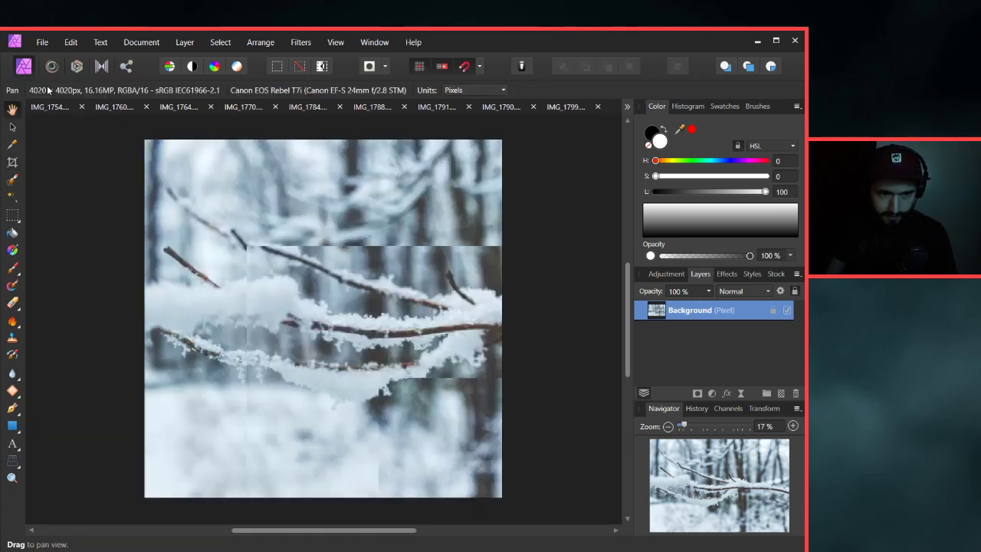
left_click(32, 89)
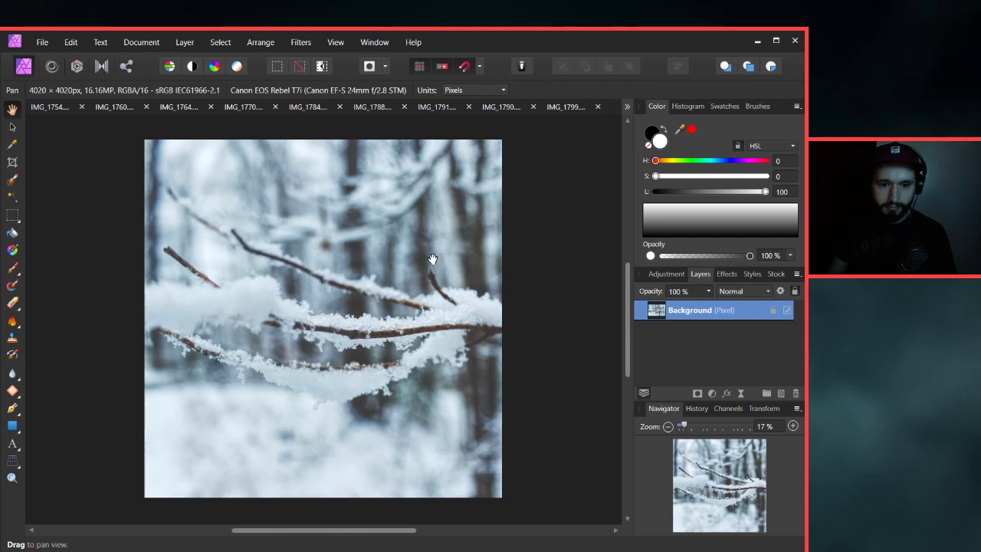
Add a live Vignette filter to the Background layer and set its exposure to -2.
left_click(744, 392)
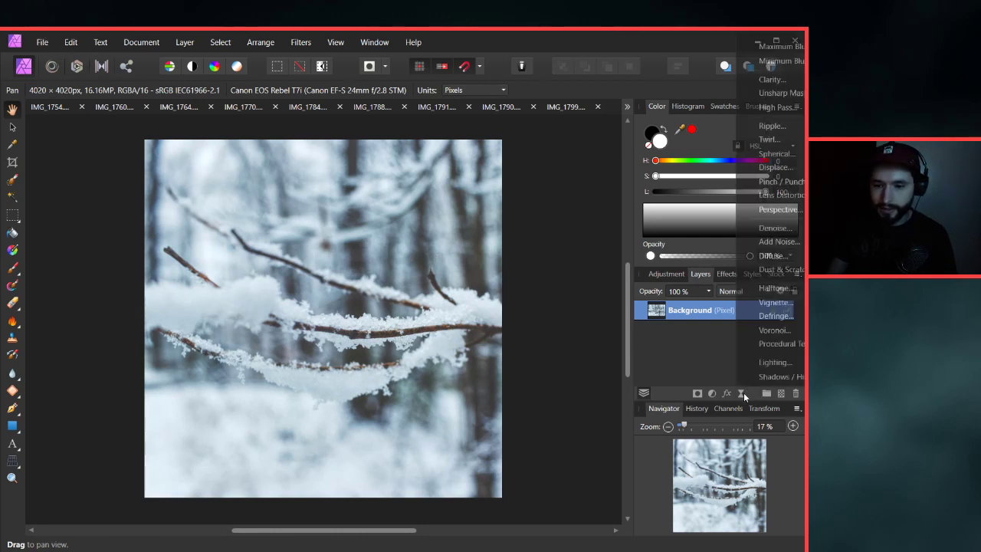
left_click(778, 310)
left_click_drag(623, 269, 599, 269)
left_click(733, 273)
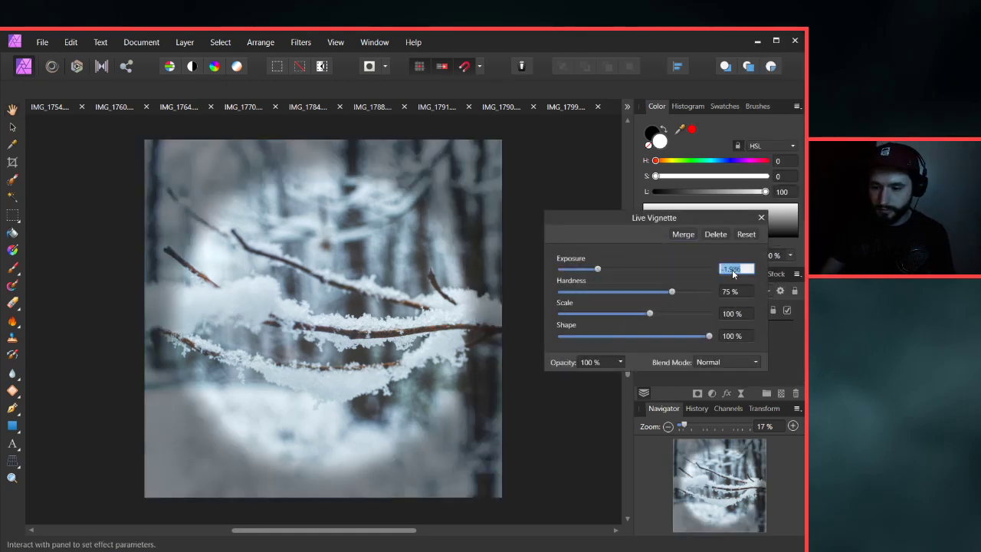
key("Return")
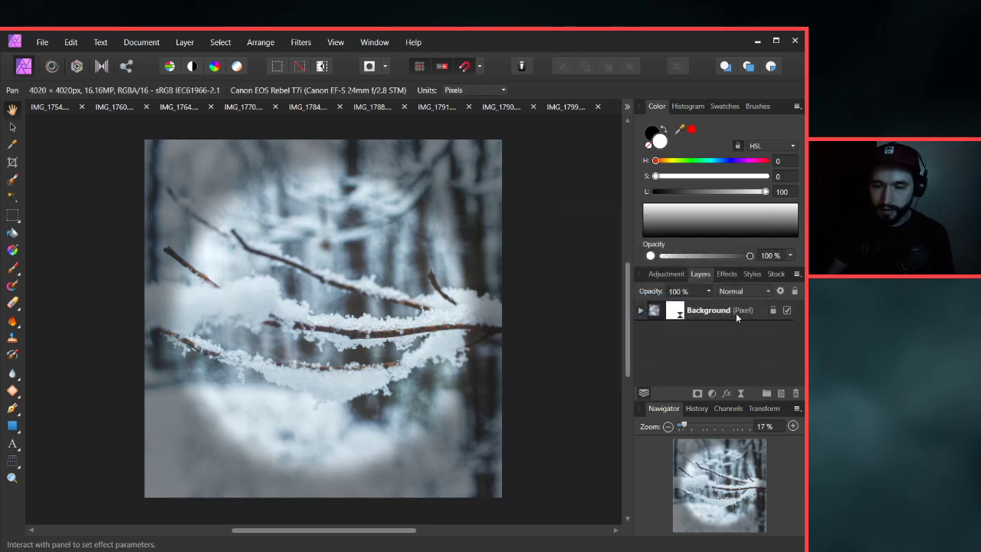
Reopen the Background layer's live vignette and set its hardness to 28% and scale to 280%.
left_click(641, 309)
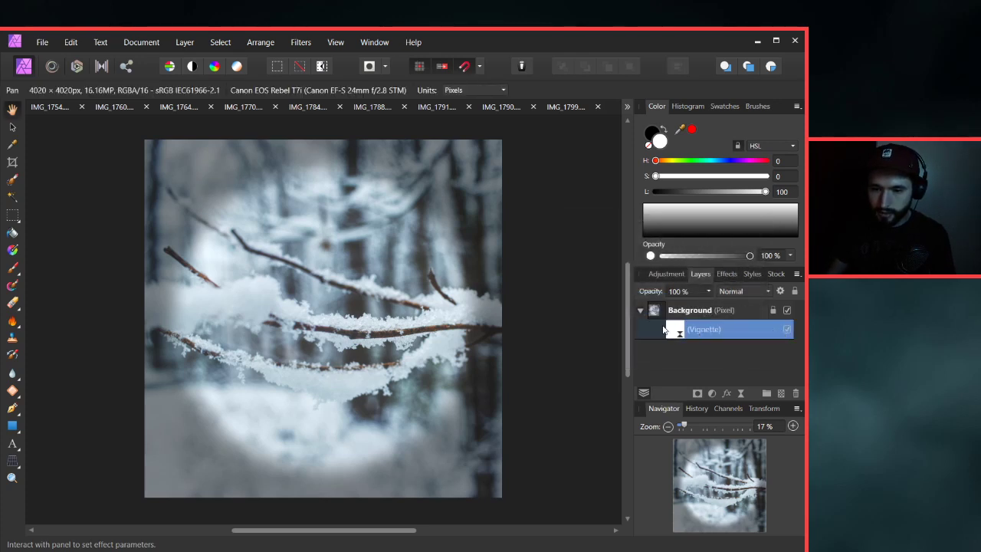
left_click(677, 331)
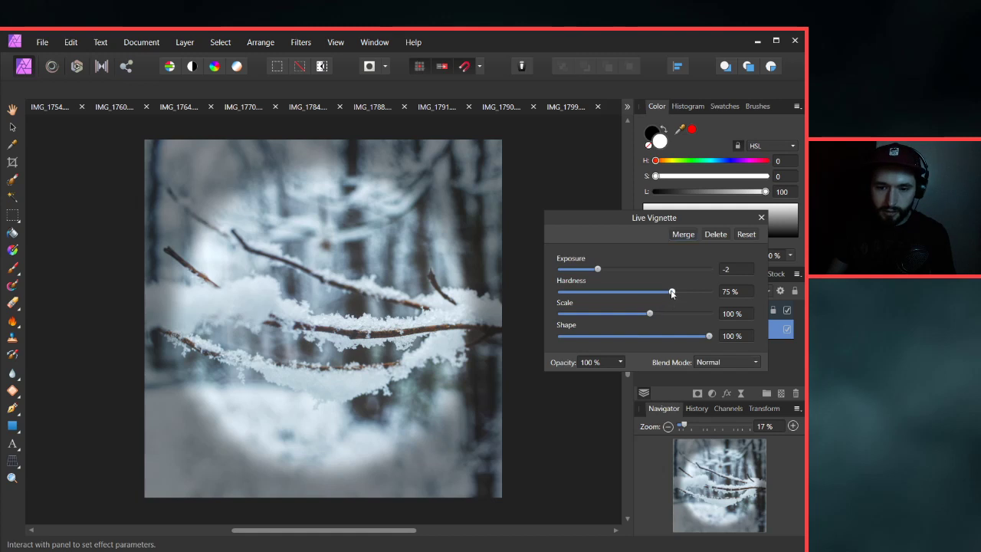
left_click_drag(671, 292, 603, 292)
left_click_drag(647, 316, 693, 317)
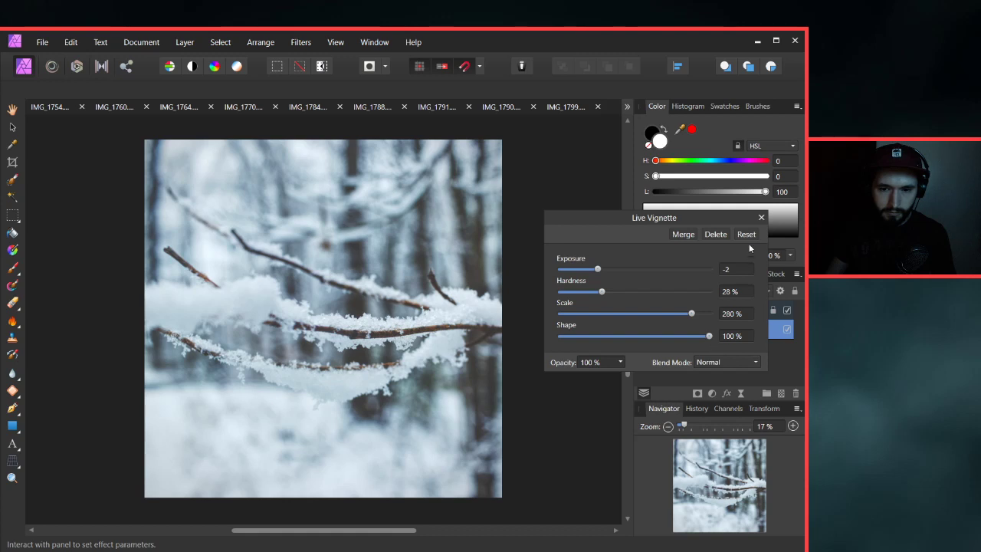
left_click(761, 217)
scroll(475, 259, "down", 2)
scroll(475, 259, "down", 1)
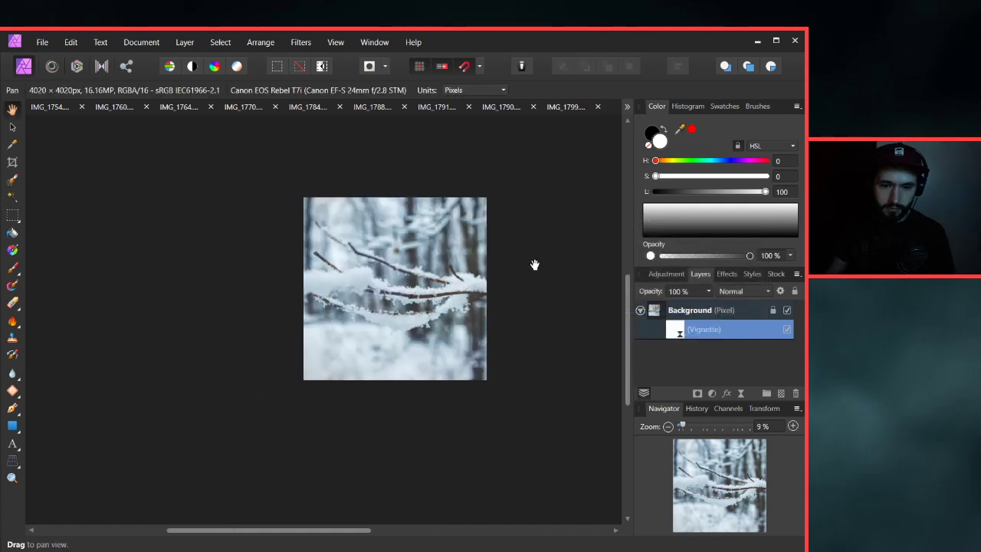
Export the square photo as a high-quality 4020 × 4020 px JPEG named IMG_1808 in the Insta folder.
left_click(42, 43)
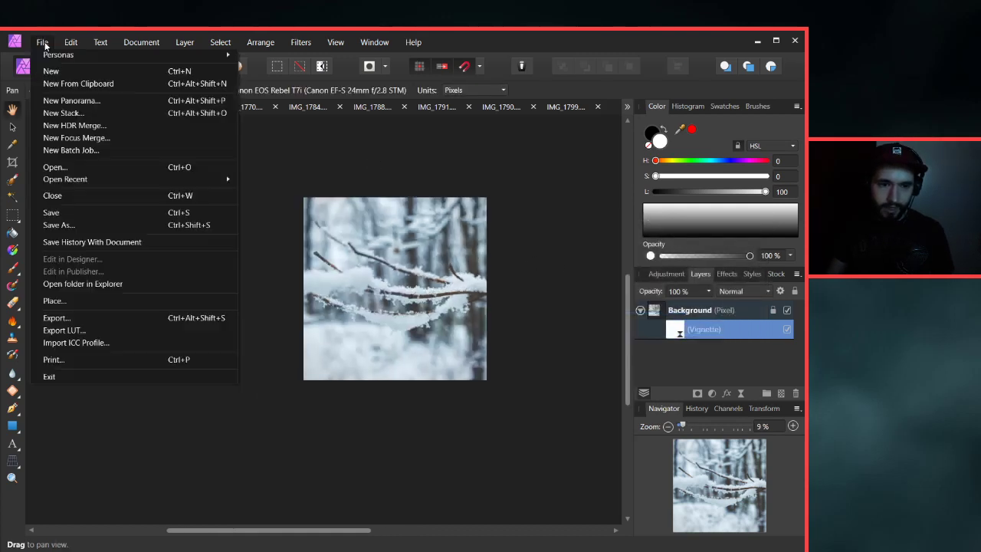
left_click(115, 317)
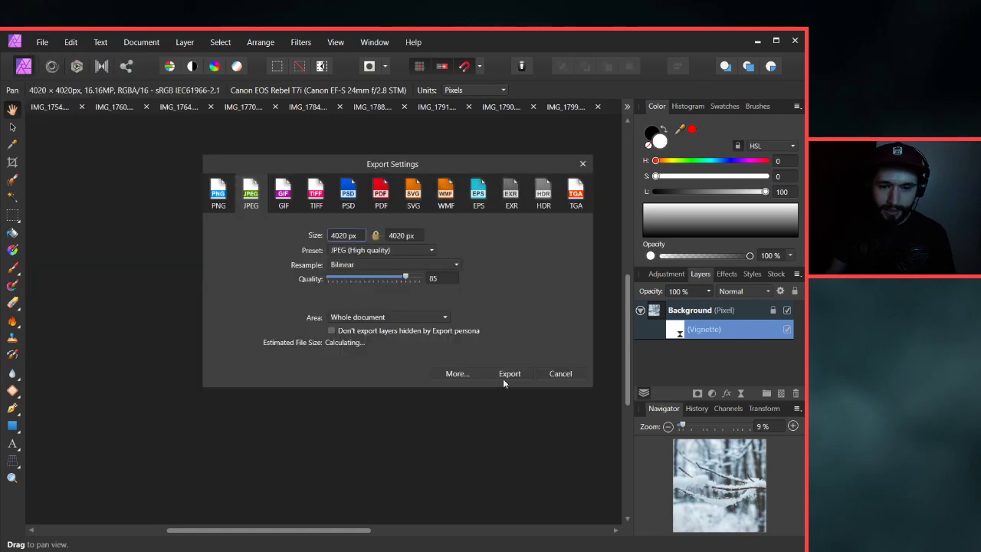
left_click(505, 372)
double_click(161, 130)
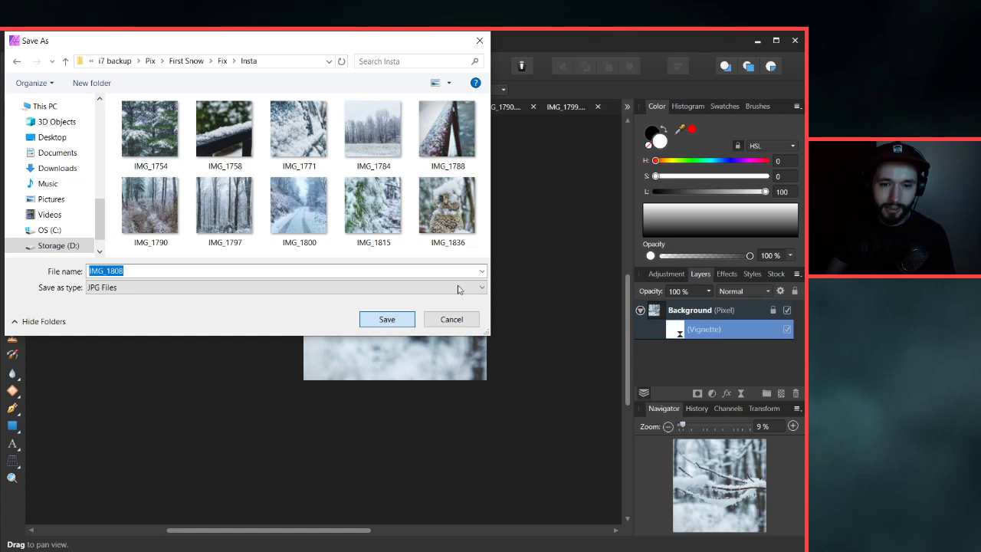
left_click(389, 319)
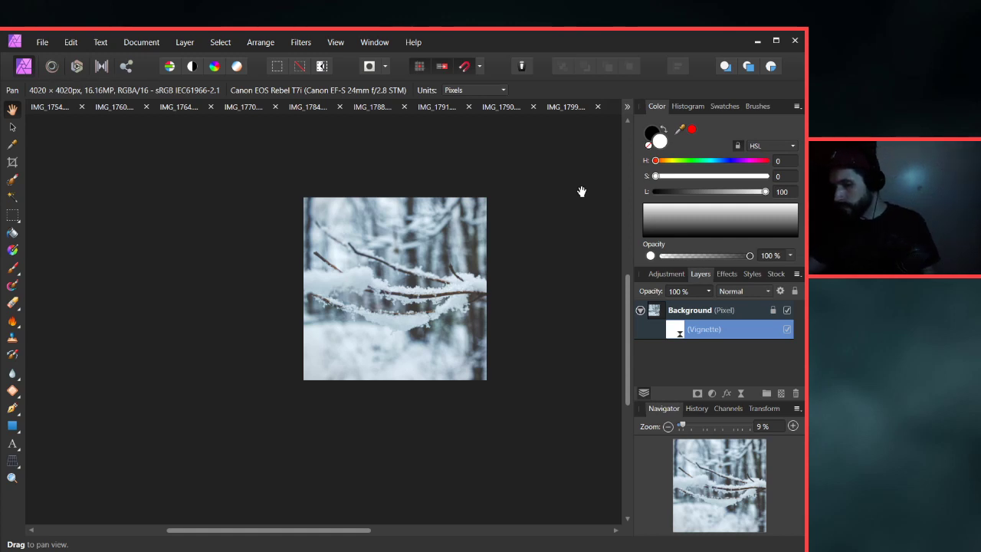
Switch to the undeveloped RAW photo IMG_1811.CR2 among the open documents.
left_click(626, 107)
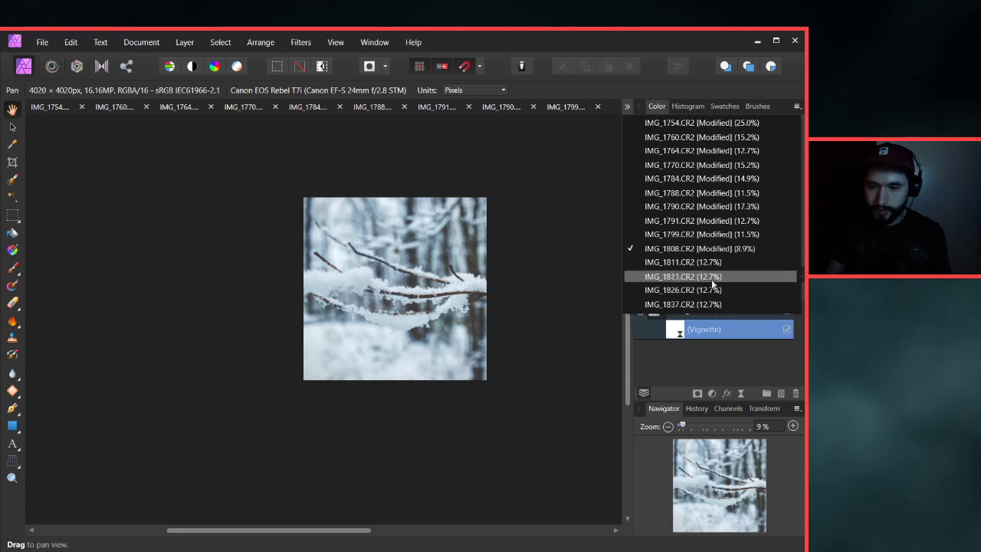
left_click(690, 263)
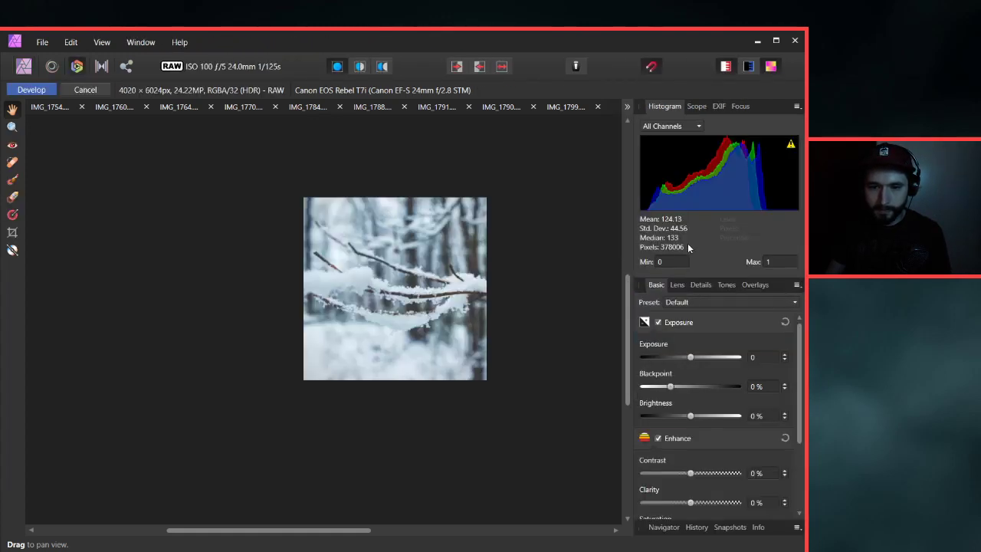
left_click(626, 109)
left_click(672, 263)
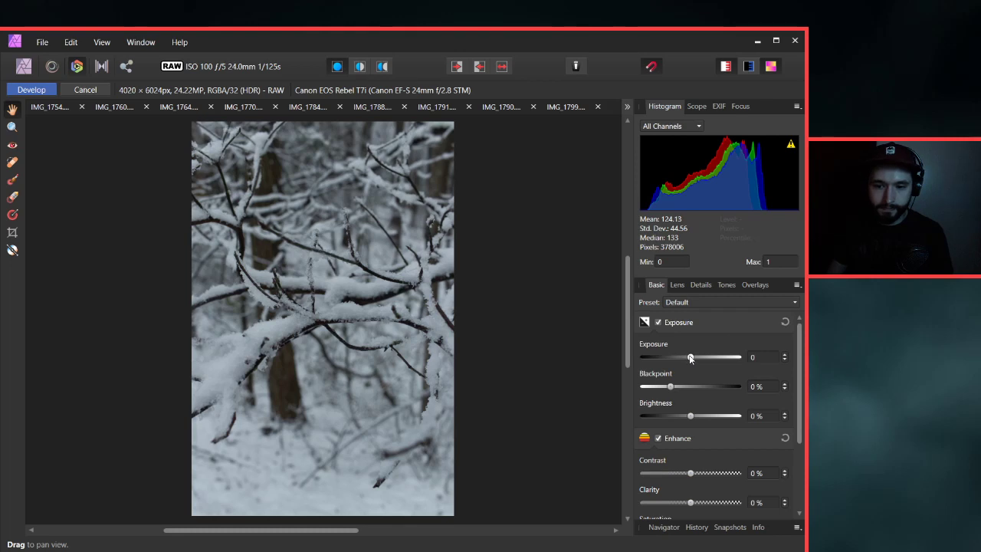
Set the RAW photo's exposure to 1.25 and develop it.
left_click_drag(690, 358, 703, 359)
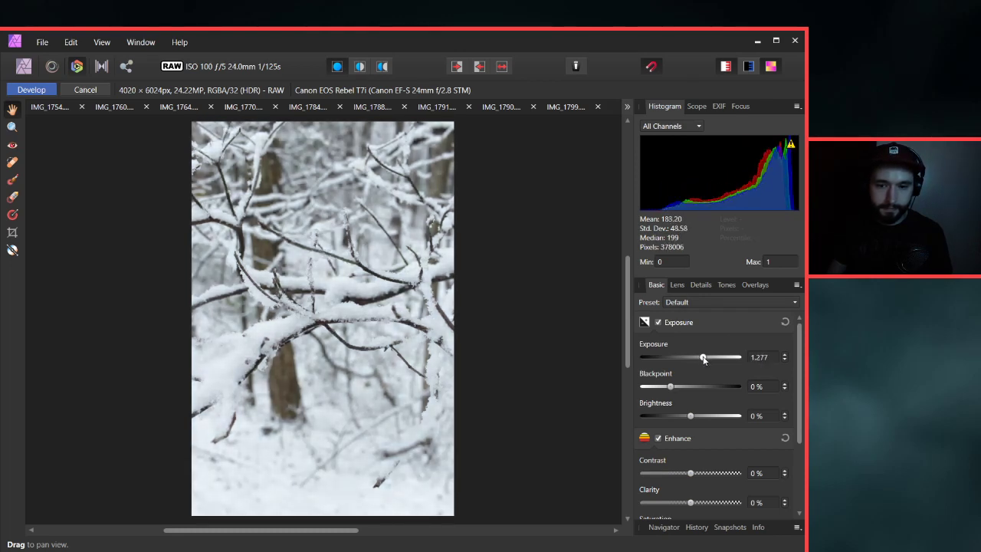
left_click(761, 359)
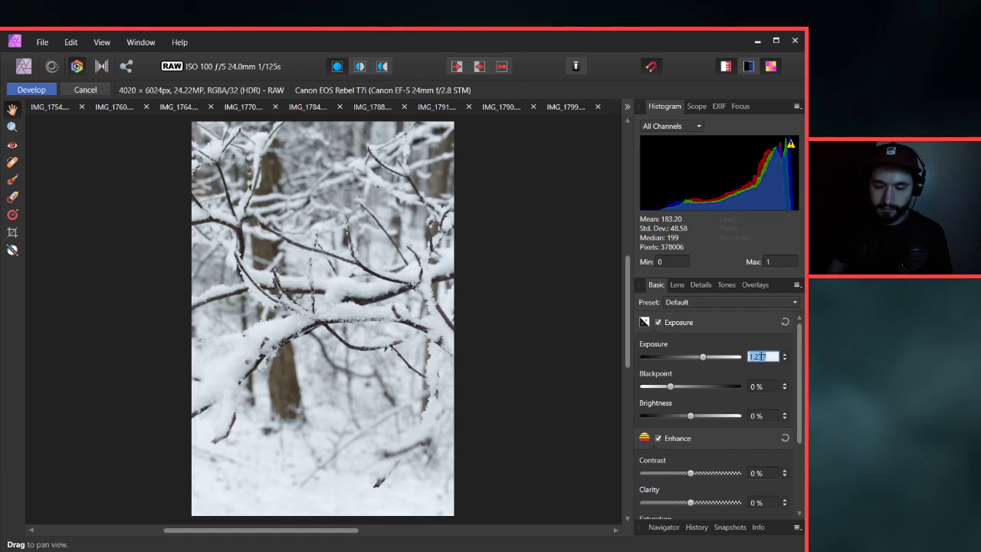
type("1")
key("Return")
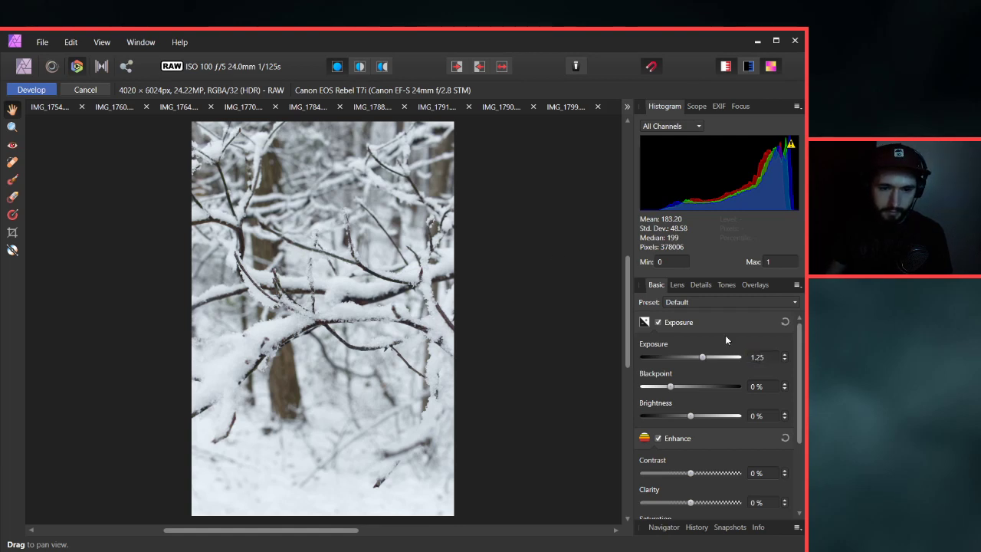
left_click(31, 90)
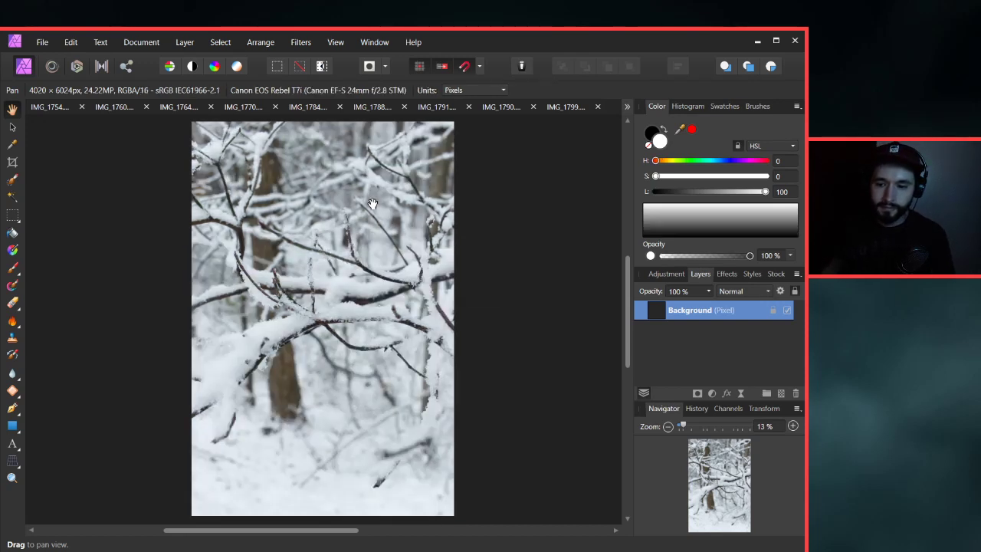
Start tone mapping the developed branch photo and use the Dramatic preset.
left_click_drag(372, 242, 383, 240)
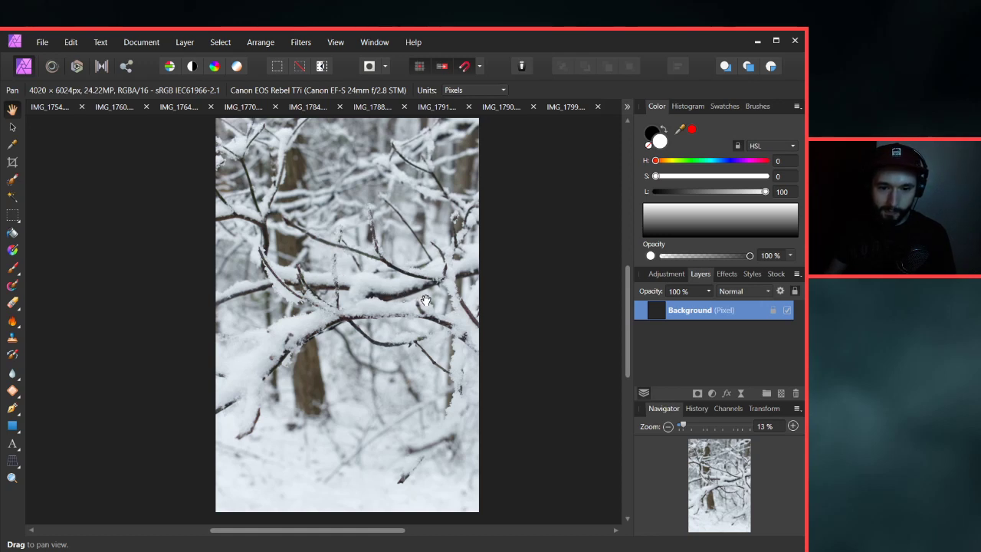
left_click(101, 66)
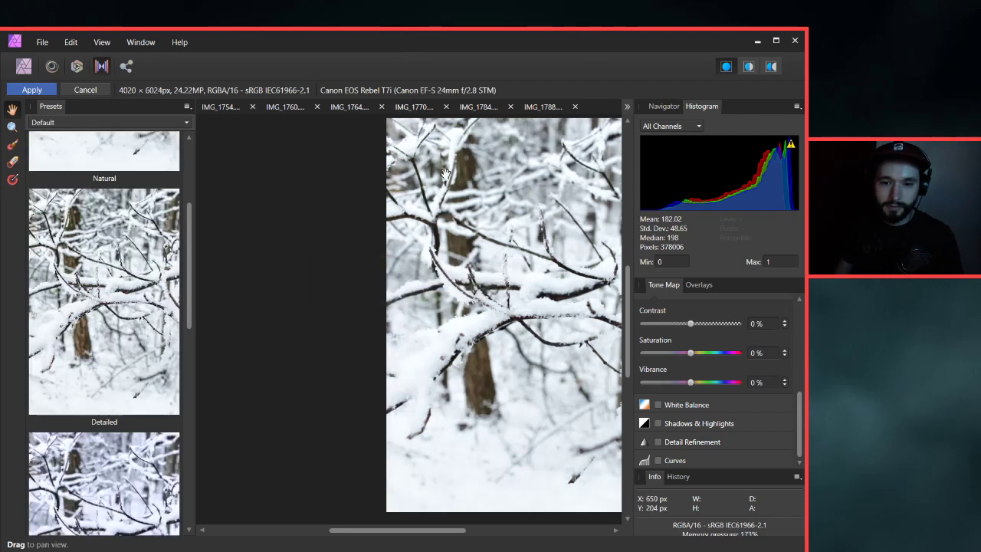
left_click_drag(498, 245, 427, 253)
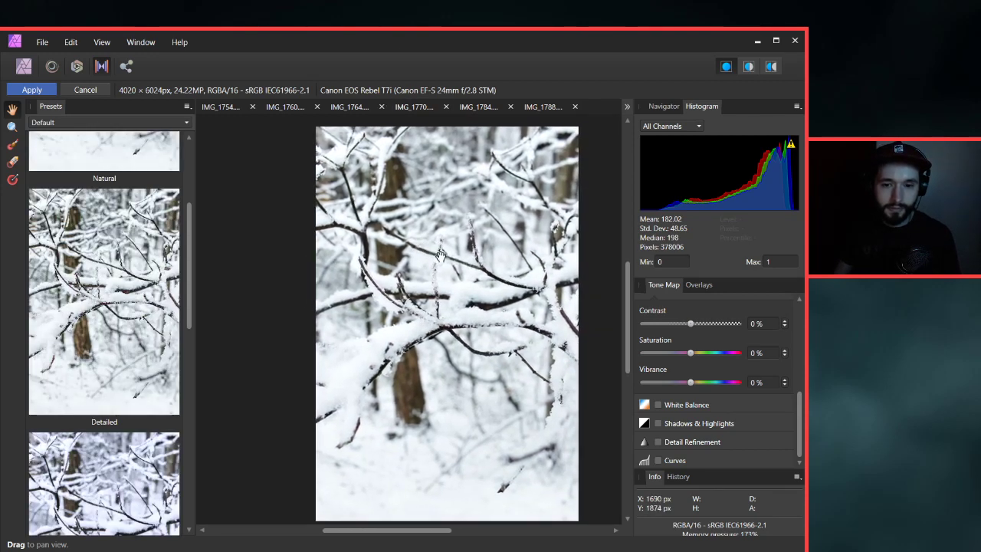
scroll(431, 247, "down", 1)
scroll(154, 299, "down", 3)
scroll(154, 300, "down", 10)
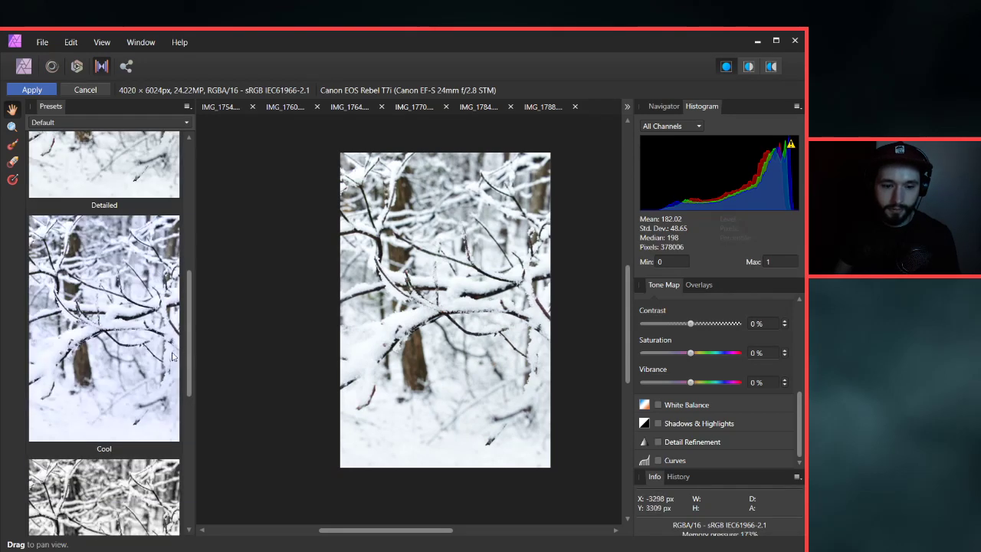
left_click(142, 371)
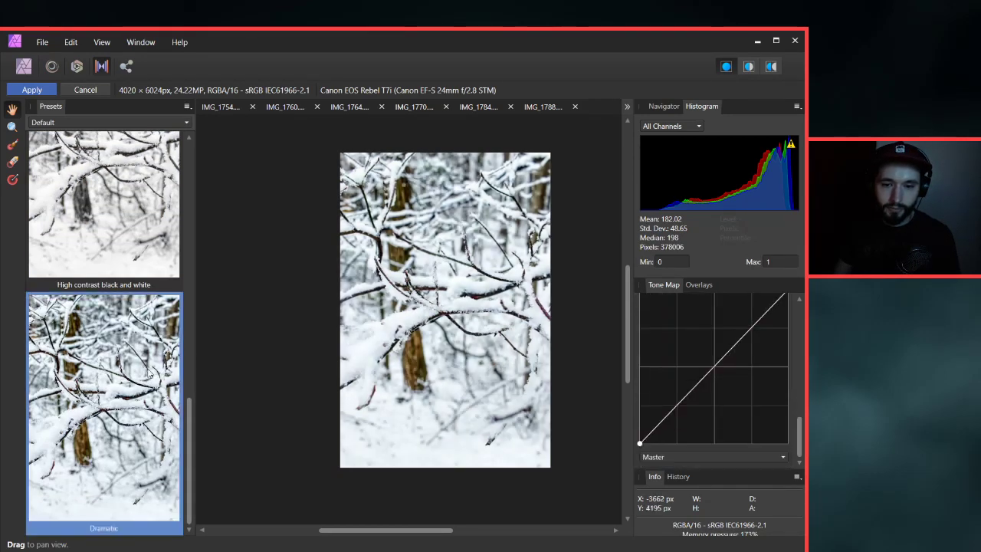
scroll(504, 324, "up", 1)
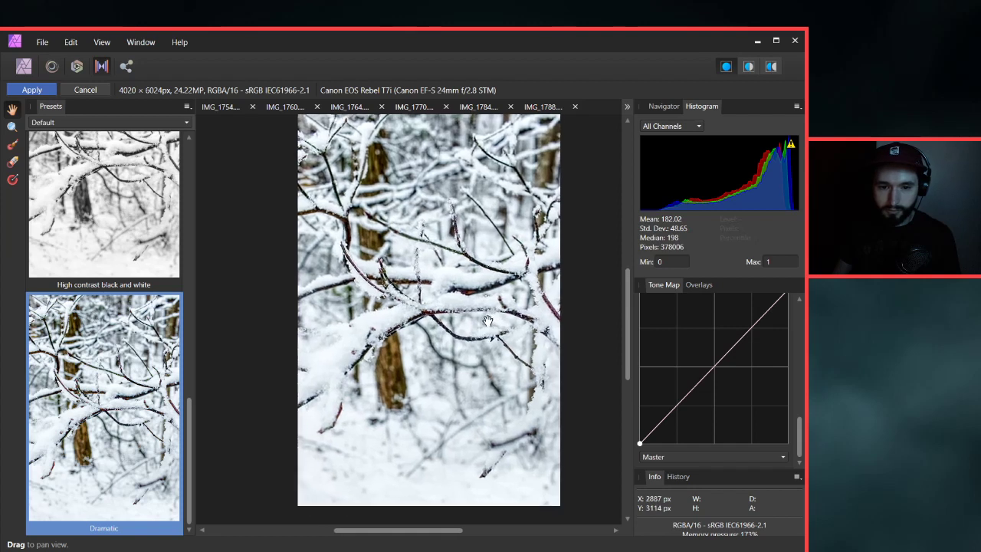
left_click_drag(504, 323, 486, 327)
Set the tone compression to 42% and the local contrast to 32%.
scroll(798, 324, "up", 5)
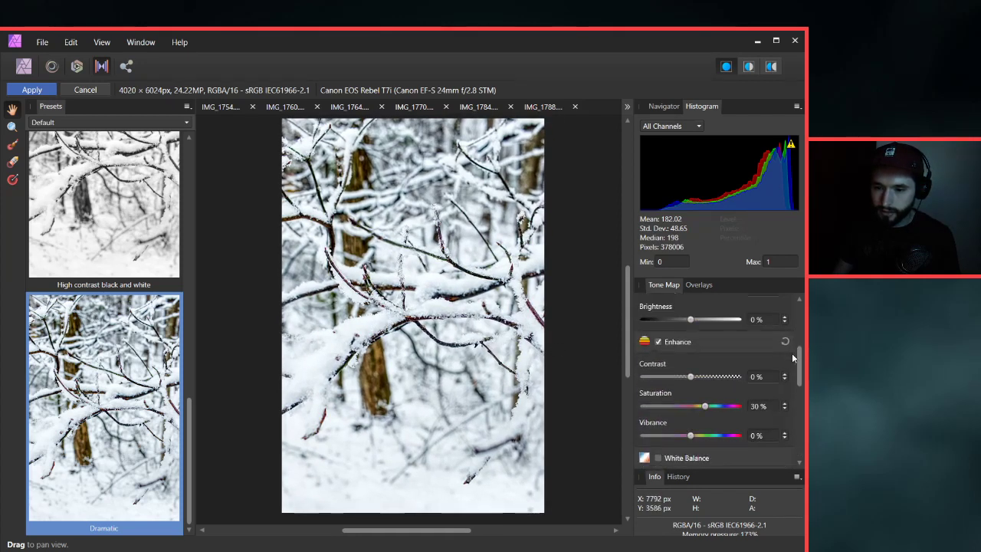
scroll(791, 353, "up", 3)
scroll(785, 391, "up", 2)
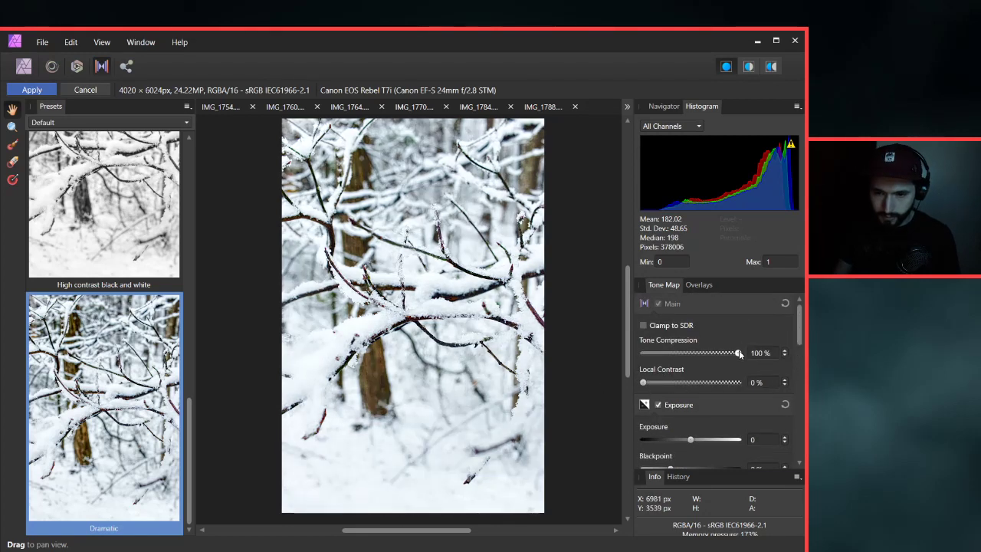
left_click_drag(739, 352, 681, 358)
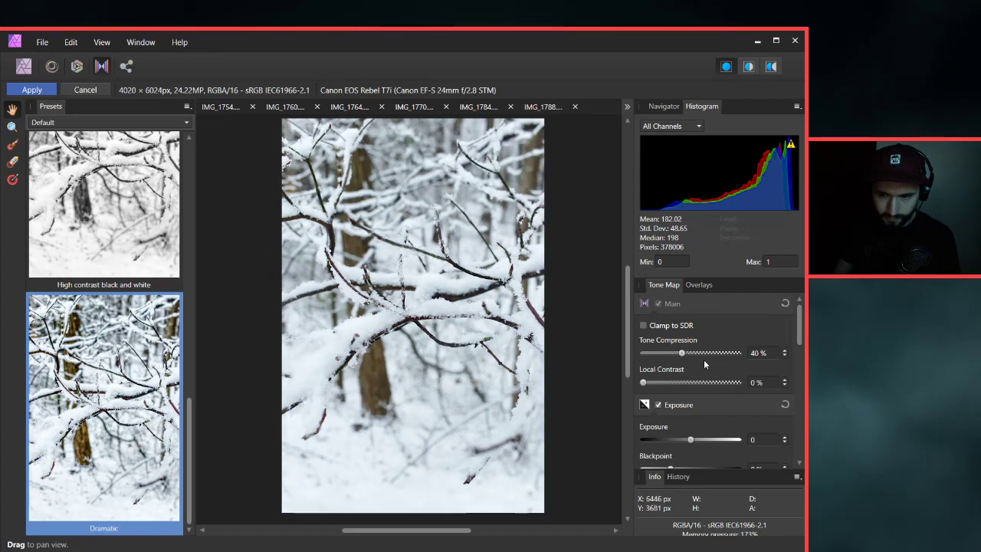
scroll(761, 355, "up", 3)
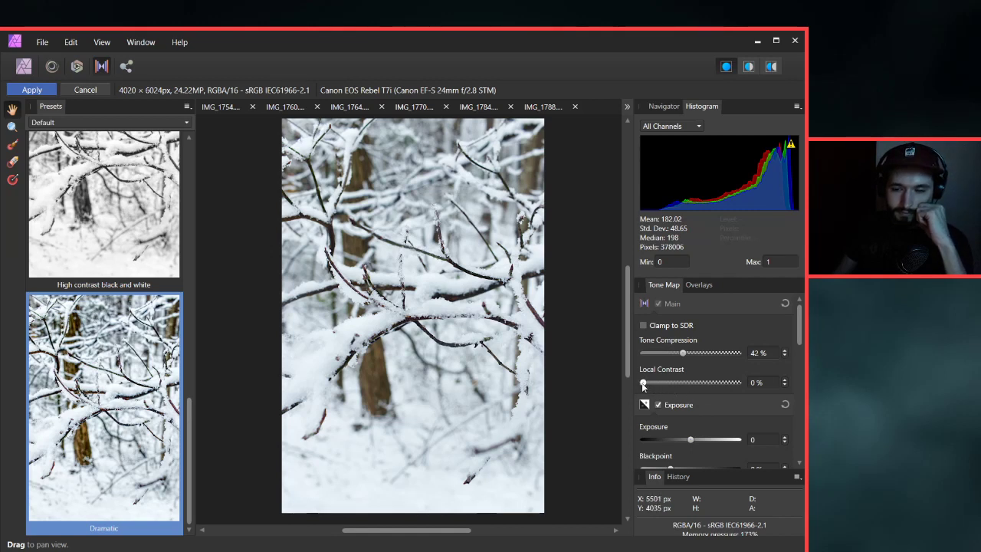
left_click_drag(643, 385, 677, 387)
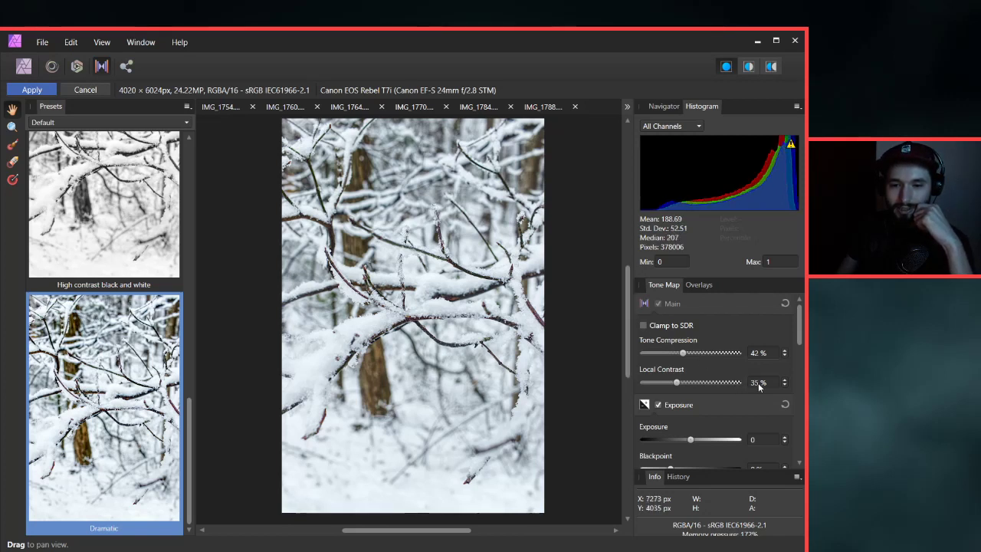
scroll(758, 383, "down", 3)
scroll(762, 385, "down", 1)
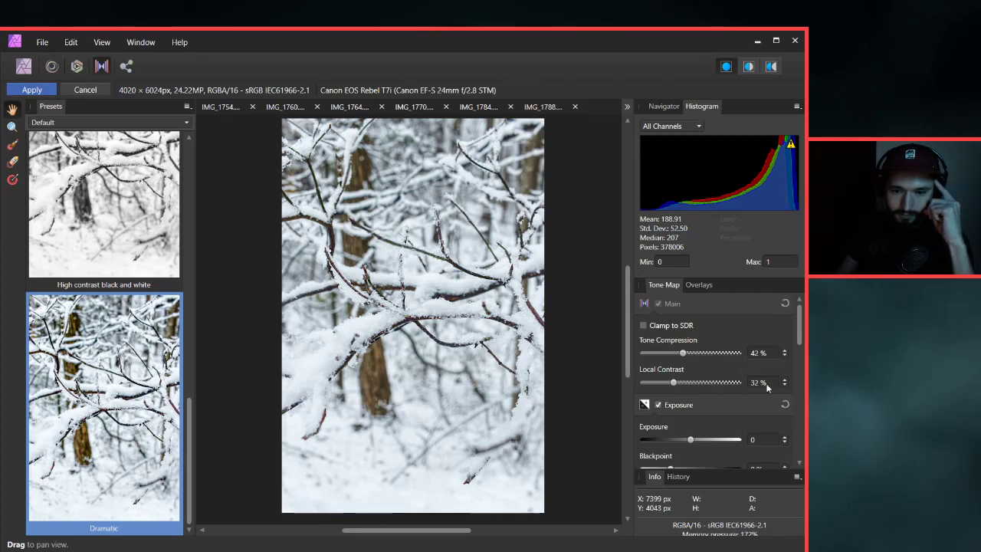
Set the tone map's vibrance to 20% and its saturation to 53%.
scroll(793, 383, "down", 10)
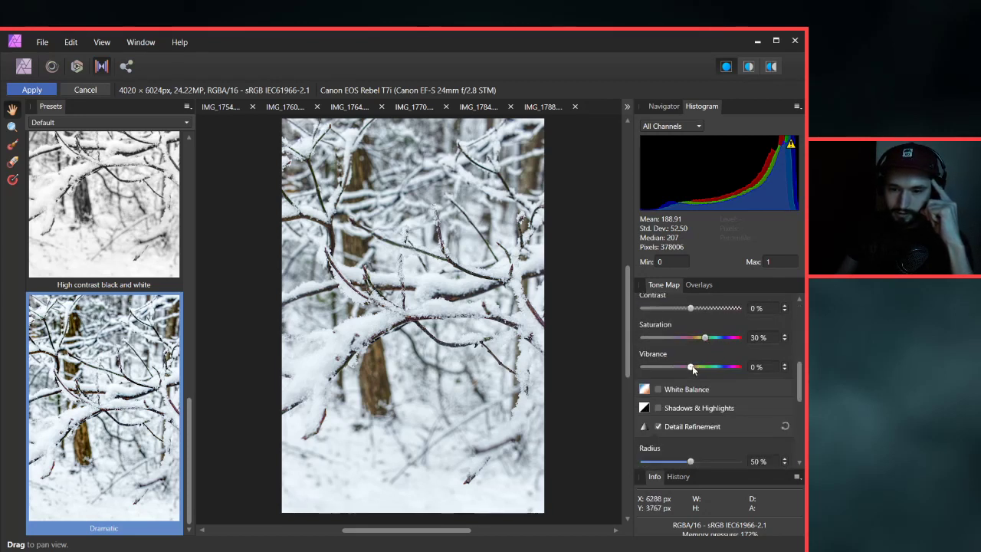
left_click_drag(691, 367, 715, 343)
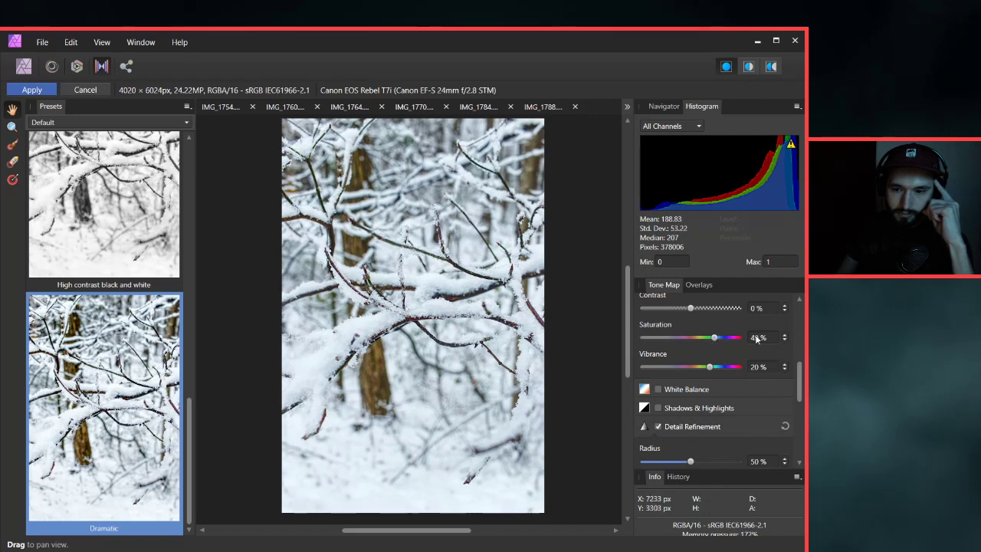
scroll(763, 344, "up", 2)
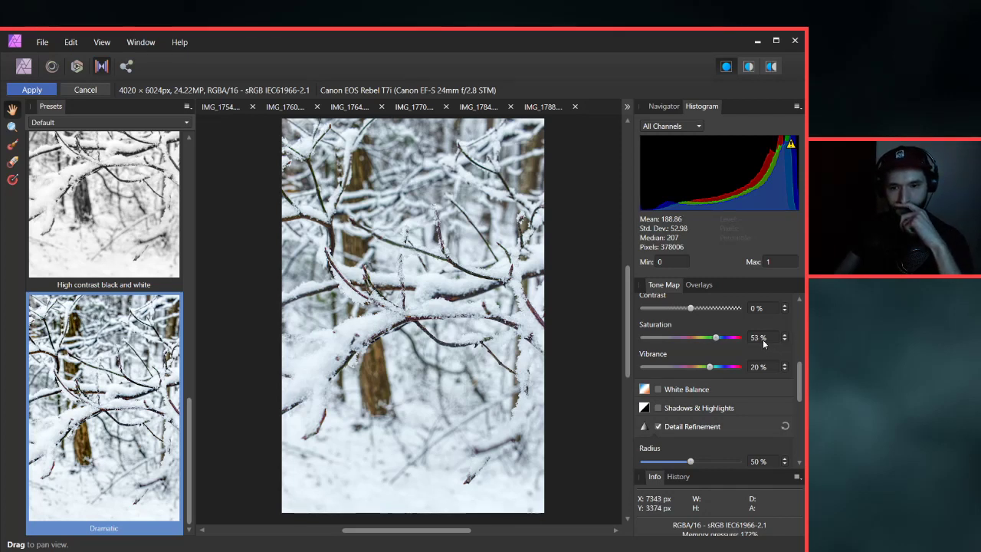
scroll(763, 343, "down", 5)
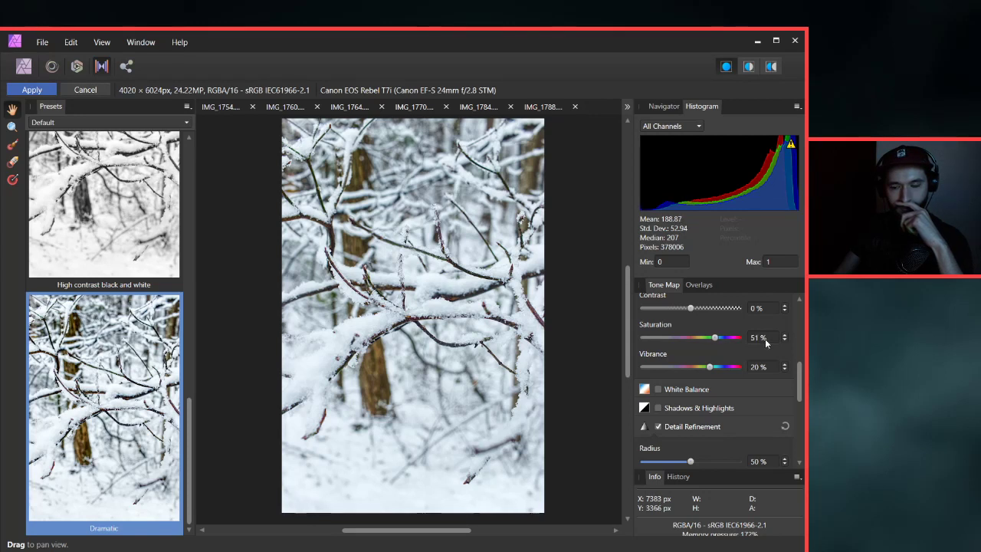
scroll(765, 339, "up", 2)
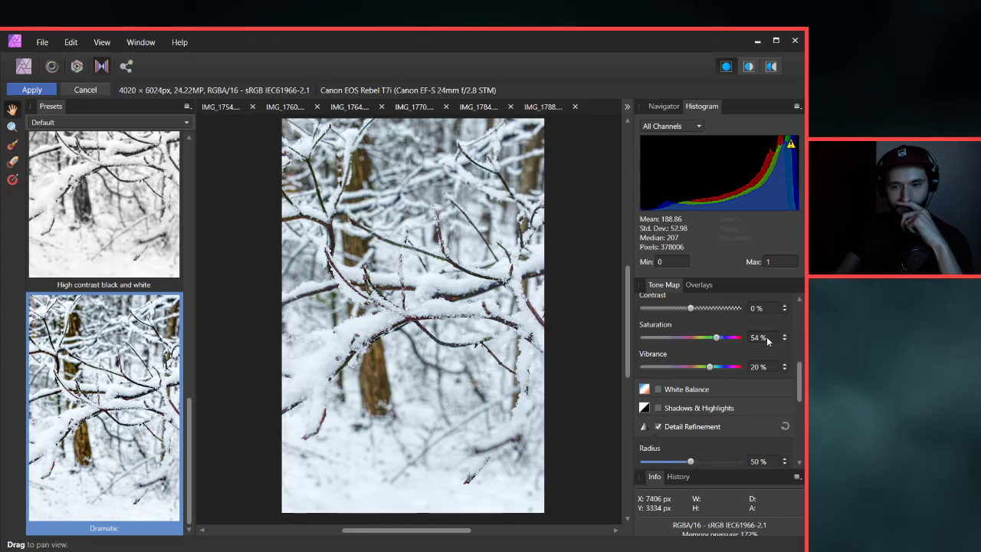
scroll(765, 339, "up", 8)
scroll(768, 340, "down", 2)
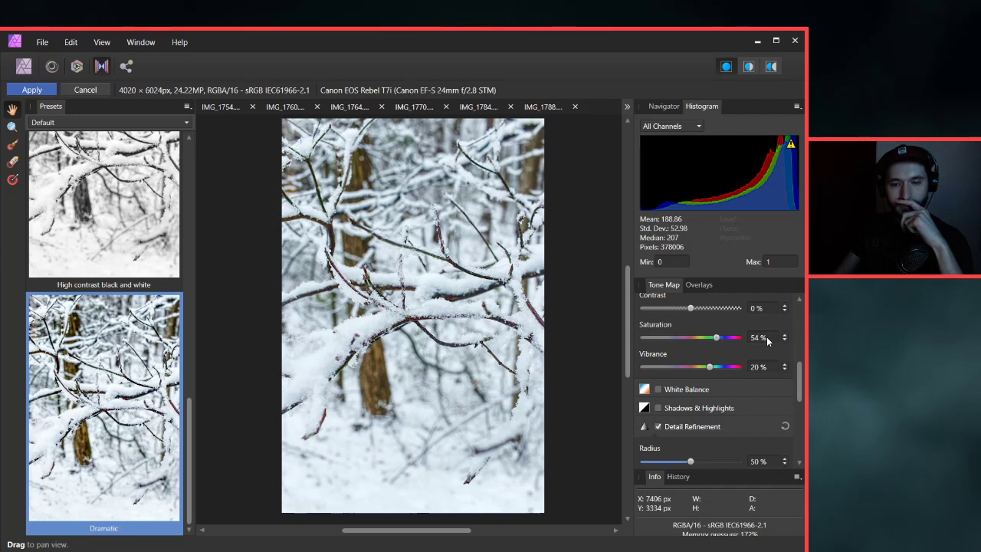
scroll(767, 340, "down", 1)
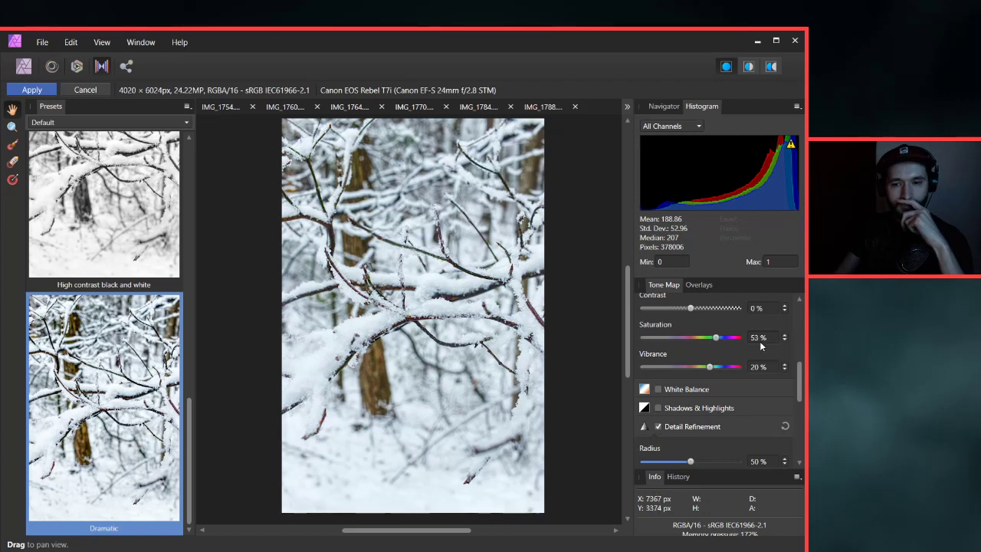
Add a node at the centre of the tone map's Master curve and pull the curve's white end point slightly down.
scroll(799, 378, "down", 5)
scroll(799, 378, "down", 1)
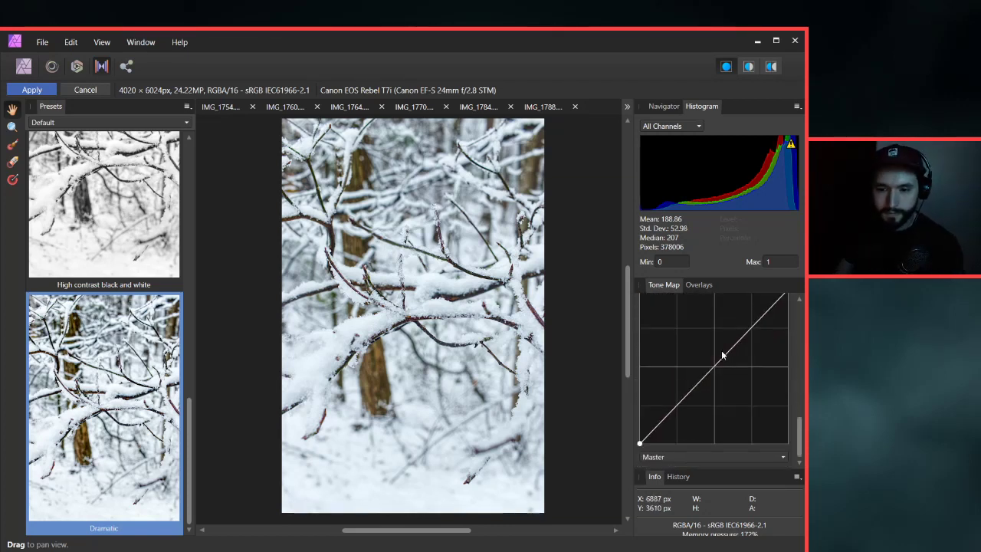
left_click(715, 373)
left_click_drag(713, 372, 713, 373)
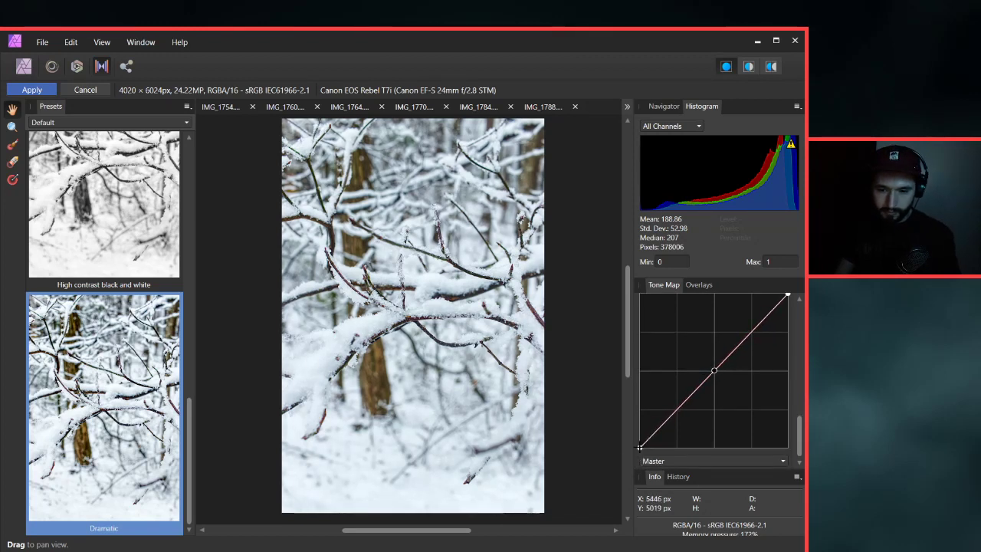
mouse_move(640, 449)
left_mouse_down()
mouse_move(651, 438)
mouse_move(641, 458)
left_mouse_up()
key("ctrl+z")
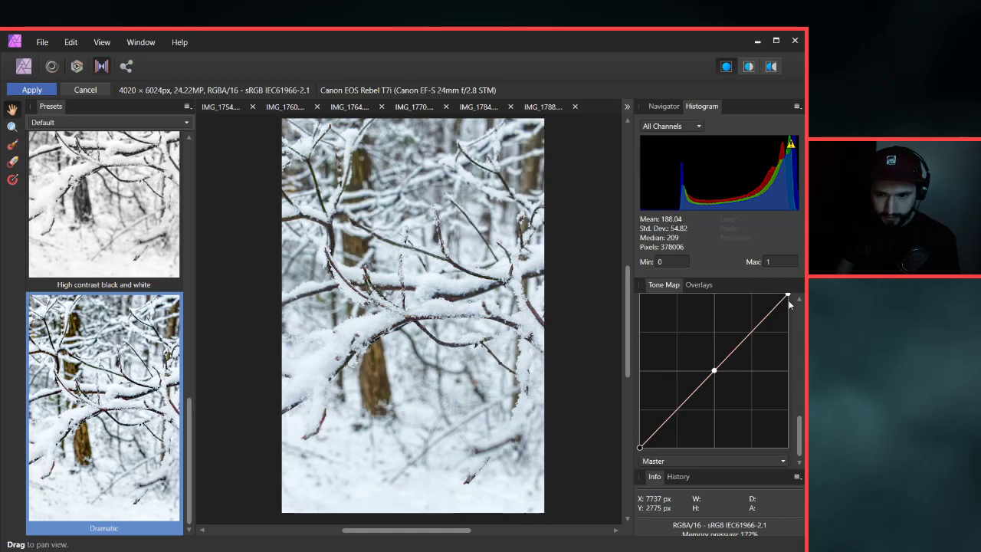
scroll(799, 431, "up", 3)
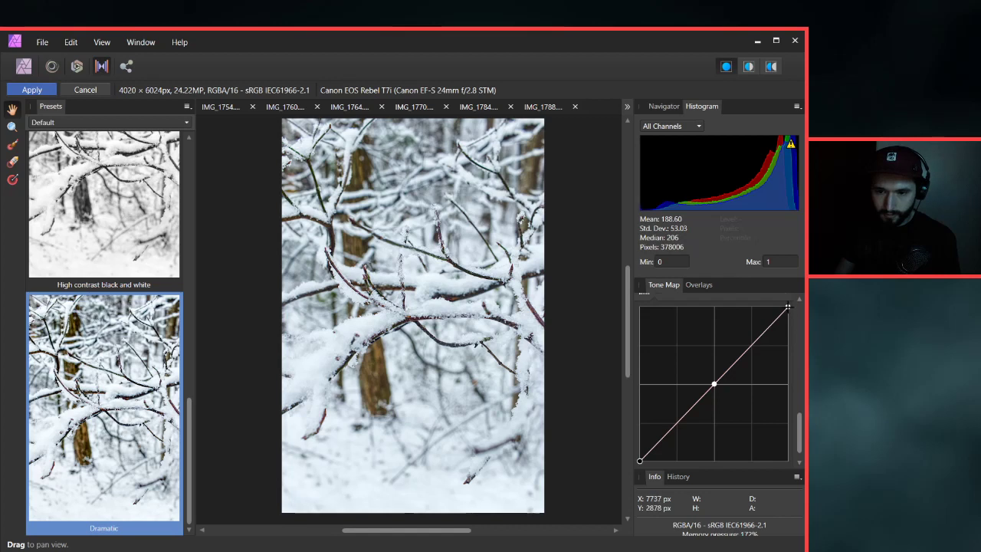
left_click_drag(791, 308, 794, 317)
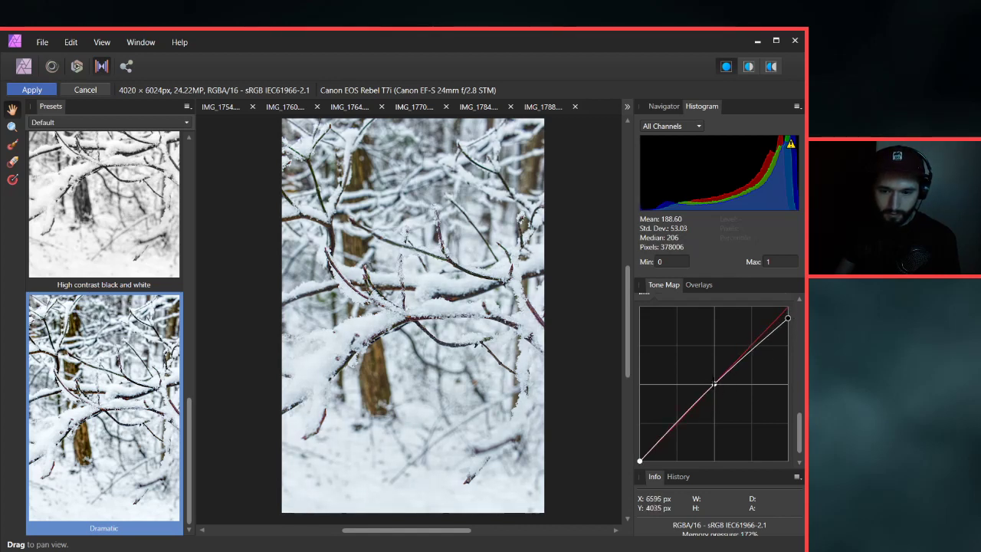
Add a shadow node to the Master curve and pull it slightly below the diagonal, and nudge the midpoint node slightly up.
left_click_drag(713, 383, 714, 385)
left_click(677, 425)
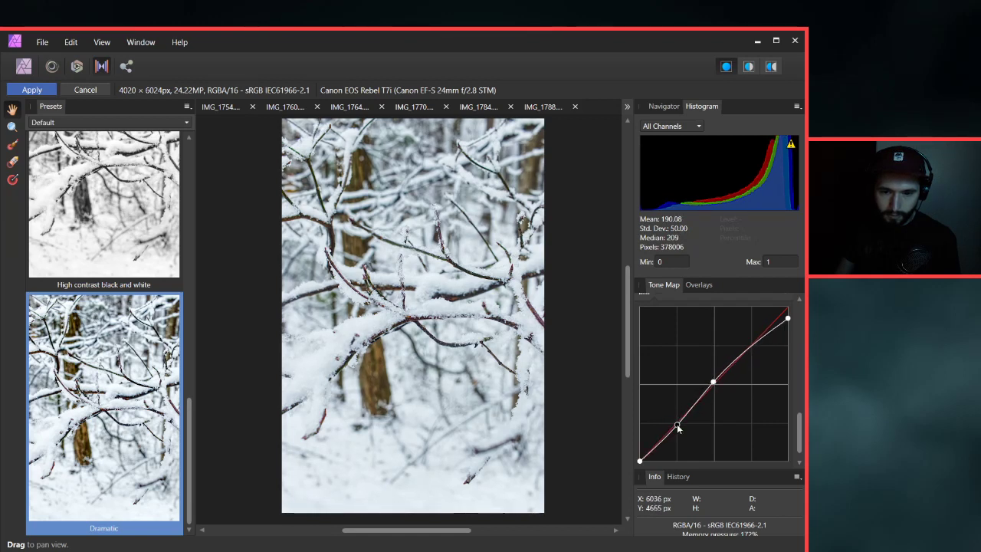
left_click_drag(677, 427, 664, 439)
left_click(713, 383)
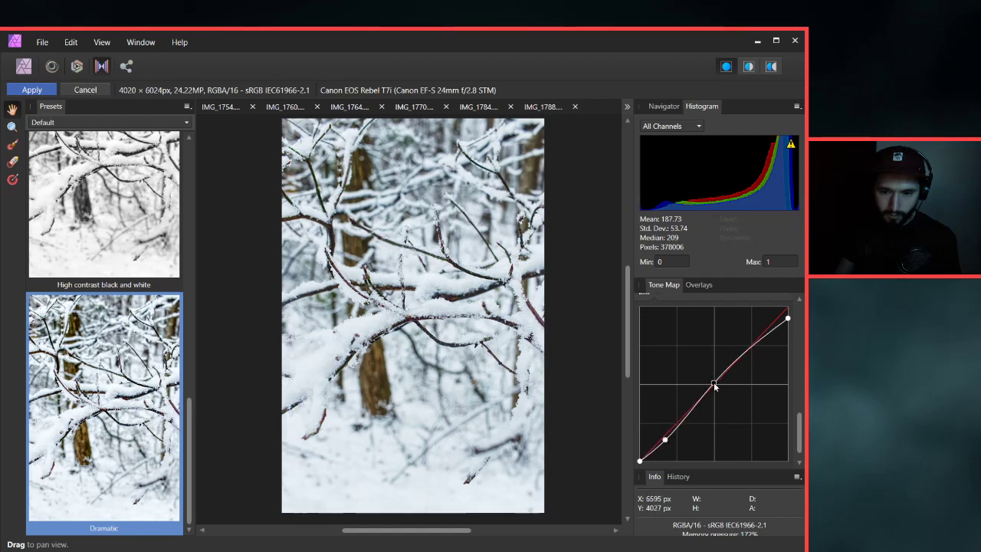
left_click_drag(714, 384, 712, 382)
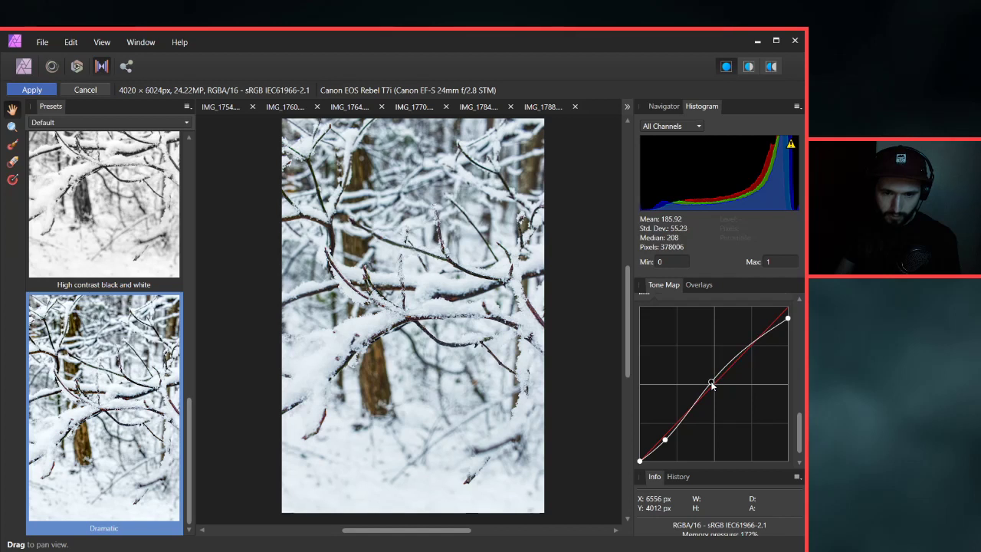
Compare the photo with and without the tone map's curves adjustment by switching it off and on again.
scroll(672, 308, "up", 1)
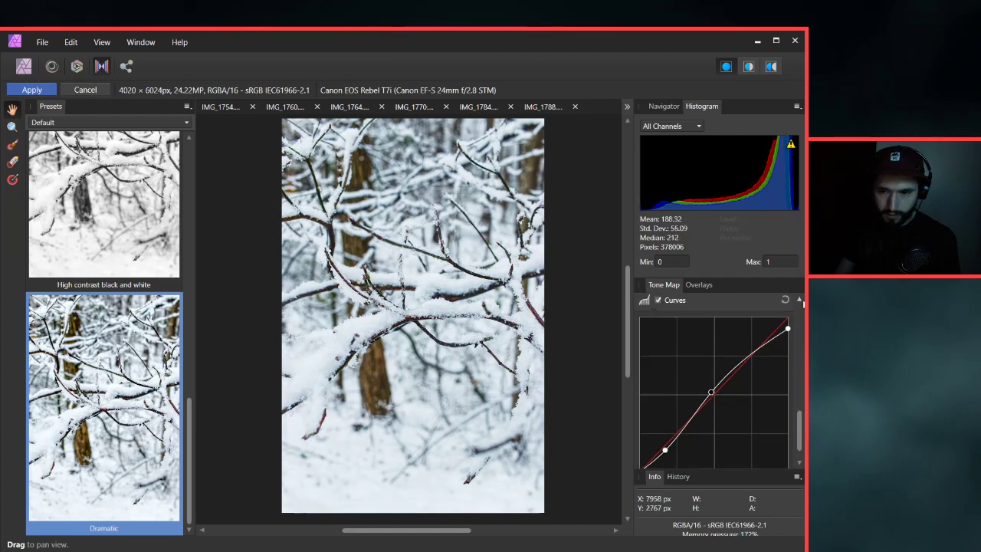
scroll(671, 308, "up", 5)
left_click(657, 460)
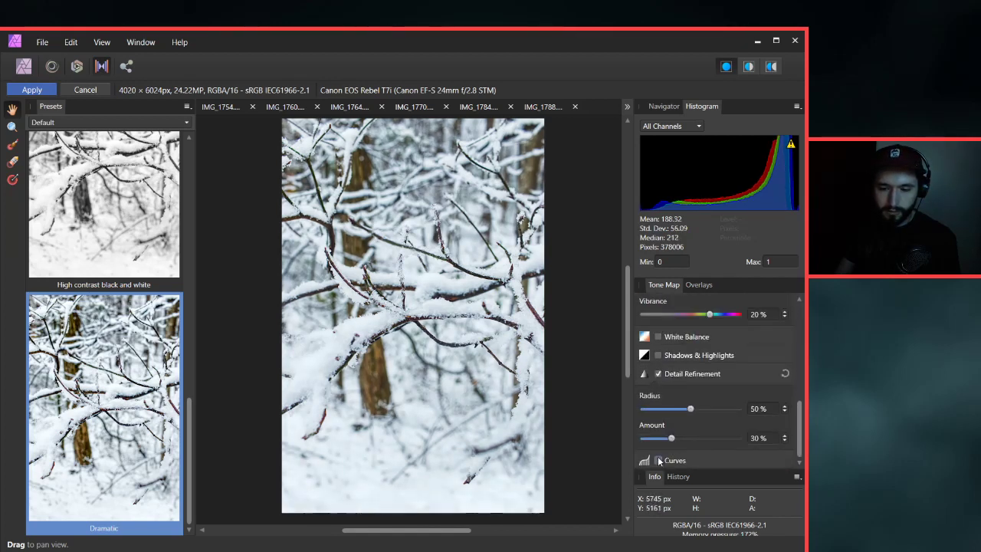
left_click(657, 460)
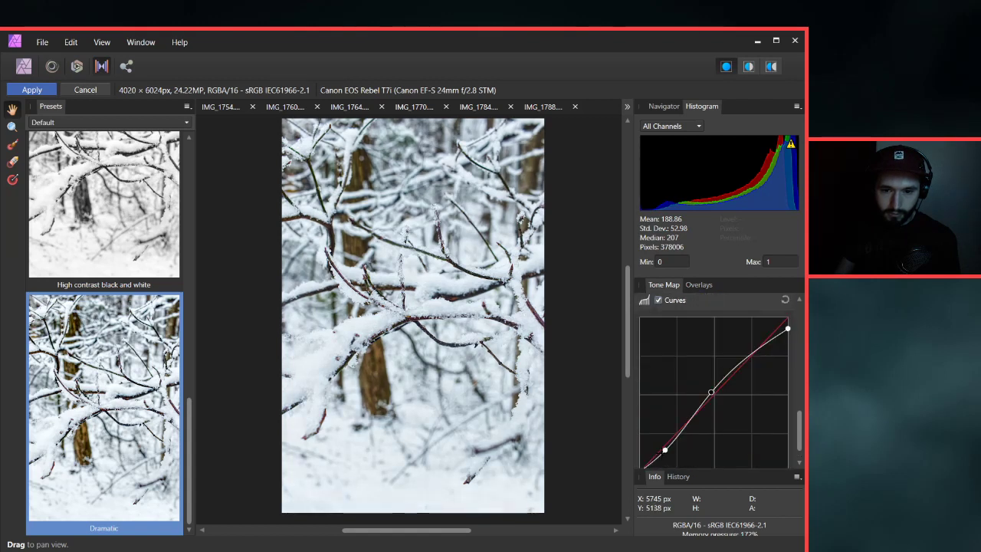
On the Red curve, add midpoint and shadow nodes, lower the shadows slightly and shift the black end point slightly inward.
scroll(704, 458, "down", 3)
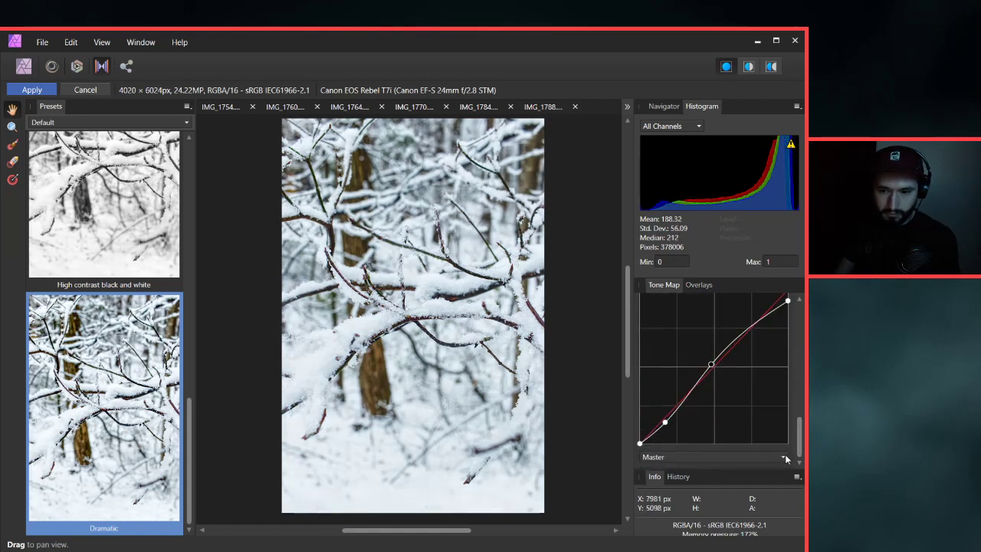
left_click(703, 458)
left_click(706, 483)
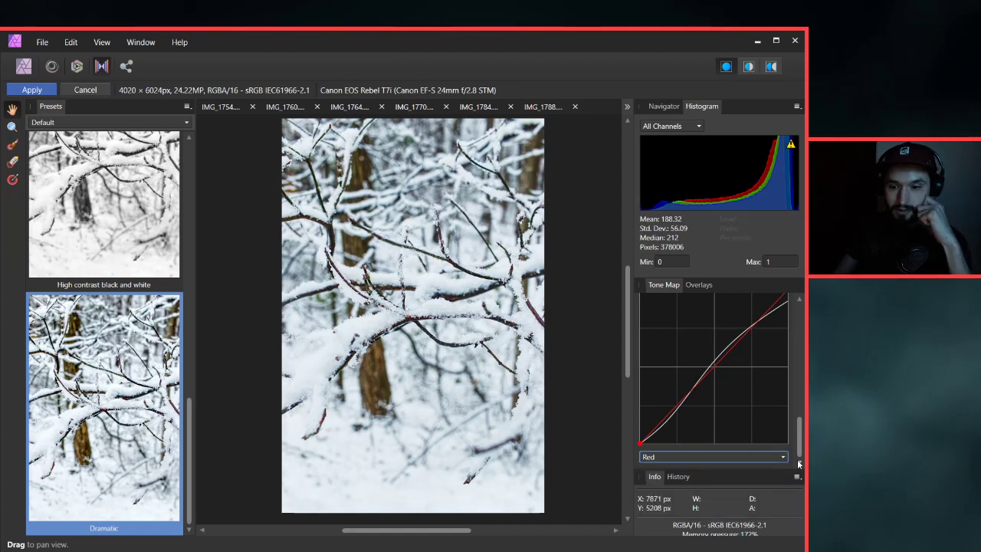
left_click_drag(640, 443, 645, 457)
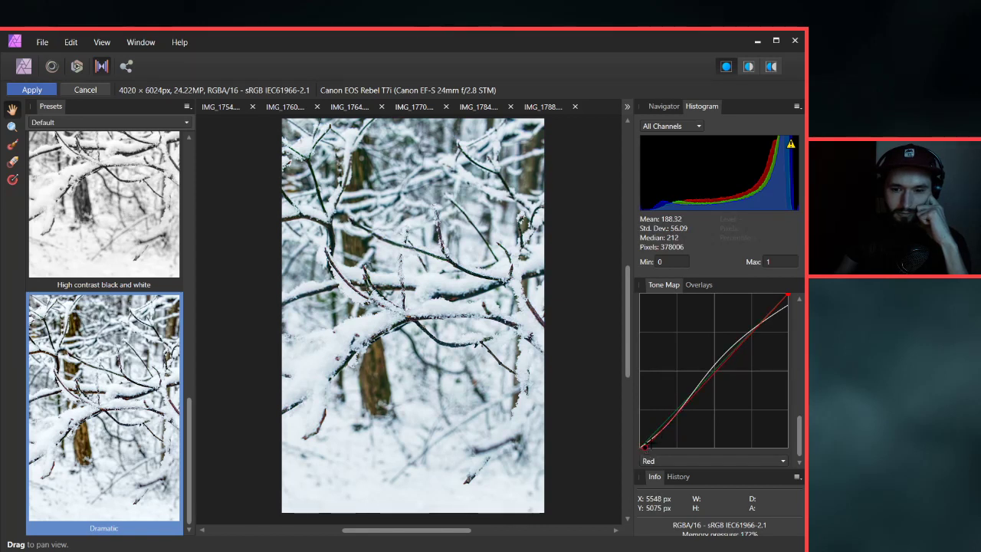
left_click_drag(711, 370, 680, 413)
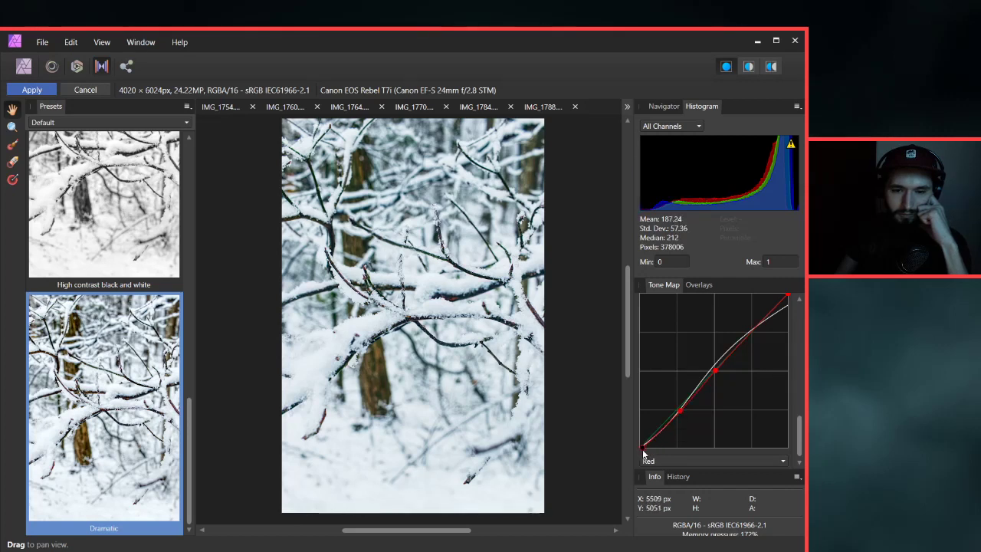
mouse_move(642, 449)
left_mouse_down()
mouse_move(631, 442)
mouse_move(639, 447)
left_mouse_up()
left_click(714, 372)
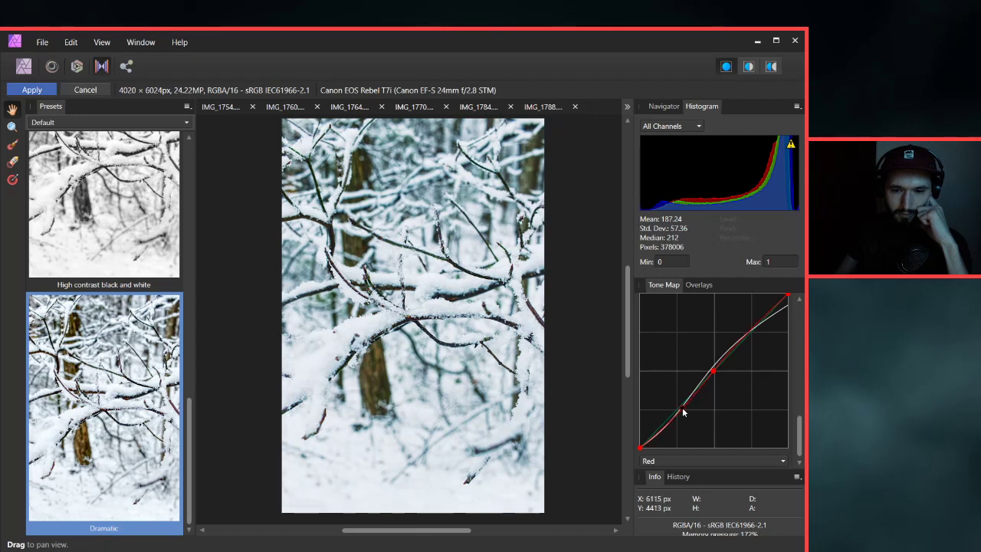
left_click(682, 408)
On the Green curve, shift the black end point slightly inward, add a lowered shadow node and anchor the midpoint with a second node.
left_click(650, 459)
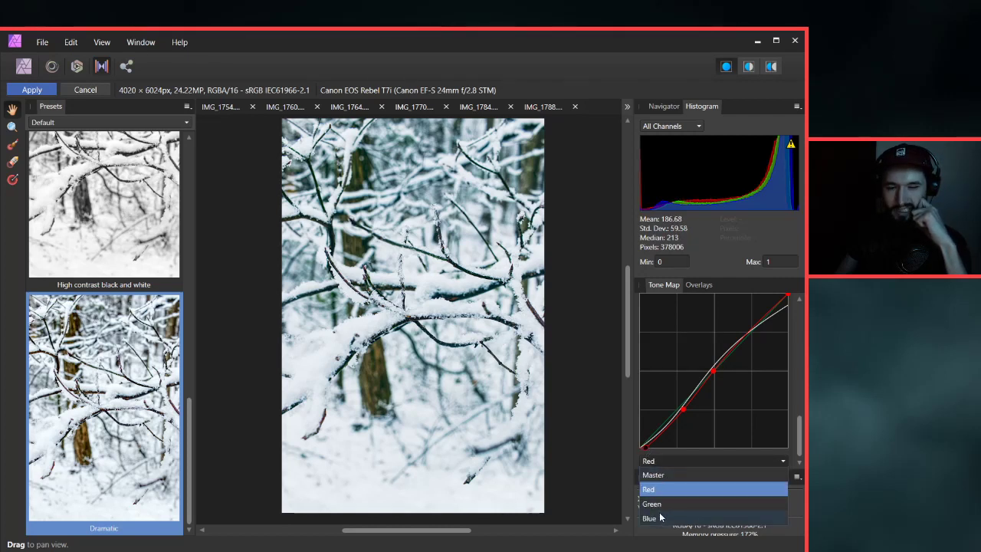
left_click(659, 504)
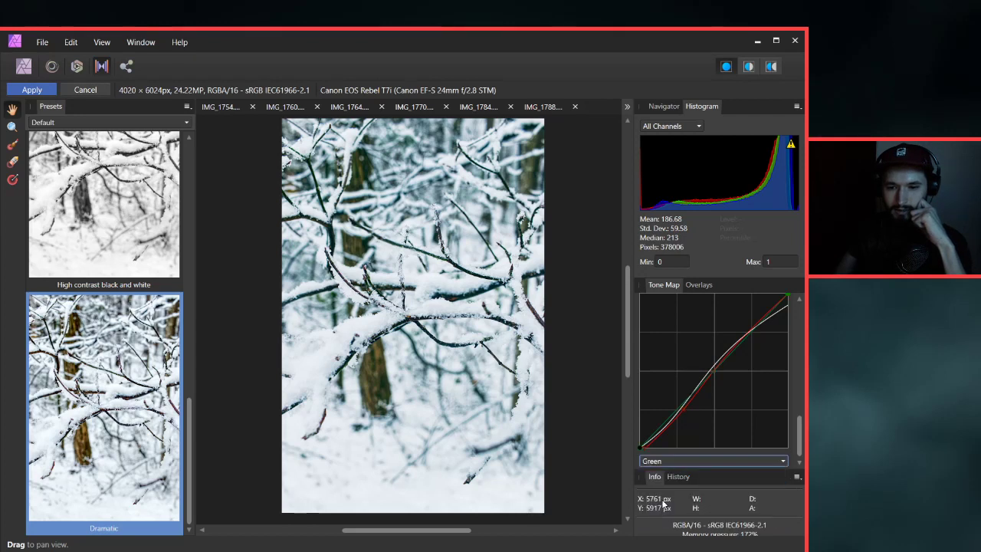
left_click_drag(638, 448, 636, 447)
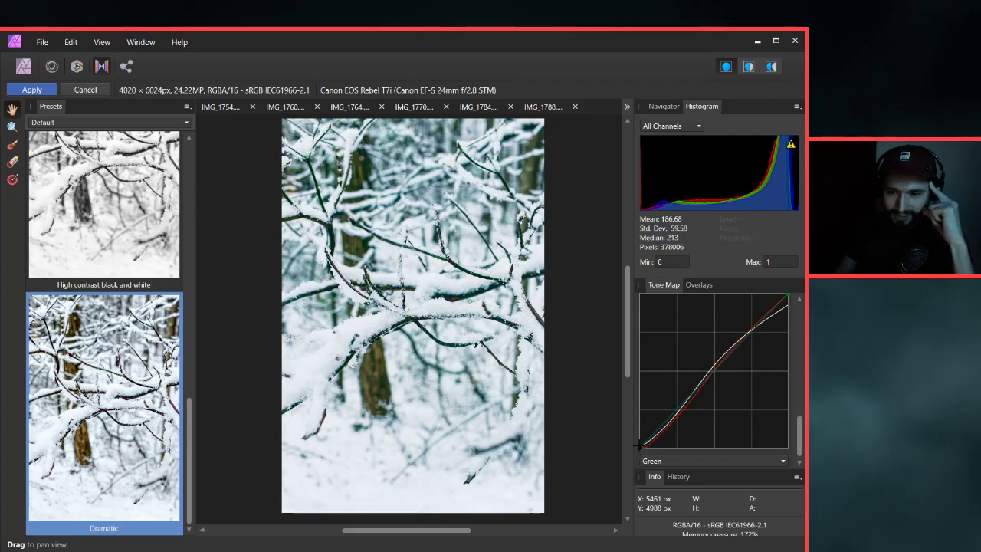
left_click_drag(642, 452, 636, 454)
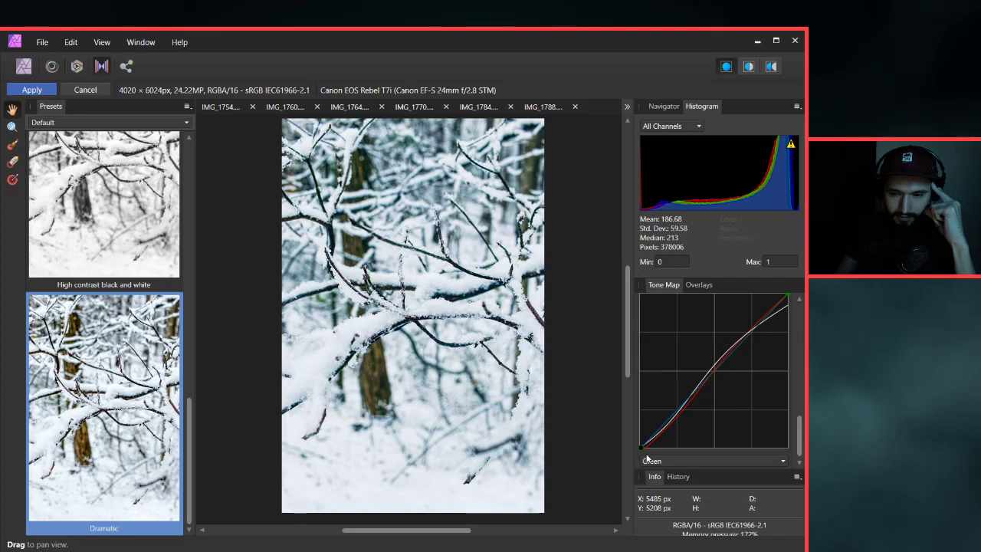
left_click_drag(663, 421, 664, 433)
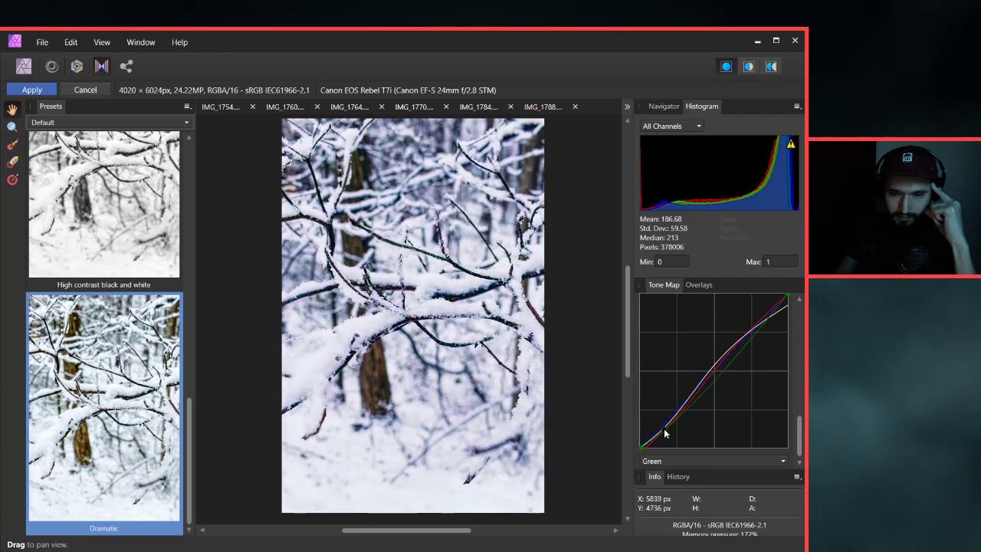
left_click_drag(717, 376, 713, 369)
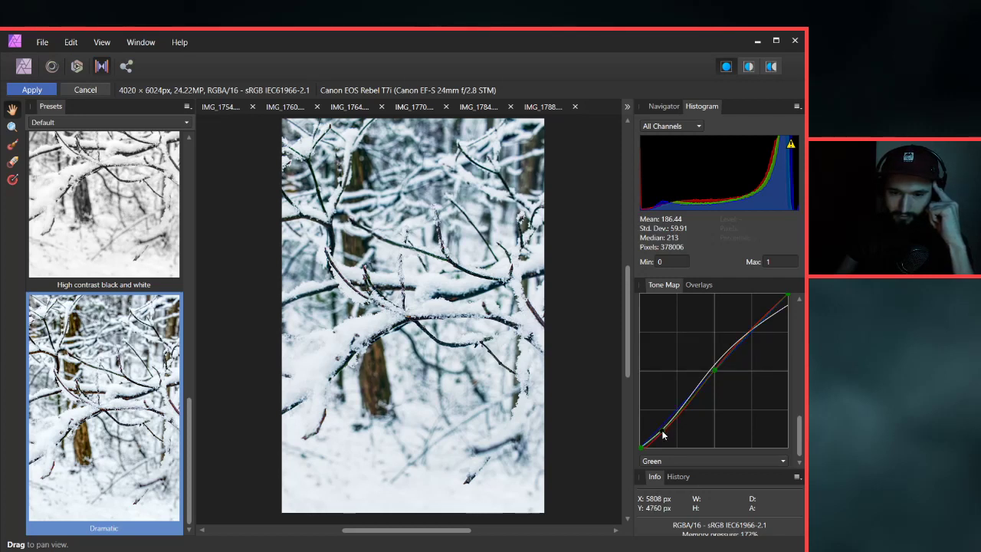
Fine-tune the Green curve by easing its shadow node slightly towards the midtones and nudging its midpoint node towards the shadows.
left_click_drag(662, 431, 664, 431)
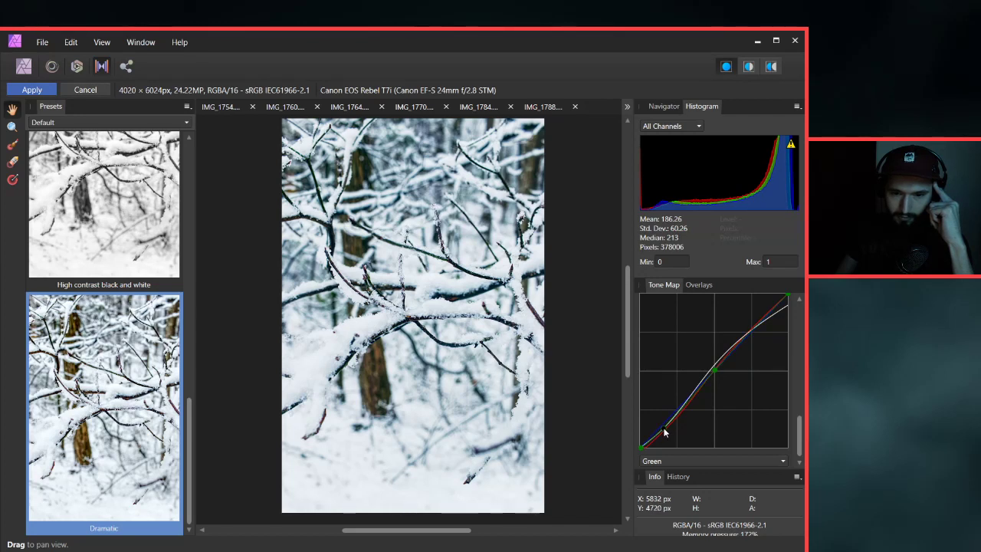
left_click_drag(664, 432, 664, 430)
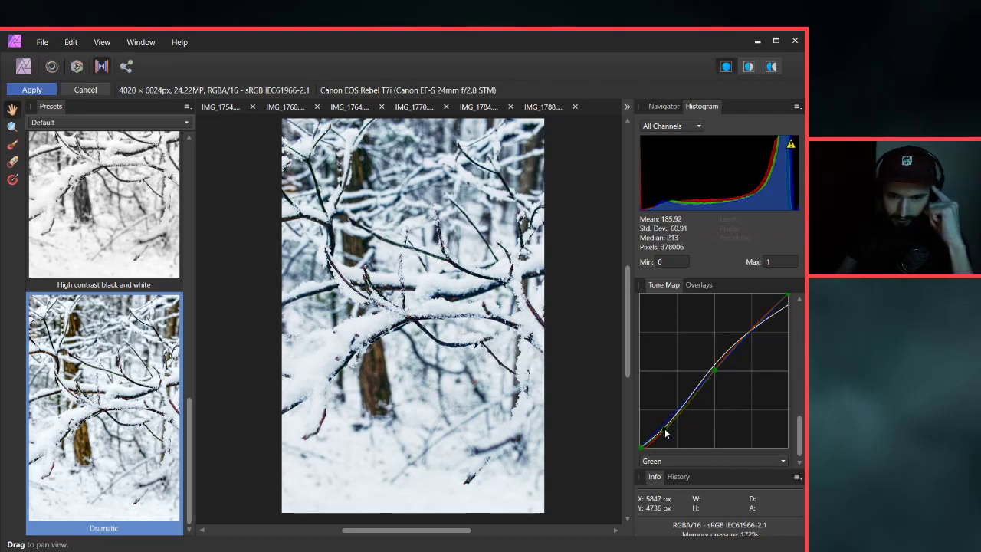
left_click_drag(664, 431, 673, 431)
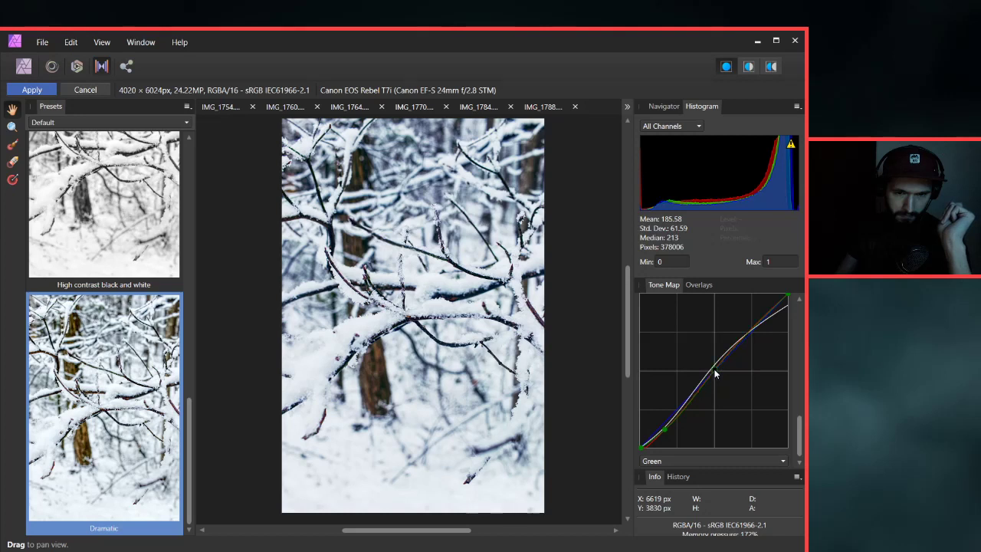
left_click_drag(711, 372, 717, 378)
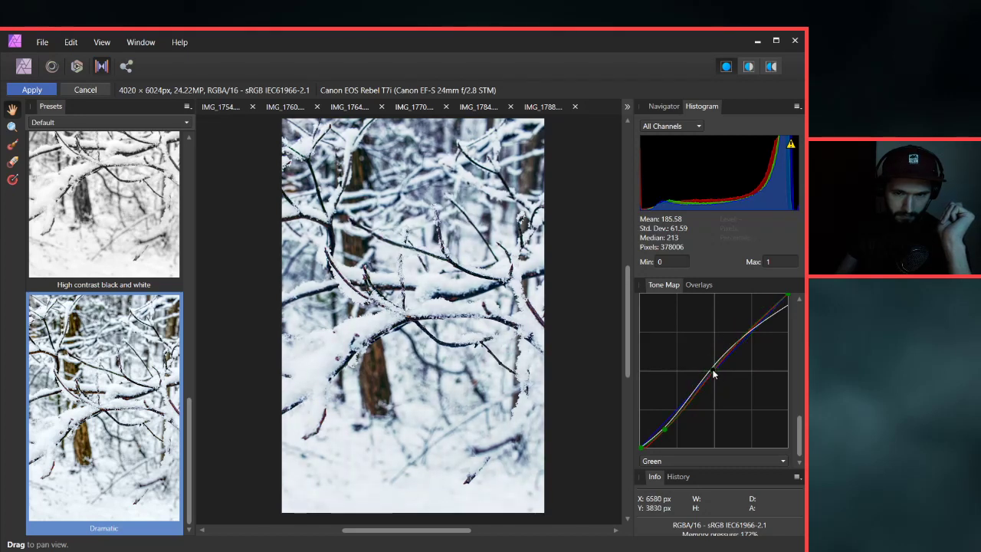
left_click_drag(713, 374, 713, 373)
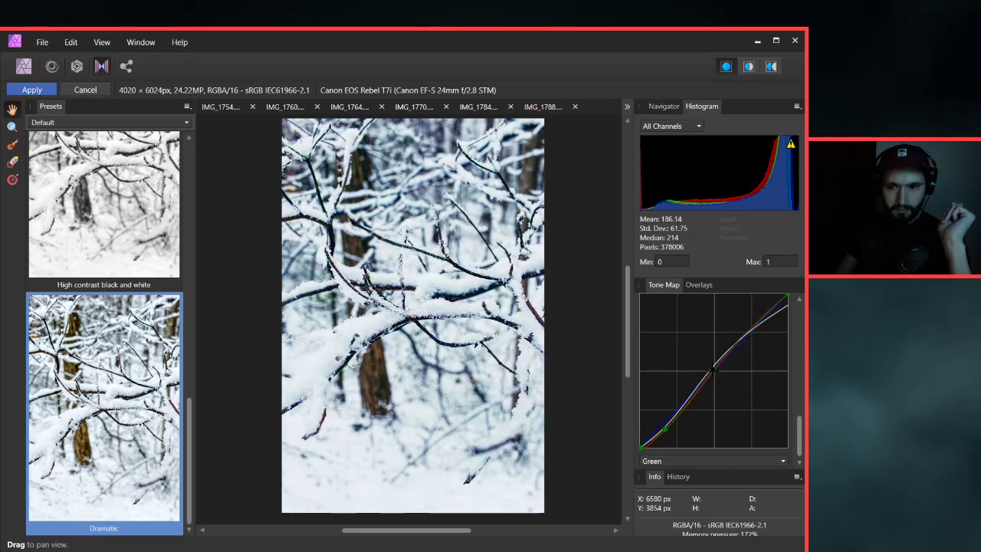
On the Blue curve, anchor the midpoint, add a slightly lowered shadow node and pull the white end point slightly down.
left_click(649, 462)
left_click(649, 518)
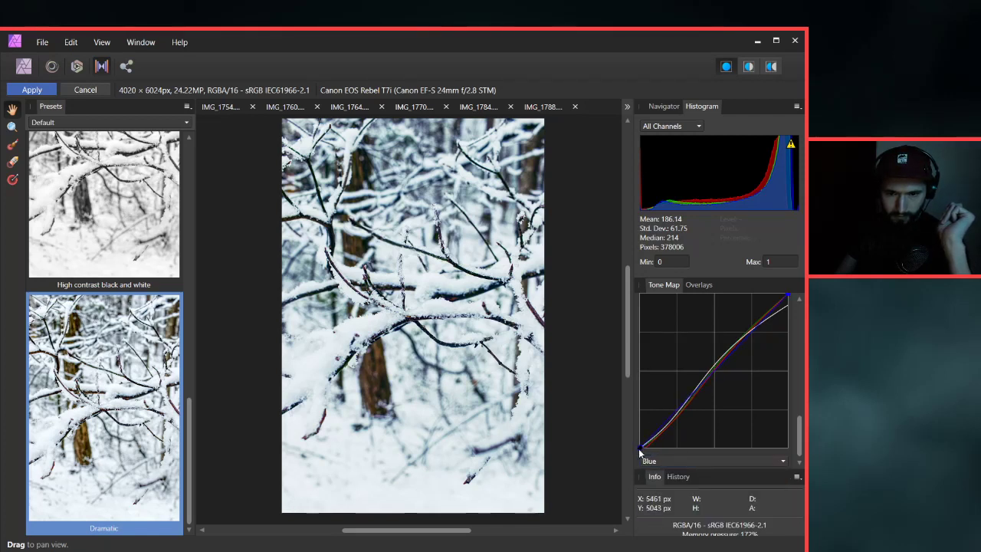
left_click(713, 372)
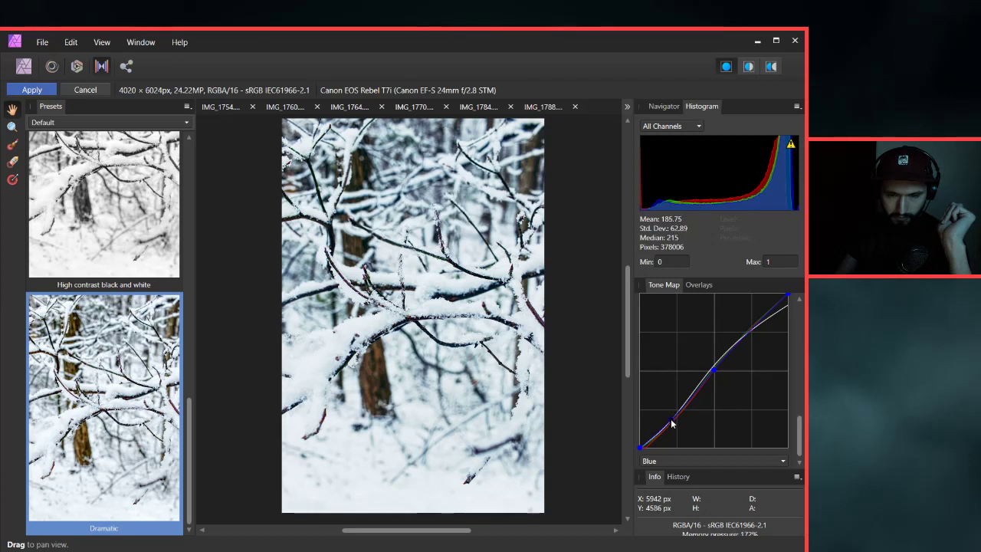
left_click(673, 423)
left_click_drag(672, 424, 672, 421)
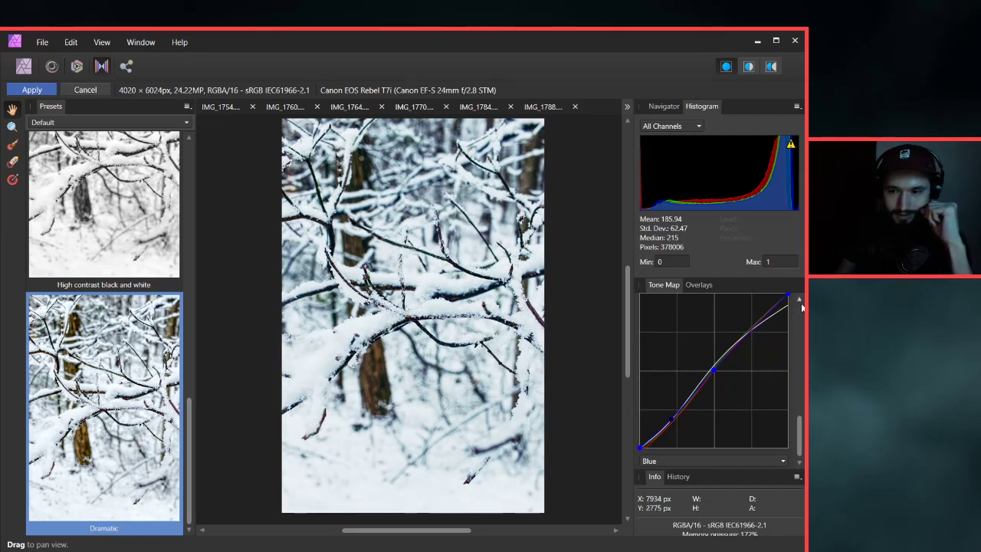
scroll(799, 433, "up", 1)
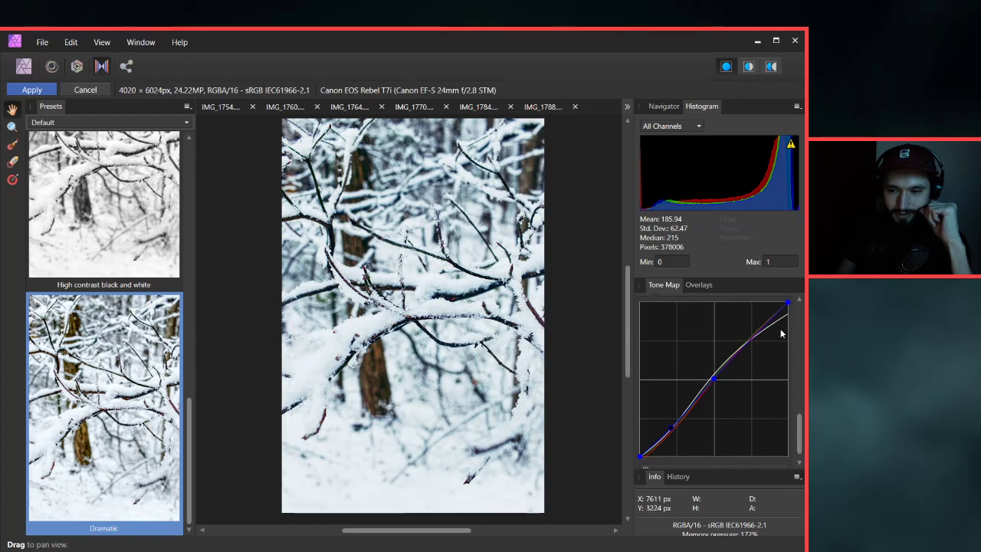
left_click_drag(788, 302, 804, 288)
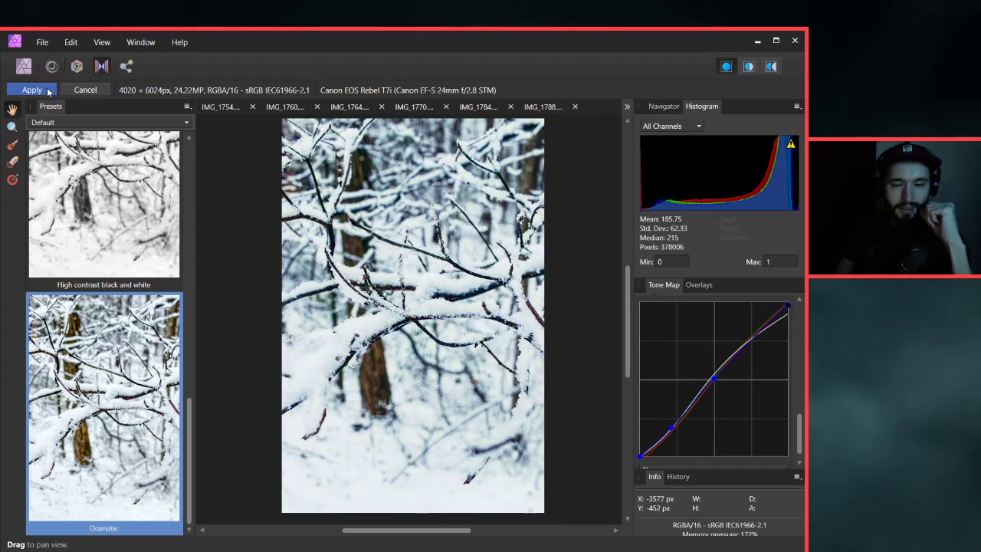
Shift the Red curve's black end point slightly further inward and apply the tone mapping.
scroll(794, 408, "down", 1)
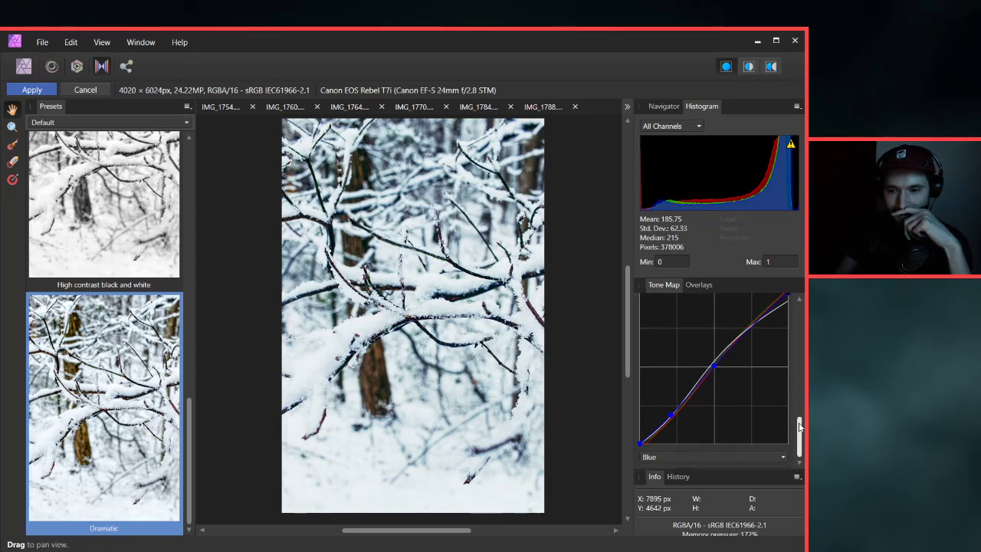
left_click(683, 456)
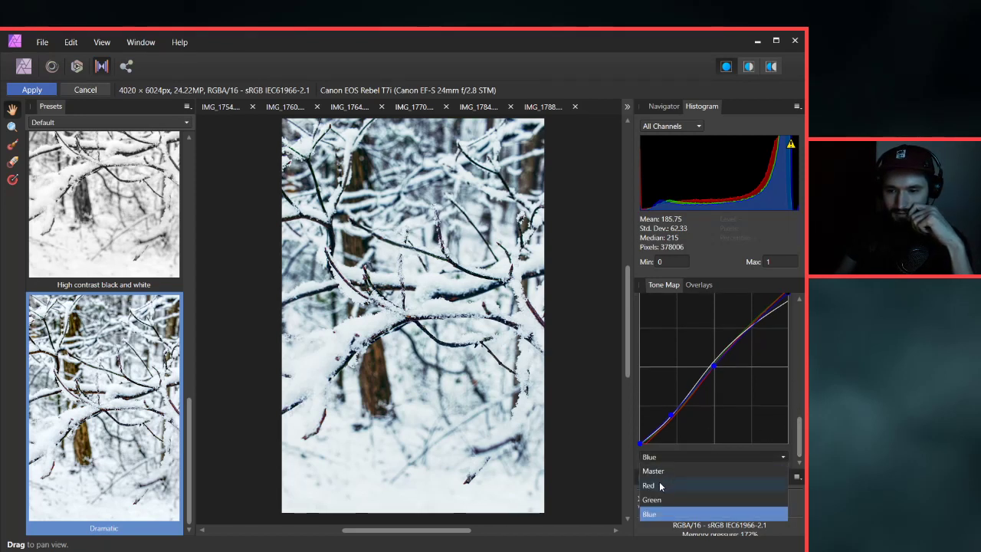
left_click(659, 486)
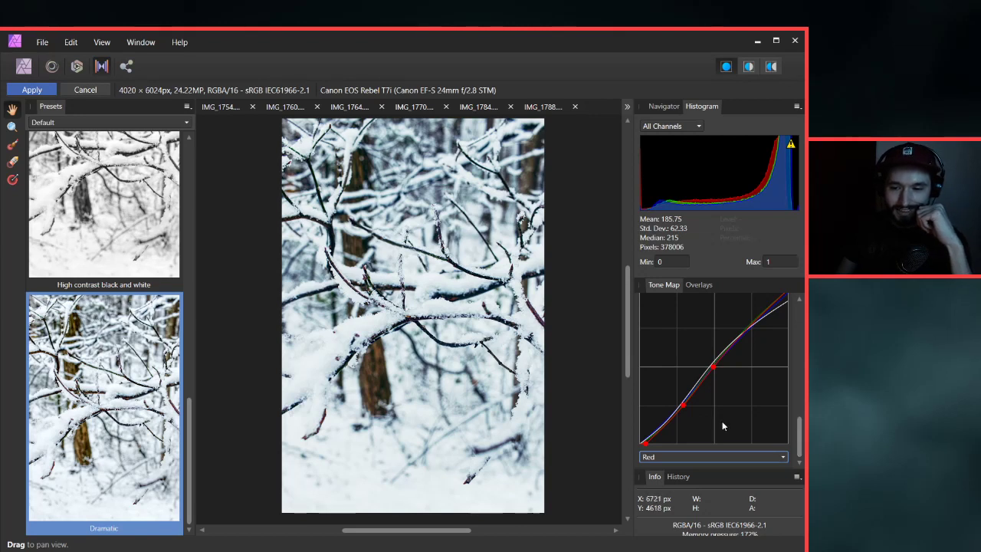
left_click(645, 442)
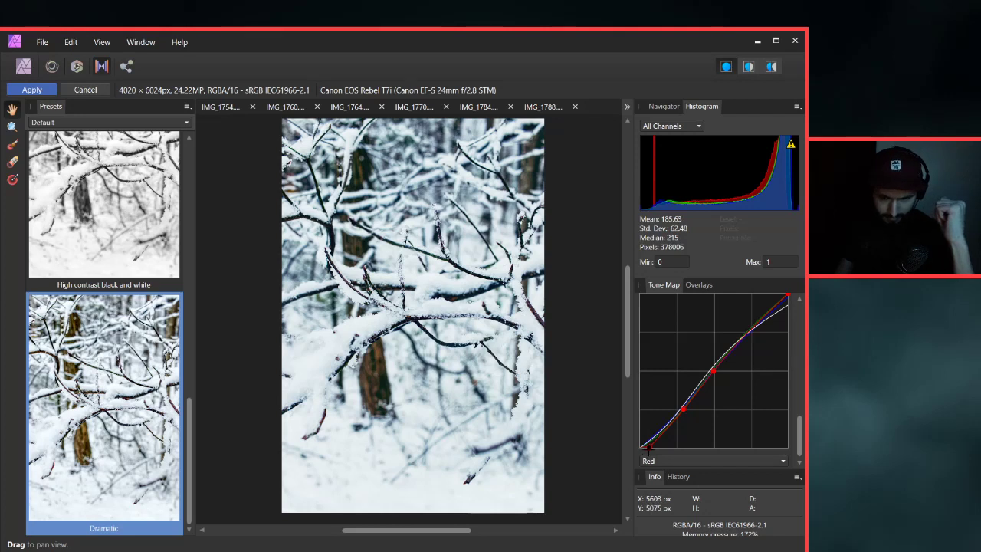
left_click_drag(650, 450, 647, 445)
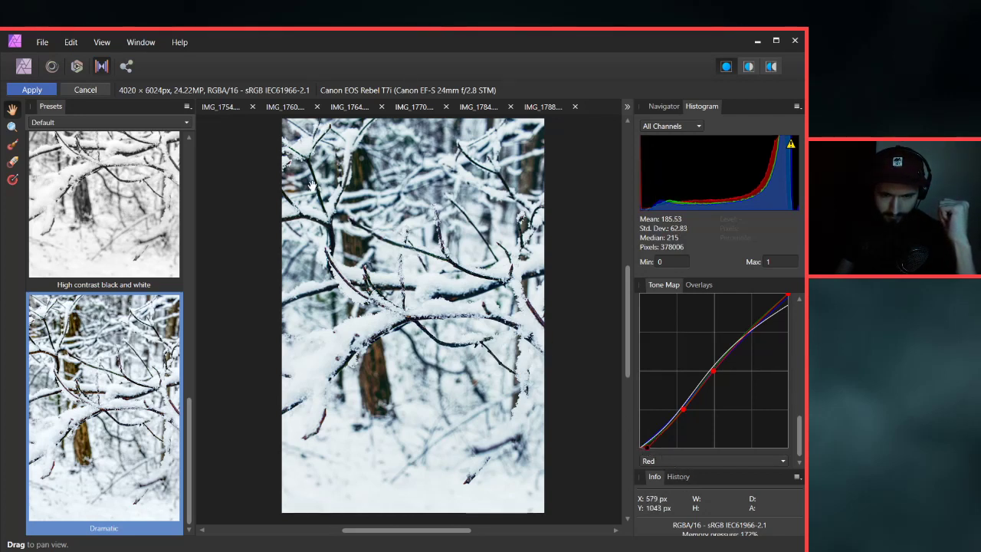
key("Return")
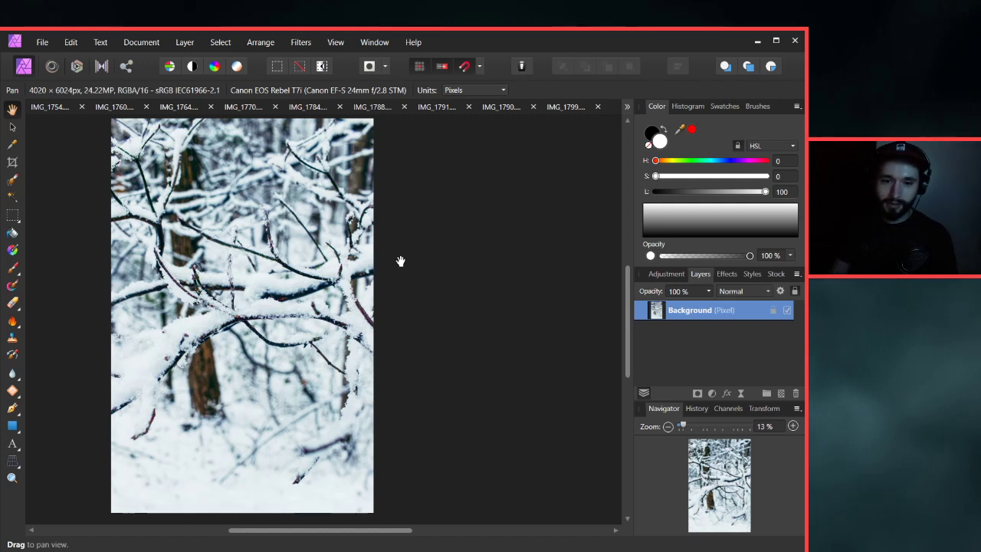
left_click_drag(289, 263, 518, 263)
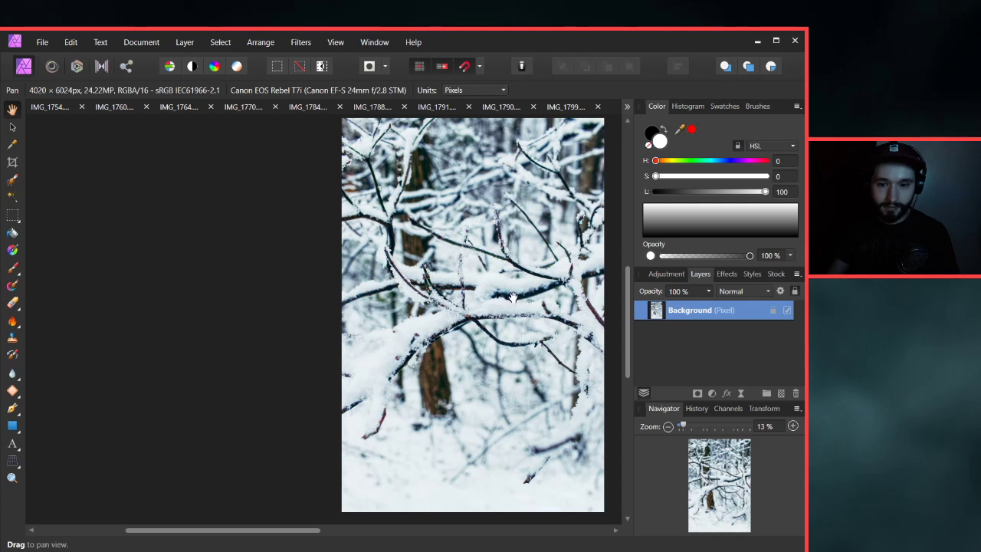
scroll(510, 303, "down", 1)
scroll(494, 300, "up", 1)
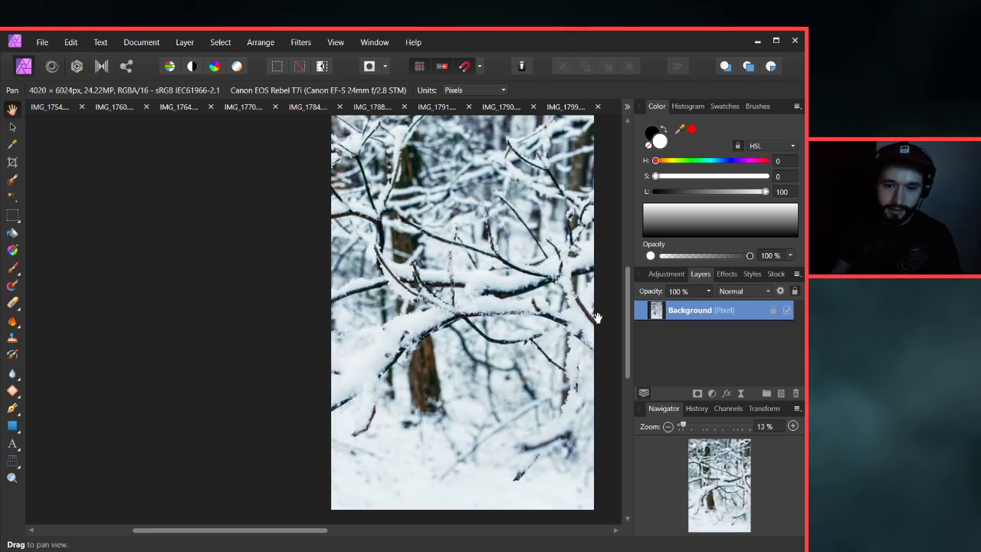
Export the uncropped photo as the JPG file IMG_1811 into the Fix folder inside First Snow.
left_click(43, 43)
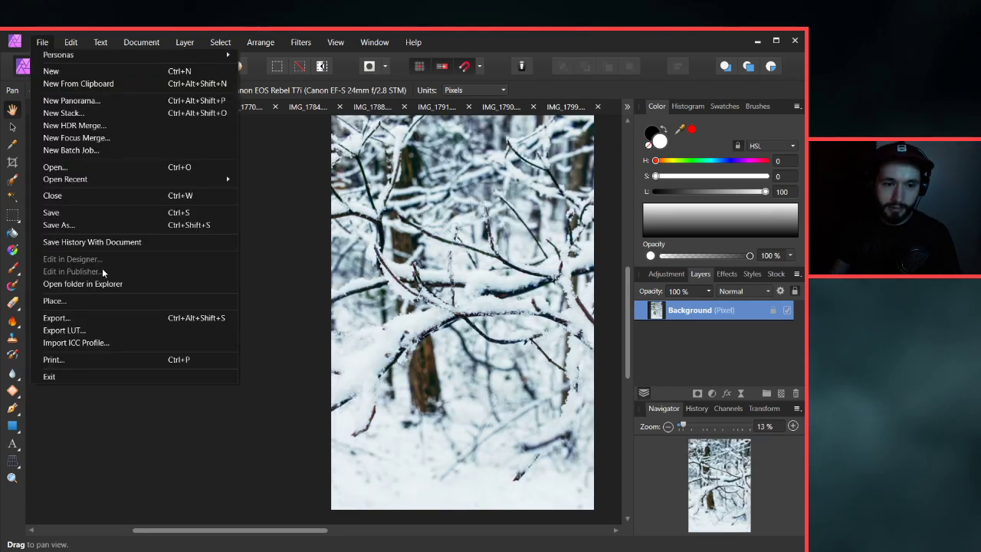
left_click(87, 319)
left_click(511, 373)
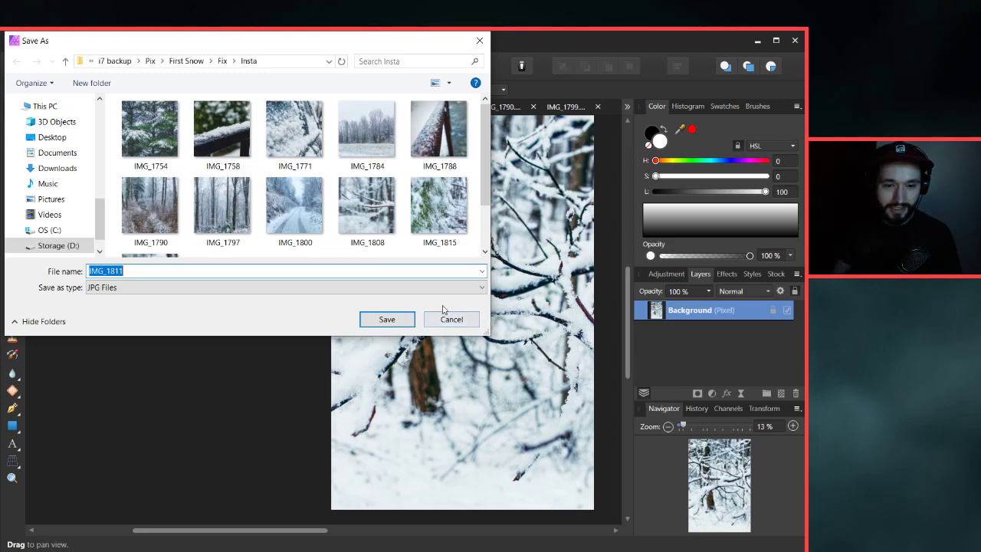
left_click(221, 61)
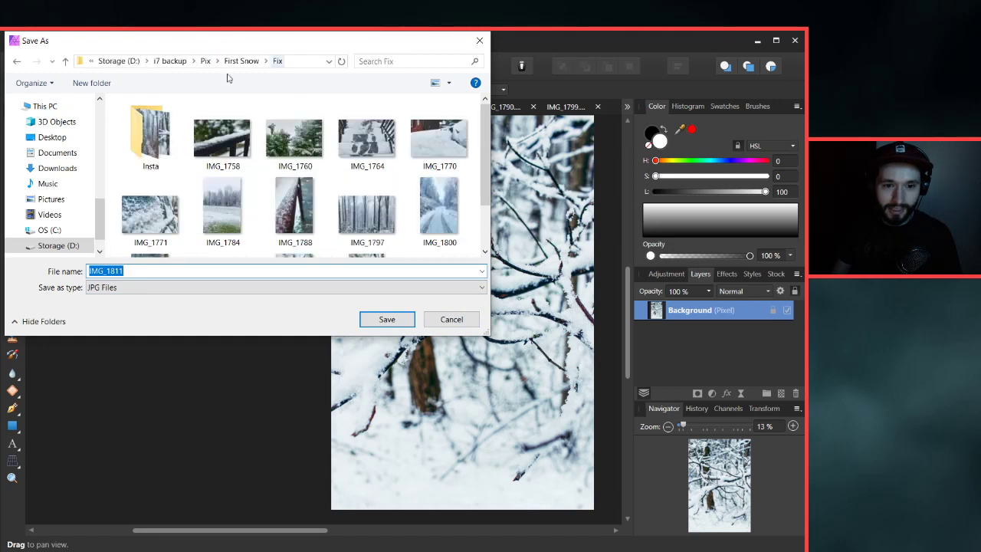
left_click(387, 320)
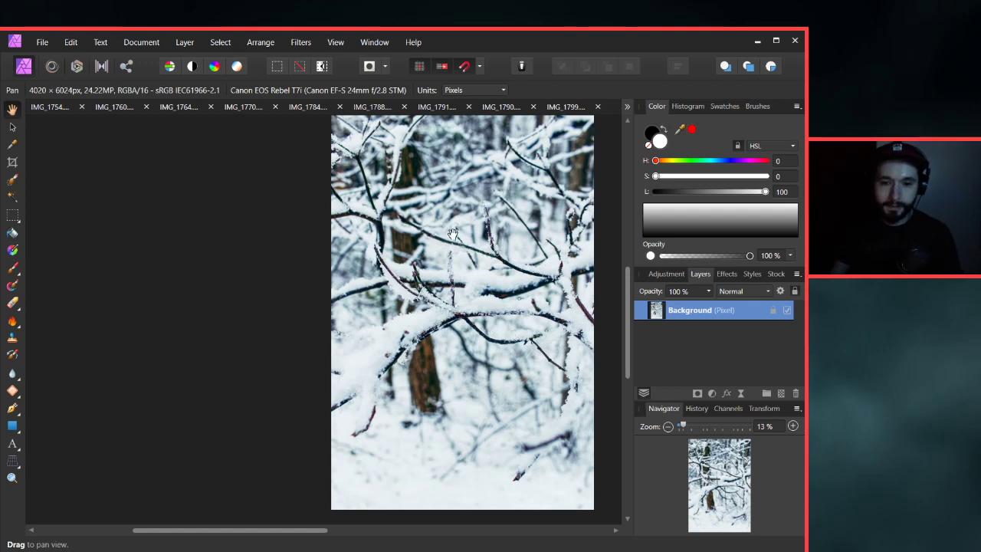
Crop the photo to a 4020 × 4020 px square framing its upper part, leaving out the snowy ground.
left_click_drag(449, 278, 424, 283)
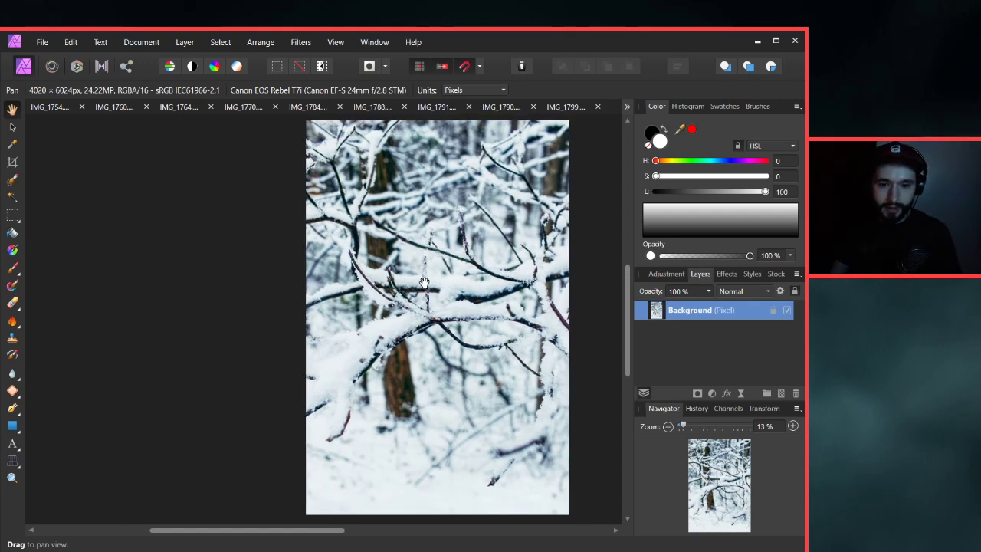
left_click(12, 162)
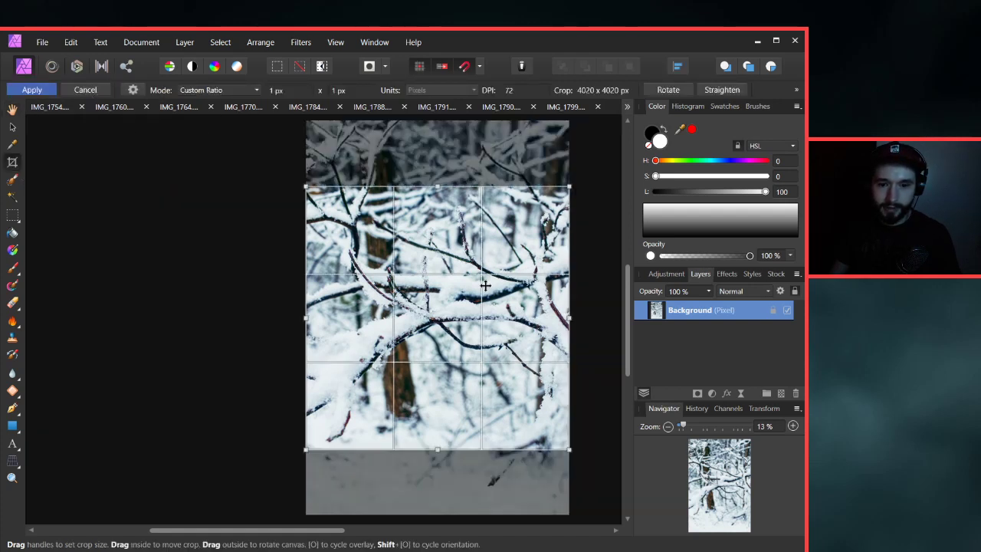
left_click_drag(498, 330, 487, 314)
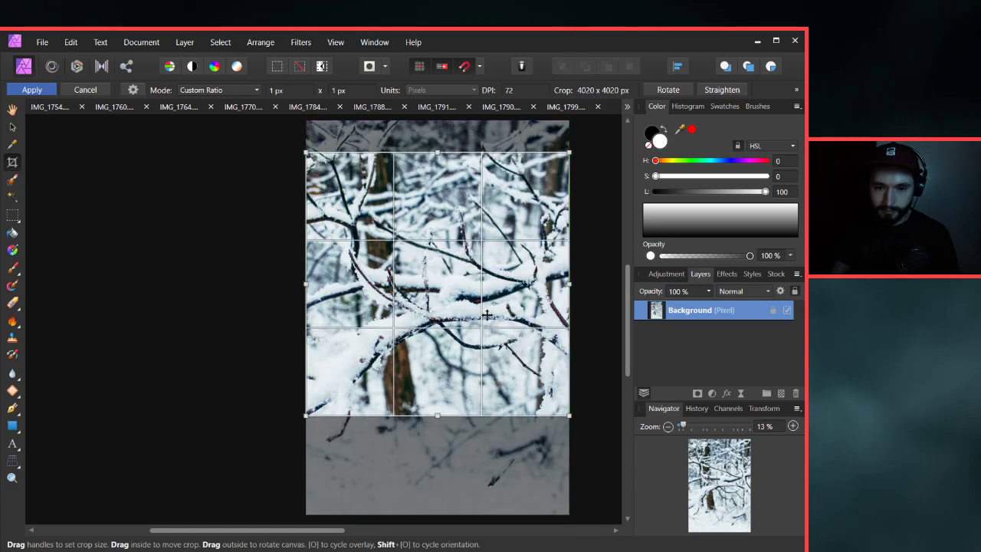
left_click(32, 89)
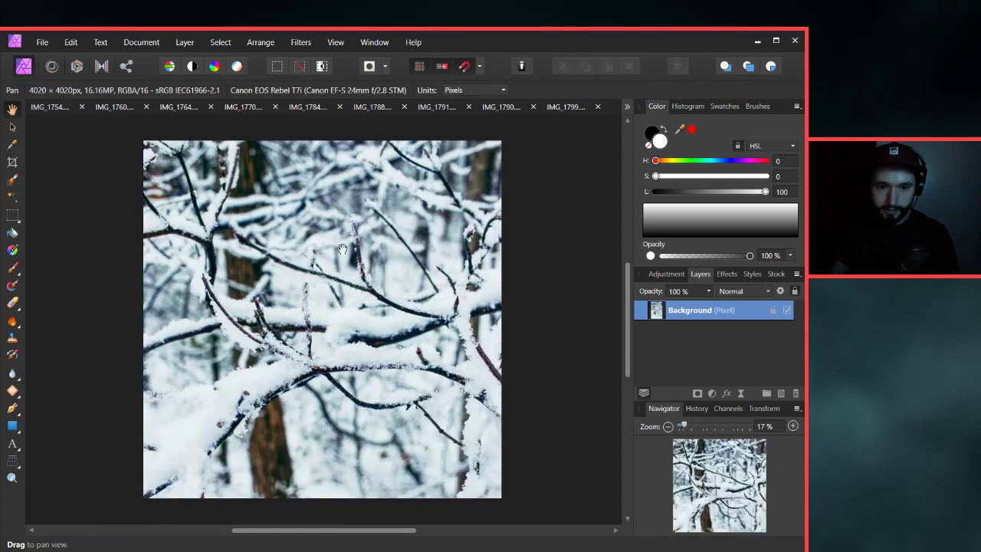
Inspect the branches in the square crop up close and as a whole, and undo the crop.
left_click_drag(341, 337, 429, 331)
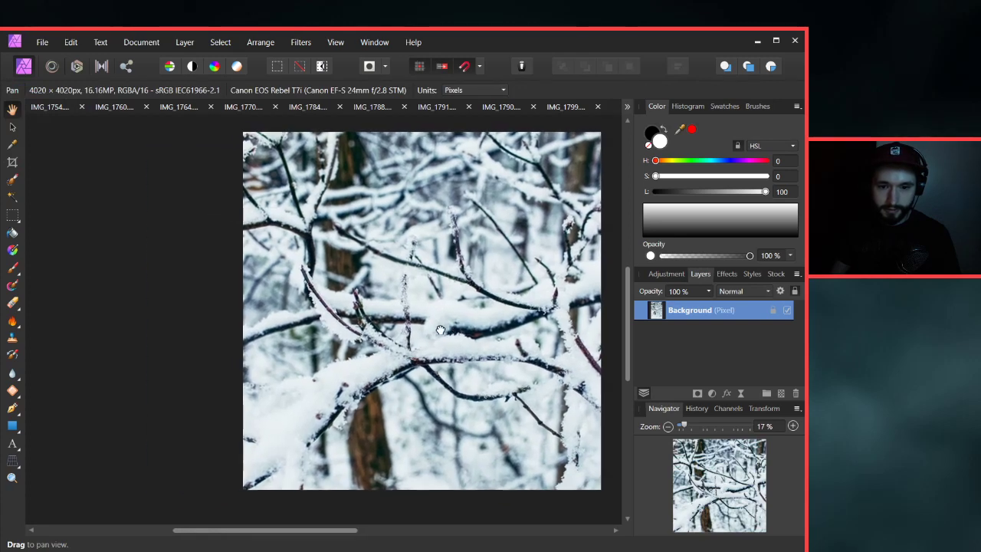
scroll(429, 331, "up", 4)
scroll(429, 331, "up", 1)
scroll(430, 331, "down", 5)
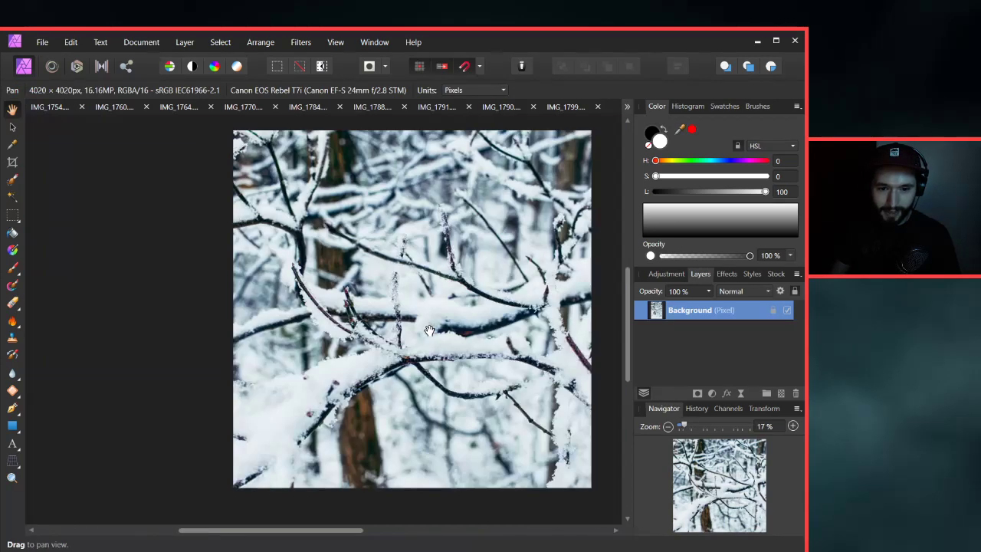
left_click_drag(468, 315, 447, 326)
scroll(445, 322, "down", 1)
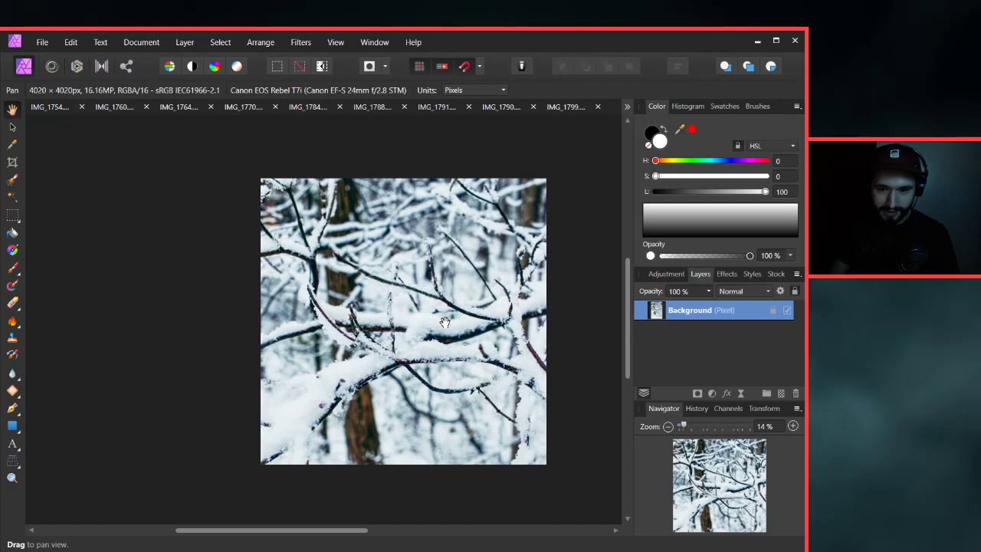
key("ctrl+Tab")
key("ctrl+Tab")
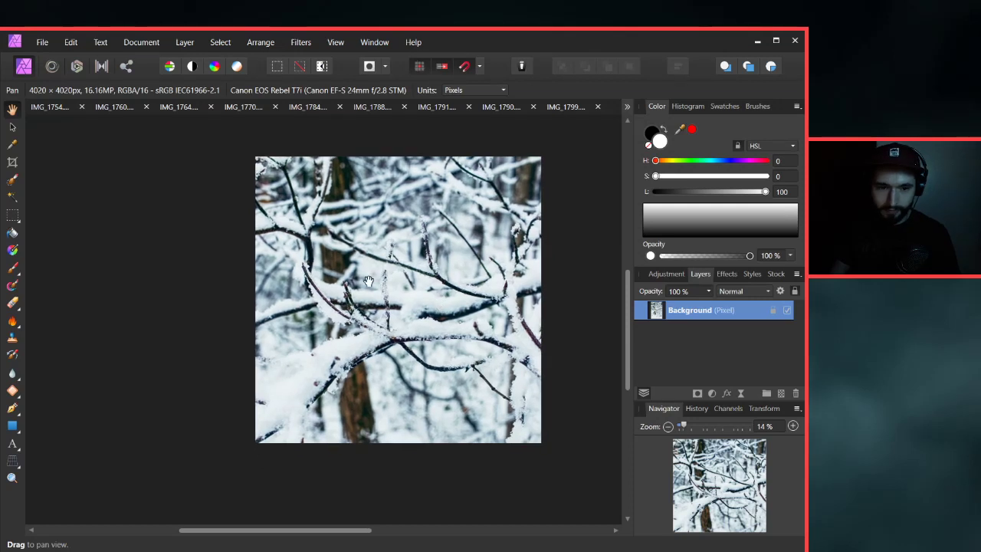
key("ctrl+Tab")
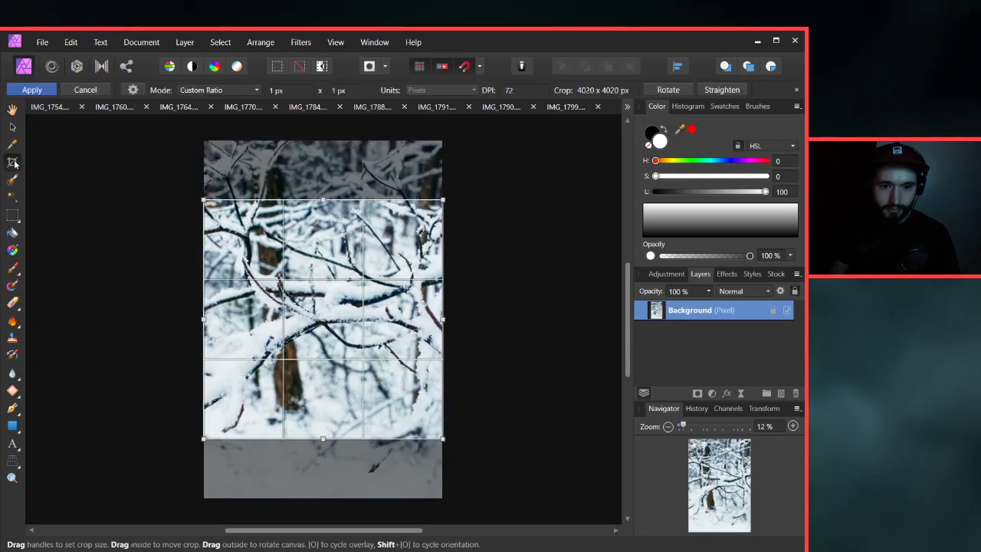
Try a vertically centred 4020 × 4020 px square crop of the photo and undo it.
key("c")
left_click(53, 90)
key("h")
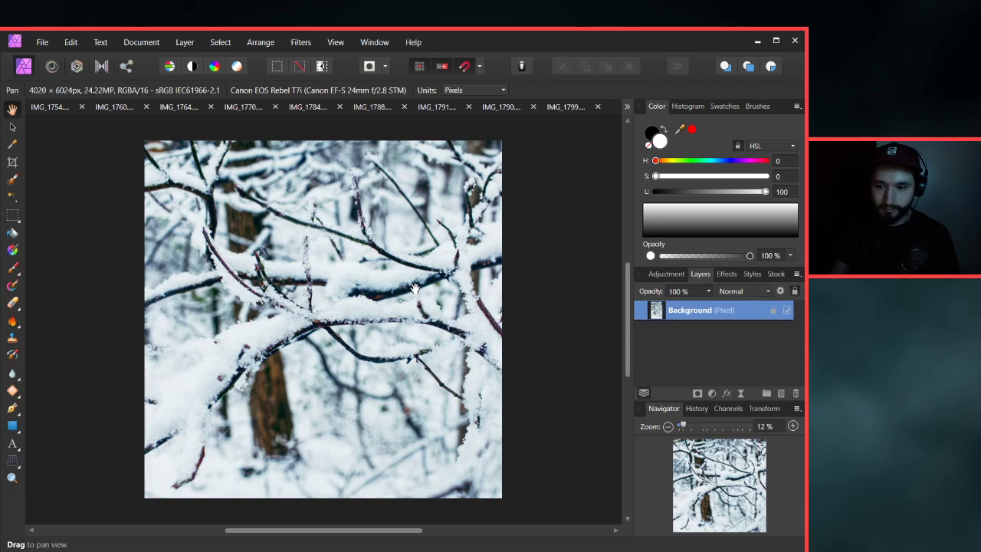
key("ctrl+z")
Try a tighter 3574 × 3574 px square crop around the snowy branches and undo it.
left_click(12, 163)
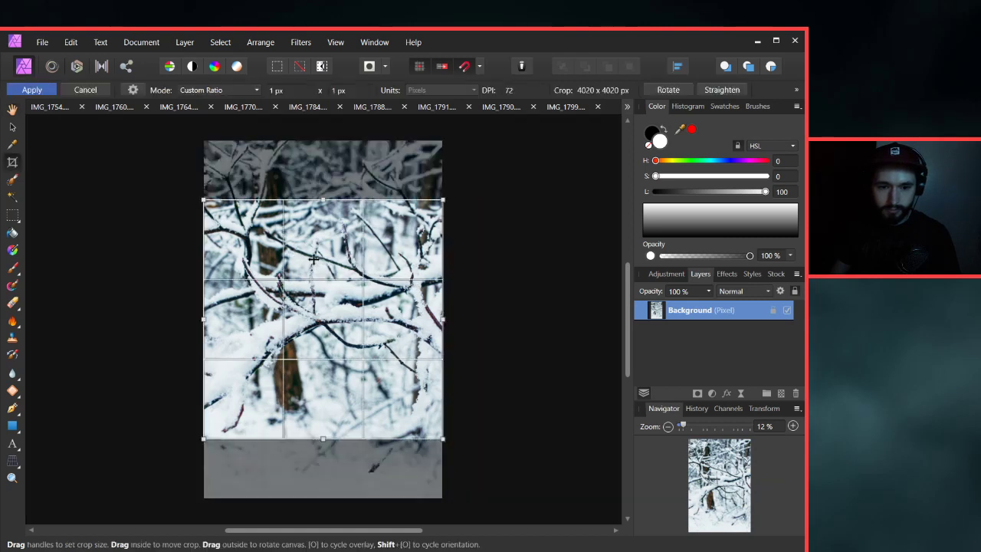
left_click_drag(337, 374, 342, 347)
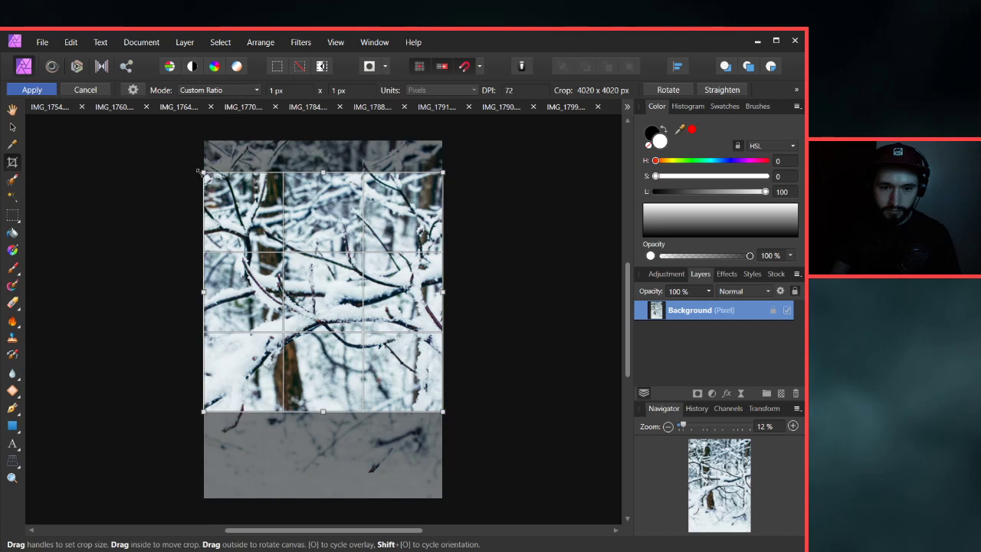
left_click_drag(198, 171, 227, 197)
left_click_drag(371, 291, 357, 299)
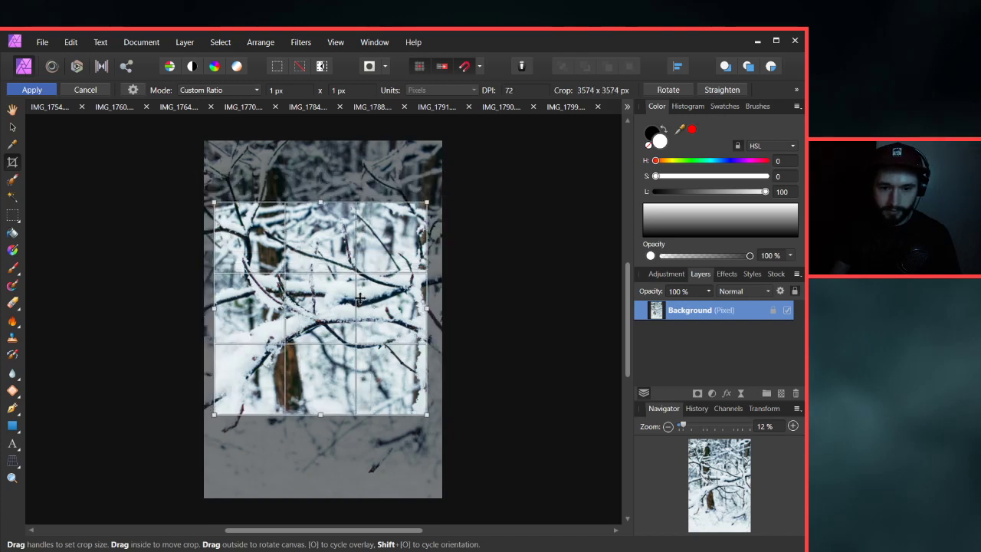
key("Return")
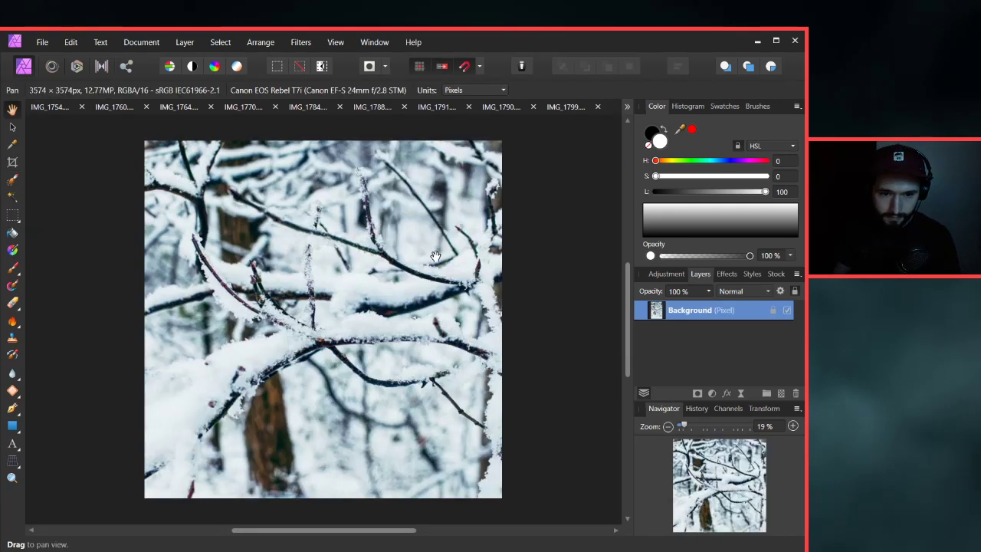
key("ctrl+z")
Try a 3292 × 3292 px square crop centred on the main branches and undo it.
key("c")
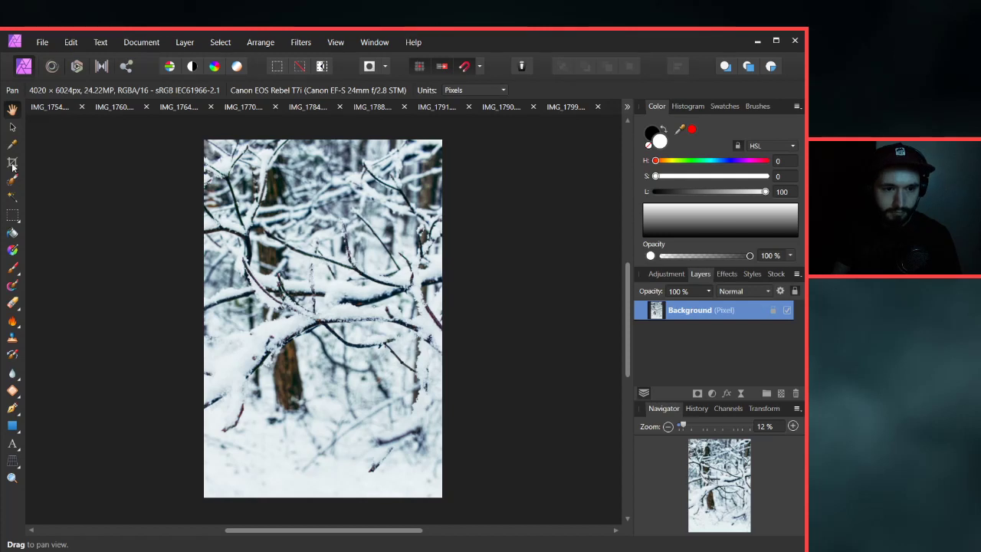
left_click_drag(197, 197, 240, 242)
left_click_drag(315, 296, 295, 273)
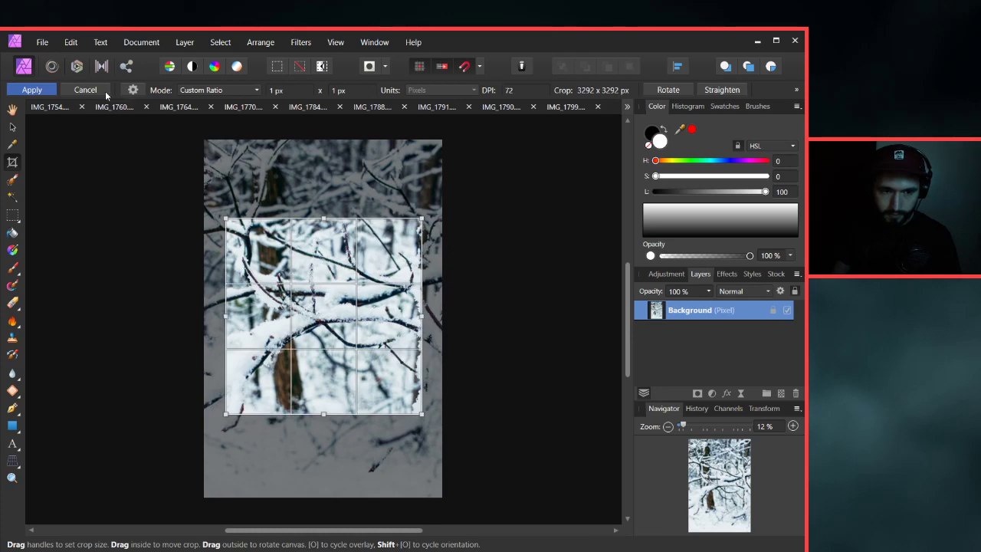
left_click(52, 91)
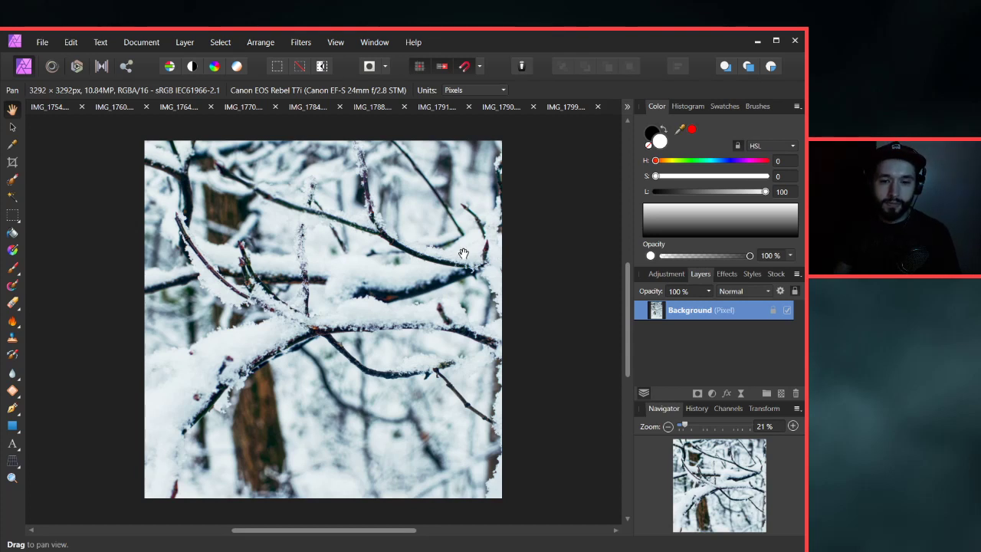
scroll(454, 264, "down", 2)
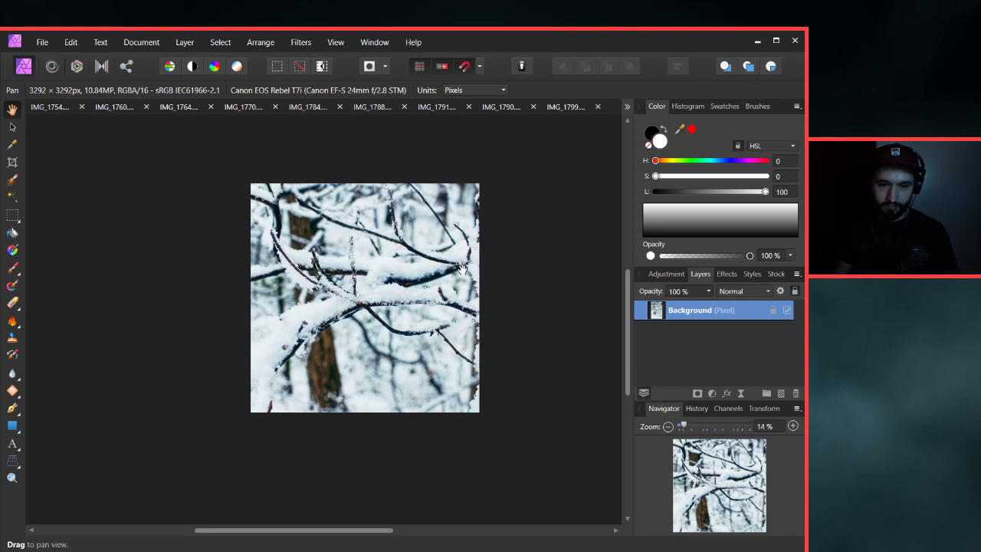
key("ctrl+z")
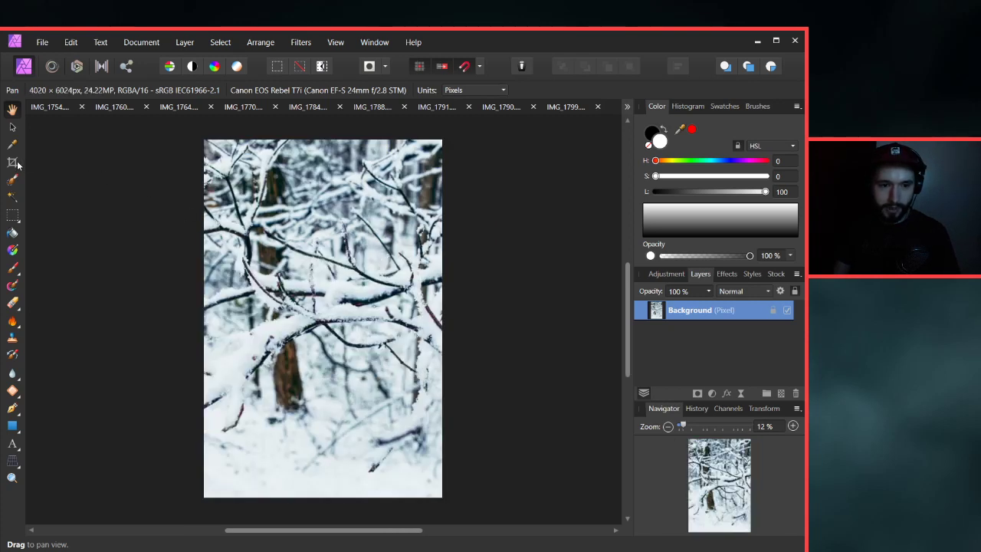
Crop the photo to a square of about 3413 × 3413 px around the main branches, trimming all sides.
key("c")
left_click_drag(205, 200, 222, 216)
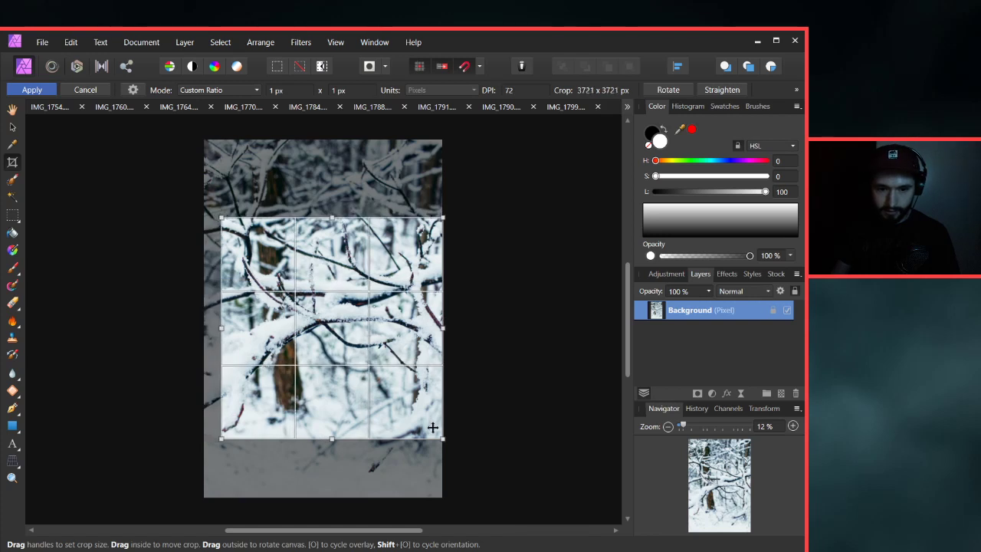
left_click_drag(443, 437, 392, 383)
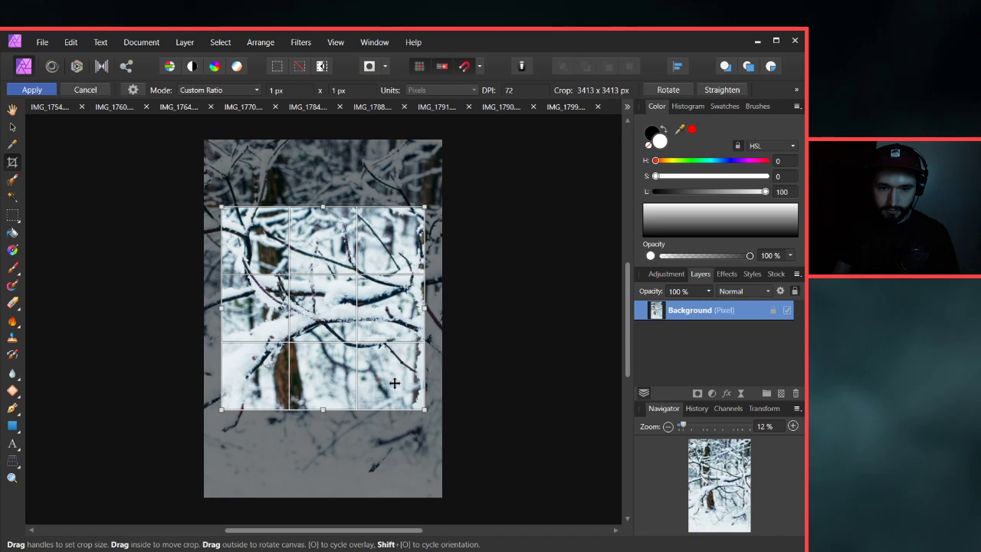
left_click(32, 89)
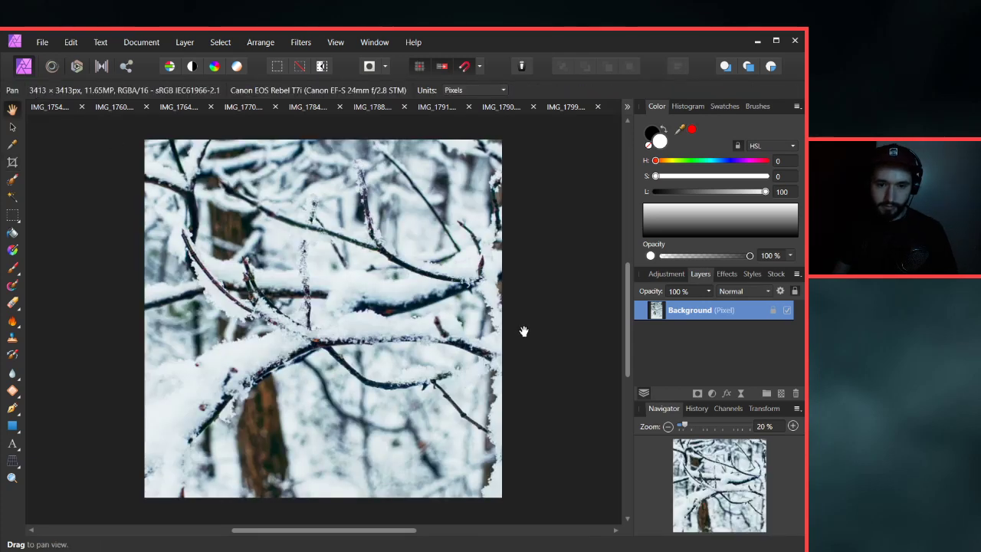
Add a live Vignette filter to the cropped photo with its exposure set to -2.
left_click(741, 393)
left_click(775, 302)
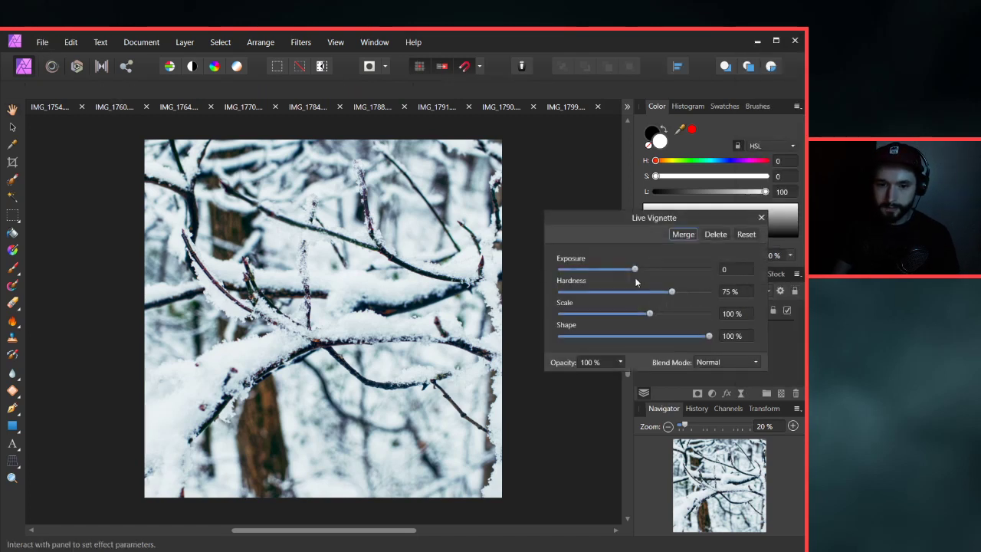
left_click_drag(636, 270, 587, 271)
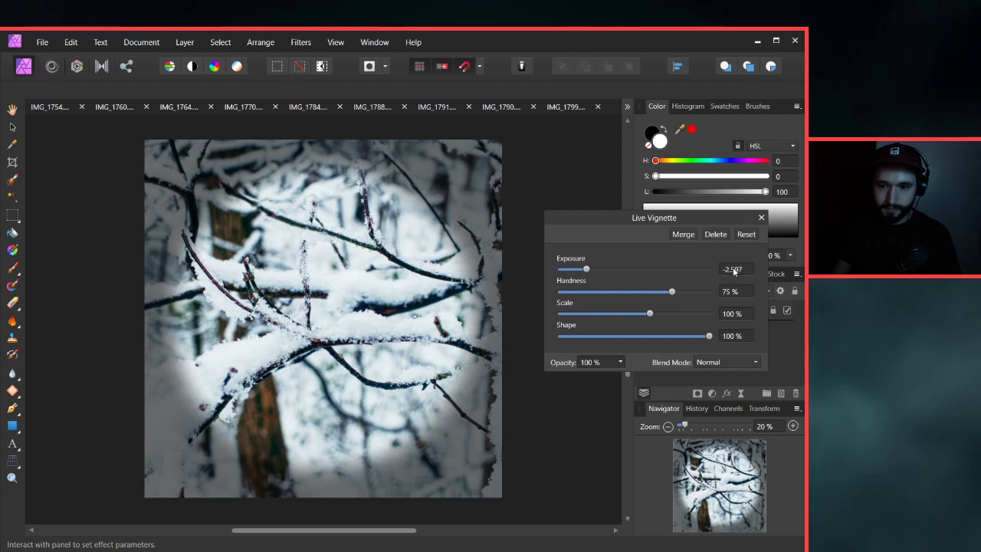
left_click(734, 271)
type("-2")
key("Return")
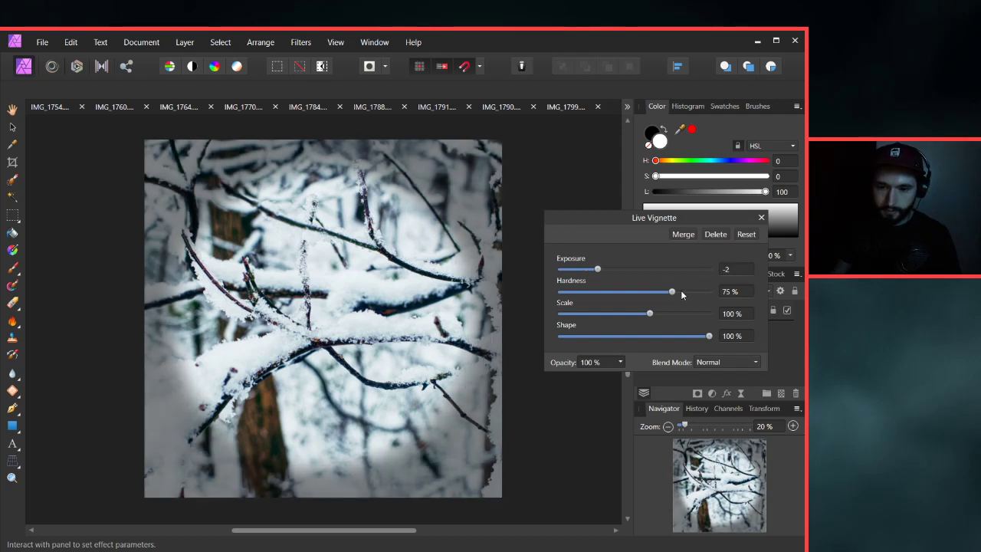
Soften the vignette to 32 % hardness, enlarge its scale to 250 % and close its settings.
left_click_drag(672, 292, 686, 315)
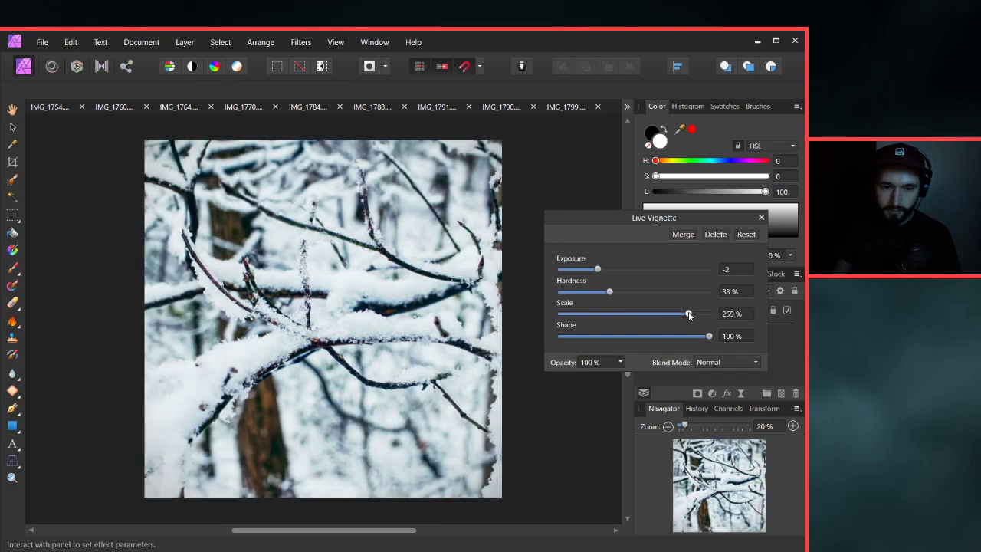
left_click(738, 313)
type("250")
key("Return")
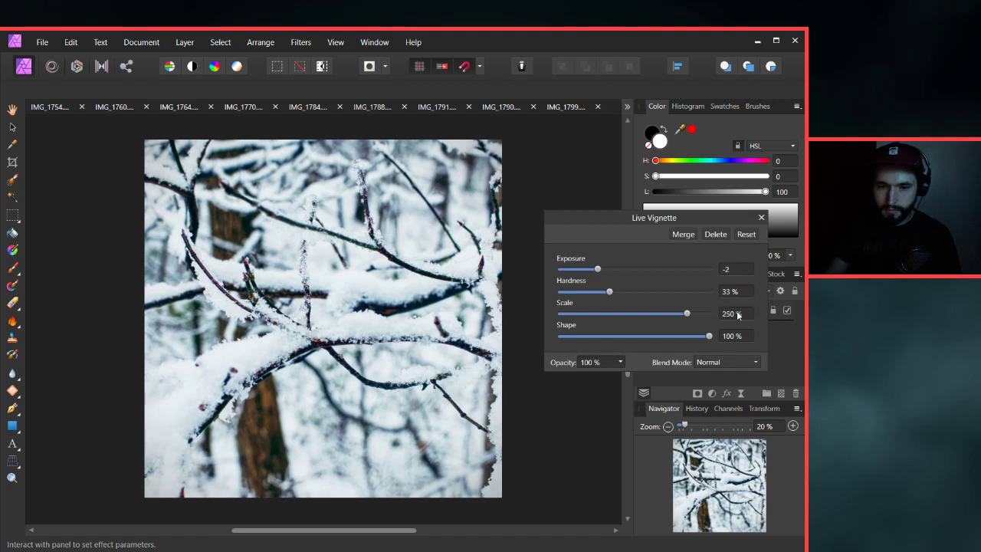
mouse_move(608, 292)
left_mouse_down()
mouse_move(594, 293)
mouse_move(617, 297)
mouse_move(608, 294)
left_mouse_up()
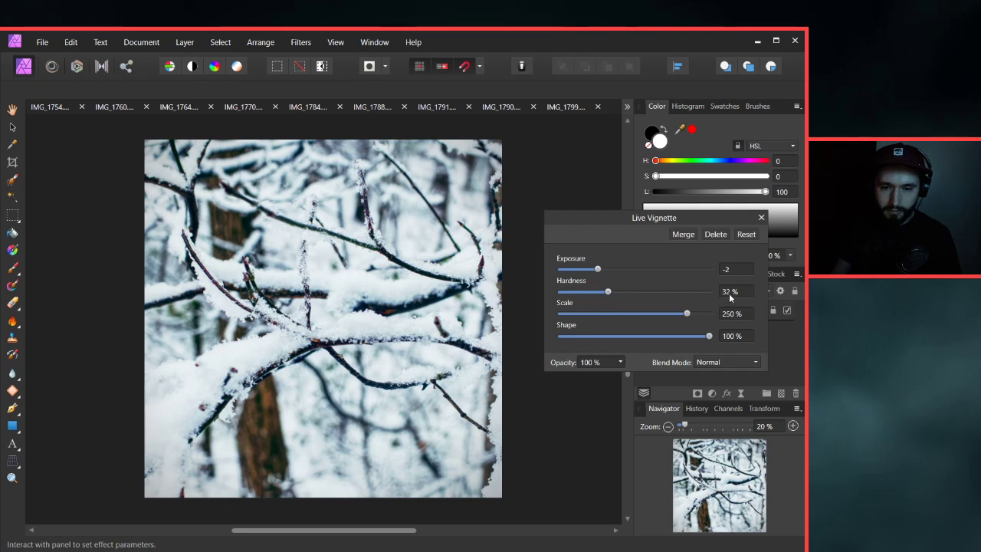
left_click(761, 217)
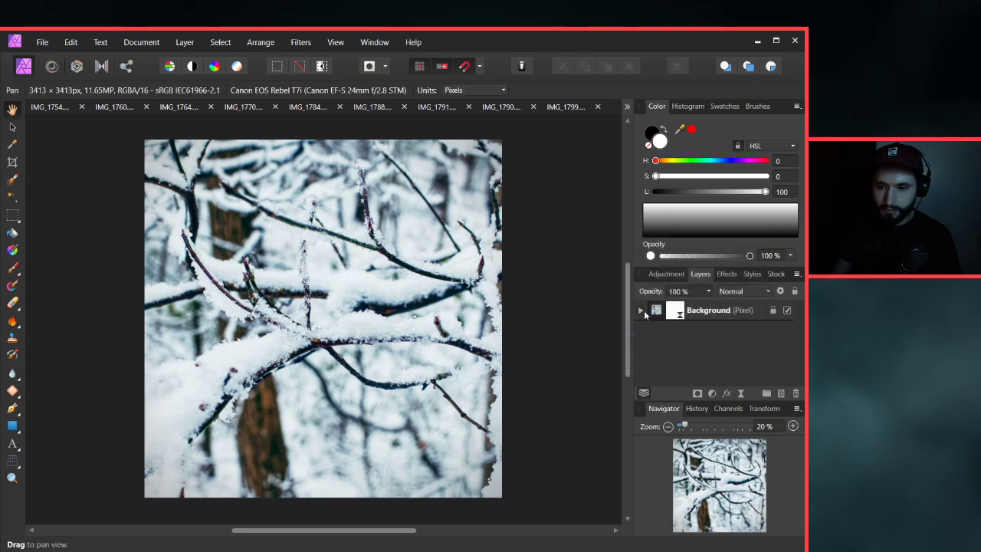
Expand the Background layer and toggle the Vignette's visibility to compare the photo with and without it.
left_click(641, 311)
left_click(788, 330)
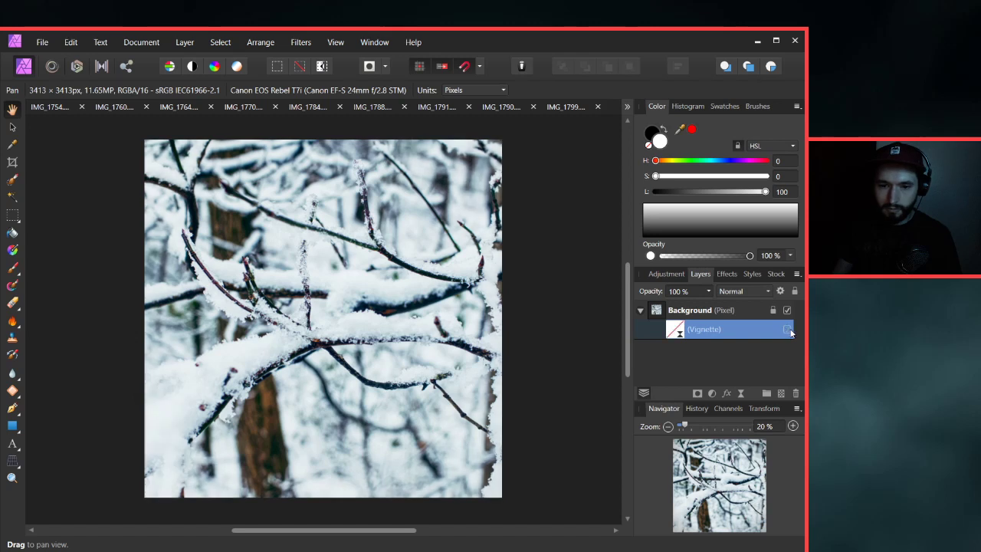
left_click(788, 330)
left_click(789, 330)
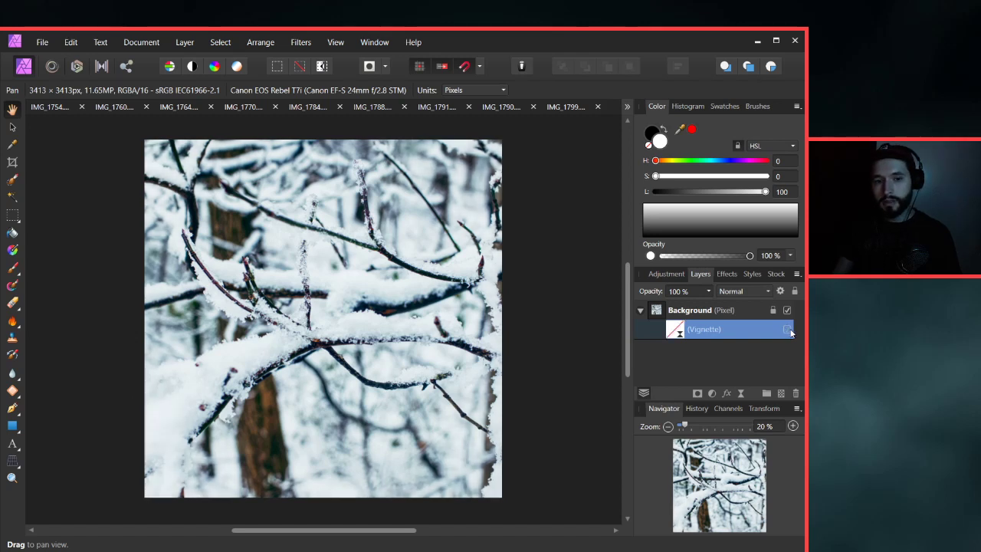
Restore the Vignette's visibility and export the square photo as high-quality JPEG IMG_1811 into the Insta folder.
left_click(788, 330)
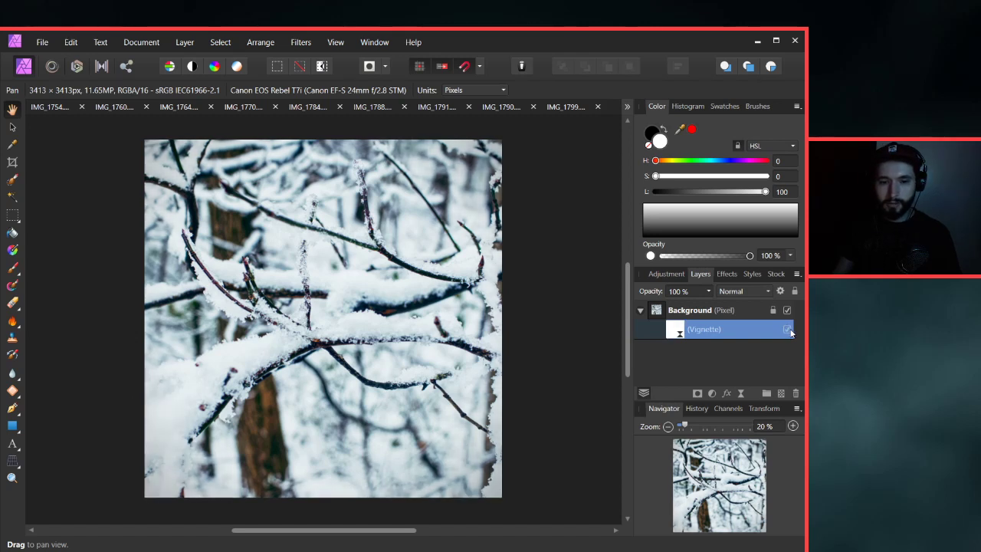
left_click(43, 42)
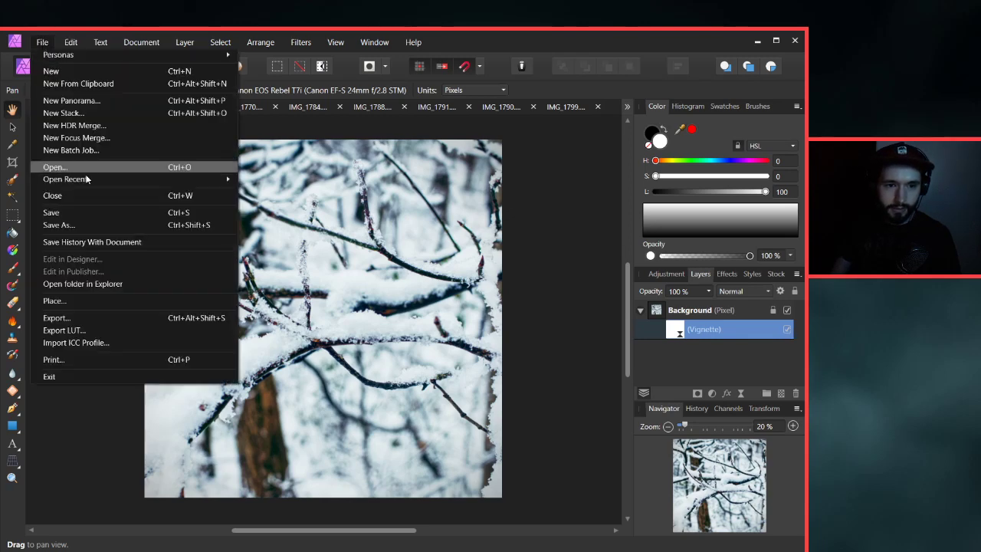
left_click(68, 318)
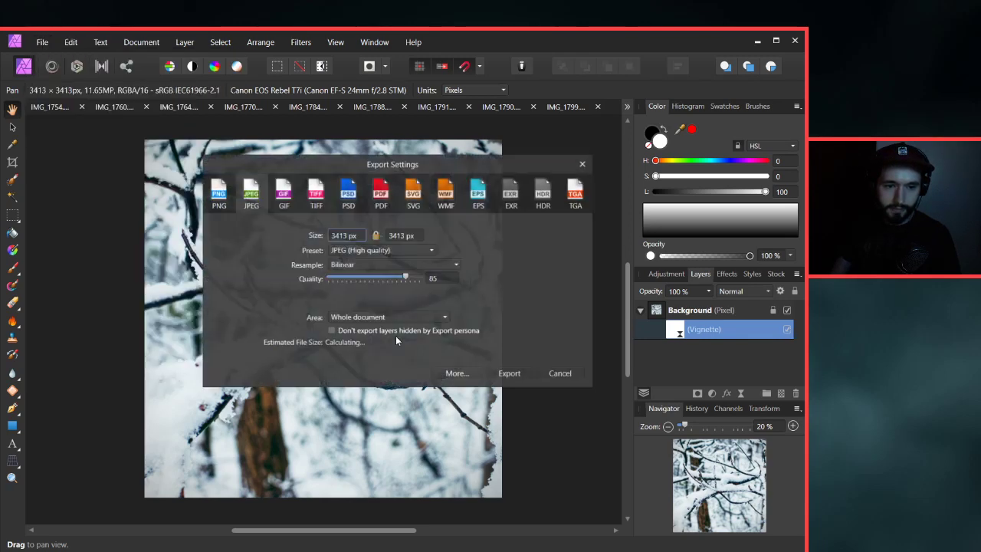
left_click(500, 376)
left_click(158, 138)
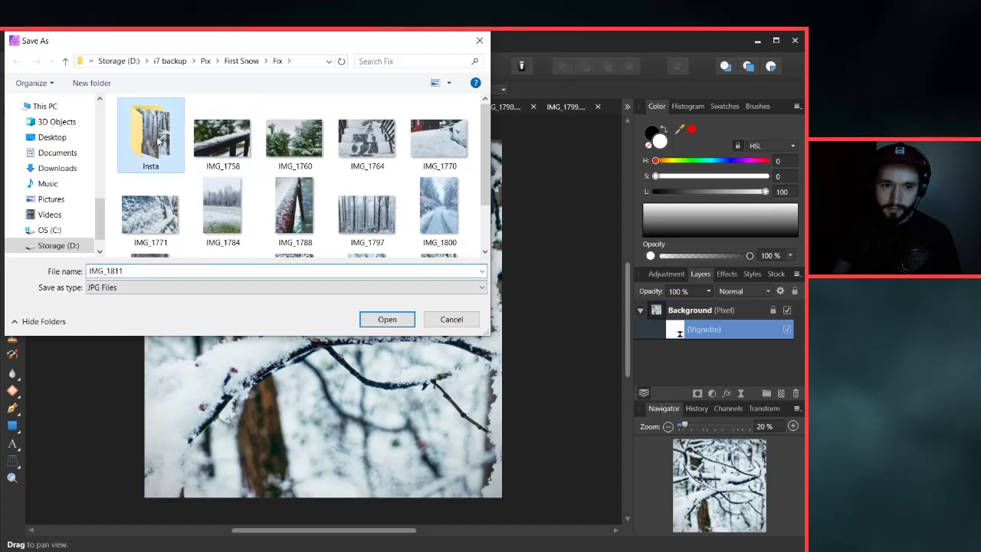
double_click(157, 138)
left_click(387, 319)
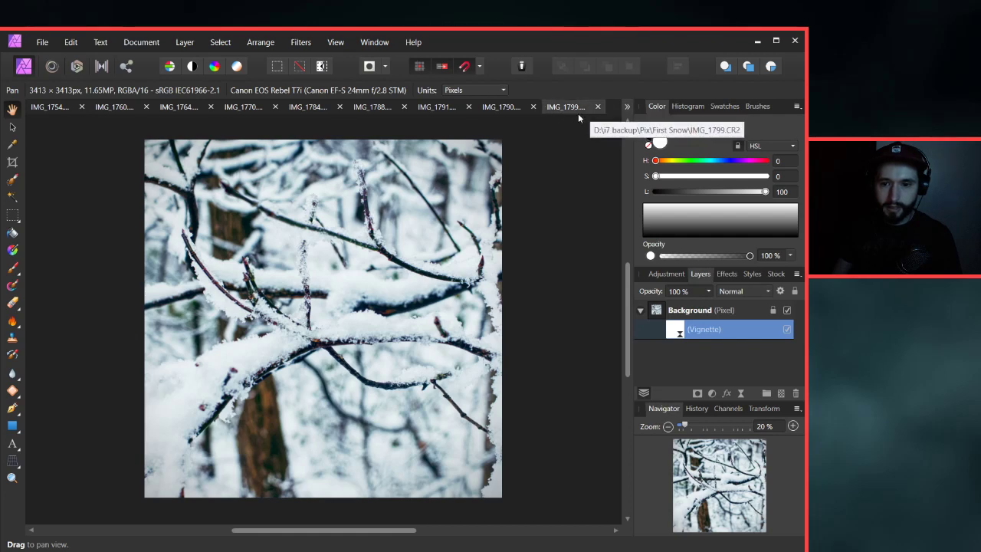
Switch to the undeveloped photo IMG_1823.CR2 showing snow-covered oak leaves.
left_click(627, 107)
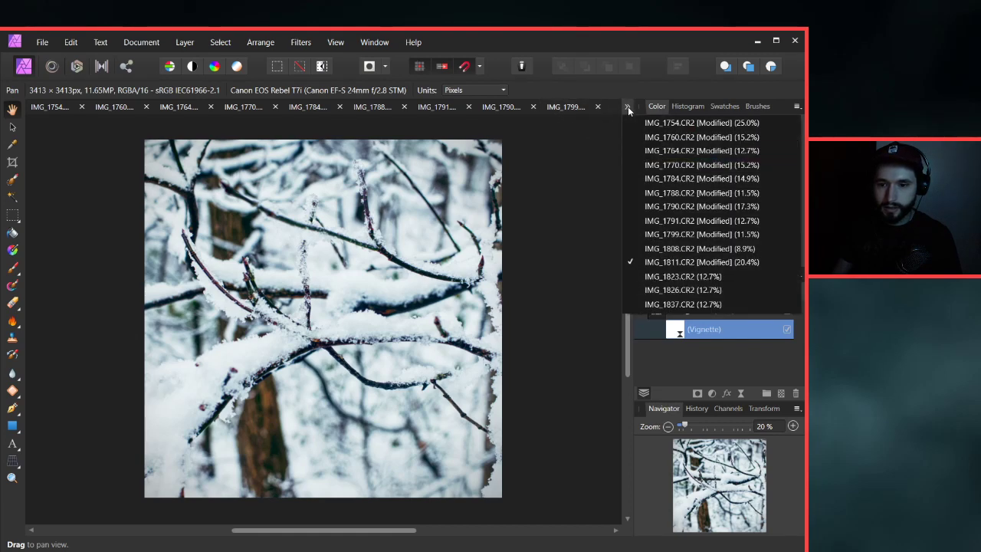
left_click(675, 278)
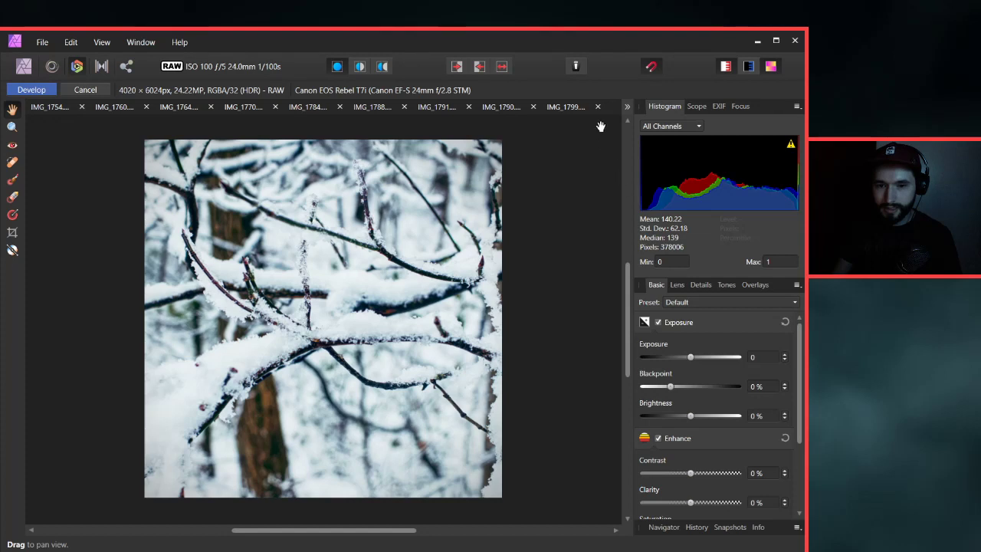
left_click(627, 106)
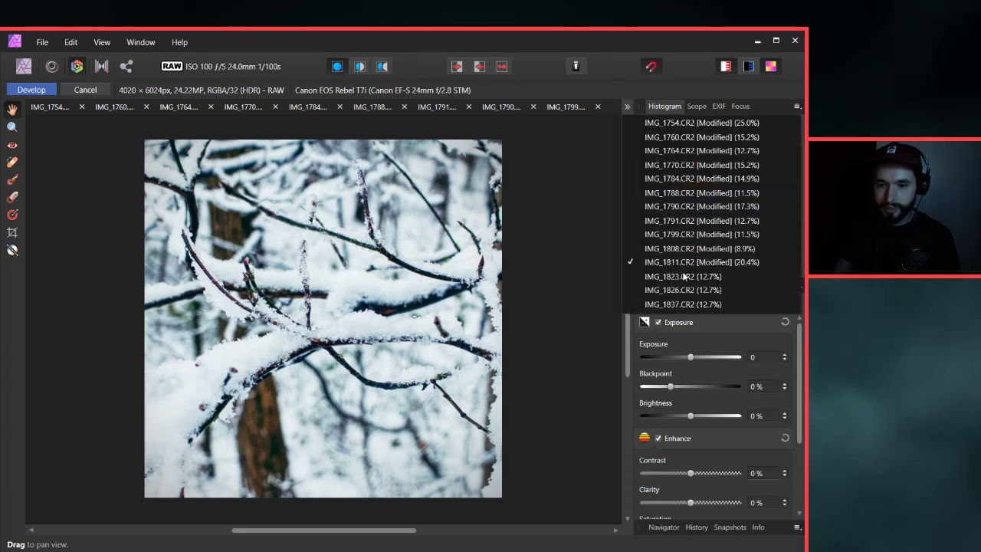
left_click(684, 288)
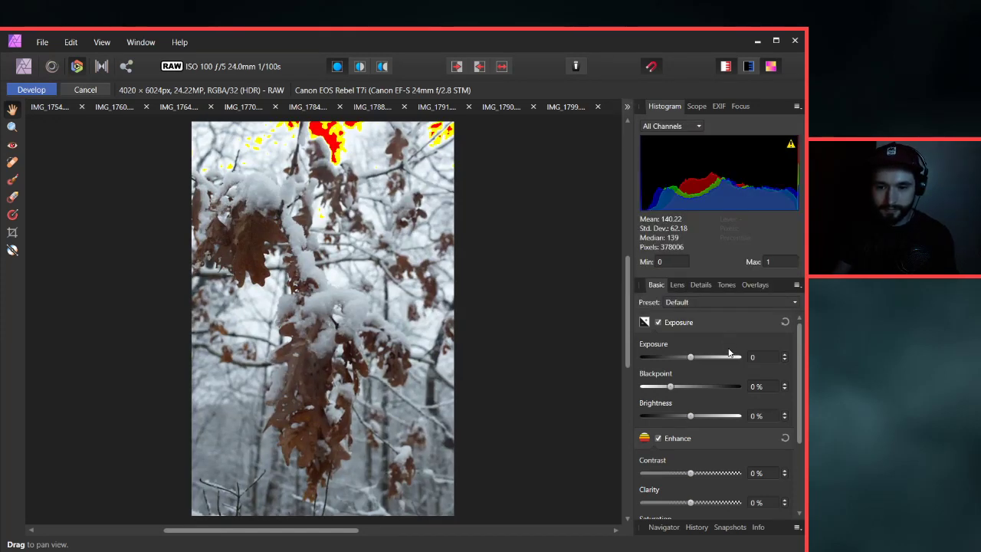
Lower the RAW photo's exposure to -0.38 to recover the clipped highlights and develop it.
left_click_drag(691, 358, 685, 358)
left_click(763, 357)
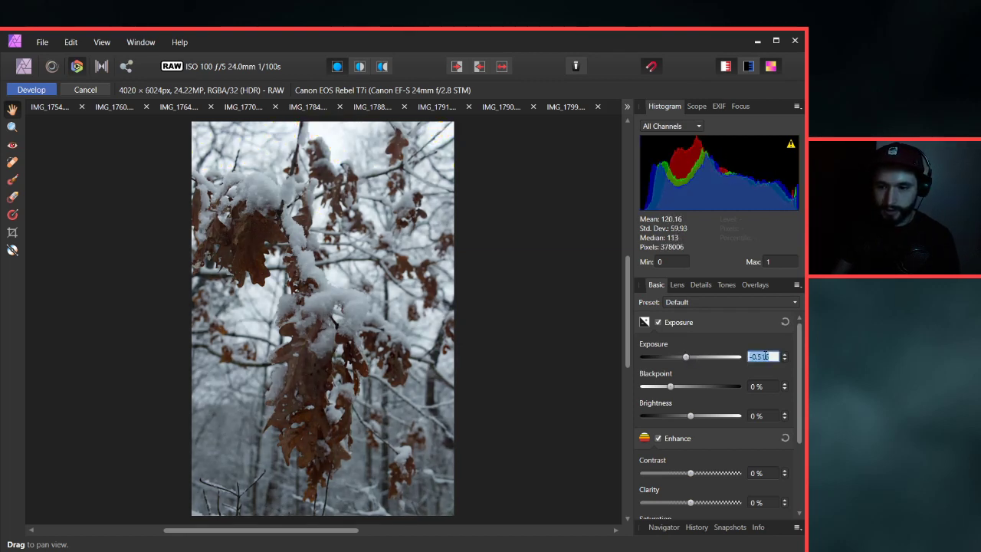
type("-0")
type(".4")
key("Return")
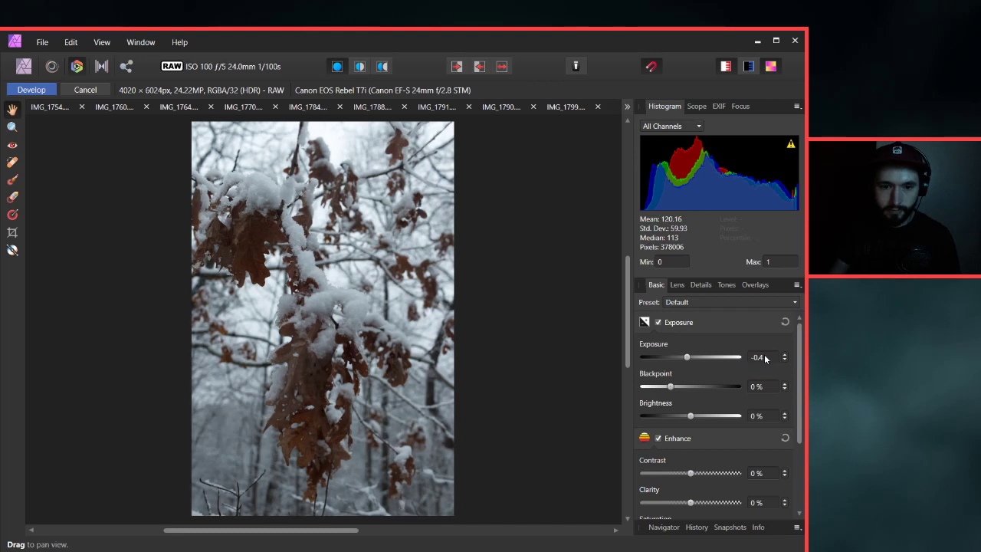
left_click(764, 358)
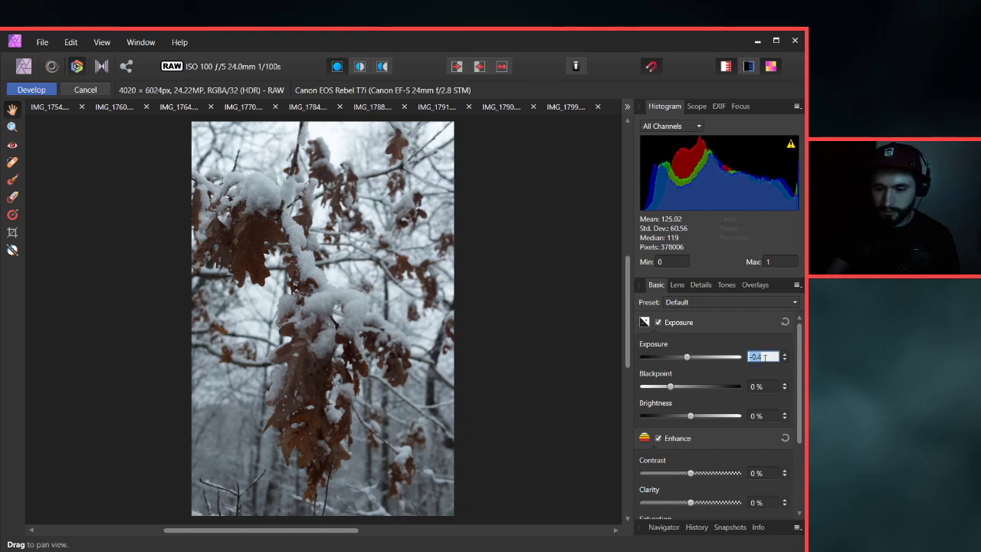
left_click(764, 358)
key("Return")
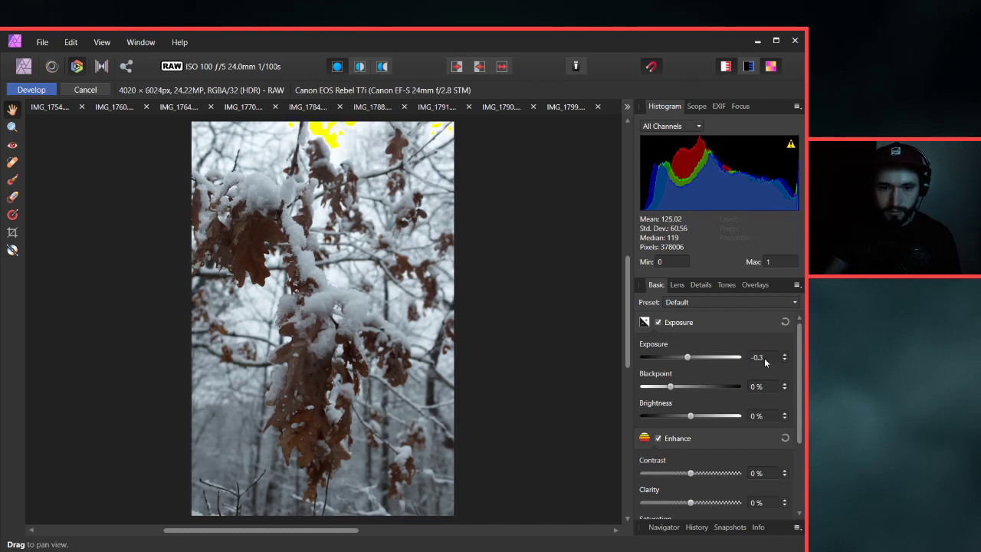
left_click(764, 357)
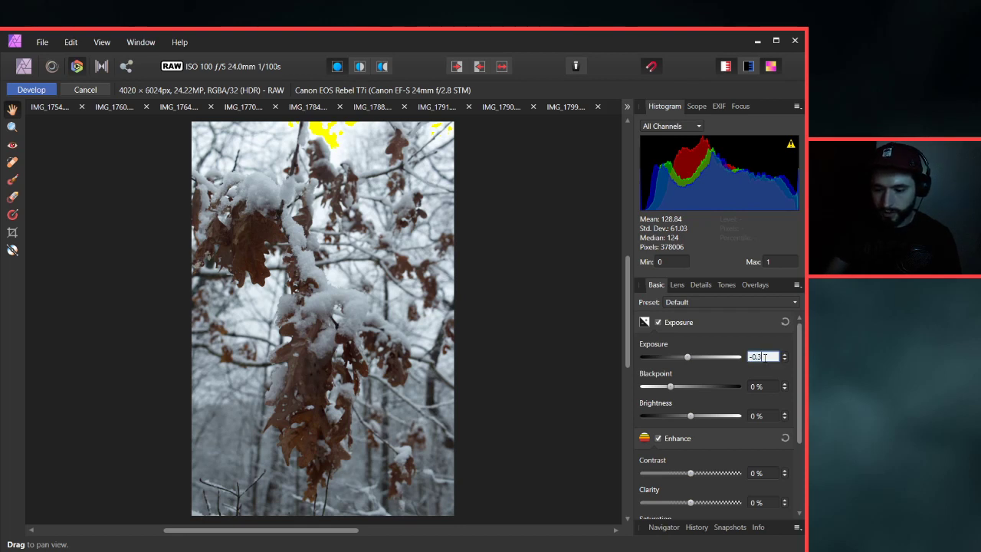
type("5")
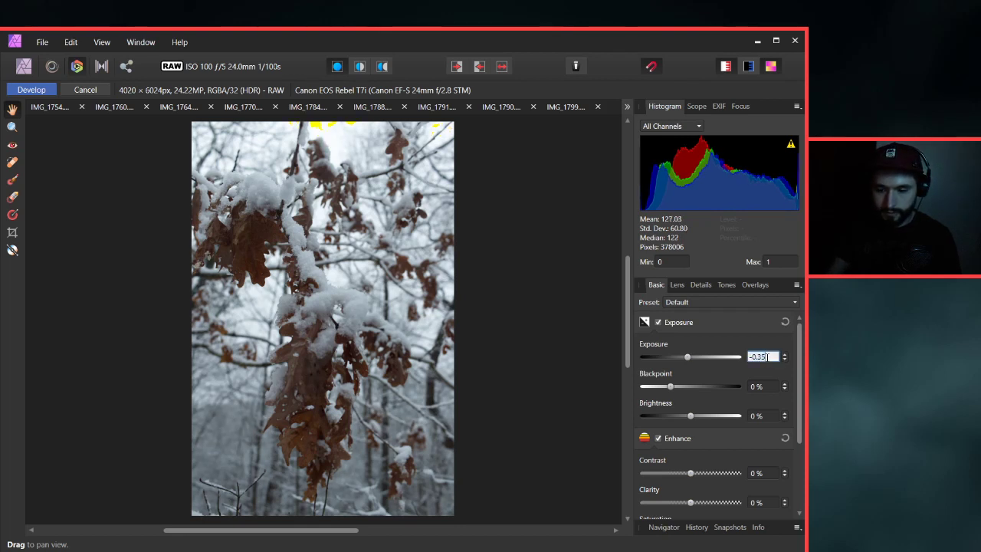
type("8")
key("Return")
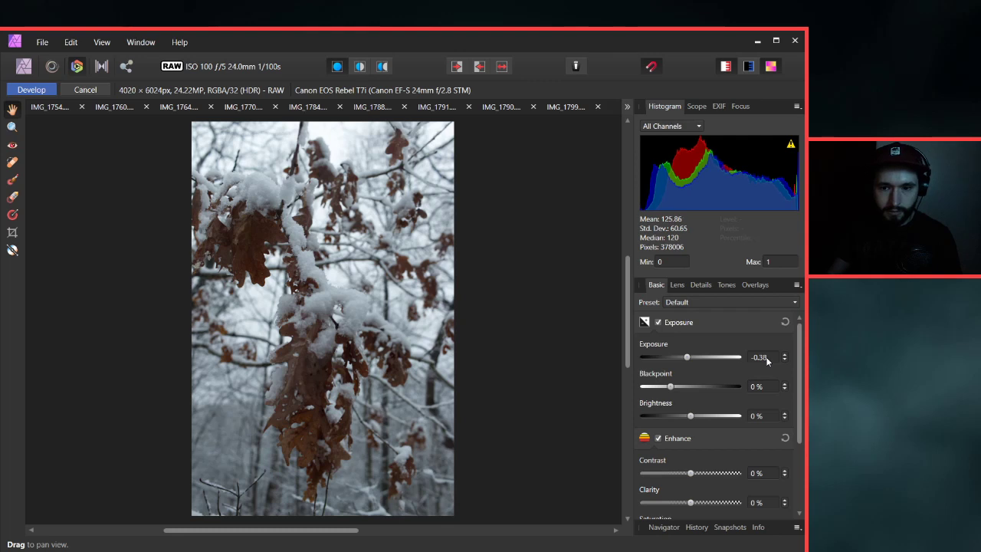
left_click(31, 89)
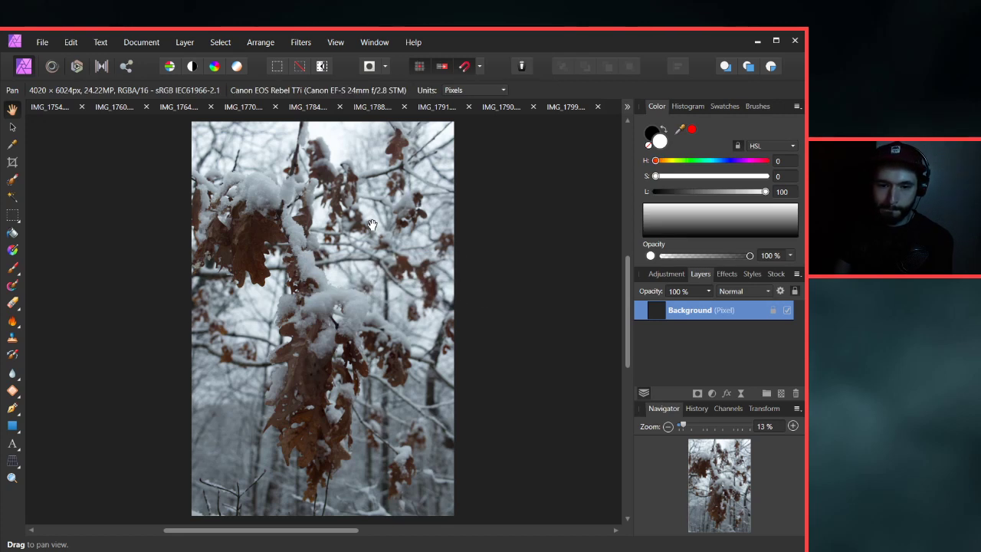
Start tone mapping the oak leaves photo and apply the Dramatic preset.
left_click(100, 67)
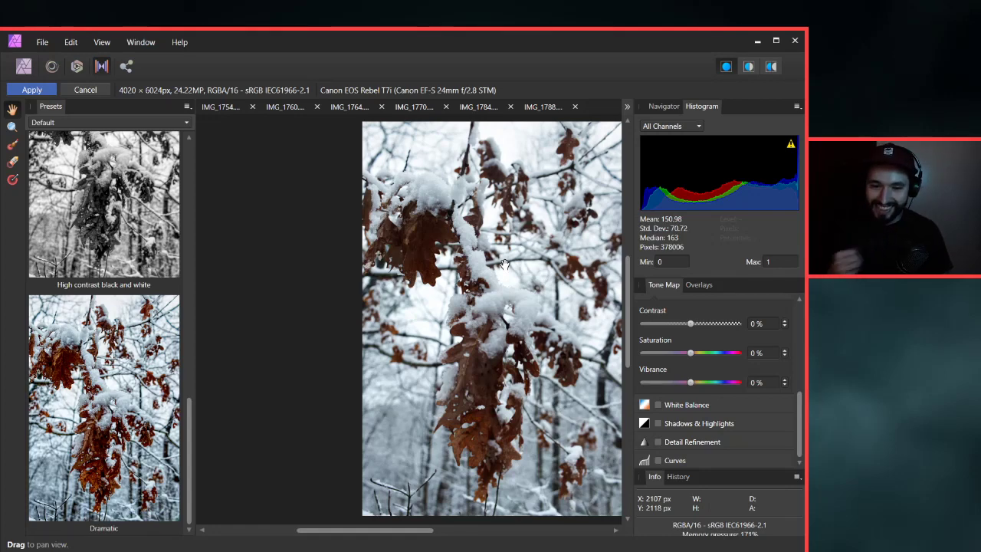
left_click_drag(530, 269, 504, 270)
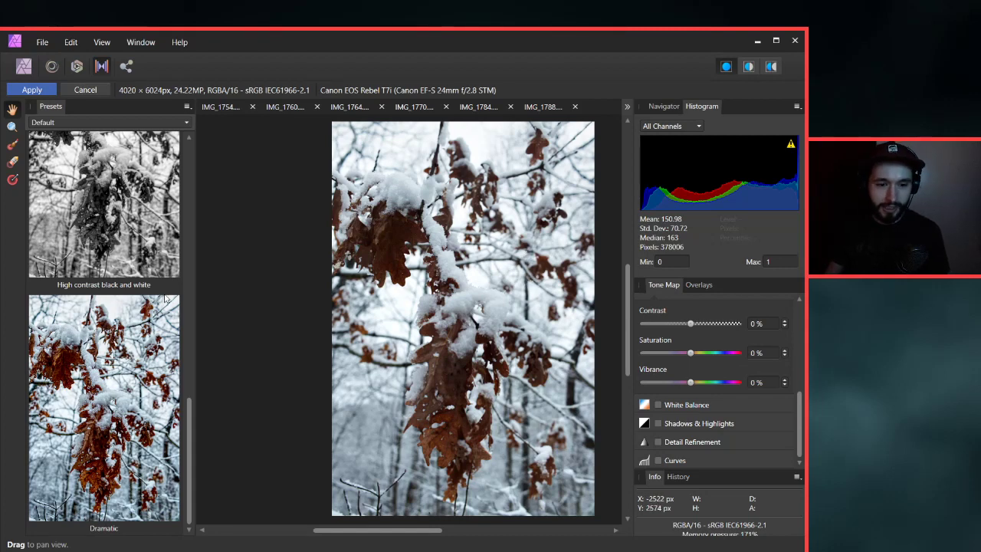
left_click(102, 375)
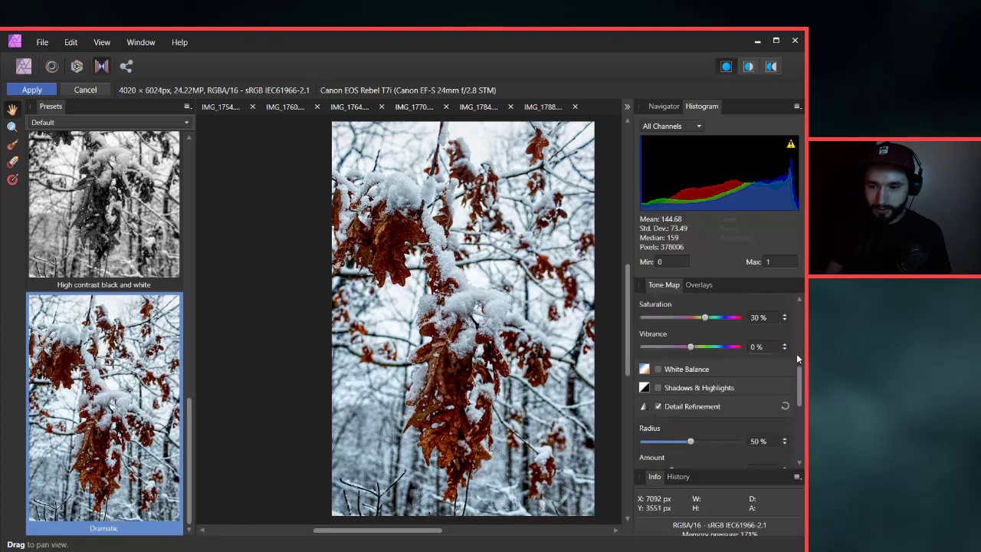
Reduce the preset's tone compression to 40 % and its local contrast to 20 %.
scroll(797, 358, "up", 3)
left_click_drag(797, 358, 796, 341)
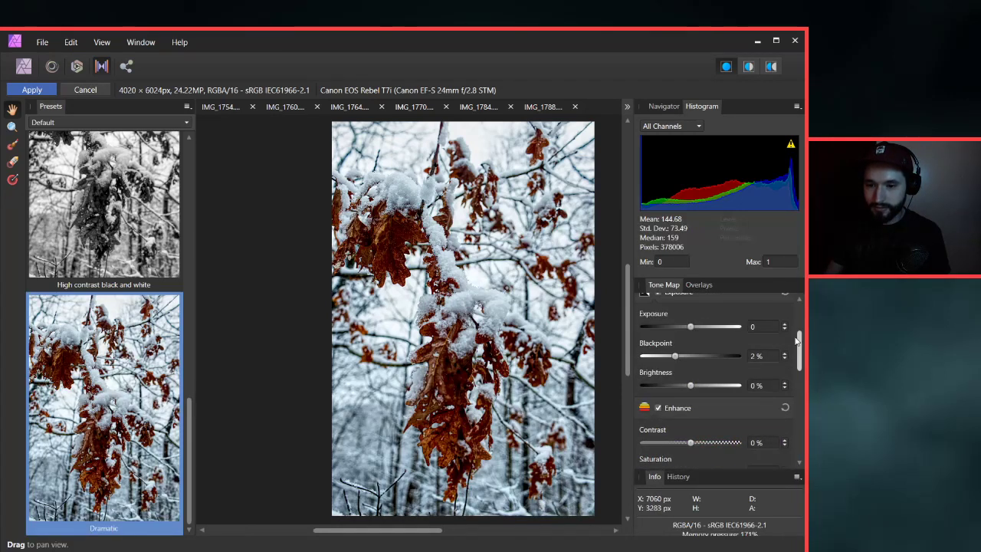
scroll(786, 362, "up", 3)
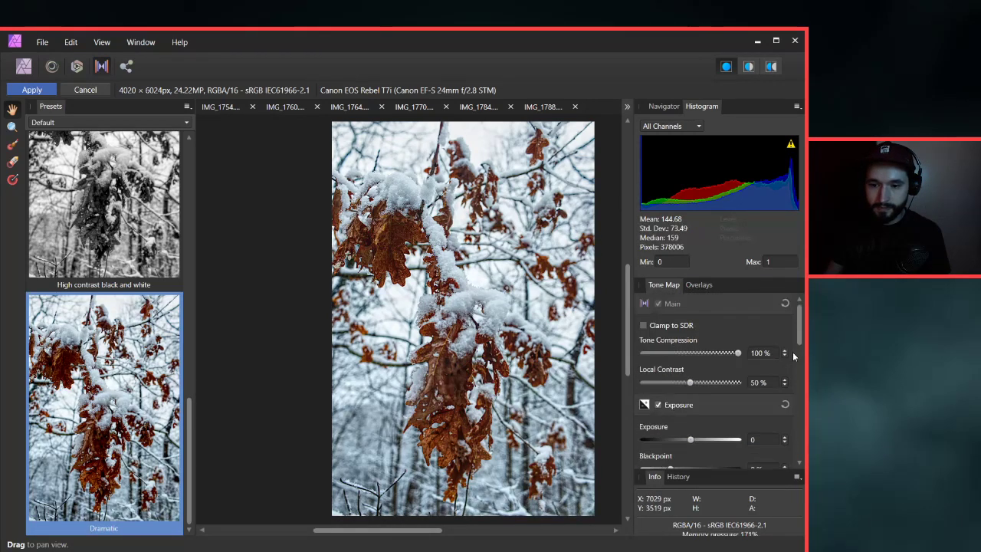
left_click_drag(664, 382, 642, 381)
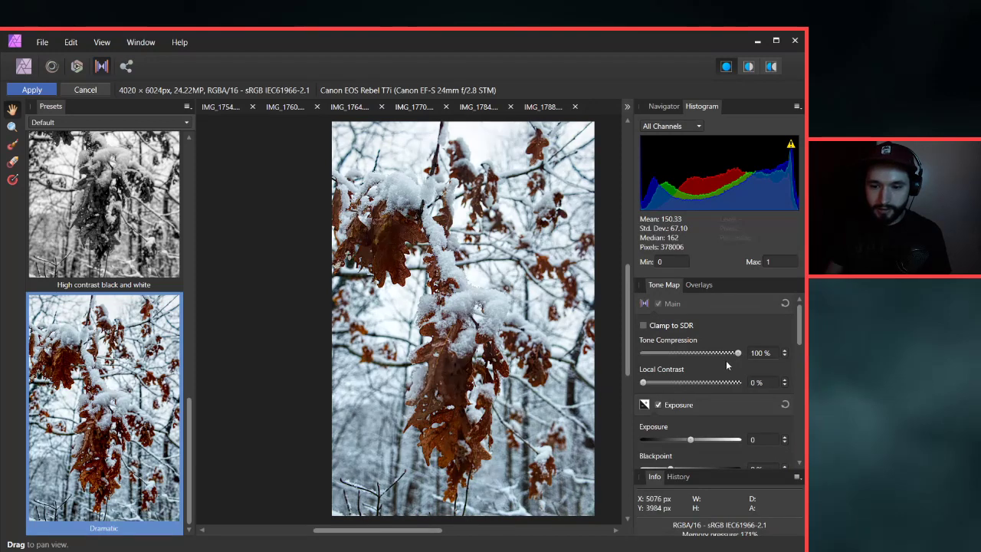
left_click_drag(742, 353, 684, 359)
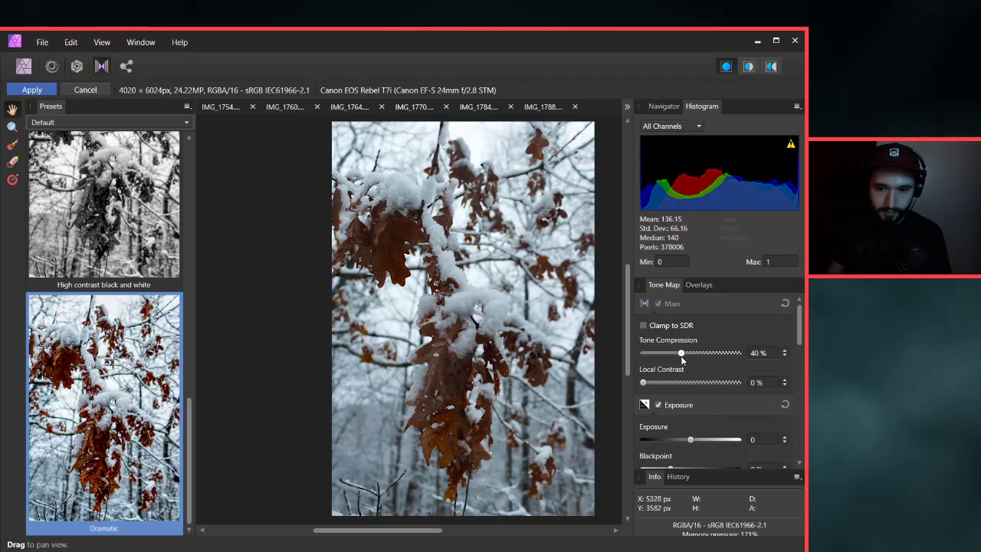
left_click_drag(647, 387, 662, 387)
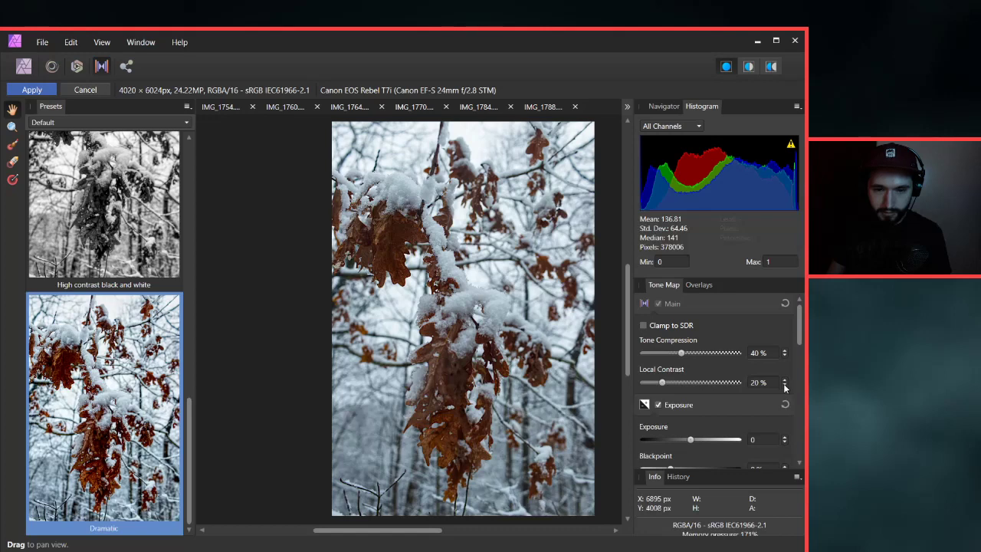
Fine-tune the local contrast to 15 % while checking the leaf detail, and raise tone compression to 50 %.
scroll(452, 327, "up", 3)
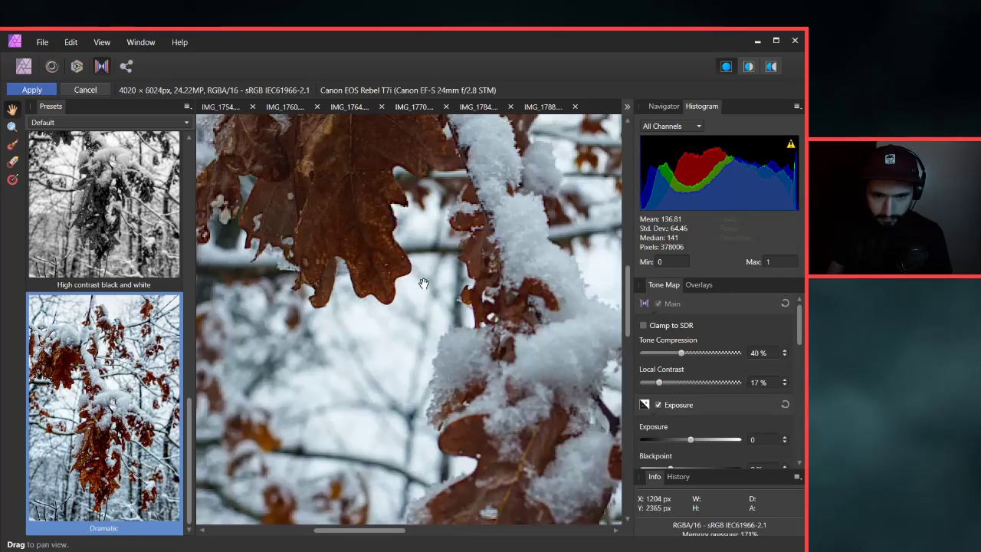
scroll(493, 274, "up", 2)
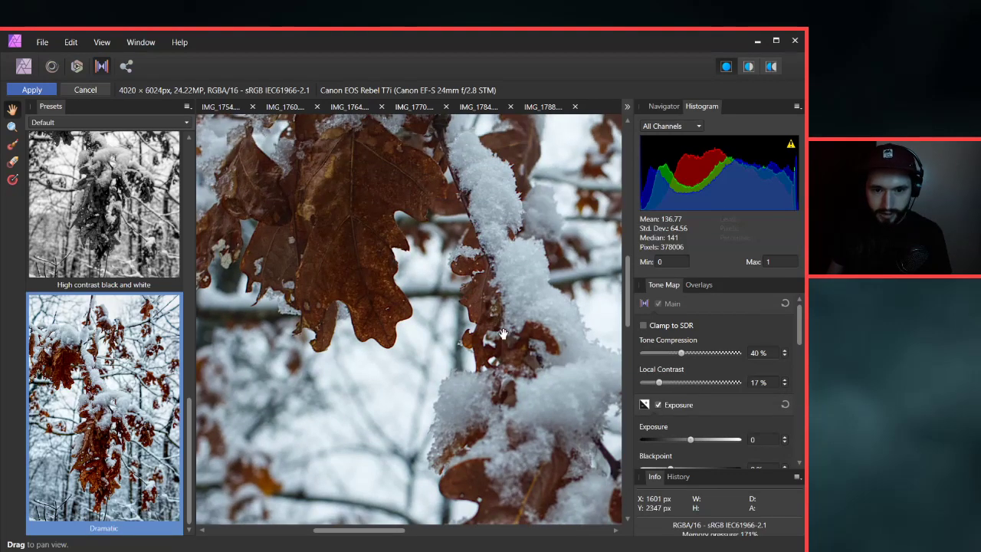
left_click(783, 386)
left_click(783, 386)
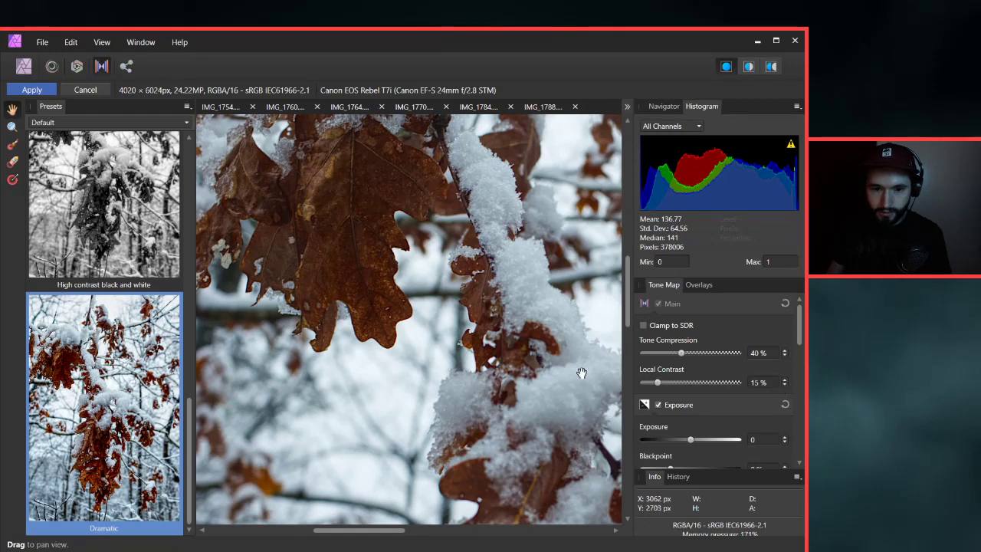
scroll(581, 373, "down", 3)
scroll(605, 476, "up", 1)
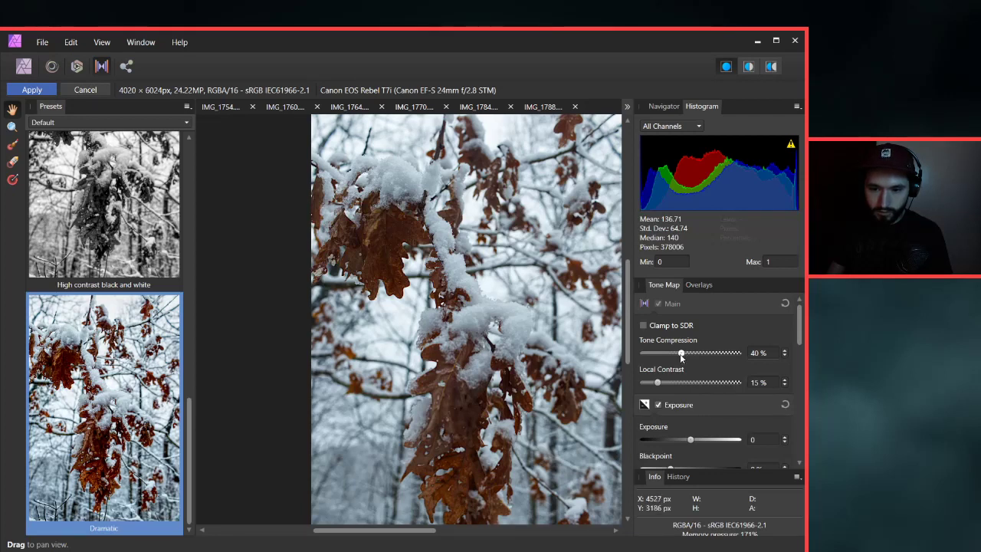
left_click_drag(681, 356, 691, 356)
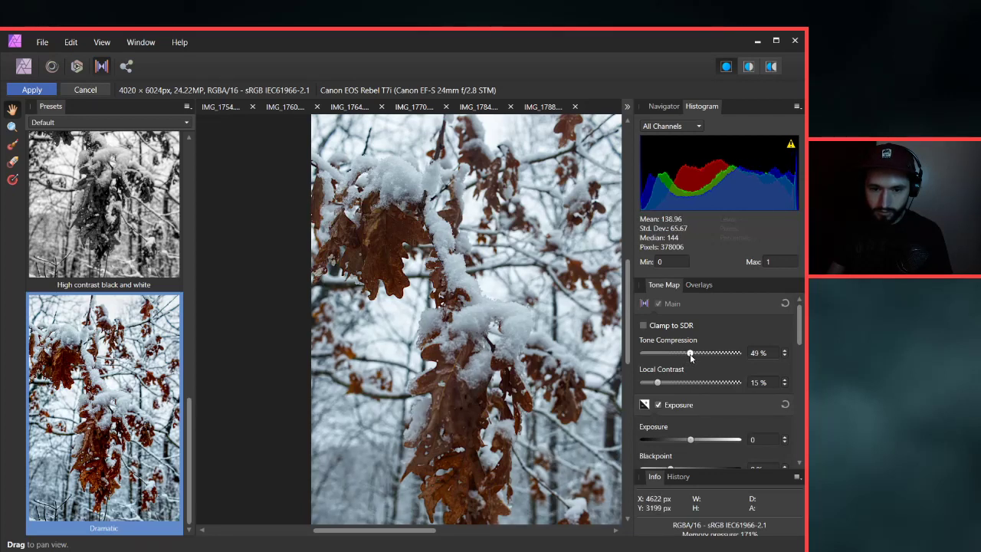
scroll(769, 354, "up", 1)
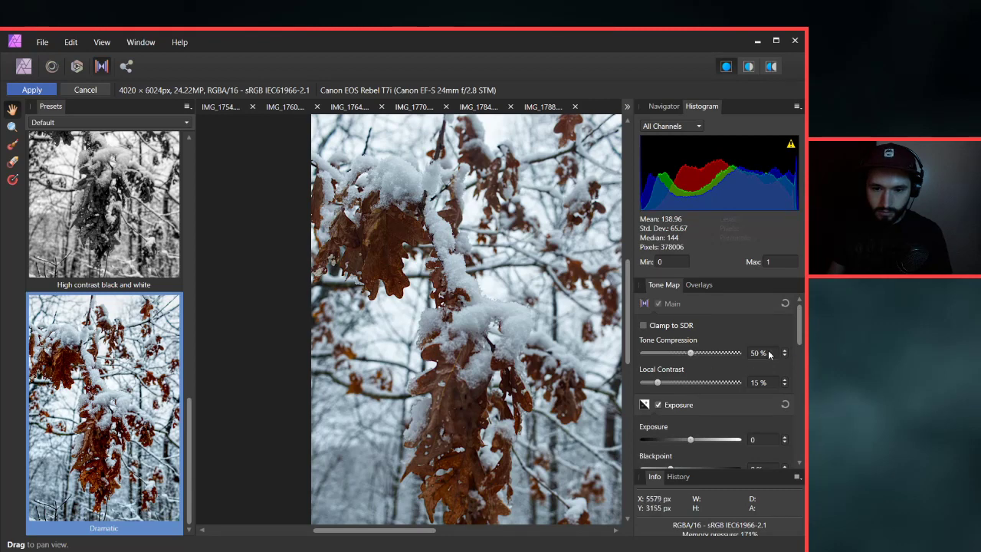
Raise the tone map's vibrance to 30 % and its saturation to 40 %.
scroll(792, 354, "down", 8)
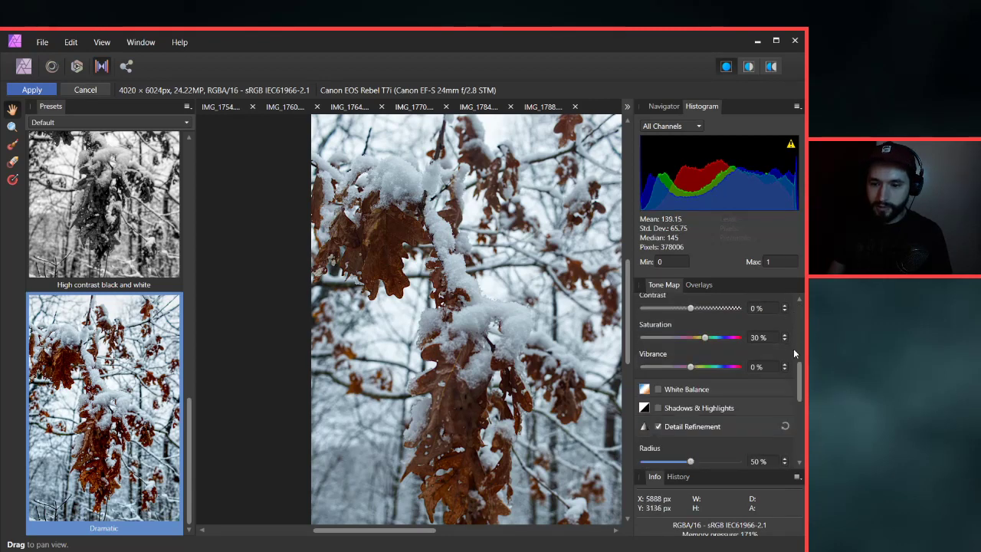
left_click_drag(691, 367, 719, 374)
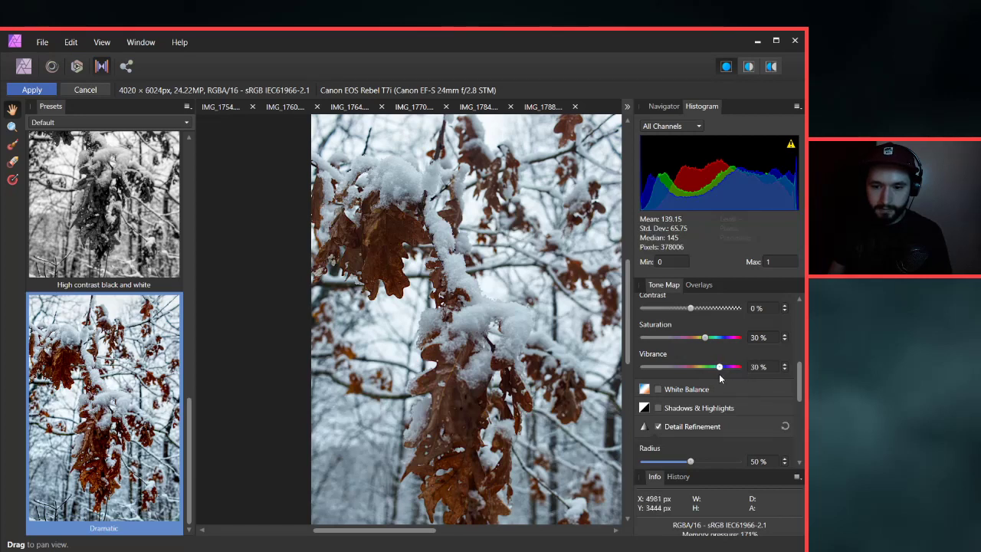
left_click_drag(705, 338, 721, 342)
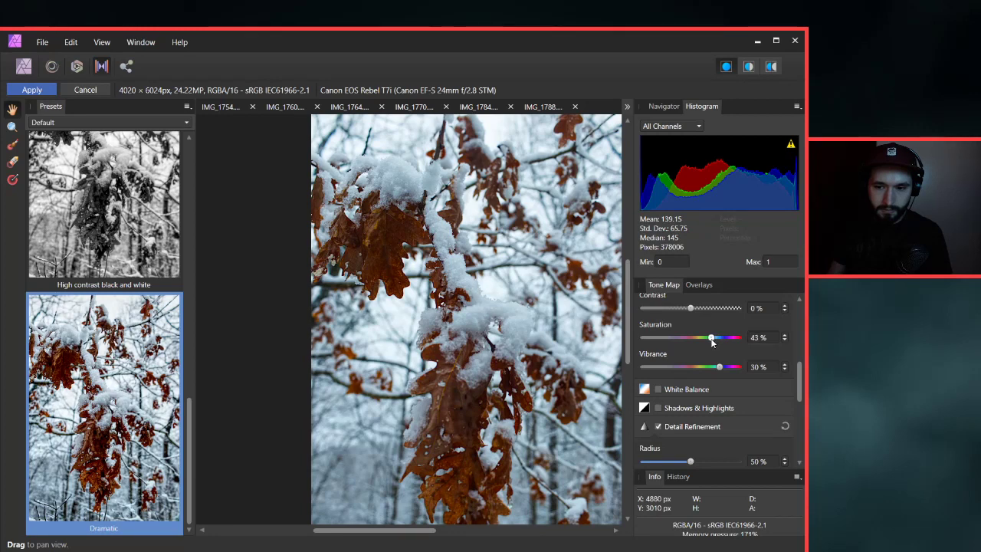
scroll(773, 346, "down", 1)
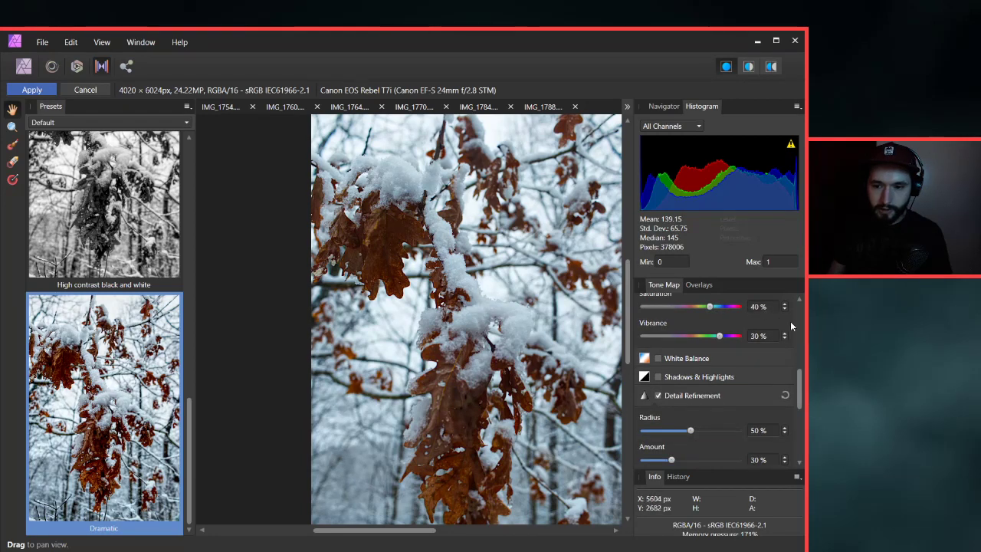
Lower the white point of the tone map's master curve slightly and add two midtone points near the curve's centre.
scroll(797, 341, "down", 5)
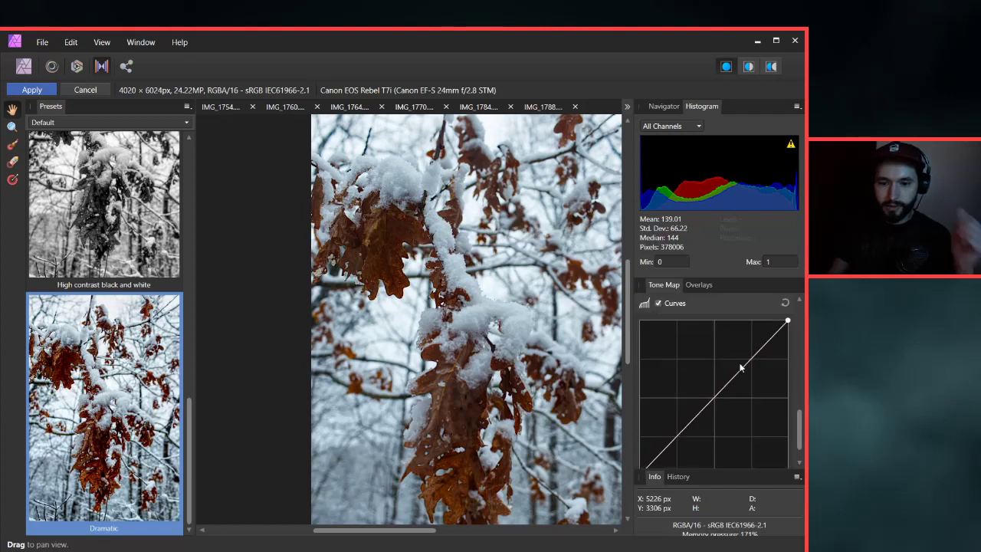
scroll(802, 427, "down", 1)
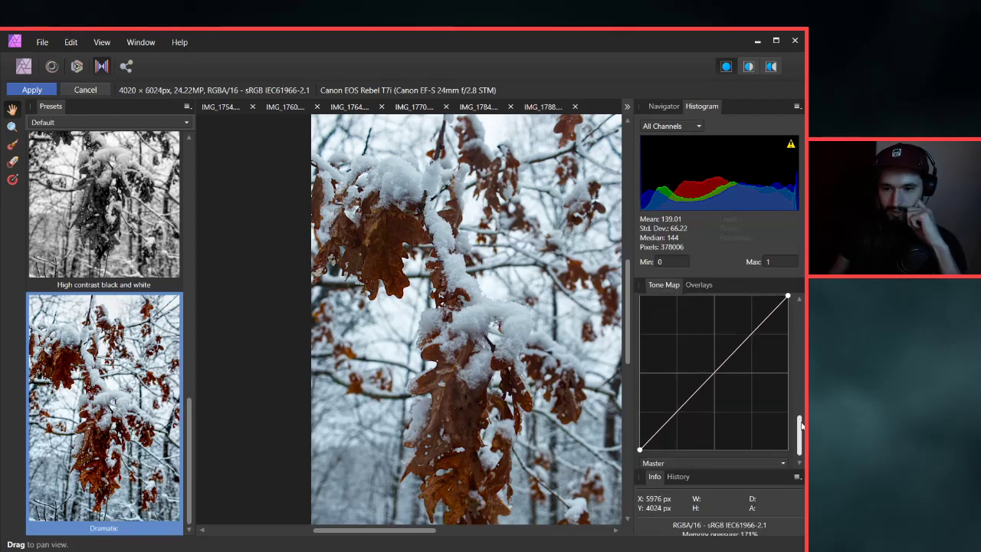
left_click_drag(801, 426, 801, 419)
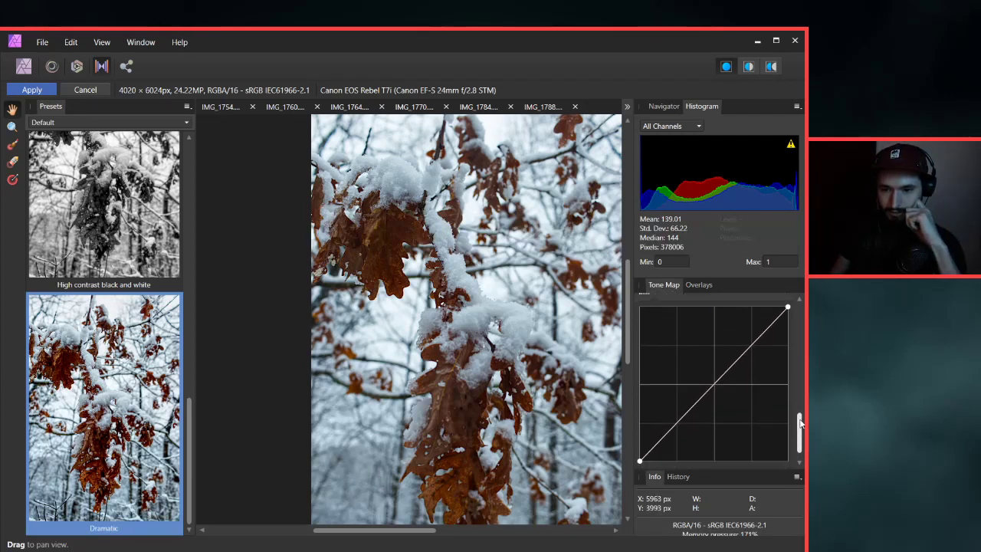
left_click(715, 385)
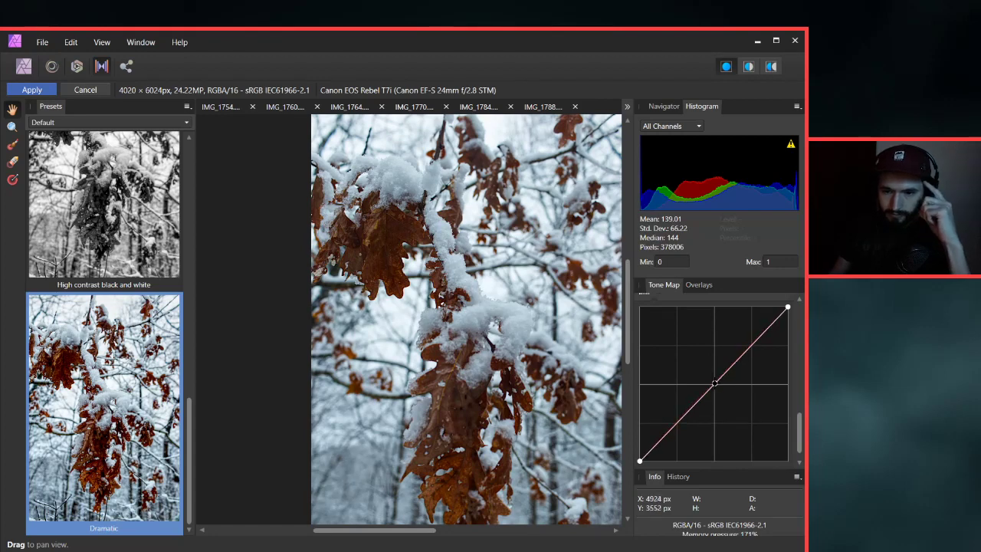
mouse_move(639, 459)
left_mouse_down()
mouse_move(639, 450)
mouse_move(658, 453)
mouse_move(634, 456)
left_mouse_up()
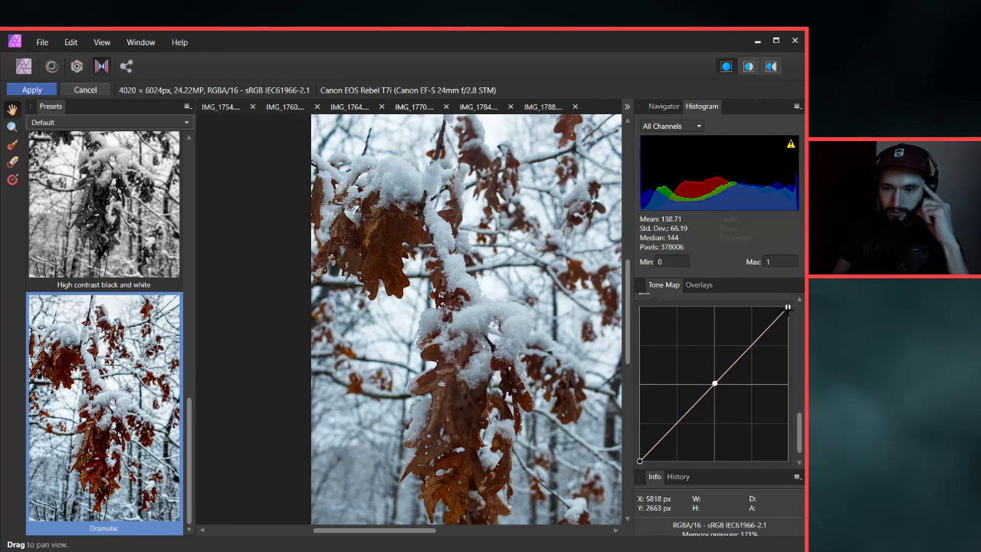
mouse_move(787, 307)
left_mouse_down()
mouse_move(790, 322)
mouse_move(796, 300)
mouse_move(799, 311)
left_mouse_up()
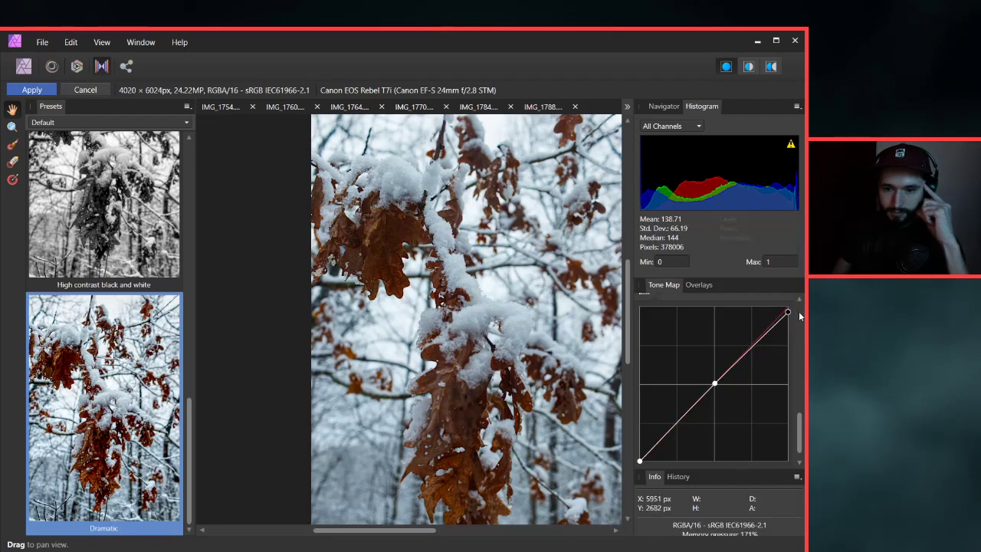
mouse_move(715, 383)
left_mouse_down()
mouse_move(736, 359)
mouse_move(727, 374)
left_mouse_up()
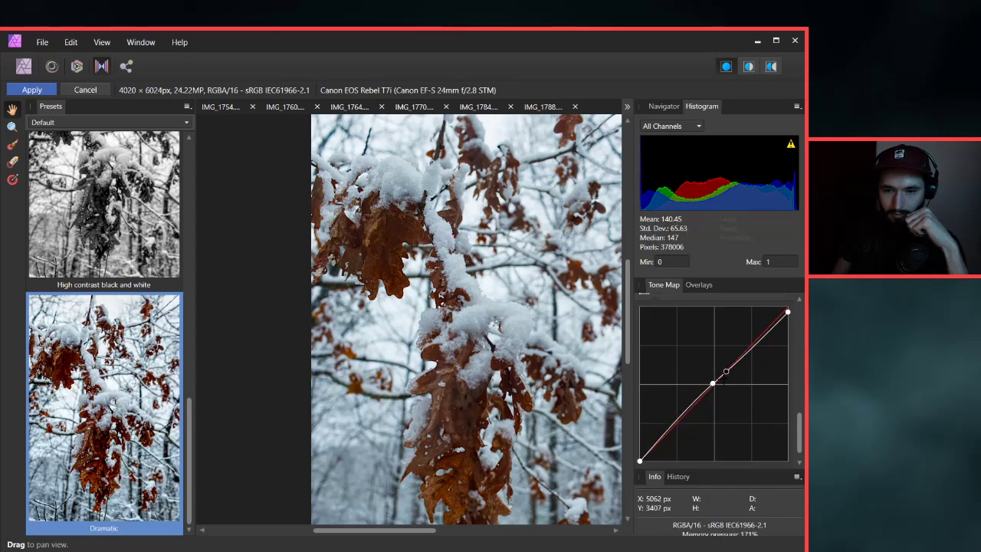
Lift the master curve's shadows around the quarter point and hold the darkest tones down with an extra point near black.
left_click_drag(662, 434, 675, 424)
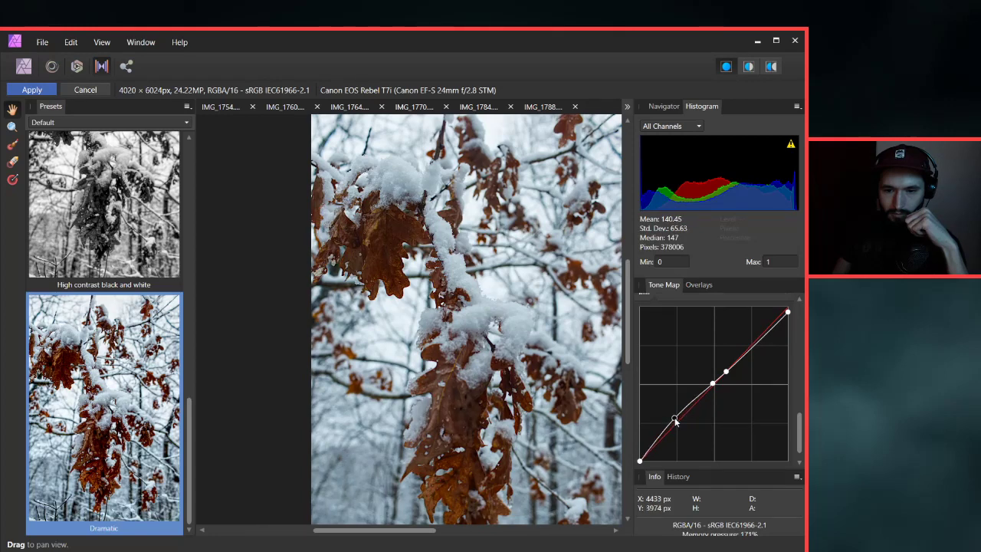
mouse_move(674, 417)
left_mouse_down()
mouse_move(681, 429)
mouse_move(676, 417)
left_mouse_up()
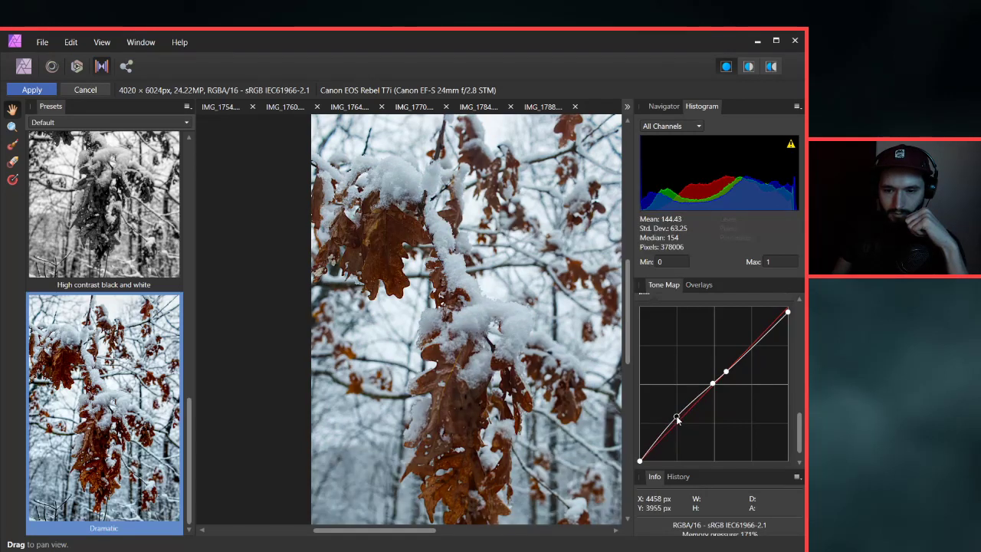
left_click(654, 450)
left_click_drag(655, 453, 654, 450)
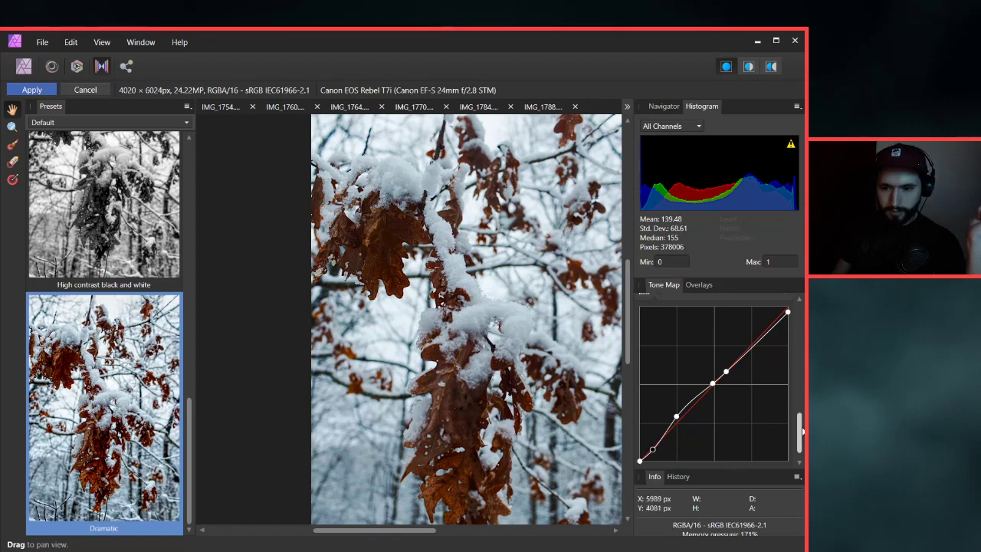
Switch the curves to the Red channel, shift its black point slightly inward and add a raised point in the shadows.
scroll(705, 429, "down", 1)
left_click(706, 458)
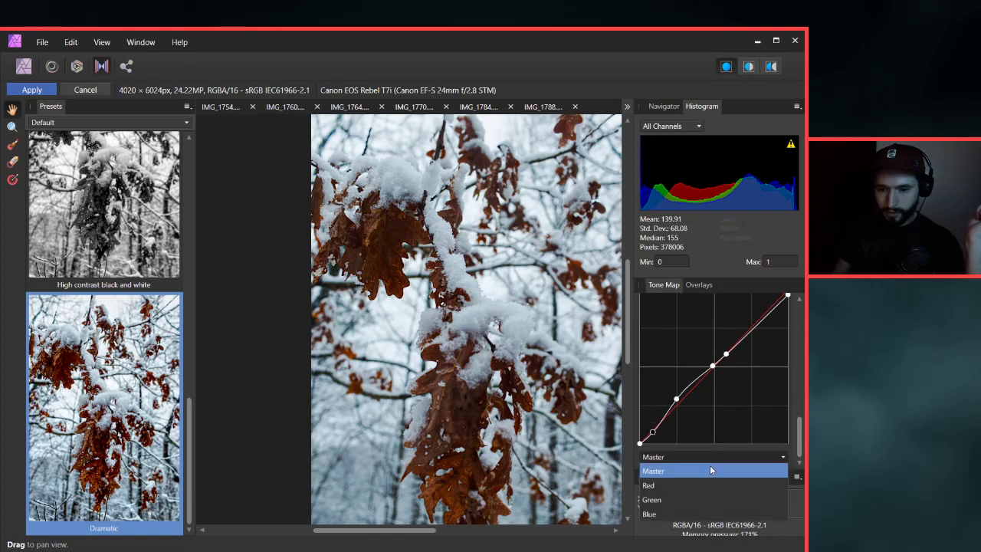
left_click(669, 485)
scroll(800, 434, "up", 1)
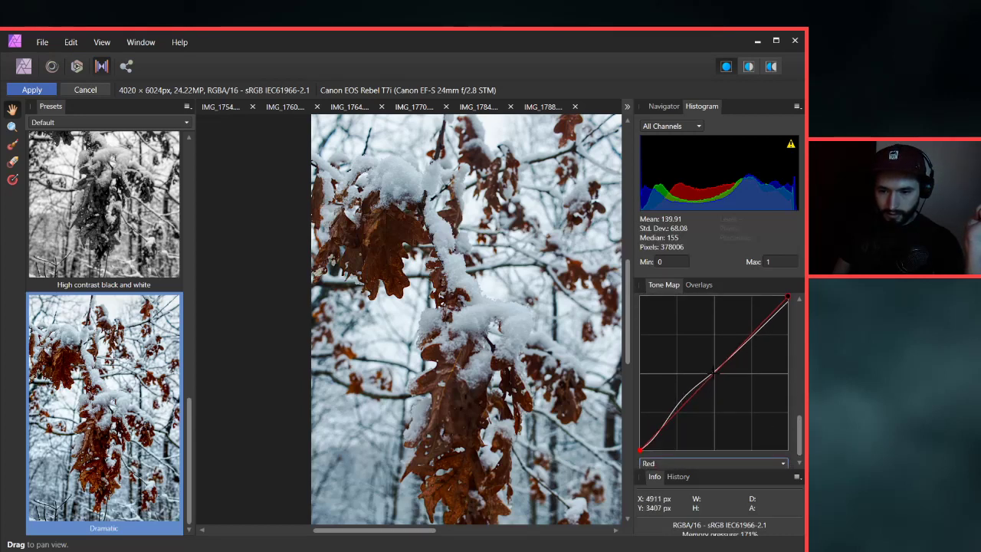
left_click(714, 374)
mouse_move(714, 374)
left_mouse_down()
mouse_move(708, 363)
mouse_move(725, 395)
mouse_move(719, 383)
left_mouse_up()
mouse_move(641, 450)
left_mouse_down()
mouse_move(647, 457)
mouse_move(641, 451)
left_mouse_up()
left_click_drag(679, 414, 676, 410)
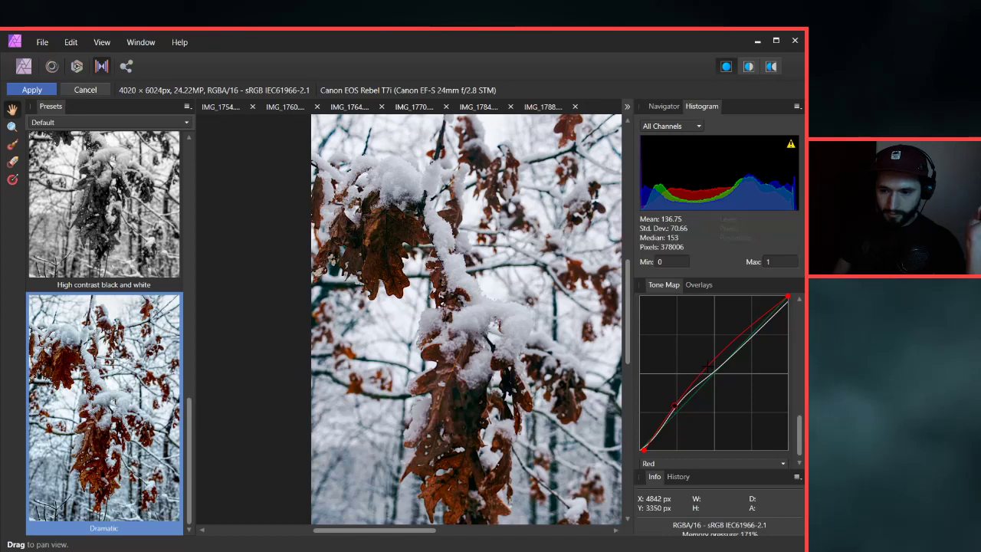
Anchor the red curve's midtones with a point at the centre, replacing the first midpoint with a new one.
left_click_drag(705, 369, 717, 376)
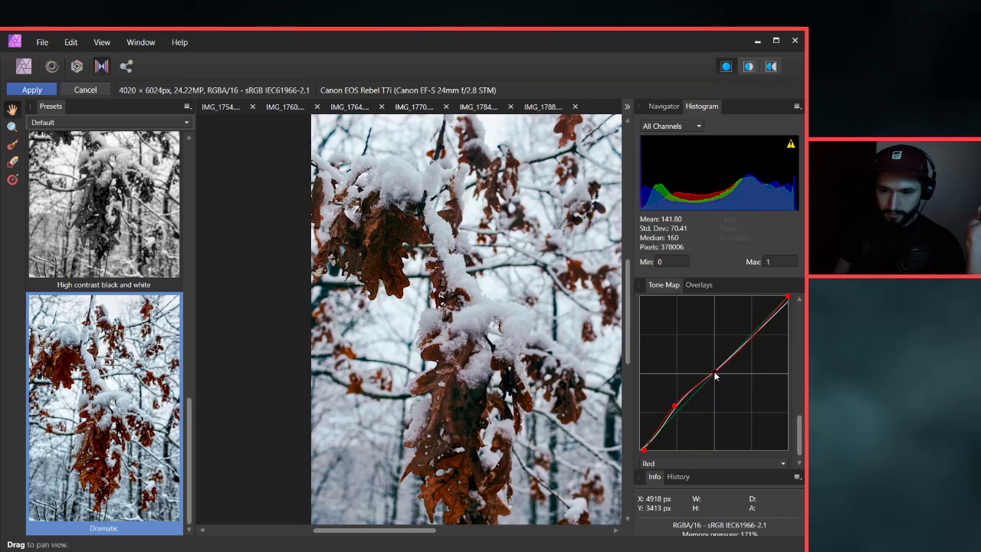
left_click_drag(713, 374, 715, 377)
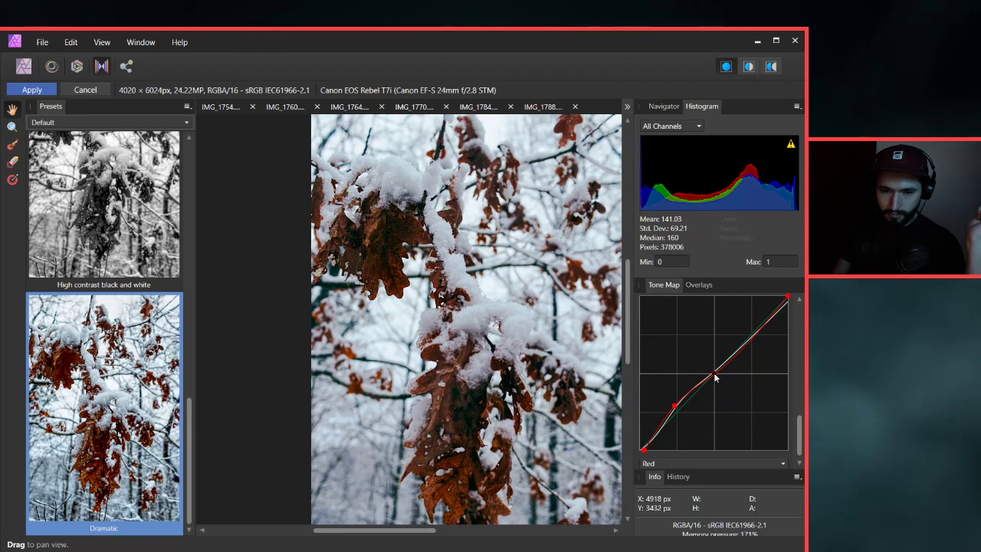
key("Delete")
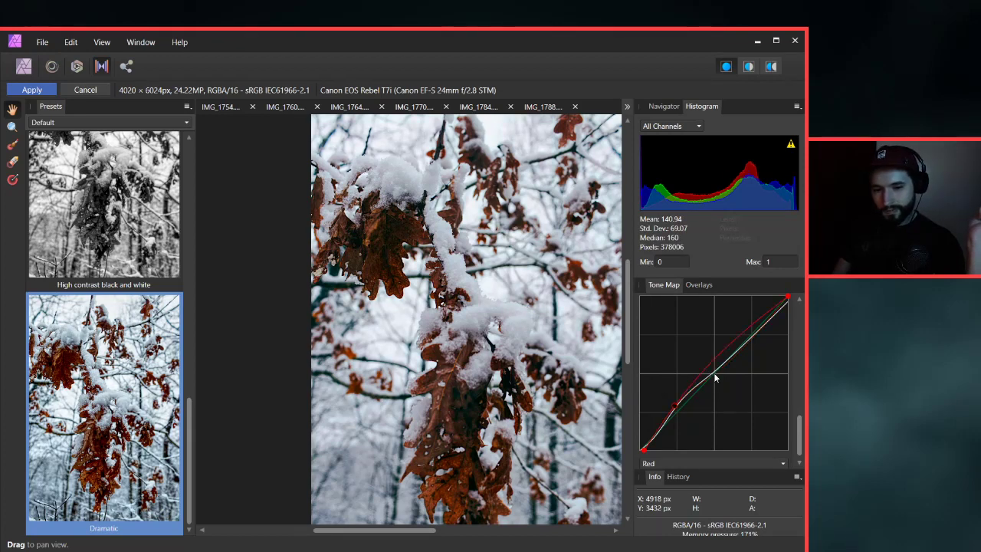
left_click_drag(714, 377, 712, 373)
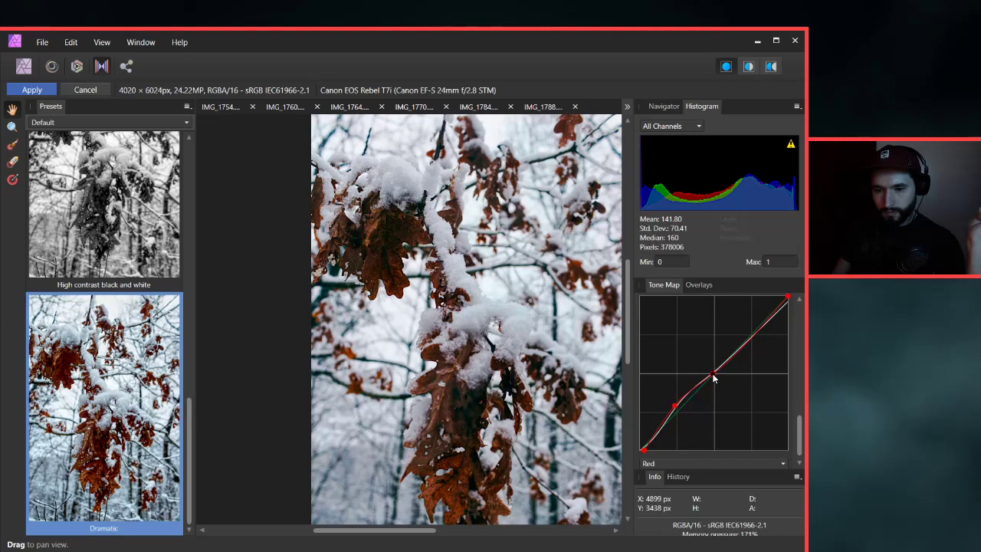
Replace the red curve's shadow point with one closer to the diagonal, then raise the black point and lower the white point slightly.
left_click(675, 406)
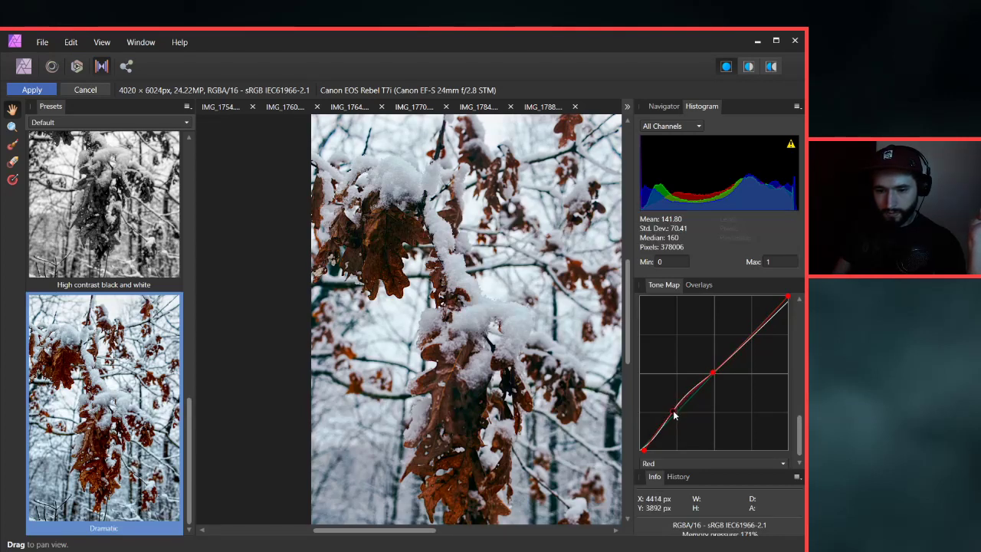
key("Delete")
left_click_drag(675, 415, 673, 410)
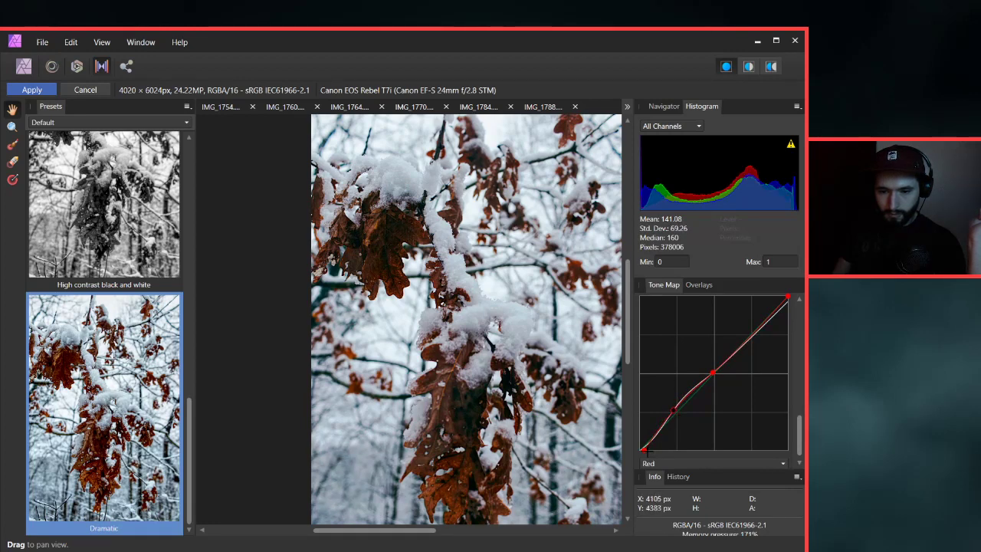
mouse_move(646, 452)
left_mouse_down()
mouse_move(656, 456)
mouse_move(644, 457)
mouse_move(646, 449)
left_mouse_up()
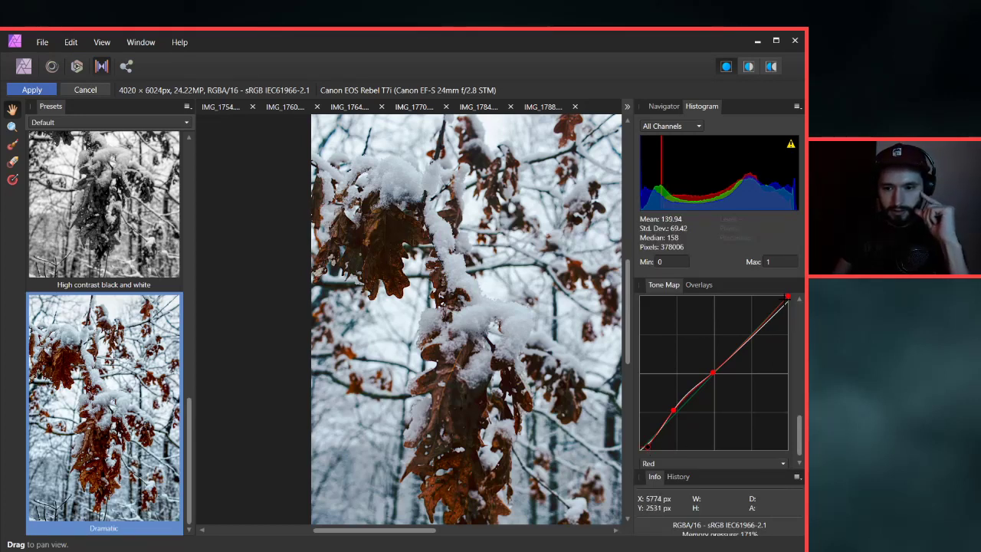
mouse_move(788, 297)
left_mouse_down()
mouse_move(790, 317)
mouse_move(787, 298)
left_mouse_up()
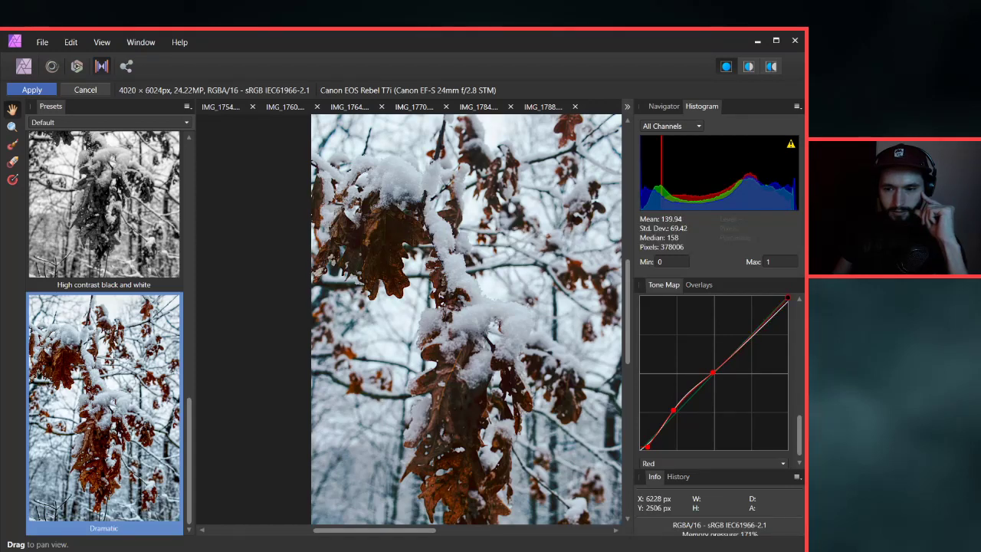
Try shifting the black point of the Green channel curve.
left_click(677, 459)
left_click(663, 506)
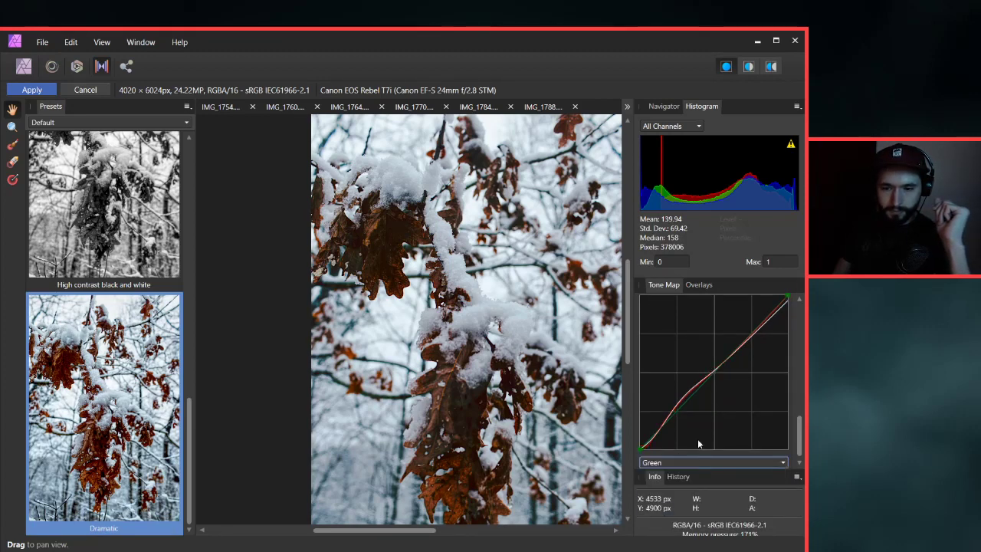
left_click_drag(643, 443, 731, 444)
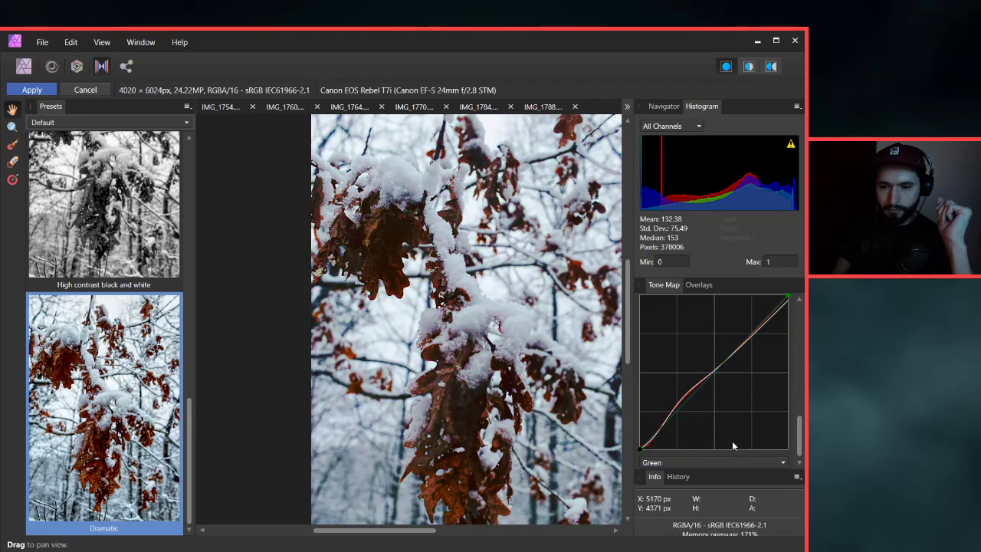
Switch the curves to the Blue channel, anchor its centre and add fine-tuning points in the shadows and highlights.
left_click(664, 463)
left_click(664, 513)
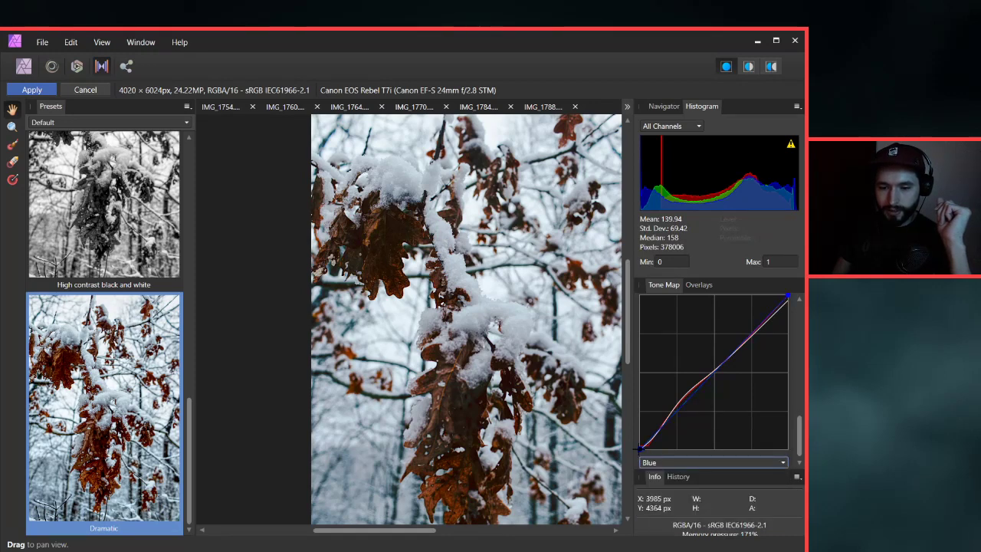
mouse_move(639, 449)
left_mouse_down()
mouse_move(650, 460)
mouse_move(639, 451)
left_mouse_up()
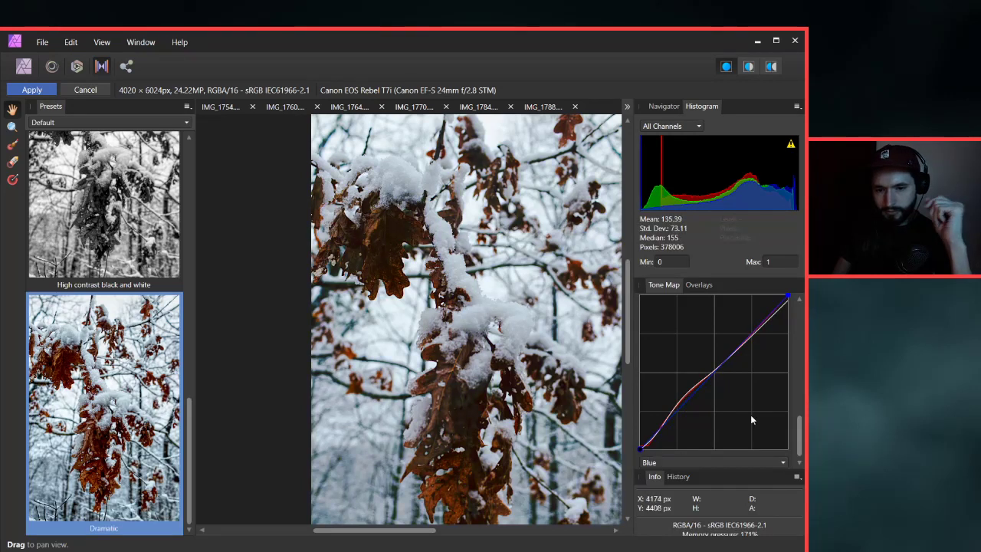
left_click_drag(701, 384, 714, 375)
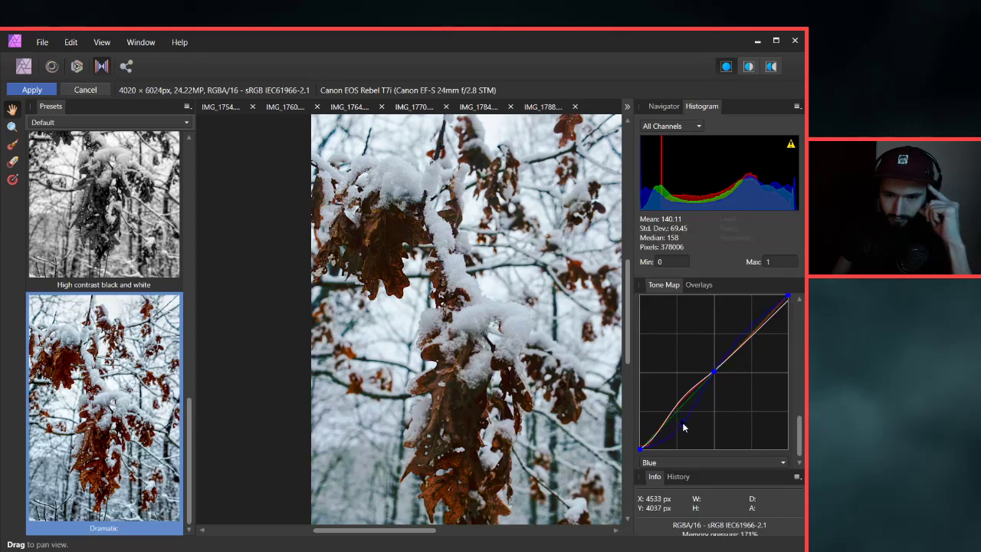
left_click_drag(683, 422, 675, 412)
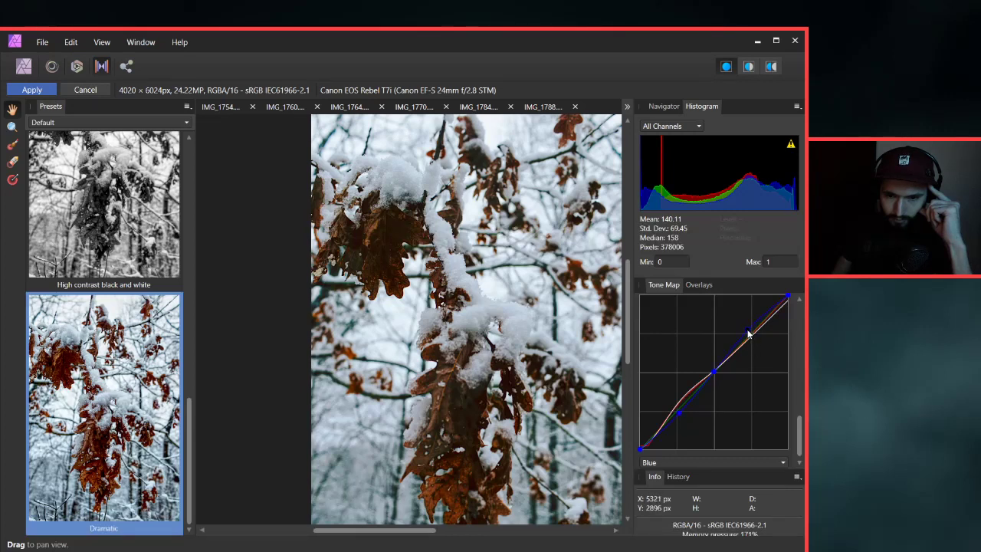
left_click_drag(749, 332, 750, 338)
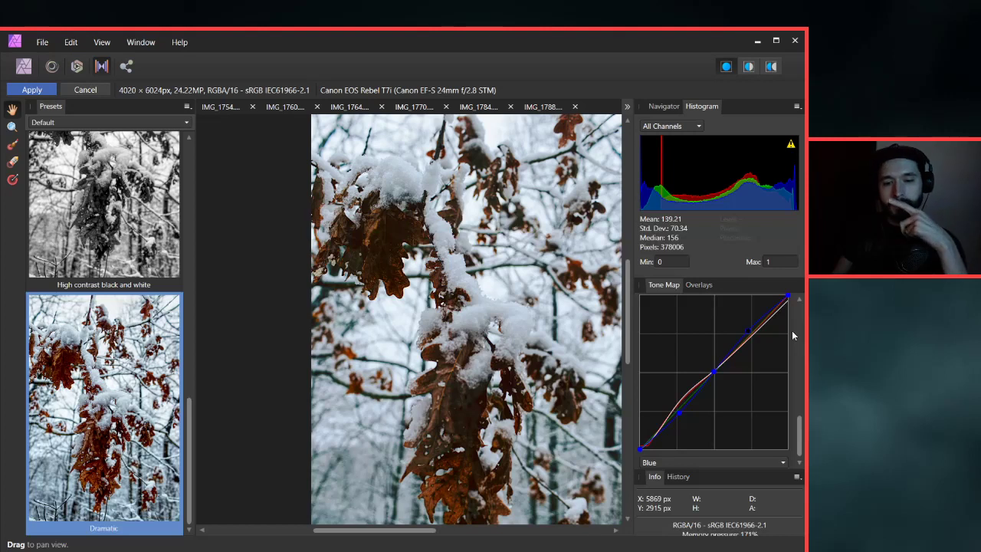
Turn the Curves adjustment off and back on to compare the oak leaves with and without it.
scroll(796, 334, "up", 1)
scroll(692, 315, "up", 5)
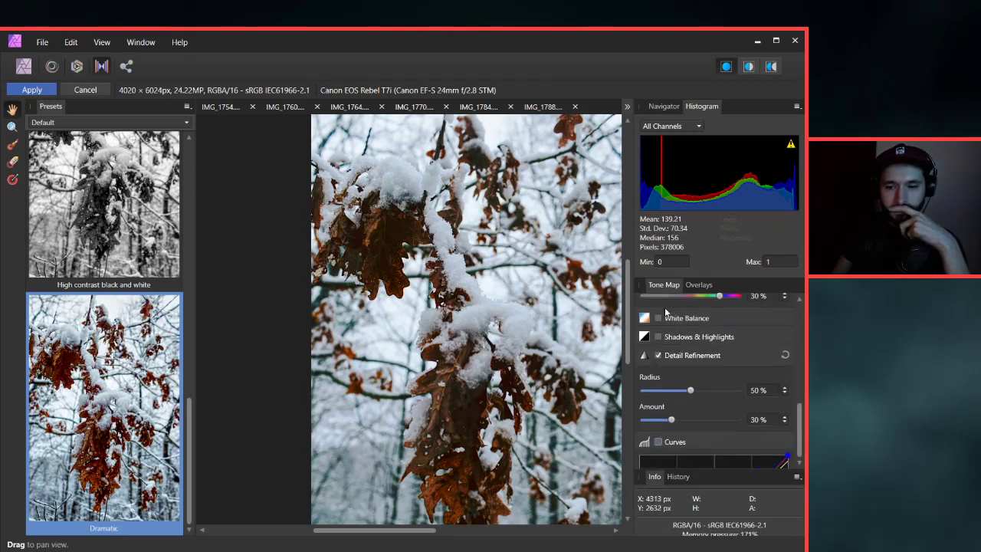
left_click(659, 460)
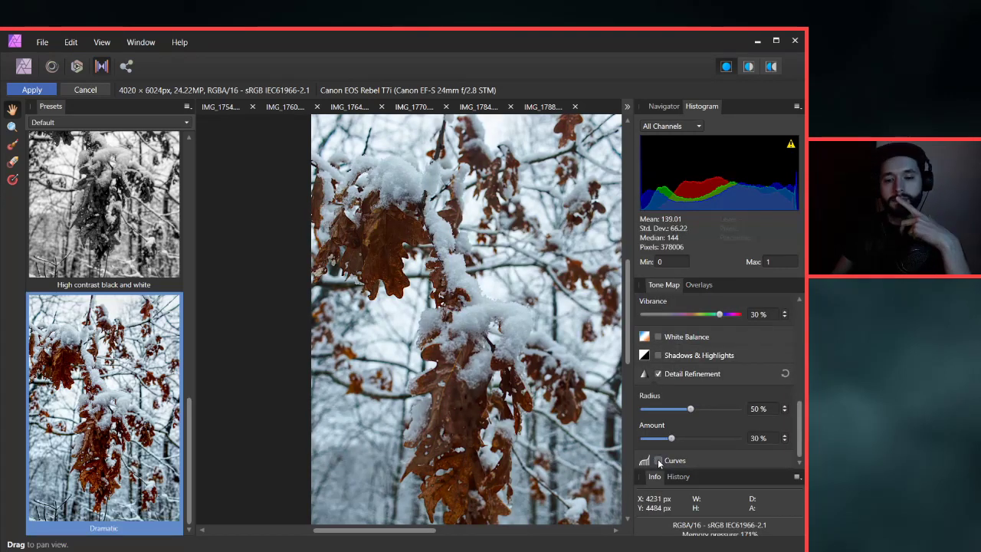
left_click(658, 461)
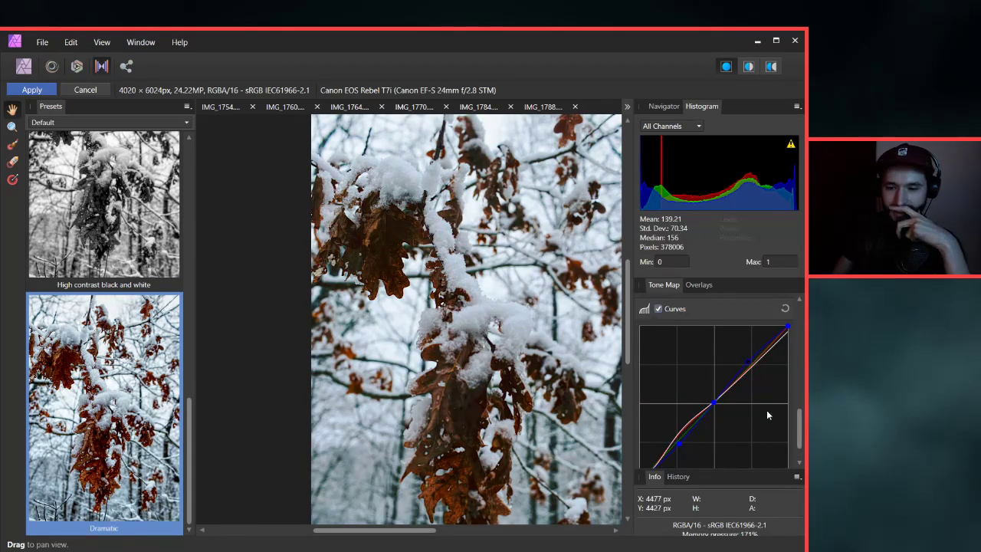
Return to the Red channel curve and pull its shadow point down slightly.
scroll(795, 414, "down", 2)
scroll(700, 447, "down", 1)
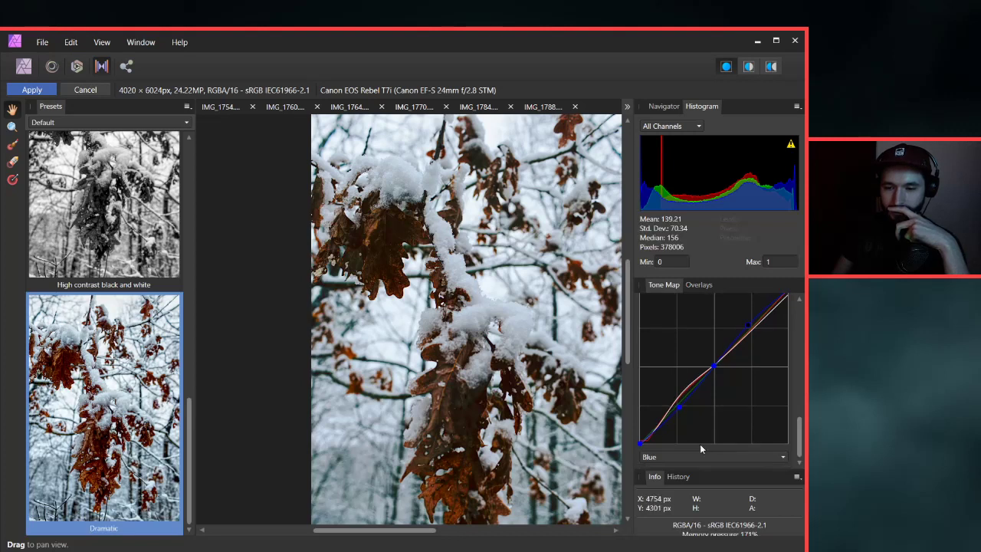
left_click(688, 457)
left_click(666, 484)
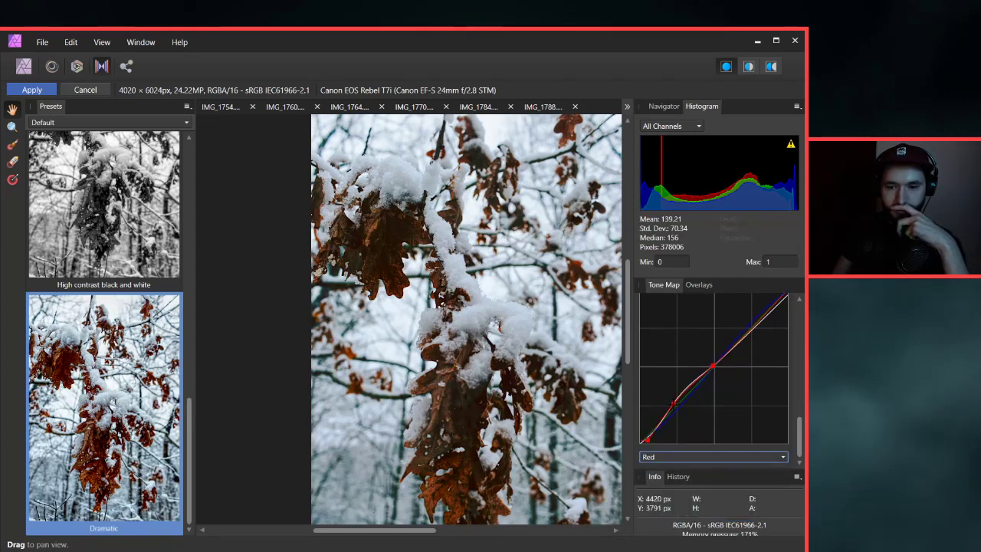
left_click(674, 404)
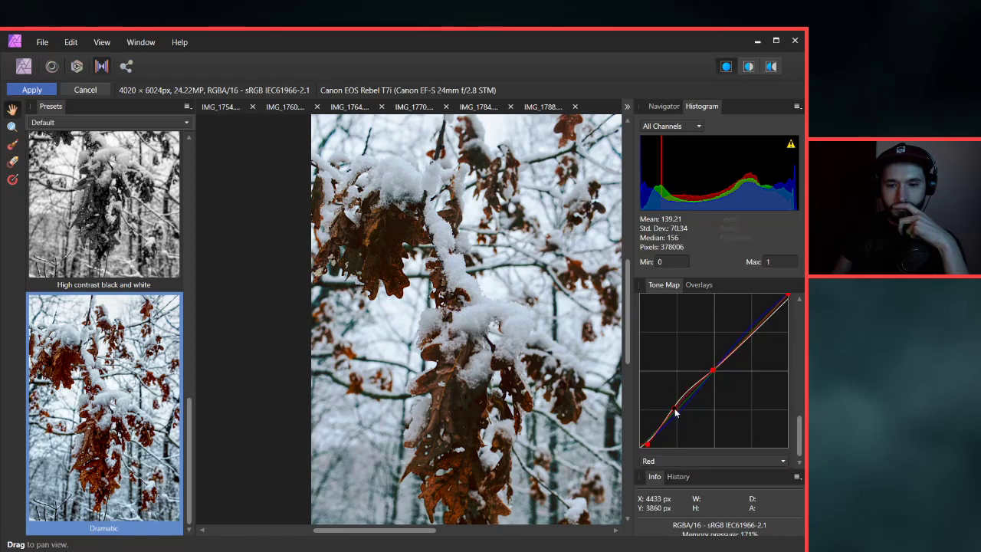
left_click_drag(675, 412, 676, 413)
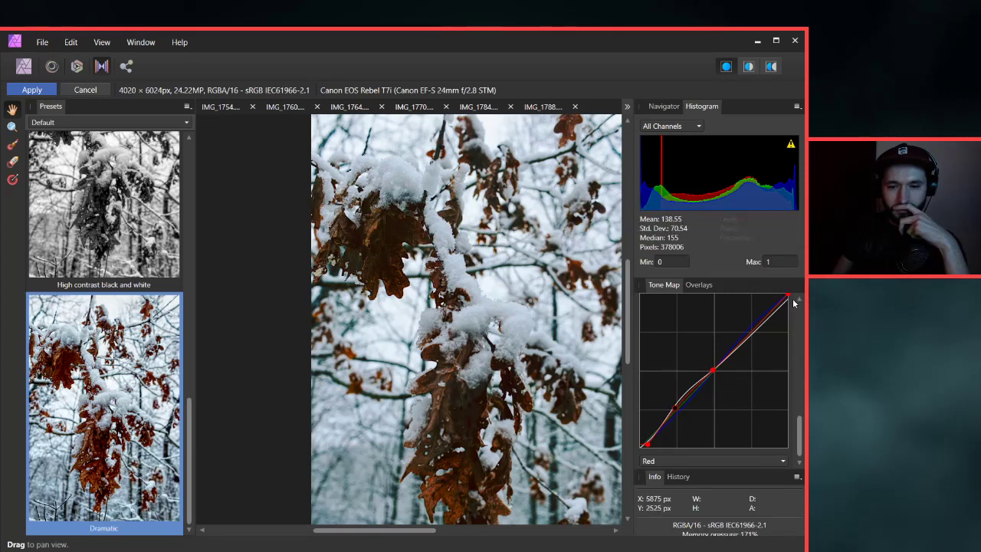
Refine the Red channel curve by replacing its centre anchor and nudging the deepest shadow point towards the black corner.
mouse_move(790, 296)
left_mouse_down()
mouse_move(793, 334)
mouse_move(798, 297)
left_mouse_up()
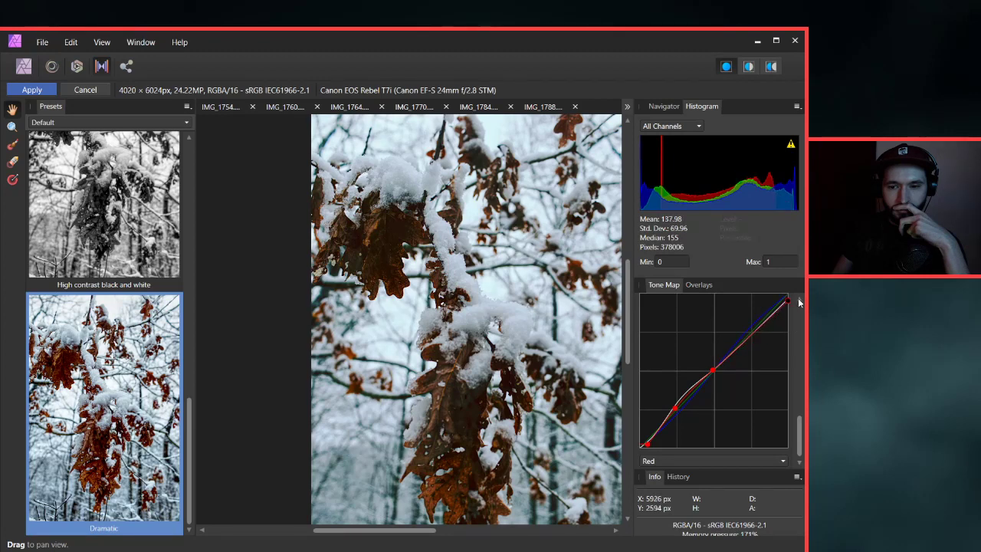
key("Delete")
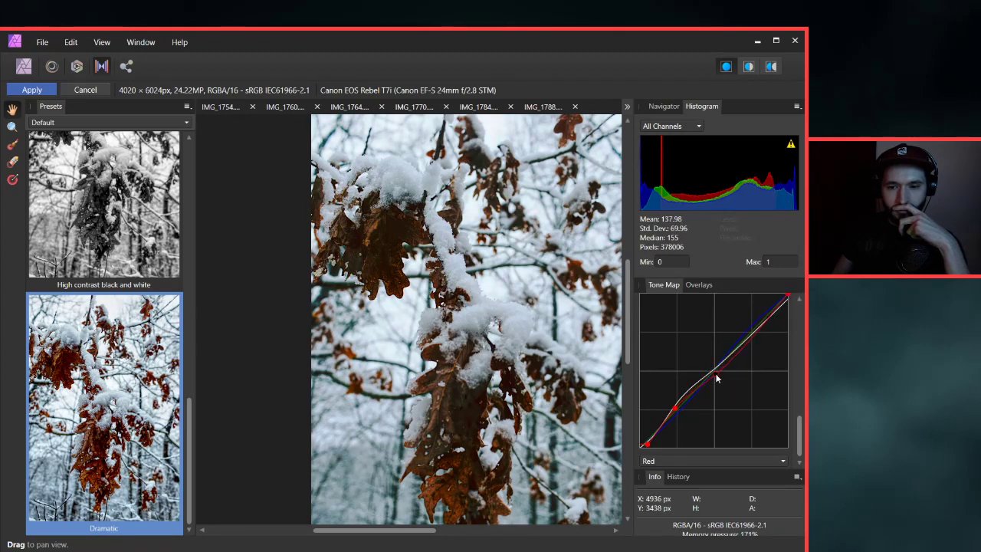
left_click_drag(718, 374, 714, 370)
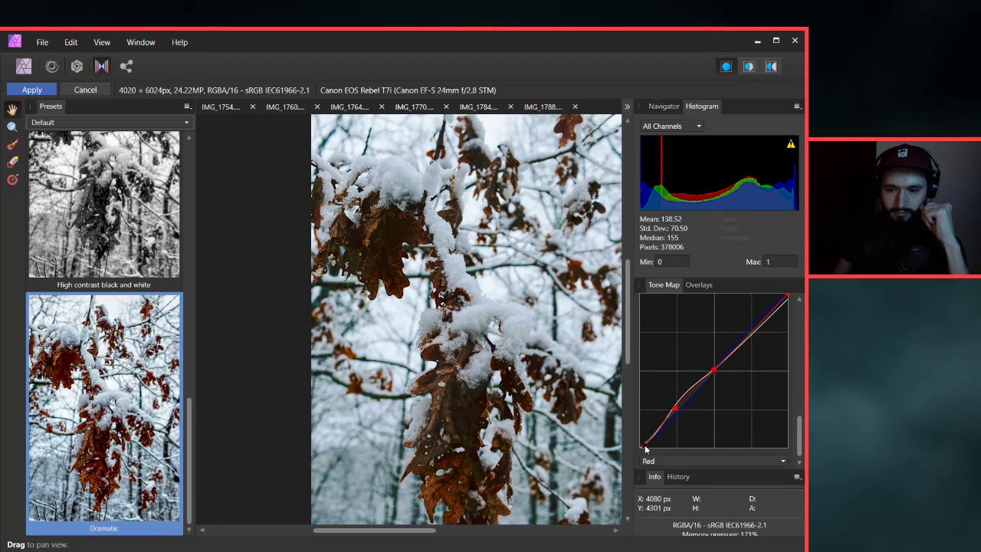
left_click_drag(645, 444, 643, 445)
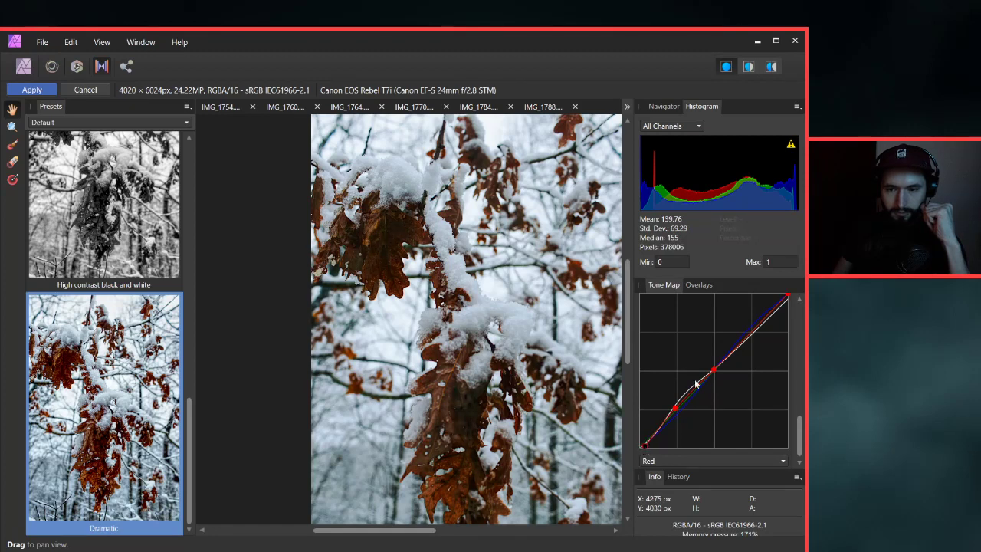
Turn the Curves adjustment off and on again to compare the oak leaves after the Red channel refinement.
scroll(791, 352, "up", 1)
scroll(706, 334, "up", 5)
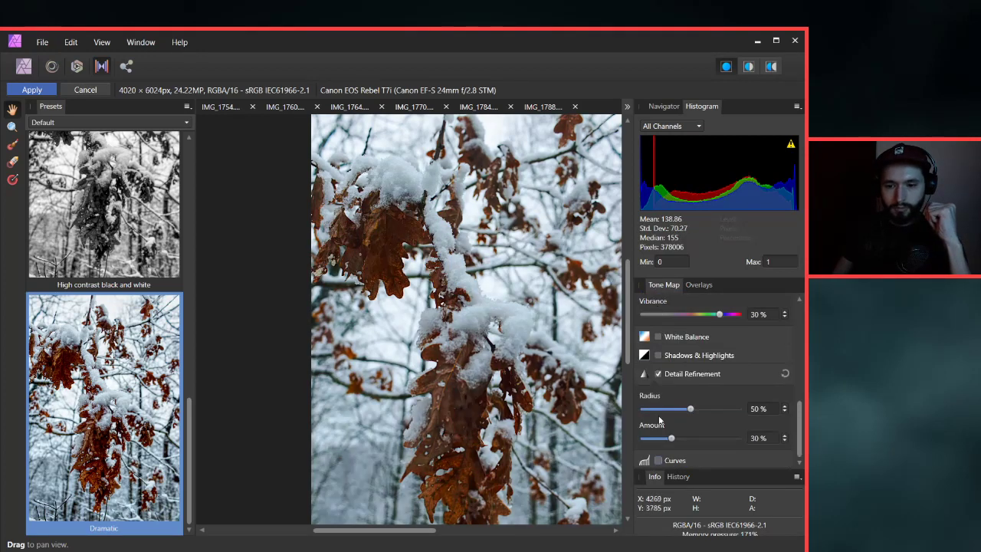
scroll(660, 459, "down", 4)
scroll(660, 459, "down", 1)
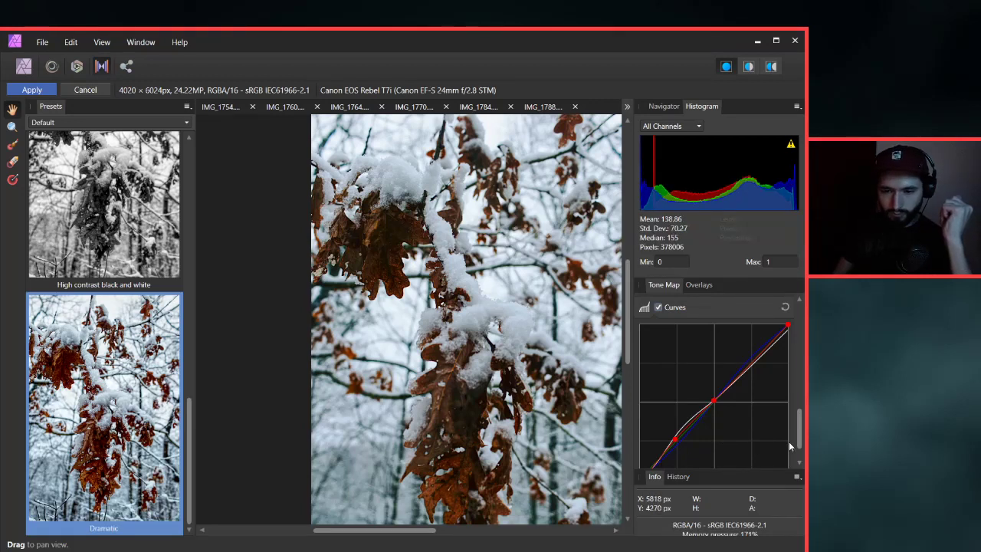
scroll(800, 431, "down", 1)
scroll(800, 430, "up", 2)
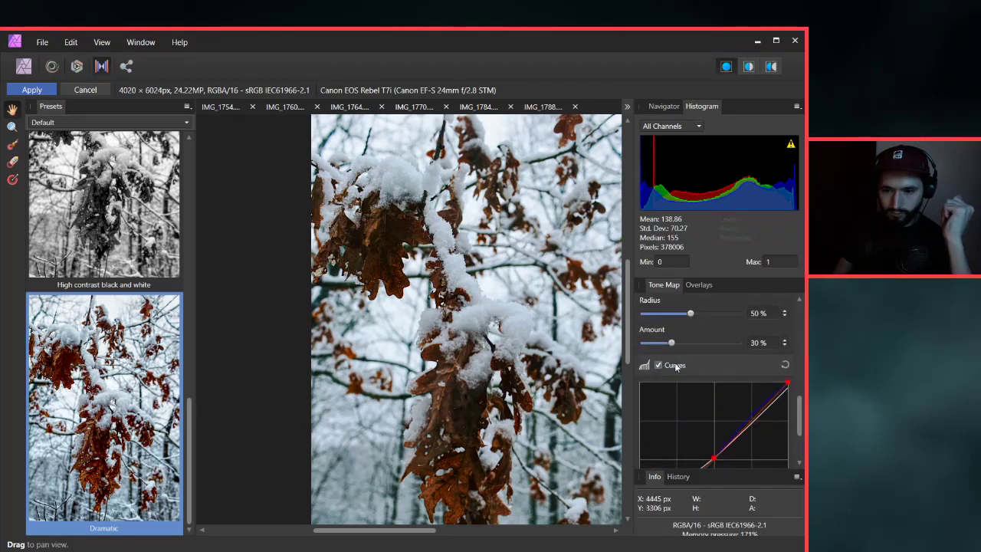
scroll(803, 401, "down", 2)
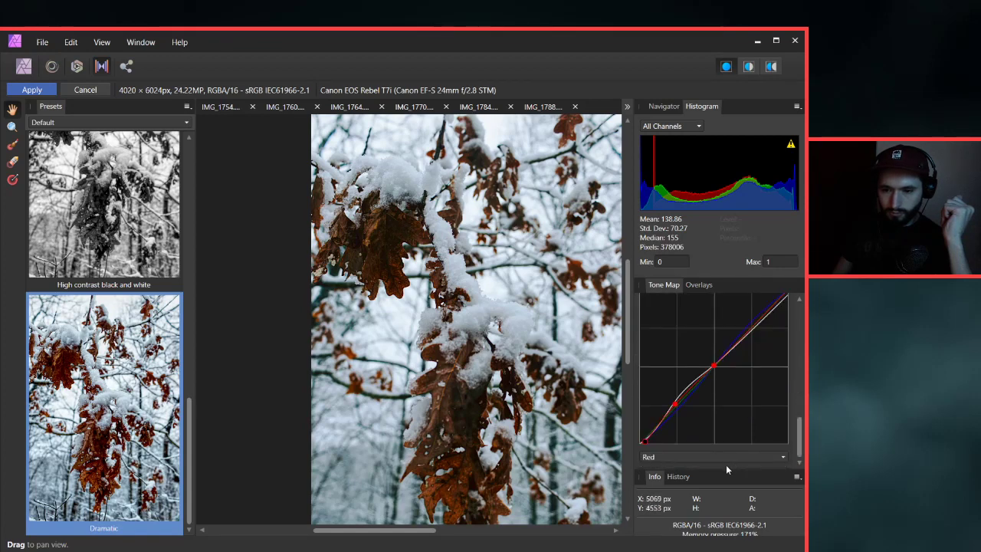
Switch the curves to the Master channel, raise its deepest shadow point and fine-tune the quarter-tone point.
left_click(670, 456)
left_click(661, 468)
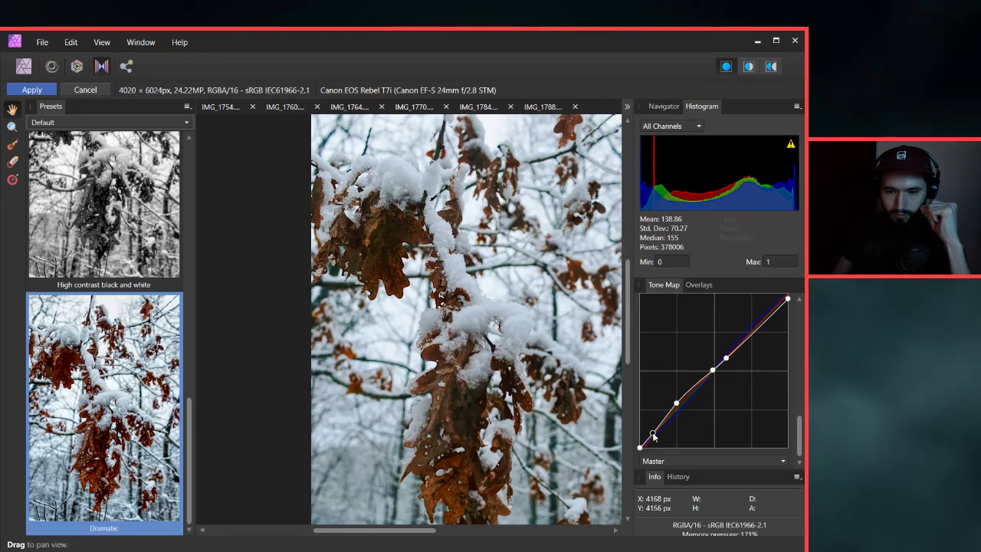
left_click_drag(653, 435, 653, 433)
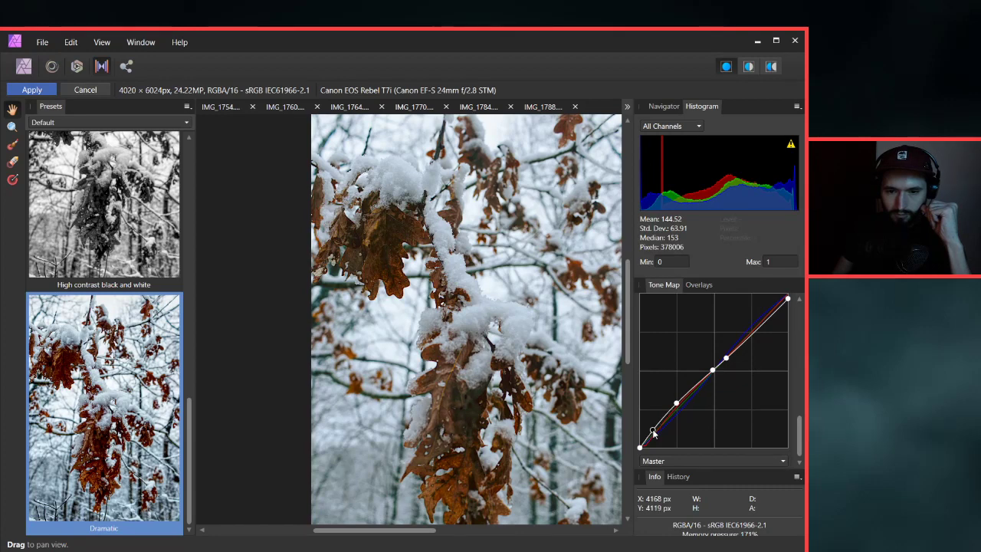
left_click_drag(653, 434, 654, 434)
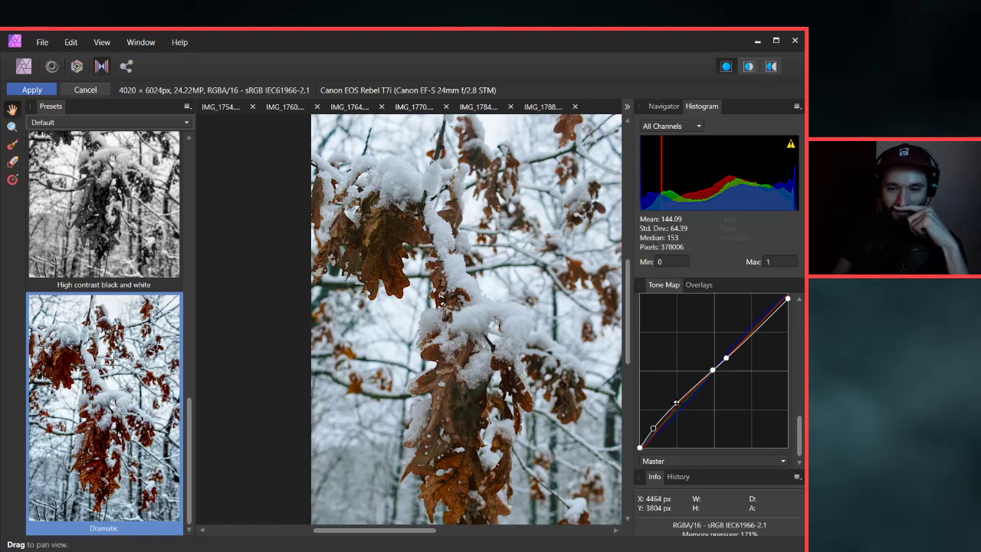
left_click_drag(678, 411, 677, 407)
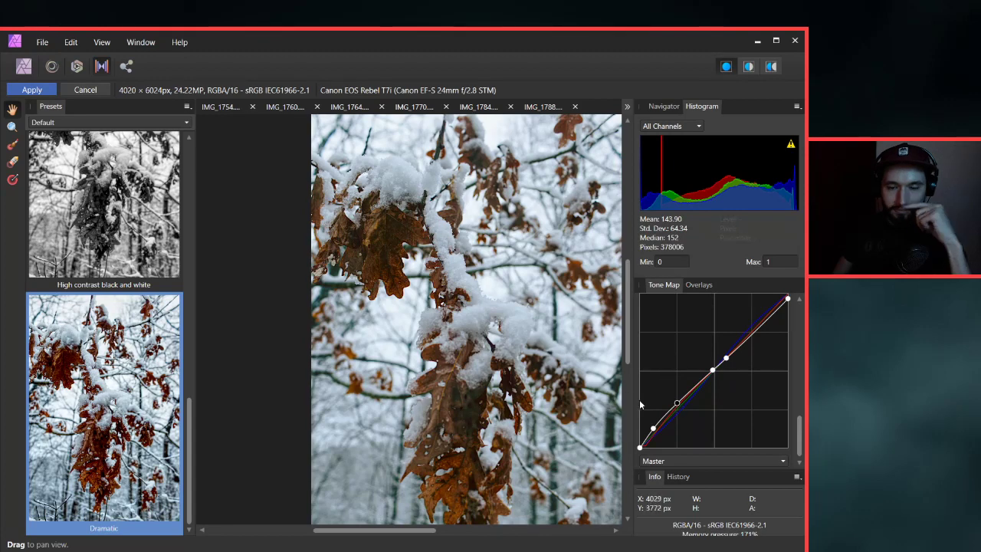
Return to the Blue channel curve and try lowering its white point while viewing the whole photo.
scroll(572, 363, "down", 1)
scroll(572, 363, "down", 2)
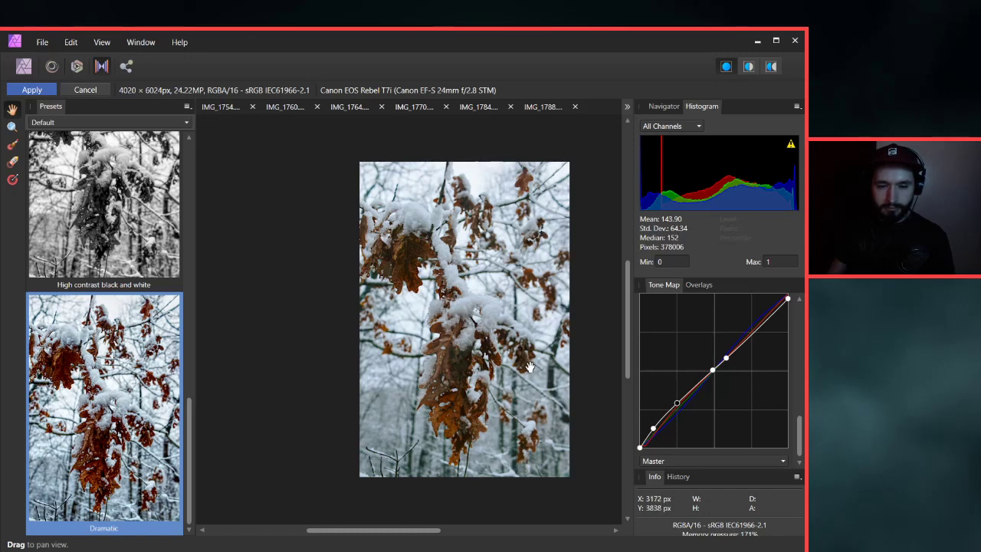
scroll(511, 368, "up", 1)
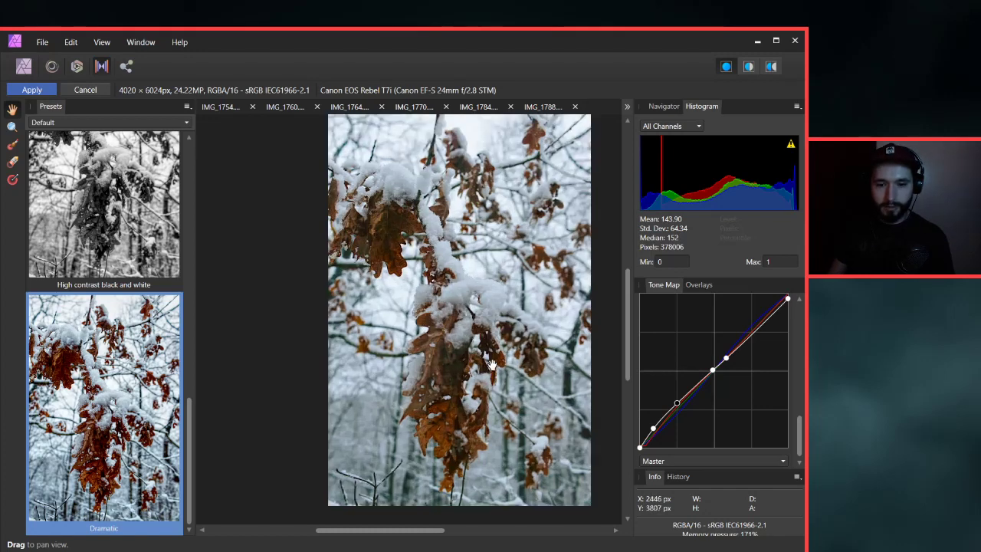
left_click_drag(480, 349, 463, 357)
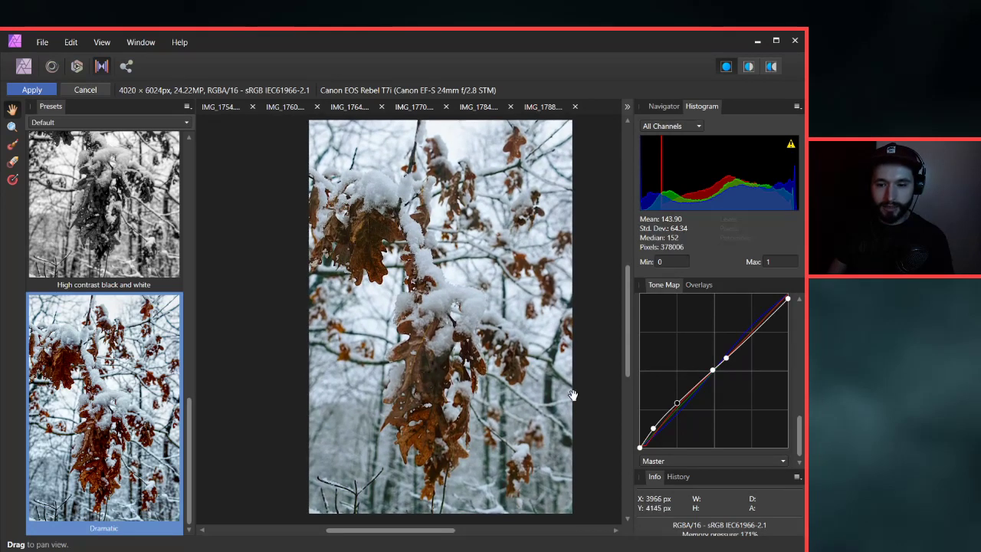
scroll(736, 414, "down", 1)
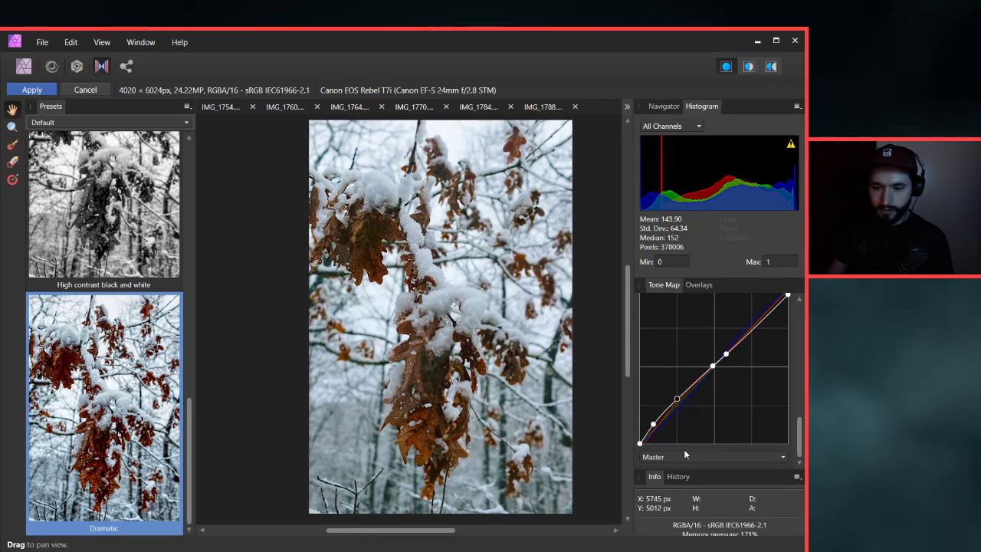
left_click(680, 457)
left_click(652, 514)
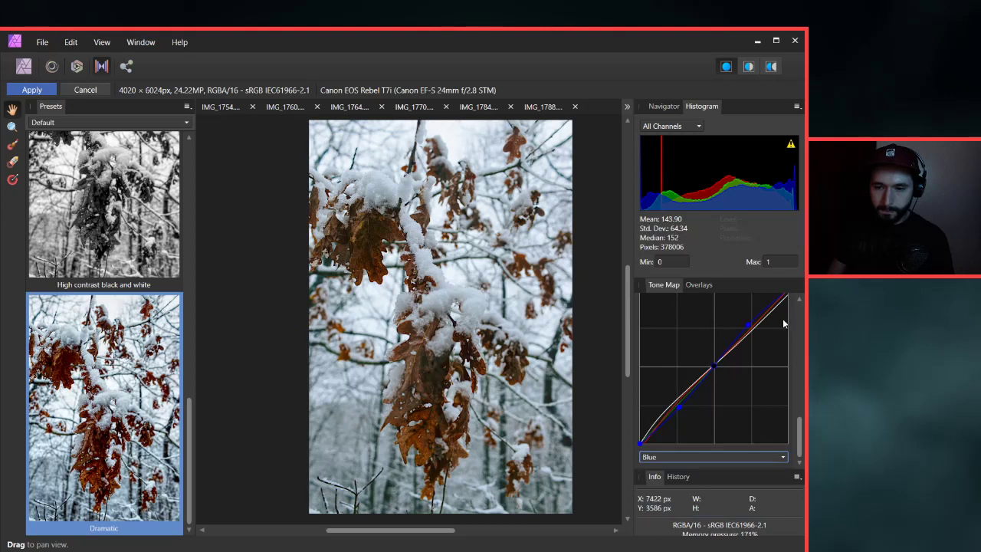
scroll(799, 331, "up", 1)
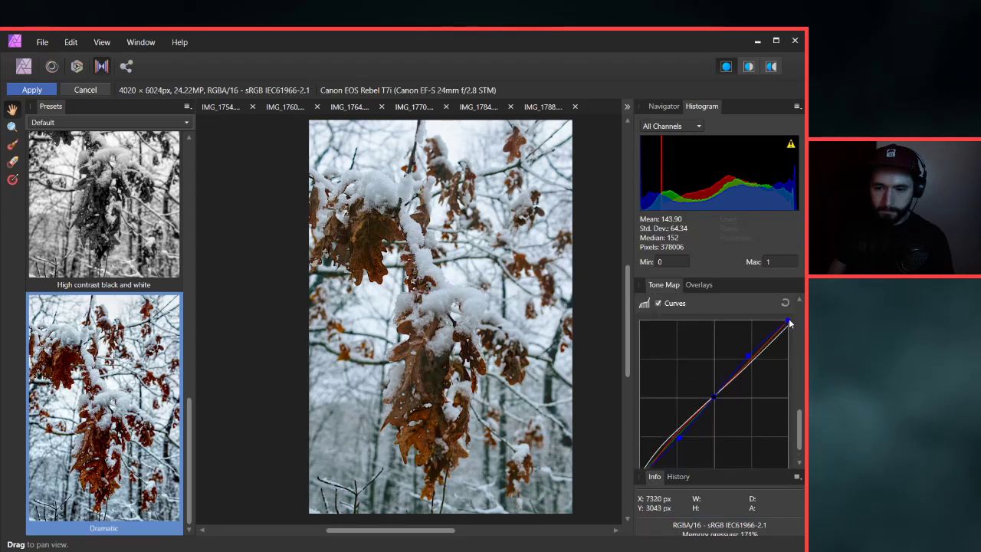
left_click_drag(789, 323, 788, 343)
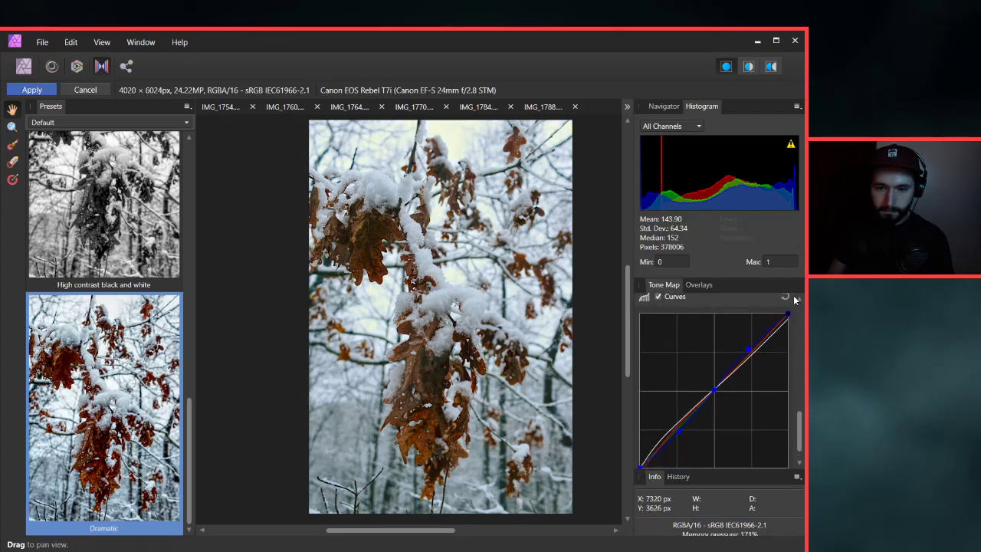
Fine-tune the black point of the Blue channel curve, raising it slightly to add blue to the leaf shadows.
scroll(799, 352, "down", 1)
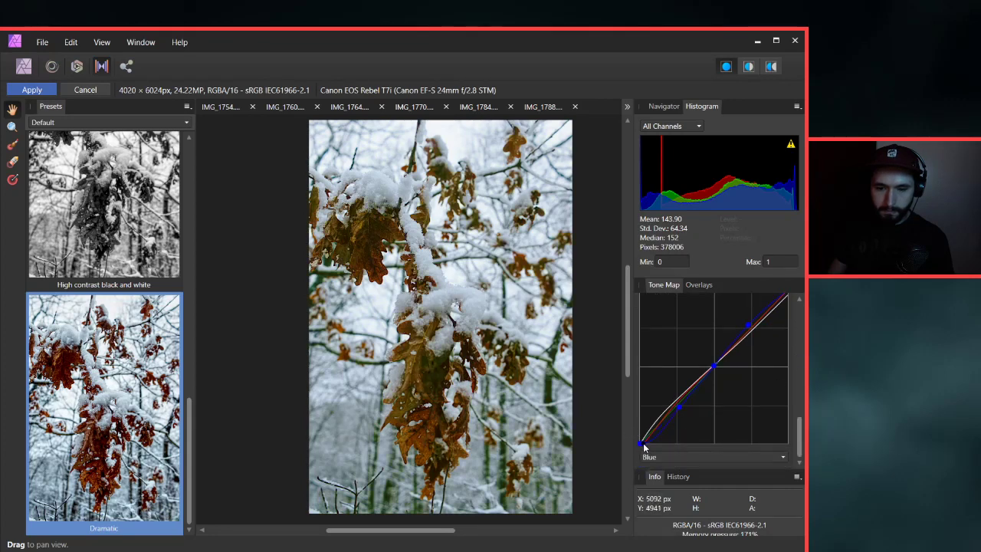
mouse_move(643, 443)
left_mouse_down()
mouse_move(651, 448)
mouse_move(643, 441)
left_mouse_up()
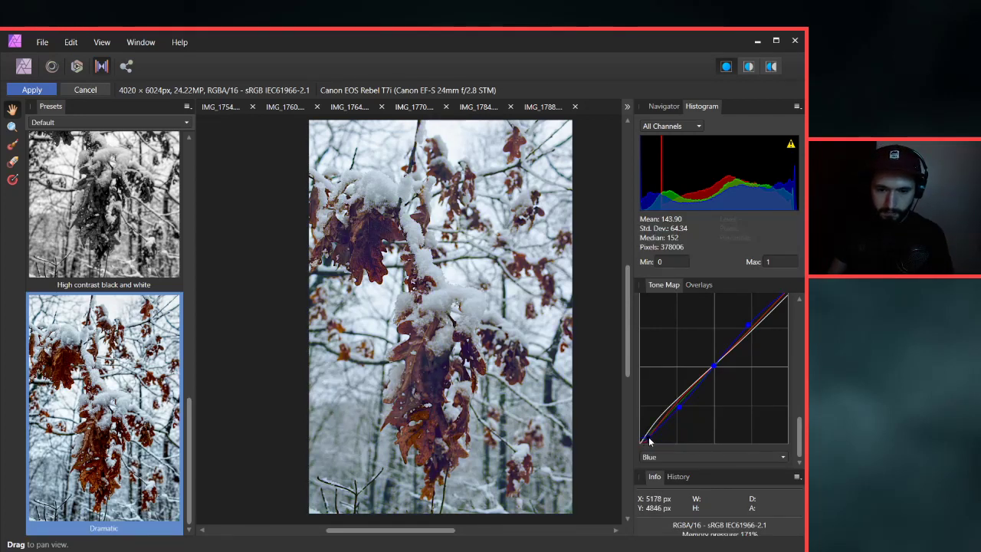
left_click_drag(644, 440, 650, 438)
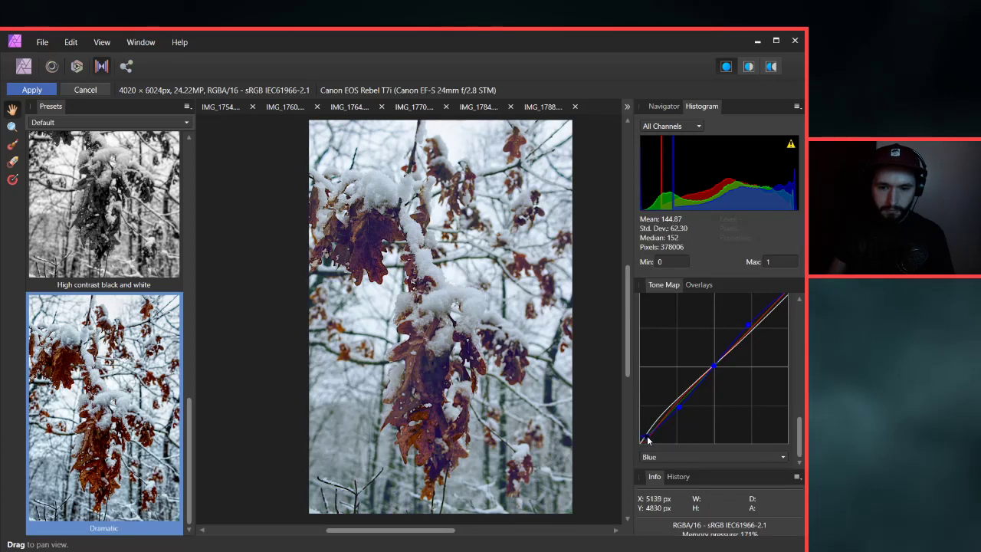
left_click_drag(662, 455, 628, 440)
left_click_drag(650, 441, 652, 445)
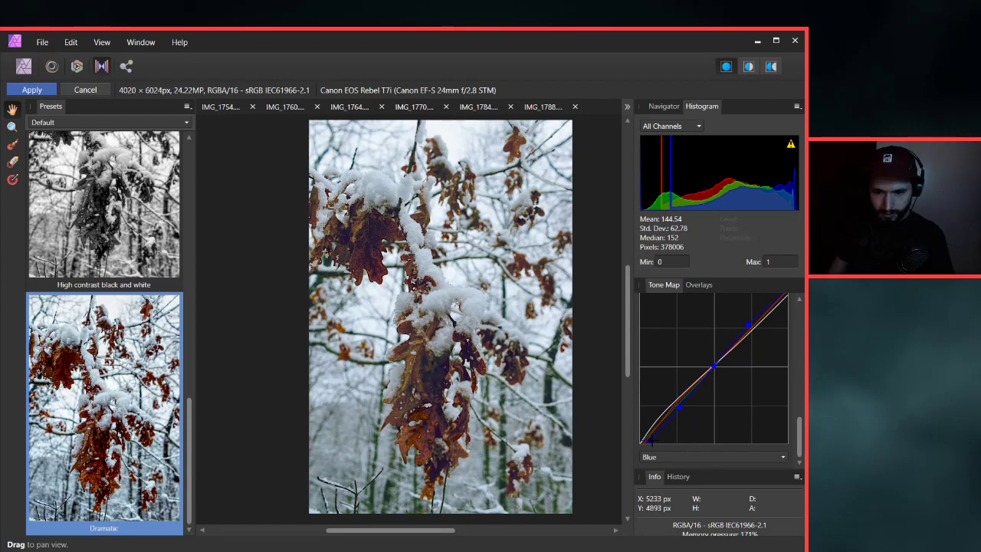
left_click_drag(650, 440, 655, 439)
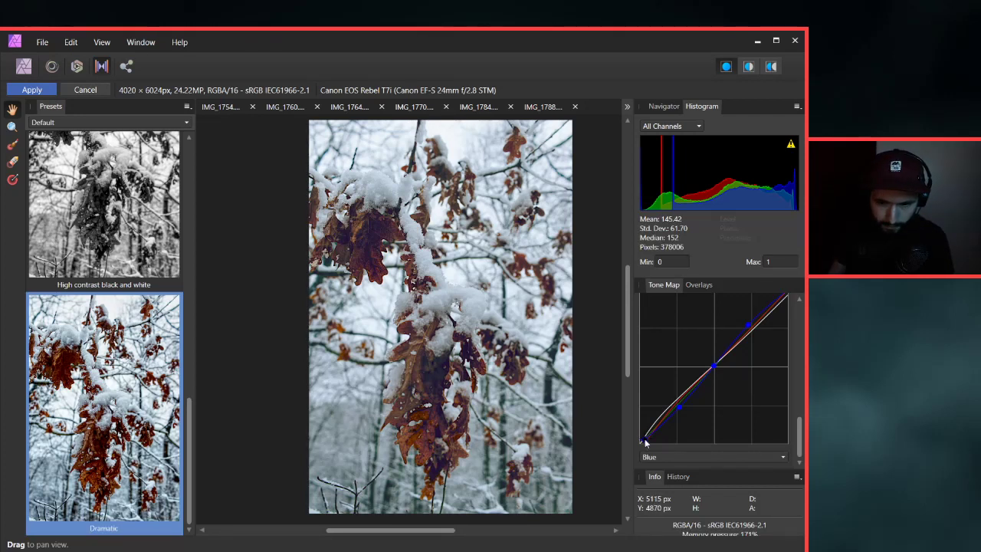
left_click(646, 445)
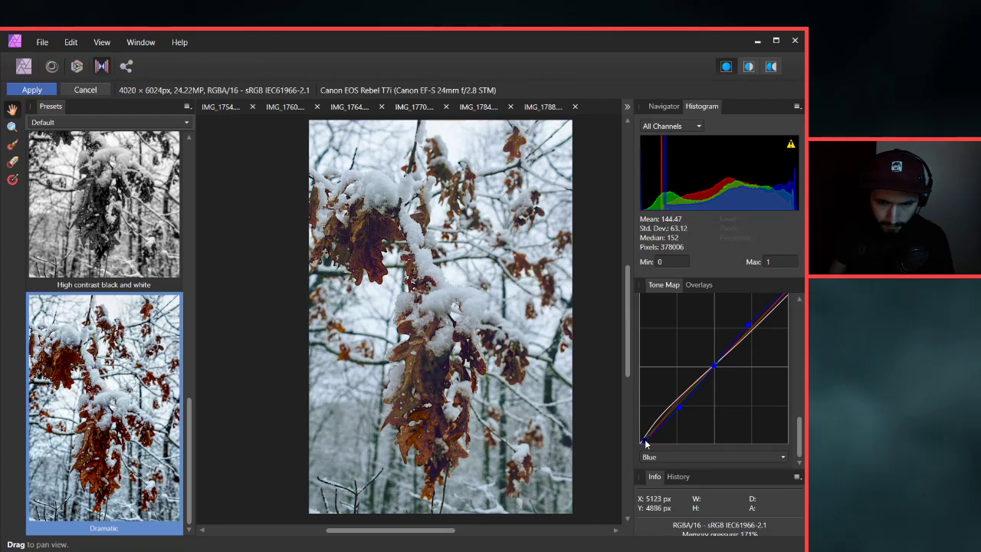
left_click(645, 442)
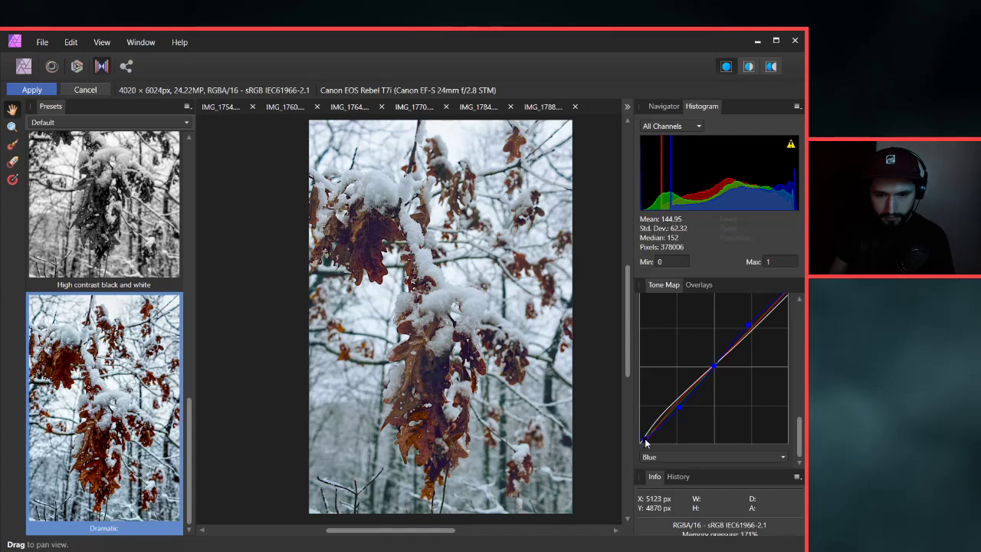
left_click_drag(646, 440, 643, 438)
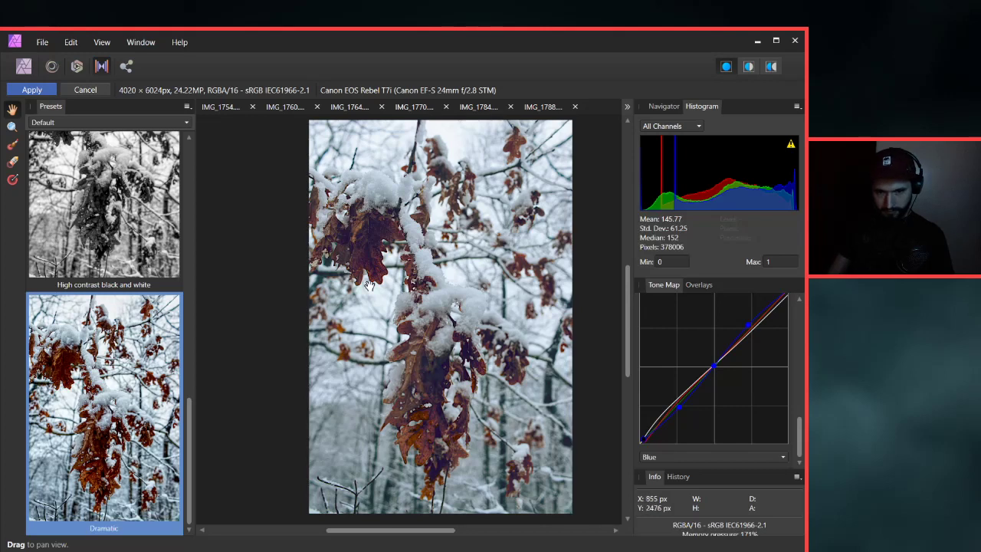
Apply the tone mapping to the oak leaves photo, and undo and redo it to compare before and after.
left_click(32, 90)
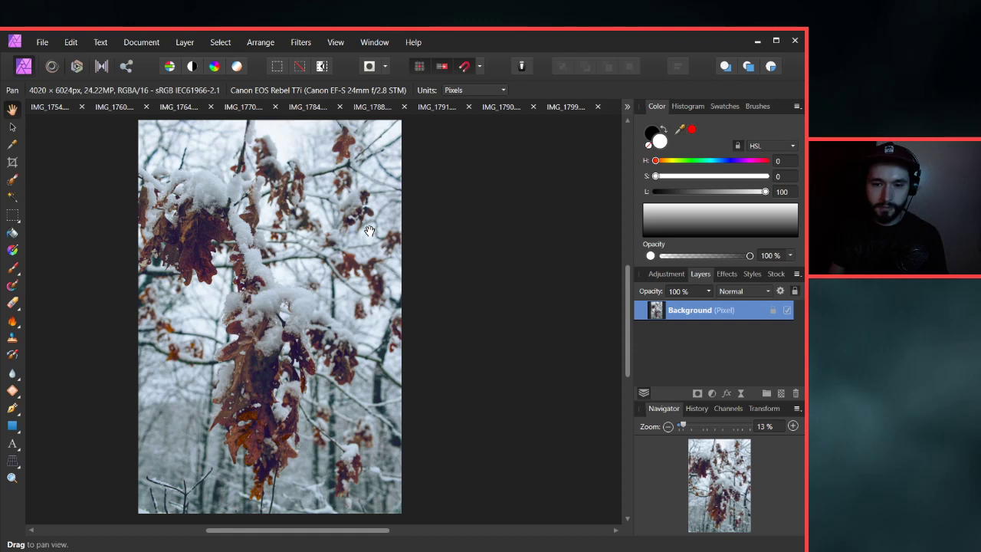
left_click_drag(369, 230, 562, 232)
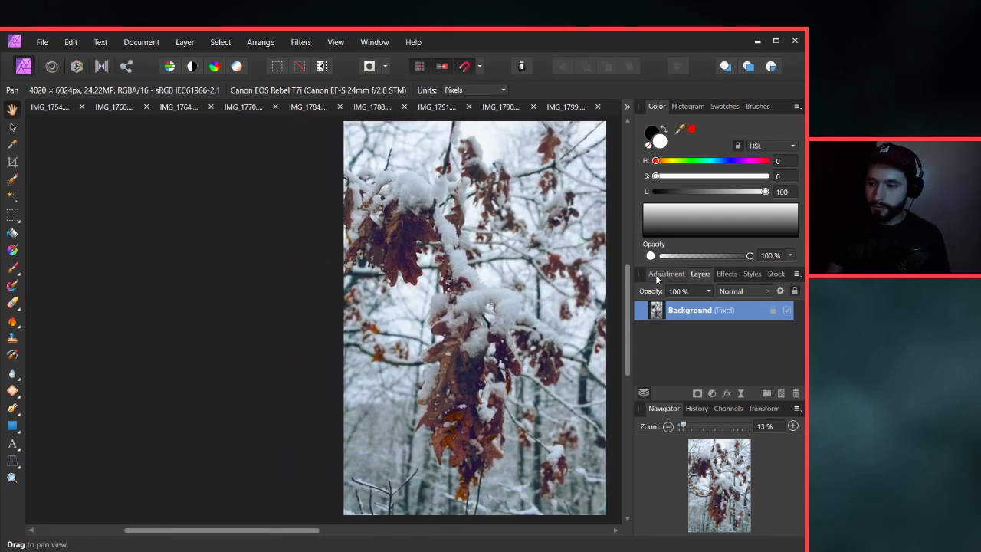
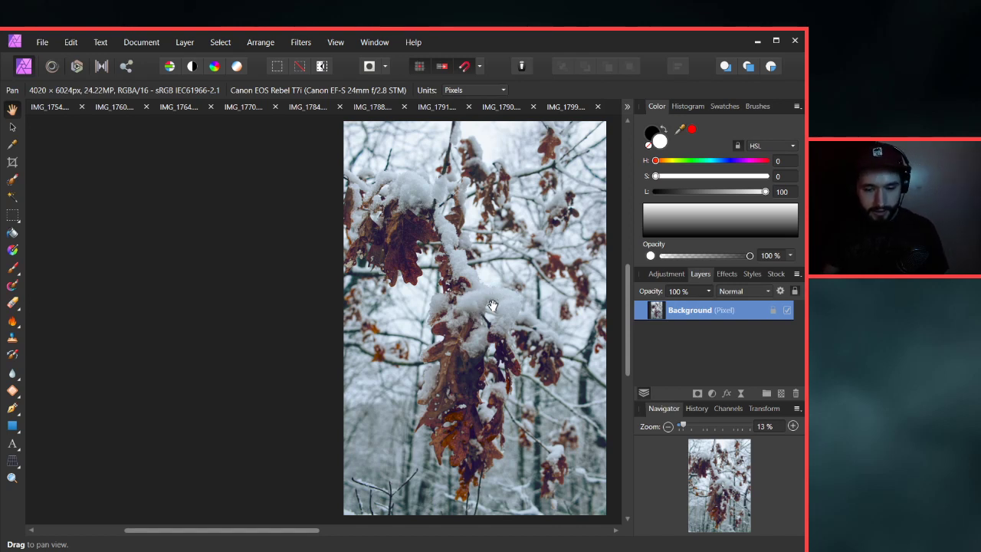
key("ctrl+z")
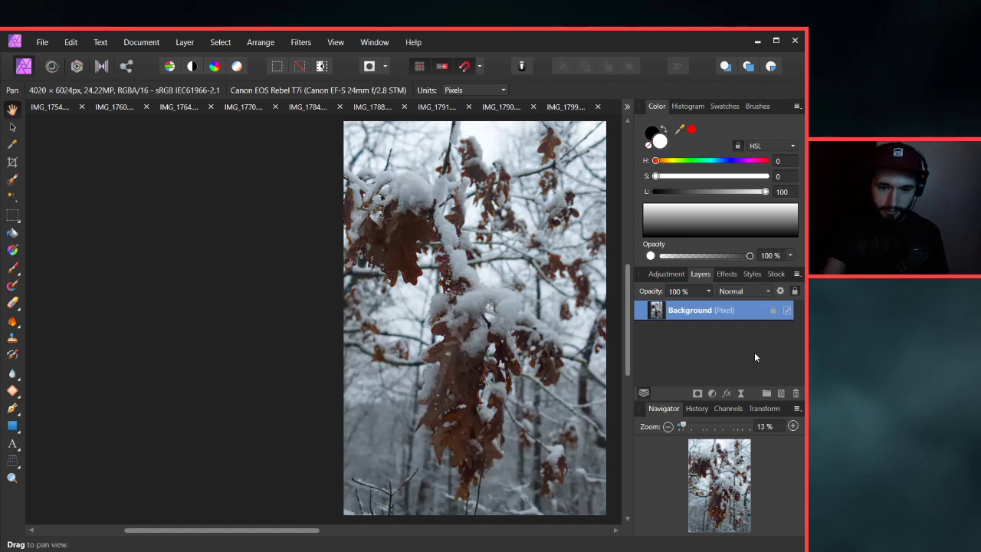
key("ctrl+shift+z")
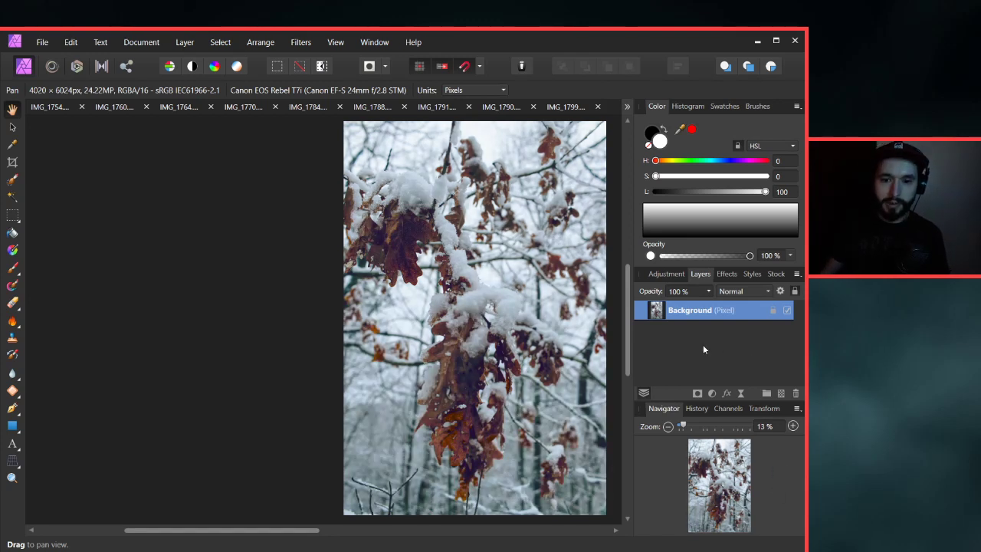
left_click_drag(554, 327, 530, 325)
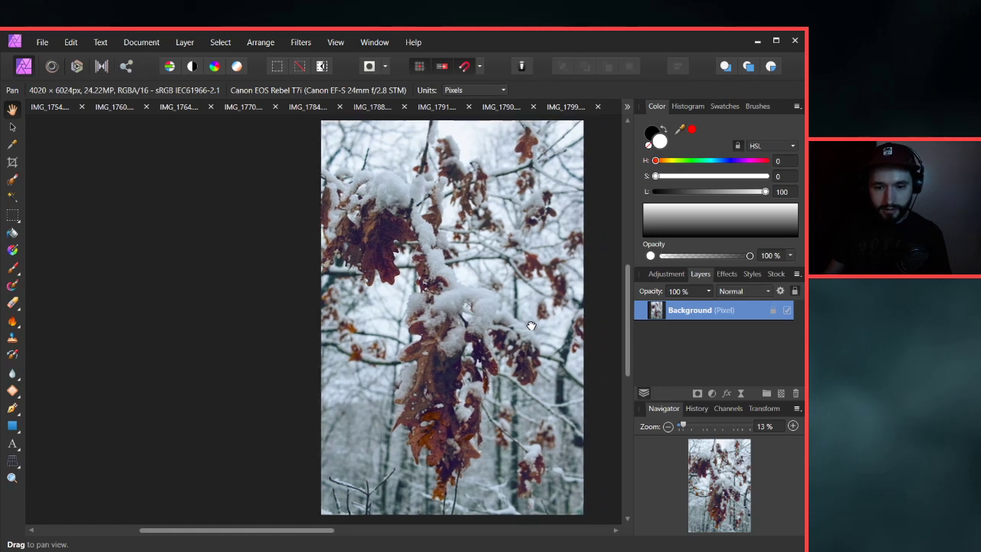
Export the oak leaves photo as a high-quality JPEG named IMG_1823 into the parent folder of Insta.
left_click(42, 42)
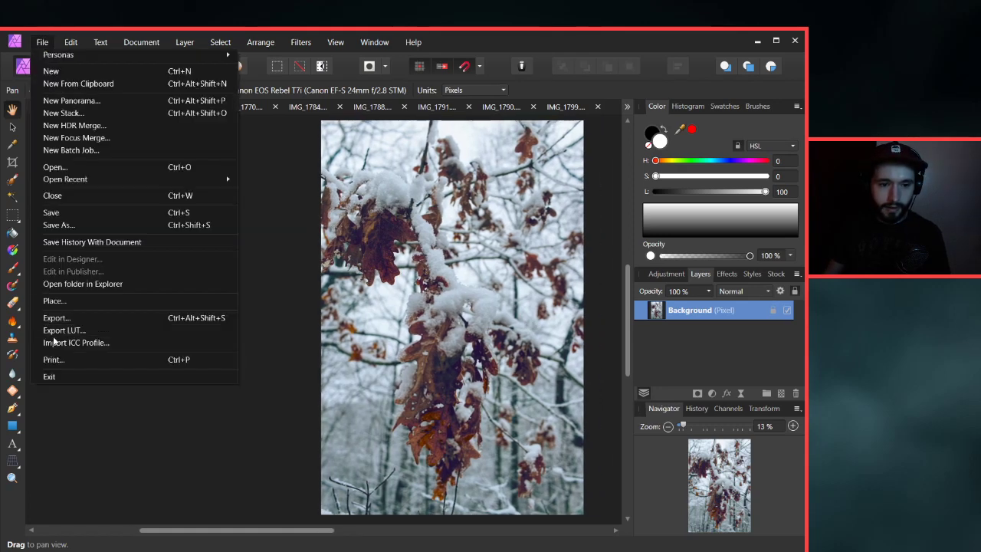
left_click(170, 318)
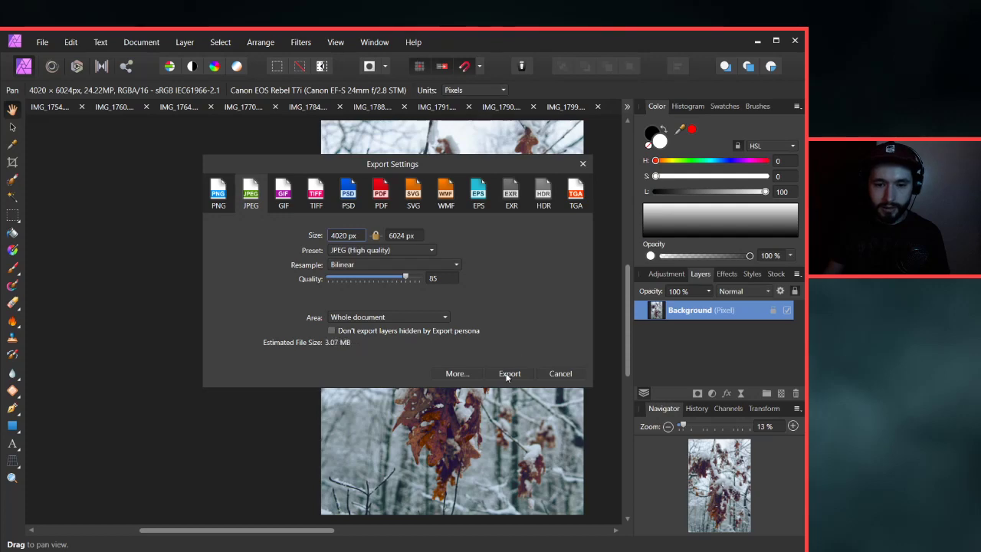
left_click(509, 373)
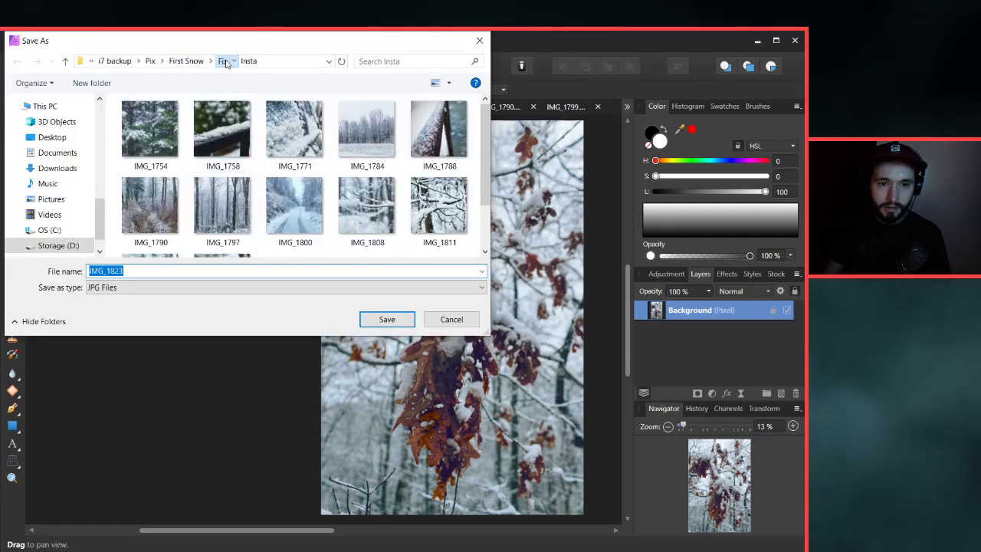
left_click(230, 62)
left_click(382, 321)
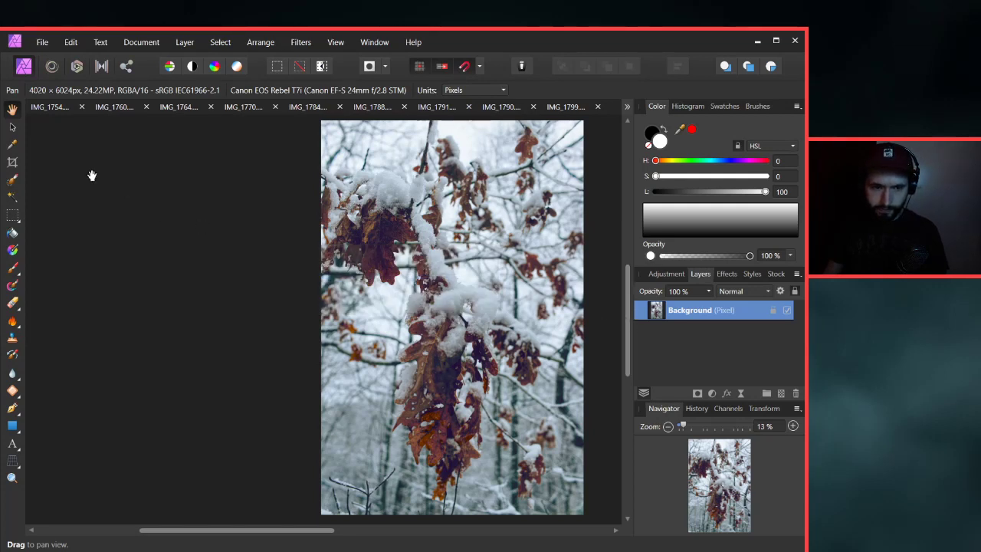
Try a square 4020 × 4020 px crop near the lower edge of the oak leaves photo, and undo it.
left_click(13, 162)
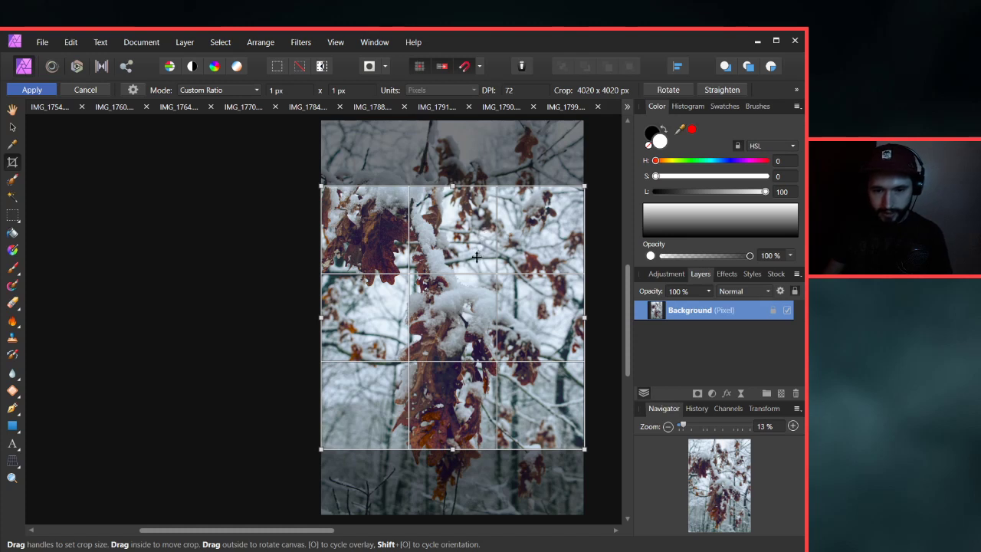
left_click_drag(477, 261, 466, 308)
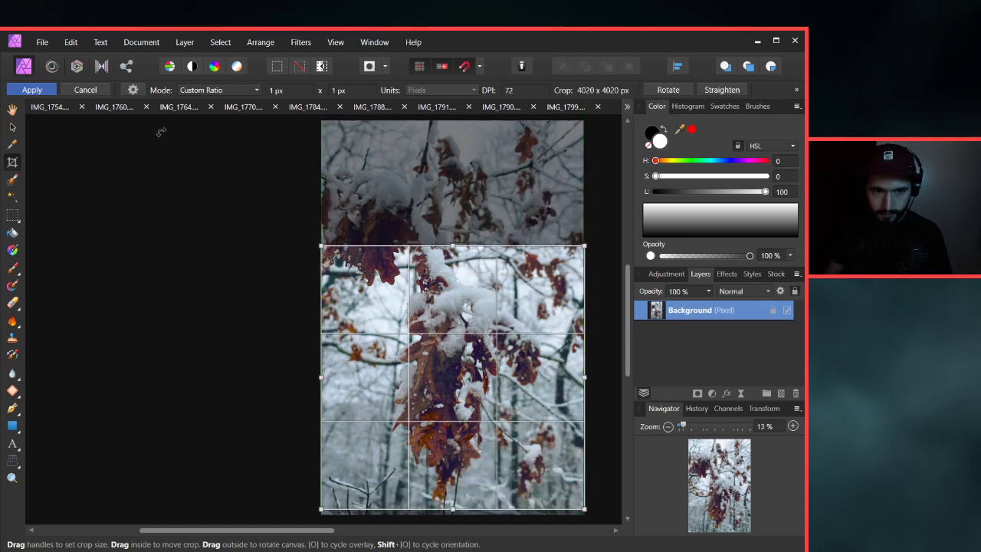
left_click(32, 89)
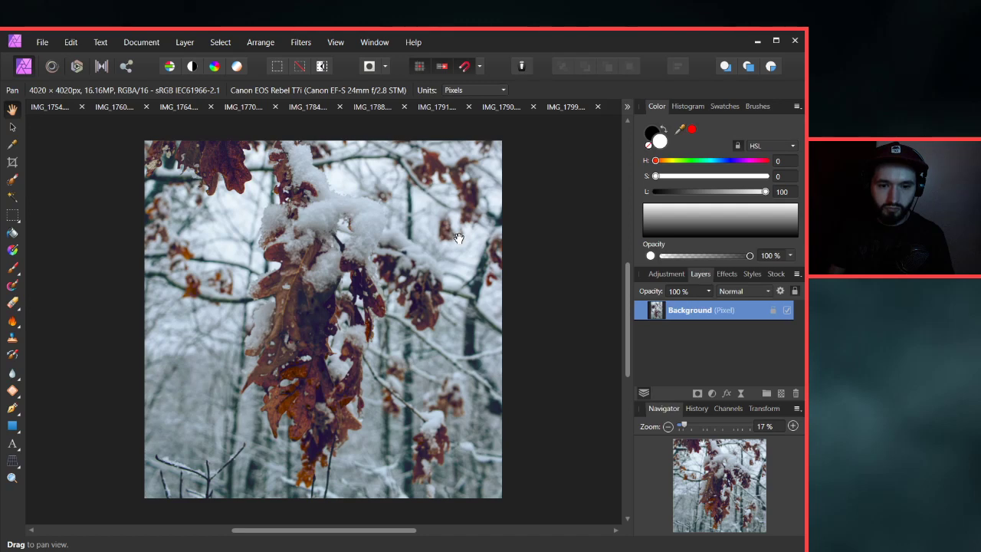
key("ctrl+z")
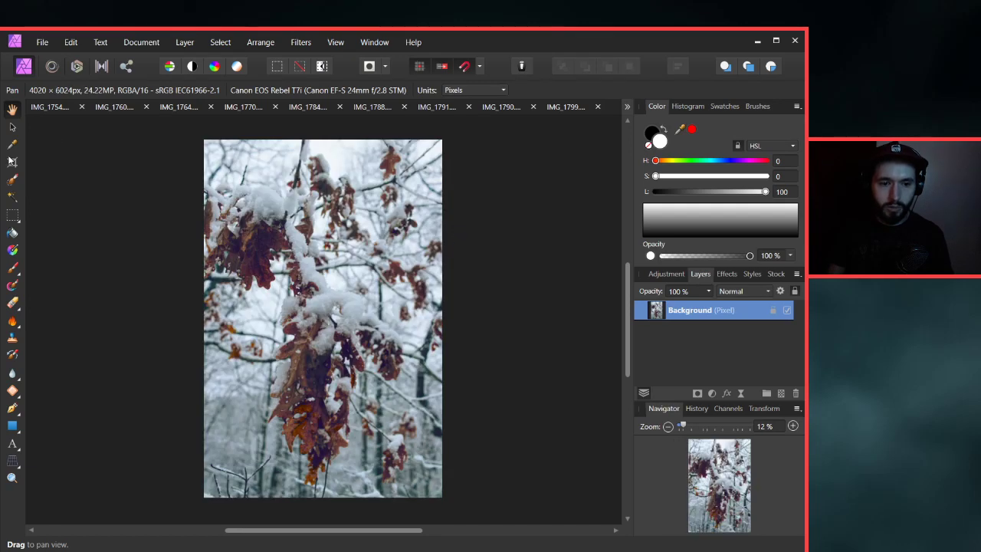
Try square crops of the oak leaves photo, one slightly higher that trims the lowest leaf tips and one centred on the photo.
key("c")
left_click_drag(309, 293, 309, 330)
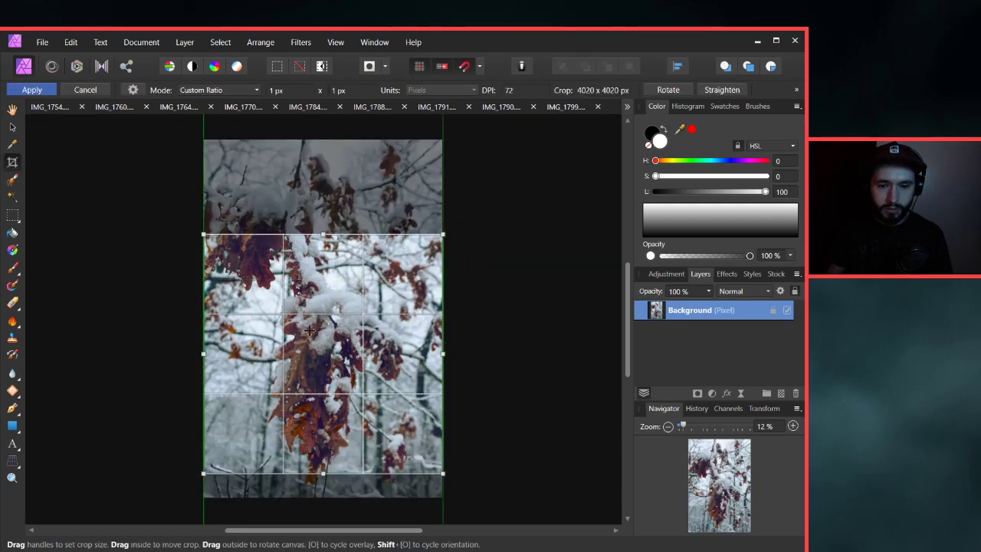
left_click(32, 90)
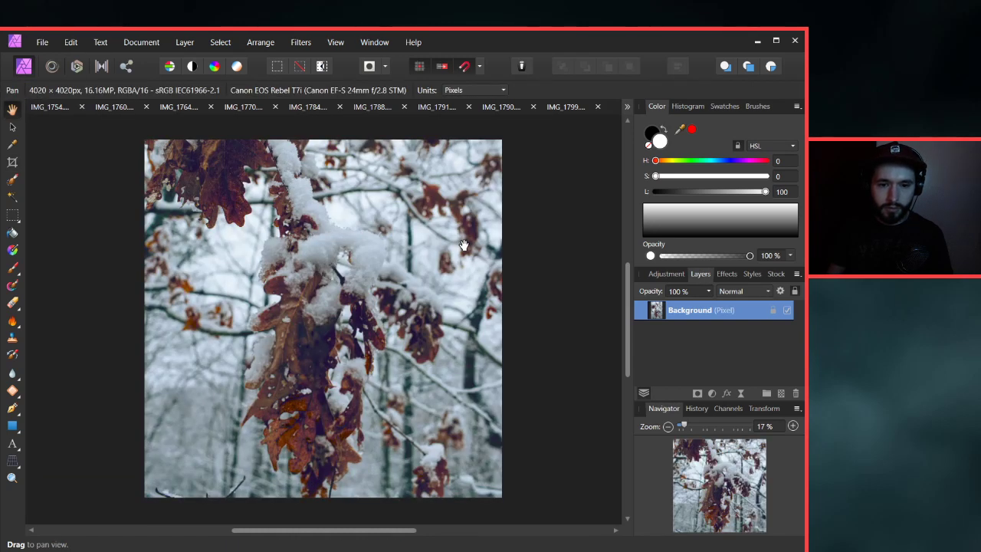
left_click(73, 109)
left_click(16, 162)
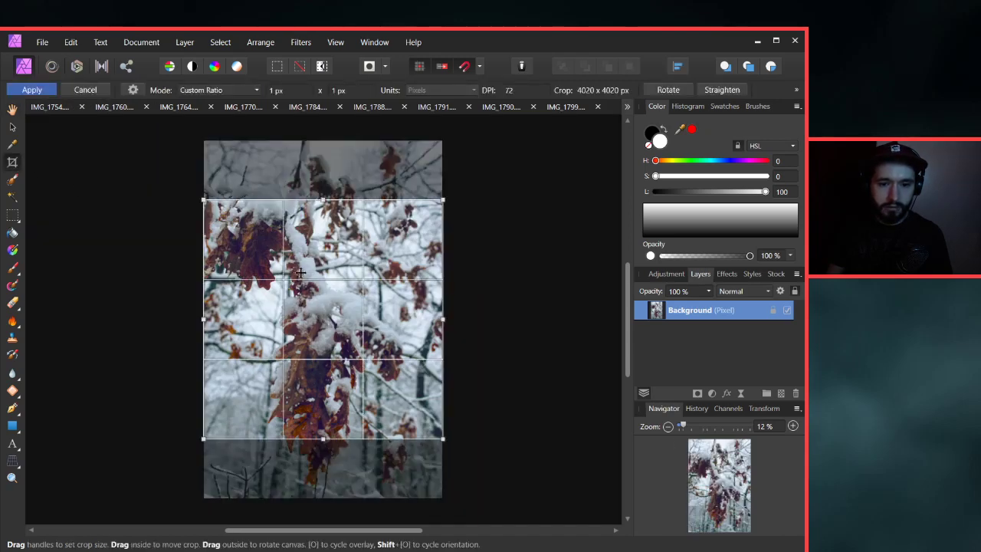
key("h")
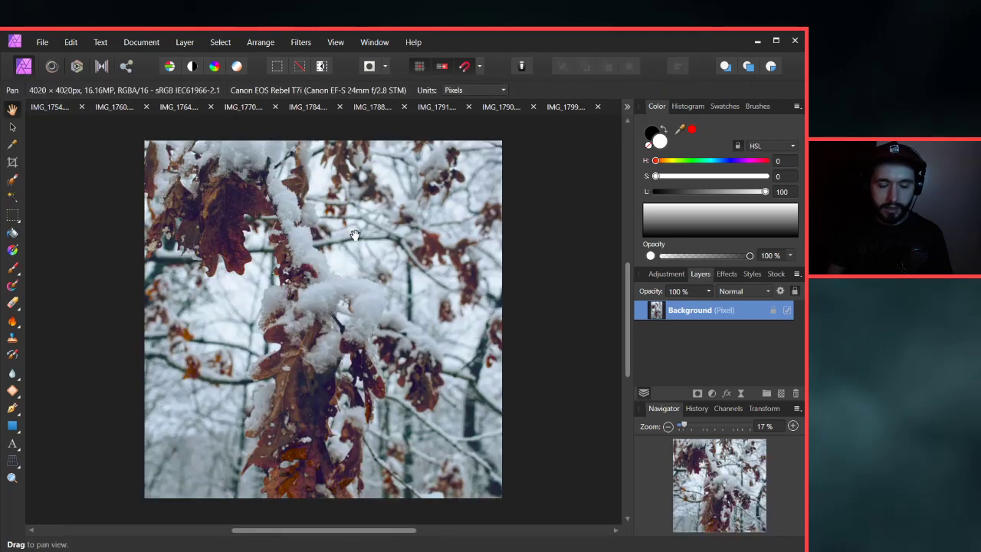
Try a square crop framing the upper leaf cluster near the photo's upper edge, and undo it.
left_click(13, 162)
left_click_drag(315, 276, 319, 217)
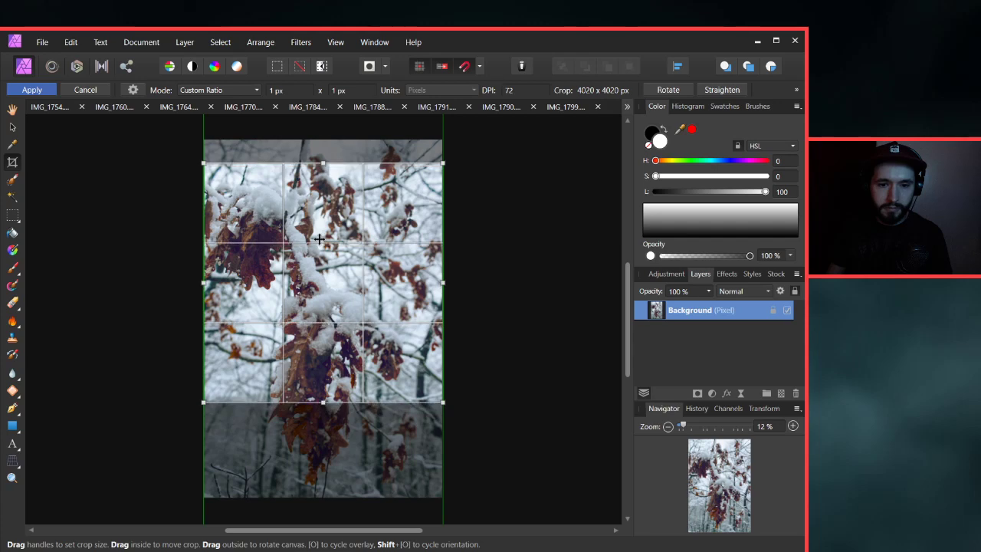
key("h")
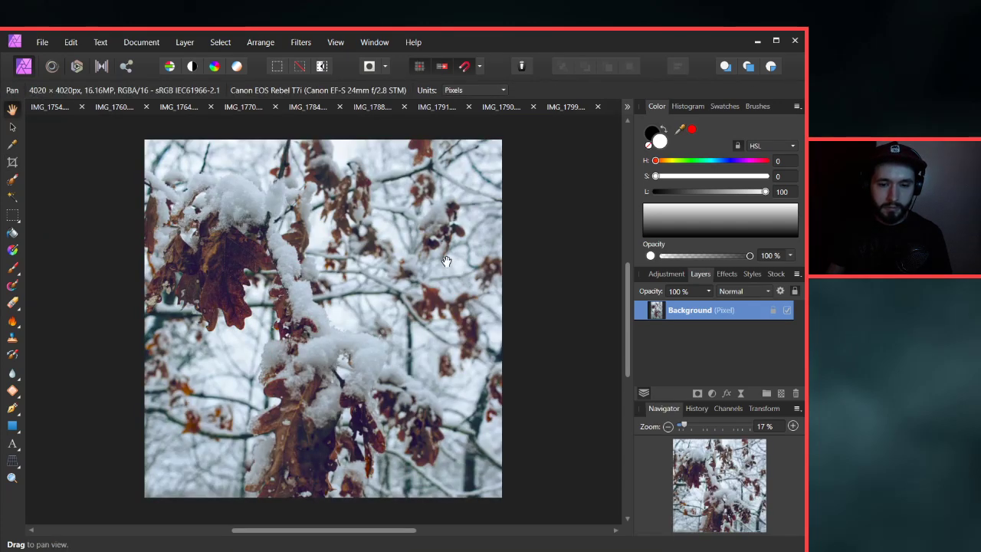
key("ctrl+z")
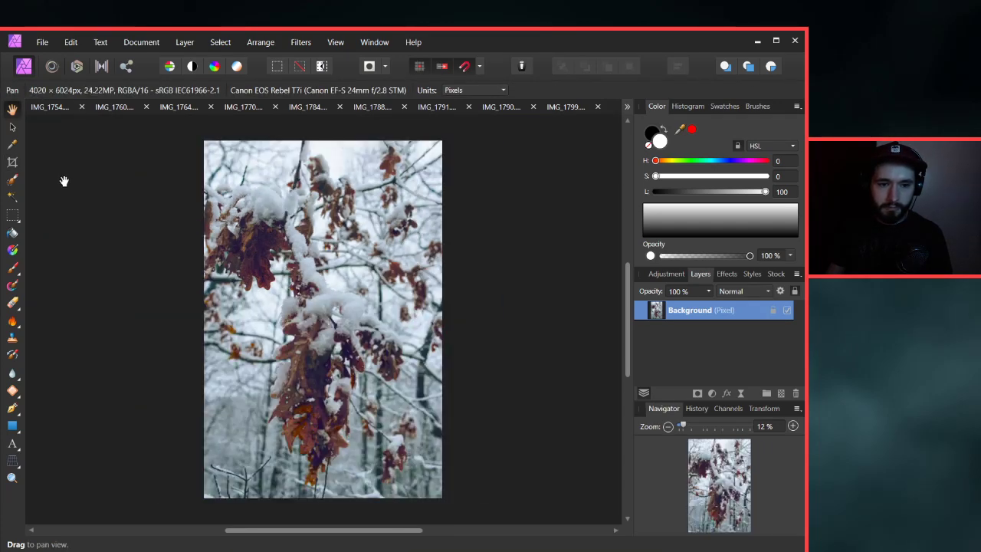
Try a square crop slightly above the photo's centre, view it smaller and undo it.
left_click(12, 162)
left_click_drag(291, 270, 290, 255)
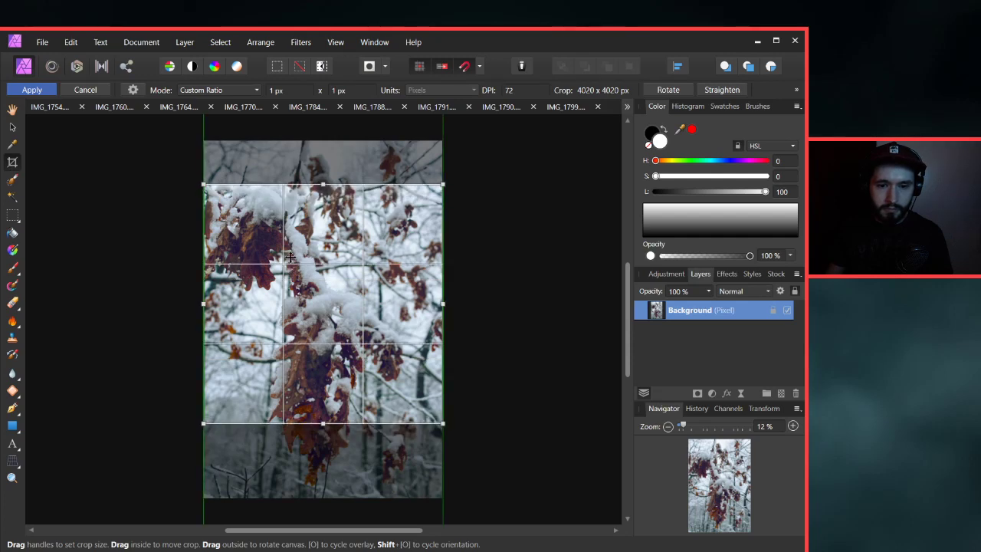
left_click(13, 109)
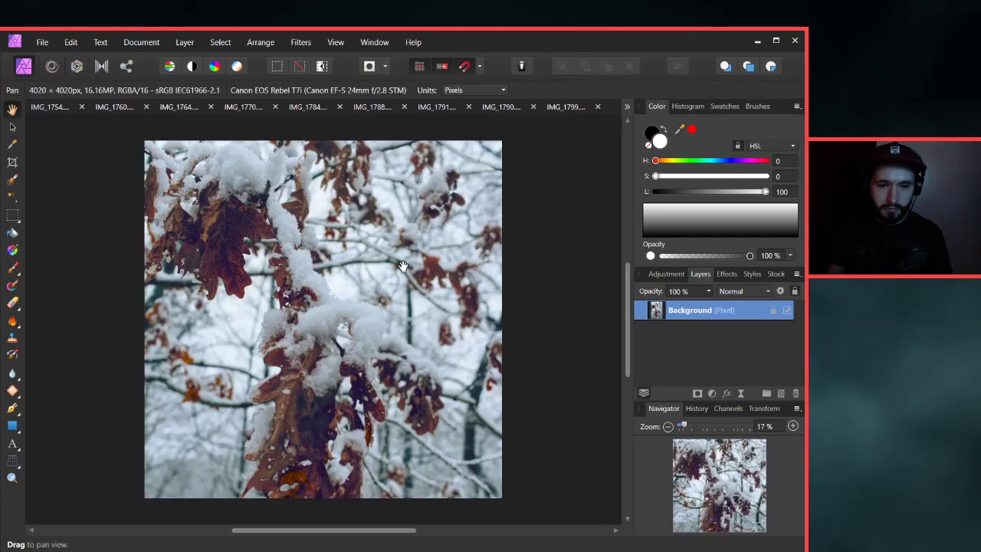
scroll(403, 266, "down", 2)
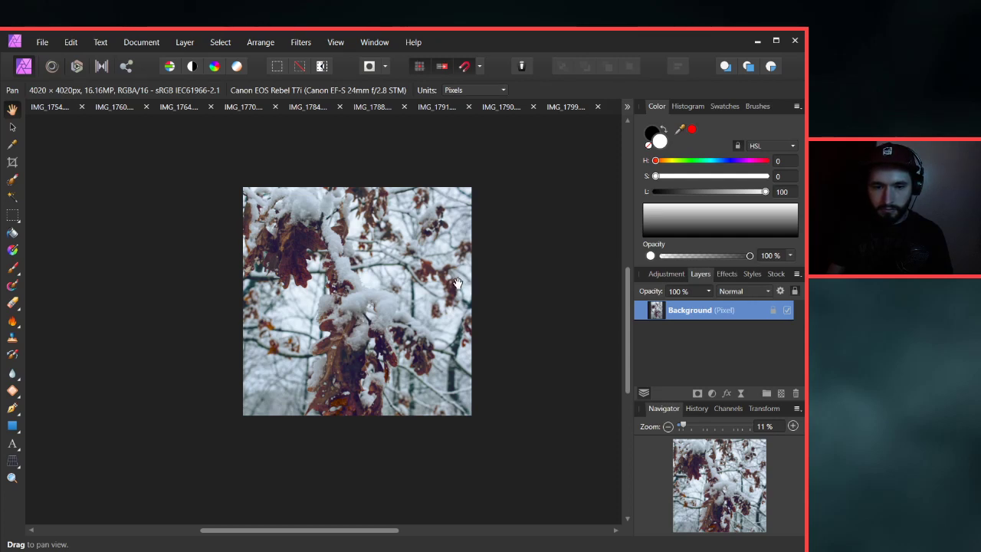
key("ctrl+z")
Try a square crop slightly below the centre of the oak leaves photo, and undo it to restore the full frame.
left_click(14, 162)
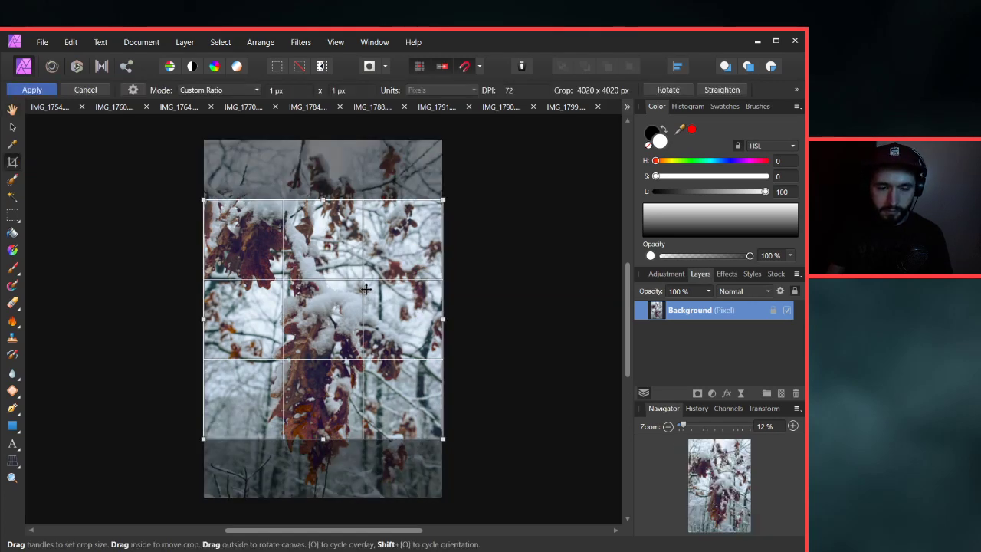
left_click_drag(365, 288, 370, 310)
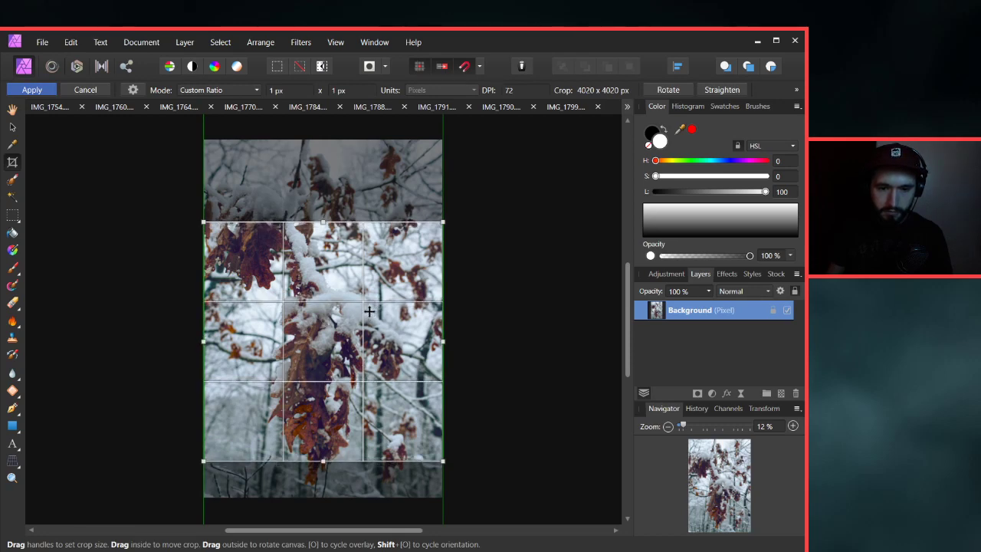
left_click(31, 89)
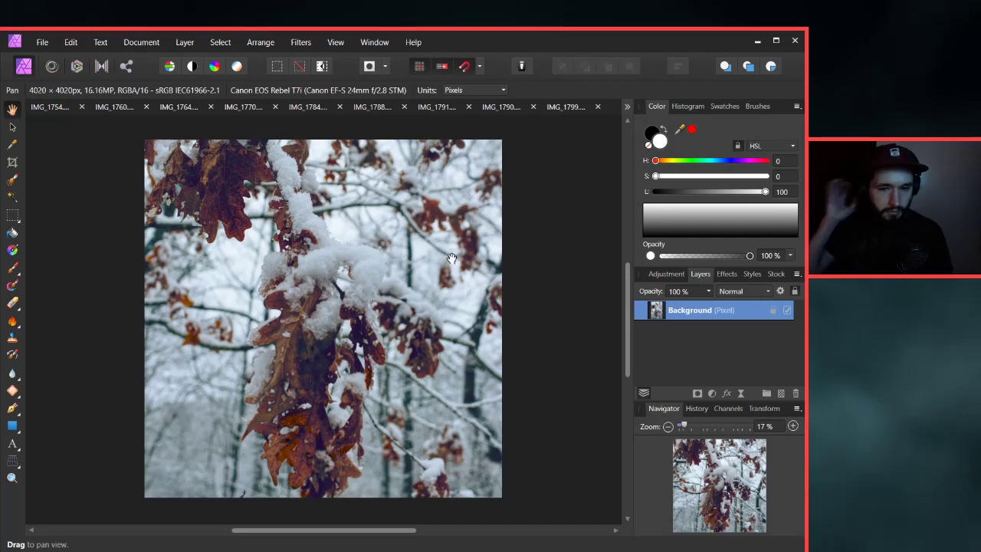
key("ctrl+z")
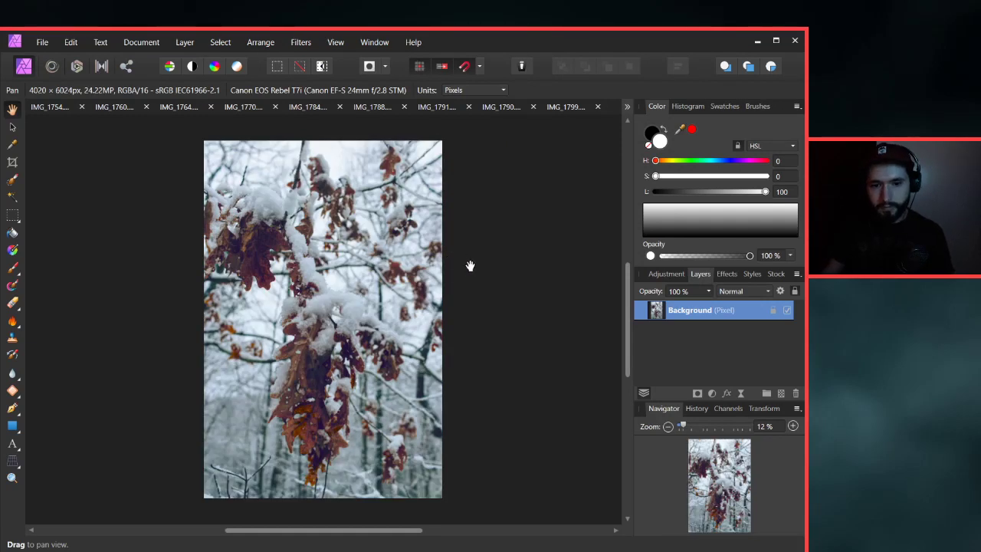
Switch to the undeveloped RAW photo IMG_1826.CR2 among the open documents.
left_click(626, 106)
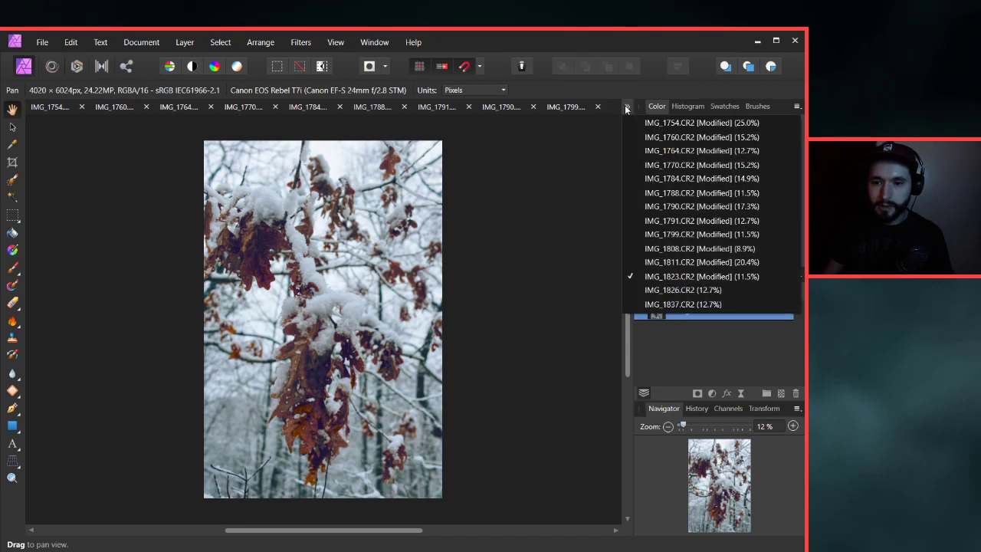
left_click(678, 295)
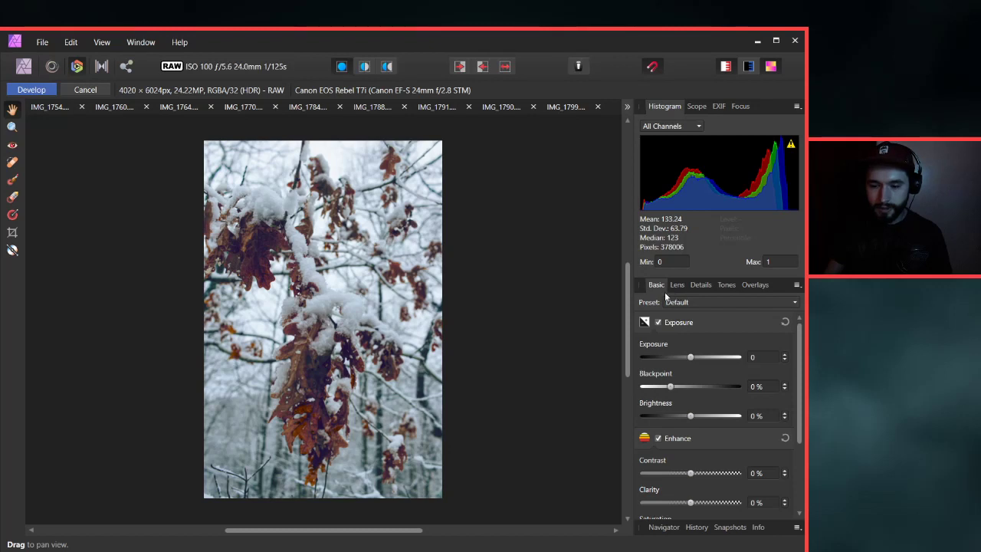
left_click(627, 106)
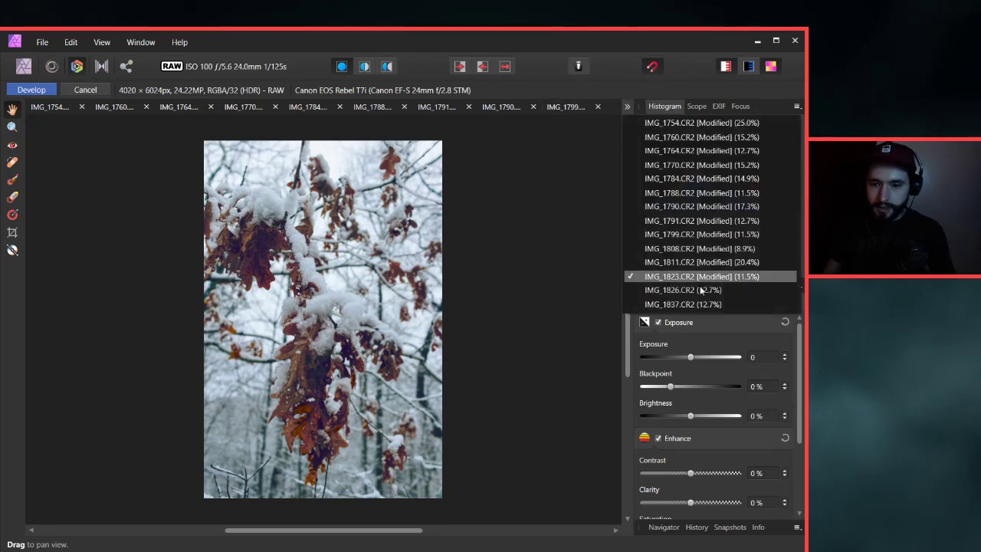
left_click(691, 290)
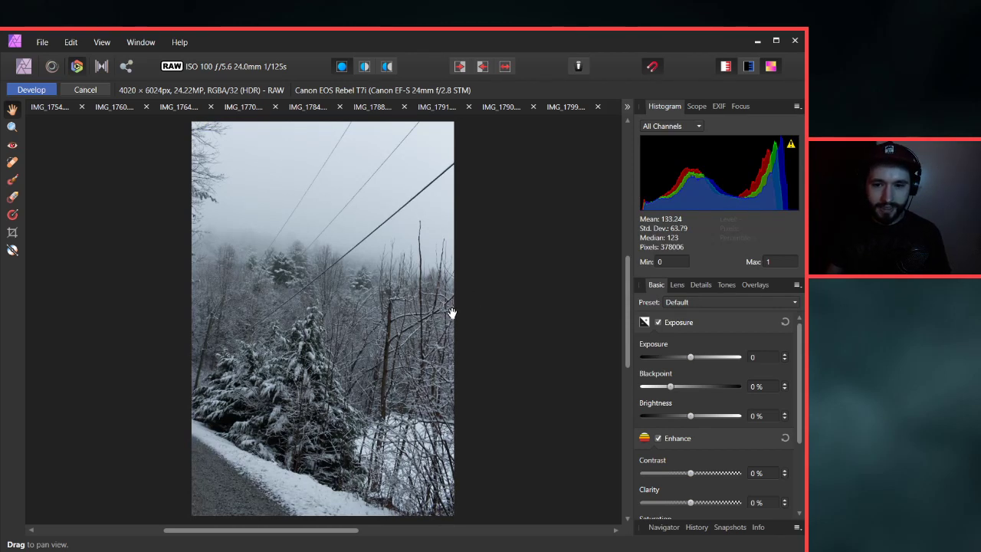
View the snowy road photo IMG_1837.CR2 and return to IMG_1826.CR2.
left_click(627, 106)
left_click(627, 106)
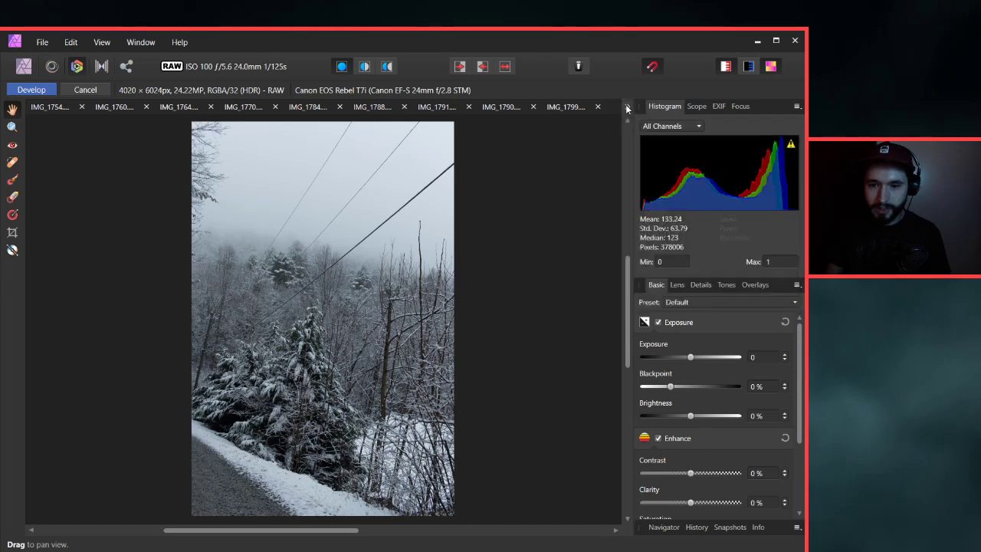
left_click(627, 106)
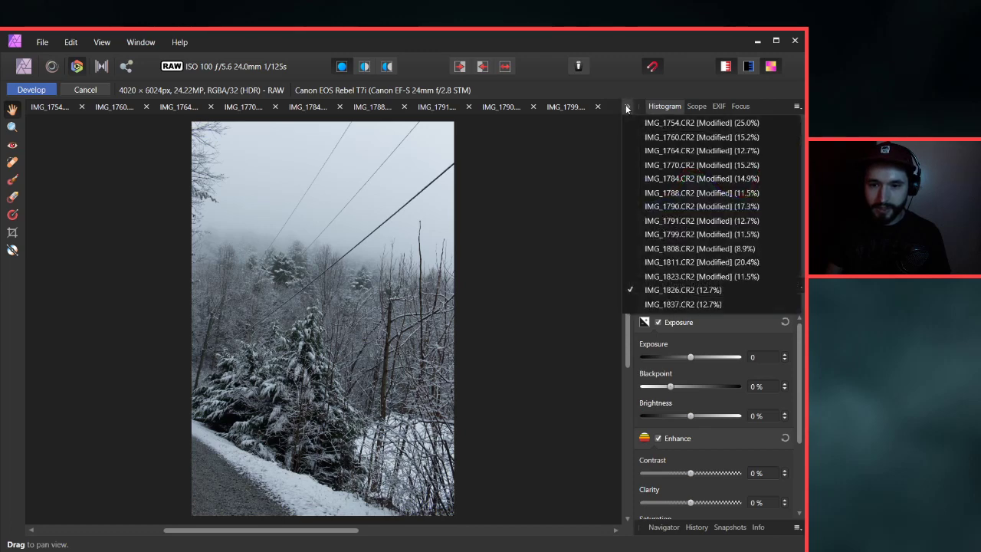
left_click(666, 306)
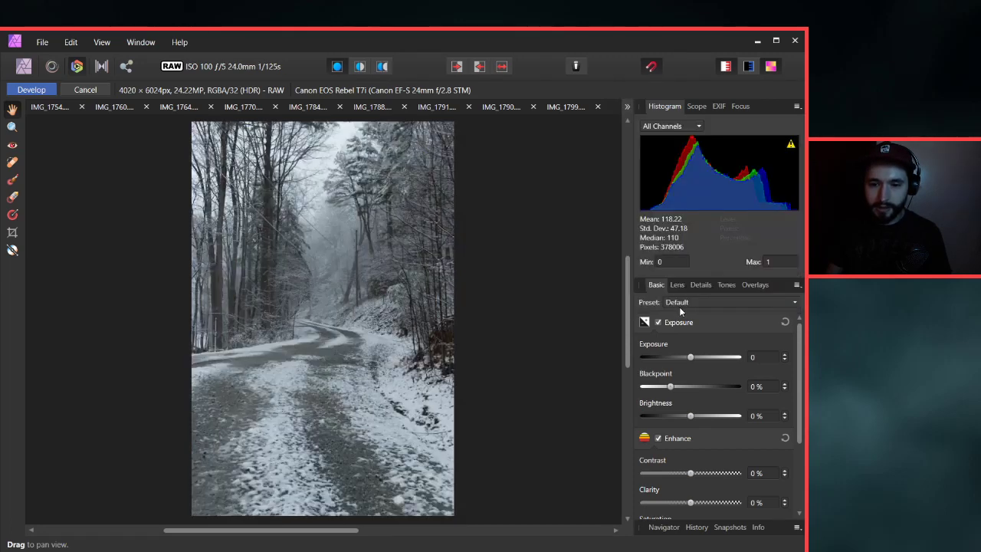
left_click(624, 107)
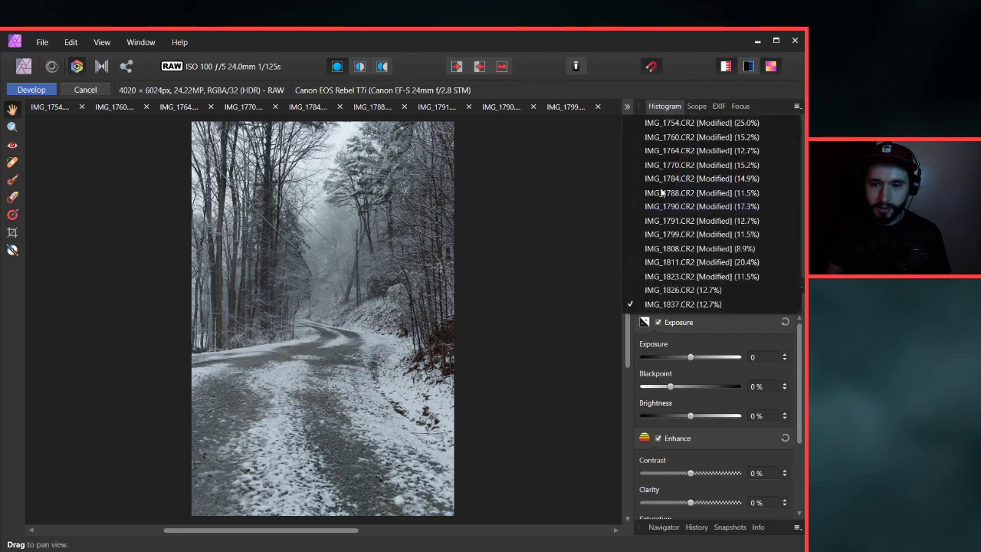
left_click(663, 291)
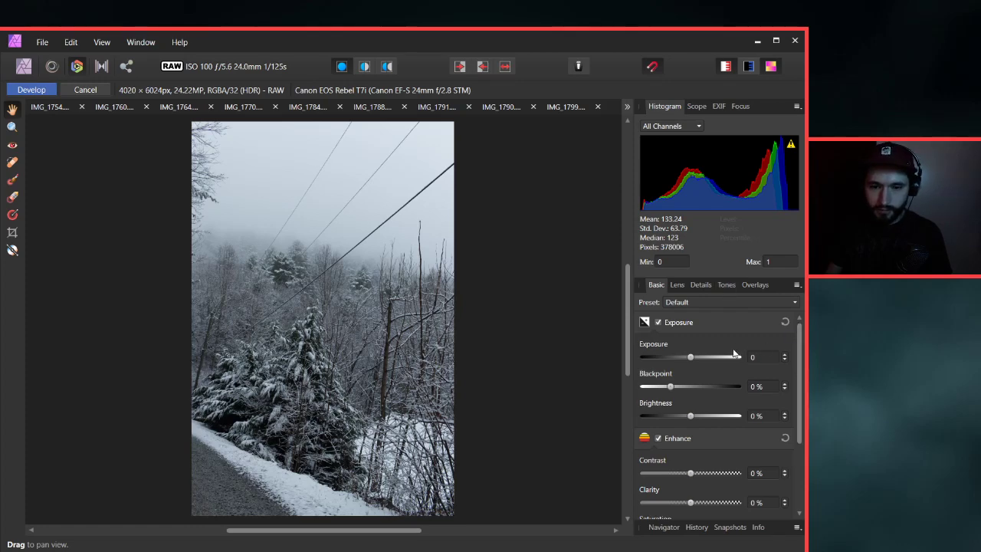
Set the exposure of the foggy hillside photo to 0.75 and develop the RAW image.
left_click_drag(692, 356, 698, 360)
left_click(757, 358)
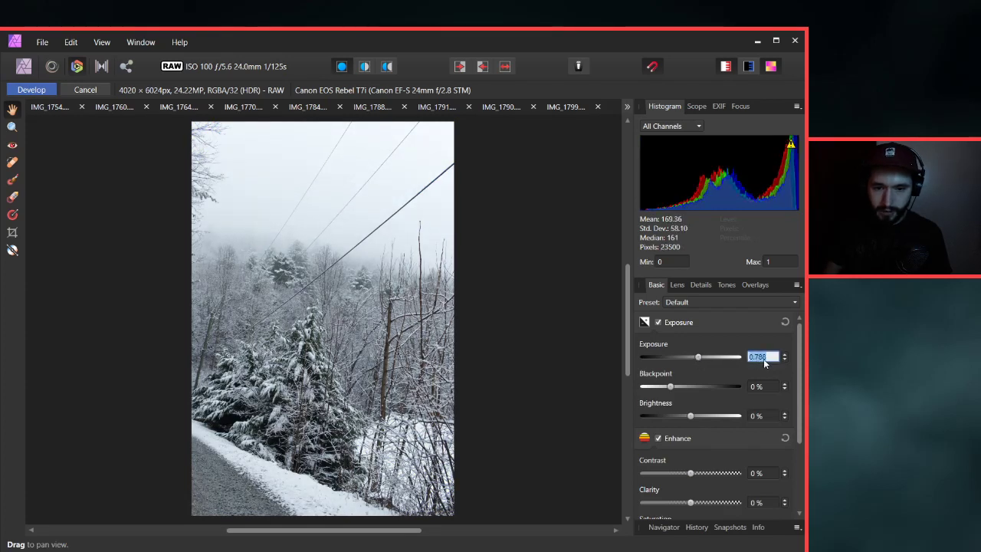
key("BackSpace")
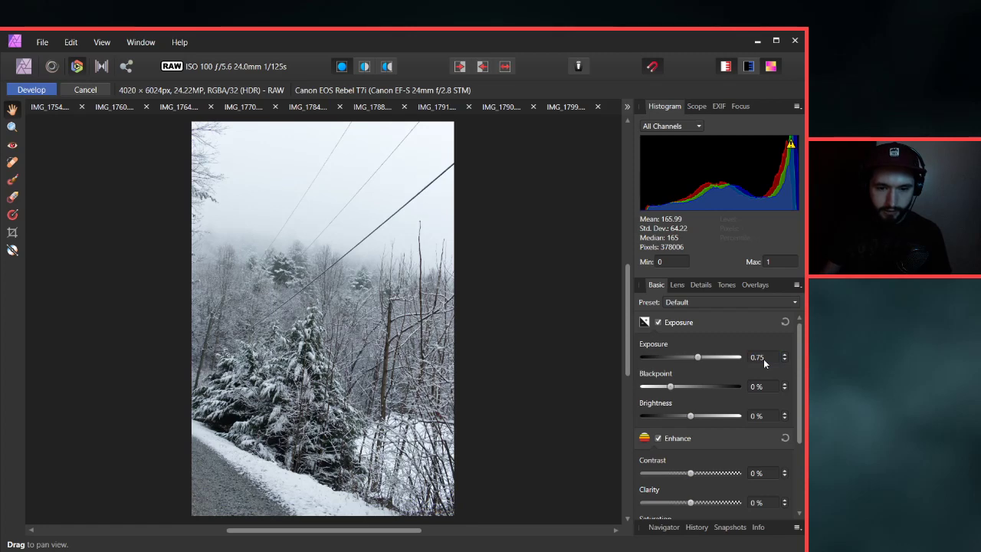
left_click(37, 91)
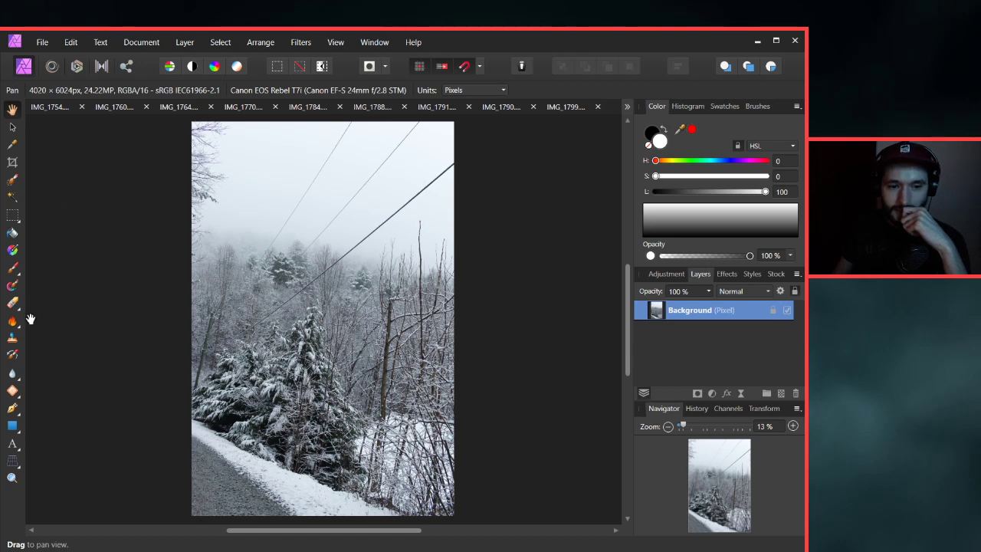
Try to cover the thin power line with sampled clear sky using the Clone Brush at 476.8 px width.
left_click(13, 336)
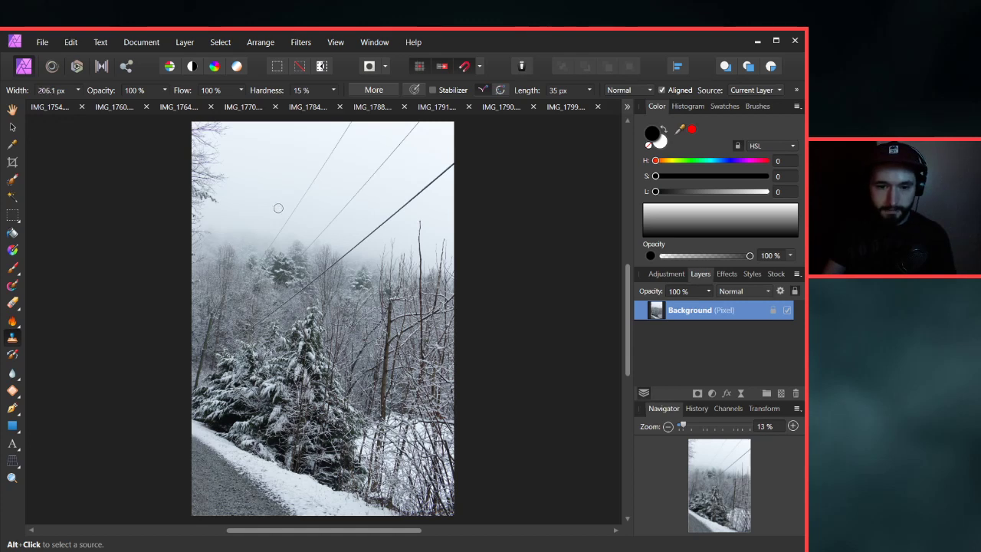
key("bracketright")
key("bracketright")
key("bracketright")
left_click(305, 144, "alt")
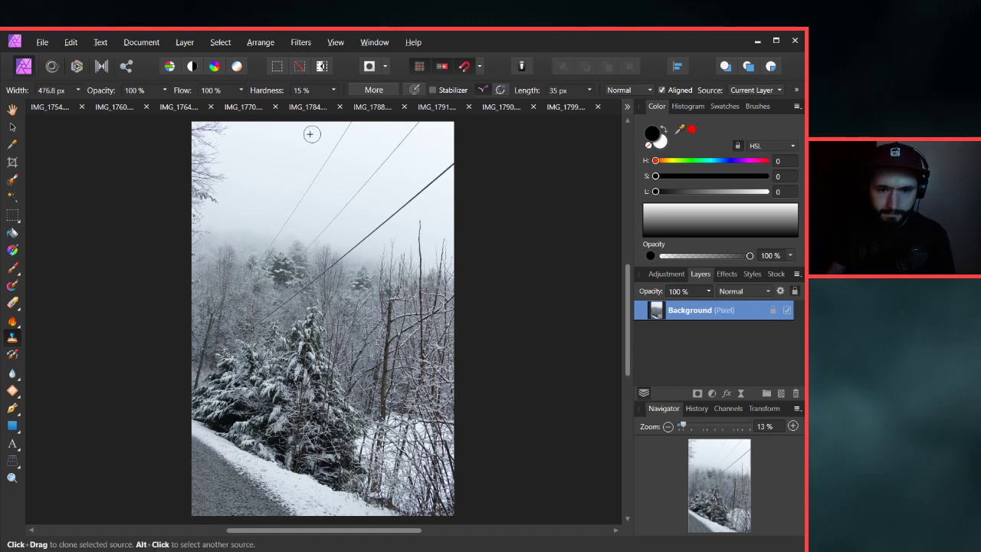
left_click_drag(347, 135, 281, 216)
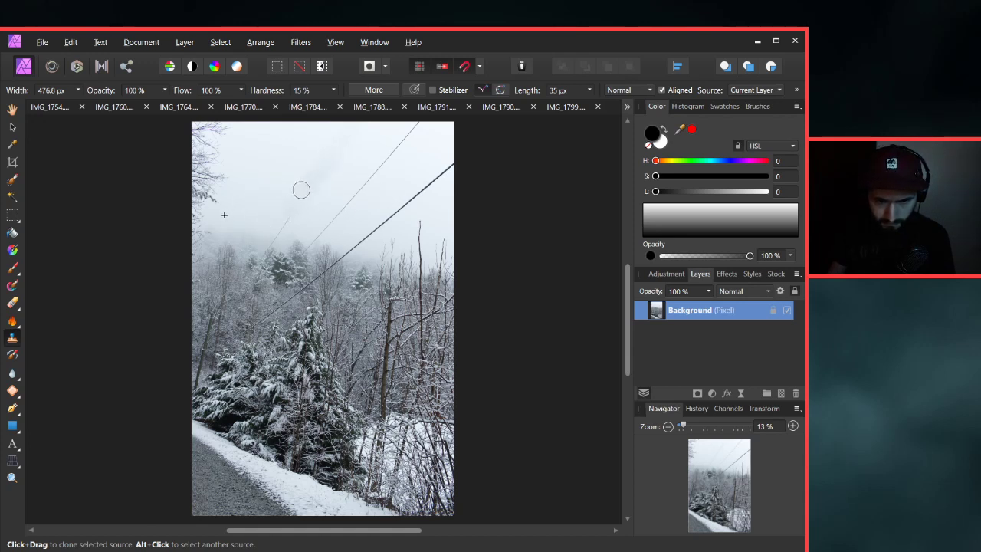
key("ctrl+z")
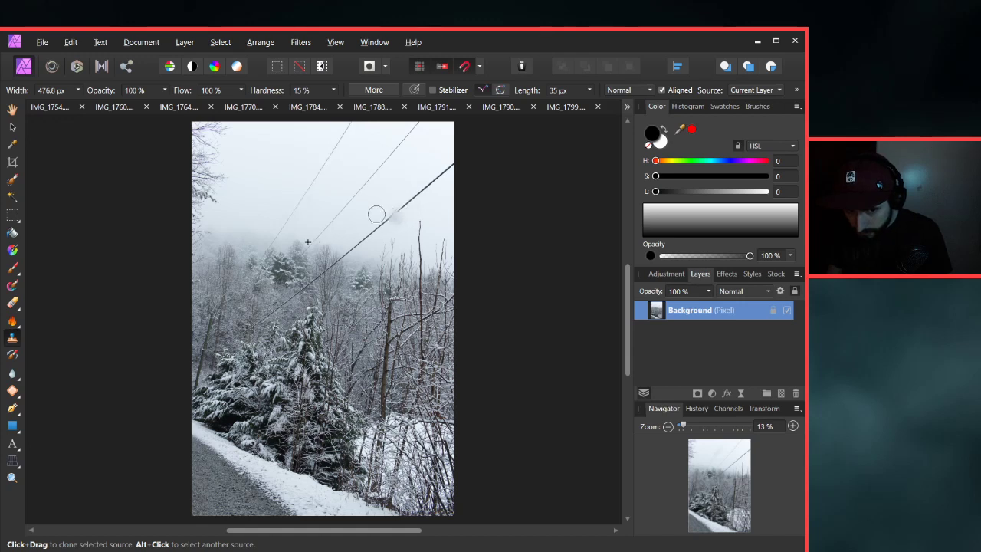
left_click(248, 156, "alt")
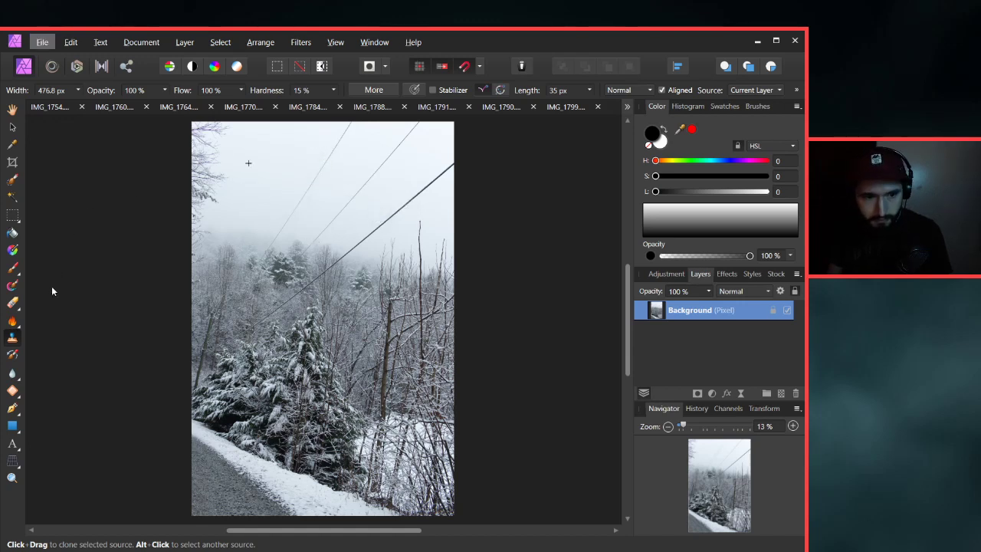
Try to replace the sky area around the power lines using the Patch Tool.
left_click(14, 389)
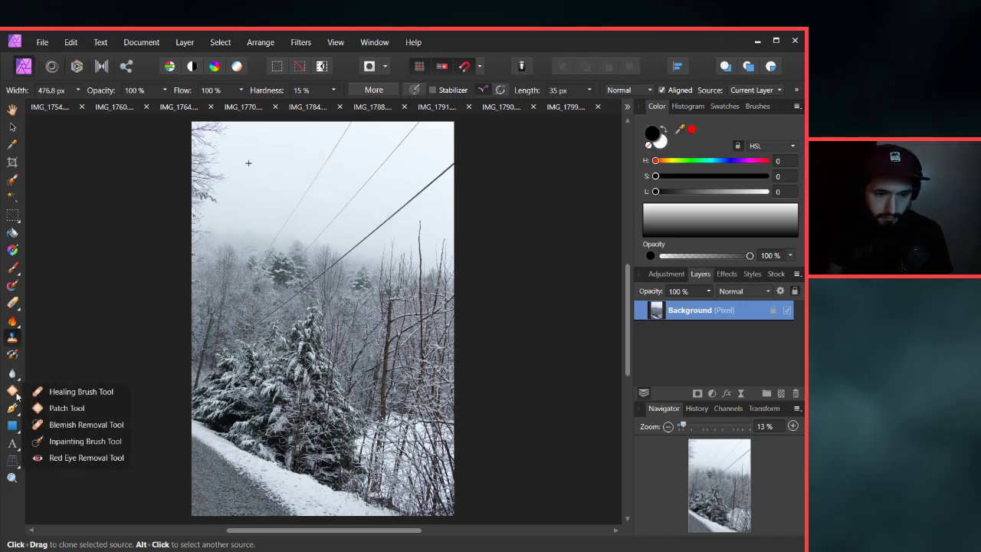
left_click(69, 424)
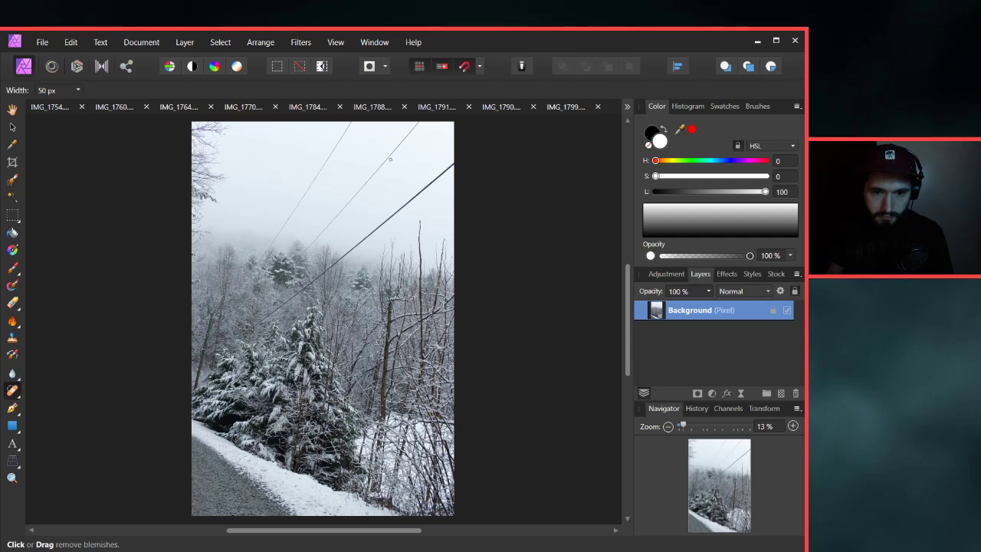
left_click(12, 387)
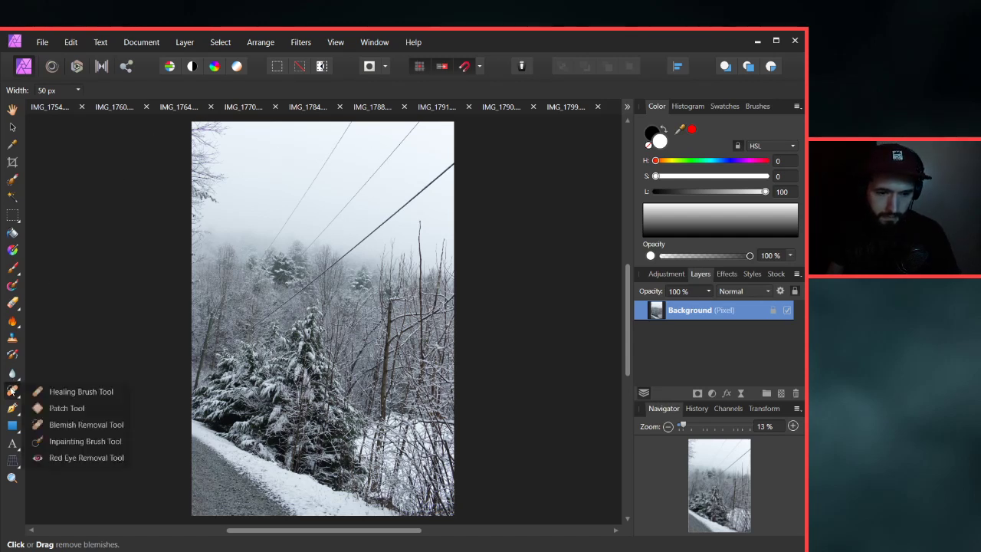
left_click(52, 406)
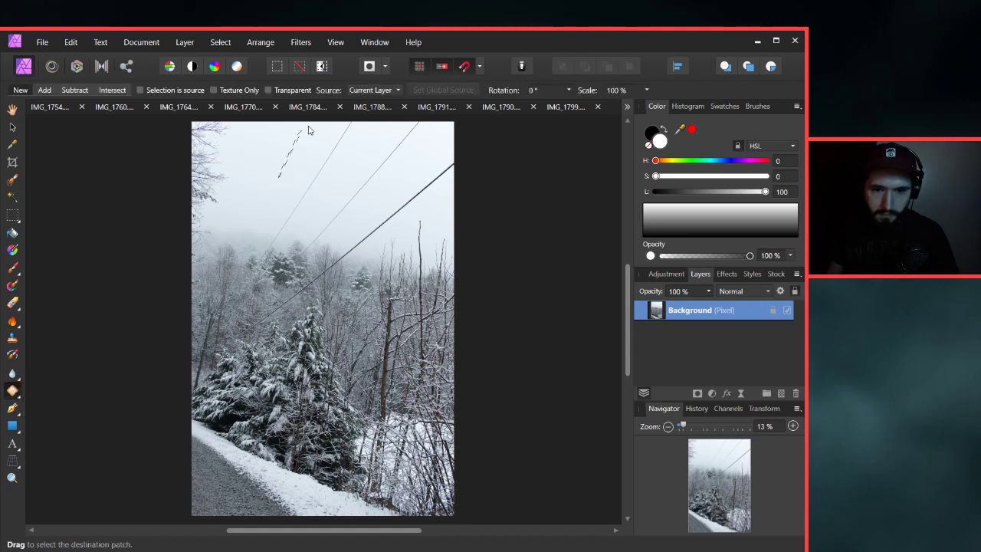
mouse_move(308, 130)
left_mouse_down()
mouse_move(357, 112)
mouse_move(441, 119)
left_mouse_up()
mouse_move(469, 204)
left_mouse_down()
mouse_move(406, 222)
mouse_move(361, 251)
mouse_move(272, 201)
left_mouse_up()
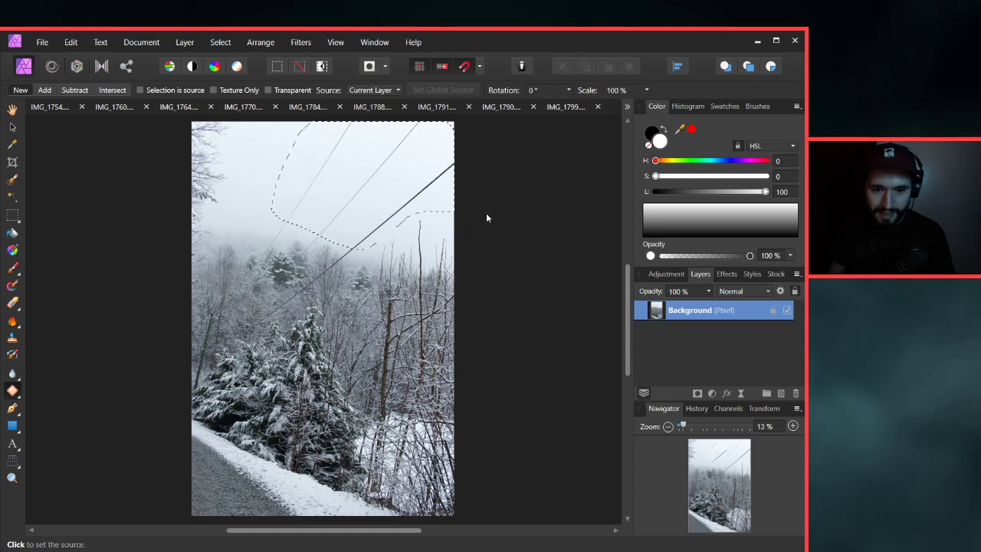
left_click(457, 213)
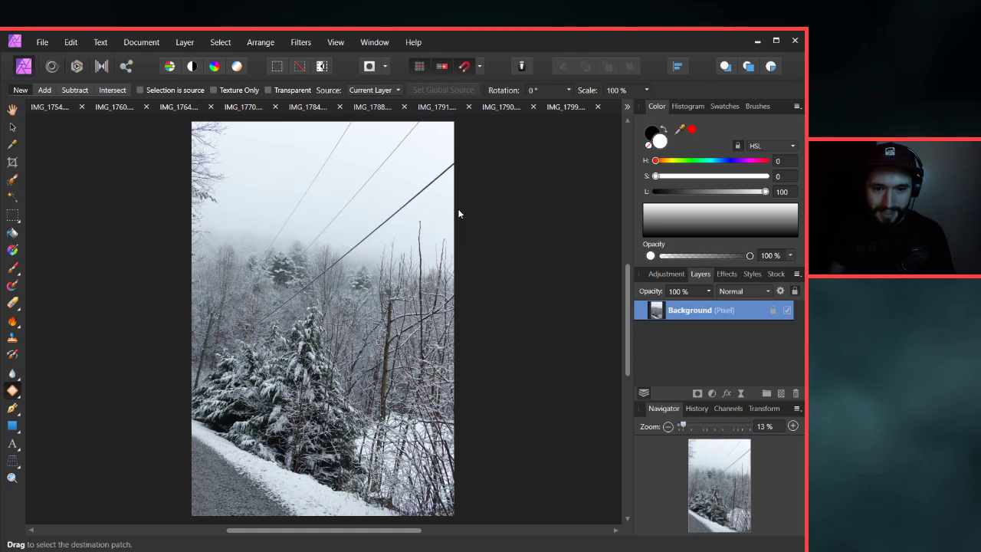
Try the Healing Brush on the thin power line in the upper sky.
left_click(13, 393)
left_click(57, 393)
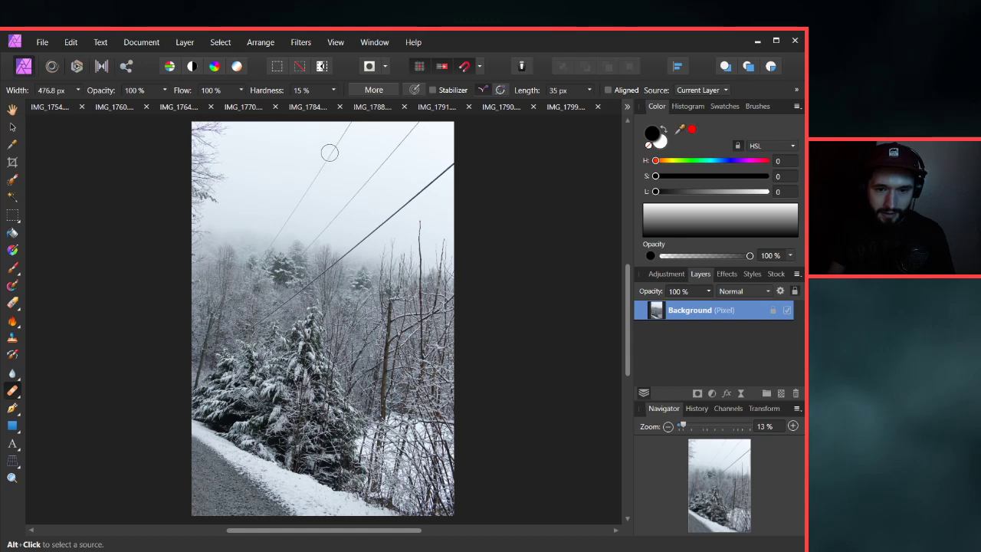
left_click(330, 152)
left_click(570, 191)
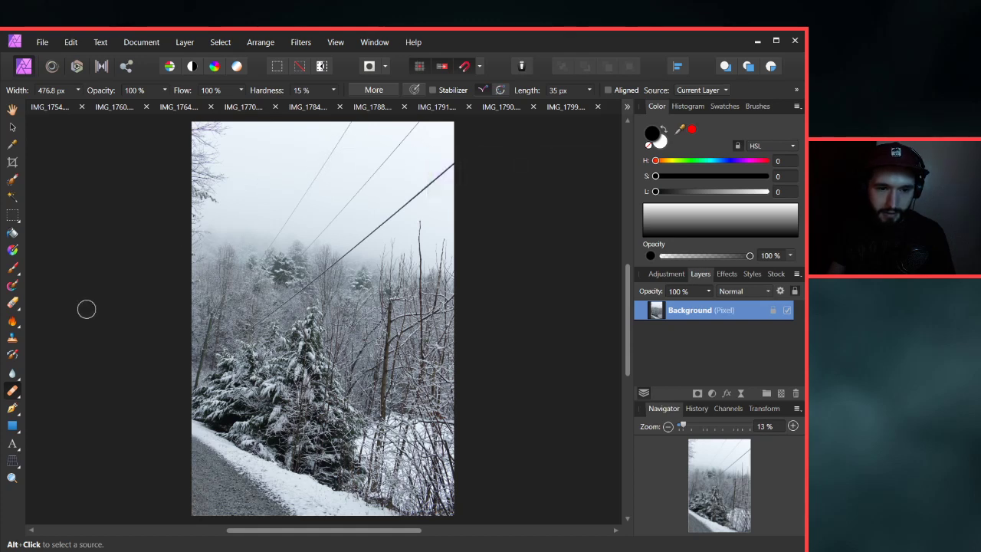
Remove the upper section of the leftmost power line using the Blemish Removal Tool at 618.8 px width.
left_click(14, 394)
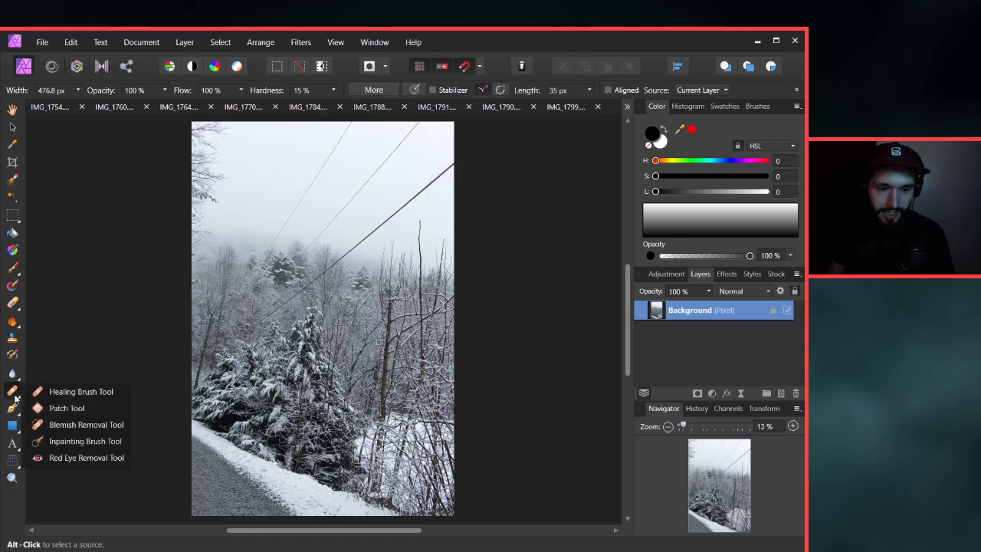
left_click(81, 425)
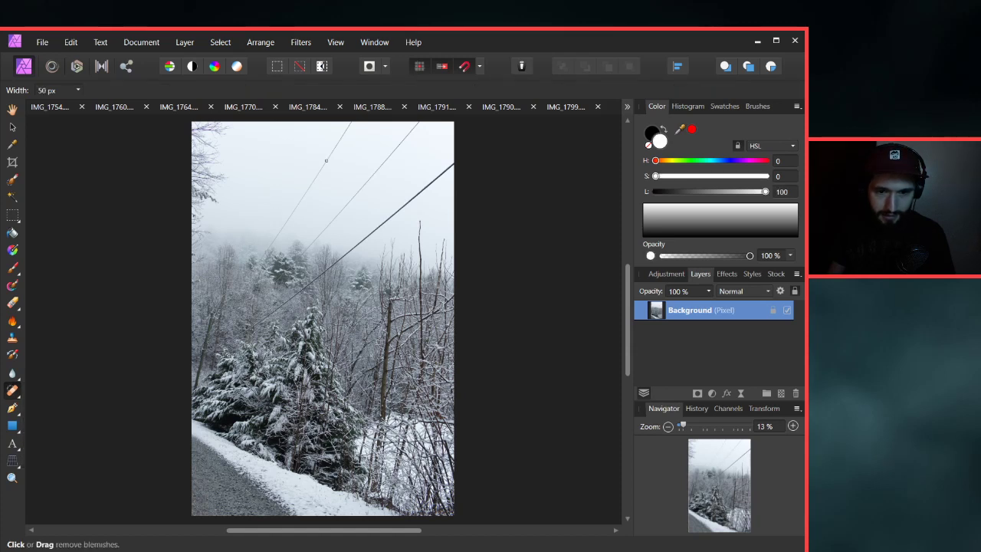
key("bracketright")
key("bracketright")
key("bracketright")
key("bracketright")
key("bracketright")
key("bracketright")
key("bracketright")
key("bracketright")
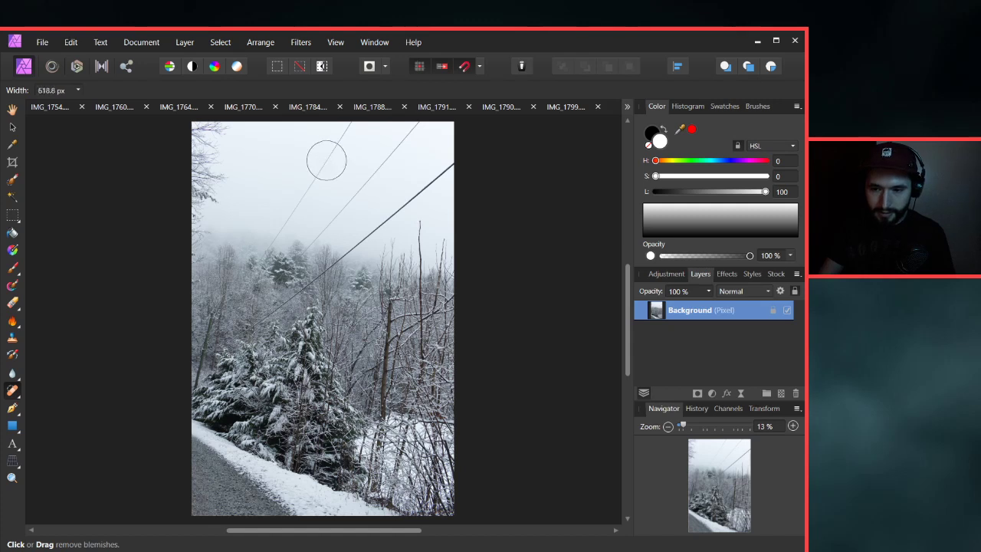
left_click(326, 160)
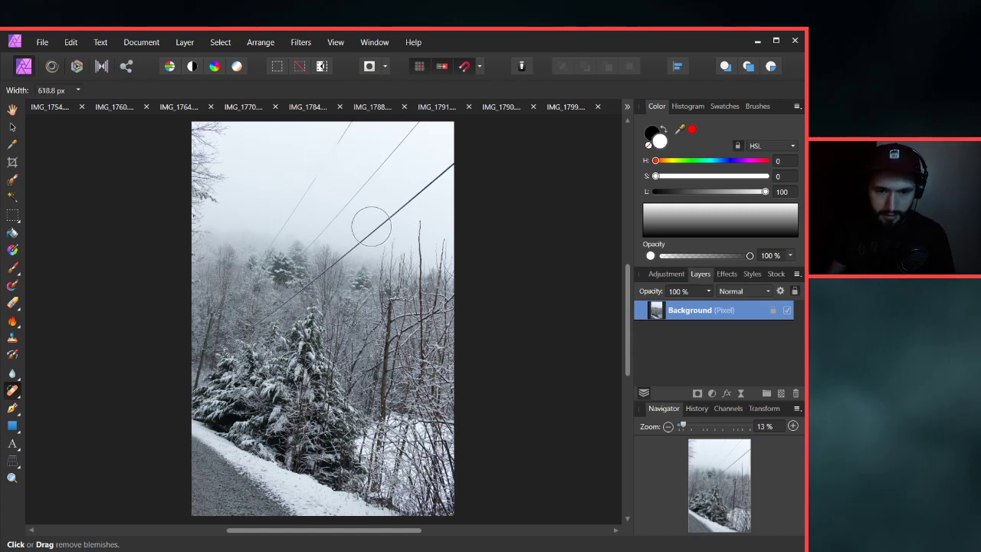
left_click(364, 132)
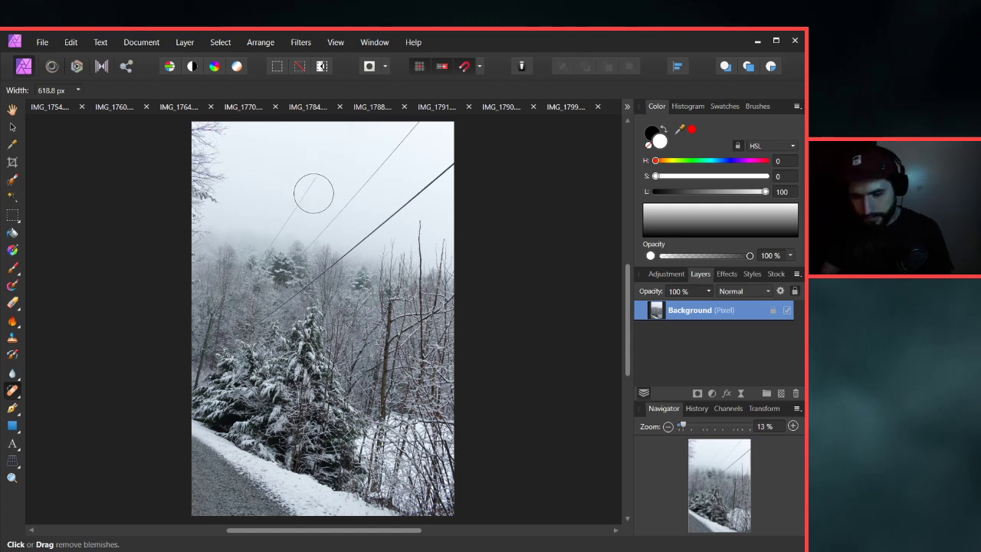
Set the blemish removal width to 380 px and remove the two thin power lines from the open sky above the trees.
key("bracketleft")
key("bracketleft")
key("bracketleft")
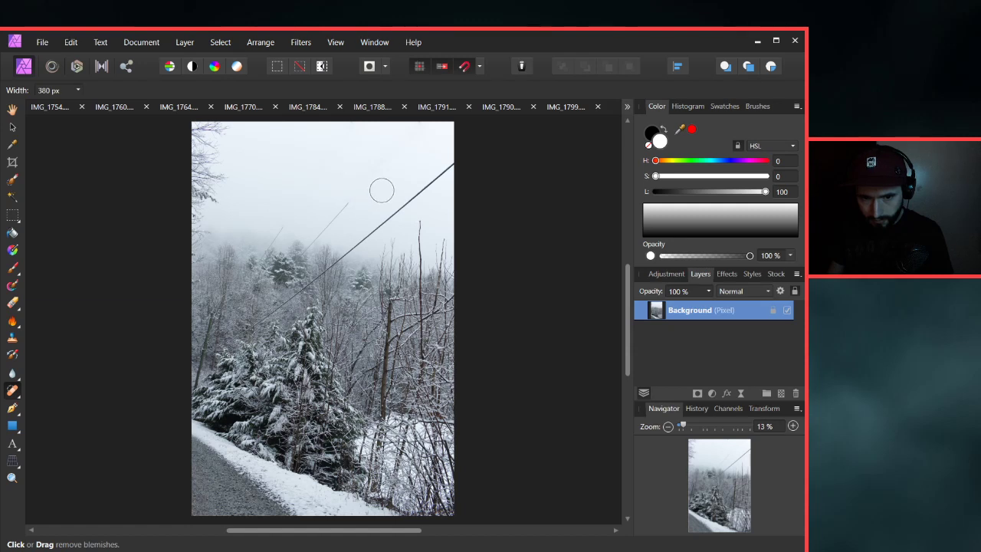
left_click(344, 206)
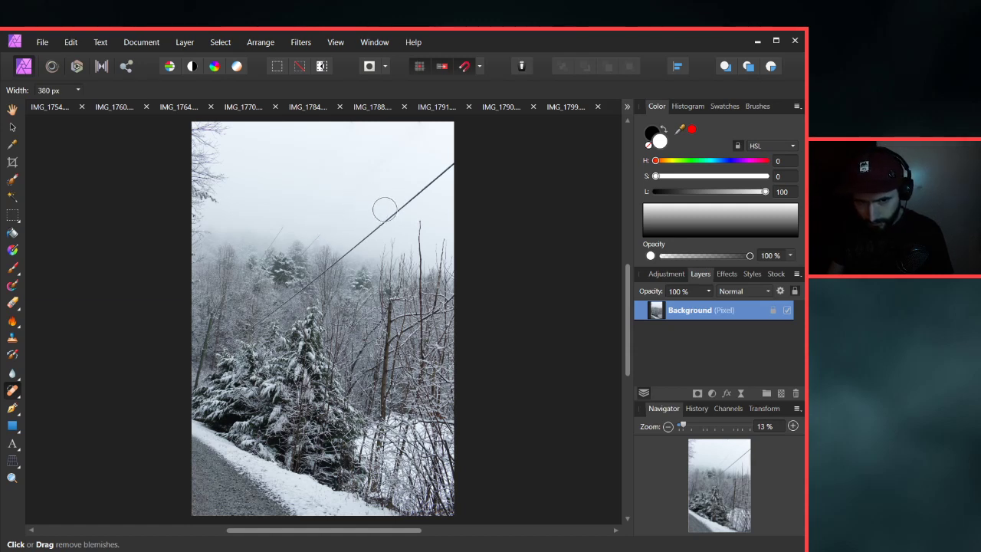
Try to remove the thick power line near the photo's right edge and midway along it with the Blemish Removal Tool.
left_click(446, 166)
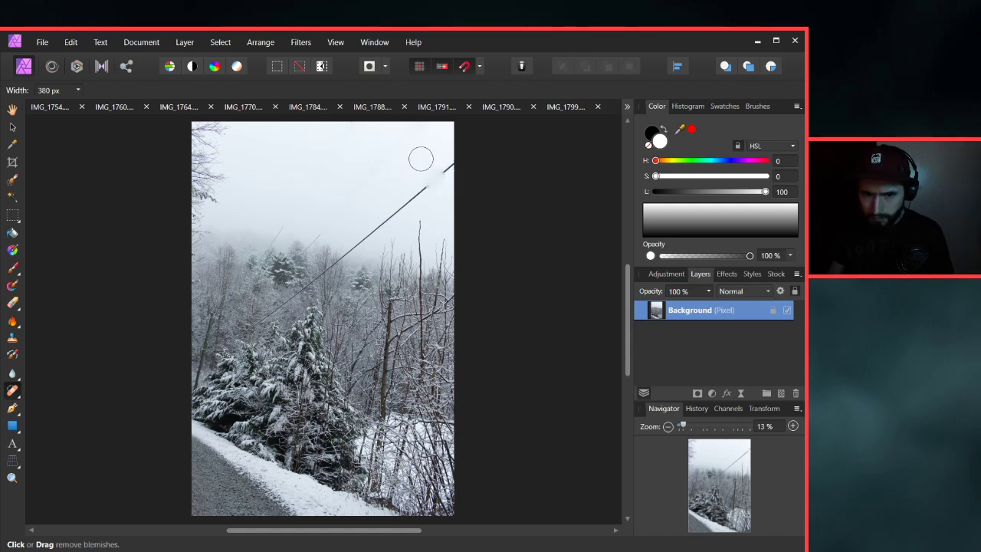
left_click_drag(445, 167, 431, 180)
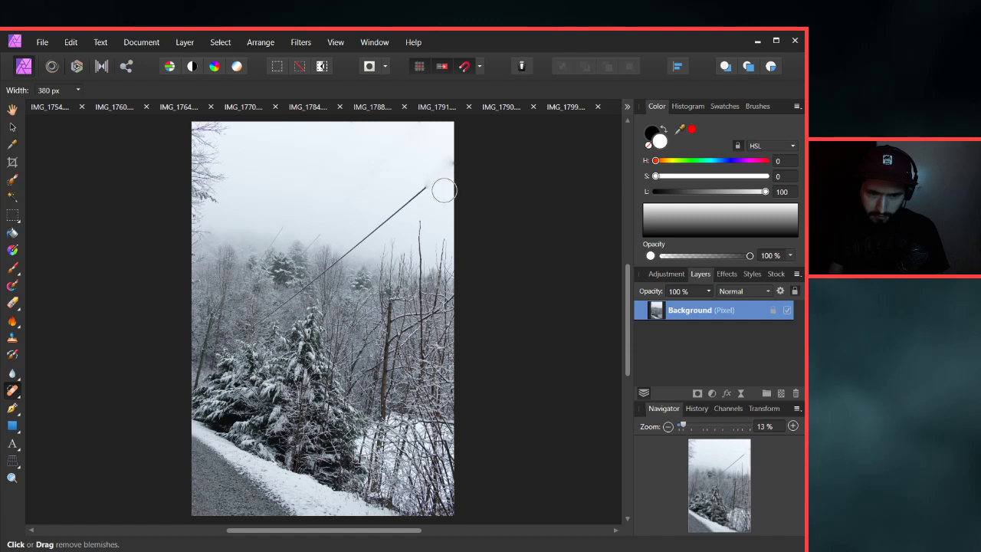
left_click(456, 164)
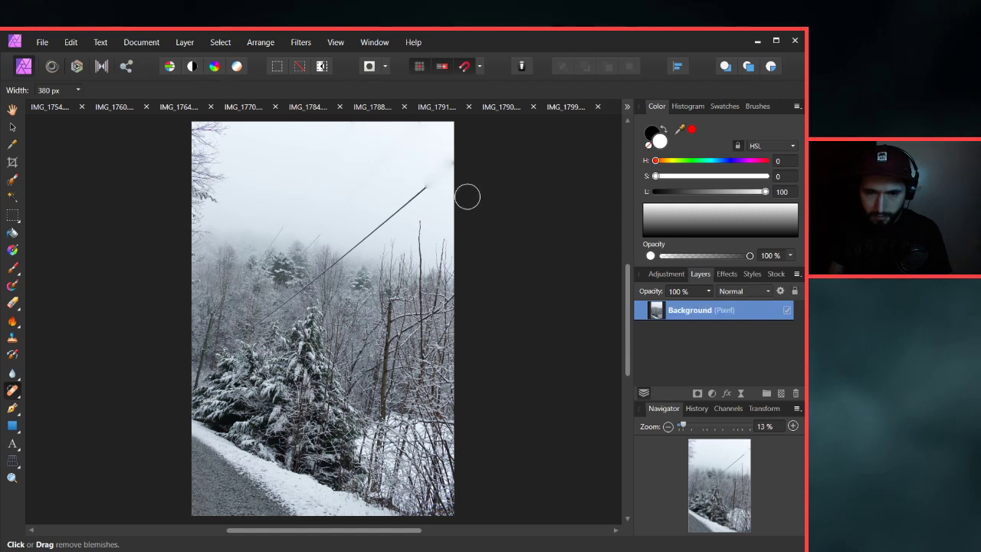
key("ctrl+z")
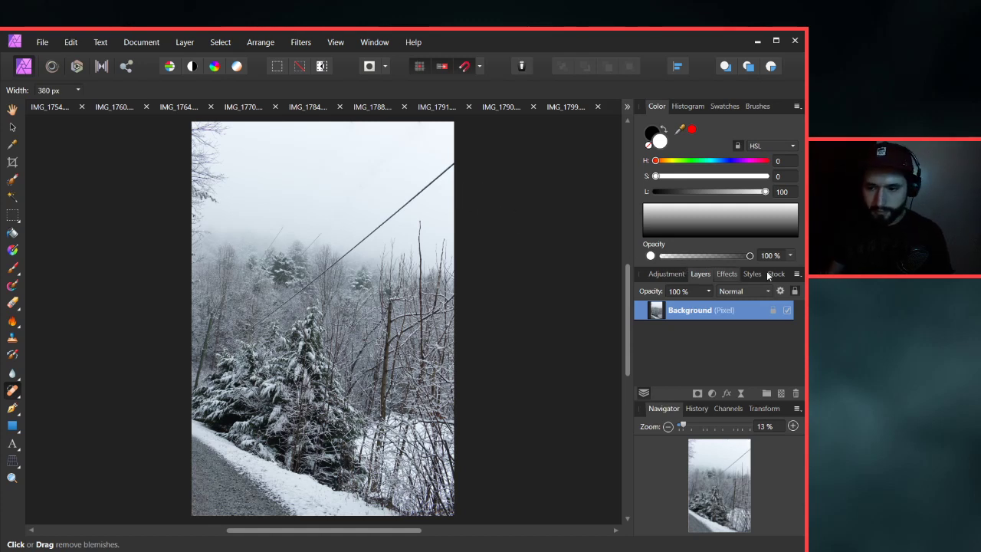
left_click(391, 215)
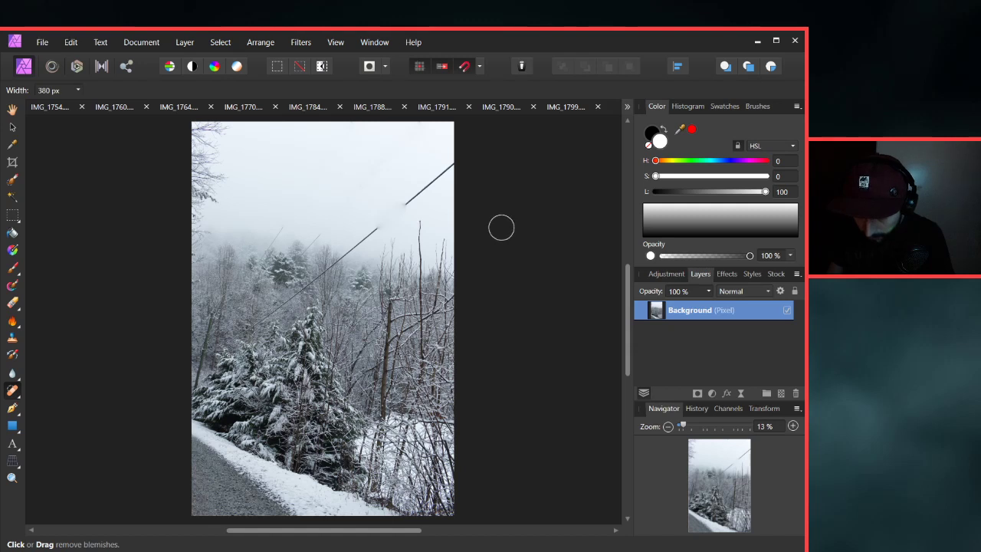
key("ctrl+z")
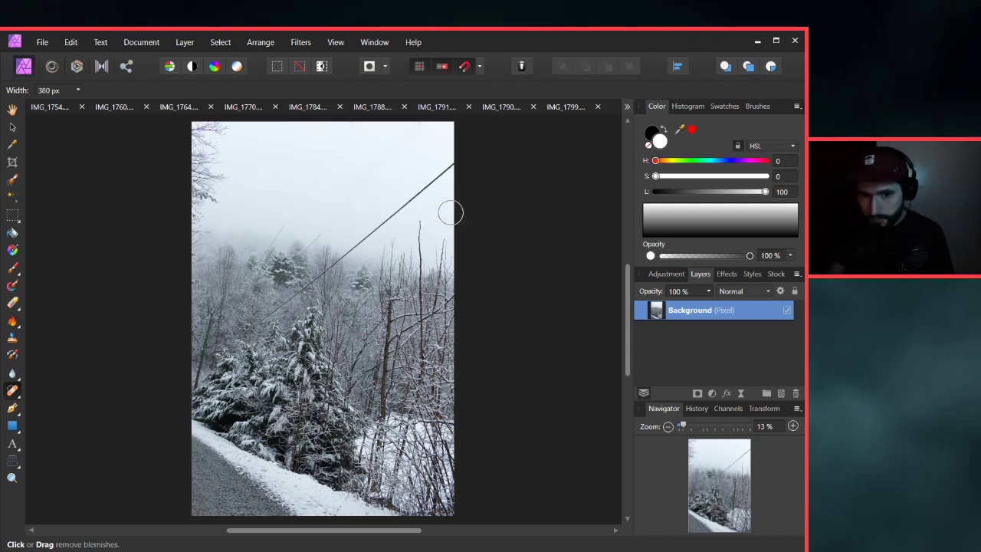
Paint out the thick power line across the open sky, its leftover streak and the marks near the upper edge using the Inpainting Brush.
left_click(18, 395)
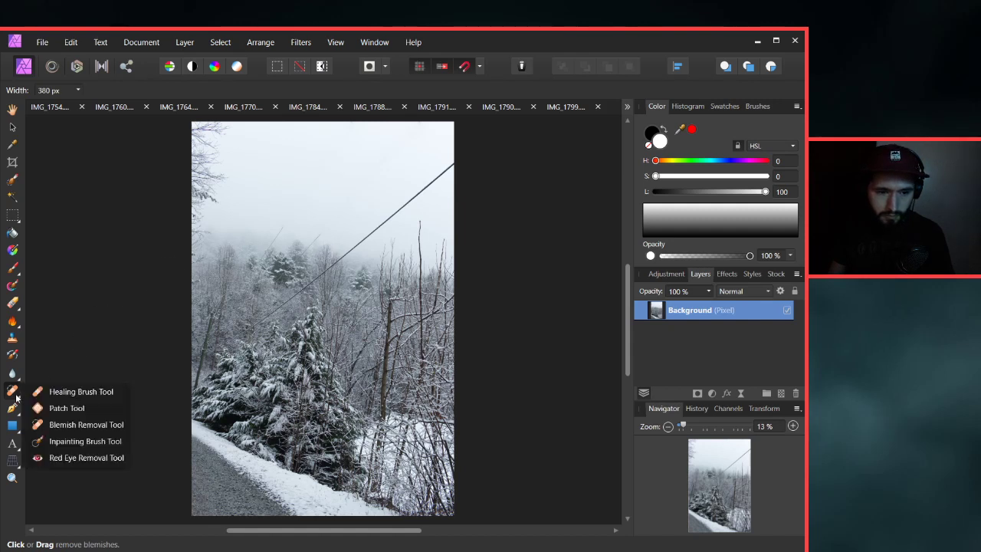
left_click(61, 440)
left_click_drag(453, 162, 369, 229)
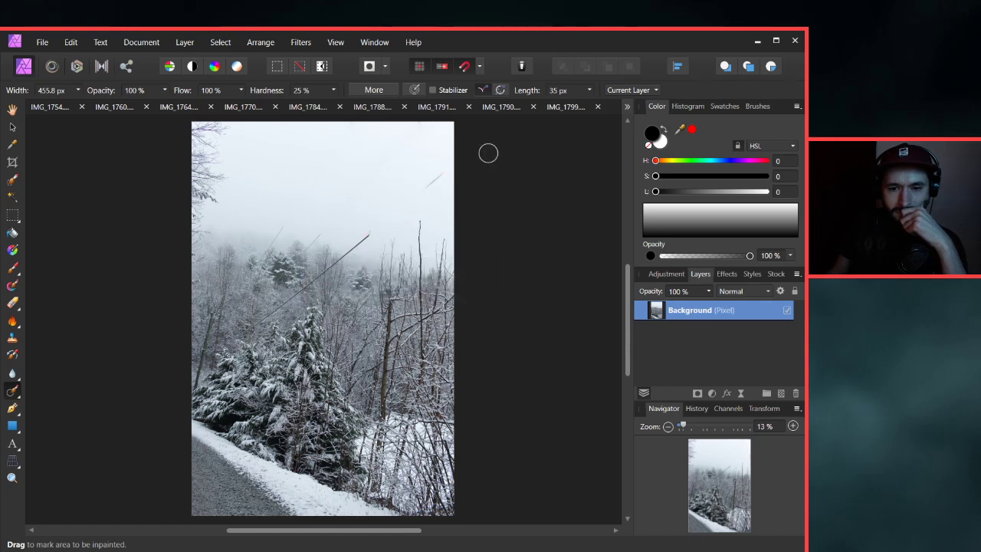
left_click_drag(441, 179, 414, 194)
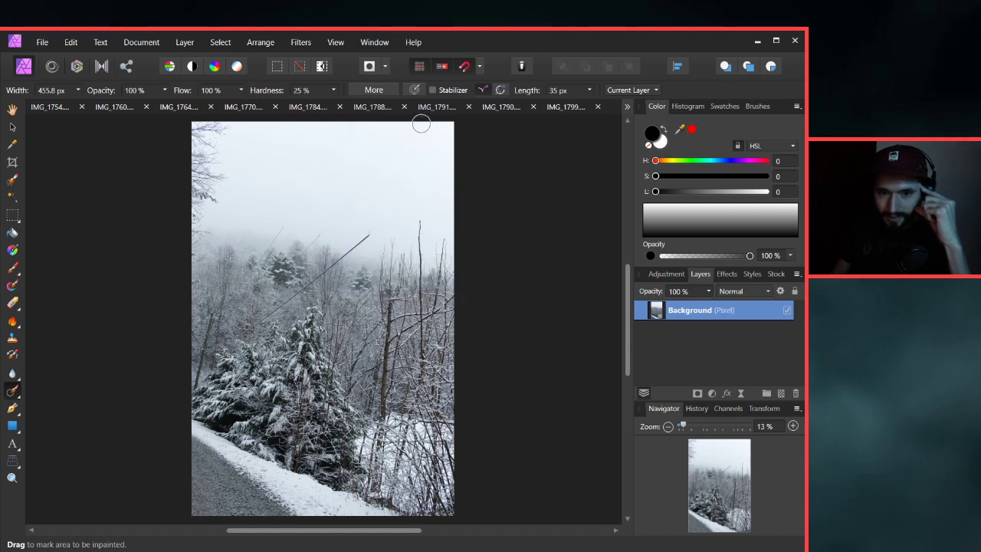
left_click_drag(420, 125, 417, 142)
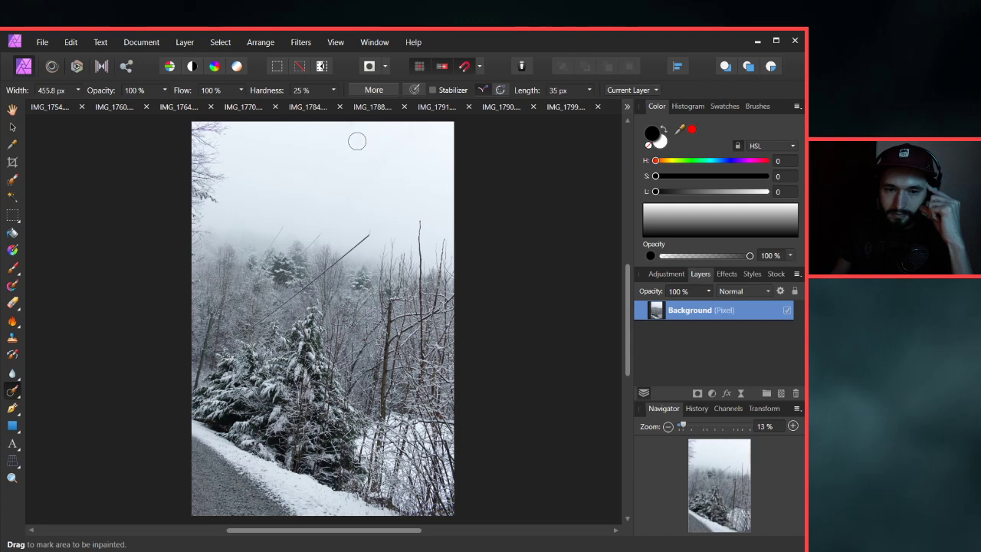
left_click(357, 141)
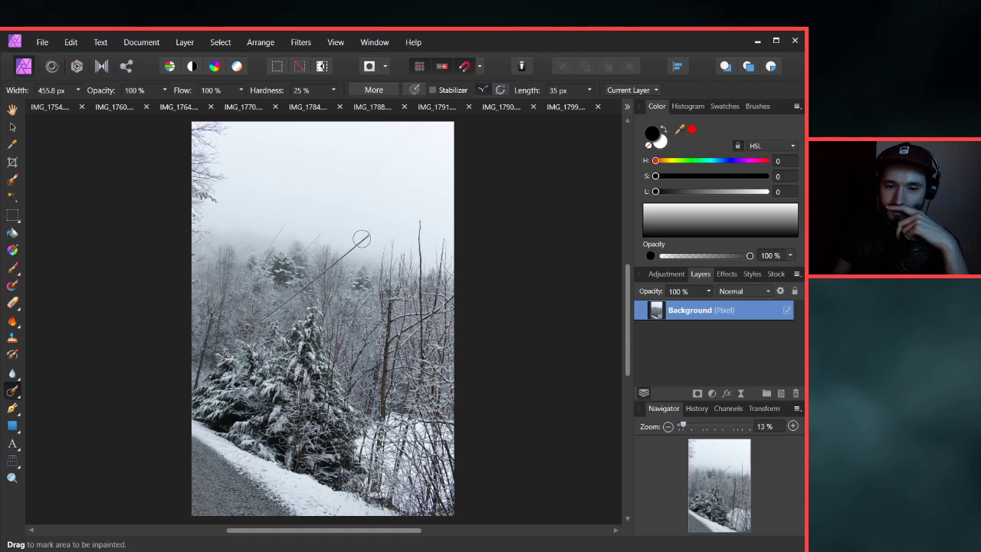
mouse_move(368, 227)
left_mouse_down()
mouse_move(356, 224)
mouse_move(355, 244)
left_mouse_up()
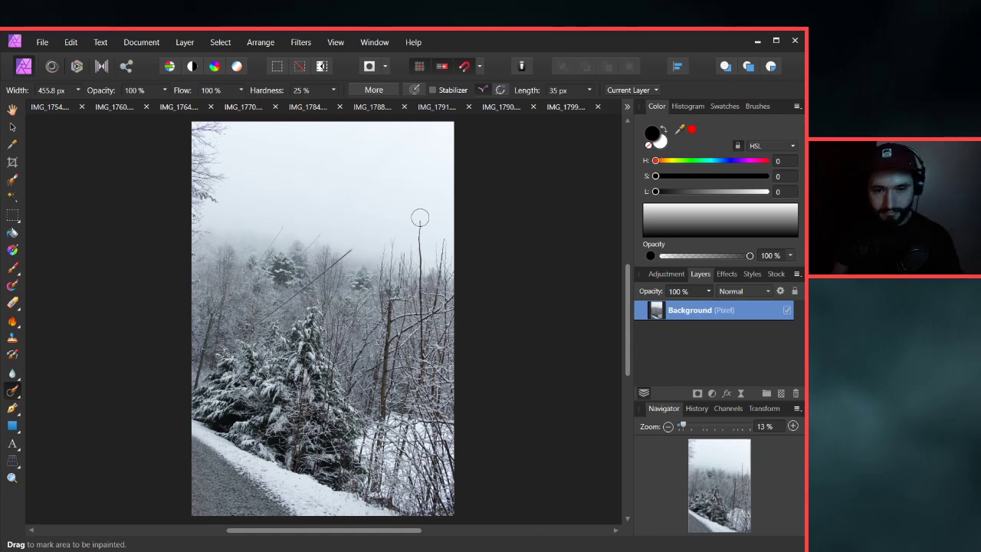
scroll(340, 230, "up", 2)
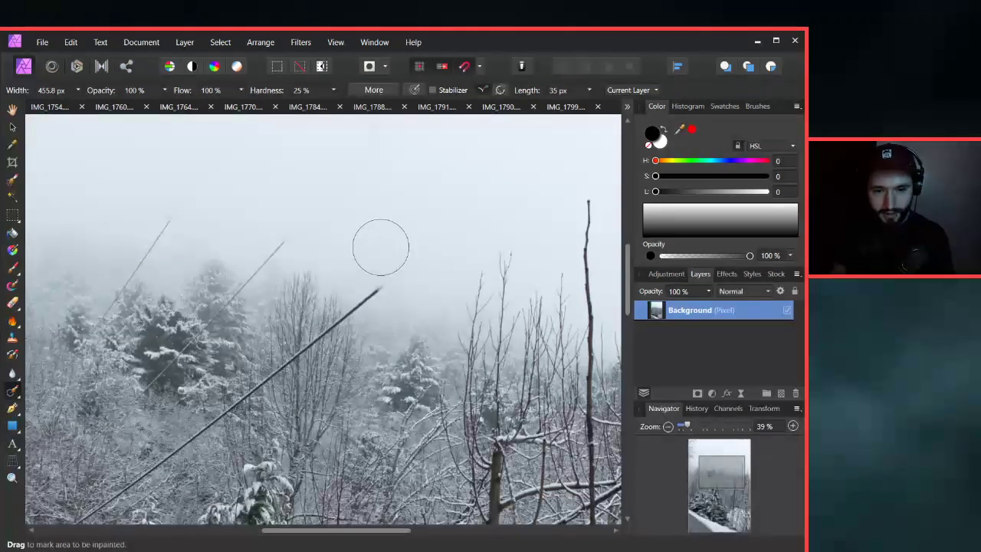
scroll(408, 219, "up", 2)
left_click_drag(409, 219, 412, 263)
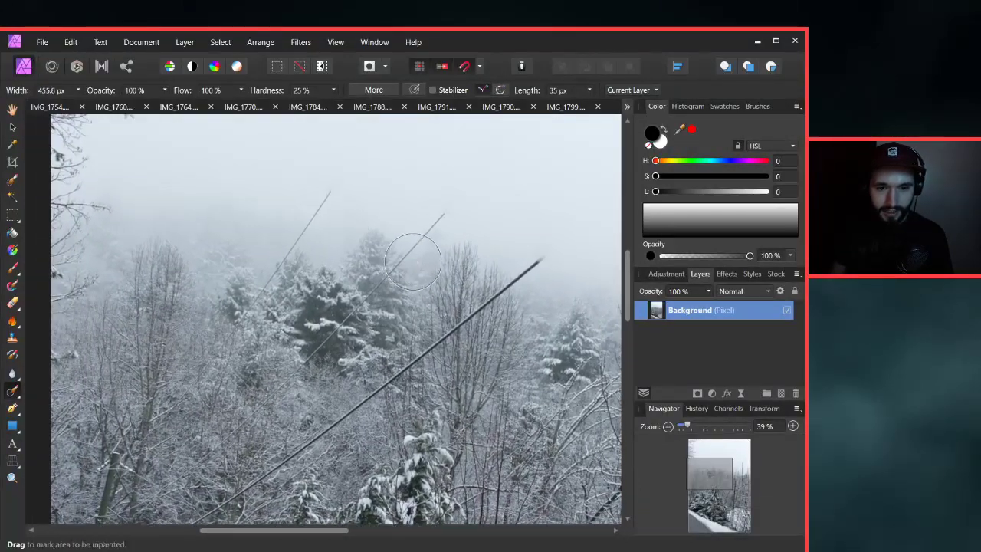
scroll(456, 266, "down", 5)
scroll(456, 266, "up", 2)
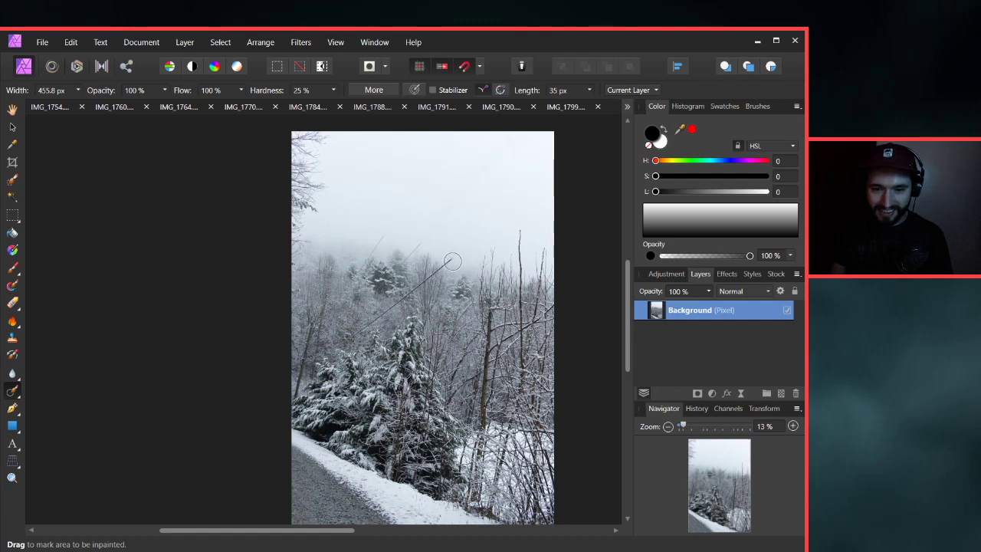
Try to paint out the remaining thick power line over the trees with the Inpainting Brush at 455.8 px width.
mouse_move(454, 262)
left_mouse_down()
mouse_move(389, 283)
mouse_move(337, 339)
left_mouse_up()
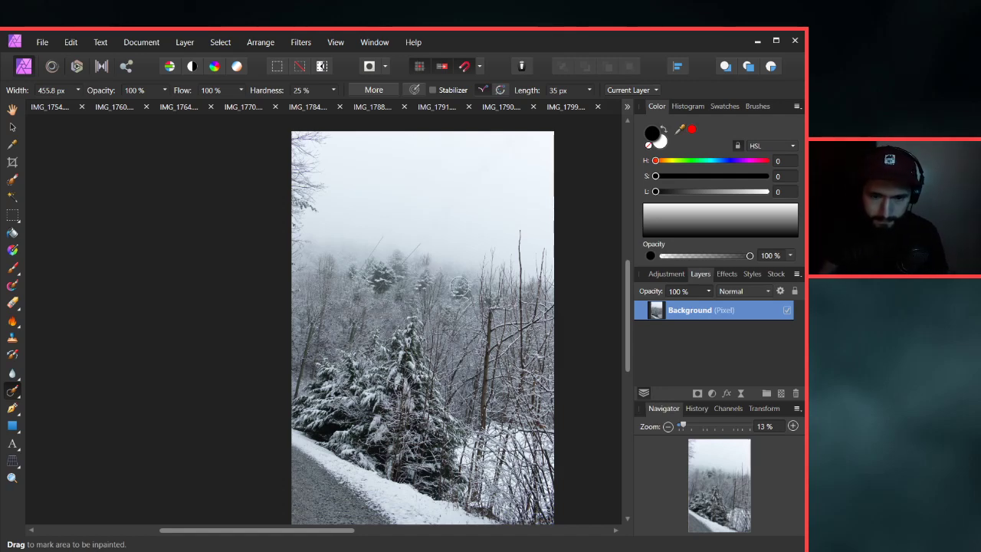
scroll(406, 290, "up", 2)
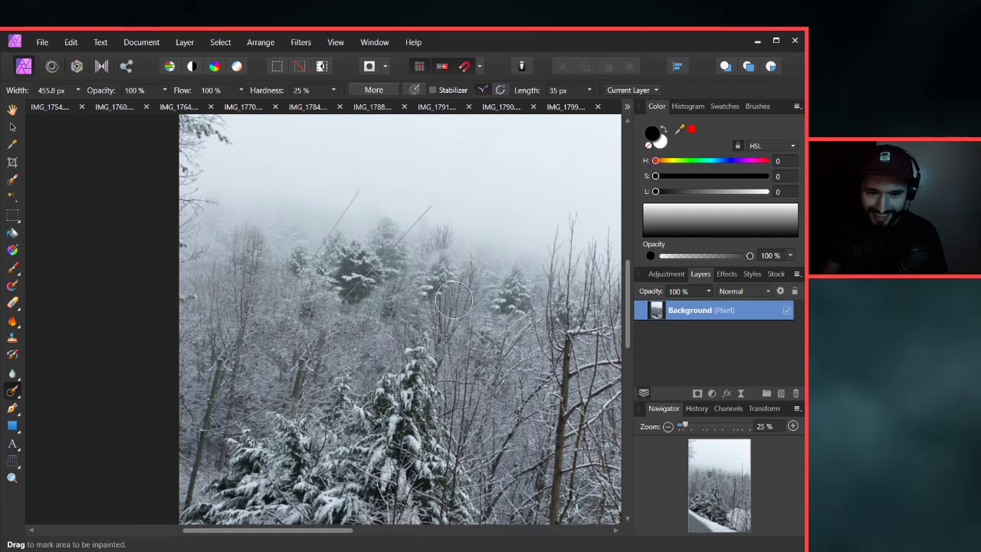
Undo the last inpainting stroke and all the earlier power line removals on the foggy hillside photo.
key("ctrl+z")
scroll(458, 299, "down", 1)
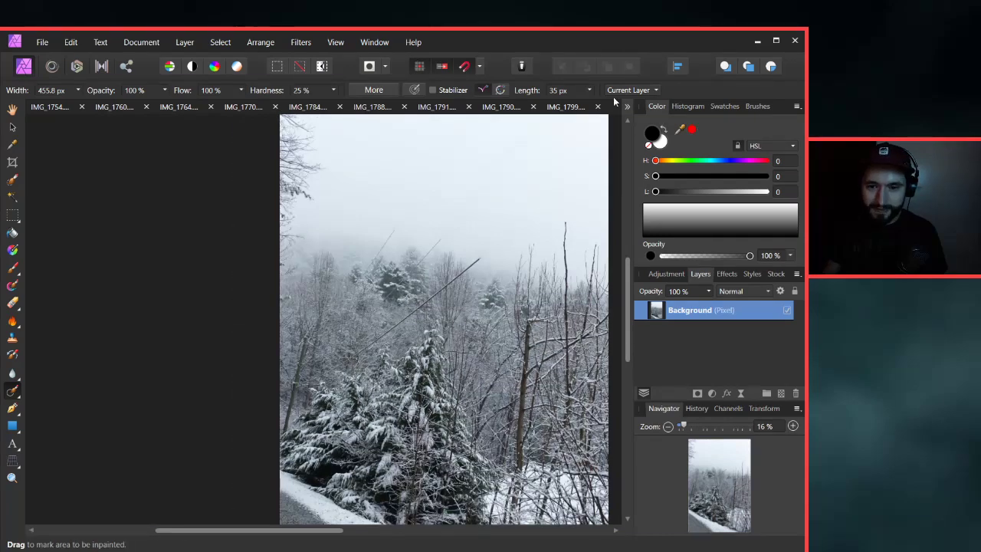
scroll(454, 247, "down", 2)
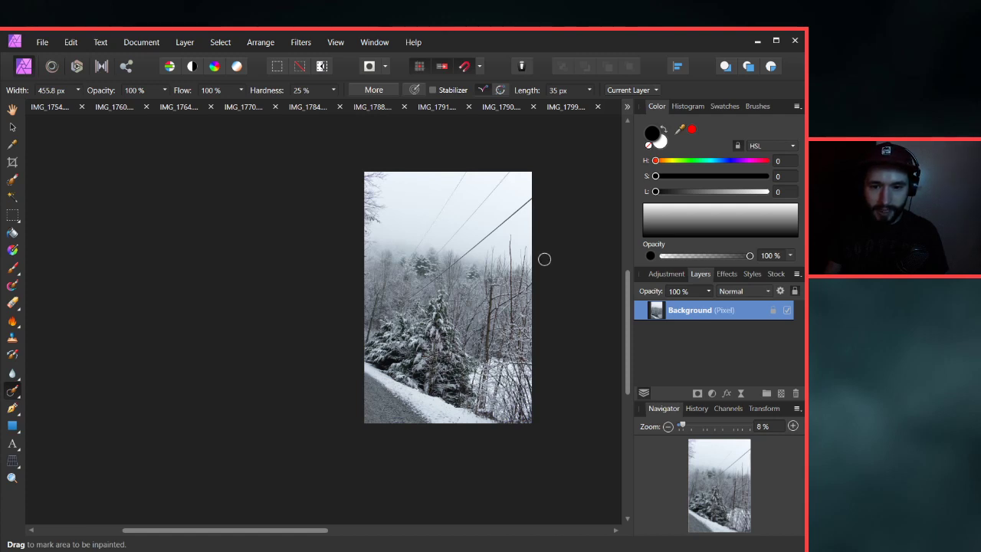
left_click(69, 41)
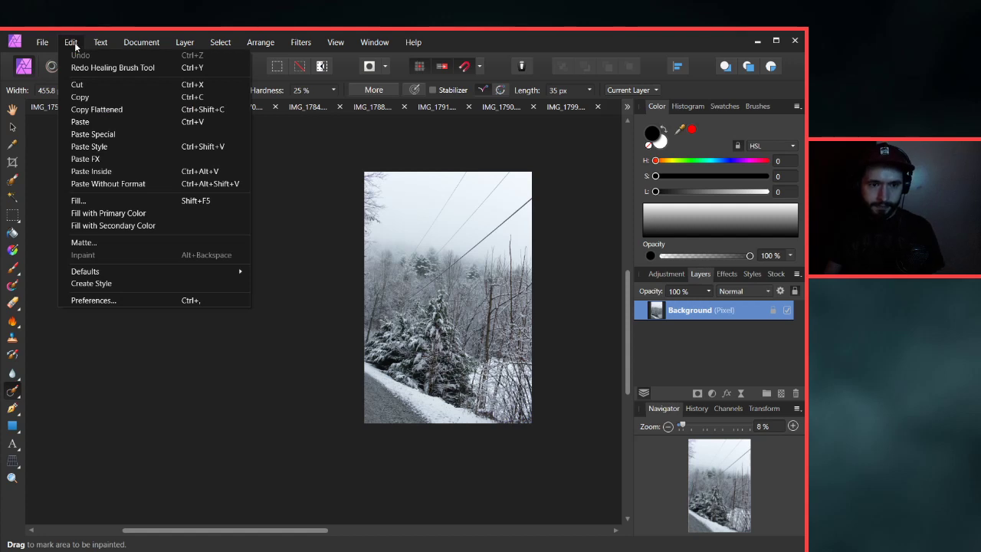
left_click(108, 77)
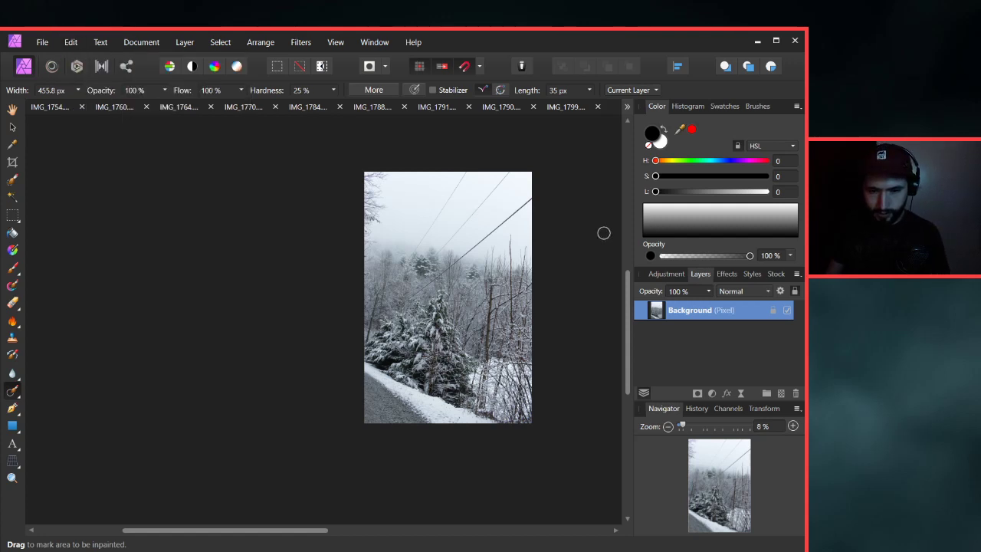
Switch to the open photo IMG_1837.CR2.
left_click(627, 107)
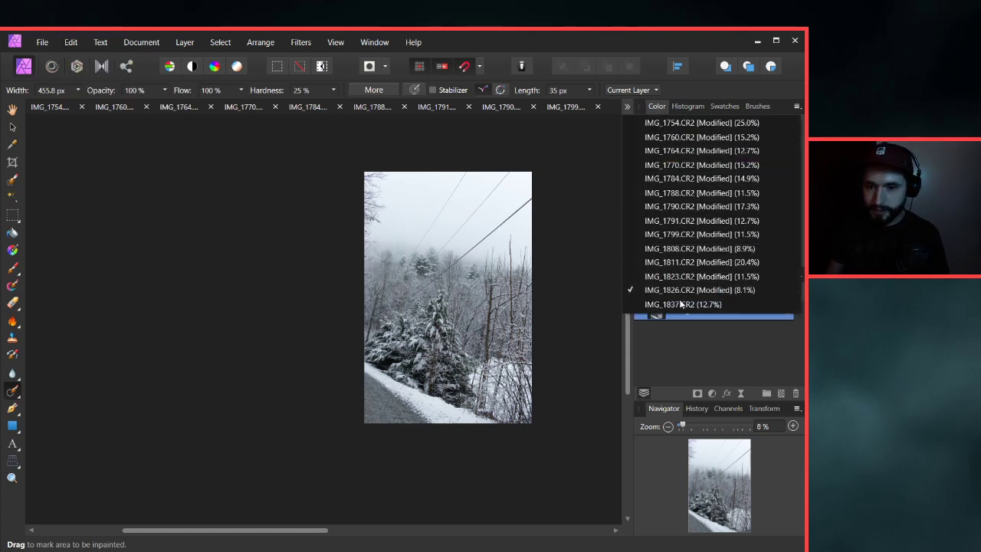
left_click(679, 305)
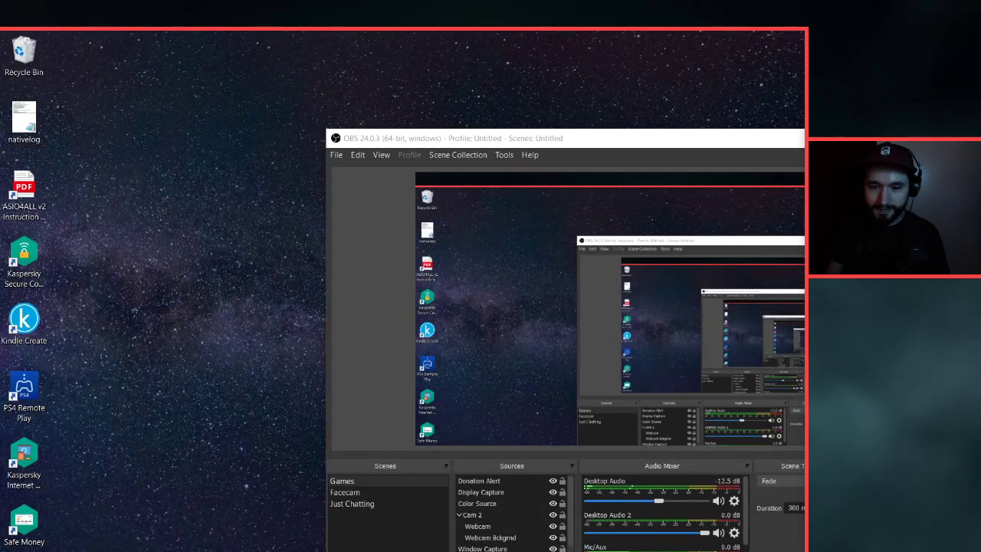
Switch to OBS and activate the Facecam scene.
left_click(347, 493)
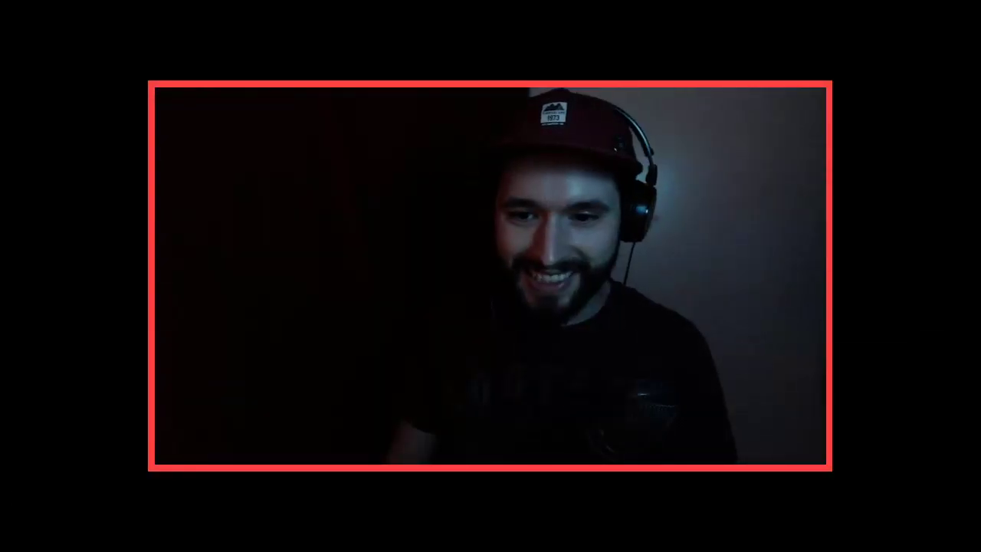